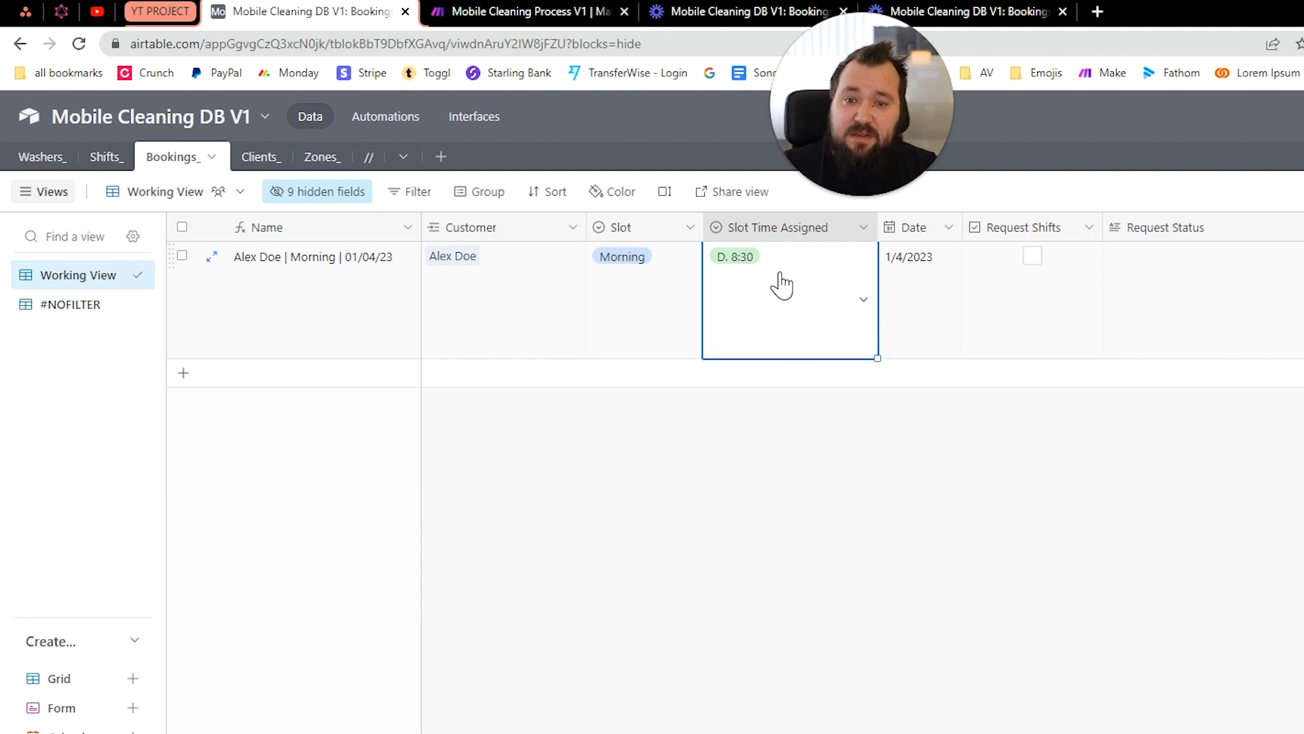
Enable Request Shifts on the Morning booking dated 1/4/2023 in the Bookings_ table.
scroll(1033, 390, right, 3)
click(1129, 498)
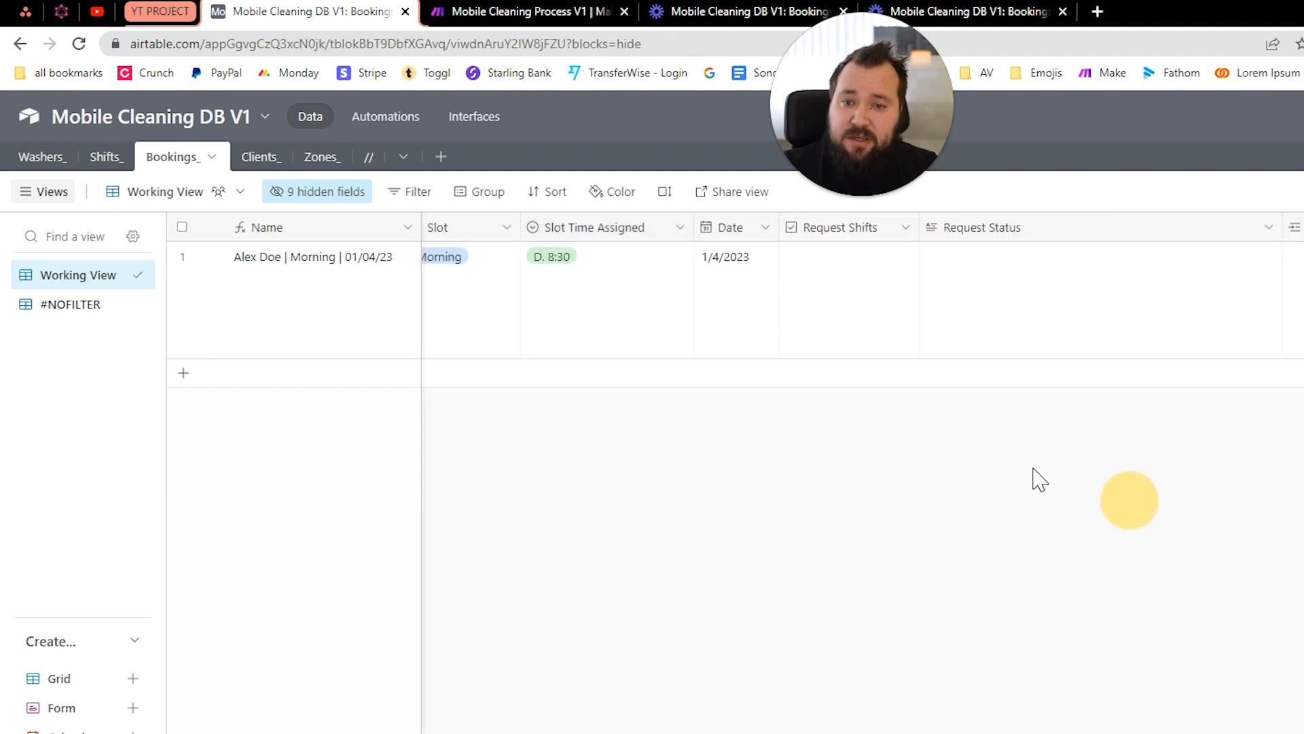
click(849, 258)
click(1072, 591)
scroll(951, 646, right, 5)
scroll(822, 724, left, 5)
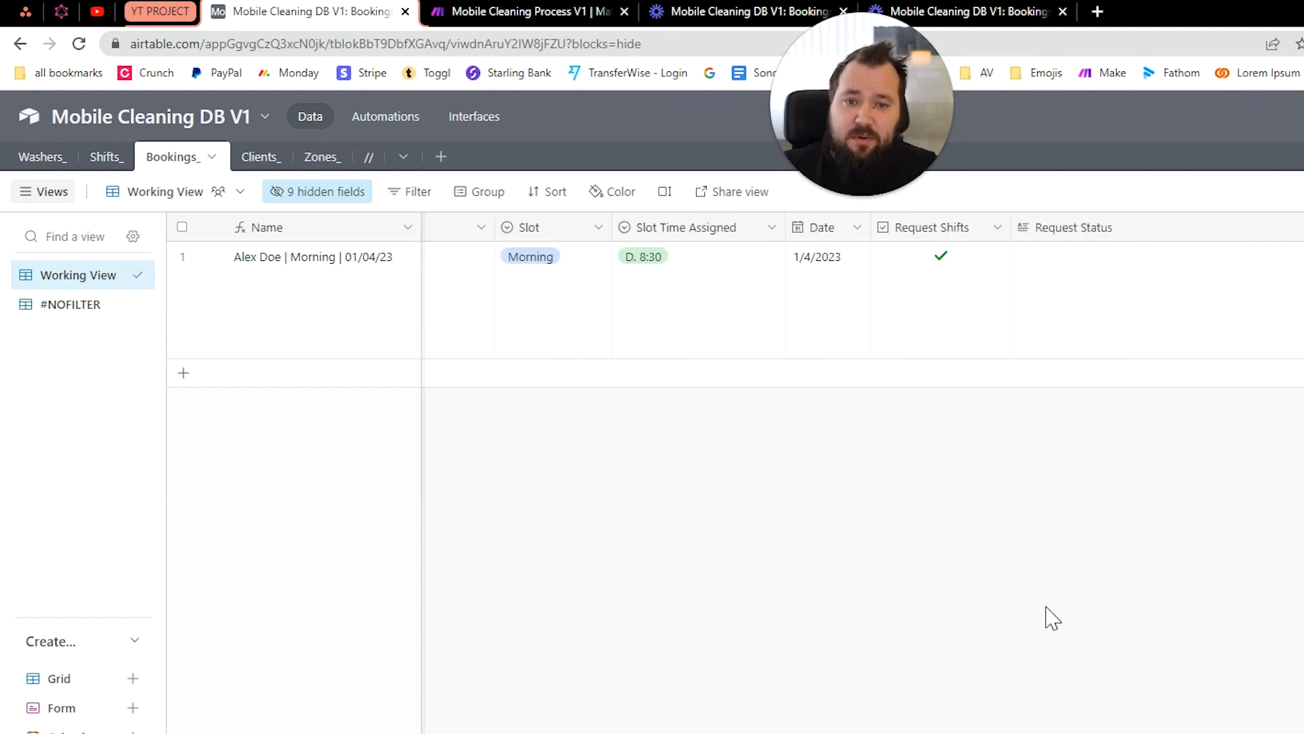
scroll(1122, 541, right, 1)
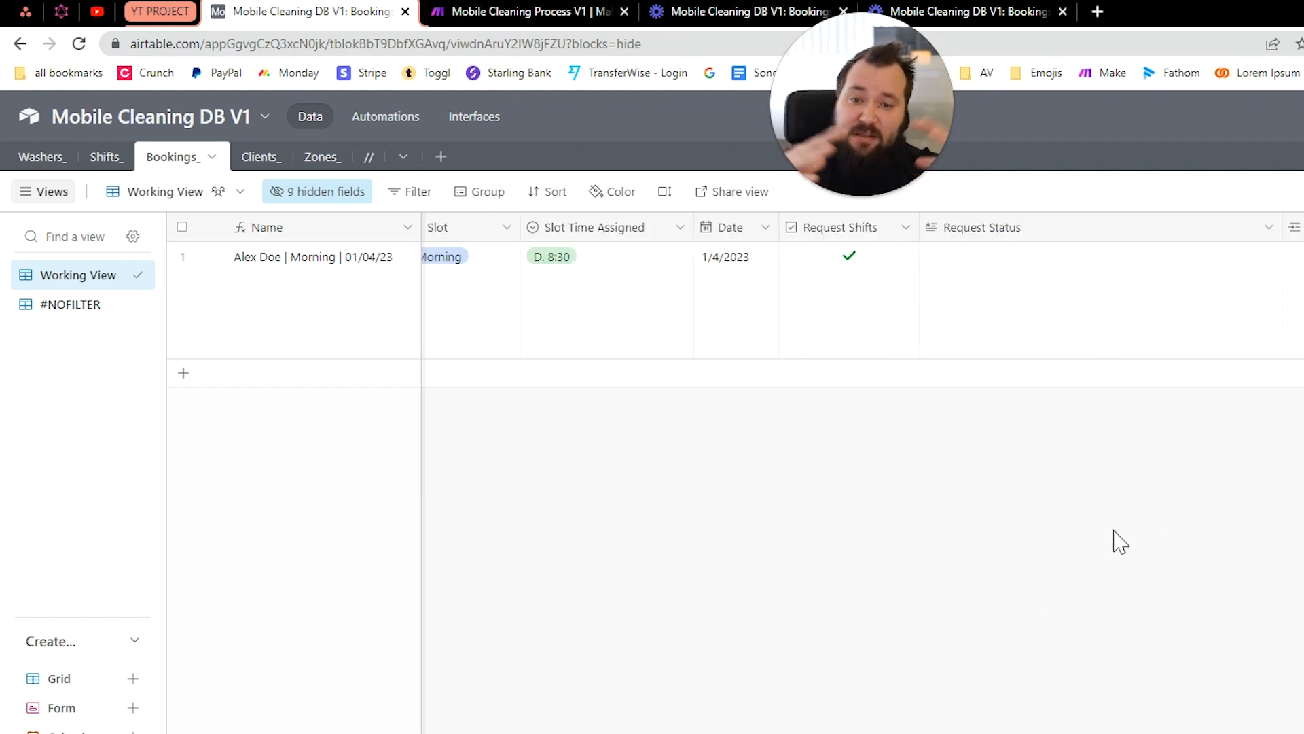
scroll(1122, 541, right, 5)
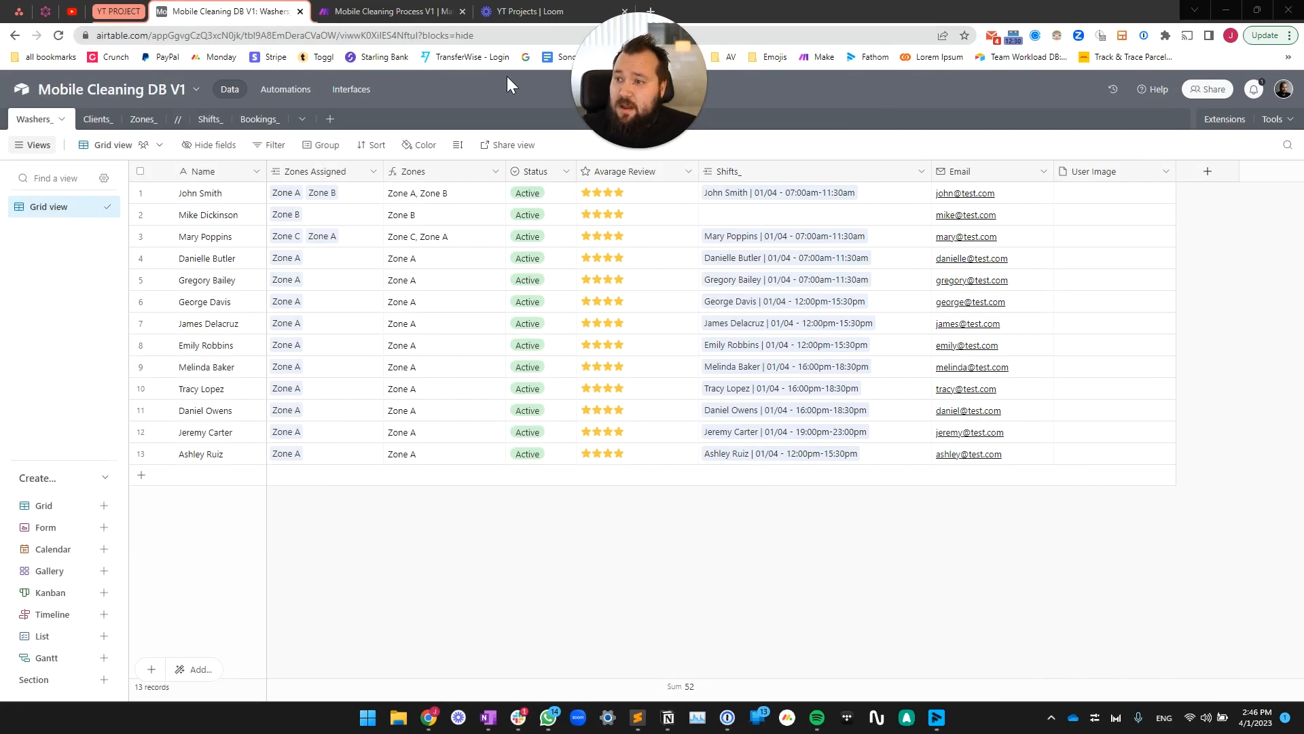
drag(639, 77, 124, 625)
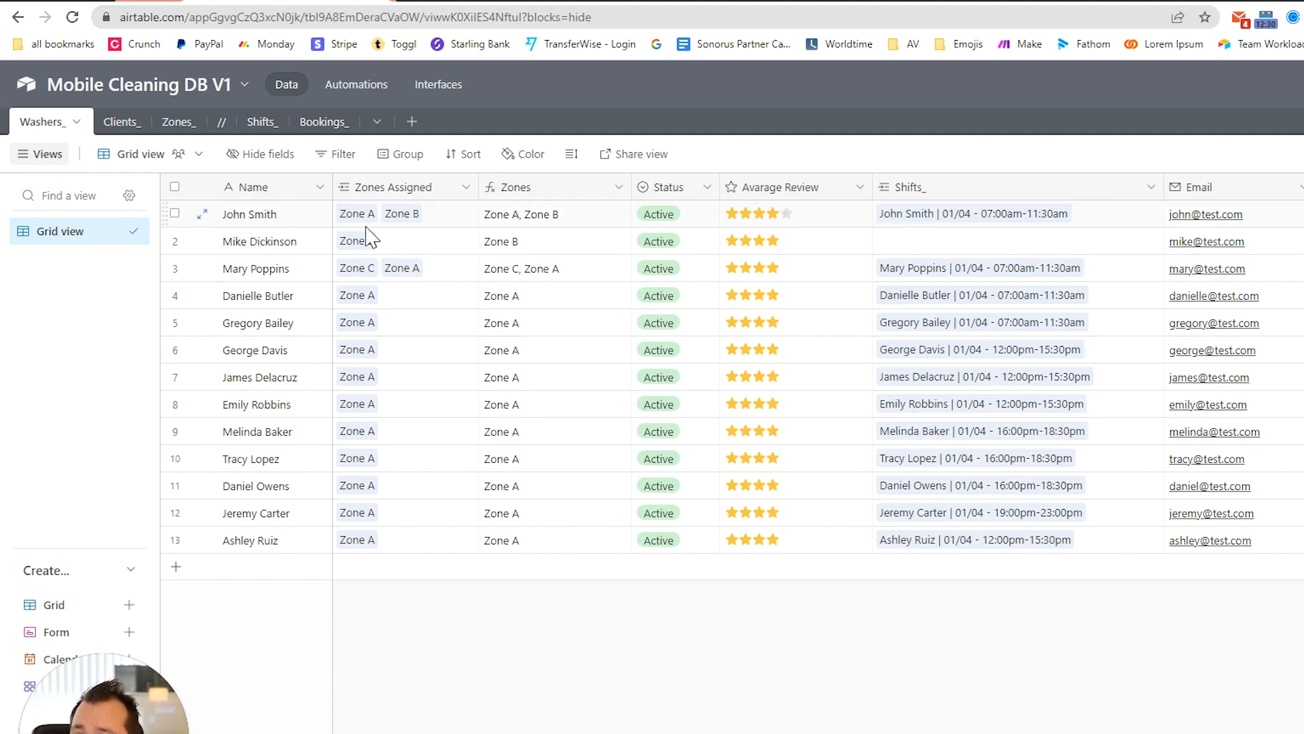
Examine the Washers_ records, focusing on the washer names, the linked Zones Assigned values and the Zones column.
drag(259, 215, 1222, 676)
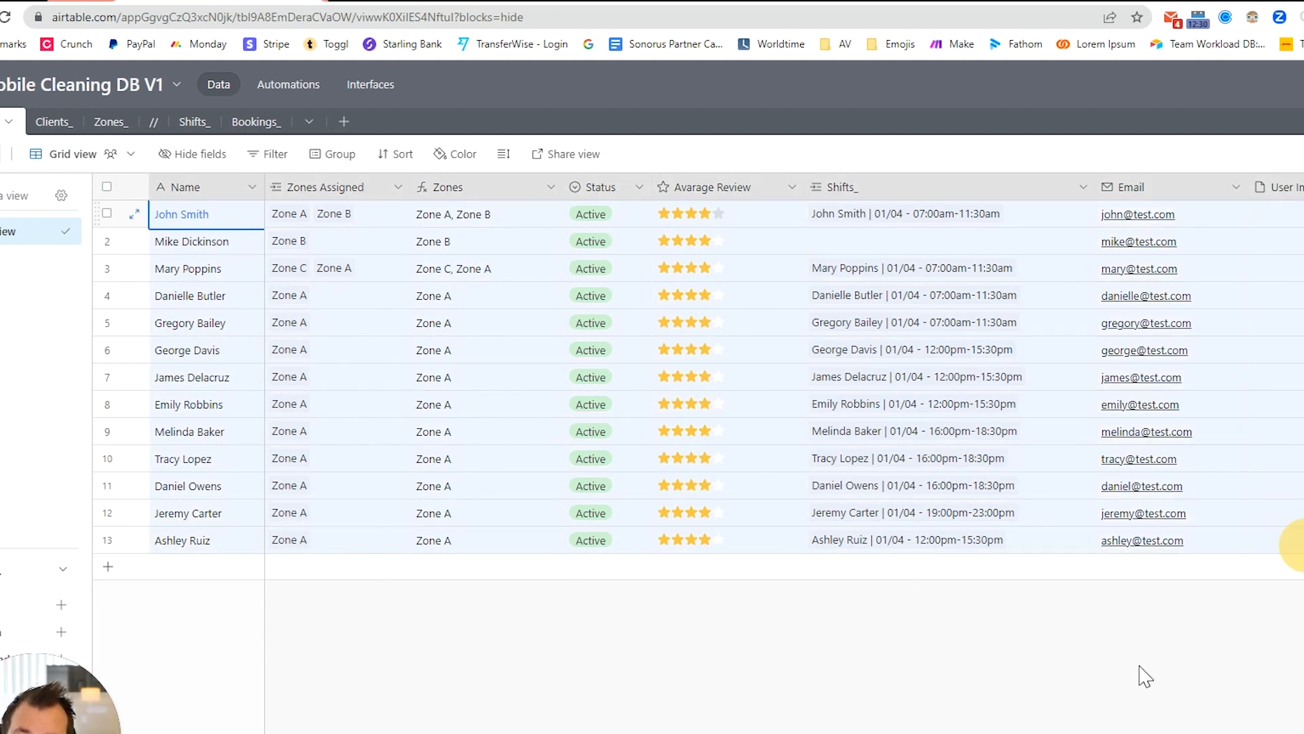
click(638, 660)
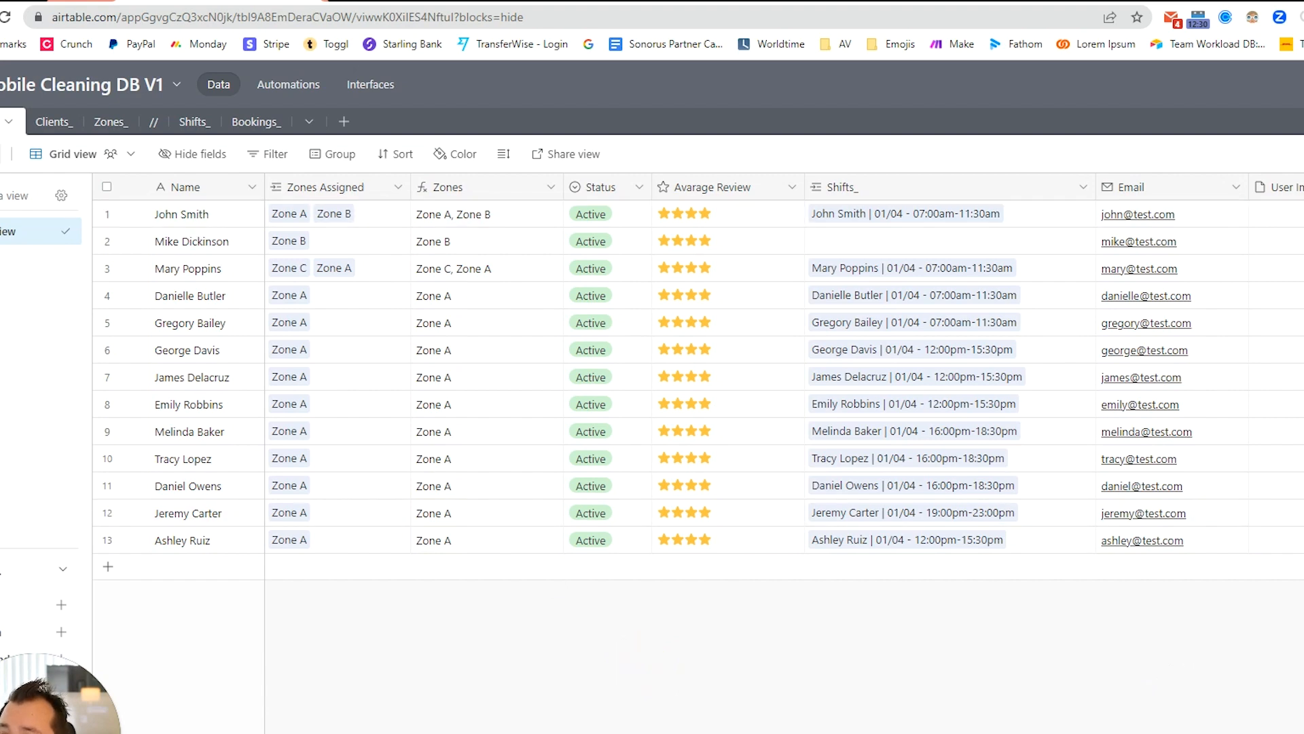
drag(200, 216, 216, 552)
click(500, 692)
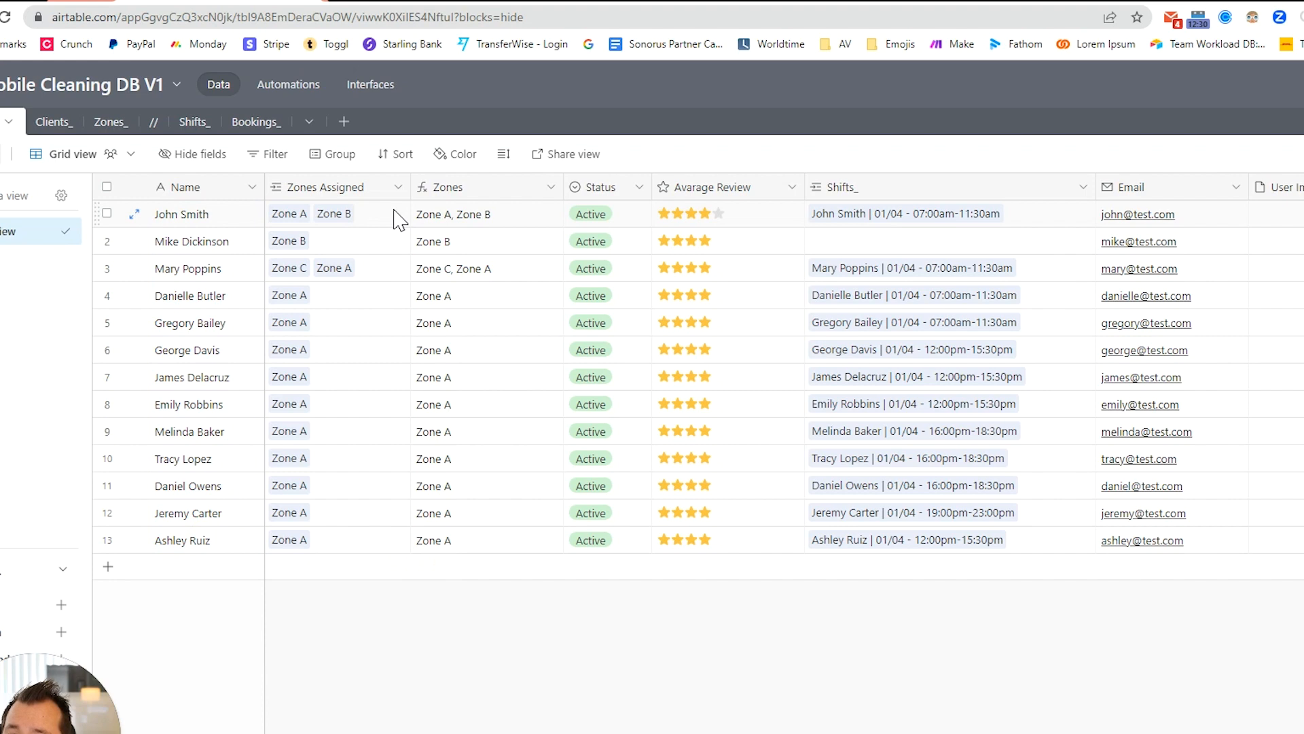
click(400, 219)
click(373, 329)
click(379, 348)
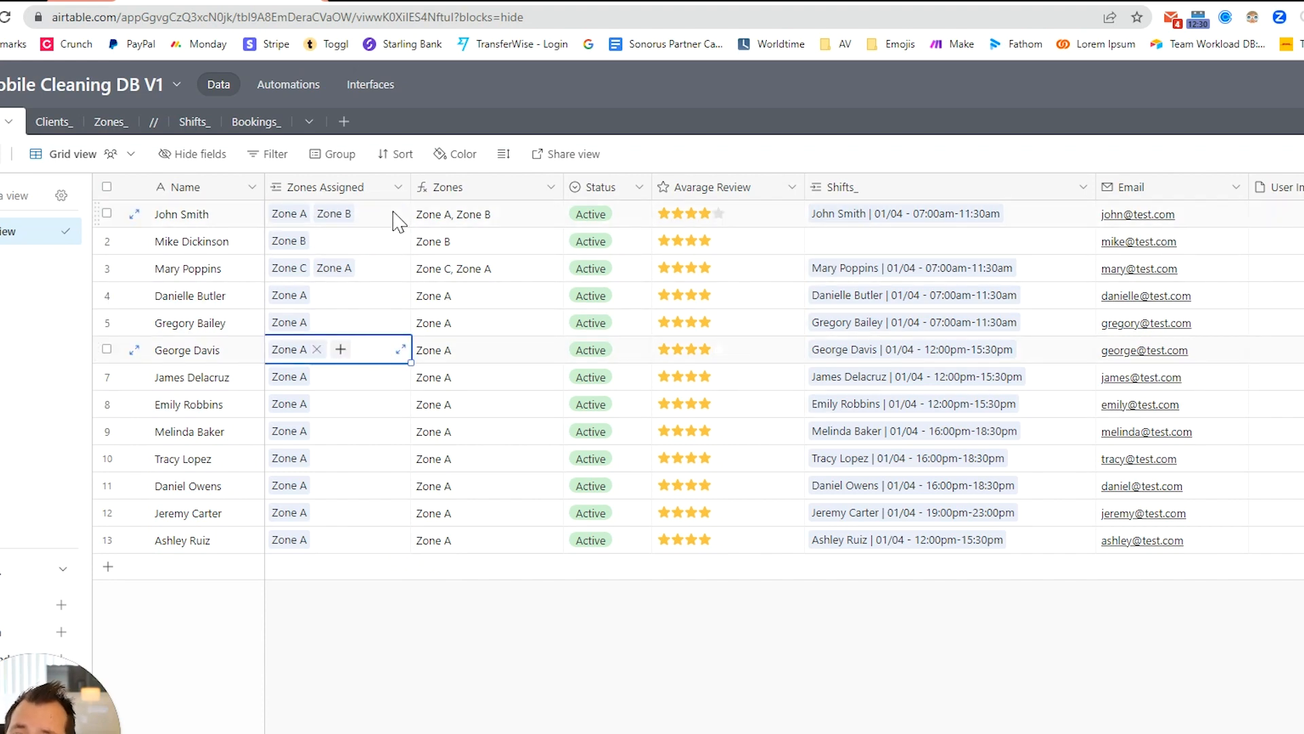
click(400, 218)
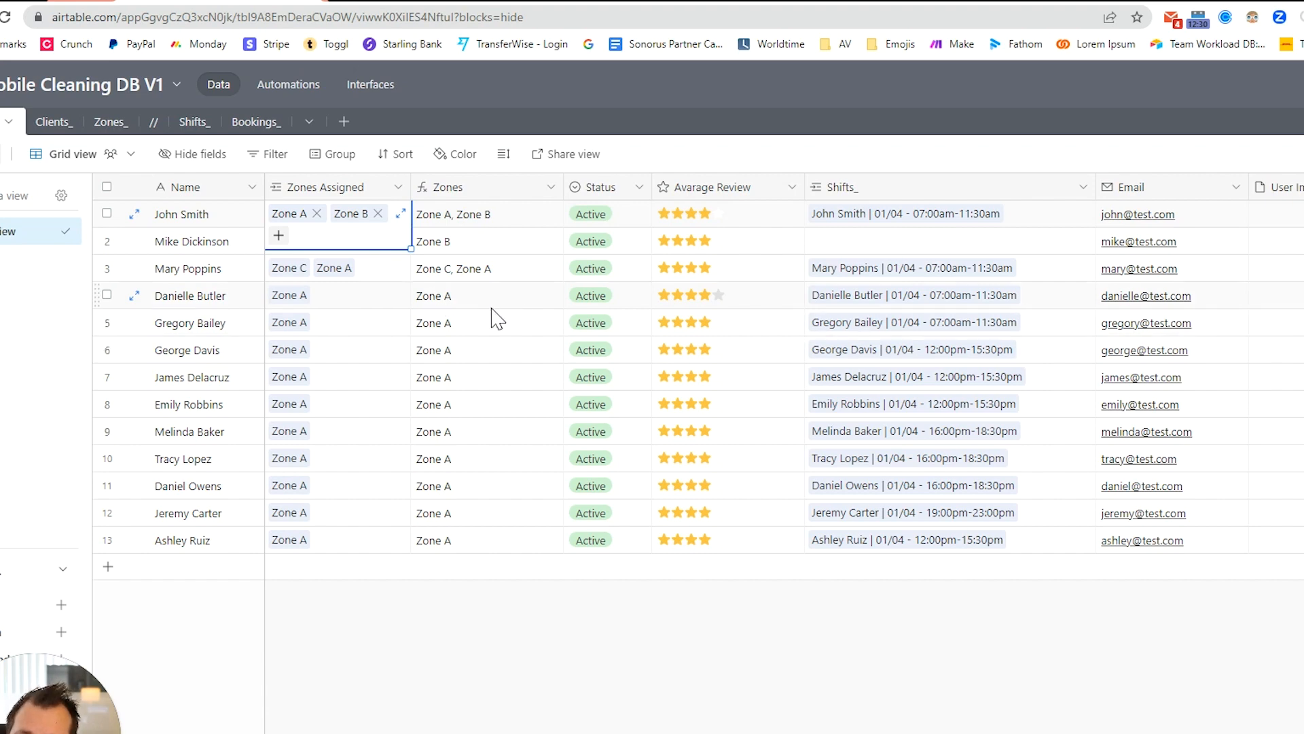
click(428, 378)
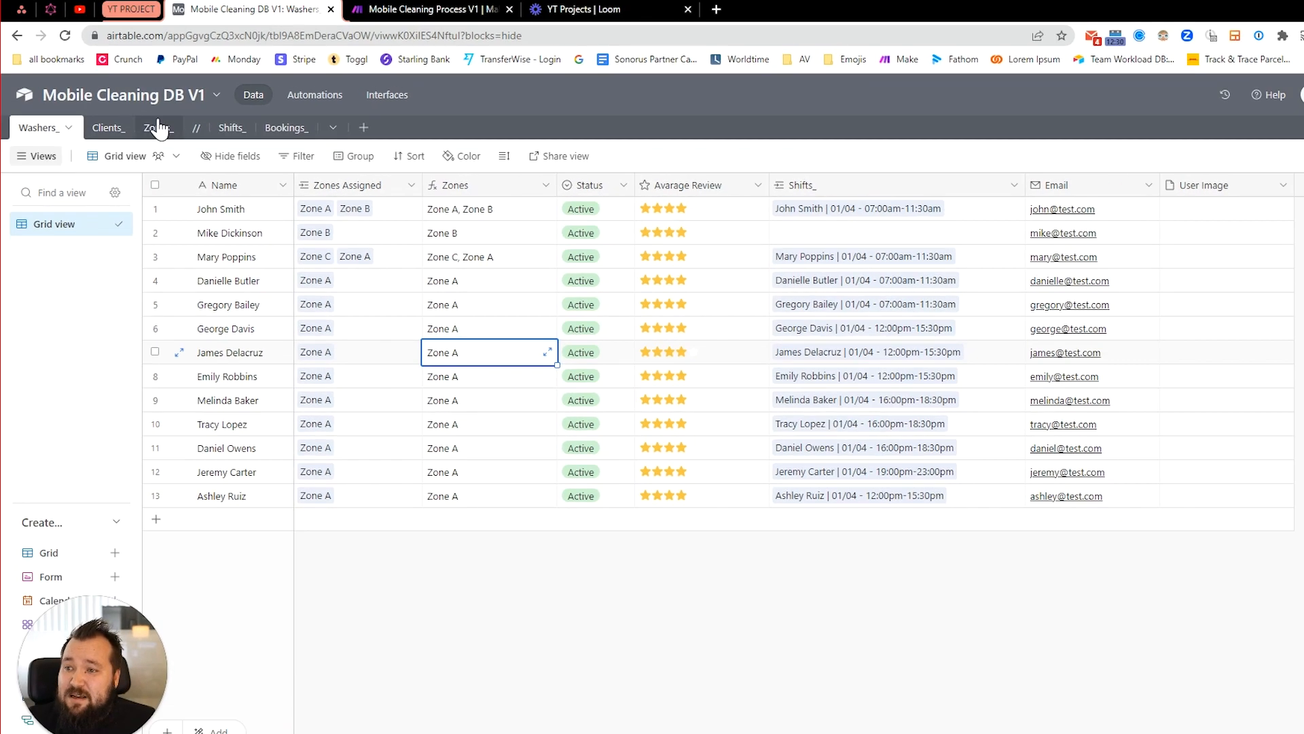
Move the Zones_ table directly after Washers_ and open it to review the zone names.
drag(157, 128, 93, 136)
click(93, 133)
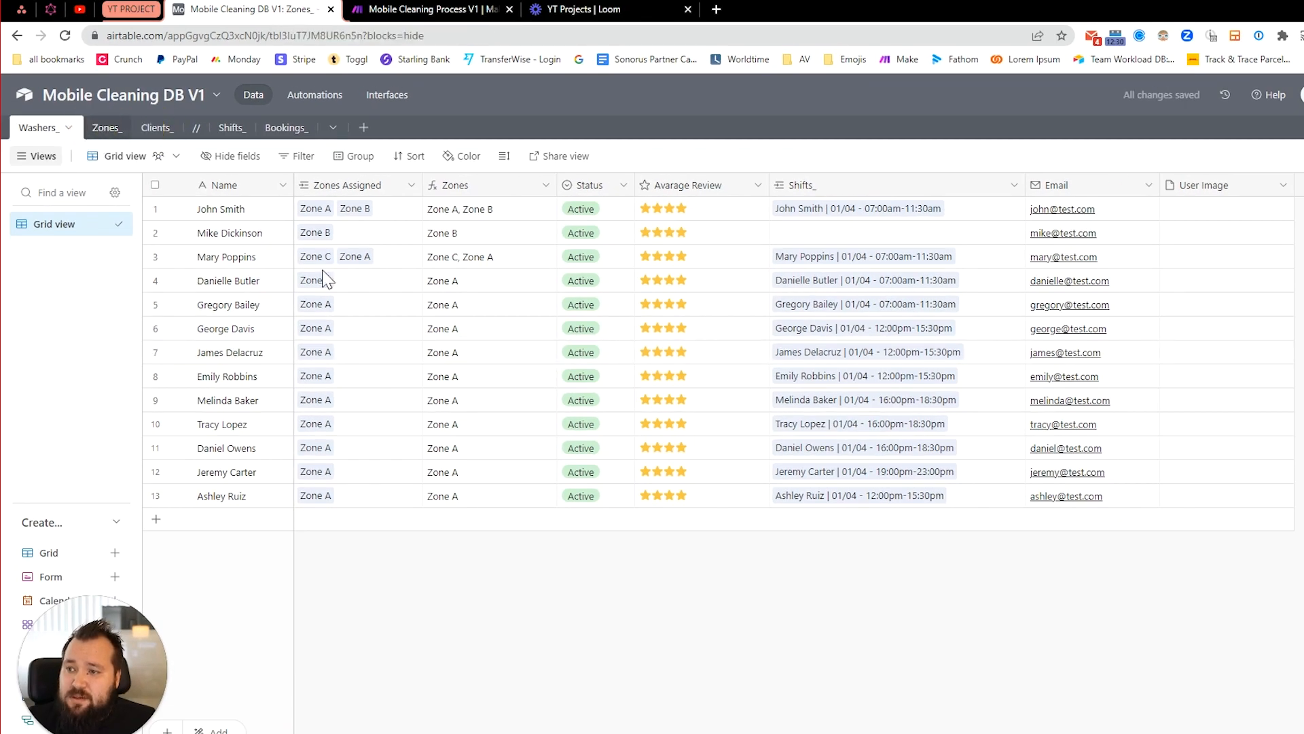
drag(233, 256, 214, 345)
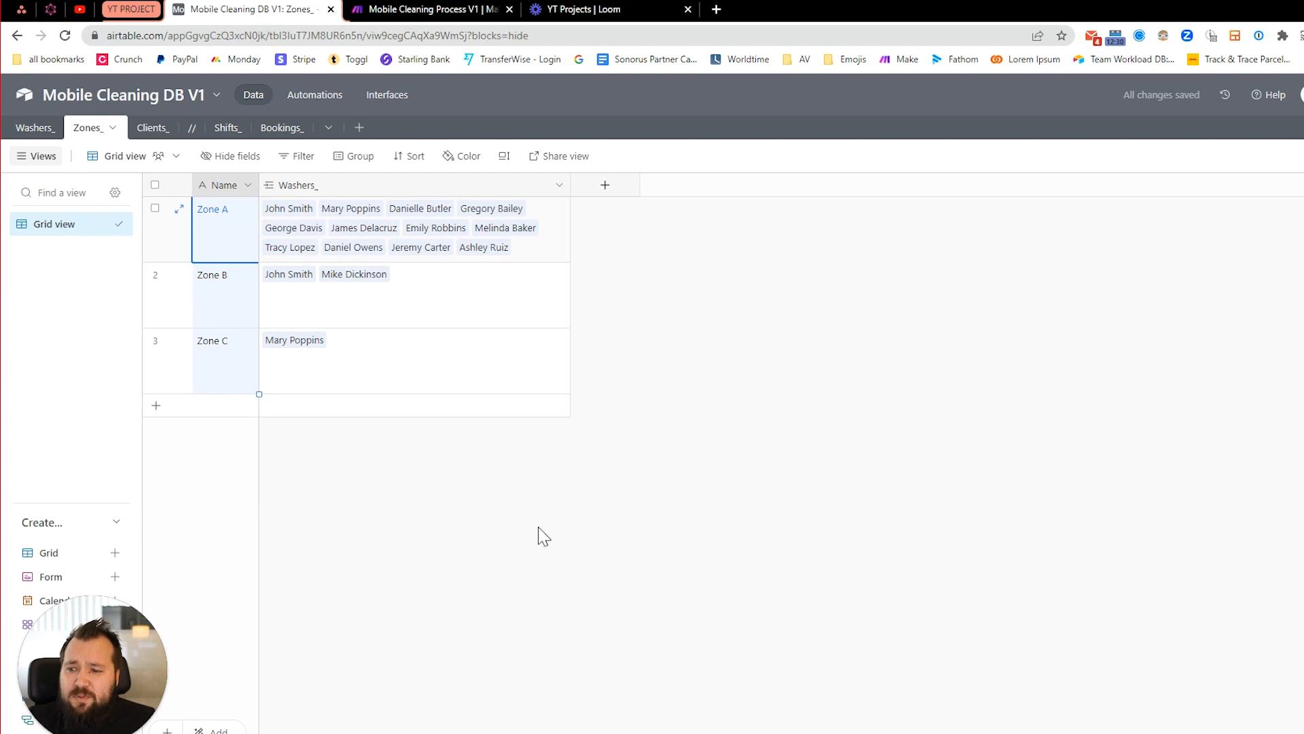
click(581, 545)
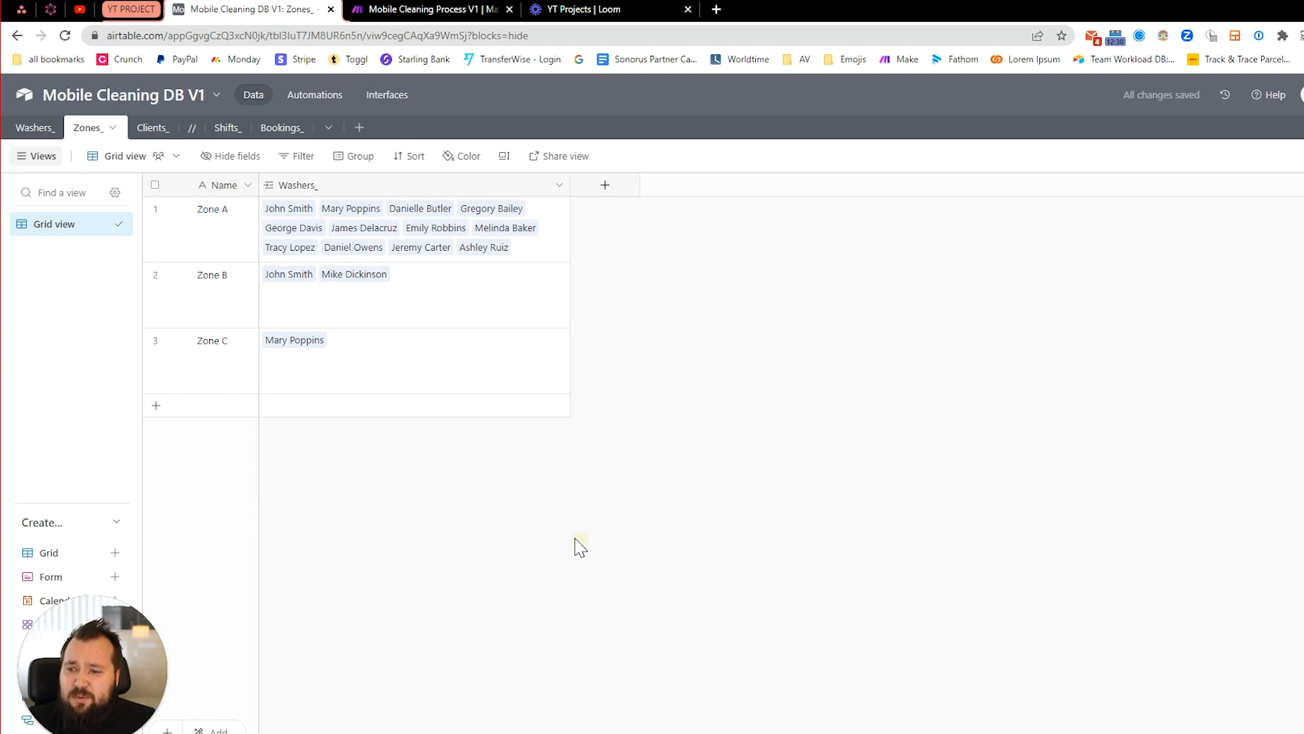
Return to the Washers_ table and inspect the formula behind its Zones field without changing it.
click(21, 134)
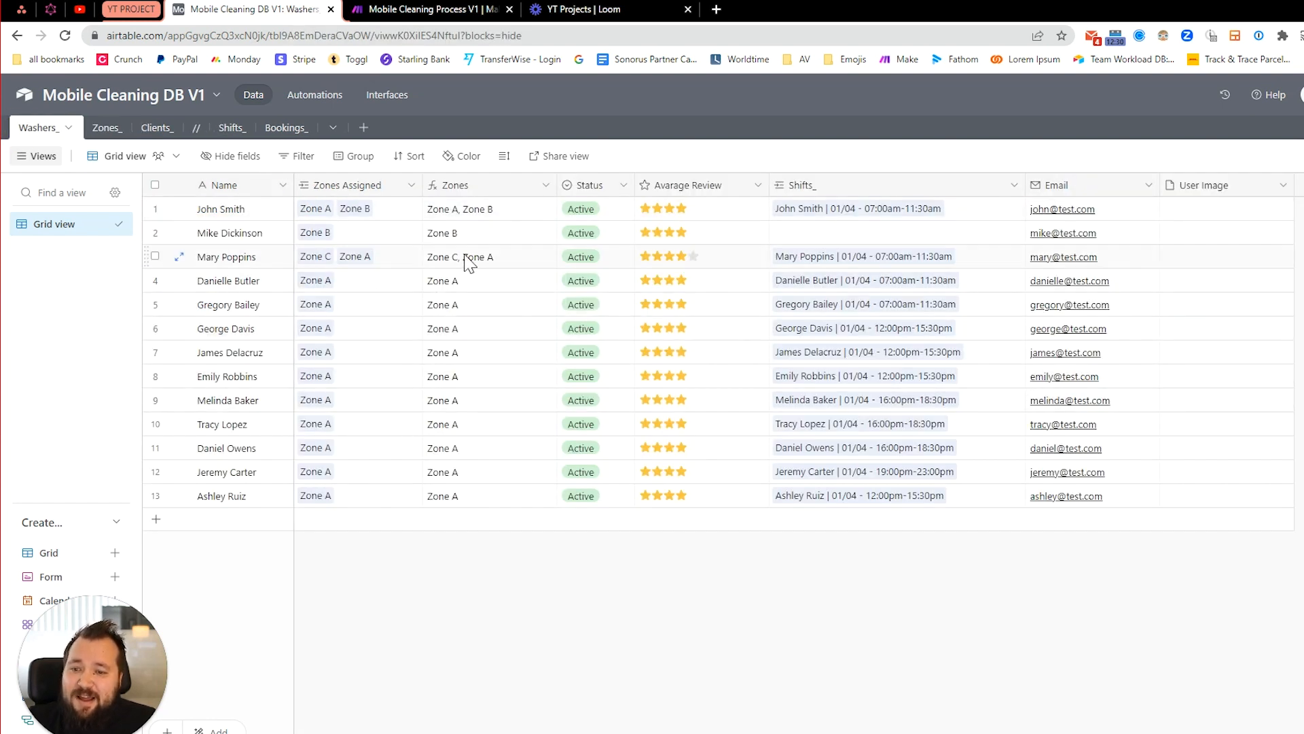
drag(502, 219, 489, 496)
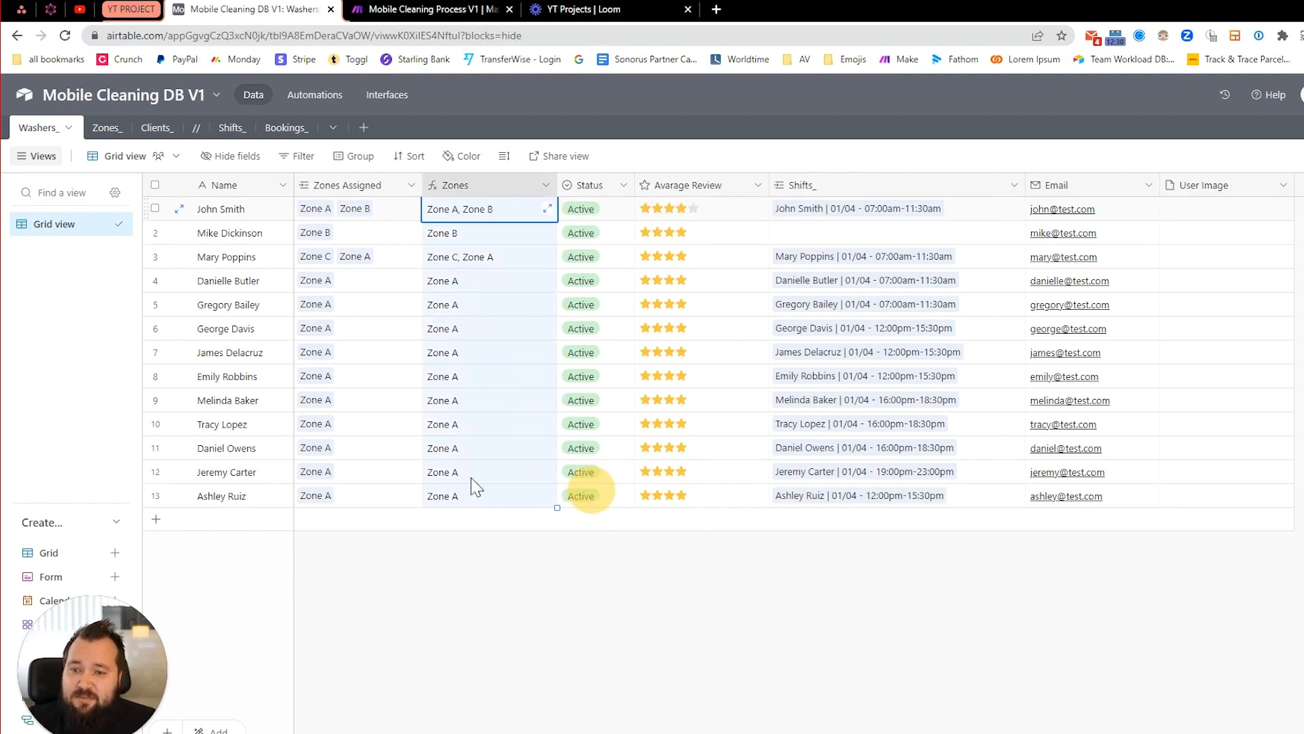
double_click(479, 182)
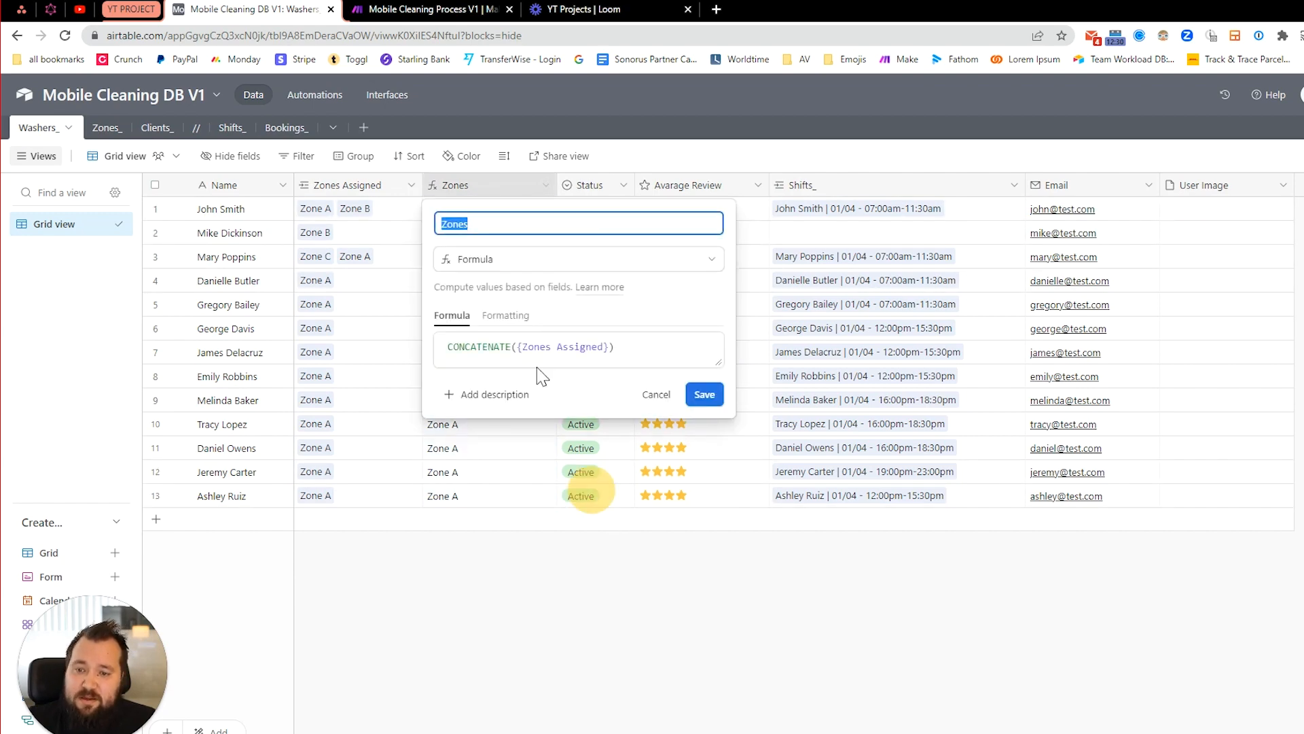
drag(453, 347, 598, 346)
click(531, 617)
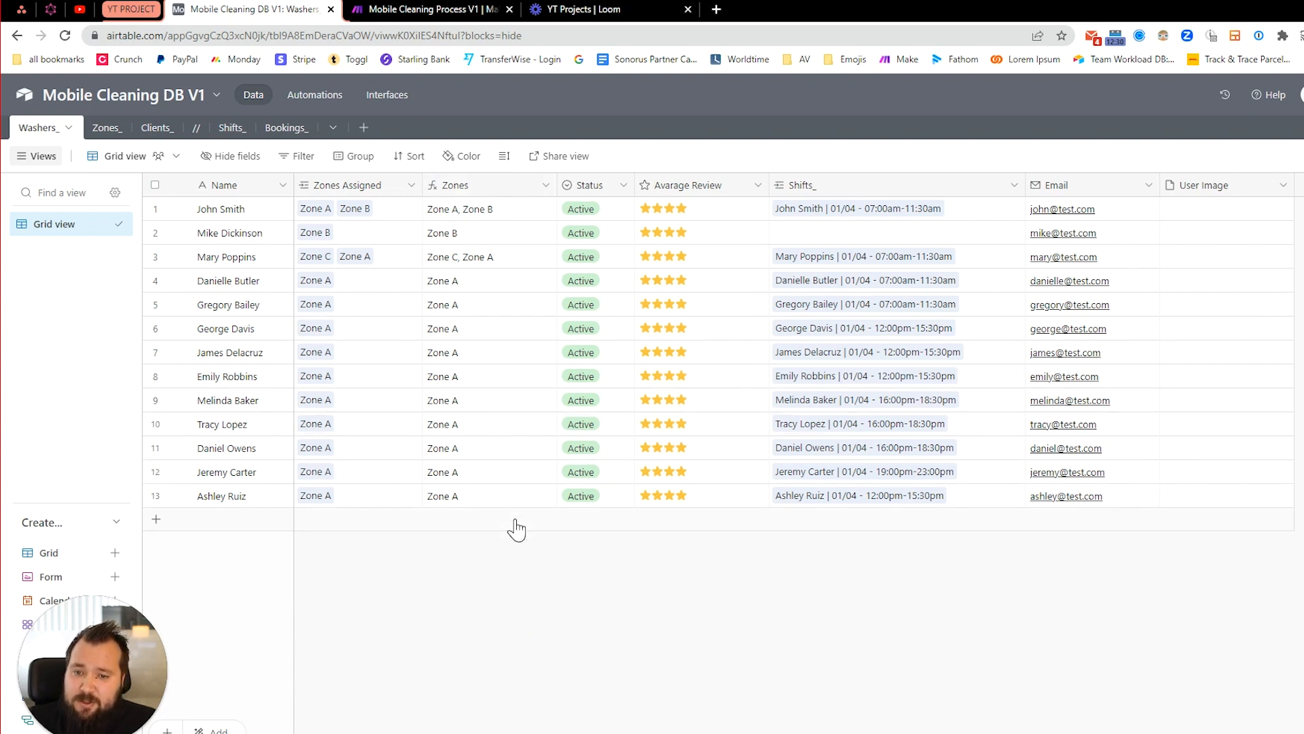
click(507, 590)
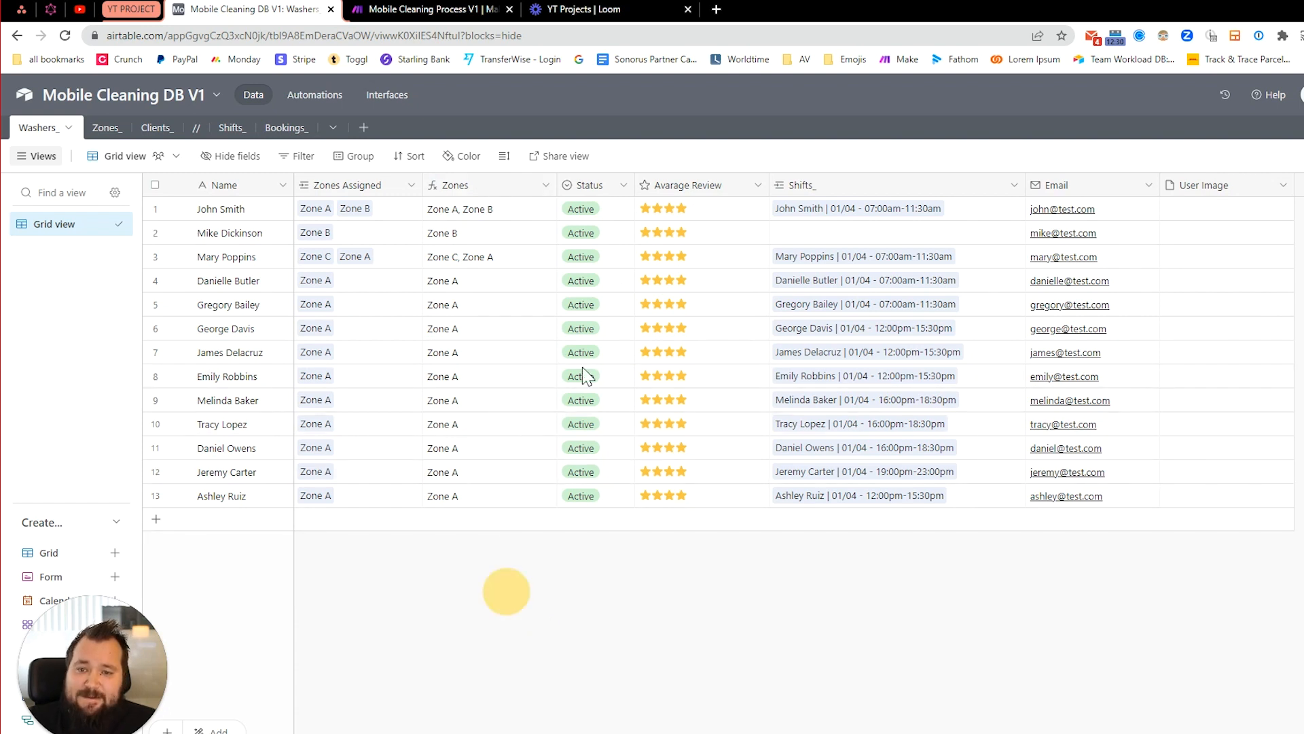
Inspect the Status field's select options and review the Avarage Review ratings of all washers.
double_click(611, 193)
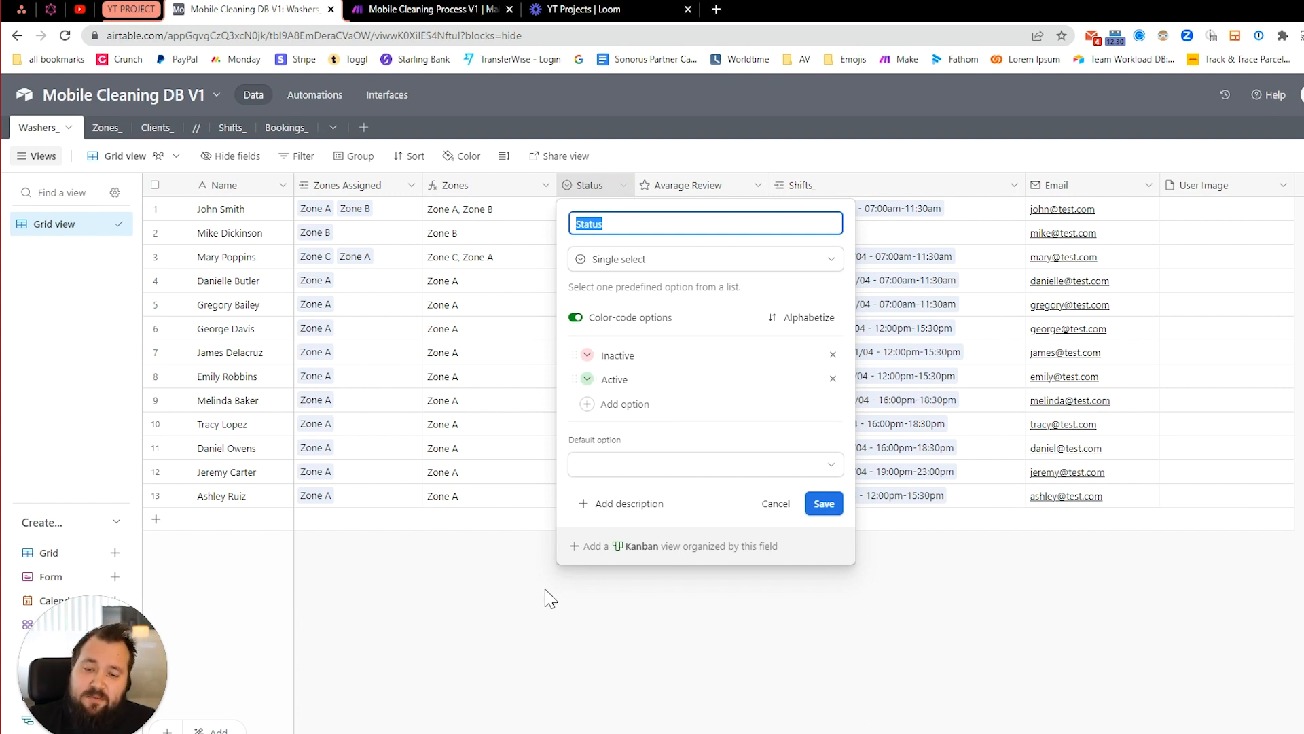
click(527, 623)
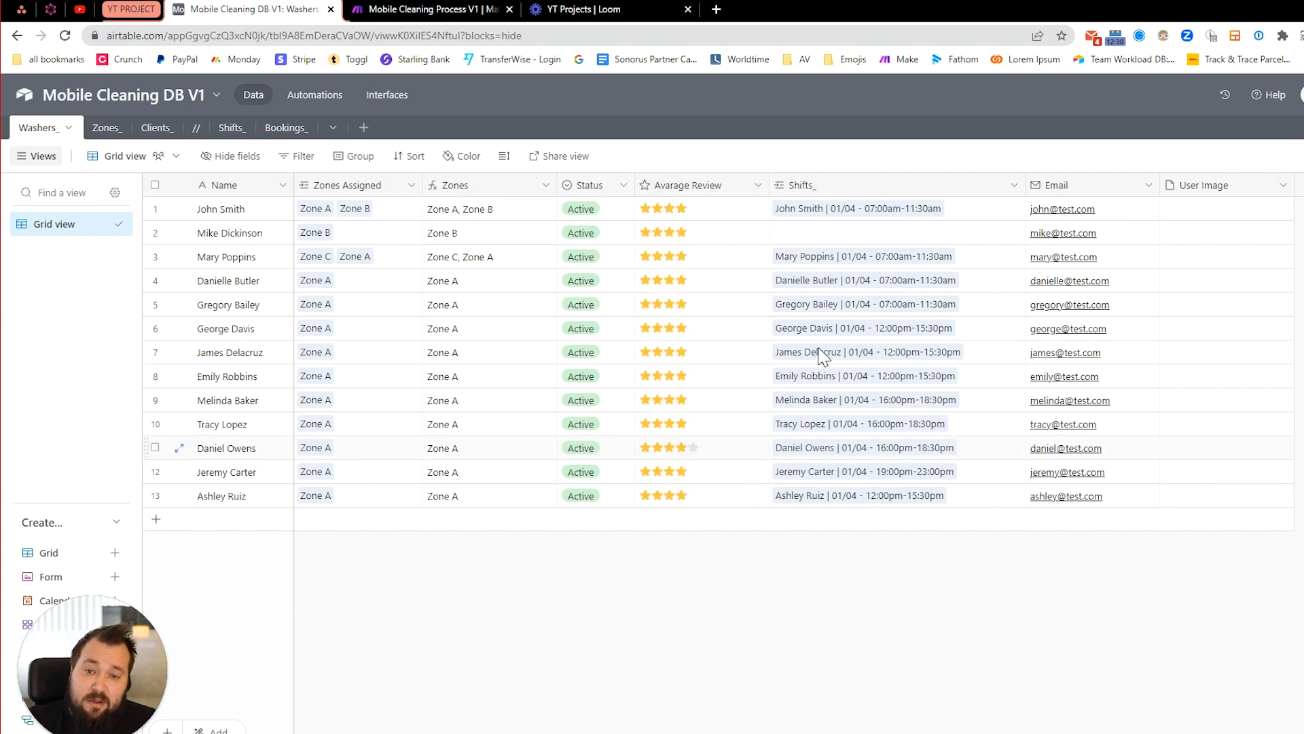
drag(728, 218, 732, 492)
click(764, 614)
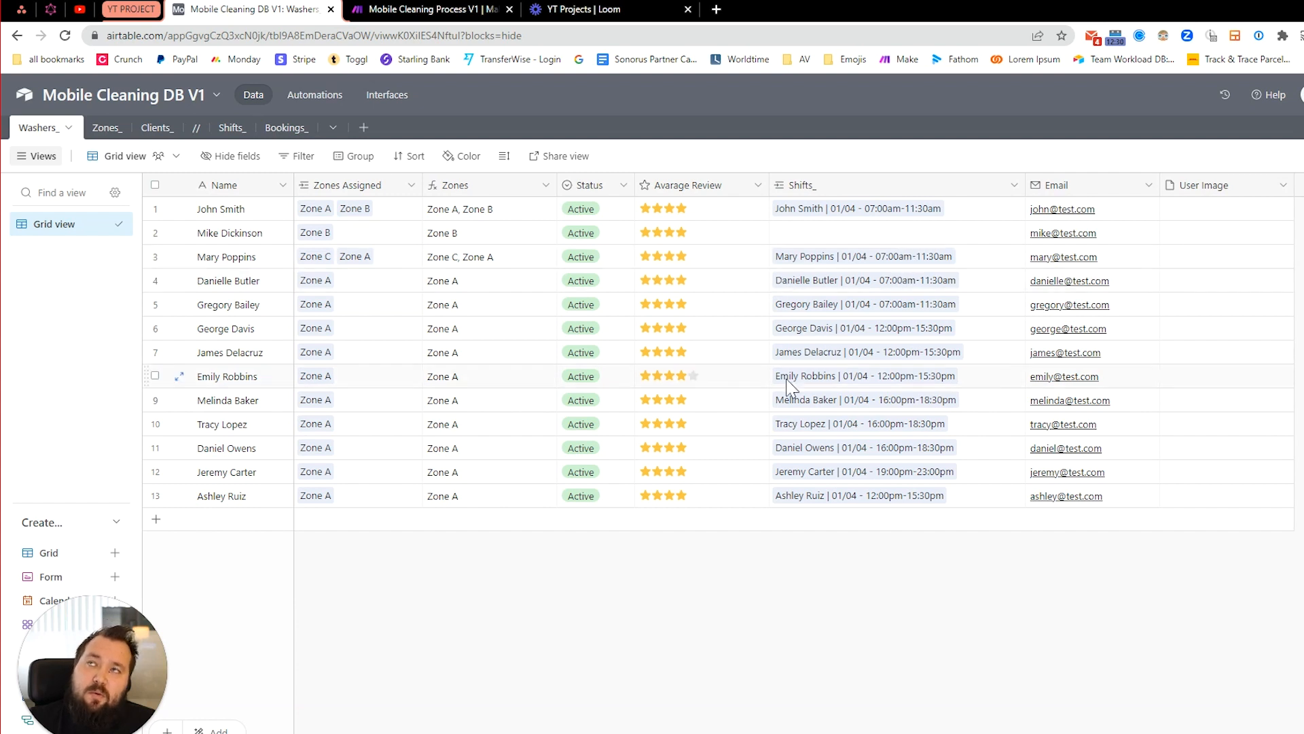
drag(747, 213, 726, 493)
click(731, 596)
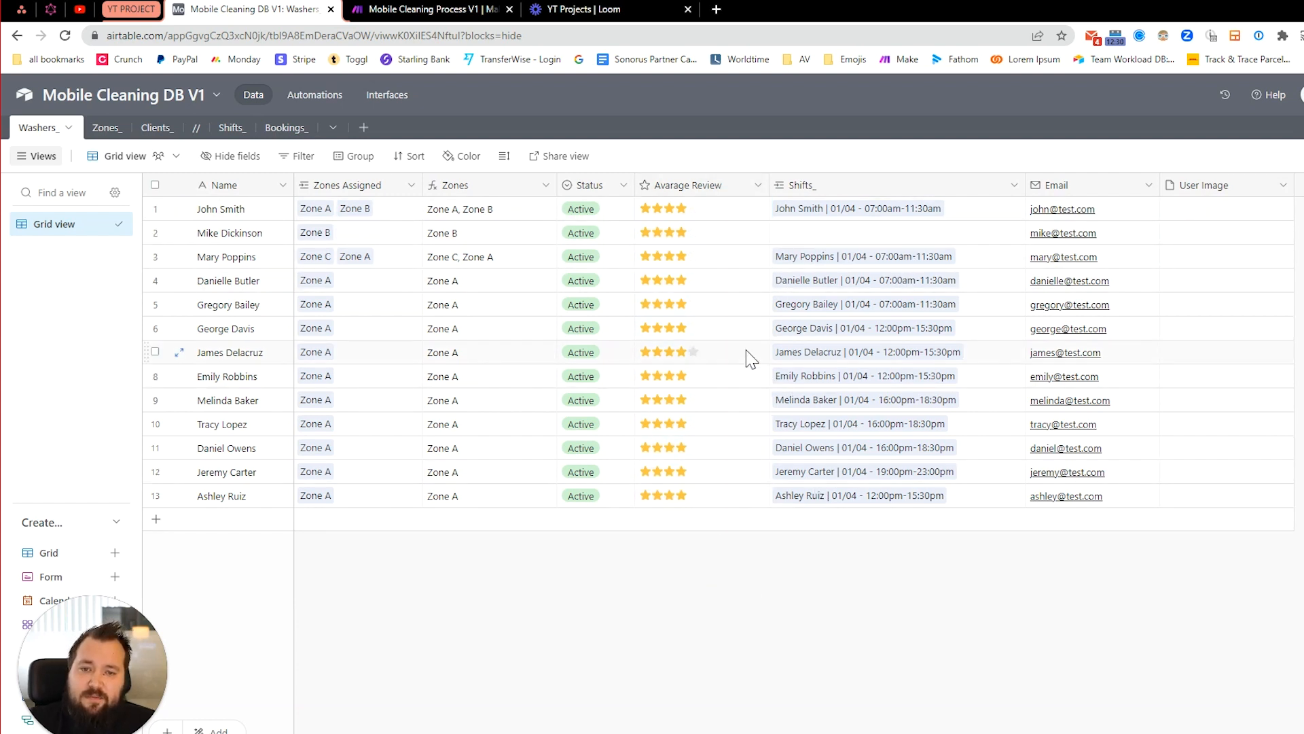
Review the washers' linked Shifts_ records and their Email and User Image columns.
click(968, 211)
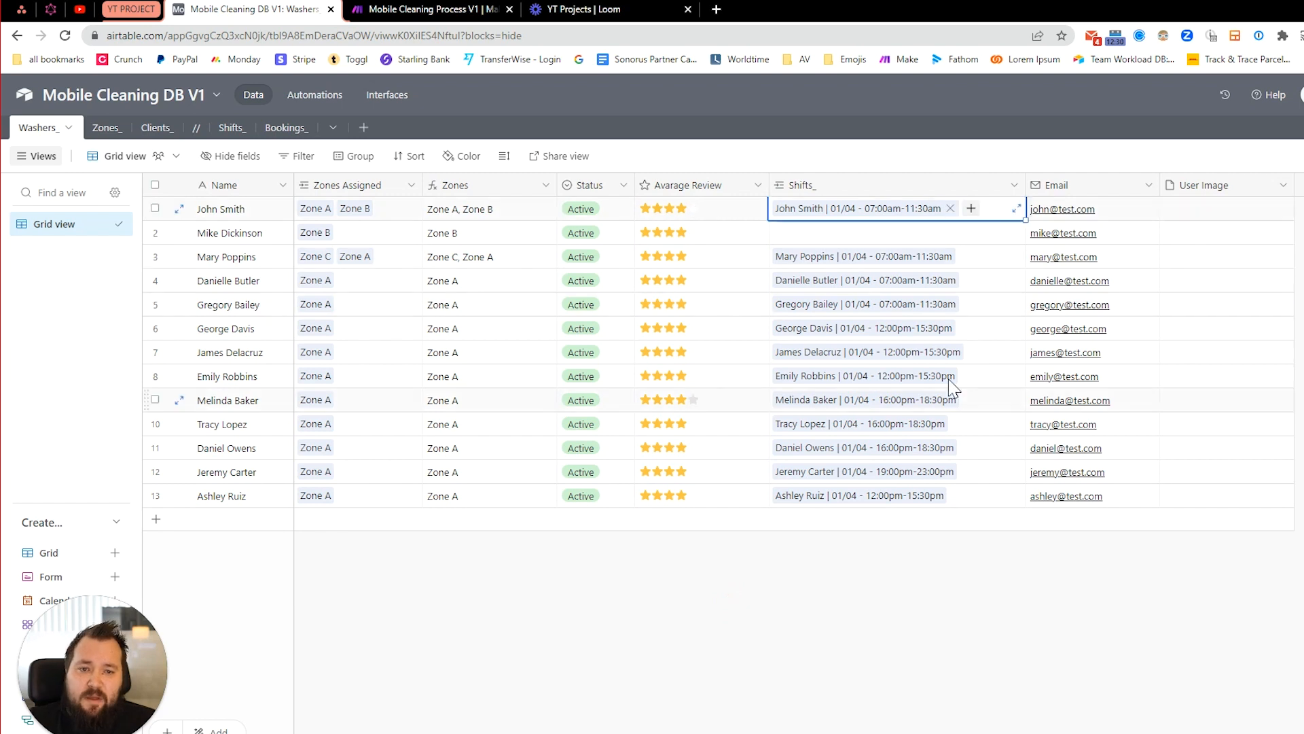
click(988, 256)
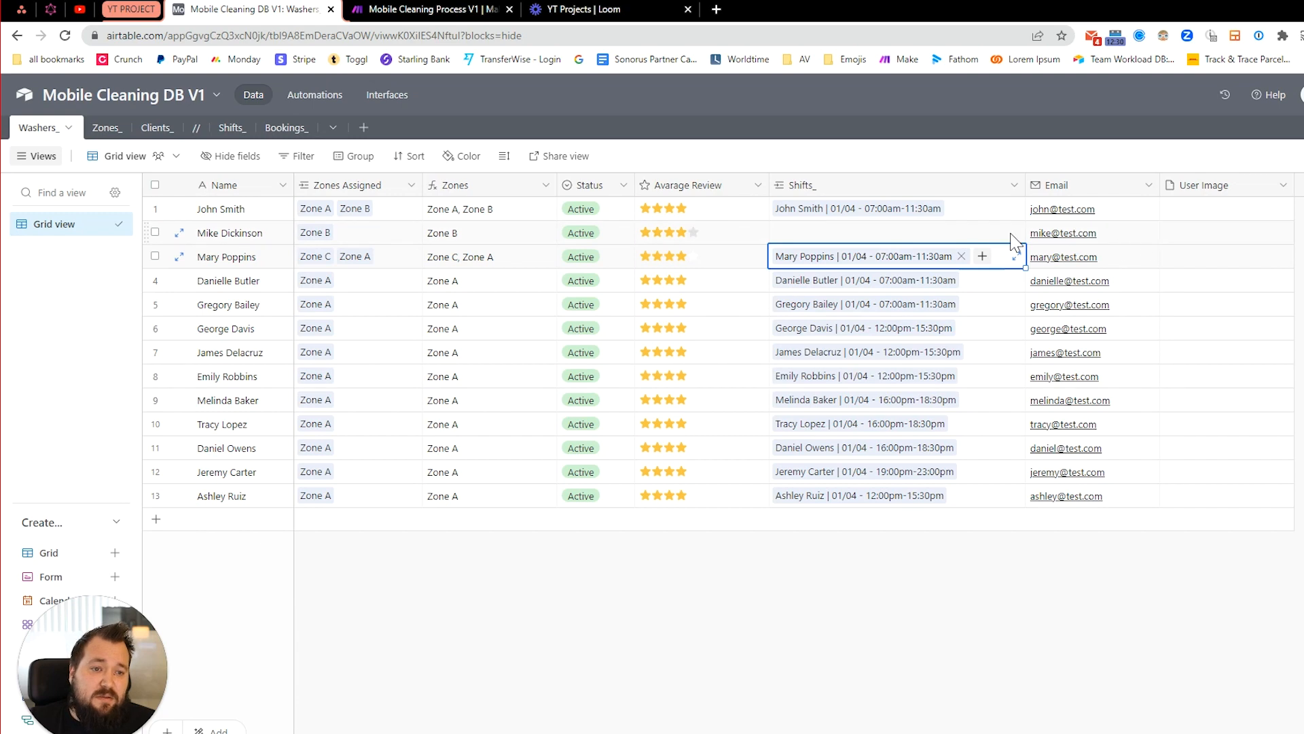
drag(1134, 212, 1122, 432)
drag(1227, 208, 1235, 475)
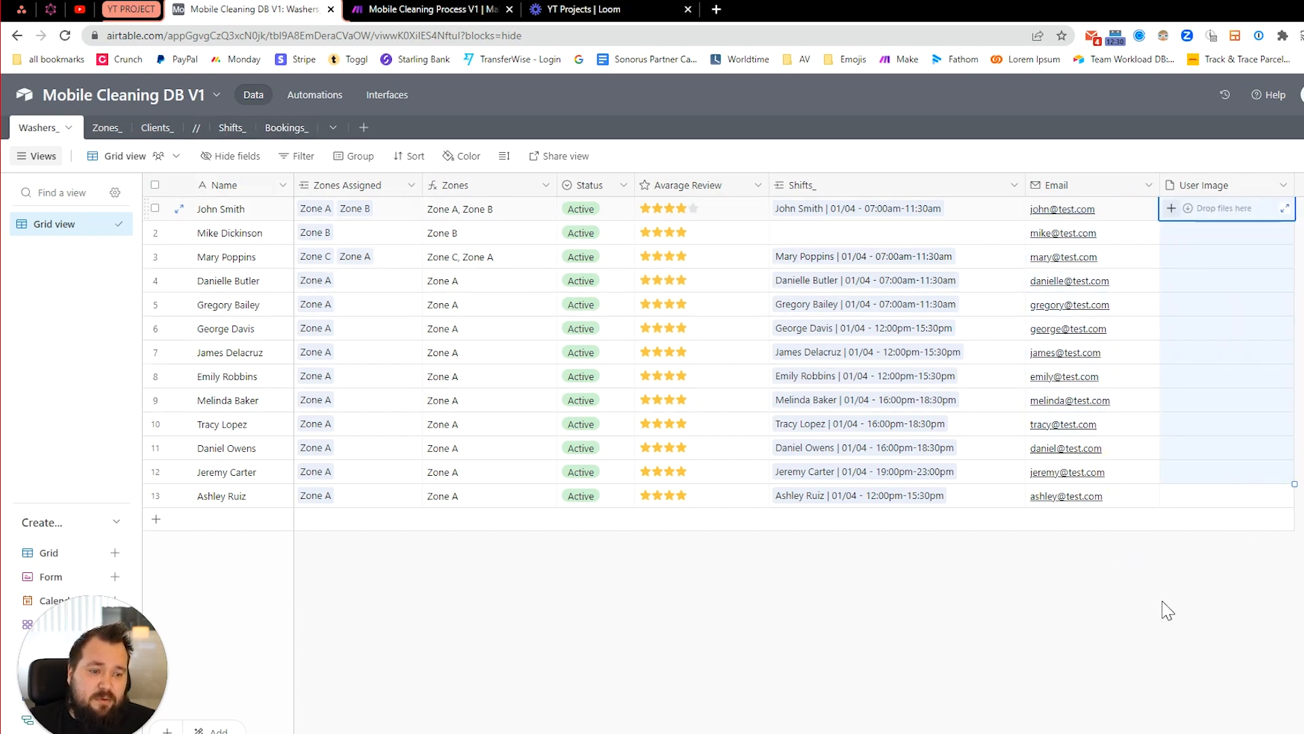
click(1161, 601)
Open the Clients_ table and inspect the formula behind its Foreign Key field.
click(98, 128)
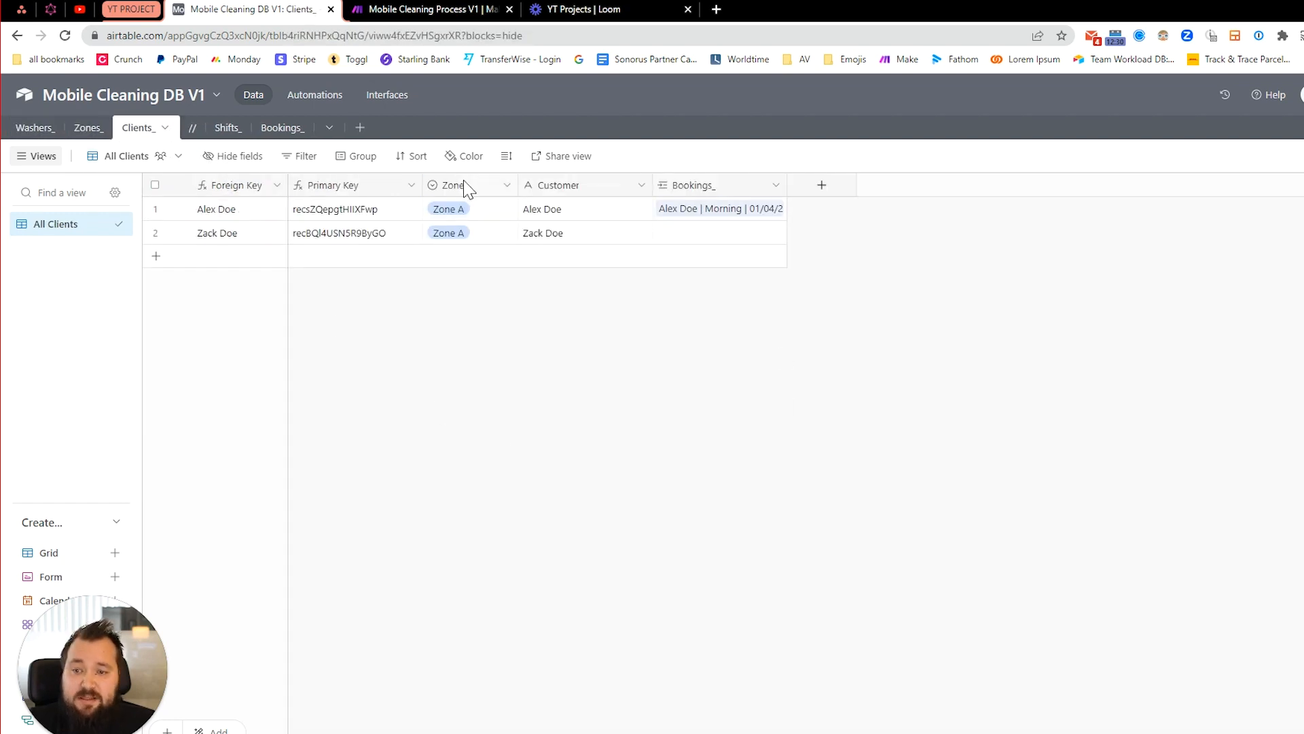
drag(230, 215, 231, 239)
click(664, 426)
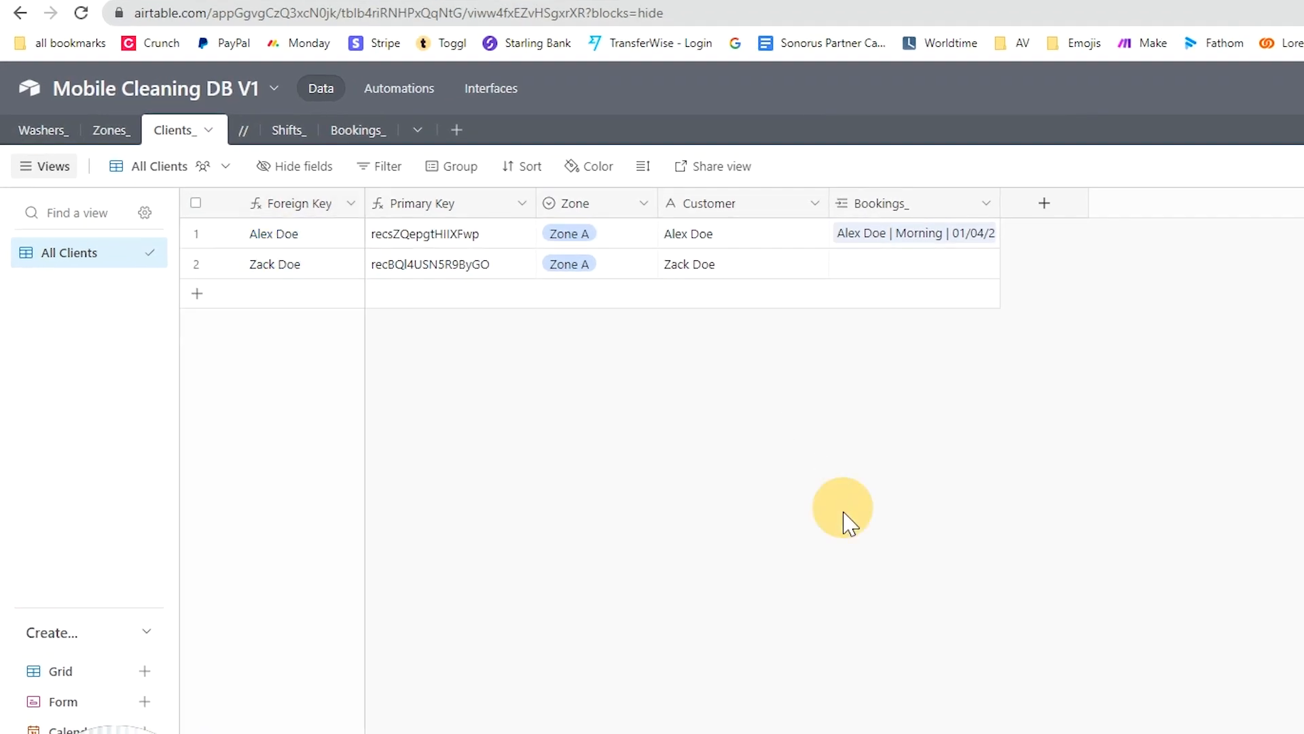
click(294, 205)
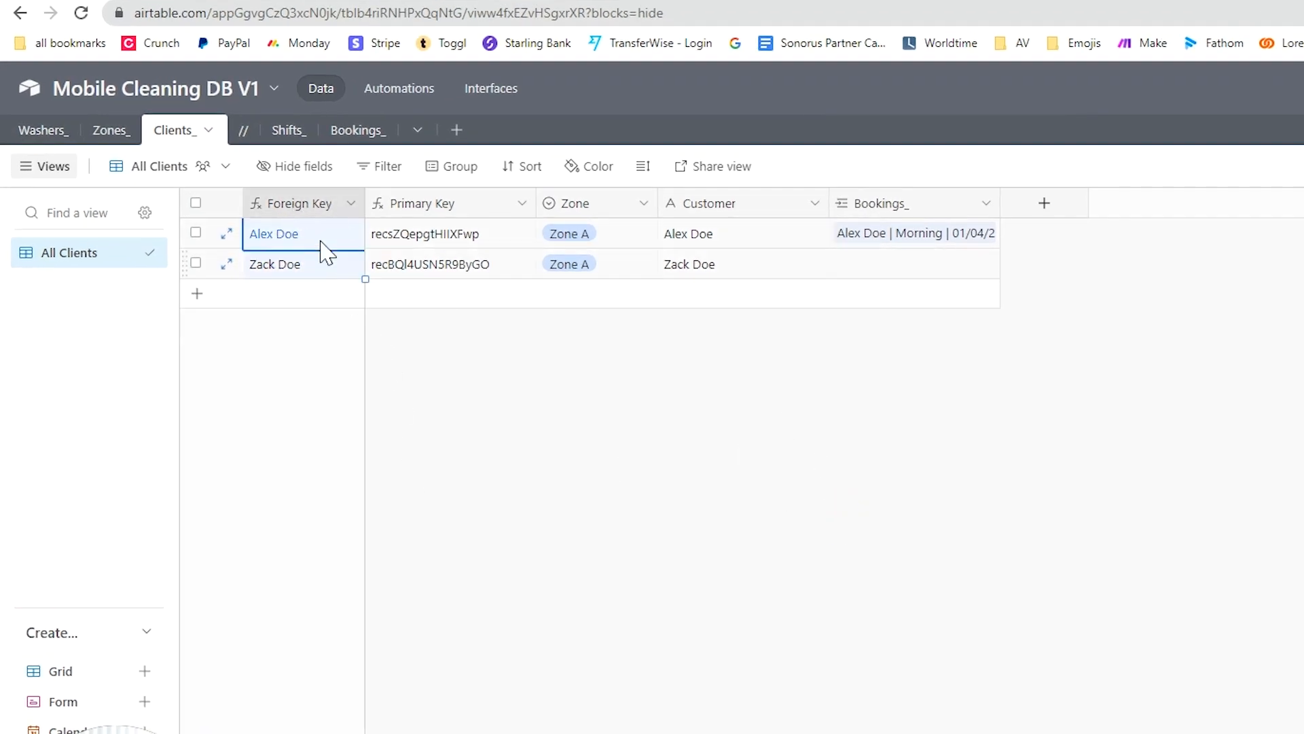
double_click(305, 207)
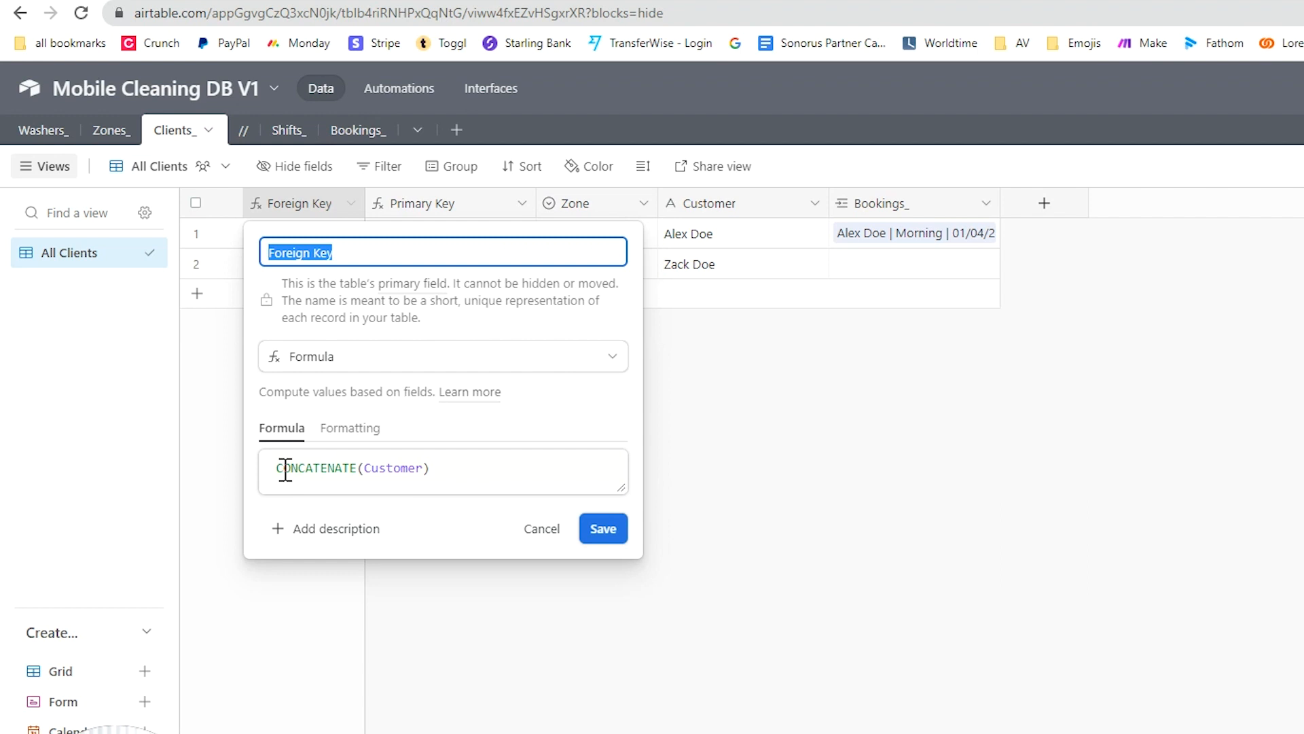
drag(285, 469, 446, 475)
click(1001, 491)
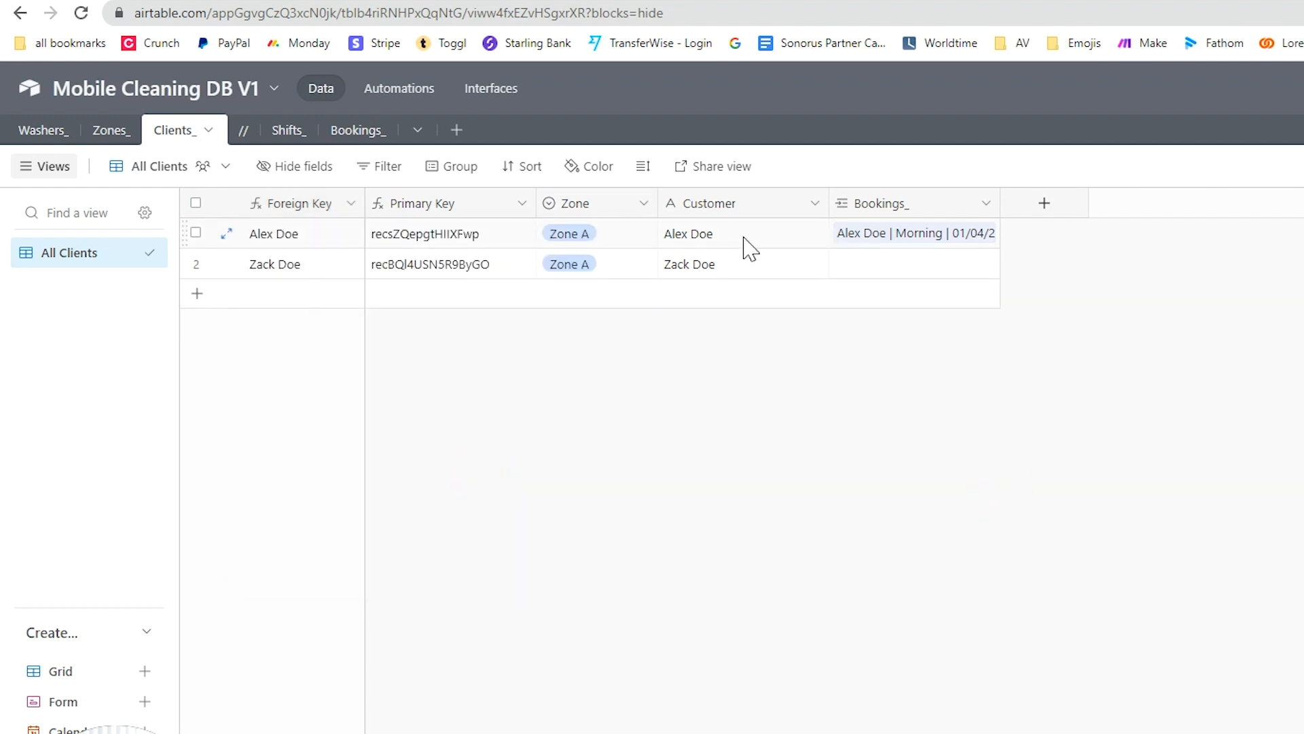
Review the clients' Customer values and inspect the Primary Key and Zone field configurations.
drag(744, 237, 746, 269)
click(756, 499)
double_click(445, 203)
click(780, 500)
double_click(603, 204)
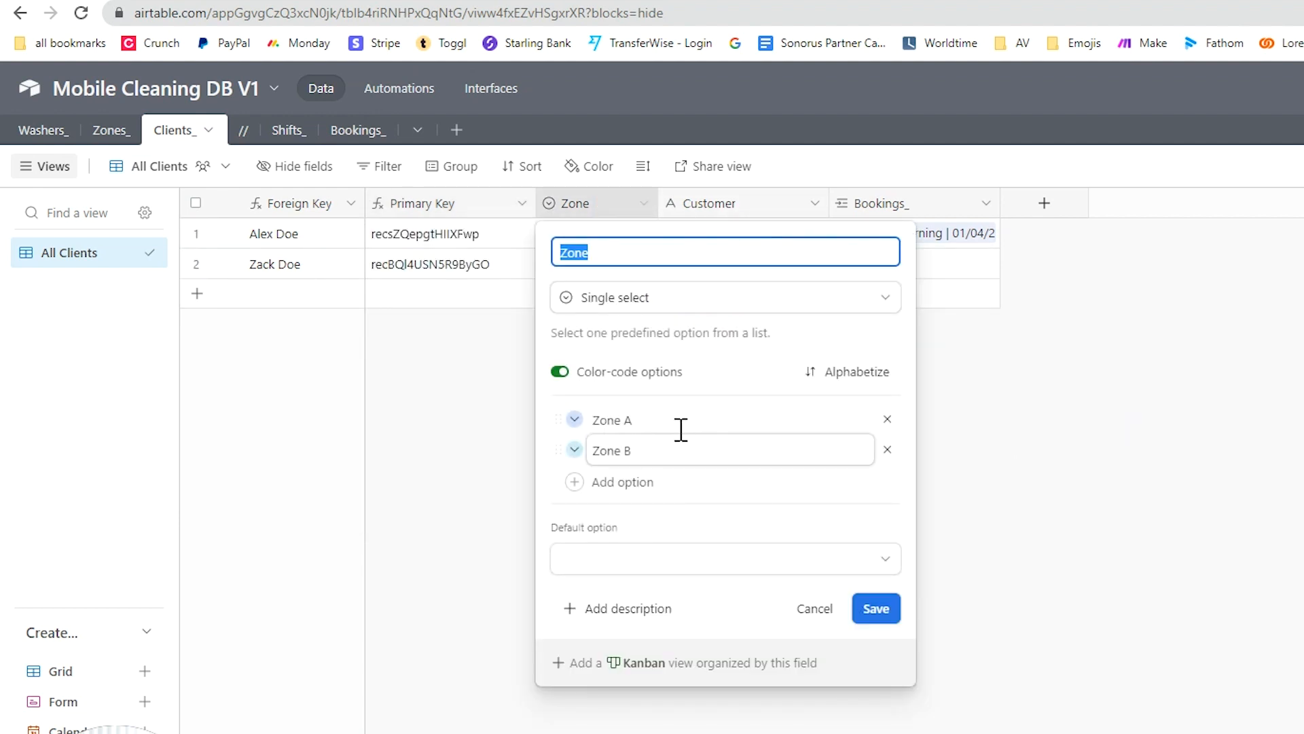
click(1122, 429)
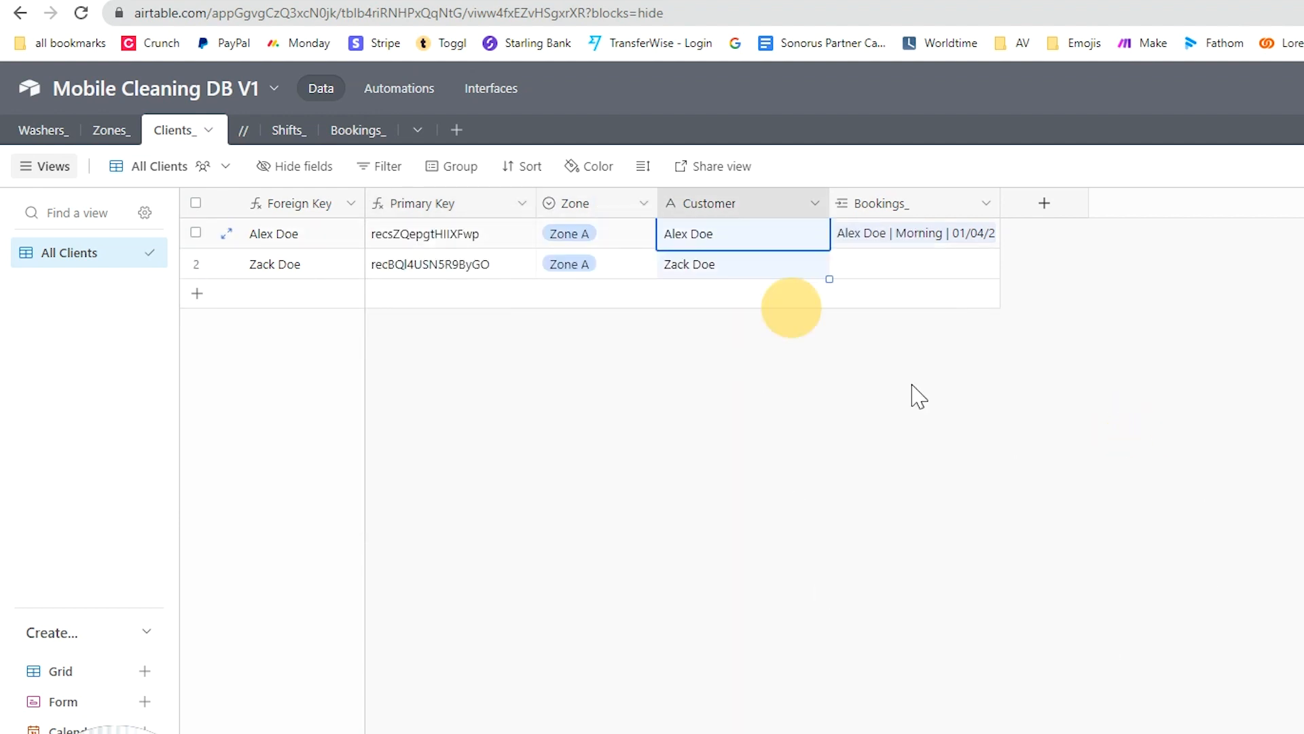
Check the first client's linked Bookings_ record and the Foreign Key values of both clients.
click(945, 230)
click(980, 498)
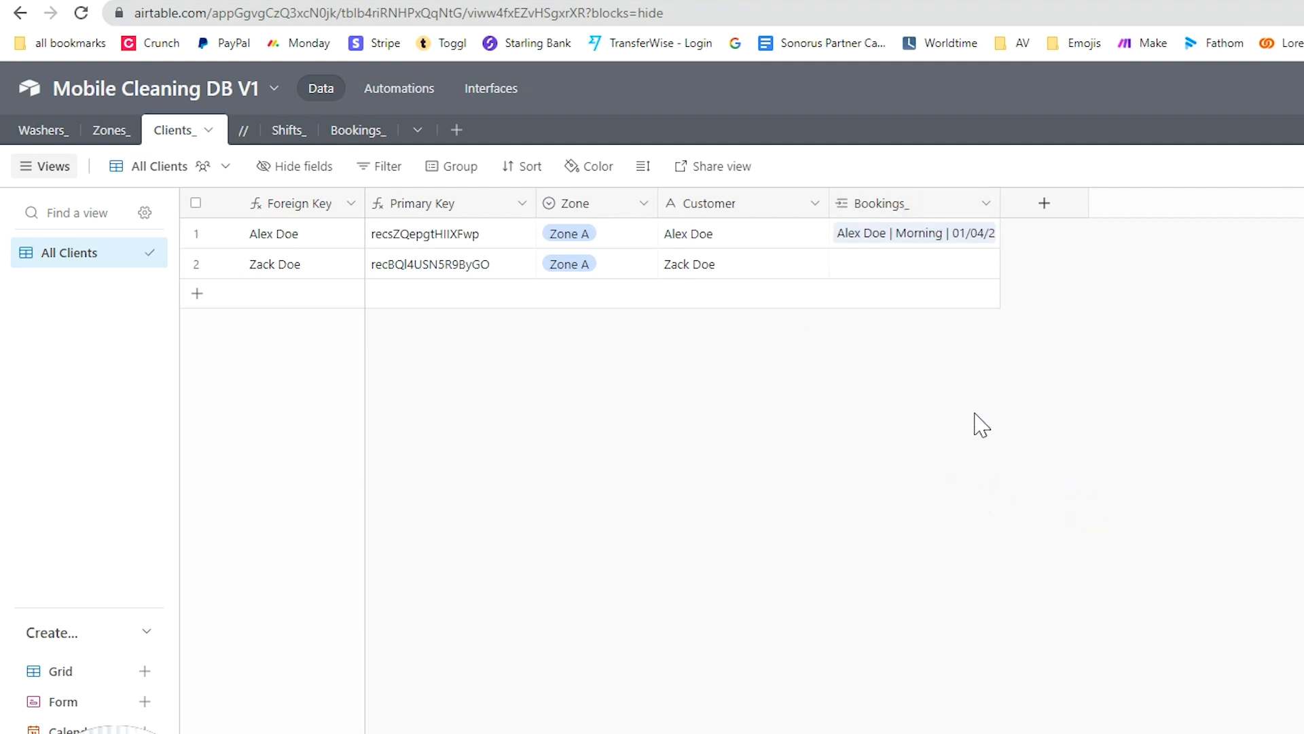
drag(290, 233, 288, 263)
click(749, 483)
Open the Shifts_ table, look across the Working View's columns, and switch to the #NOFILTER view.
click(289, 129)
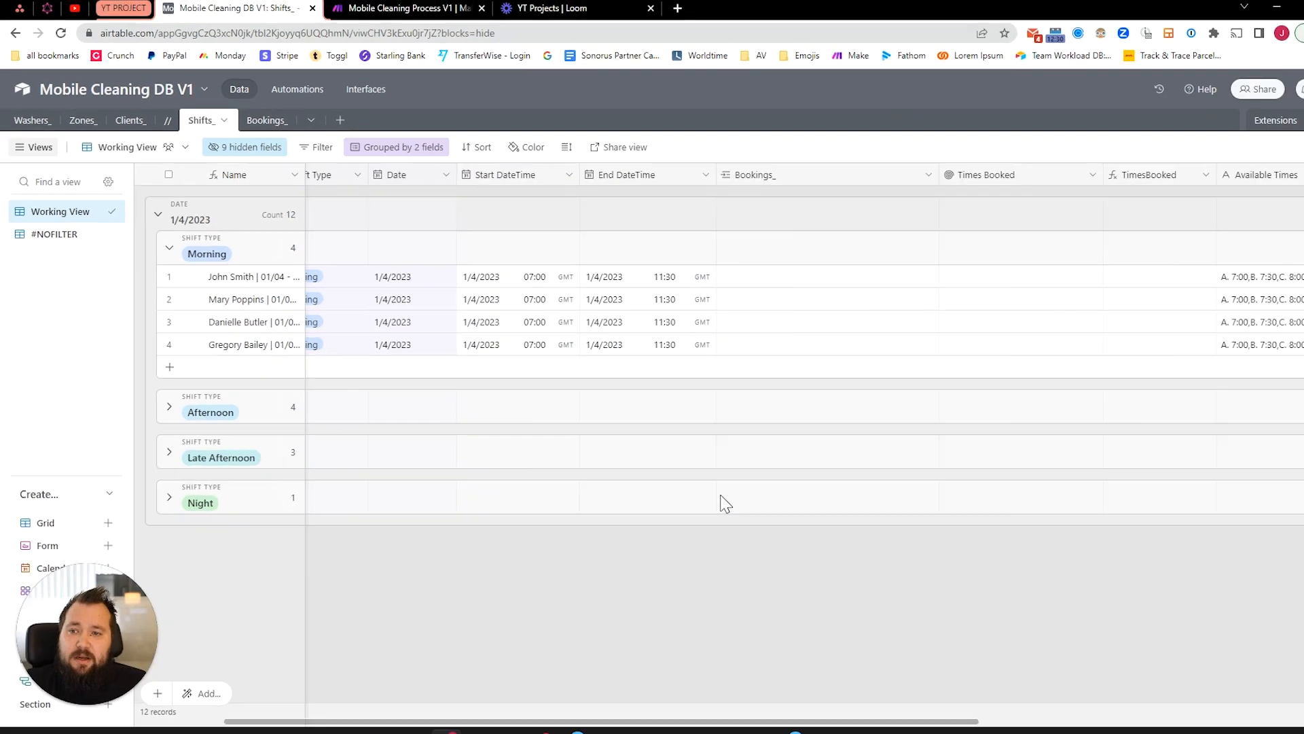
scroll(964, 645, right, 10)
scroll(691, 478, left, 10)
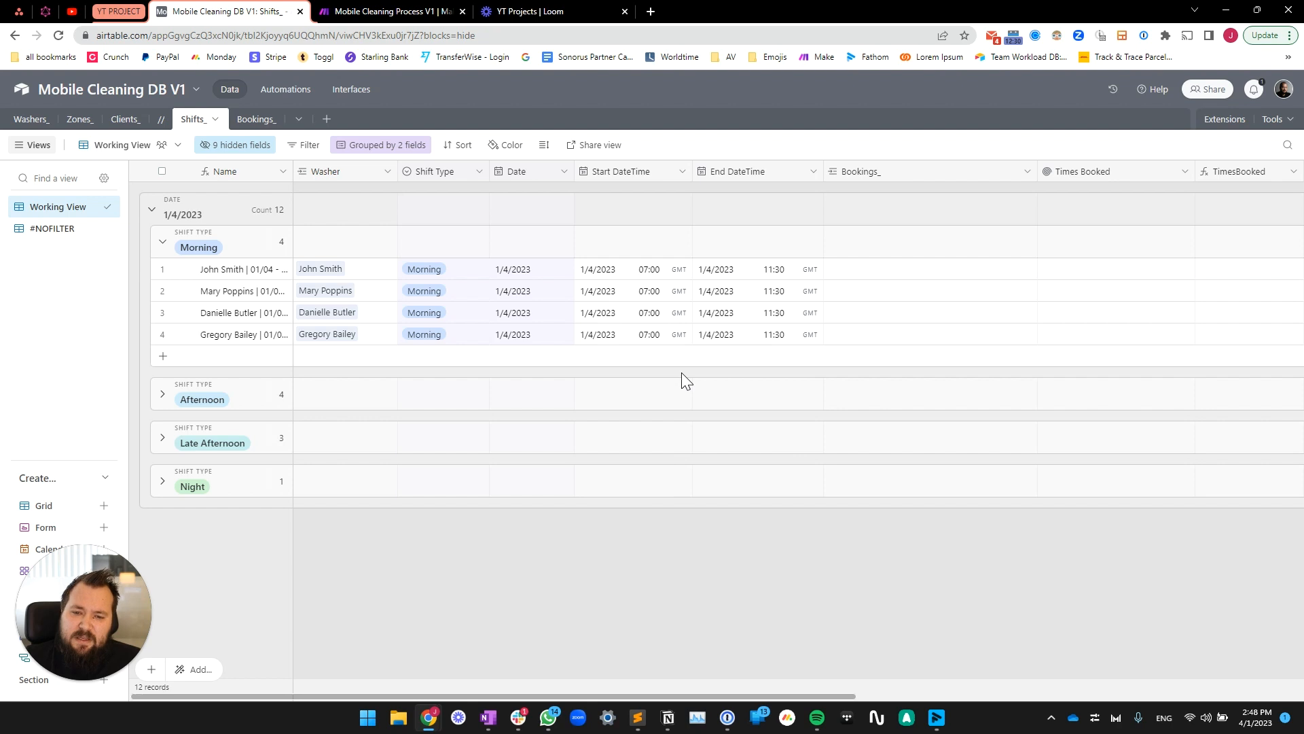
drag(575, 171, 565, 171)
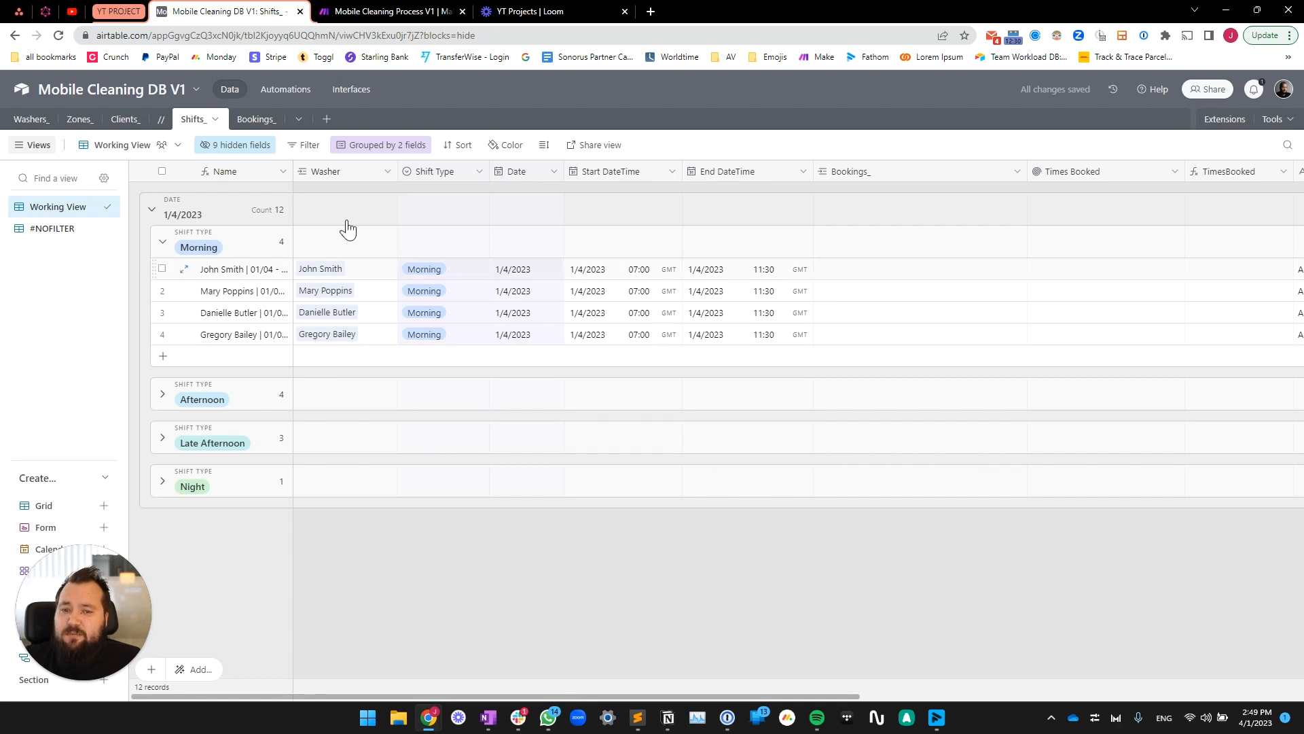
click(72, 230)
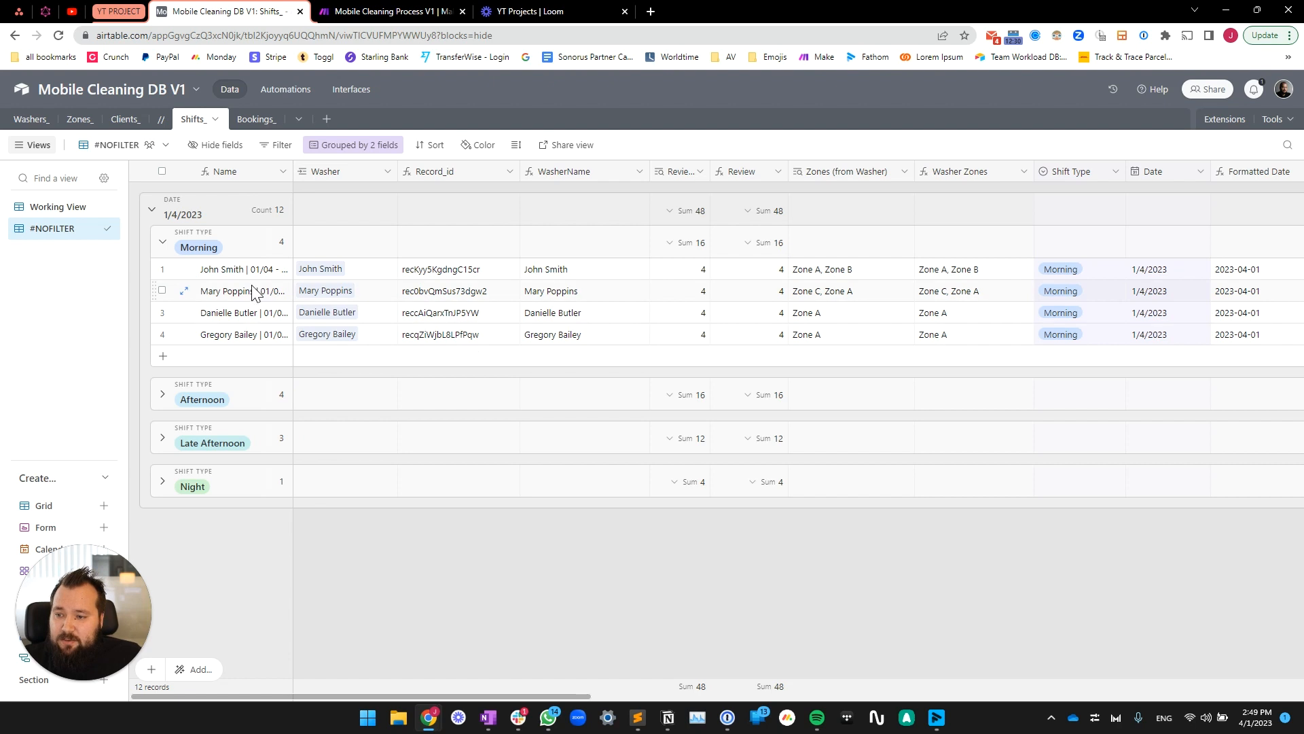
Inspect the Name field's CONCATENATE formula in an enlarged editor, checking its Washer, DATETIME_FORMAT and separator parts.
double_click(231, 170)
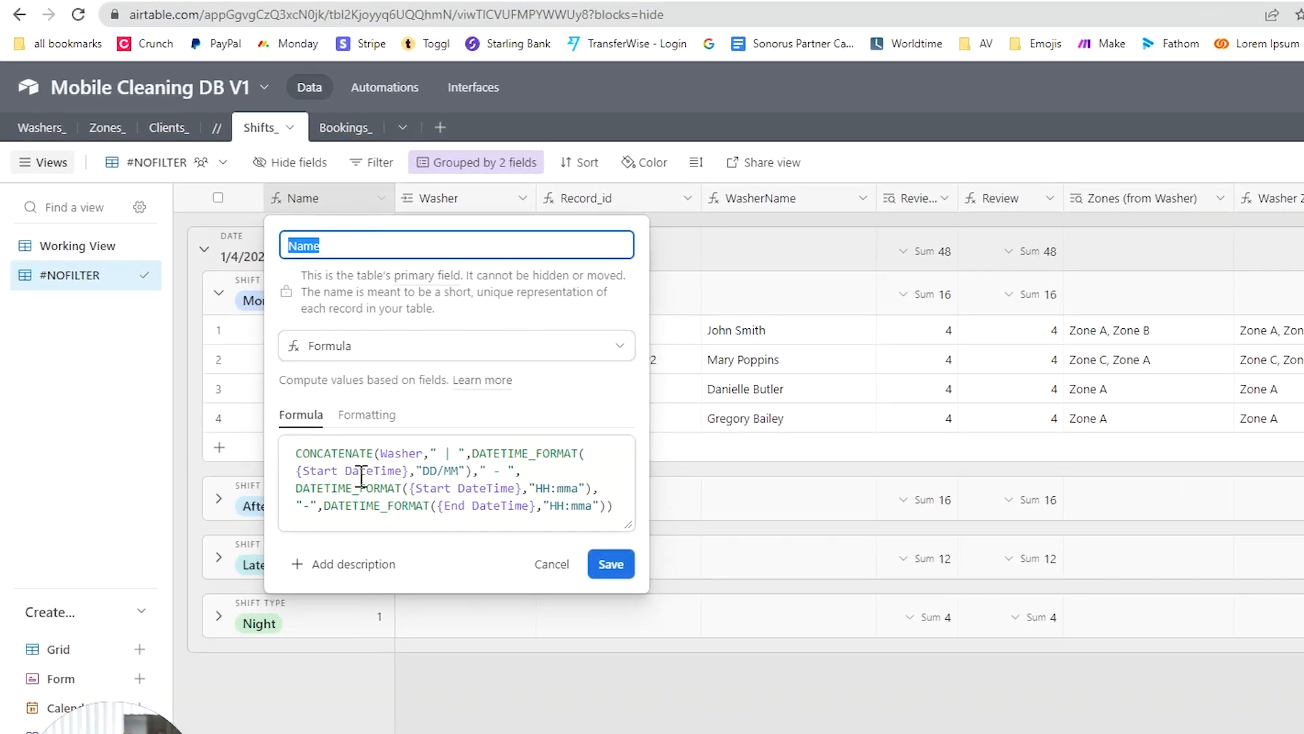
drag(627, 524, 1008, 635)
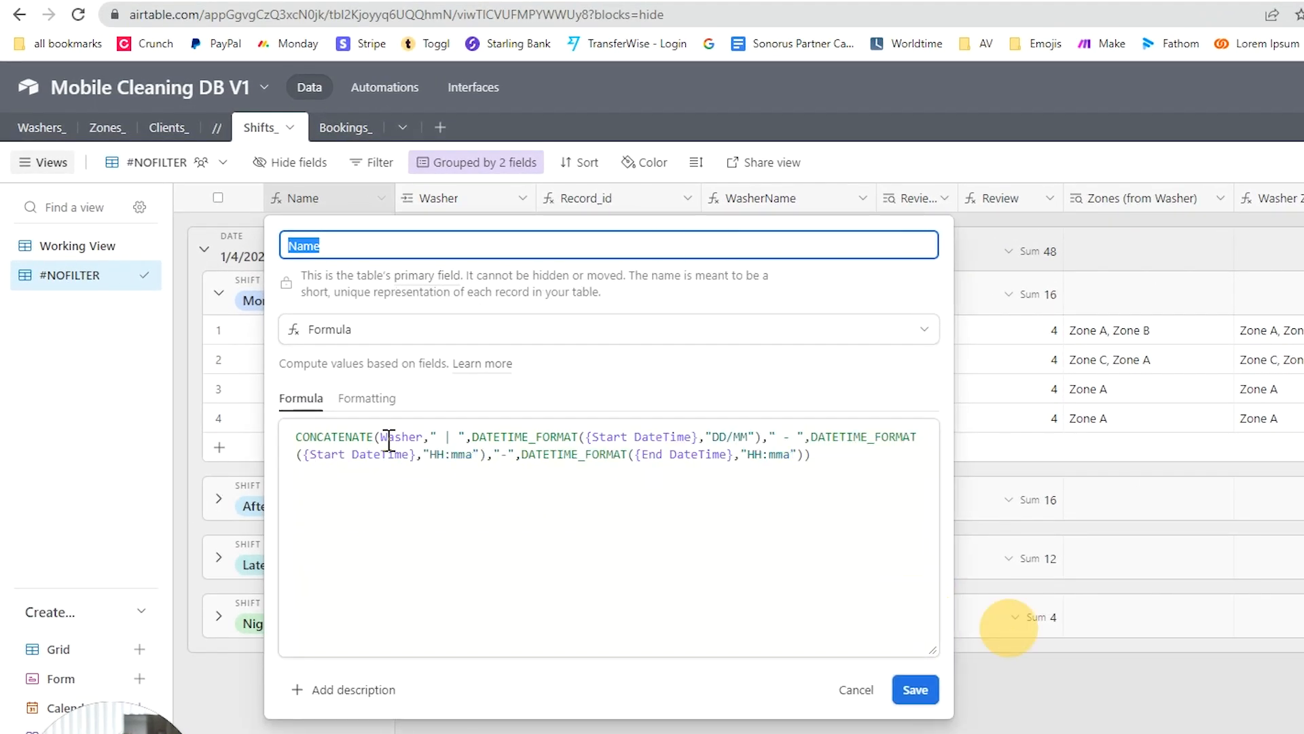
click(442, 443)
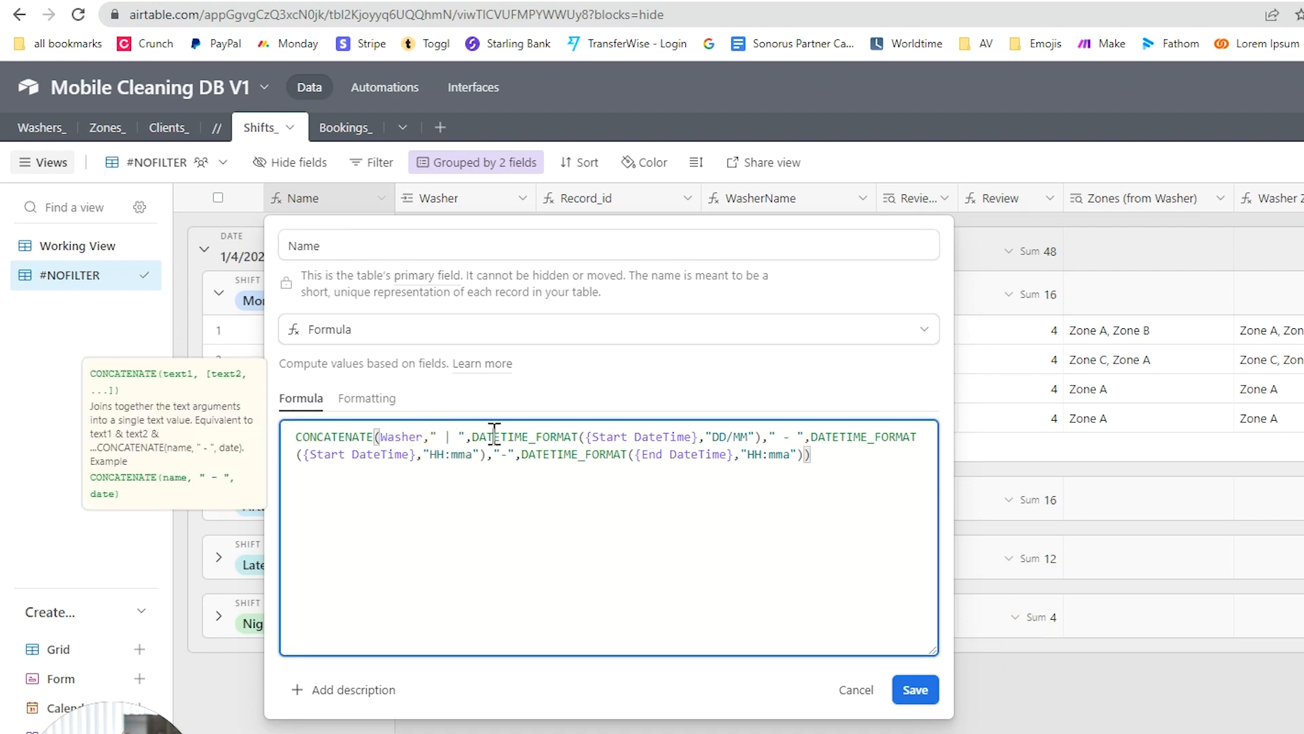
click(494, 436)
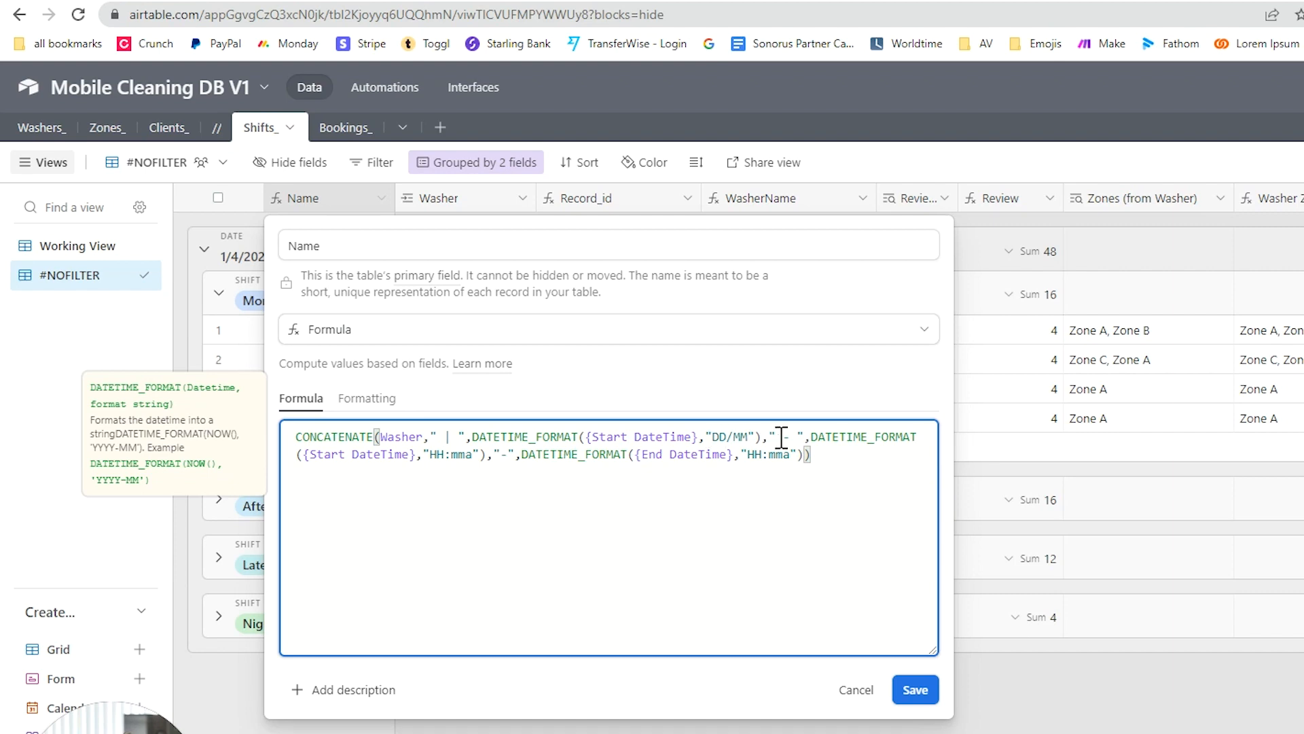
double_click(502, 454)
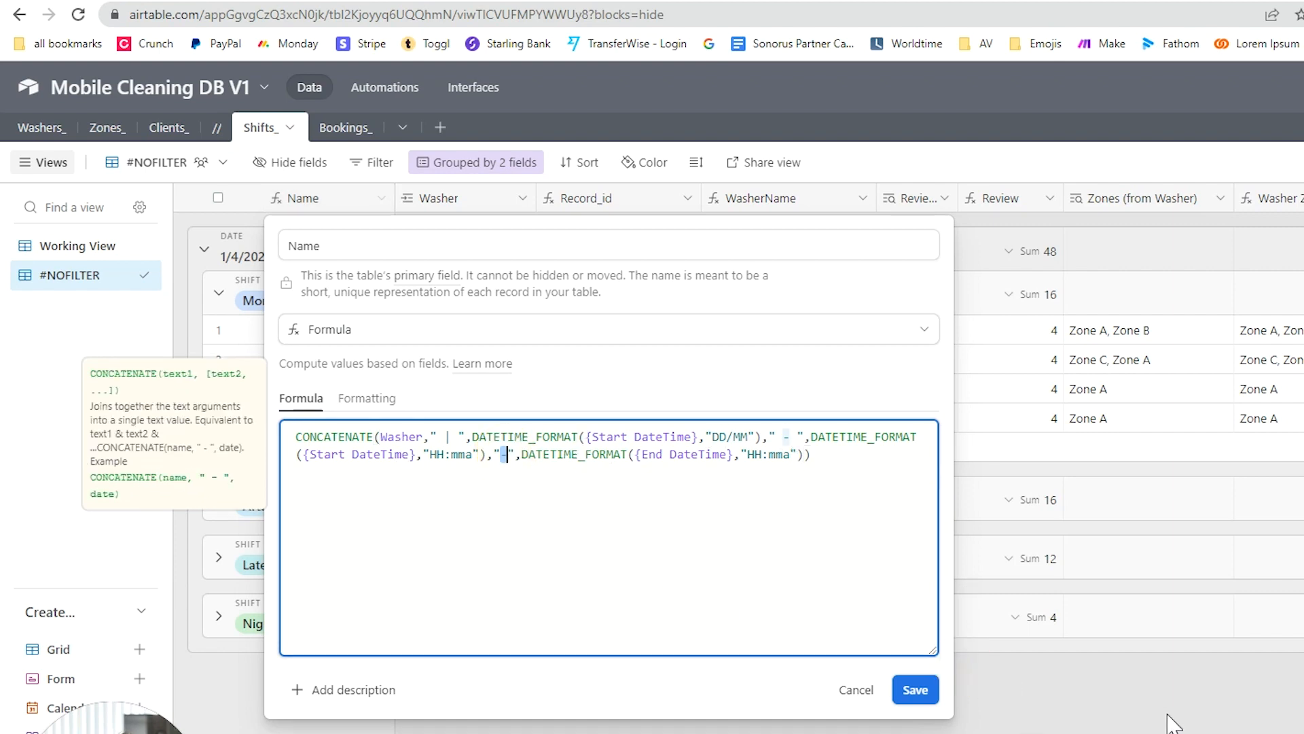
click(1169, 715)
Widen the Name column temporarily to read the full names of the morning shifts, and narrow it again.
drag(395, 205, 549, 220)
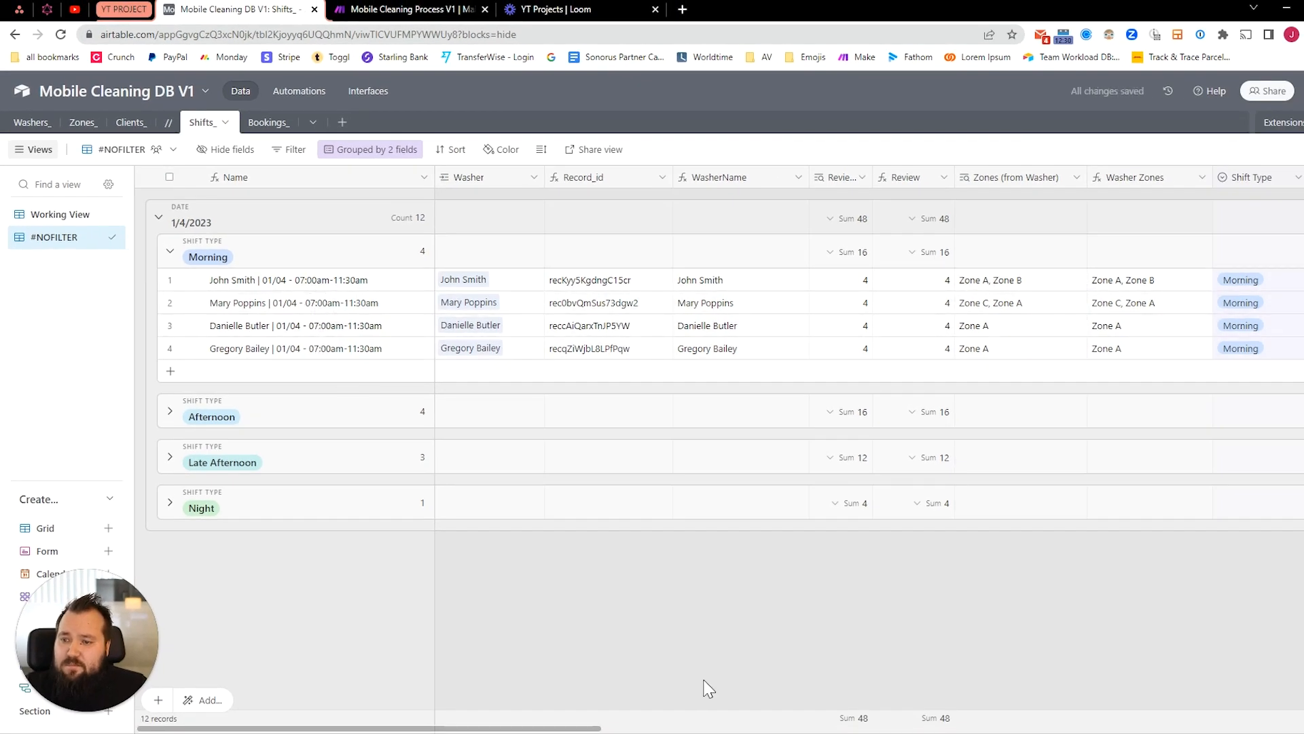
click(262, 285)
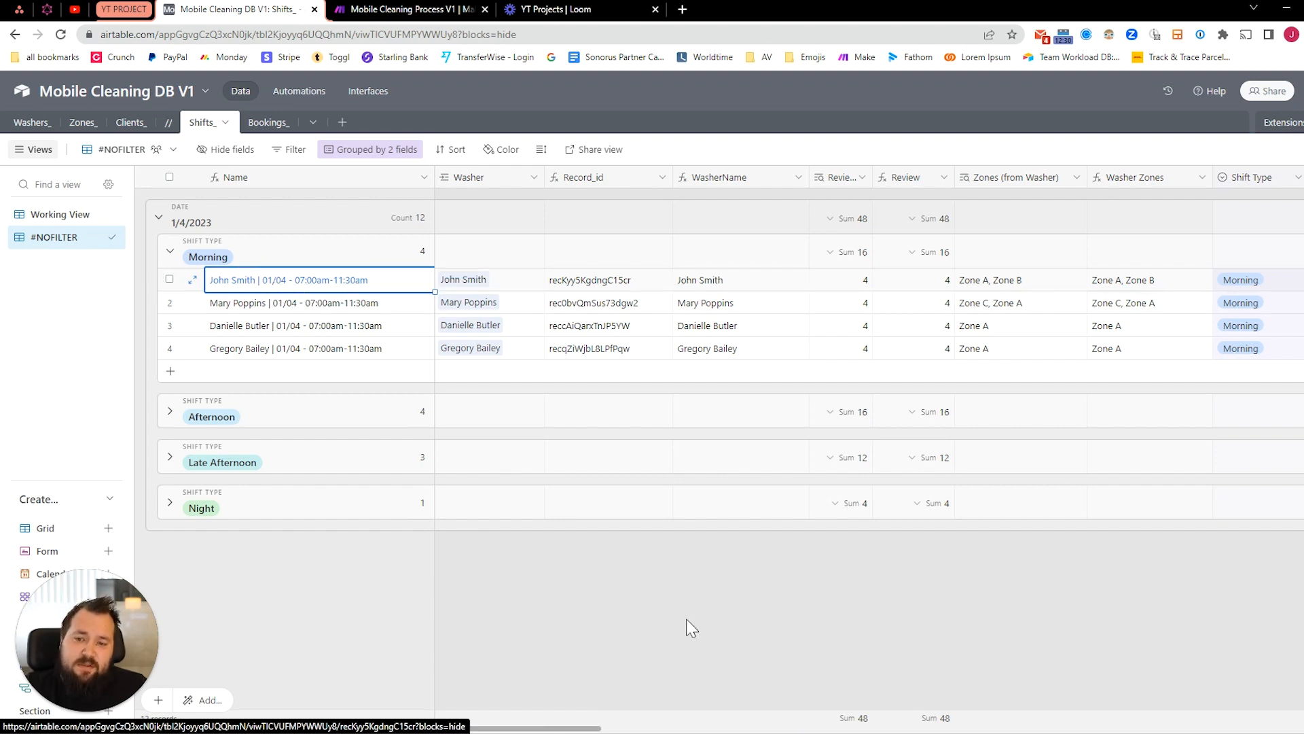
drag(435, 177, 343, 177)
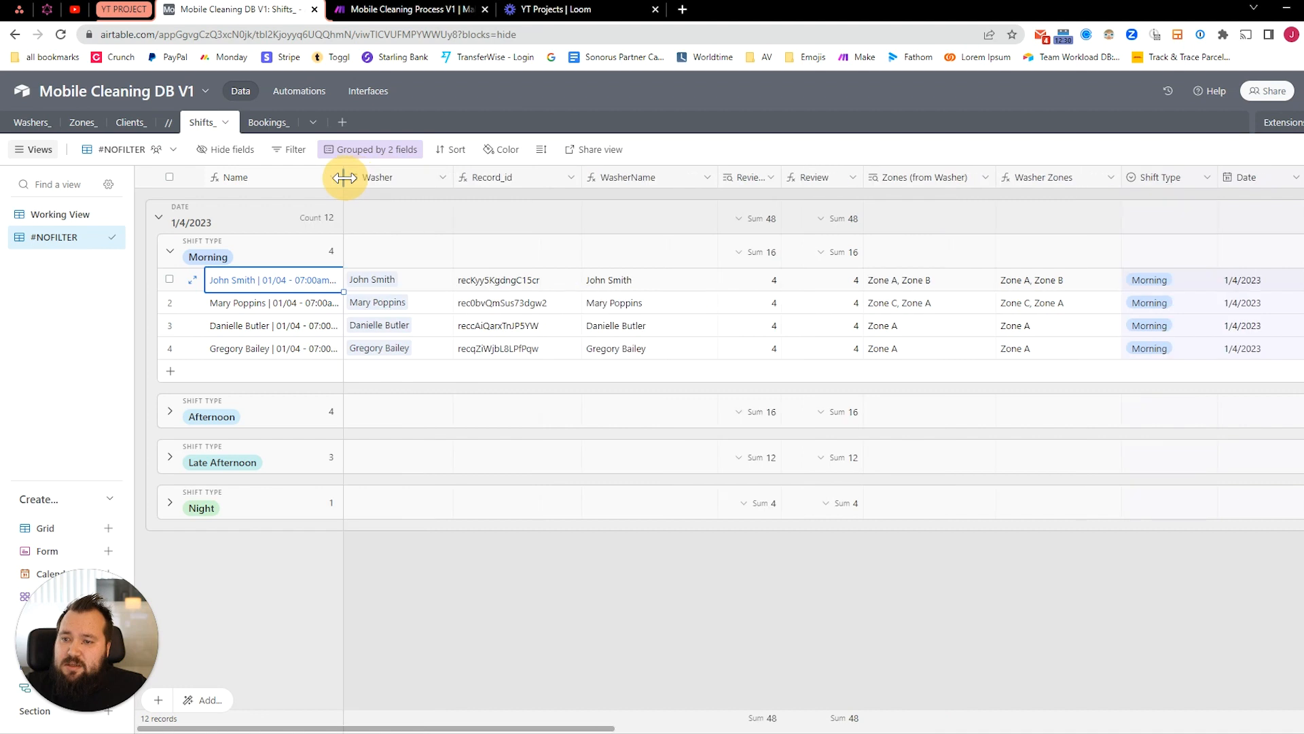
Review the Washer values of the morning shifts and inspect the field's link to the Washers_ table.
key(Right)
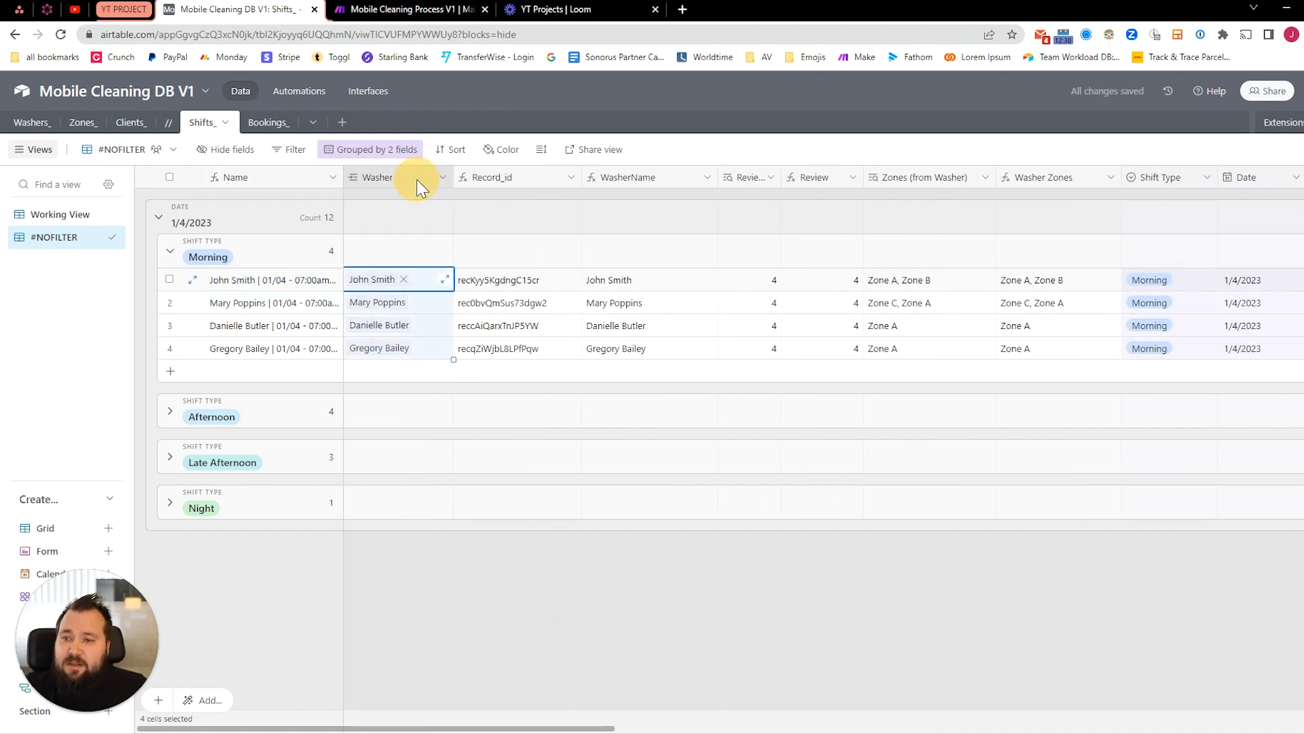
double_click(416, 179)
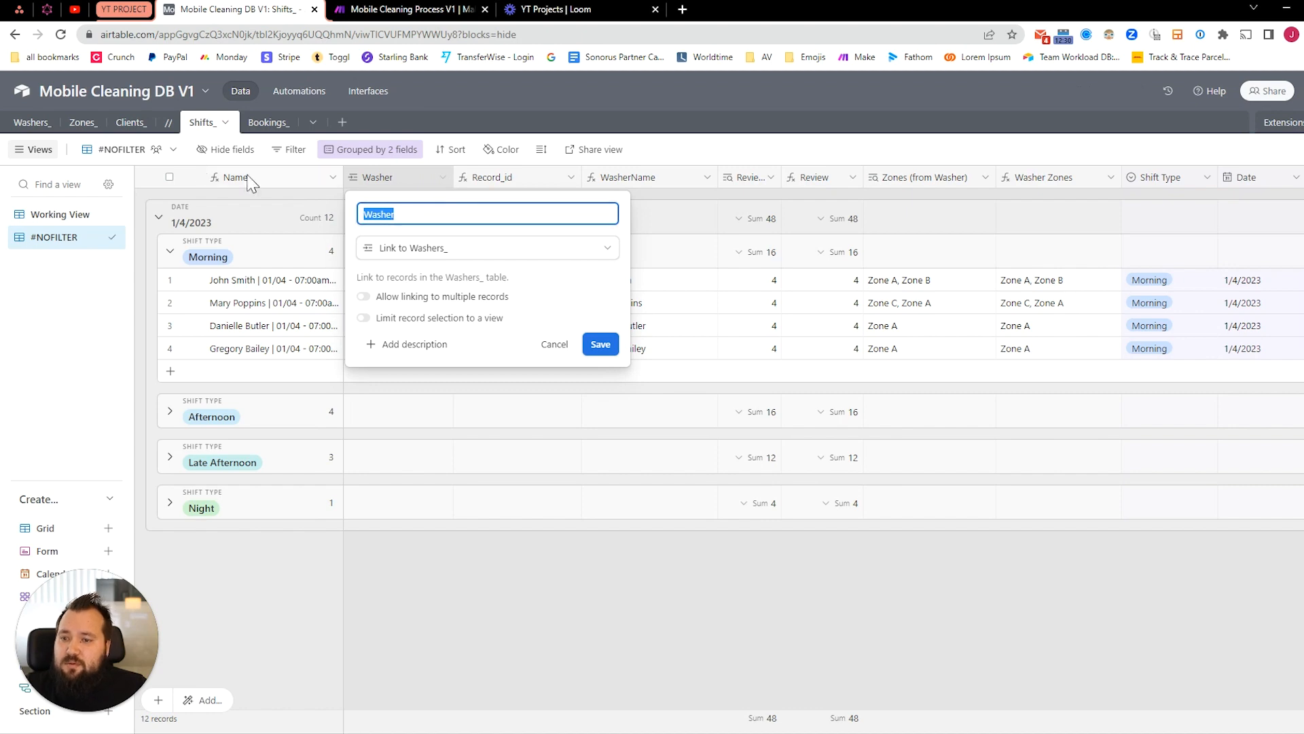
click(584, 625)
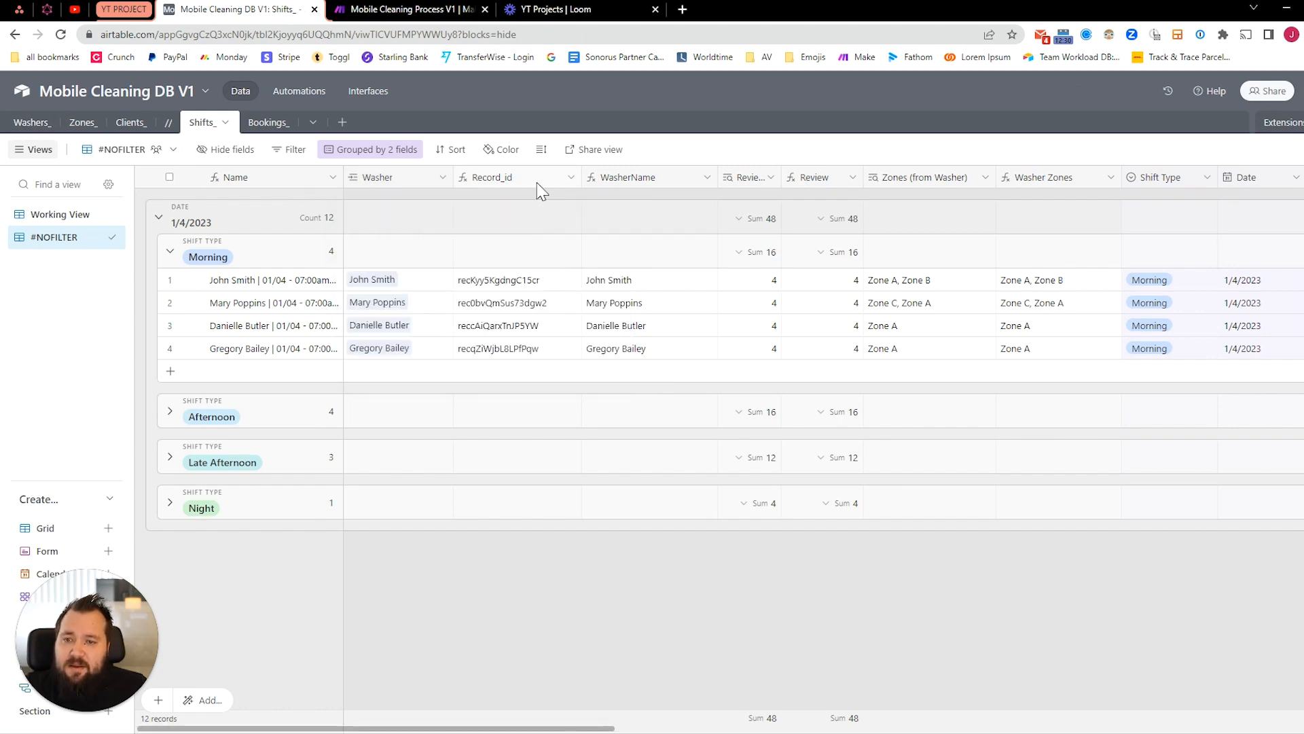
Inspect the Record_id field's formula and check the first morning shift's Record_id and WasherName values.
double_click(539, 176)
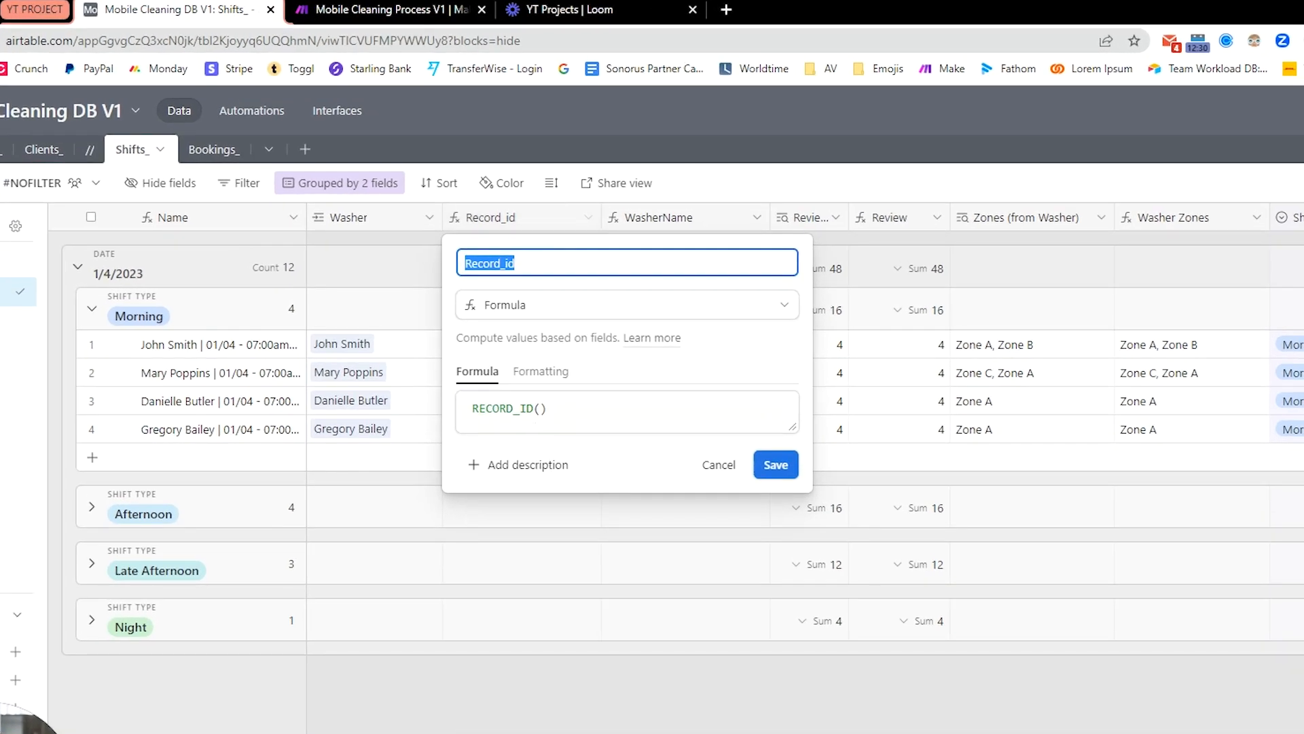
key(Escape)
click(535, 345)
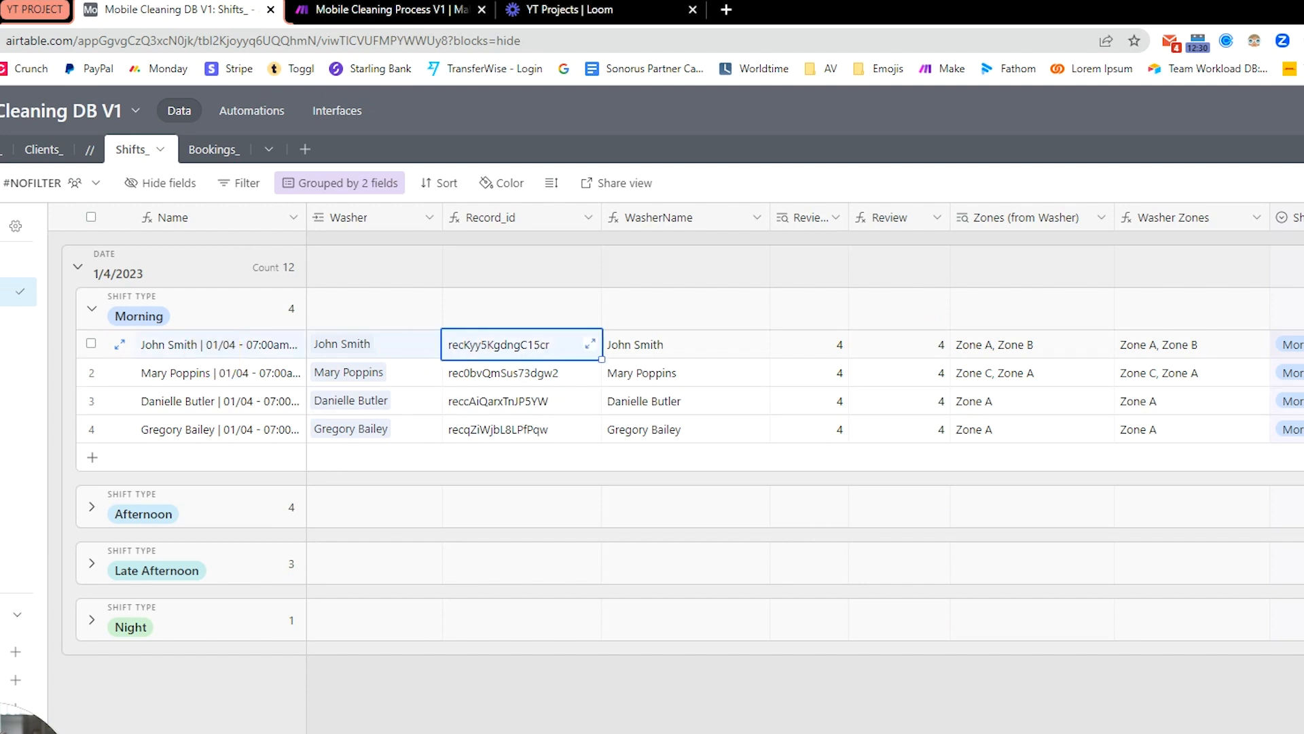
click(807, 708)
click(683, 350)
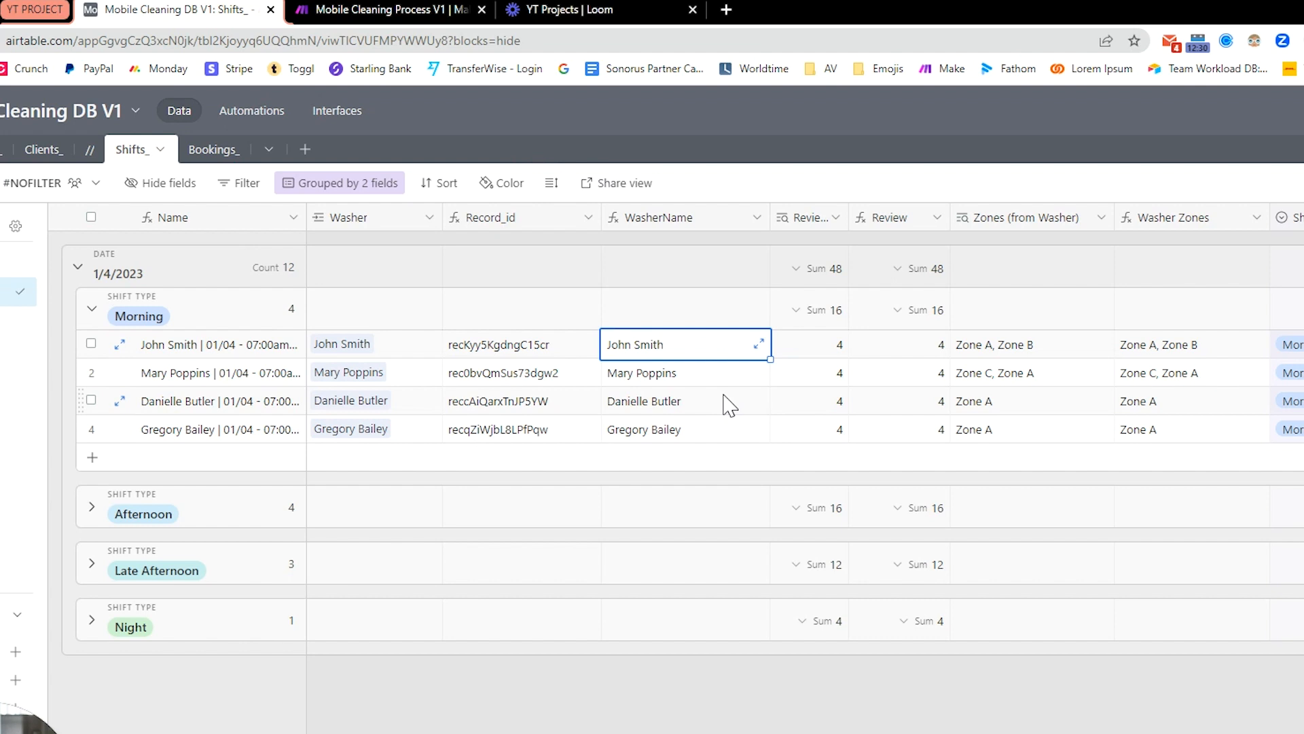
Widen the Review_From_Washer column and inspect which Washers_ field its lookup pulls in.
scroll(728, 402, right, 3)
drag(670, 218, 744, 217)
double_click(667, 221)
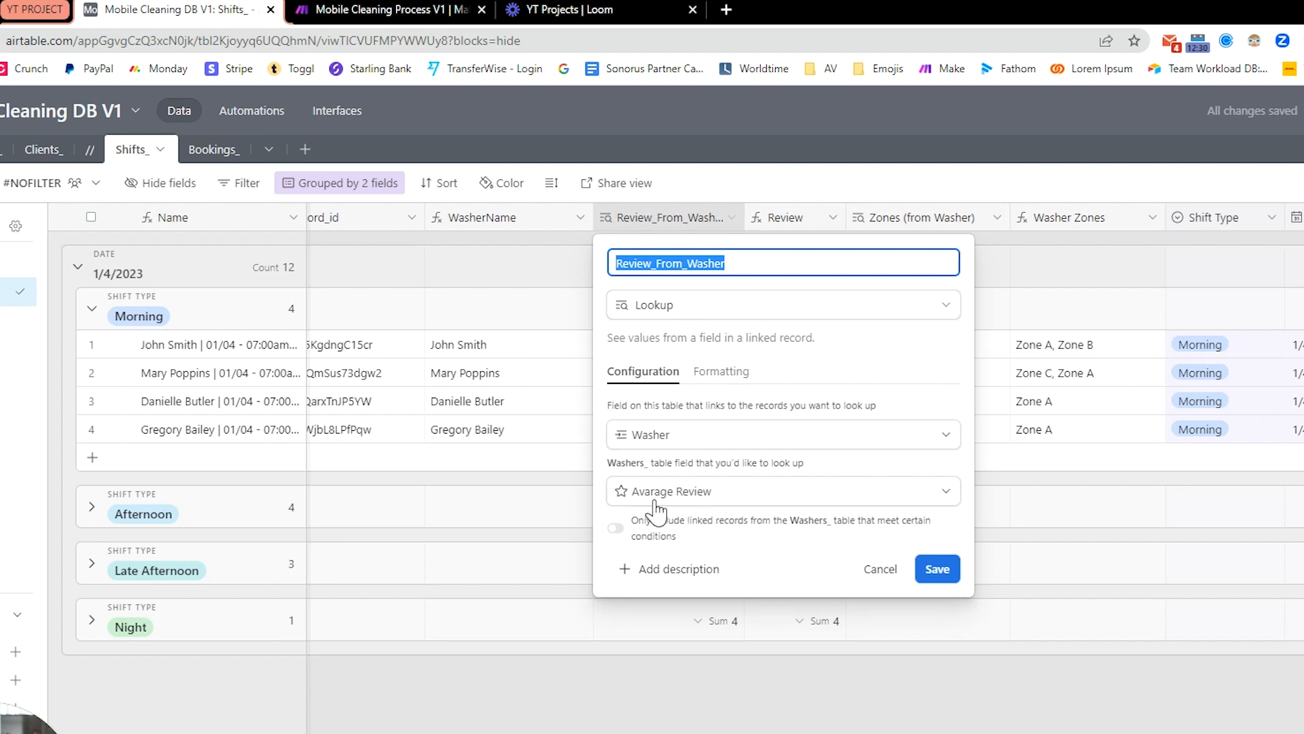
click(707, 697)
Inspect the formula behind the Review field and leave it without saving.
double_click(795, 221)
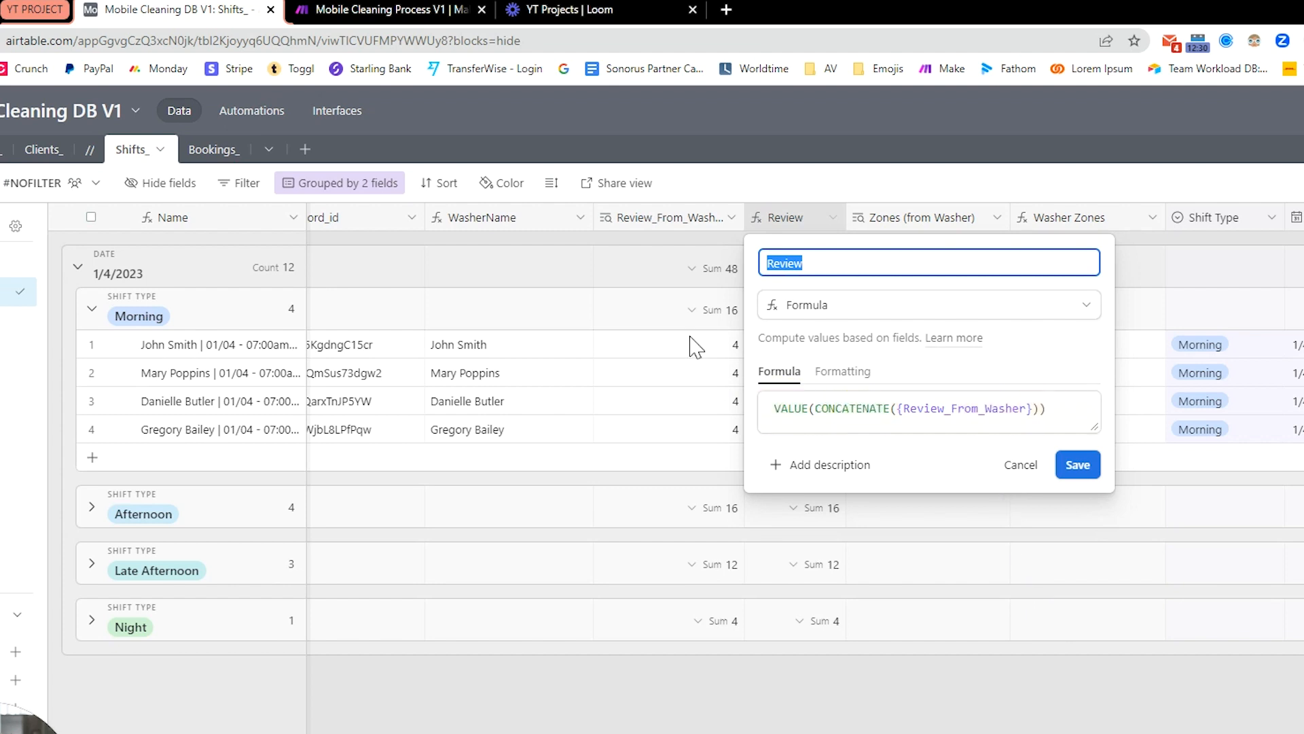
click(1046, 411)
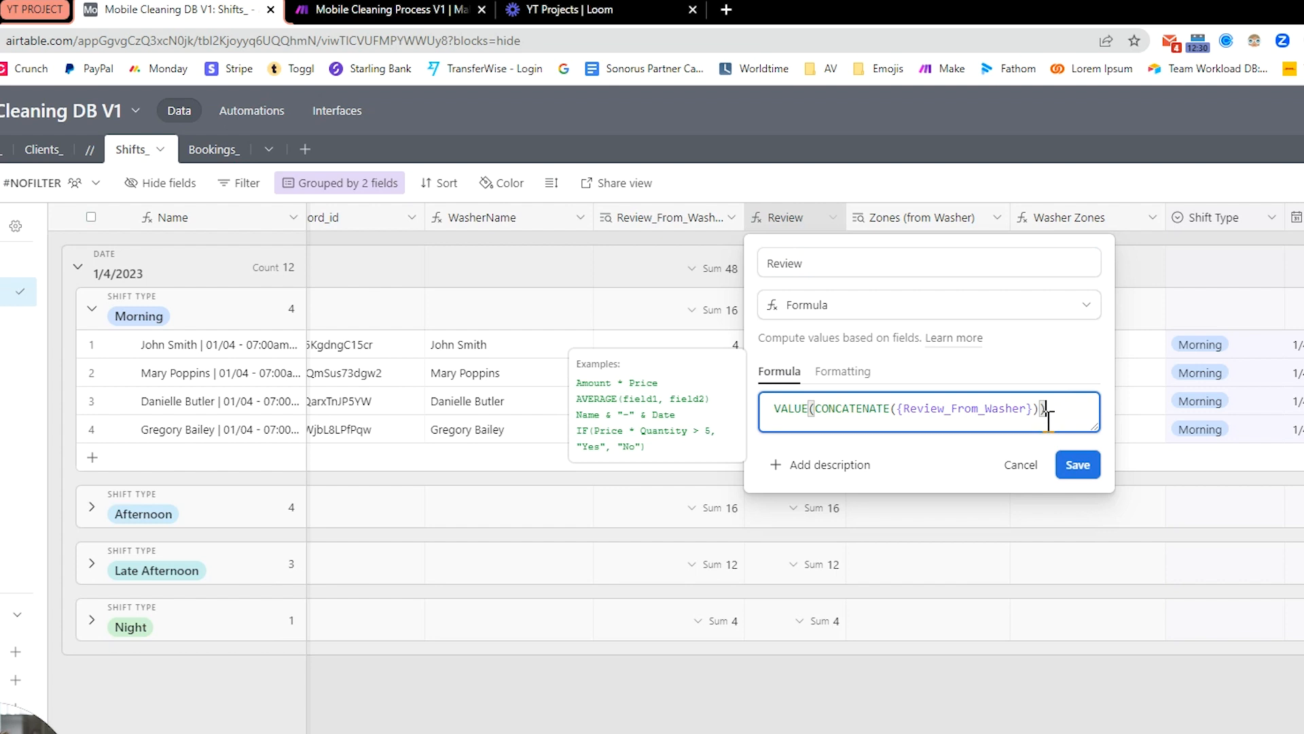
click(648, 726)
Widen the Review_From_Washer column to show its full name, and compare its morning shift values with the Review values.
drag(670, 351, 707, 422)
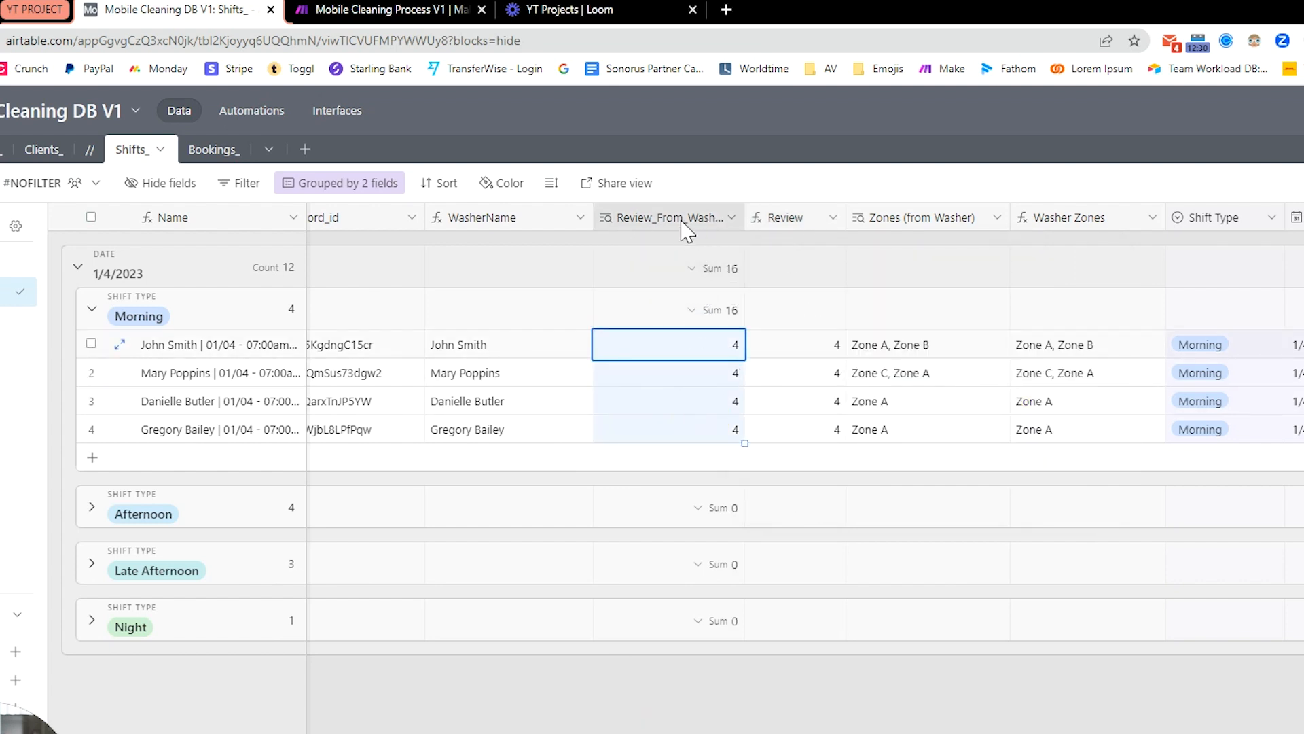
drag(755, 209, 781, 209)
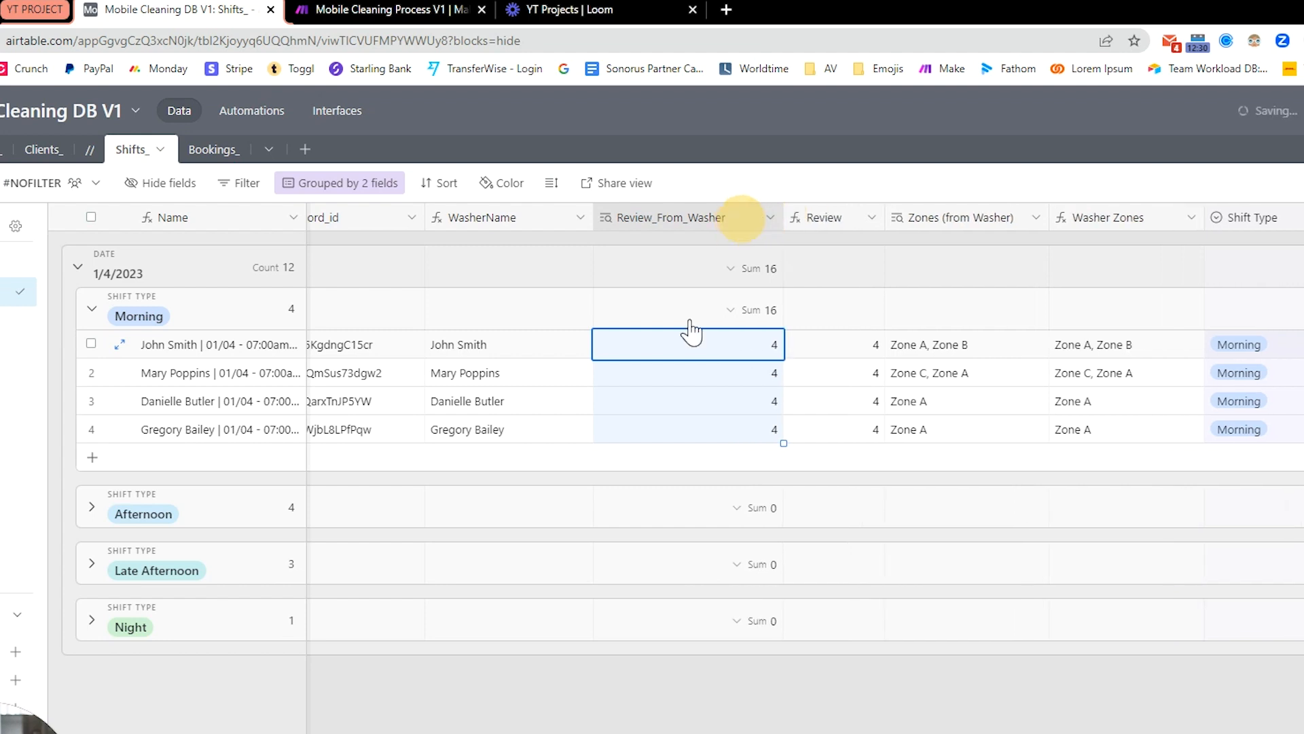
click(724, 402)
drag(745, 351, 670, 428)
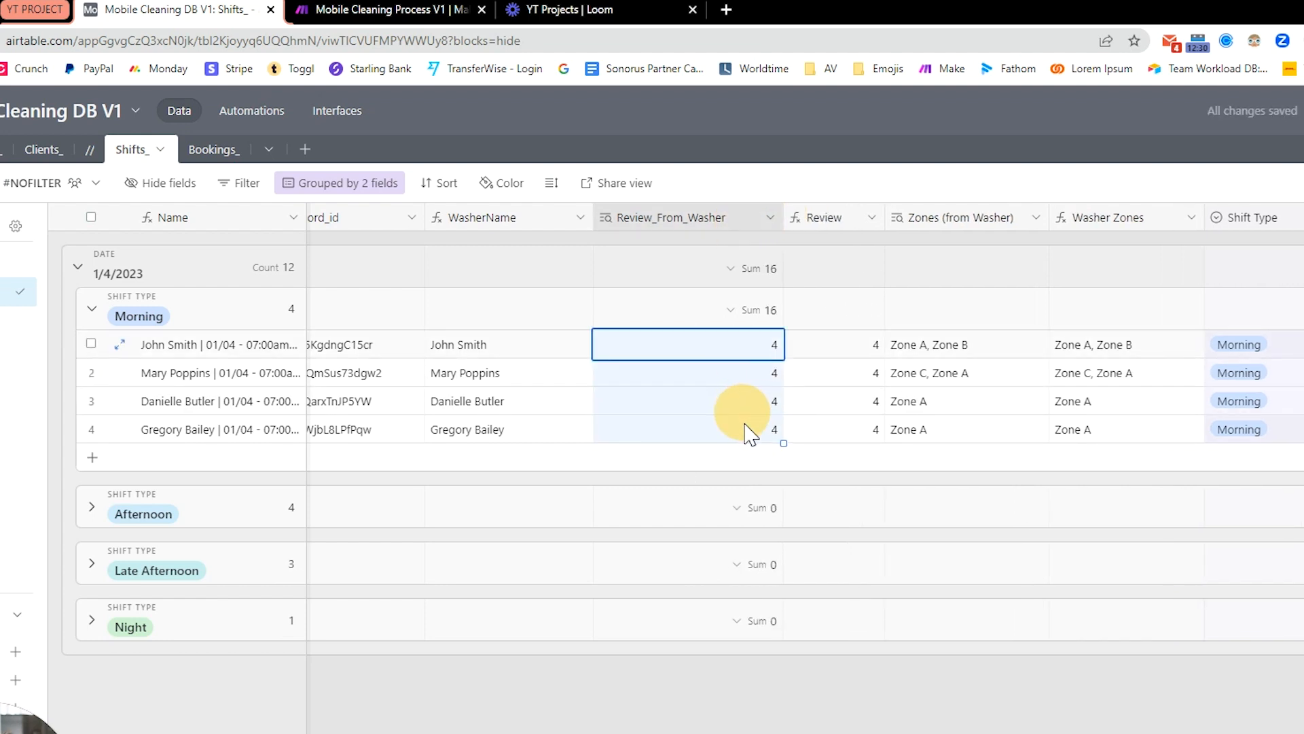
click(867, 347)
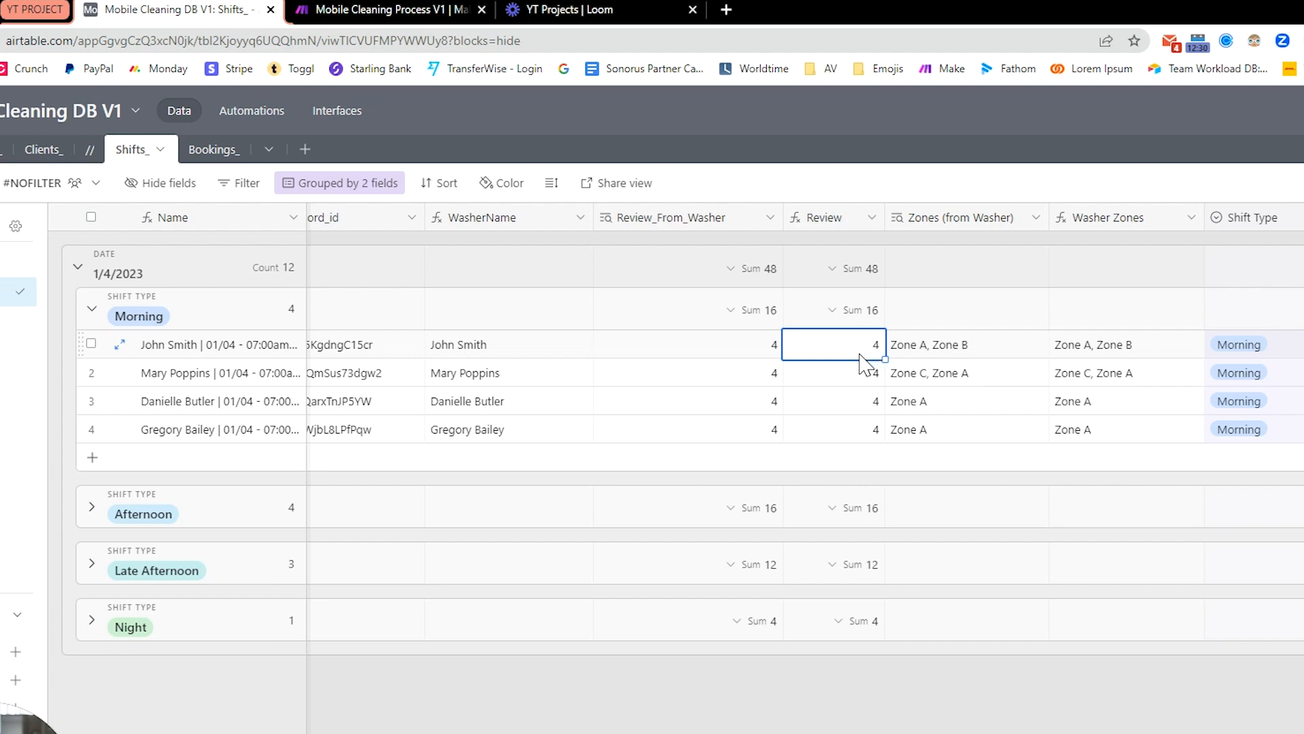
drag(846, 344, 862, 431)
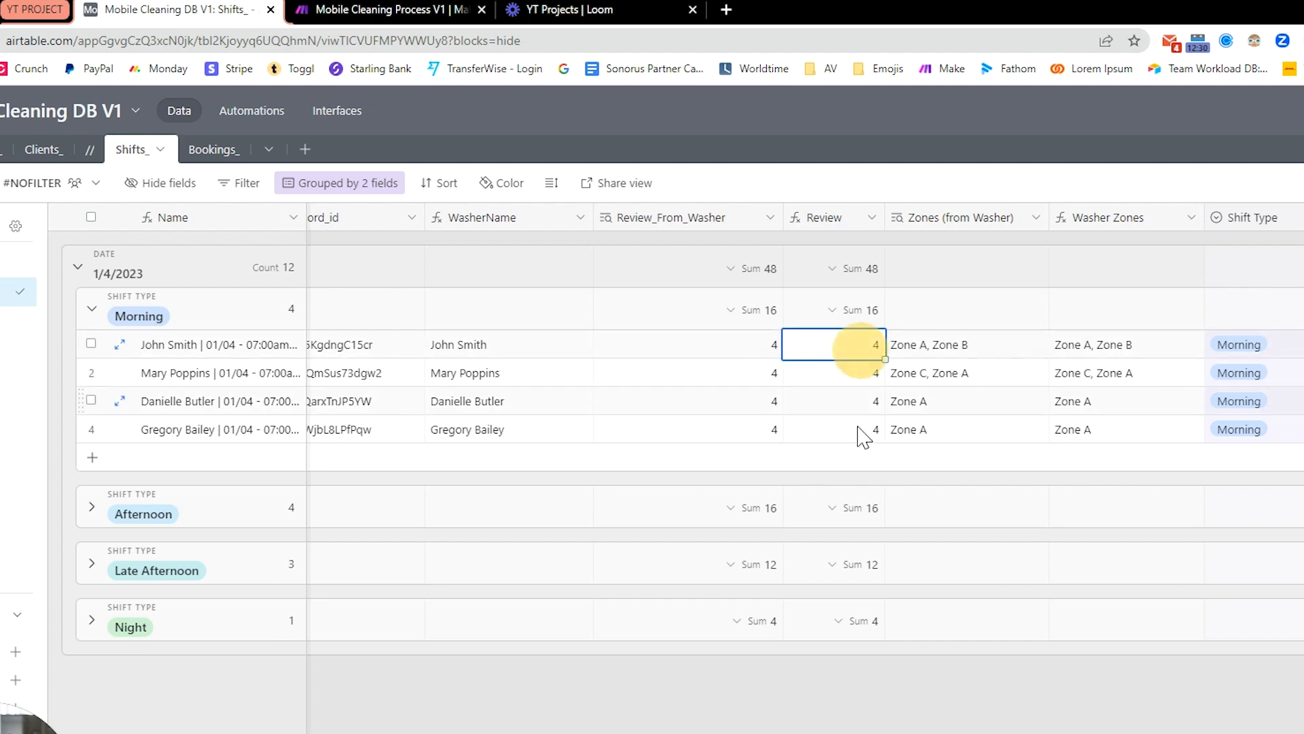
Reopen the Review field's formula, highlight its inner CONCATENATE part and the whole VALUE expression, and cancel the edit.
double_click(843, 218)
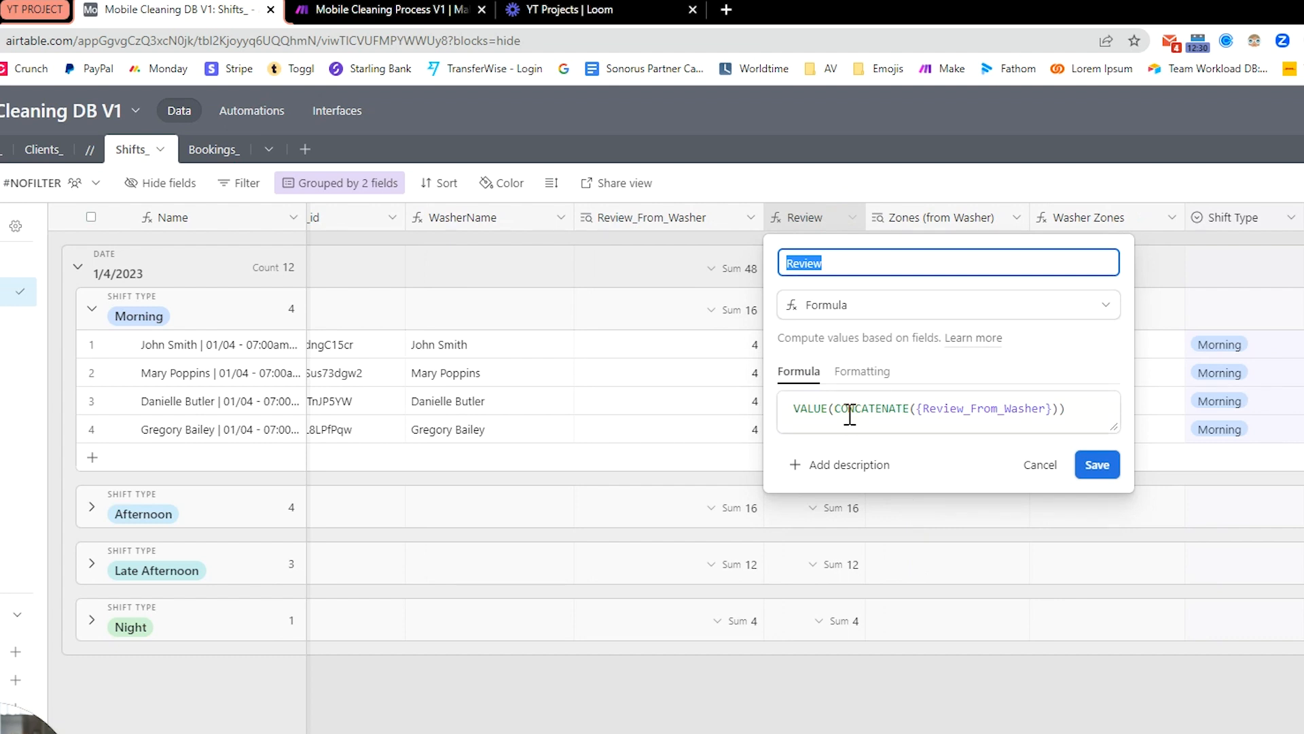
drag(835, 408, 1060, 408)
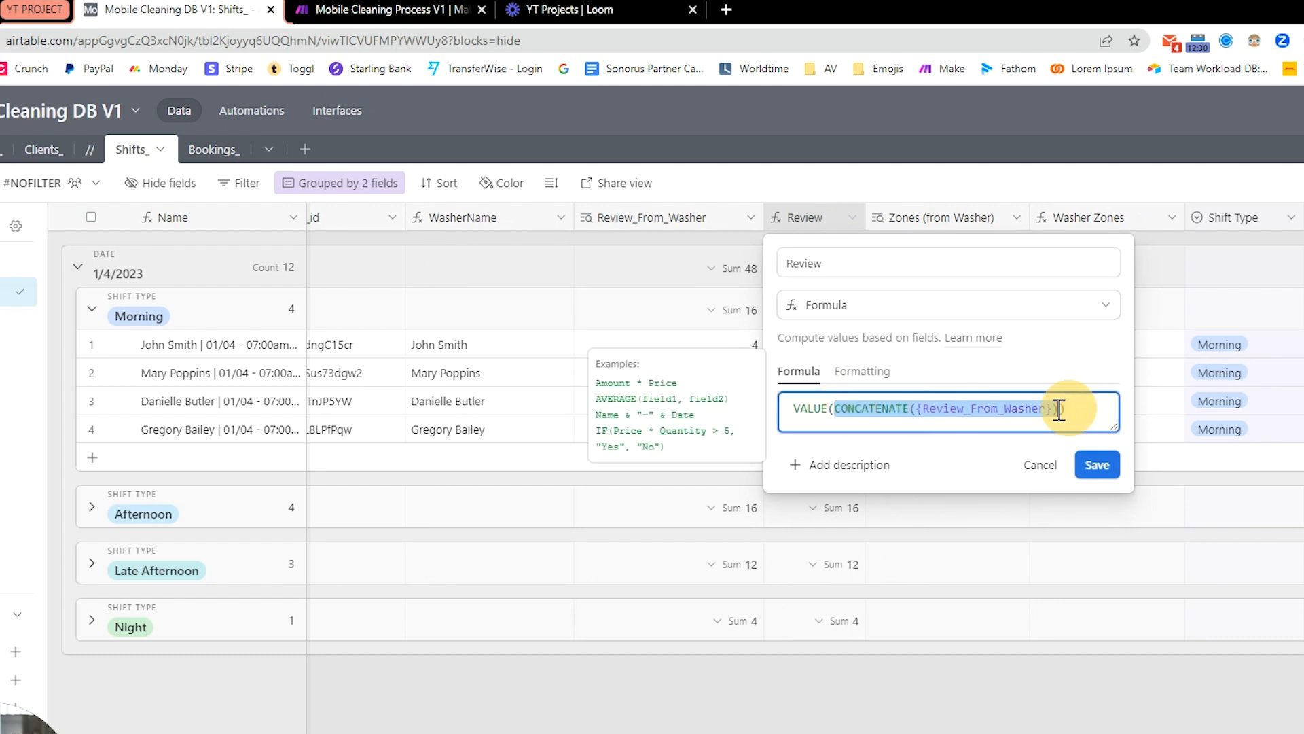
drag(796, 410, 1104, 512)
click(1040, 466)
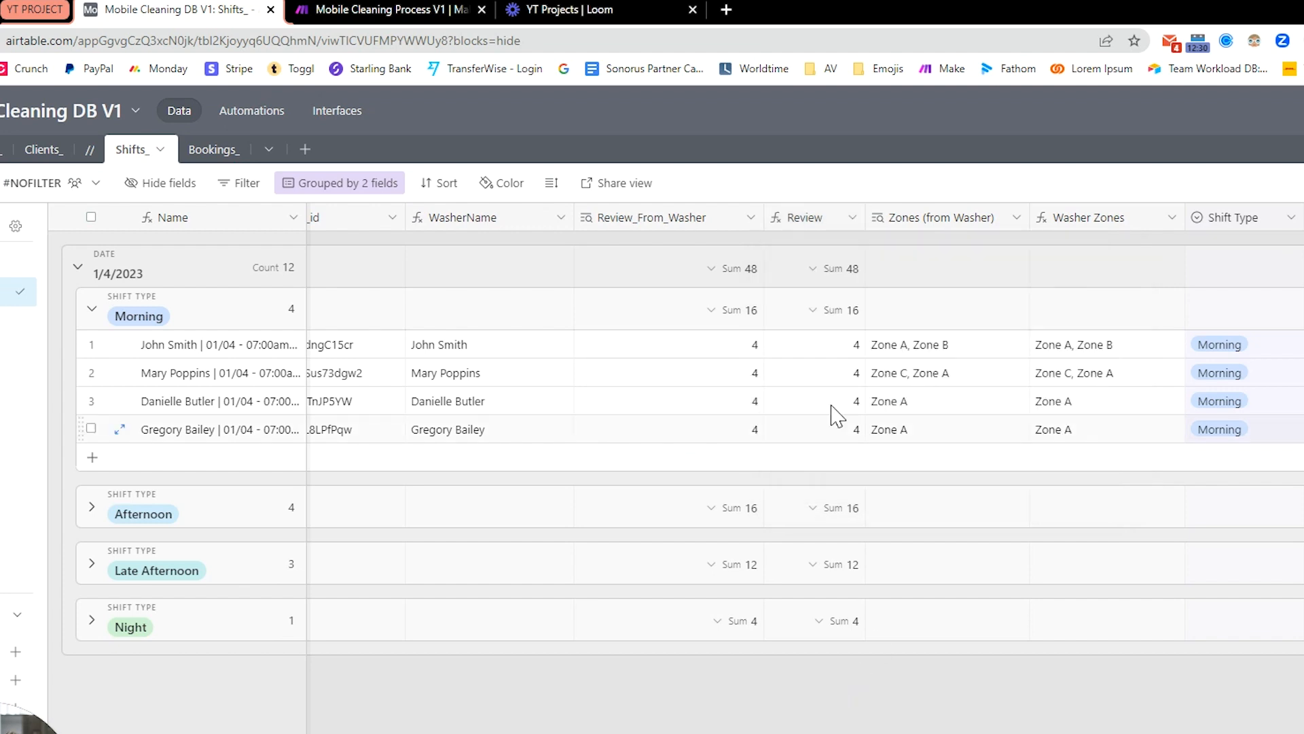
Review the Review values of all the morning shifts.
click(841, 344)
shift+click(841, 428)
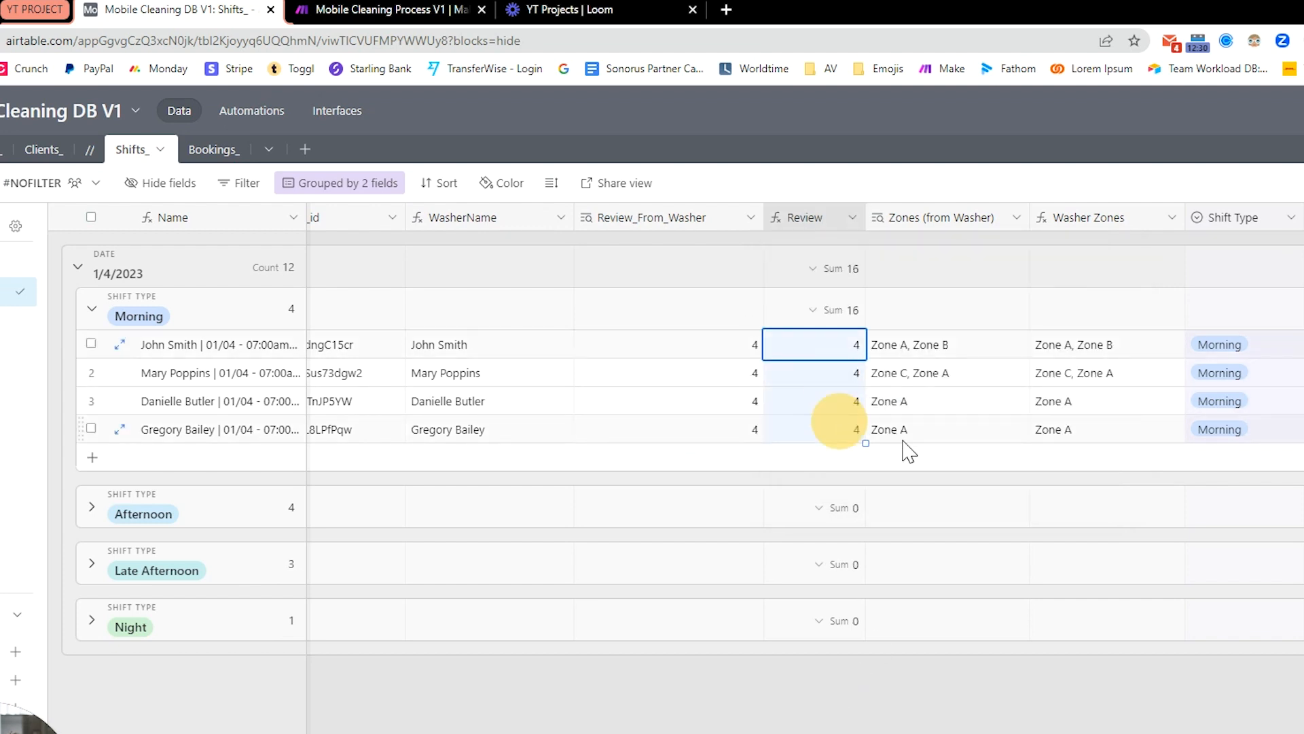
click(890, 713)
Inspect the lookup configuration of the Zones (from Washer) field.
scroll(888, 693, right, 5)
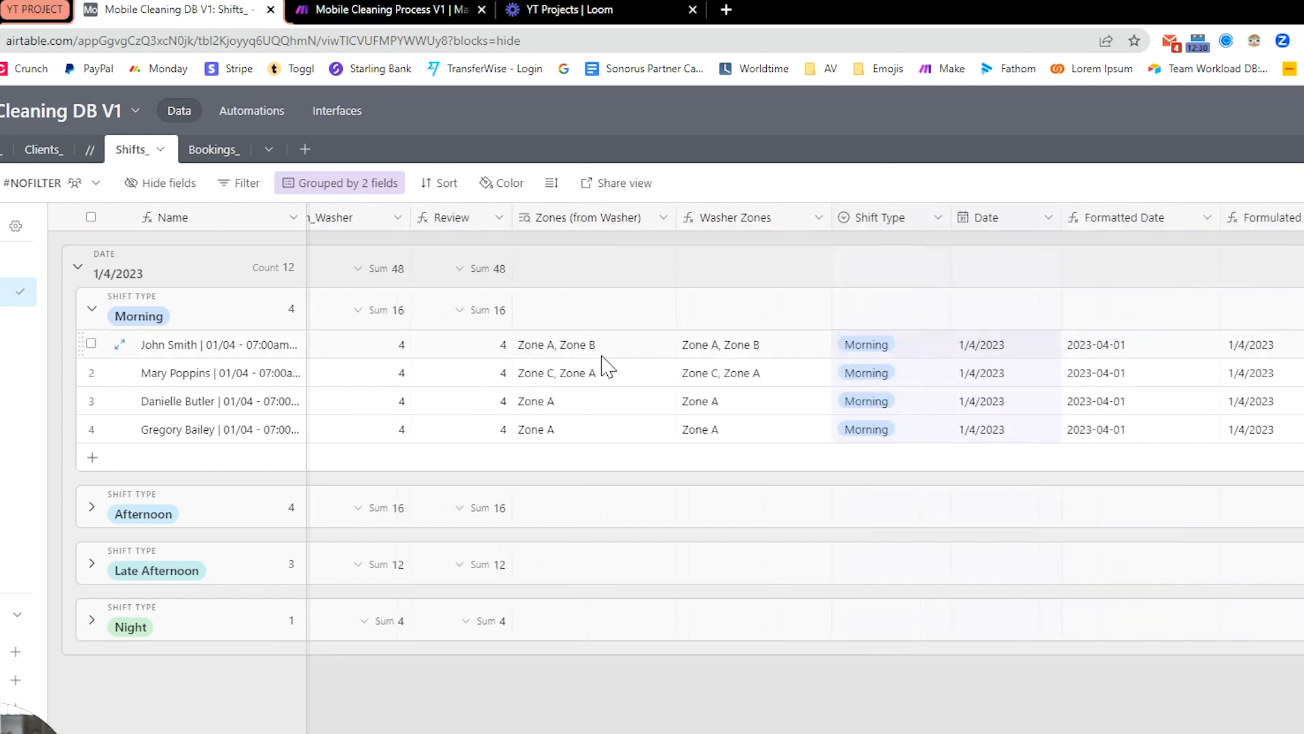
double_click(601, 219)
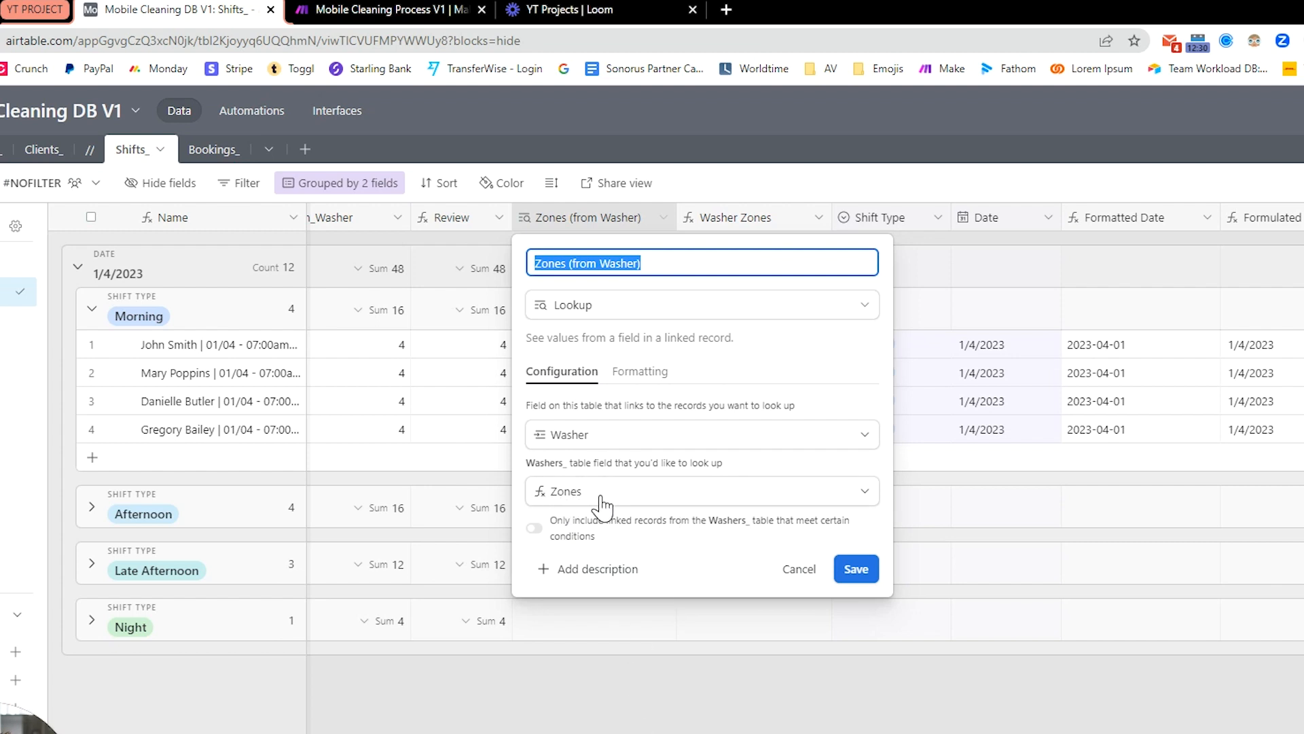
click(662, 696)
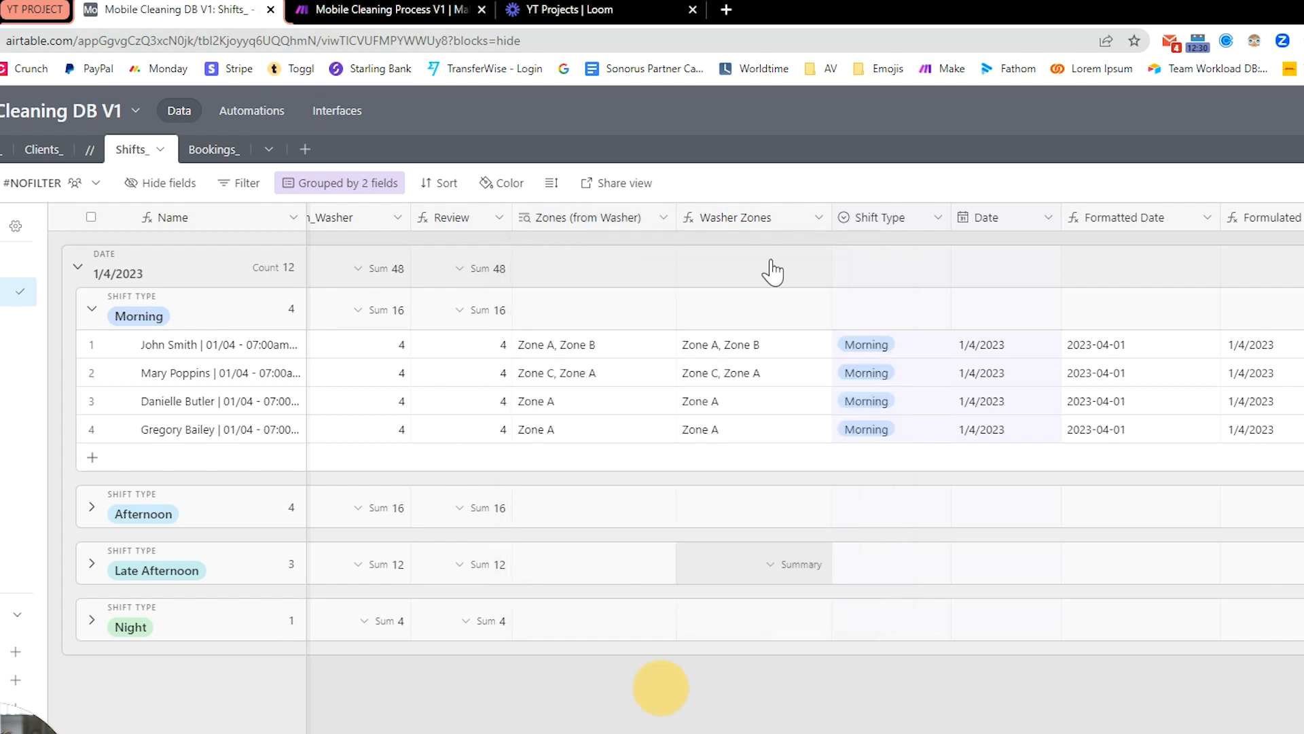
Inspect the Washer Zones field's CONCATENATE formula, and compare the morning shifts' Zones (from Washer) values with their Washer Zones values.
double_click(775, 218)
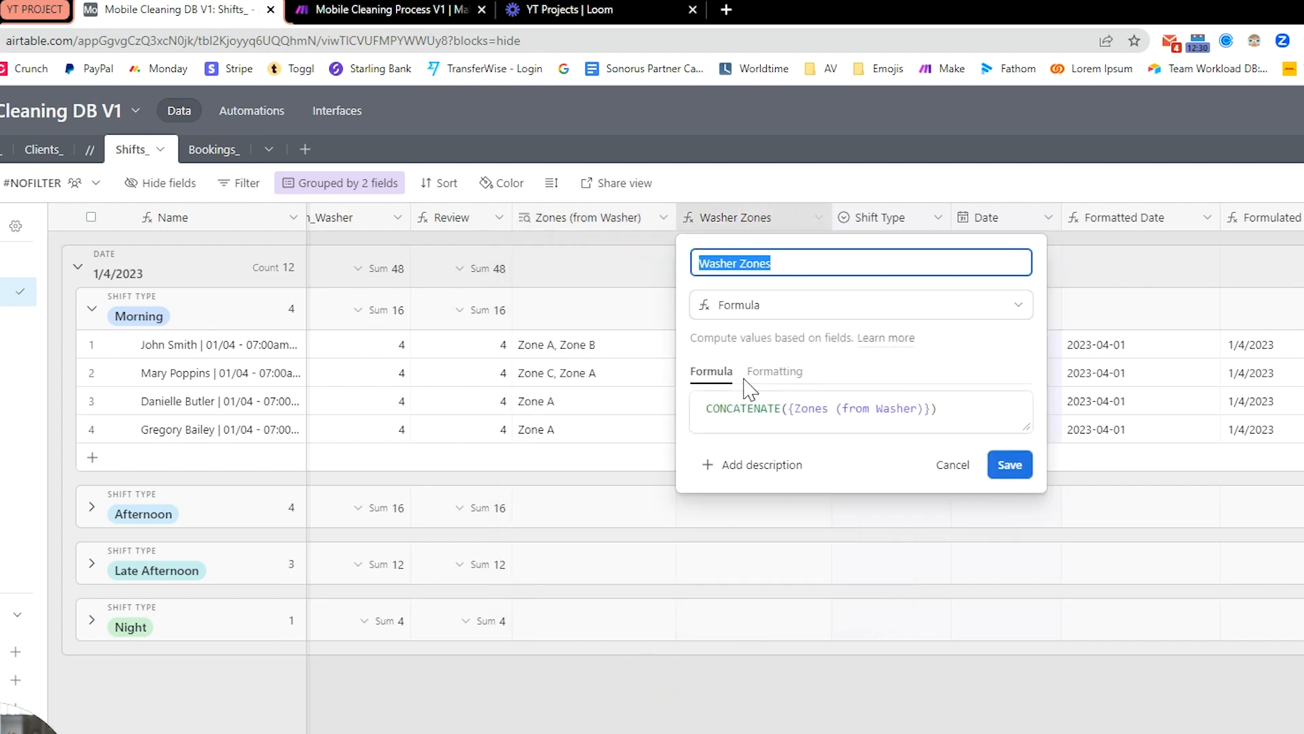
click(964, 413)
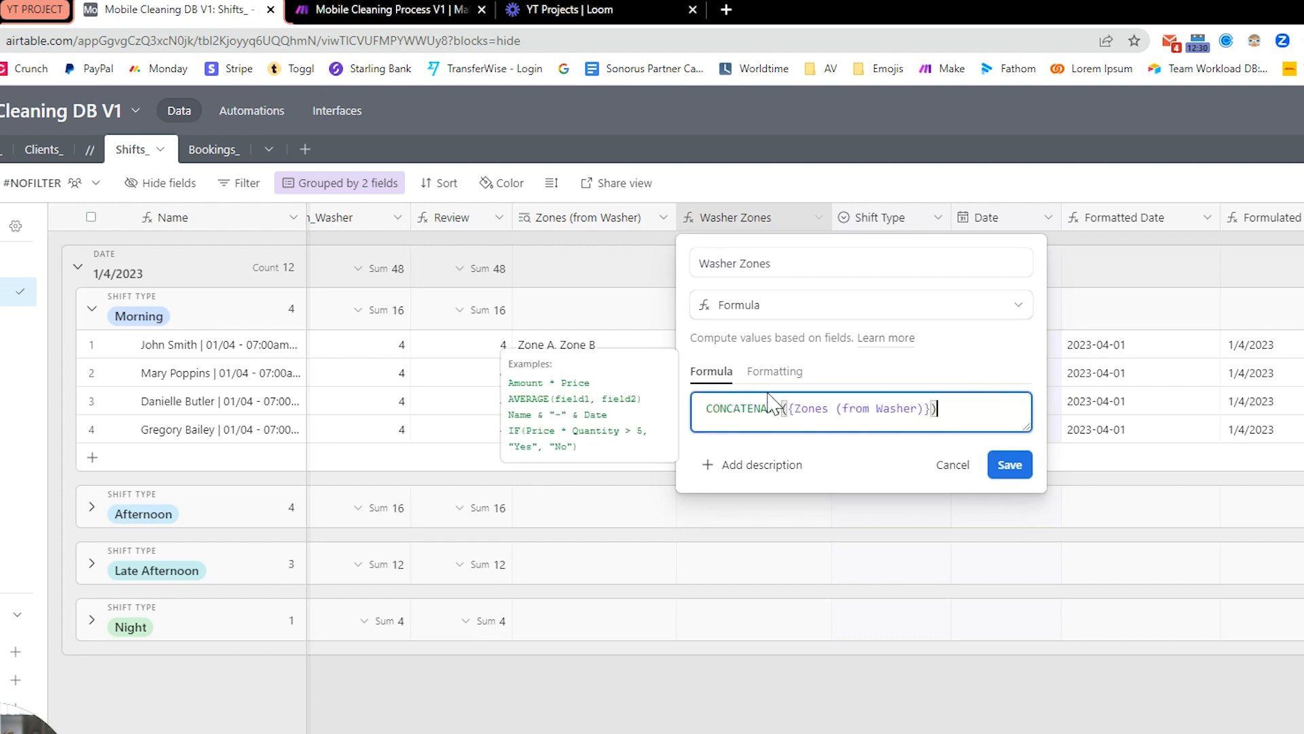
click(653, 695)
drag(642, 355, 624, 429)
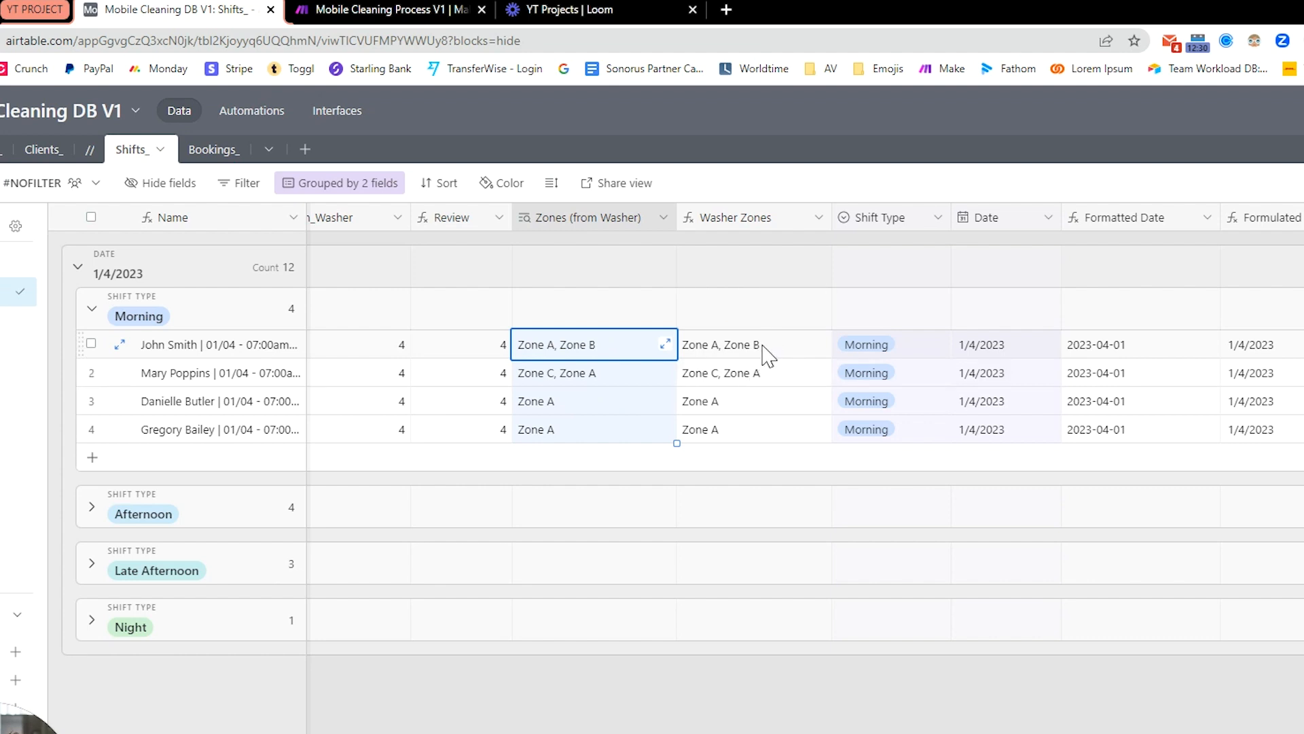
drag(766, 350, 763, 438)
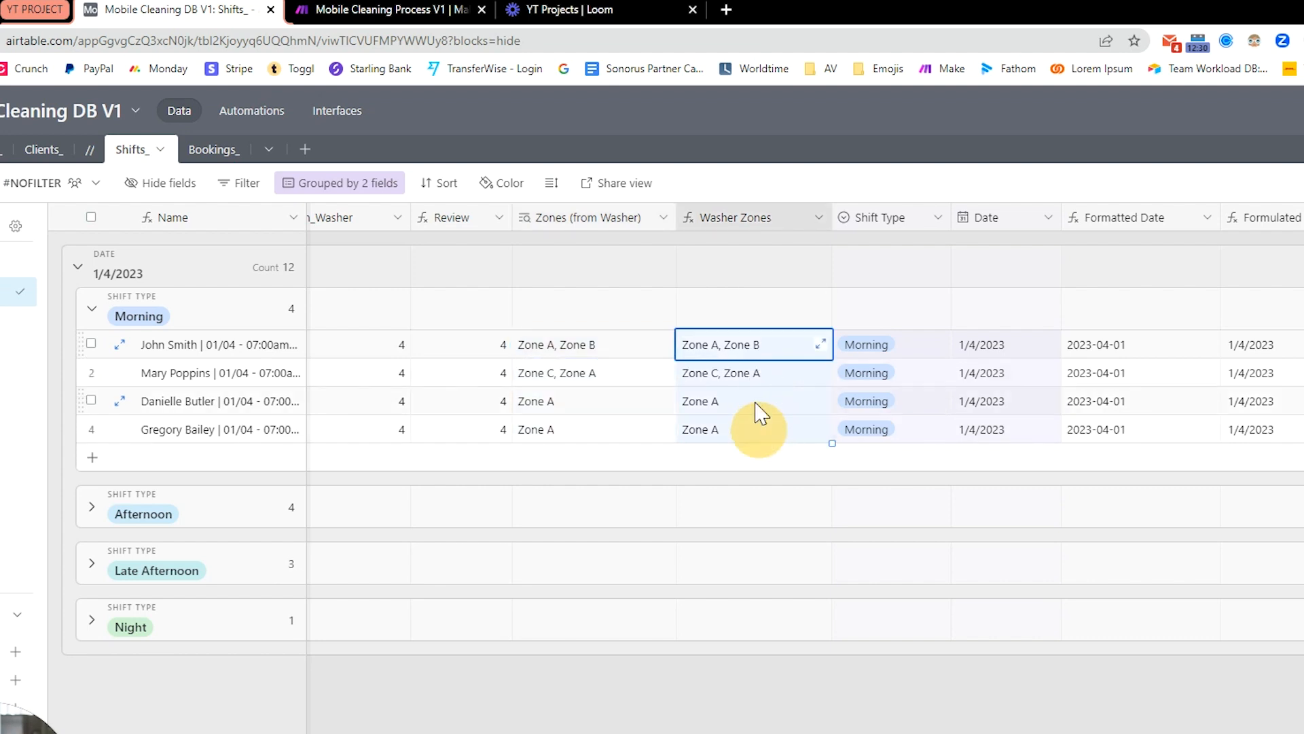
click(976, 705)
Inspect the Shift Type field's single-select configuration, cancel the edit, and highlight the morning shifts' Shift Type values.
scroll(976, 706, right, 4)
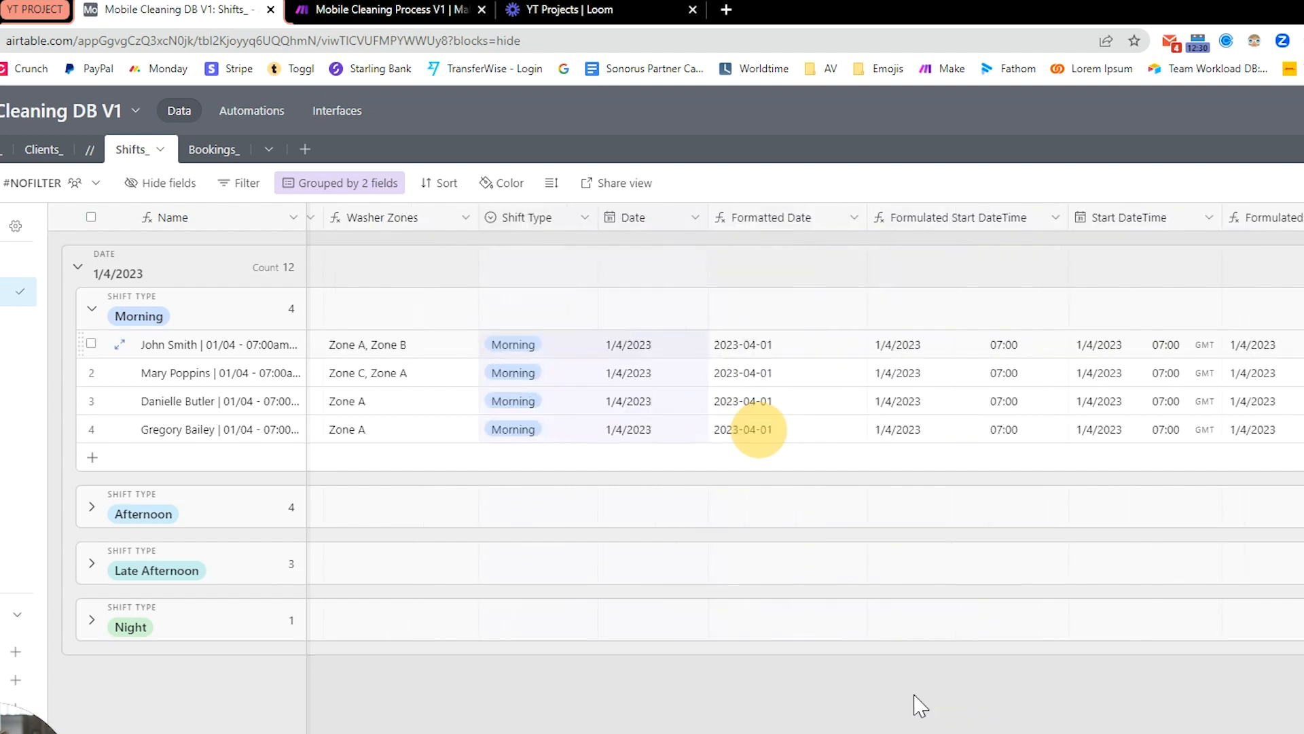
double_click(544, 219)
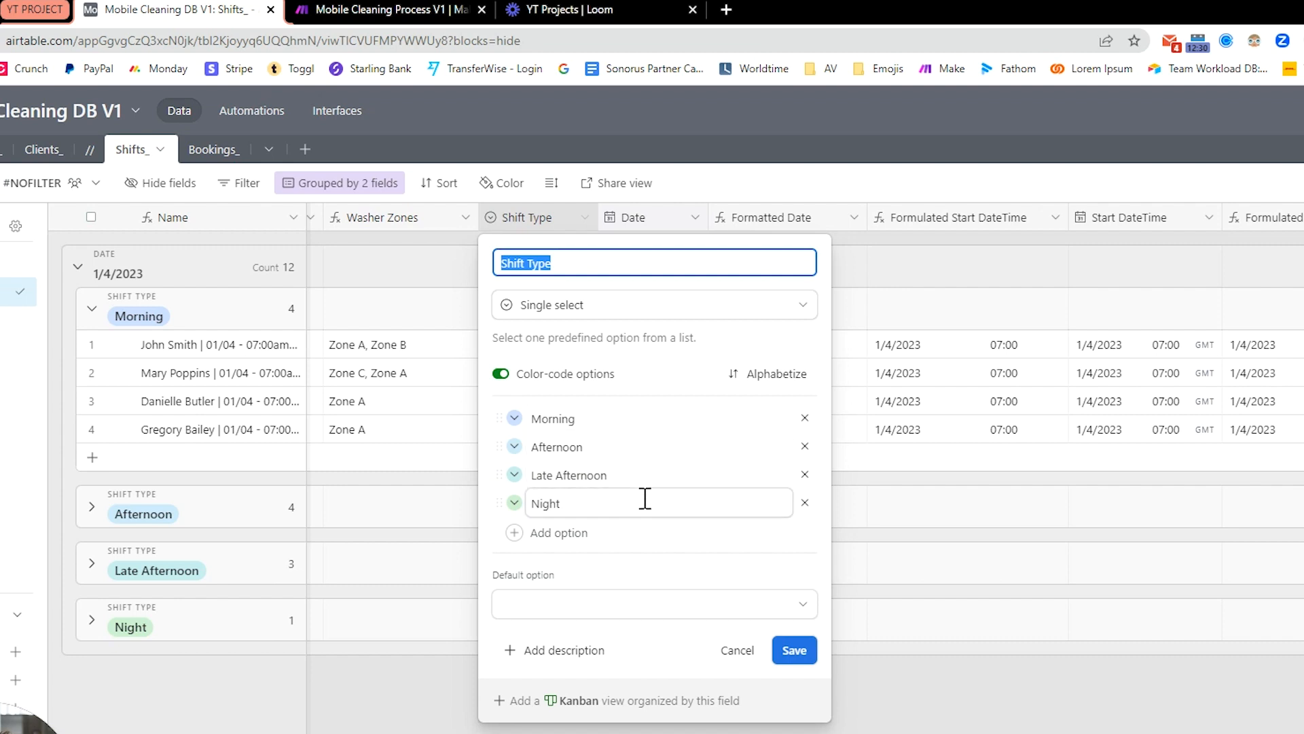
click(738, 650)
drag(565, 348, 578, 462)
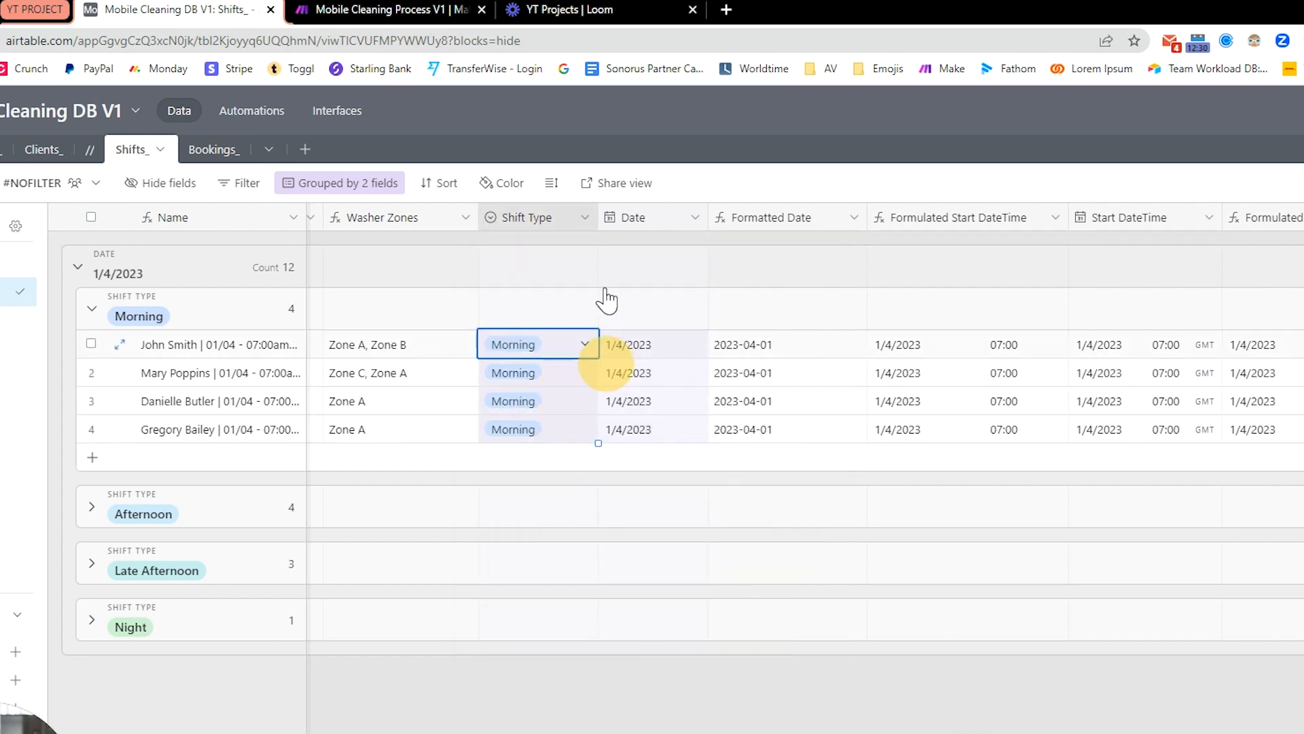
Reopen the Shift Type configuration, go through its Late Afternoon, Afternoon, Morning and Night options, and leave without saving.
double_click(557, 228)
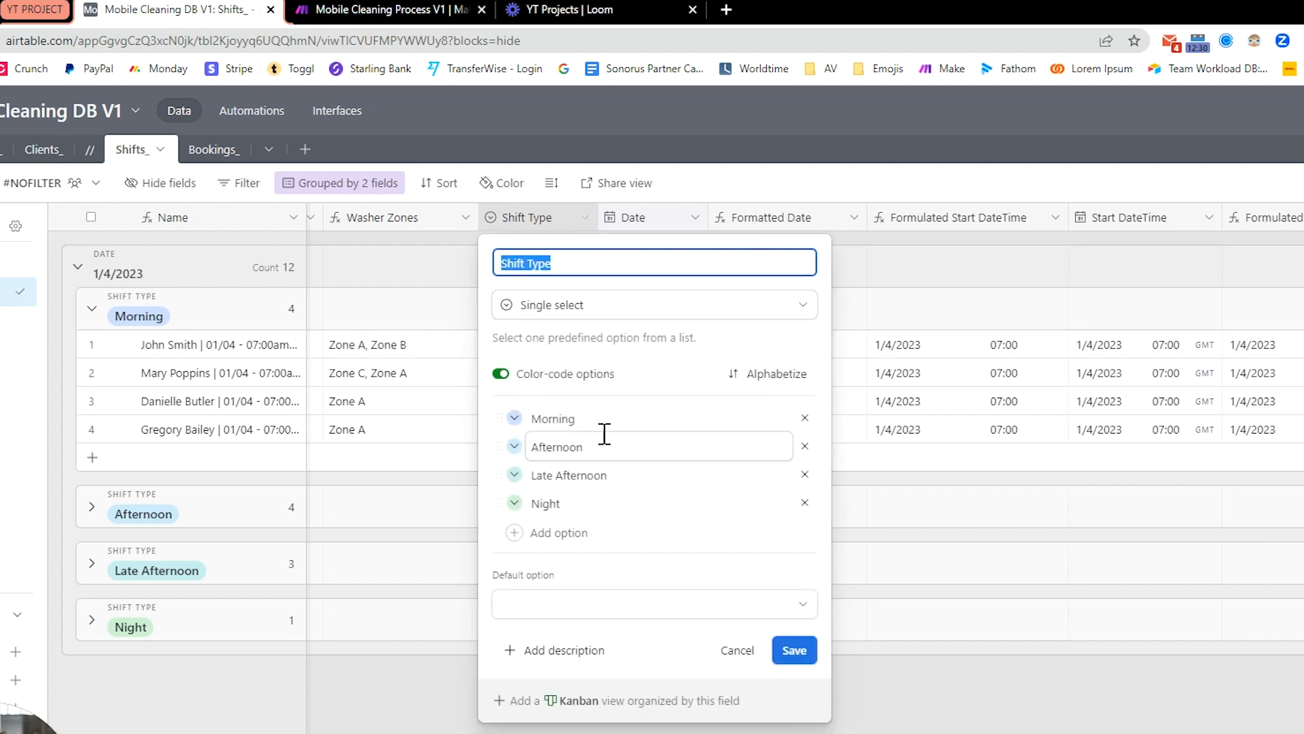
click(645, 475)
click(652, 445)
click(661, 420)
click(618, 502)
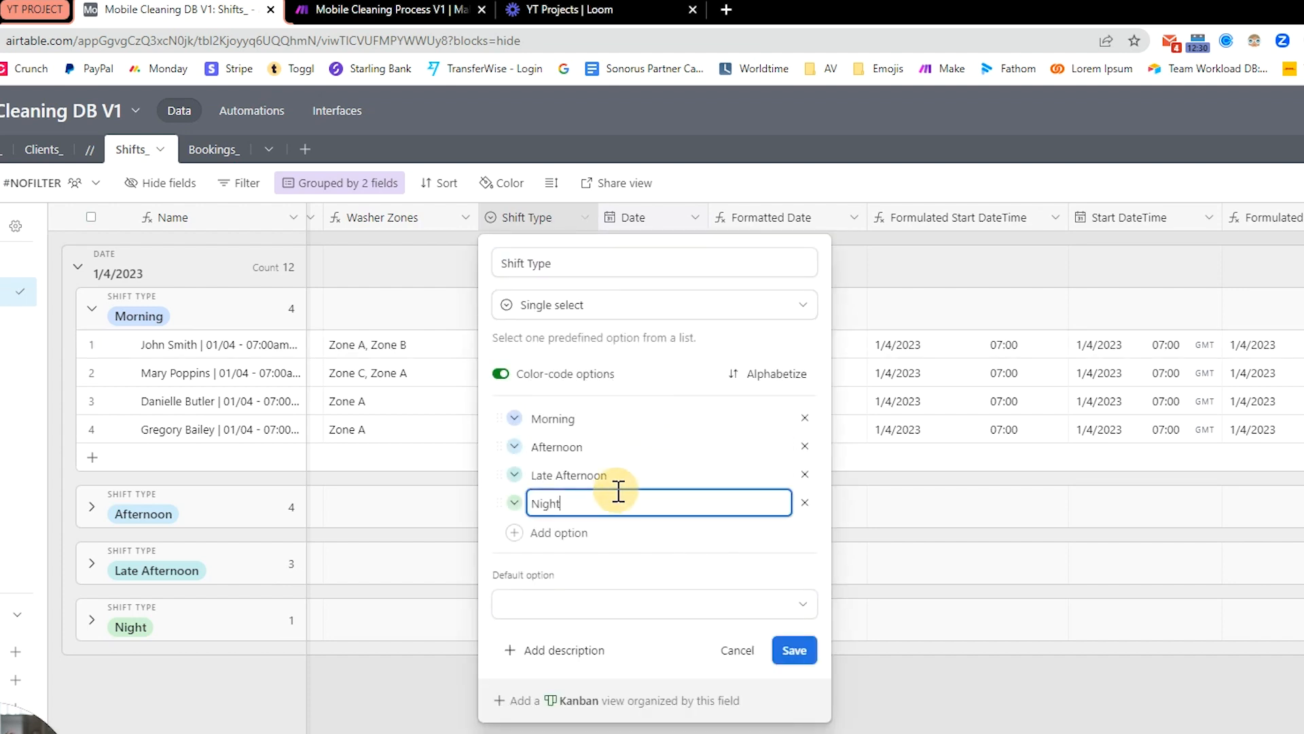
click(1012, 731)
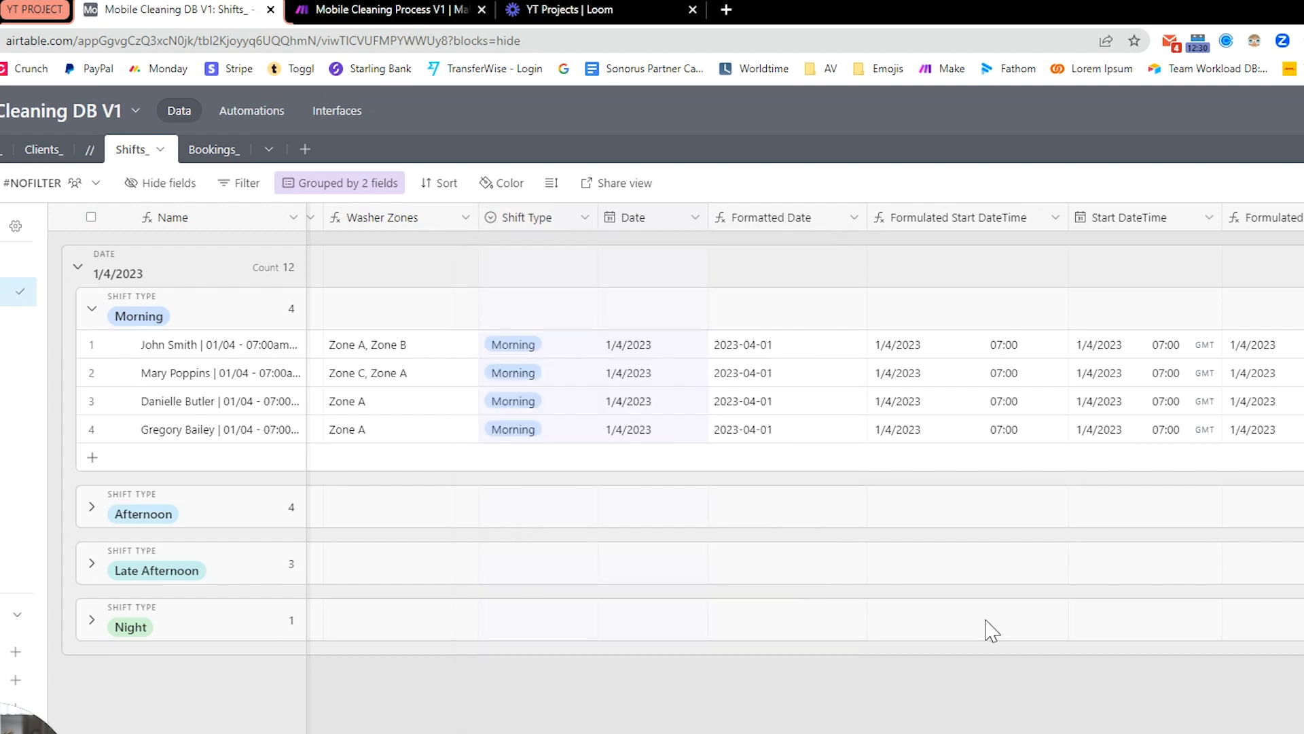
Inspect the Date field's configuration and the Formatted Date formula, highlighting its whole CONCATENATE expression before leaving without saving.
double_click(667, 223)
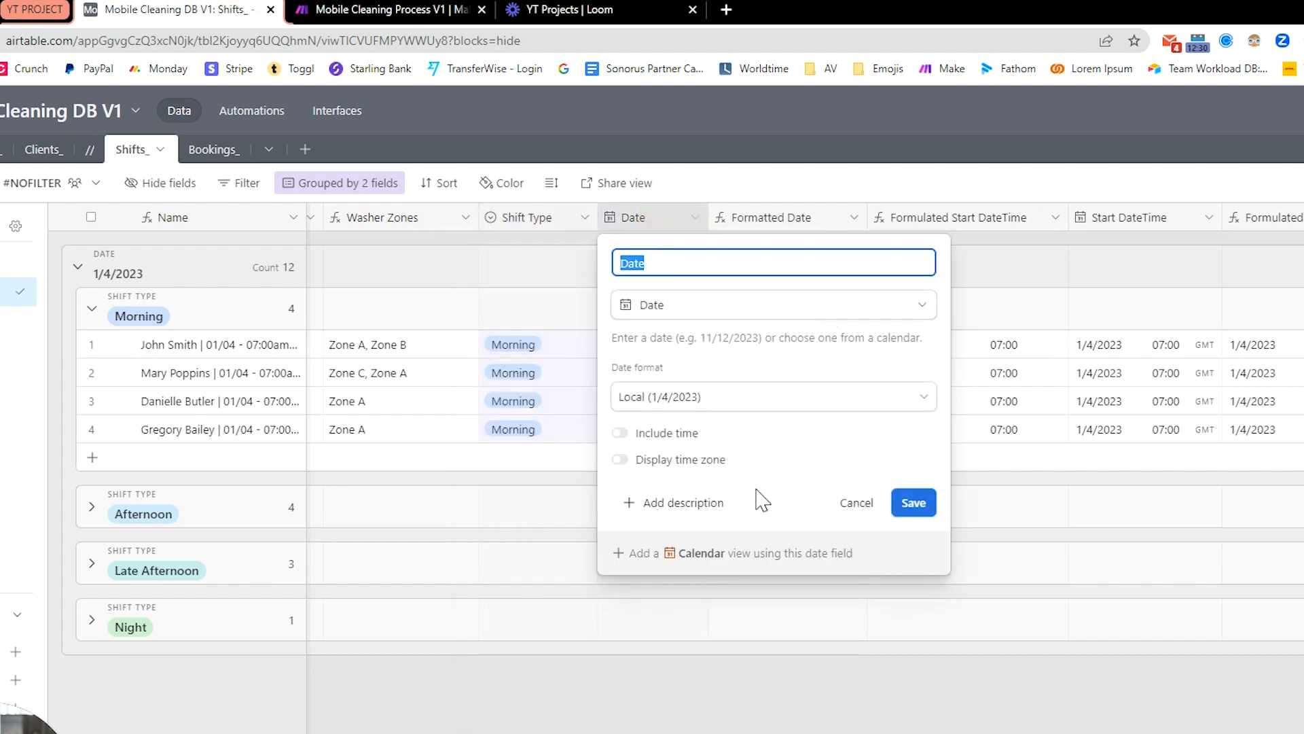
click(720, 728)
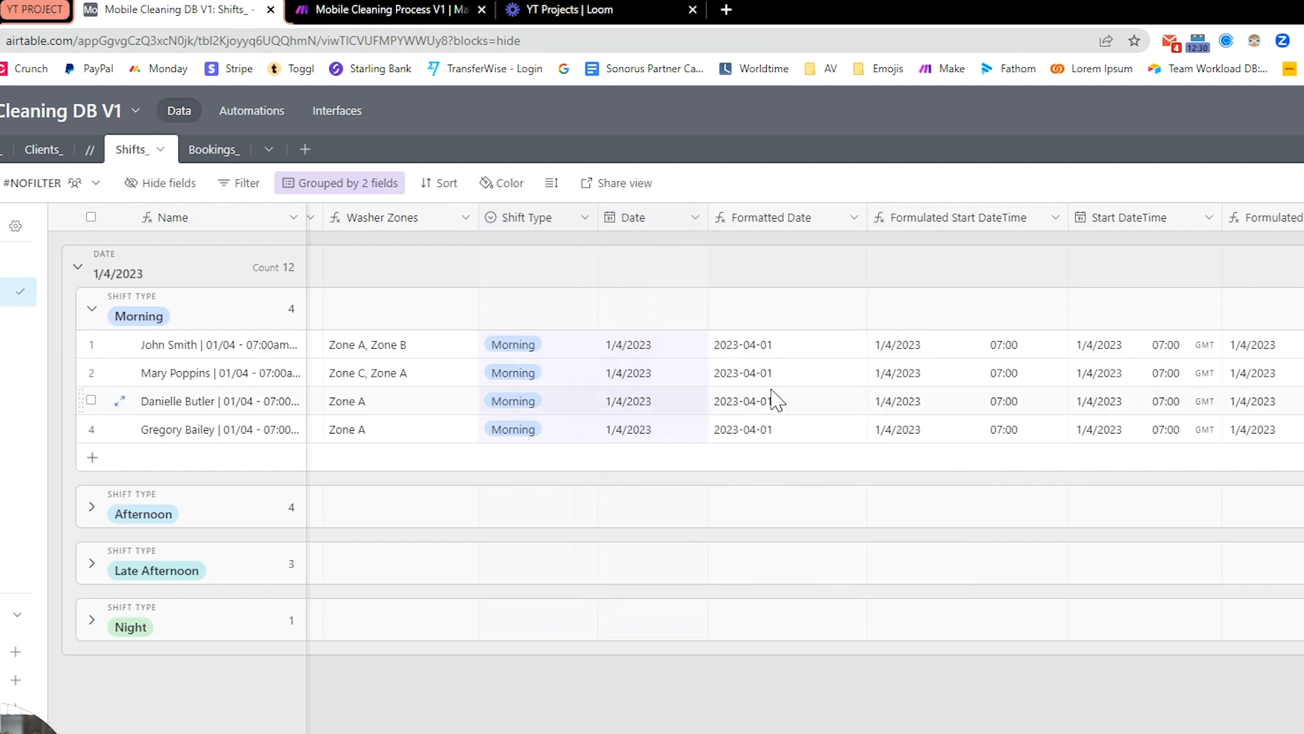
scroll(770, 389, right, 2)
double_click(591, 224)
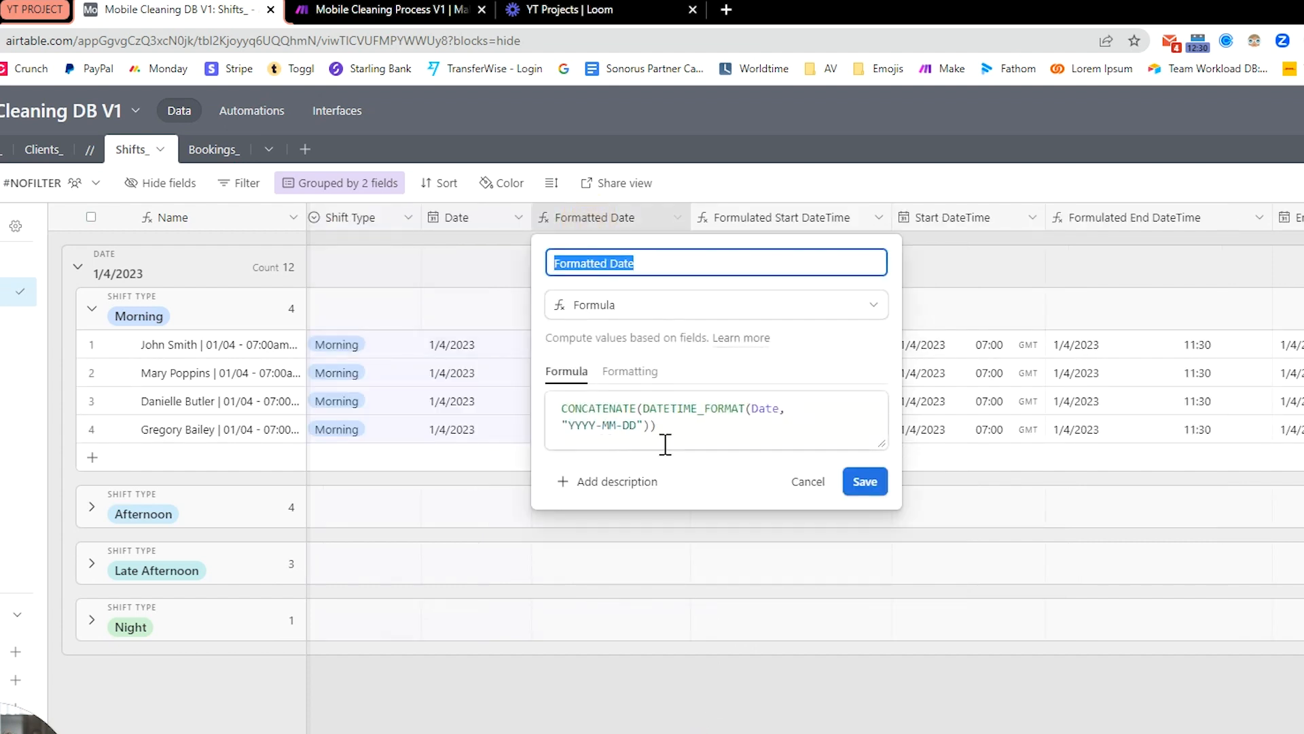
click(664, 435)
drag(664, 435, 583, 418)
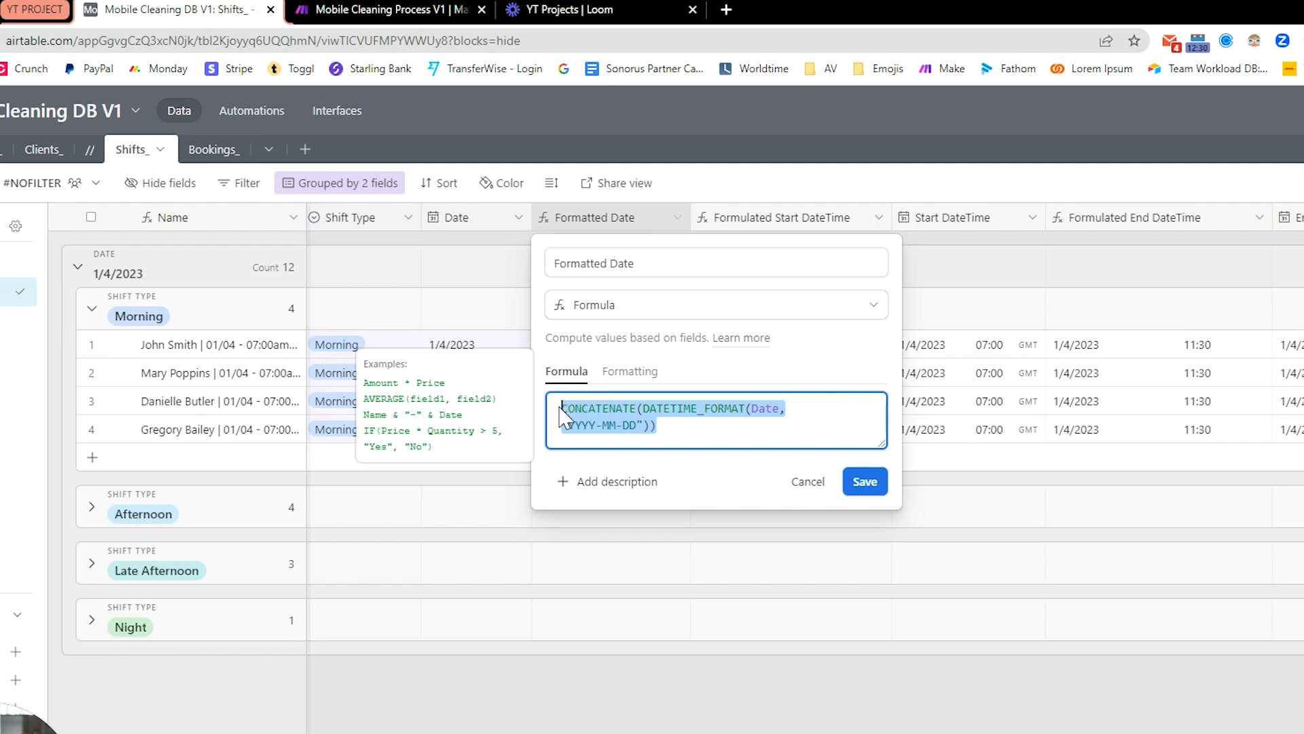
click(728, 114)
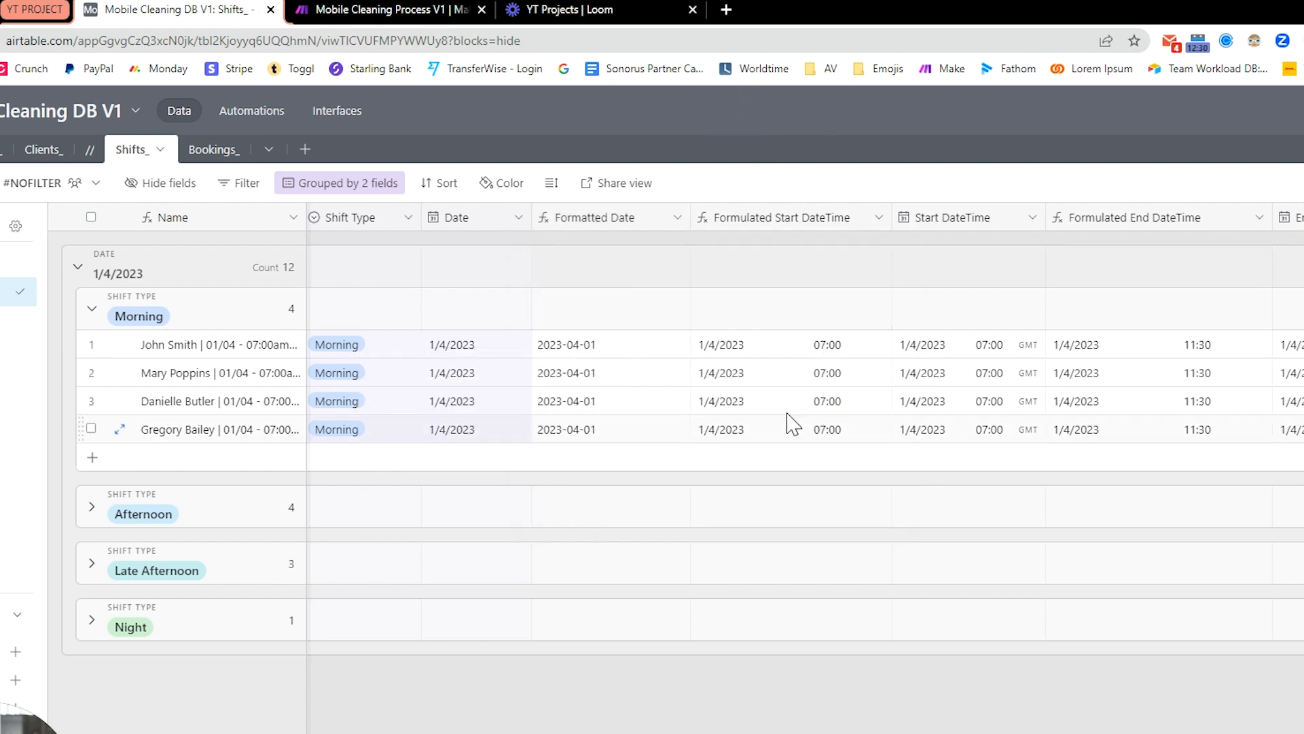
Review the Start DateTime, Formulated End DateTime and End DateTime columns of the morning shifts.
scroll(734, 401, right, 4)
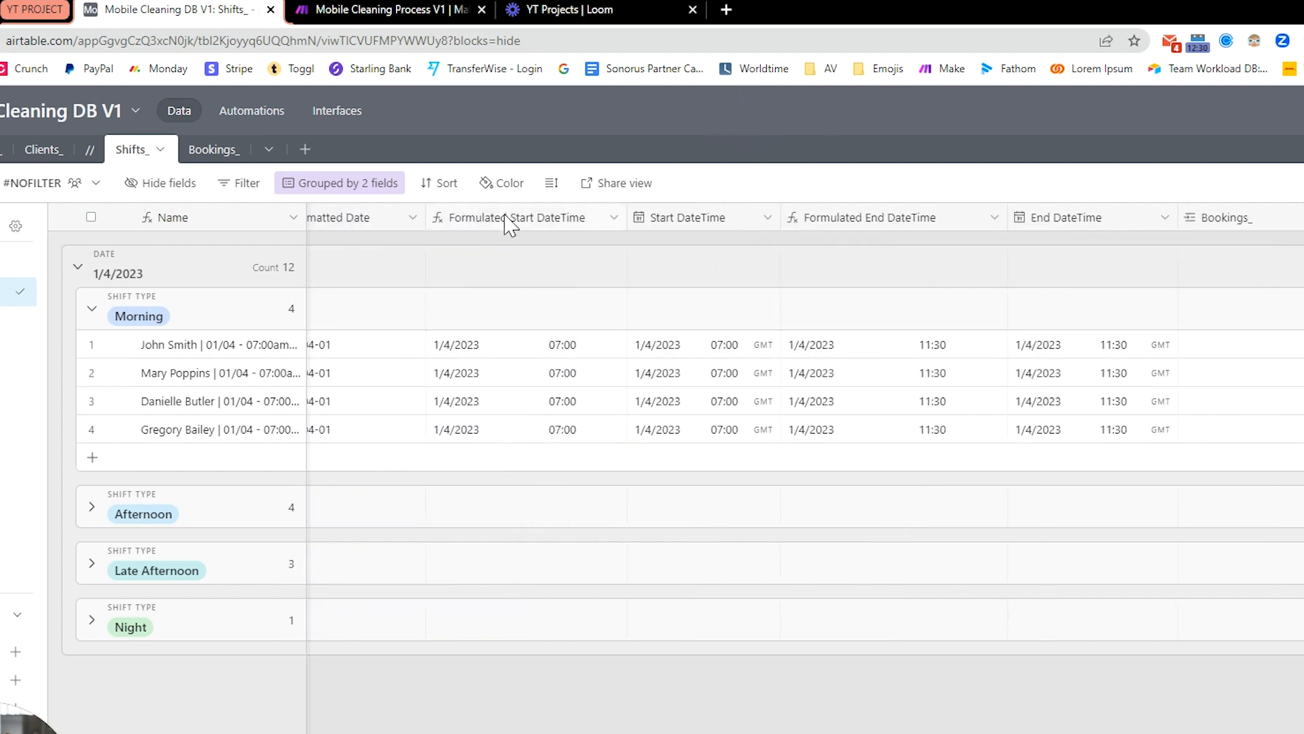
click(728, 224)
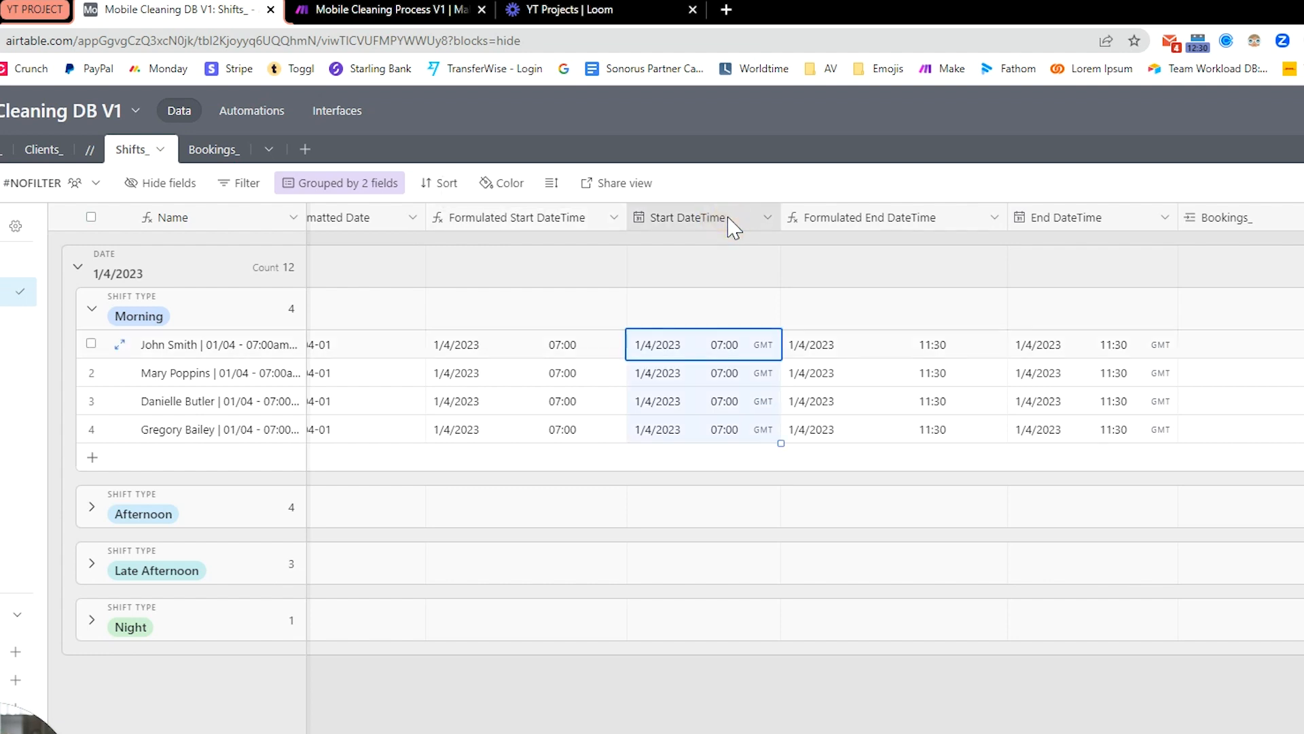
click(873, 226)
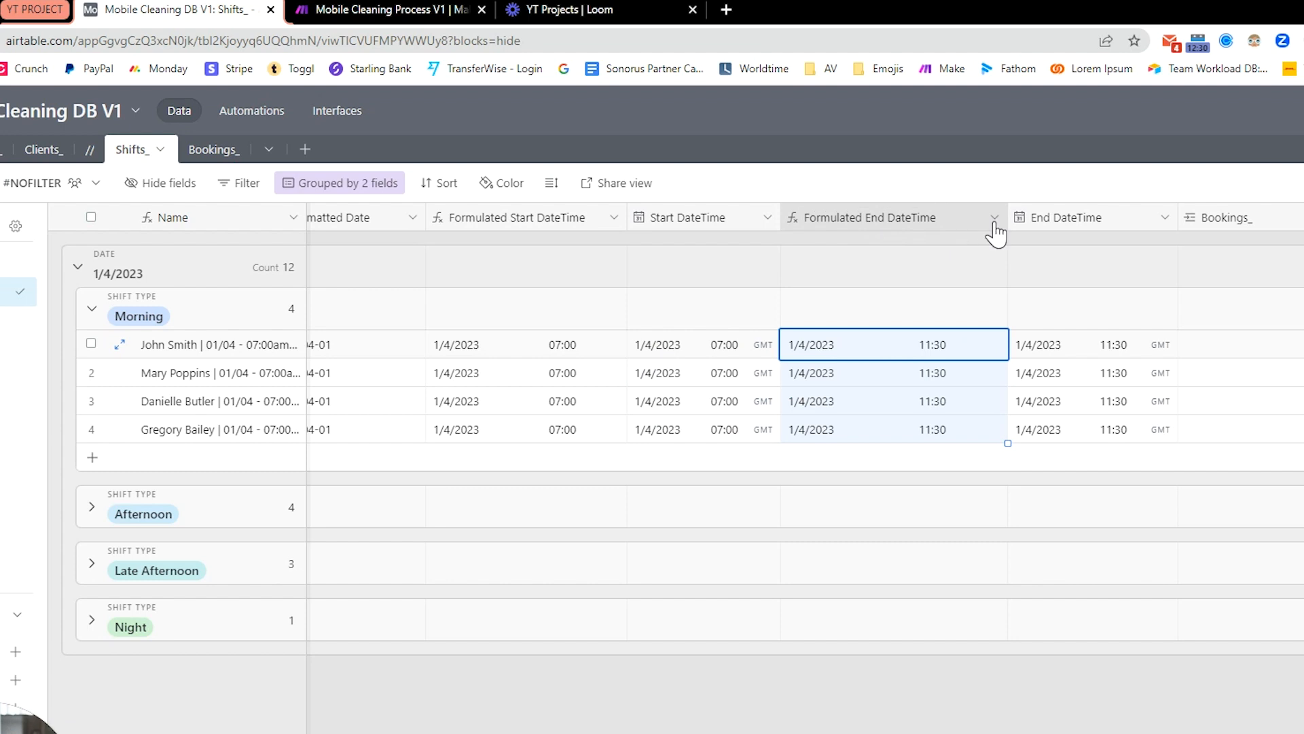
click(1080, 221)
click(1042, 726)
scroll(606, 371, left, 1)
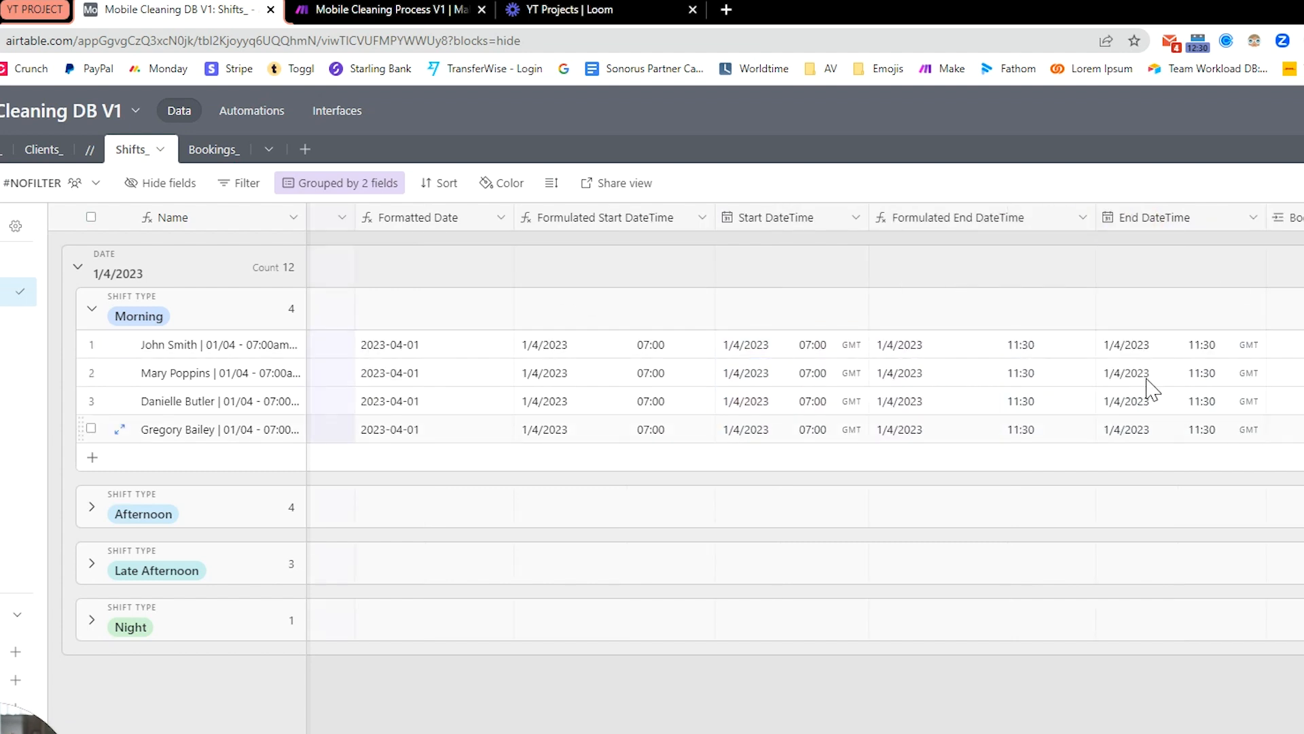
scroll(679, 438, right, 1)
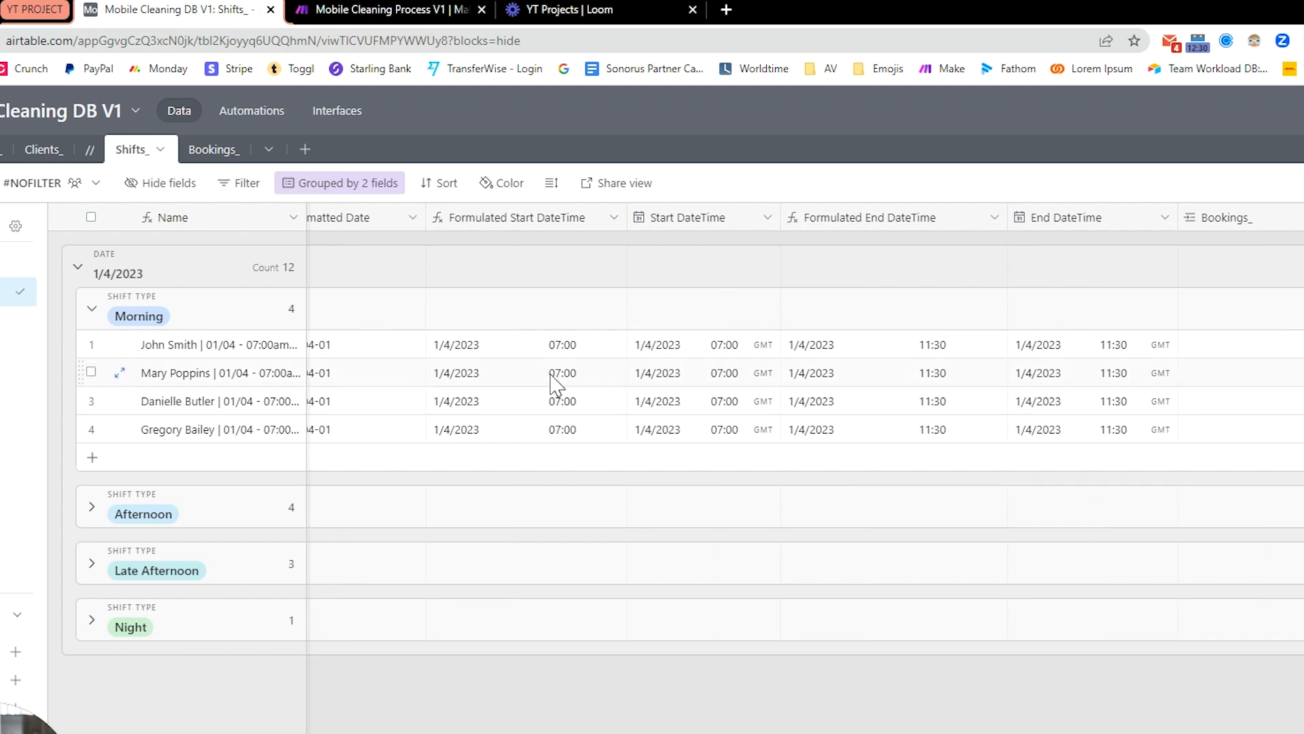
Highlight the morning shifts' Formulated Start DateTime values, and look back over the washer, zone, shift type and date columns.
drag(552, 353, 561, 435)
click(568, 723)
scroll(527, 319, left, 5)
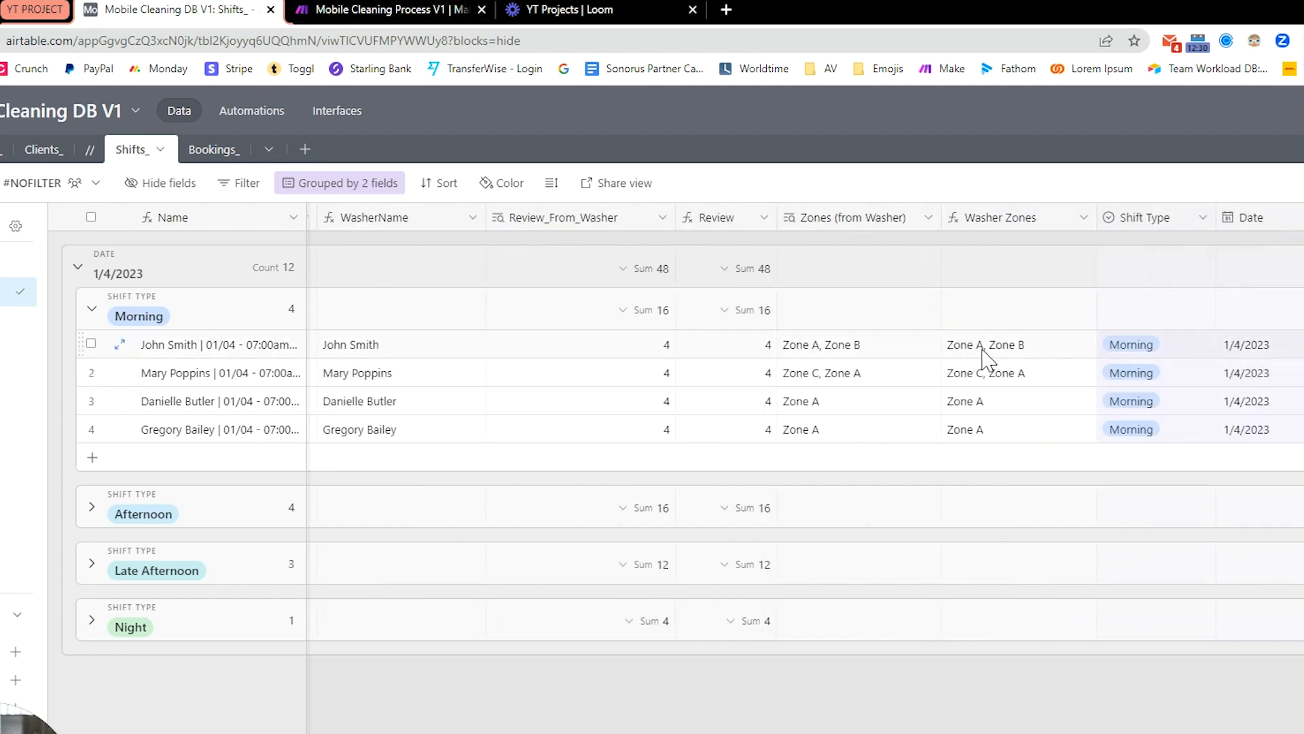
scroll(955, 363, right, 3)
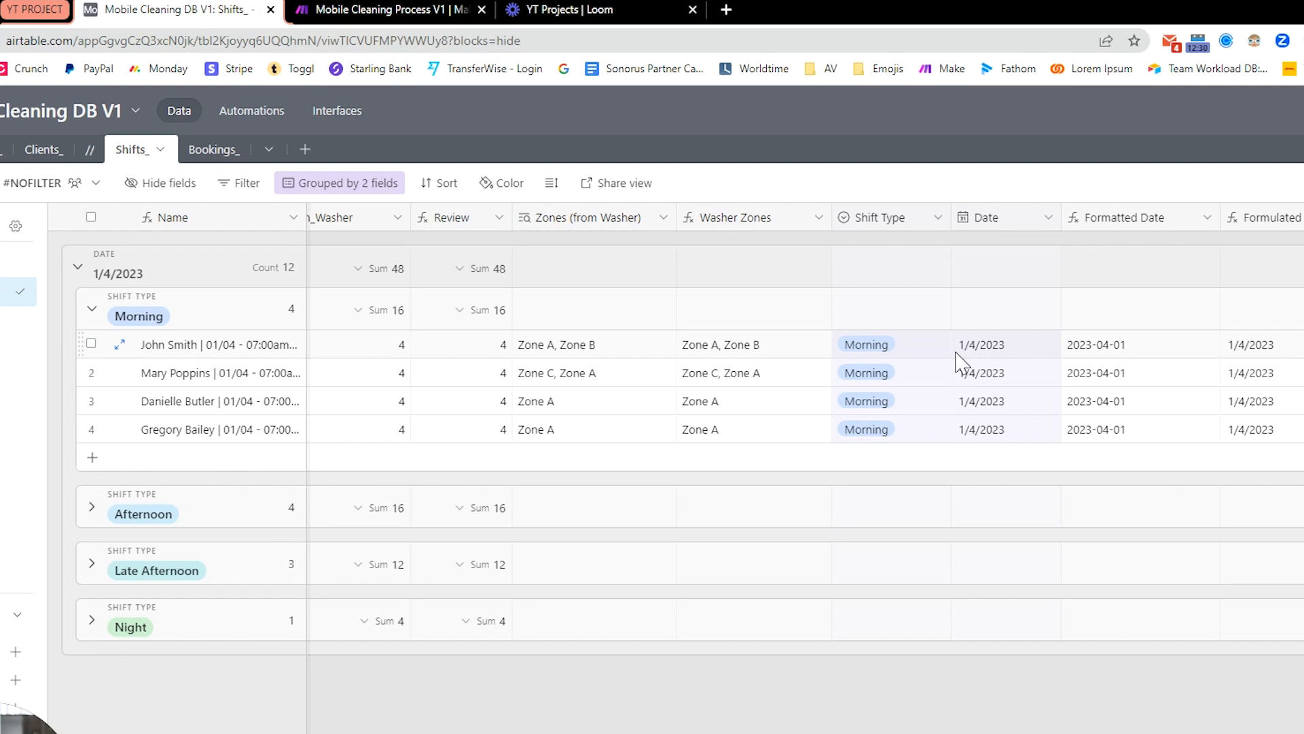
scroll(992, 370, right, 3)
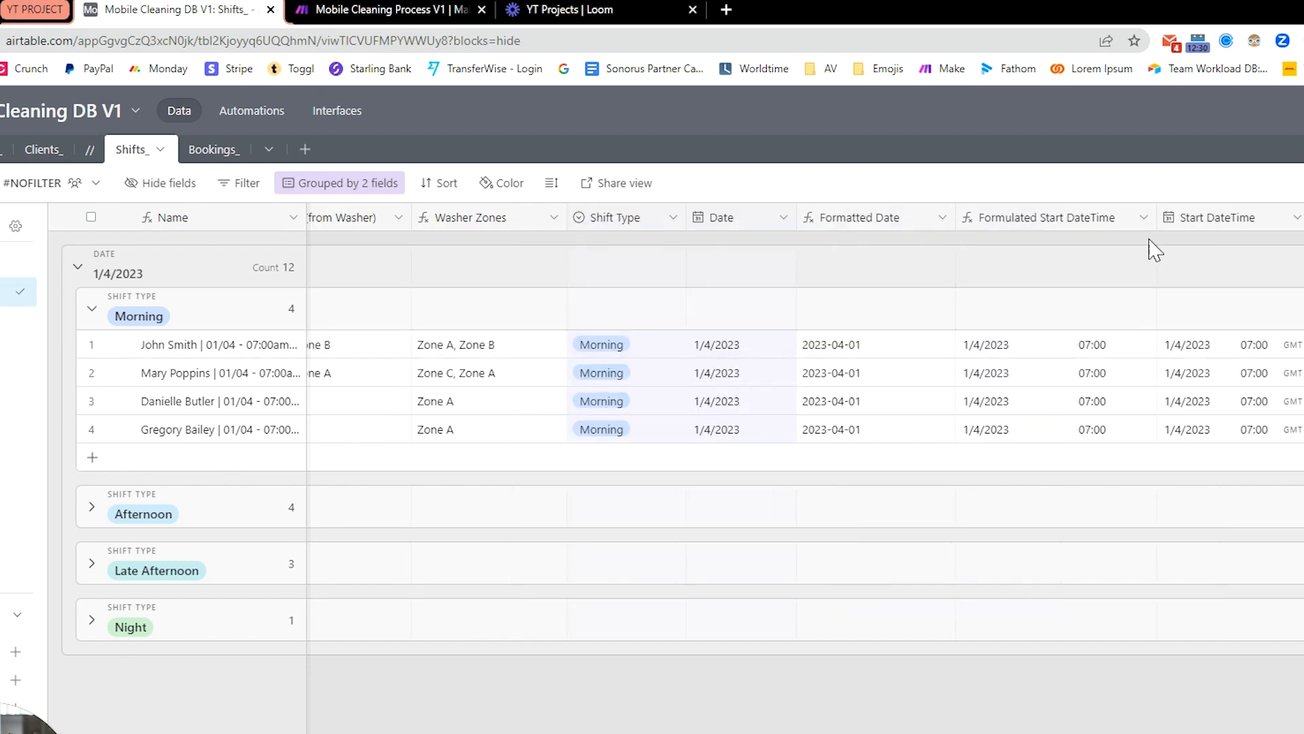
Open the Formulated Start DateTime formula, enlarge its editor, and examine SWITCH, {Shift Type} and the Morning case's IF condition.
double_click(1087, 218)
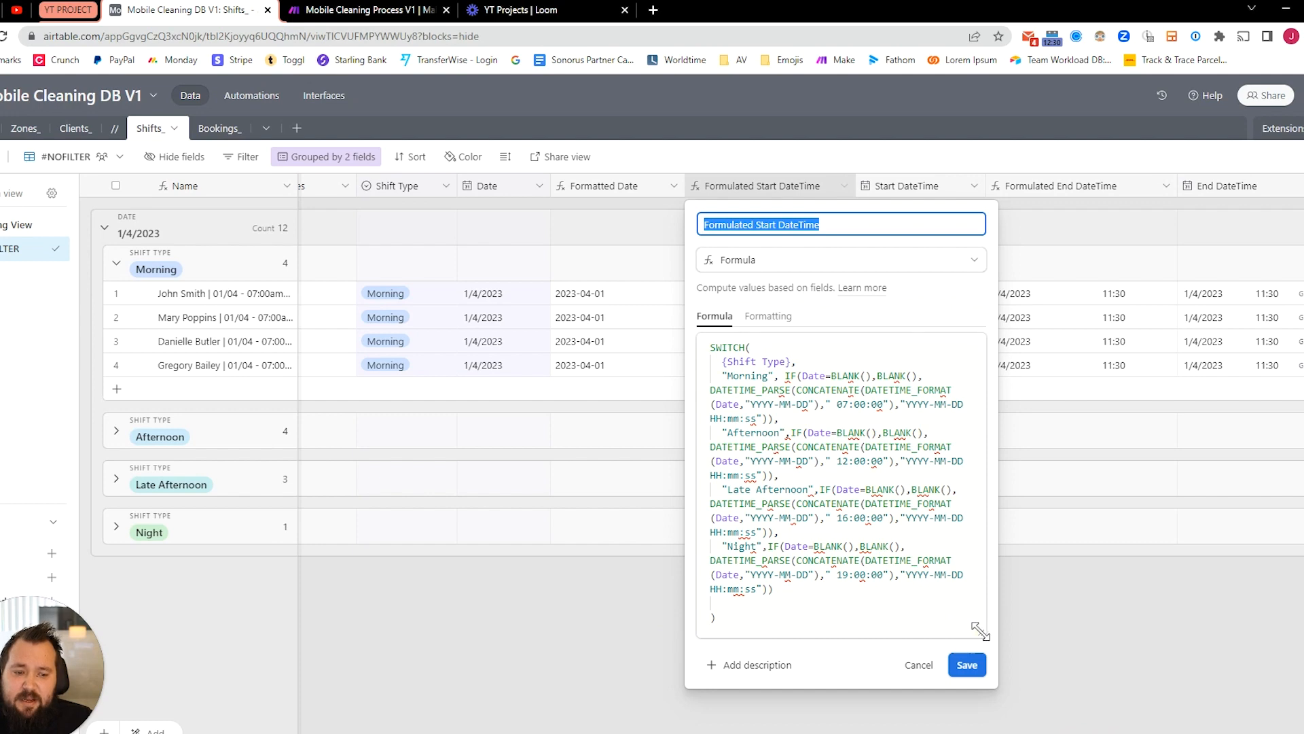
drag(1010, 654, 1303, 573)
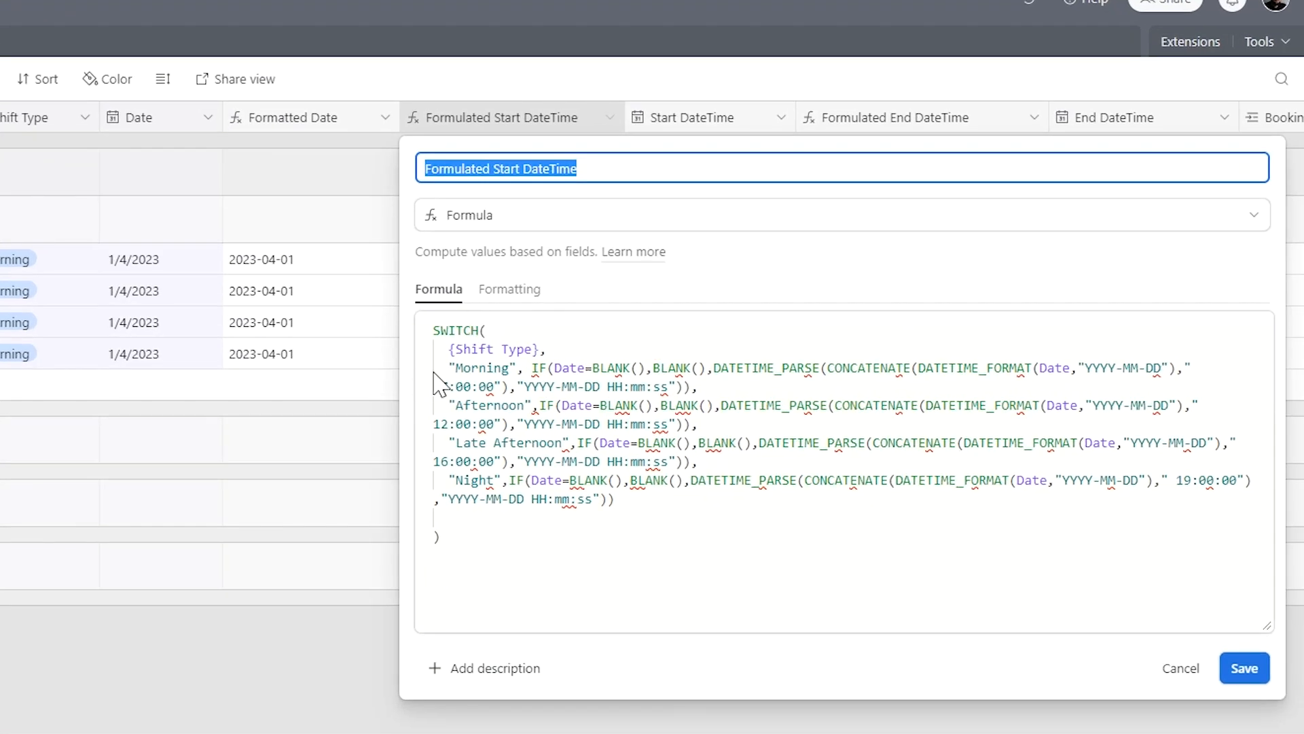
click(487, 331)
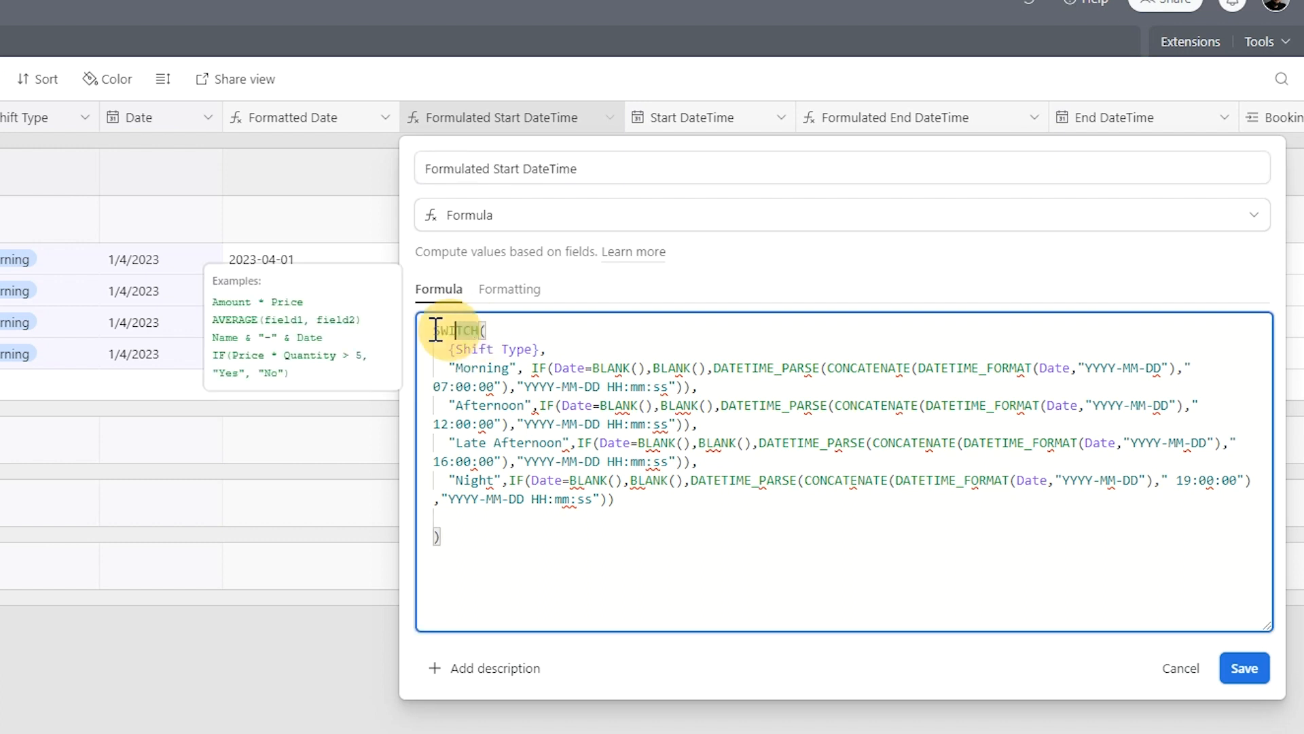
drag(452, 349, 538, 349)
drag(456, 371, 507, 375)
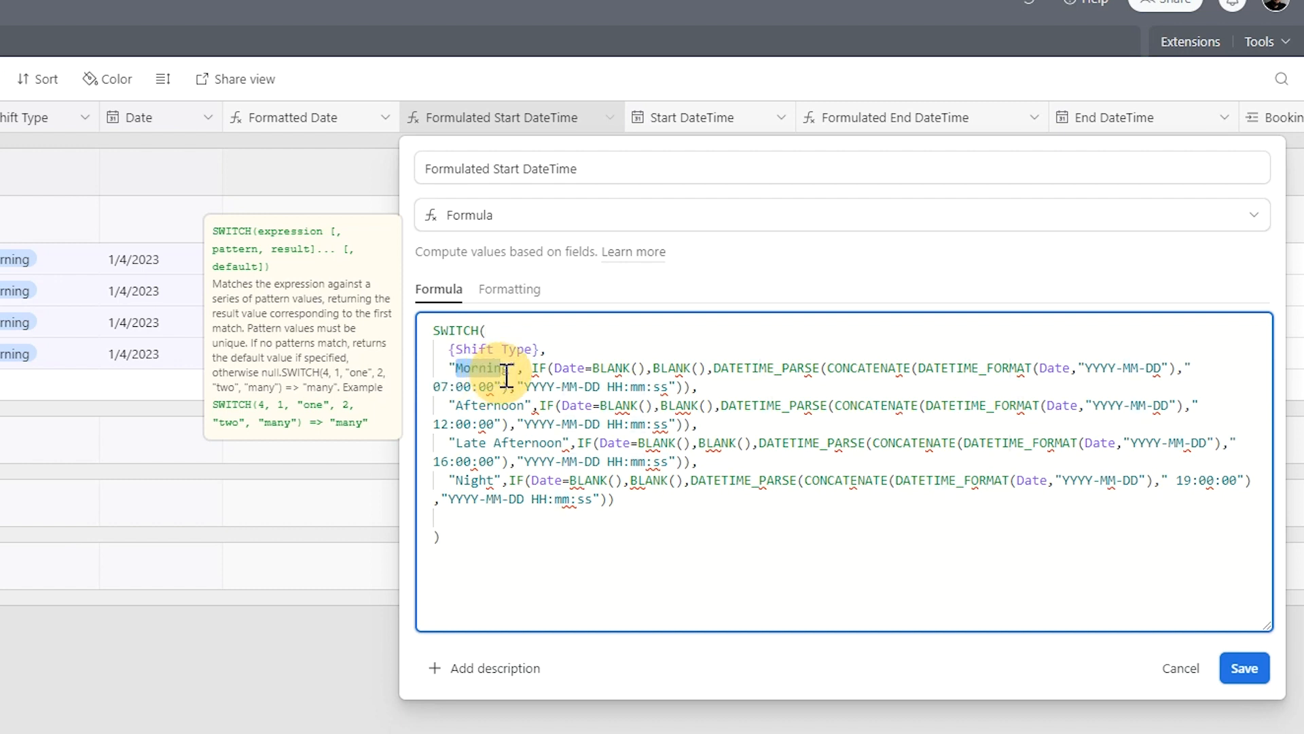
click(598, 369)
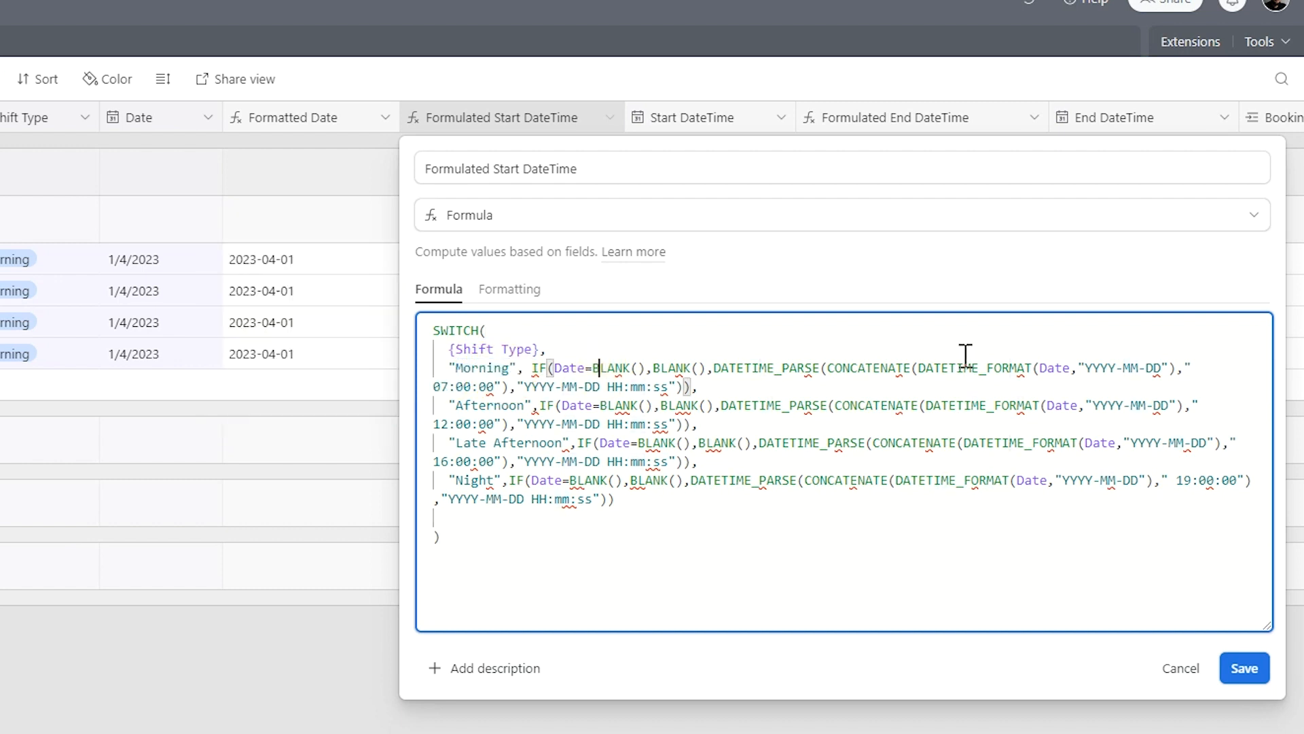
Examine the start times 07:00:00, 12:00:00, 16:00:00 and 19:00:00 in the formula's four shift cases, and cancel the edit.
click(1064, 369)
drag(435, 387, 495, 386)
drag(434, 423, 494, 424)
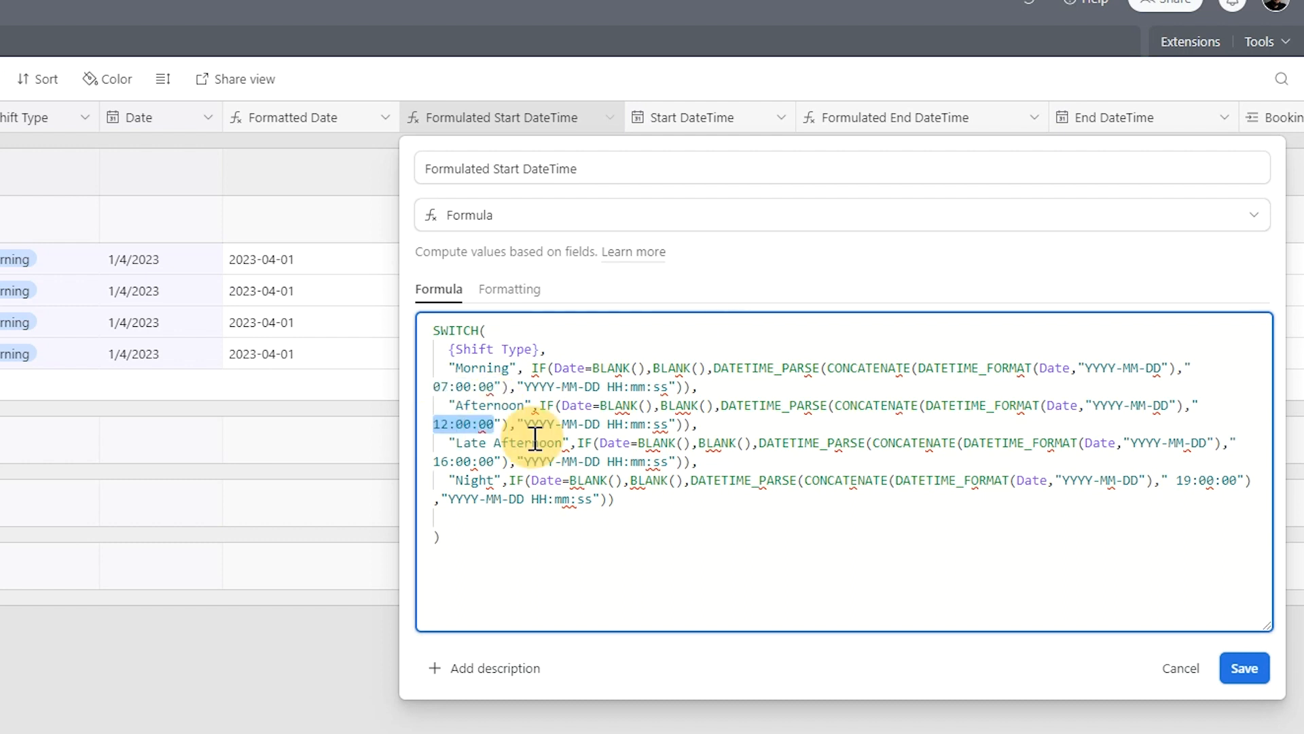
click(457, 441)
click(440, 461)
drag(466, 469, 495, 472)
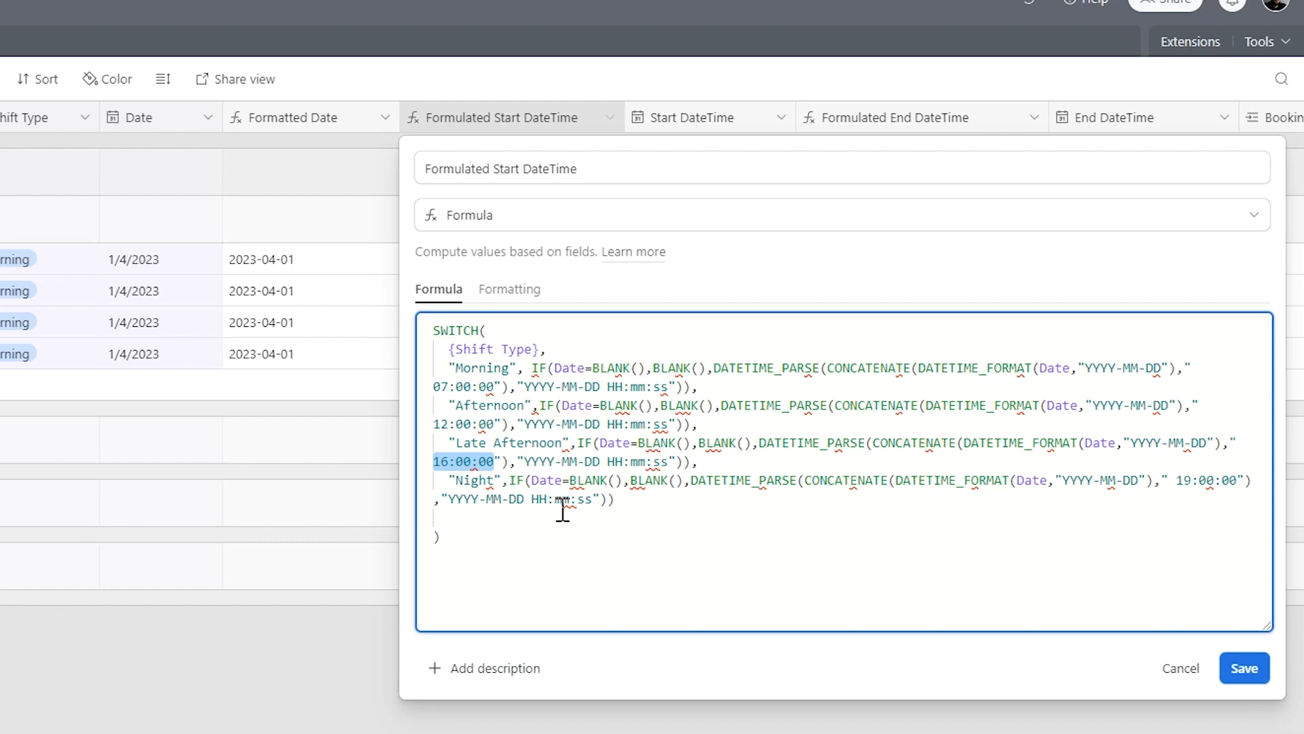
drag(1175, 484, 1239, 485)
click(1165, 670)
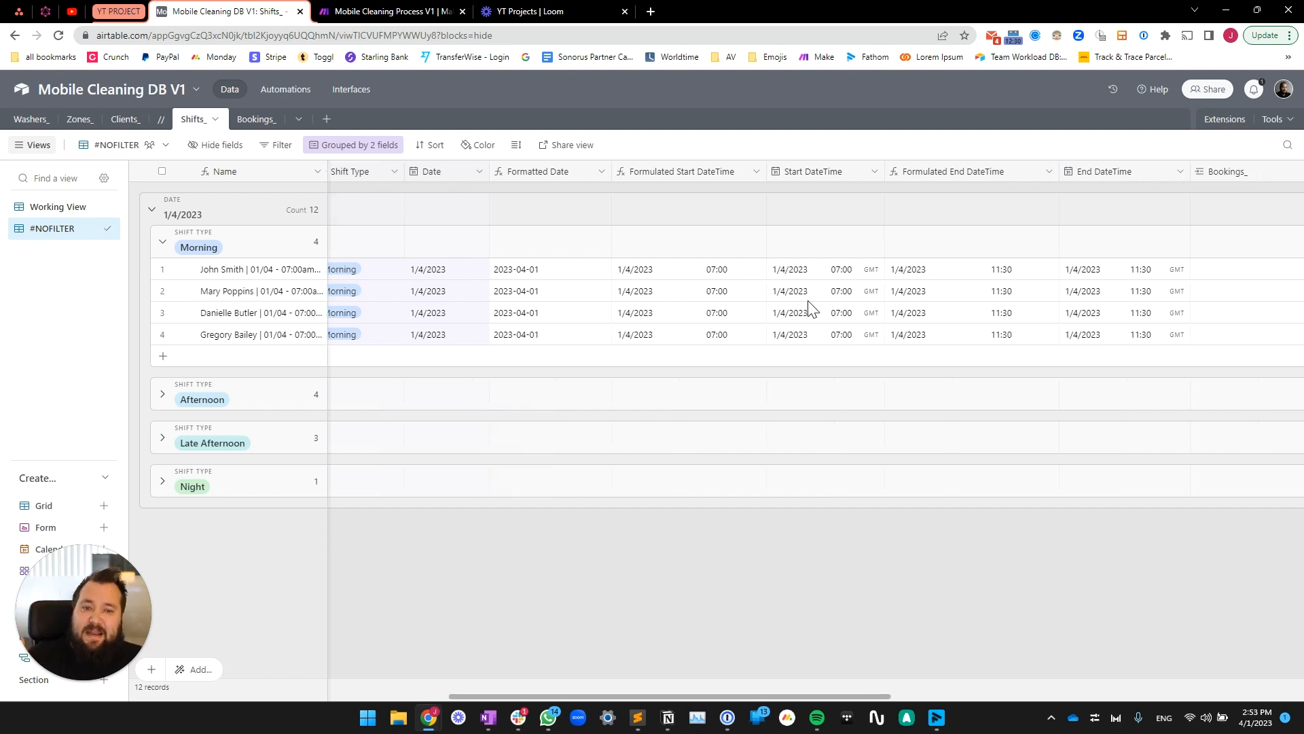
Inspect the Formulated End DateTime formula in an enlarged editor, highlight the Morning case's 11:30:00 end time, and leave without saving.
scroll(591, 300, right, 3)
click(708, 273)
click(804, 275)
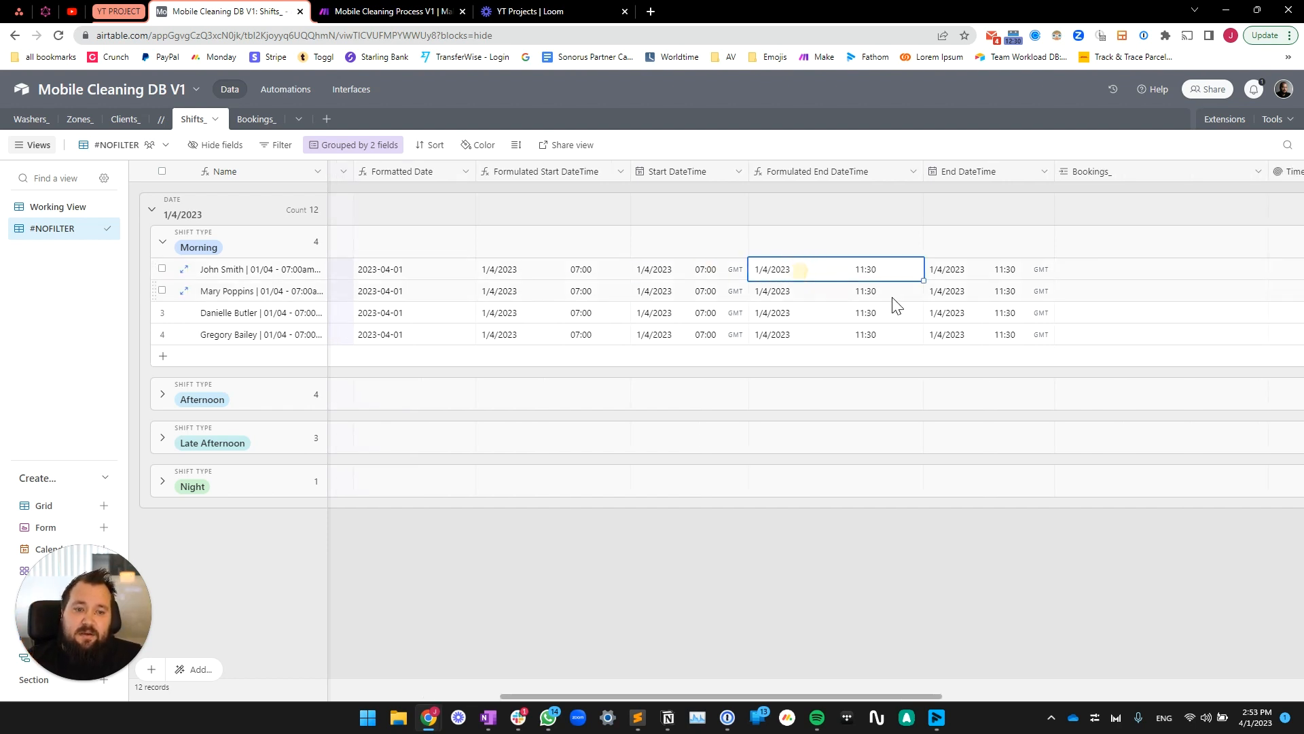
double_click(844, 171)
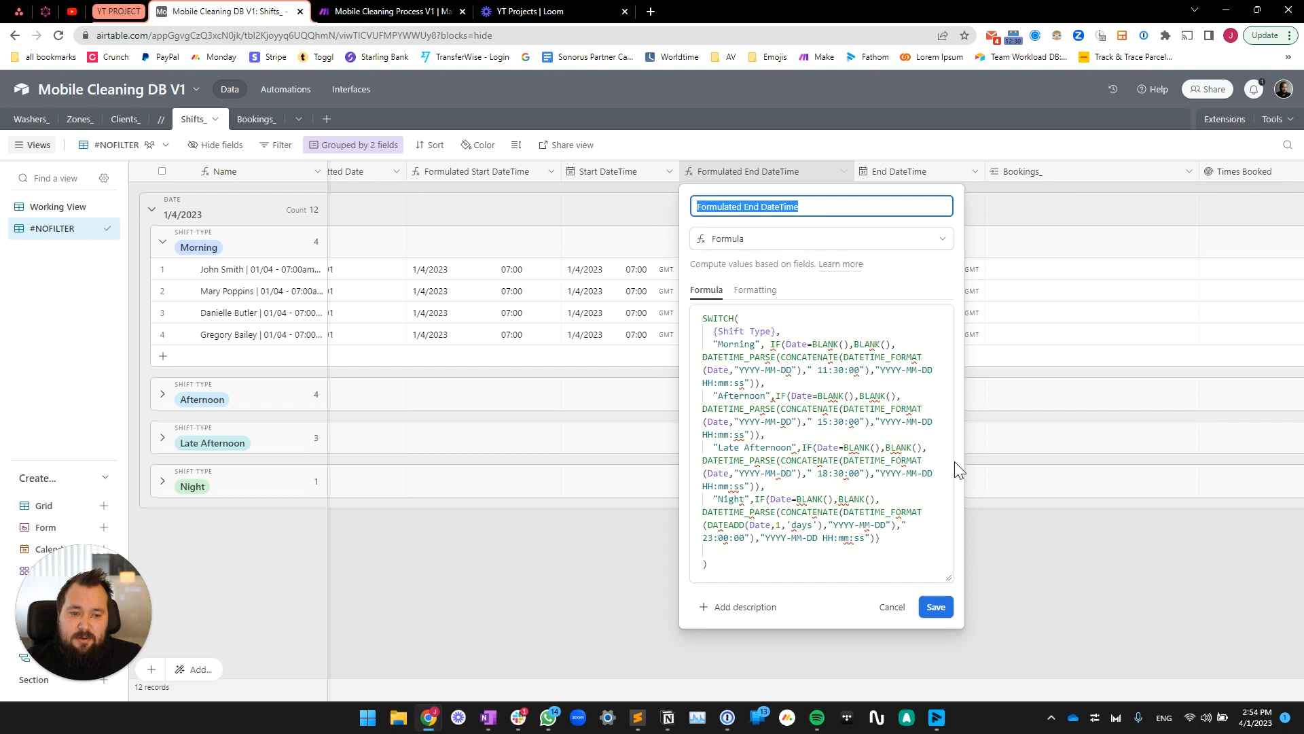
drag(948, 575, 1276, 581)
drag(745, 358, 700, 360)
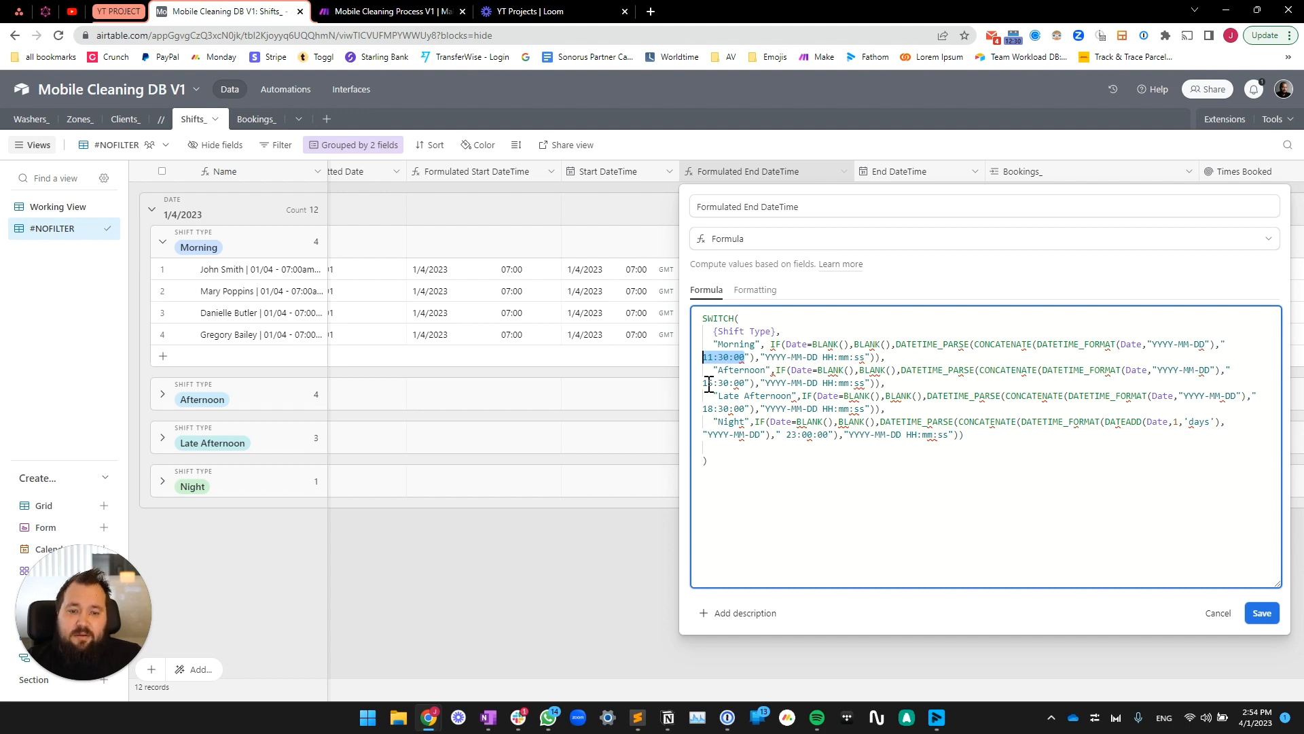
click(582, 574)
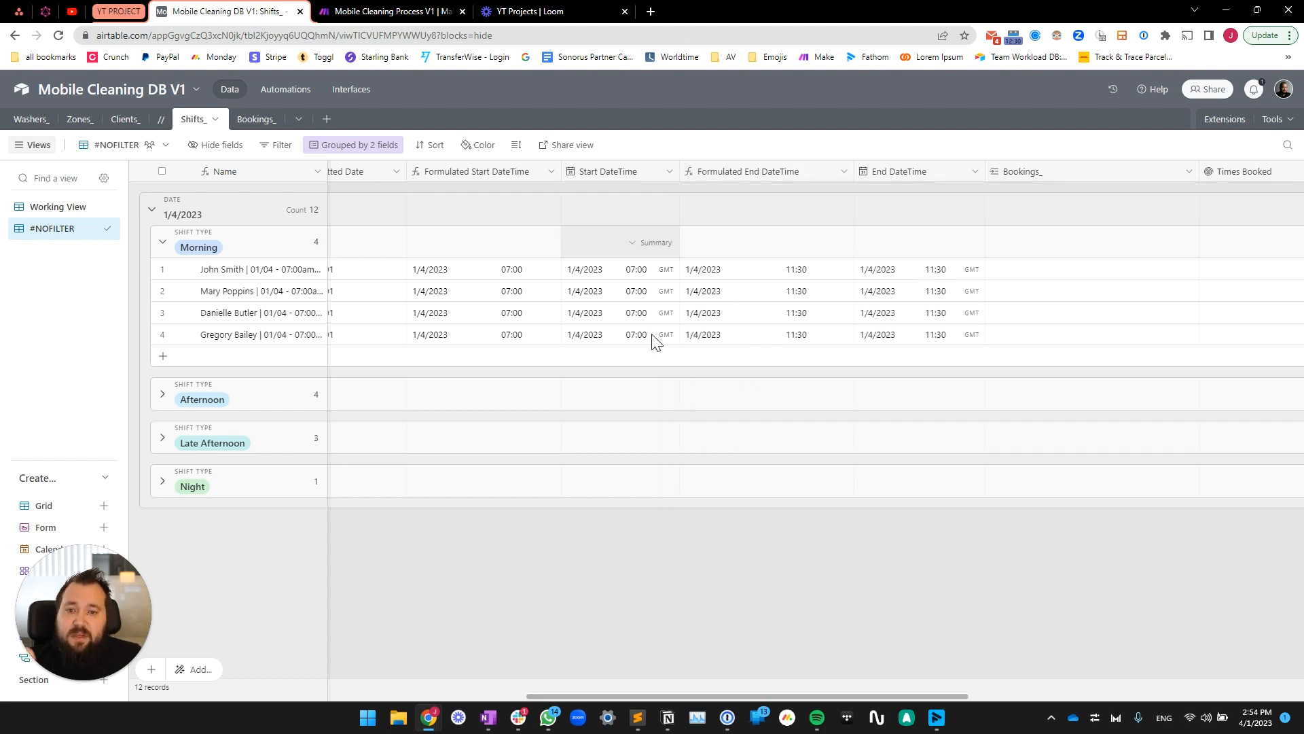
Inspect the date field settings of Start DateTime and End DateTime, and close them without saving.
double_click(605, 172)
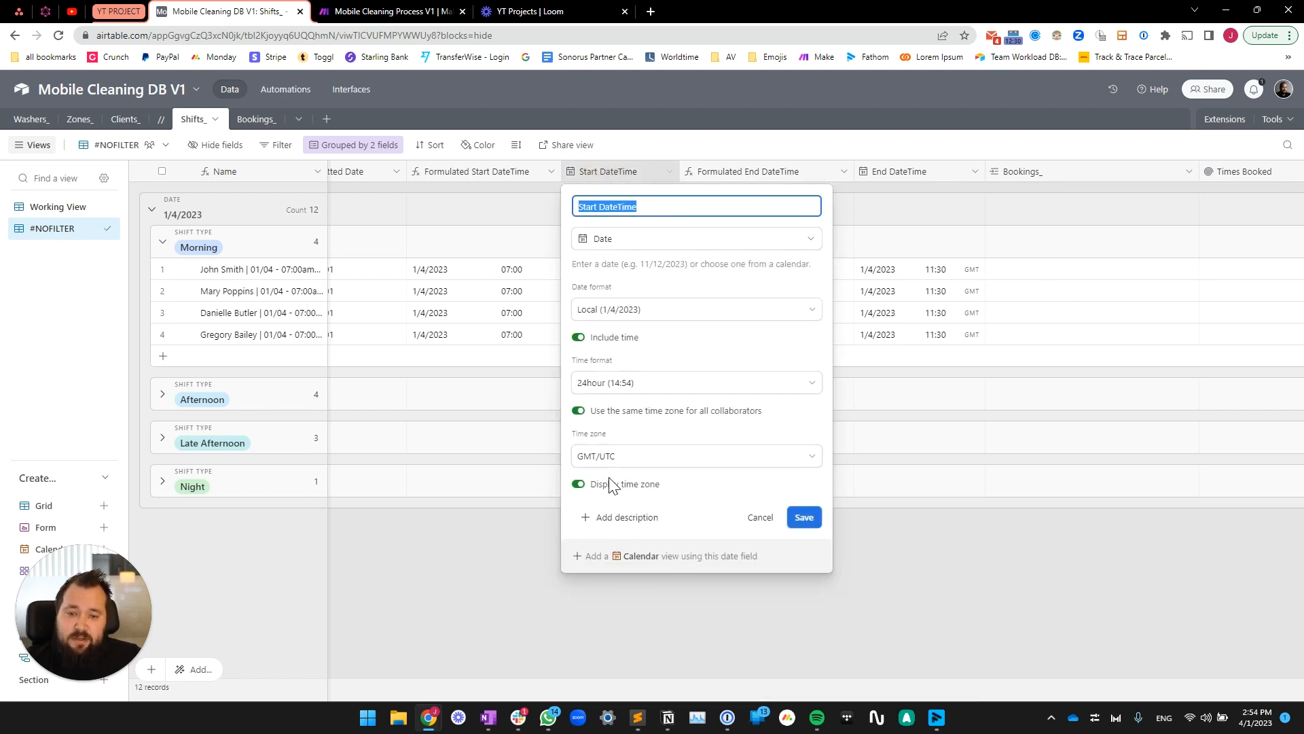
key(Escape)
double_click(921, 172)
click(593, 618)
Highlight the morning shifts' Formulated End DateTime values beside their End DateTime values, and clear the selection.
scroll(618, 292, left, 2)
click(726, 279)
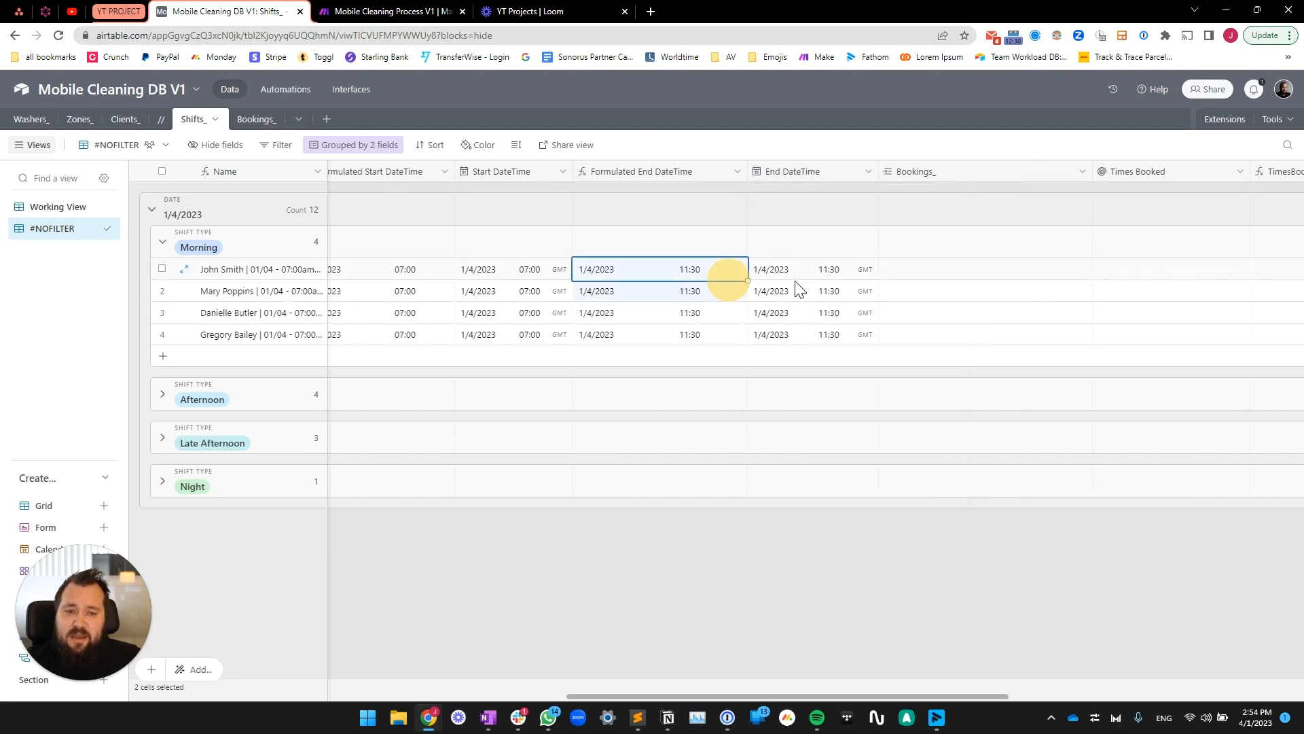
drag(691, 314, 778, 318)
click(824, 508)
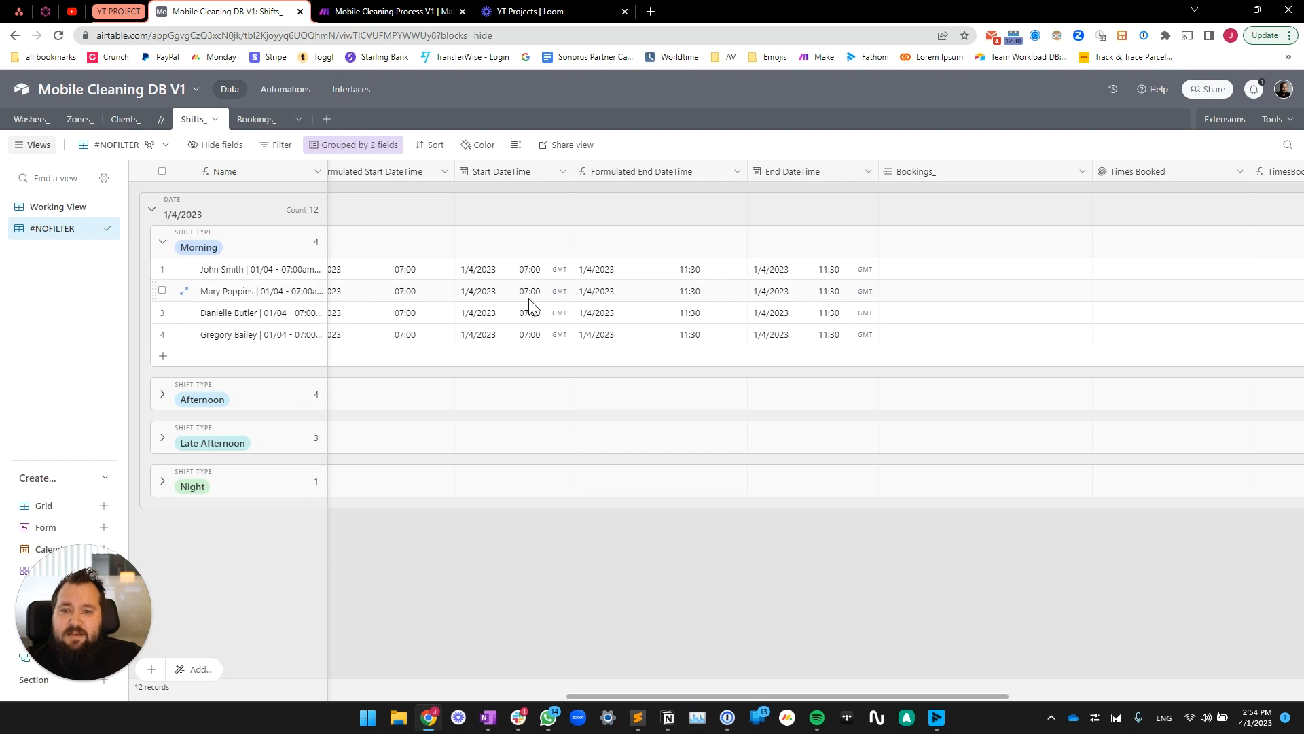
Highlight the four morning shifts' Start DateTime values and their End DateTime values for comparison.
scroll(530, 305, left, 3)
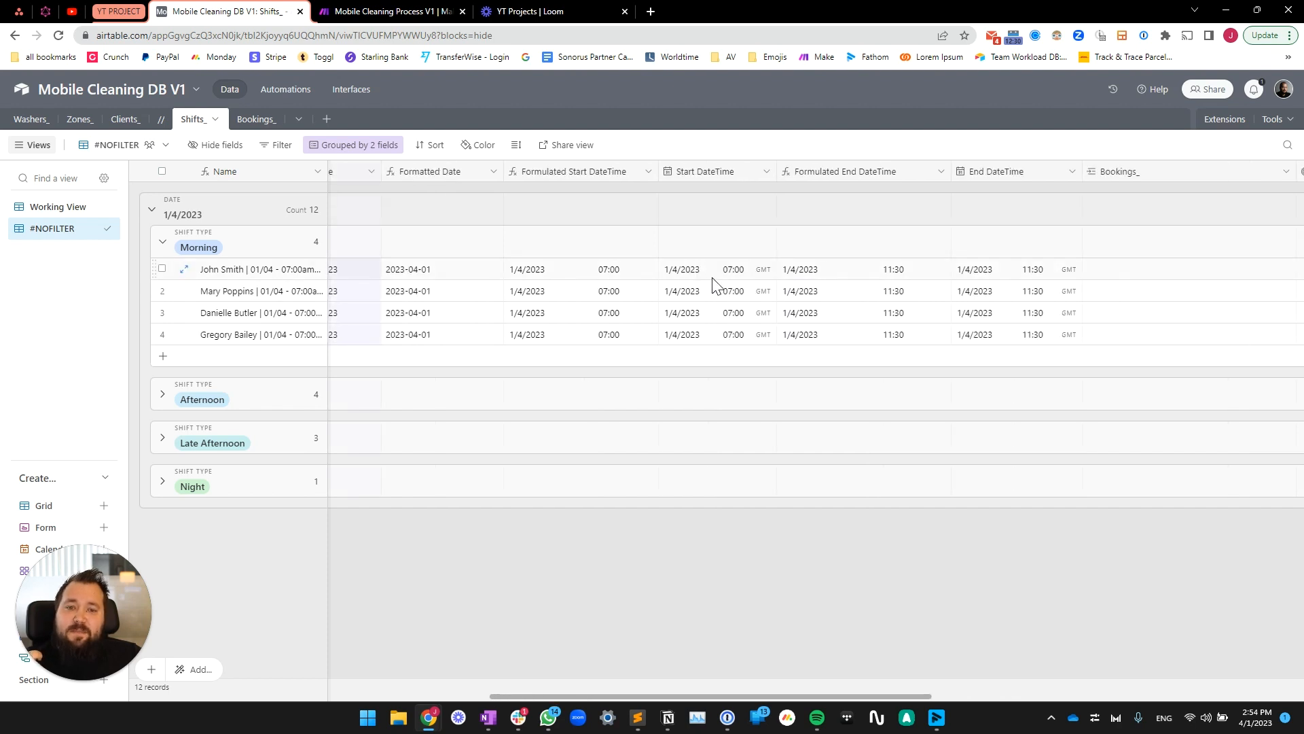
drag(719, 271, 727, 332)
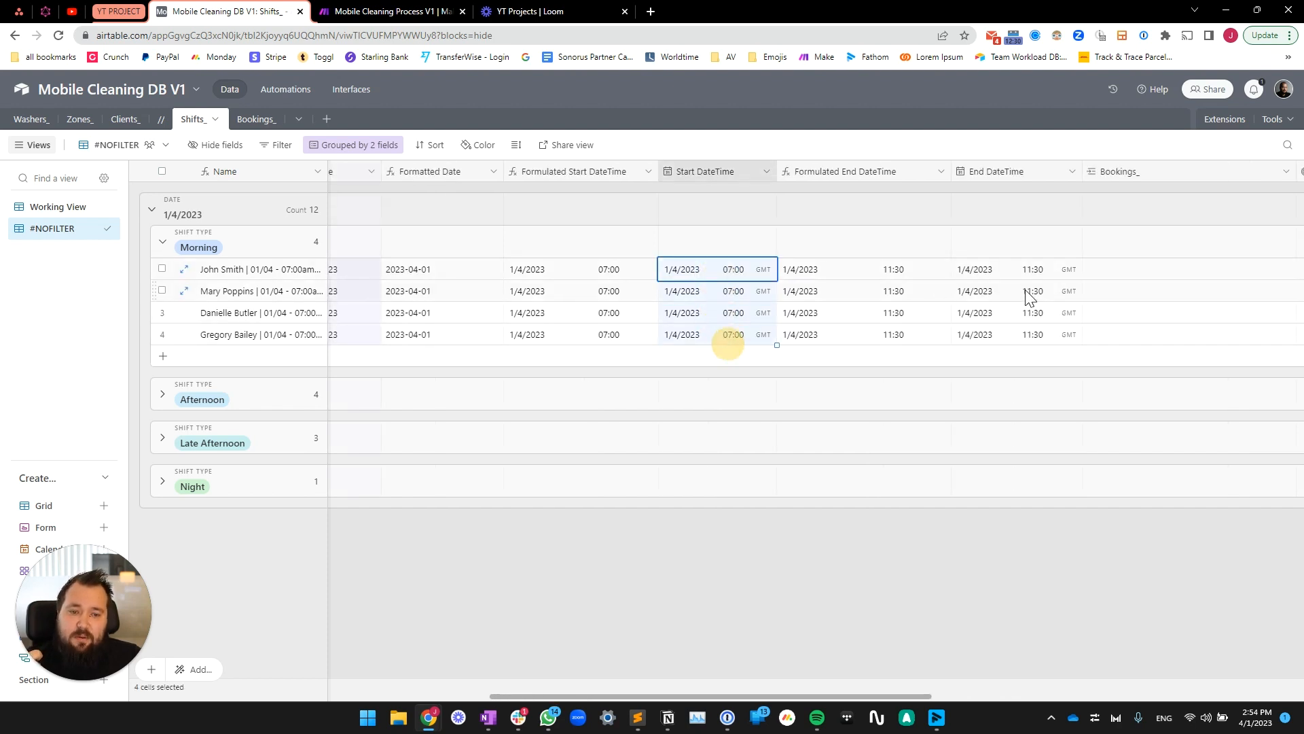
drag(1033, 271, 1034, 333)
drag(707, 274, 710, 334)
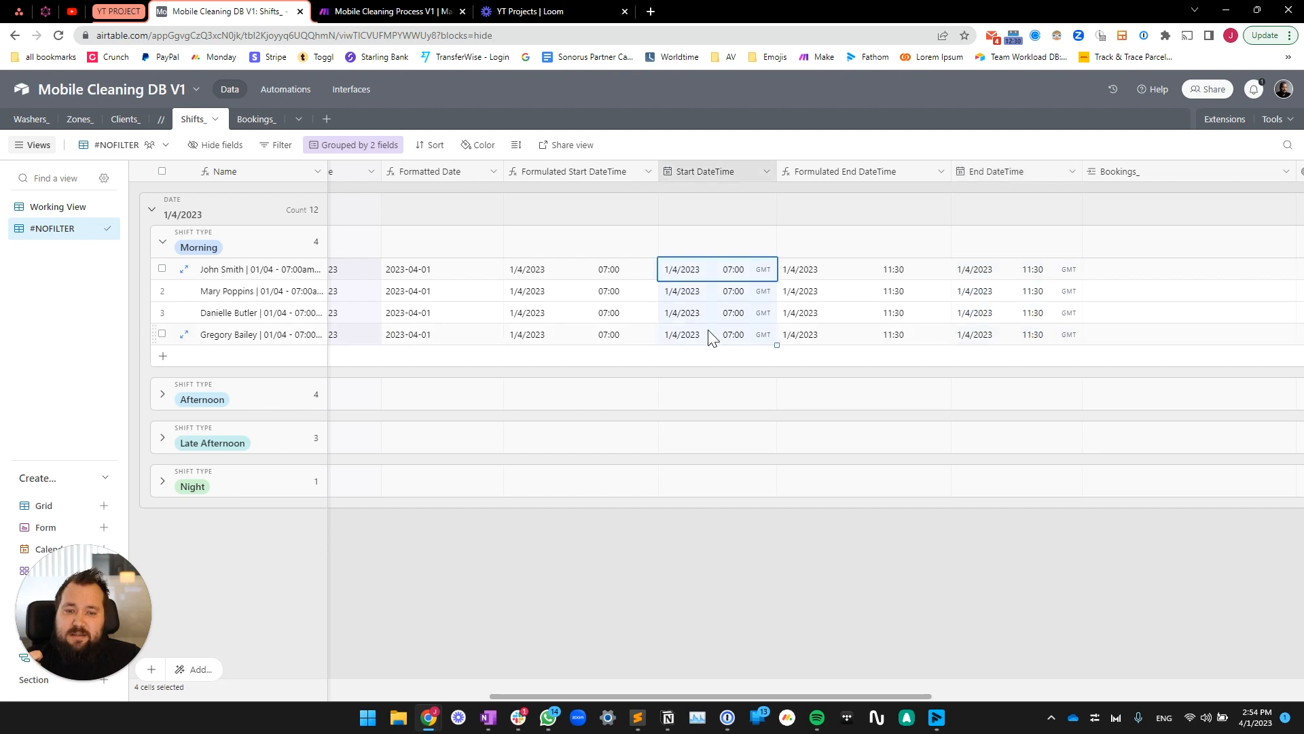
Try to edit the first morning shift's Formulated Start DateTime value directly in its cell.
click(523, 275)
scroll(612, 299, left, 3)
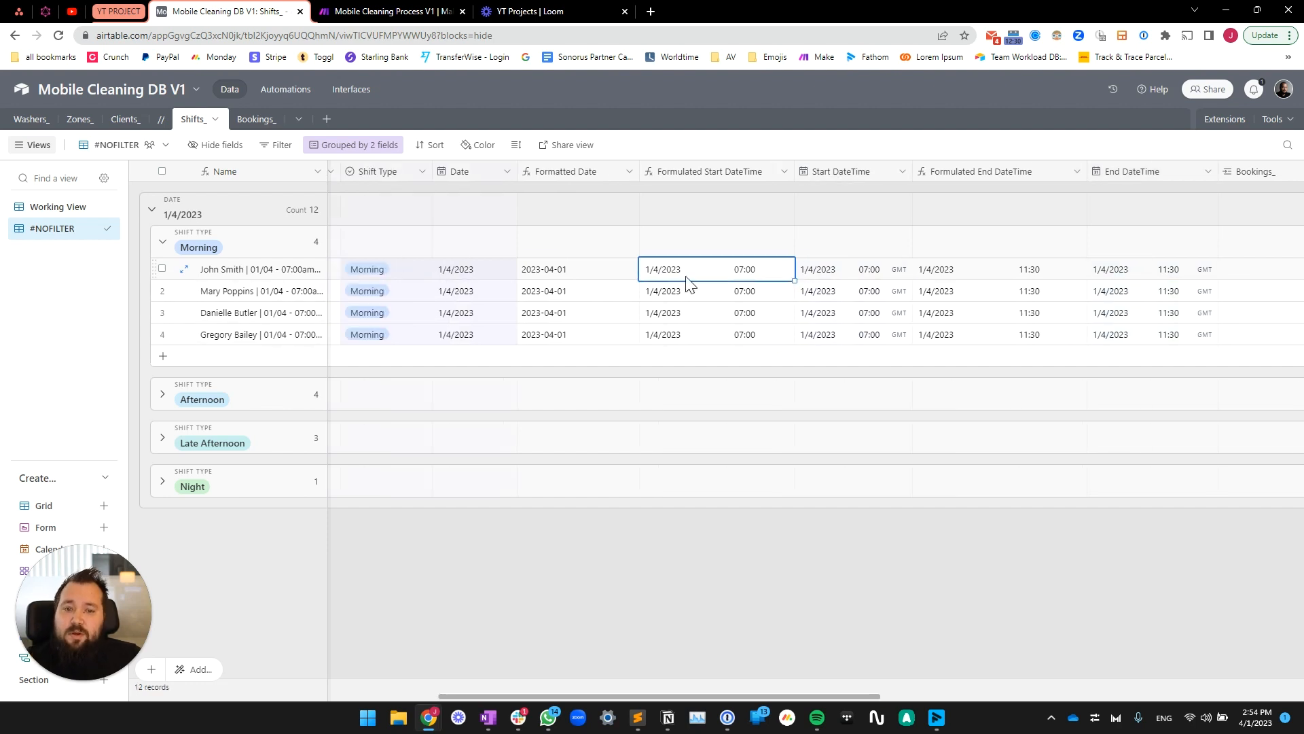
double_click(741, 271)
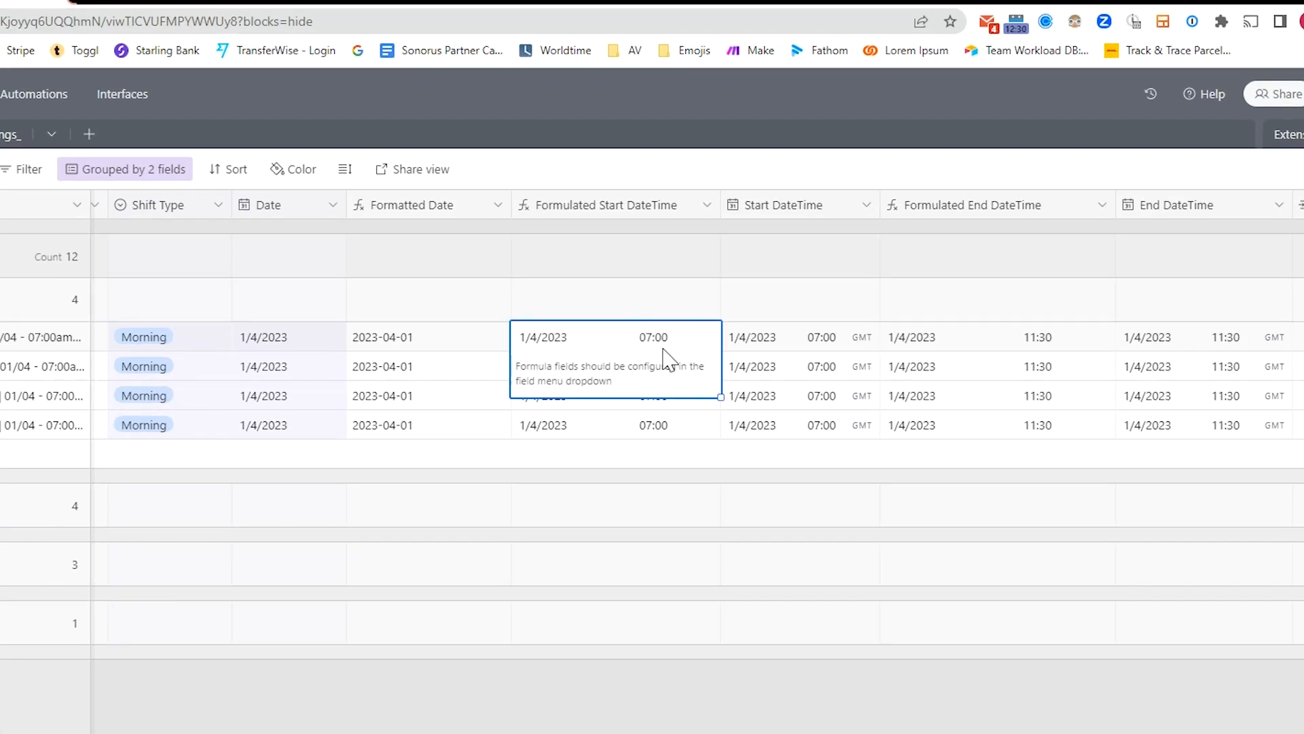
Try 06:30 and 07:30 as the first morning shift's start time in Start DateTime.
double_click(822, 337)
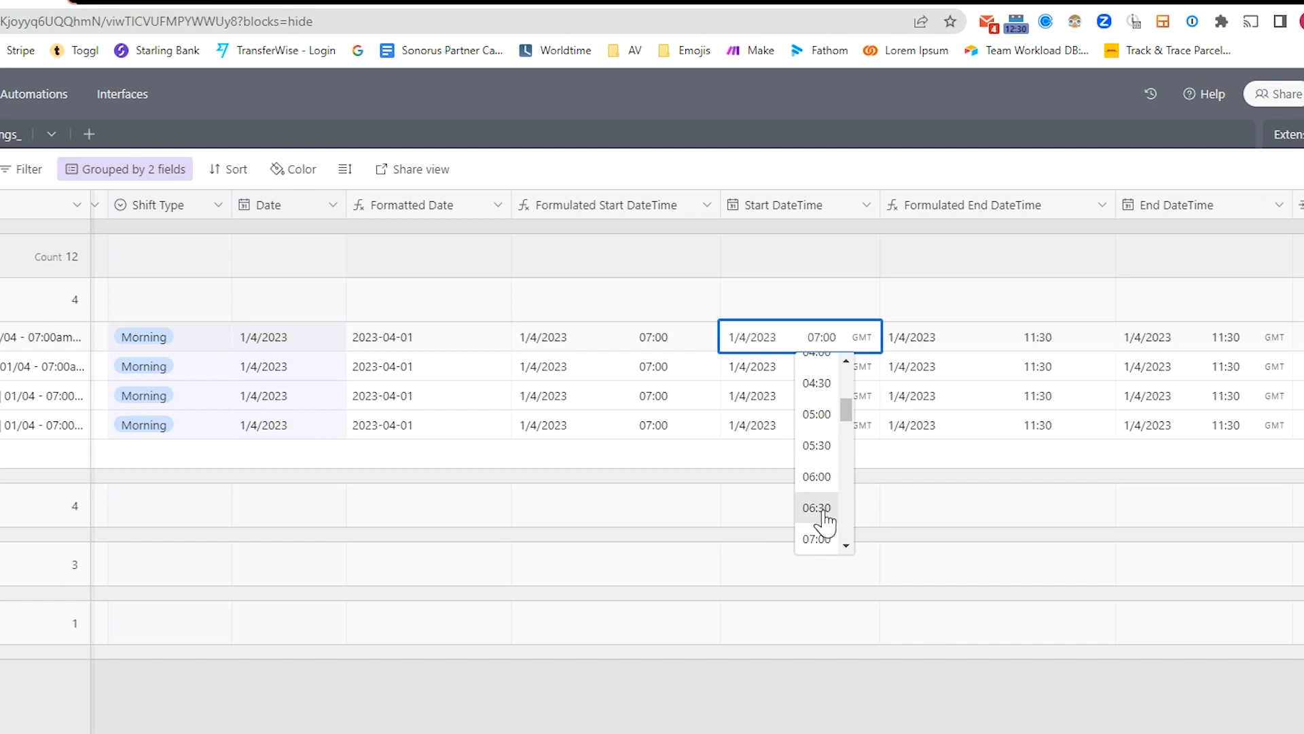
click(824, 519)
click(819, 337)
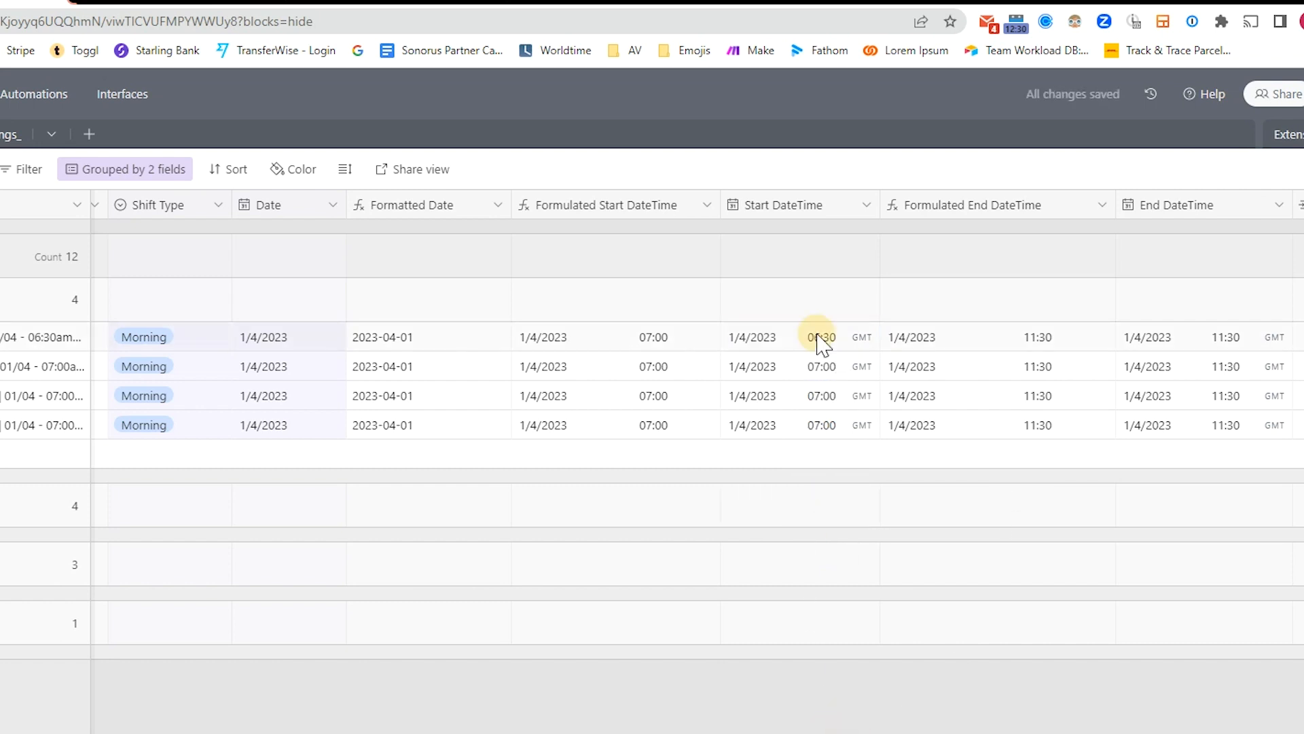
double_click(820, 337)
scroll(817, 530, down, 2)
click(818, 534)
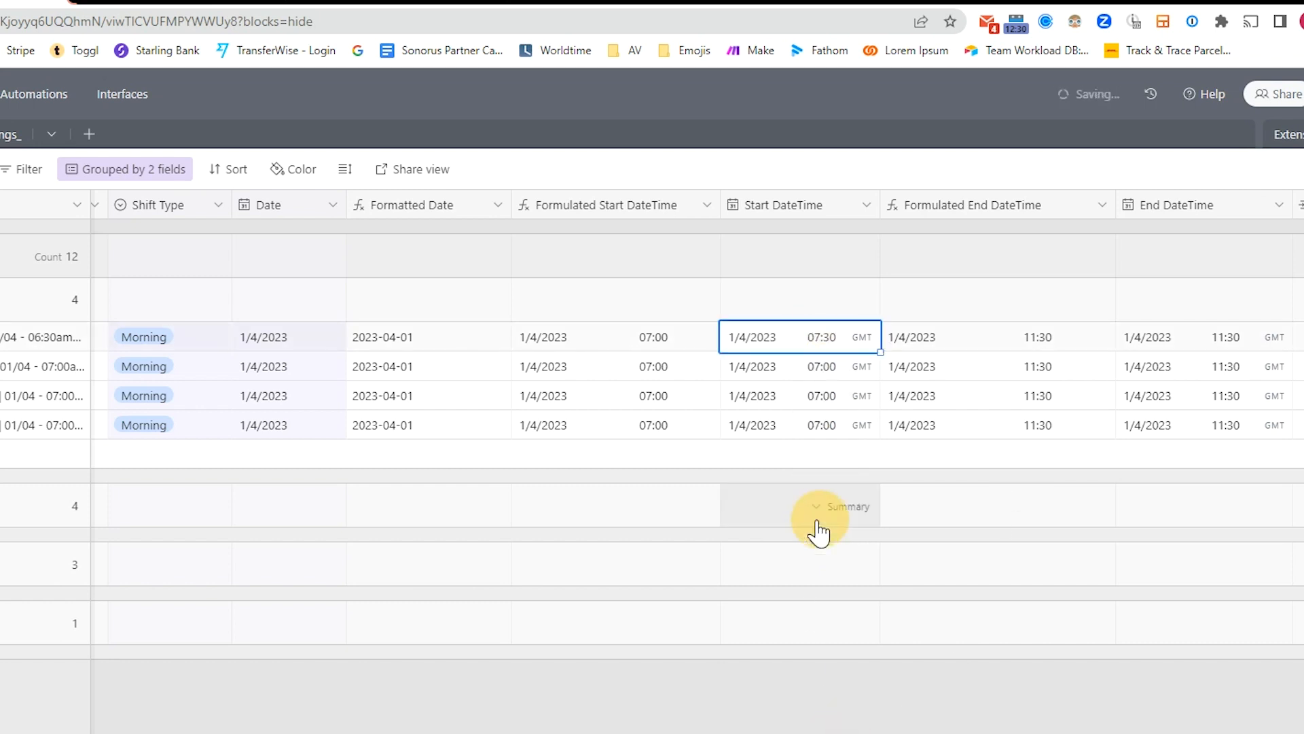
Set the time in the first morning shift's Start DateTime to 09:00.
double_click(809, 337)
scroll(819, 544, down, 4)
click(813, 456)
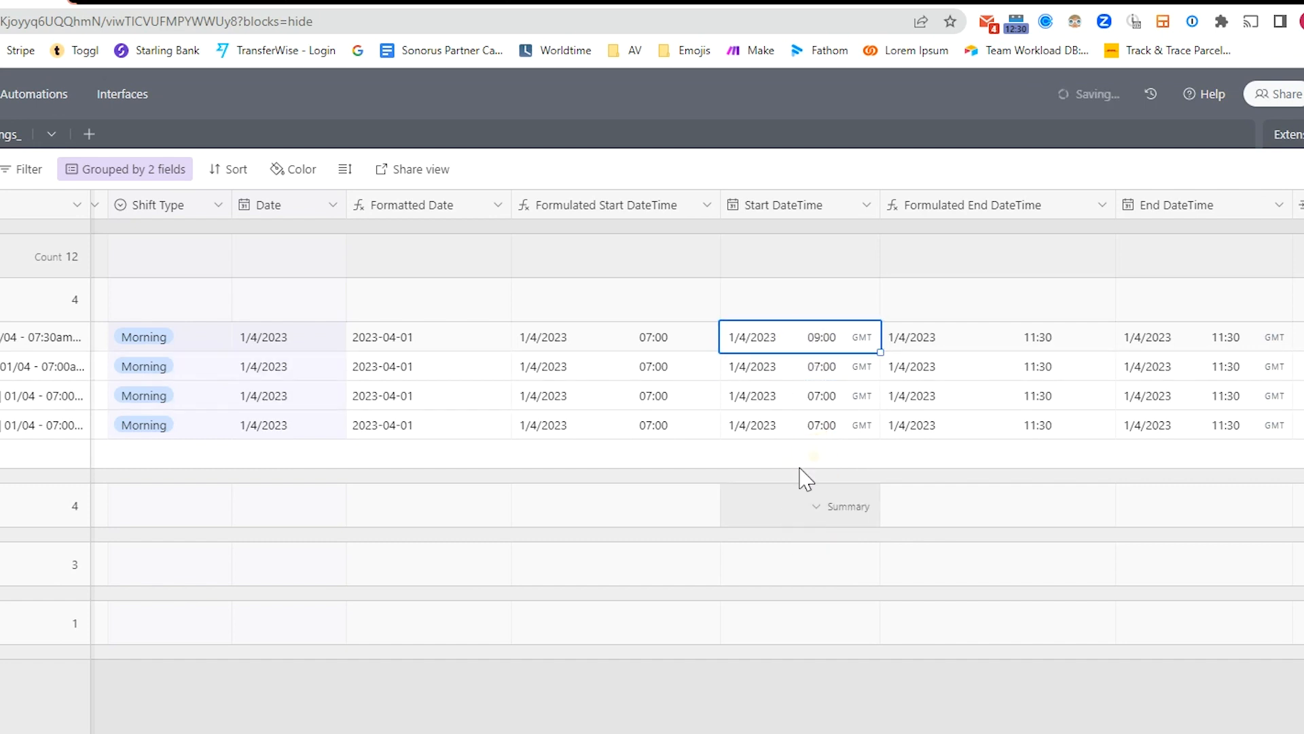
Compare the first morning shift's Start DateTime with its Formulated Start DateTime, and highlight the formulated start values of all morning shifts.
click(642, 339)
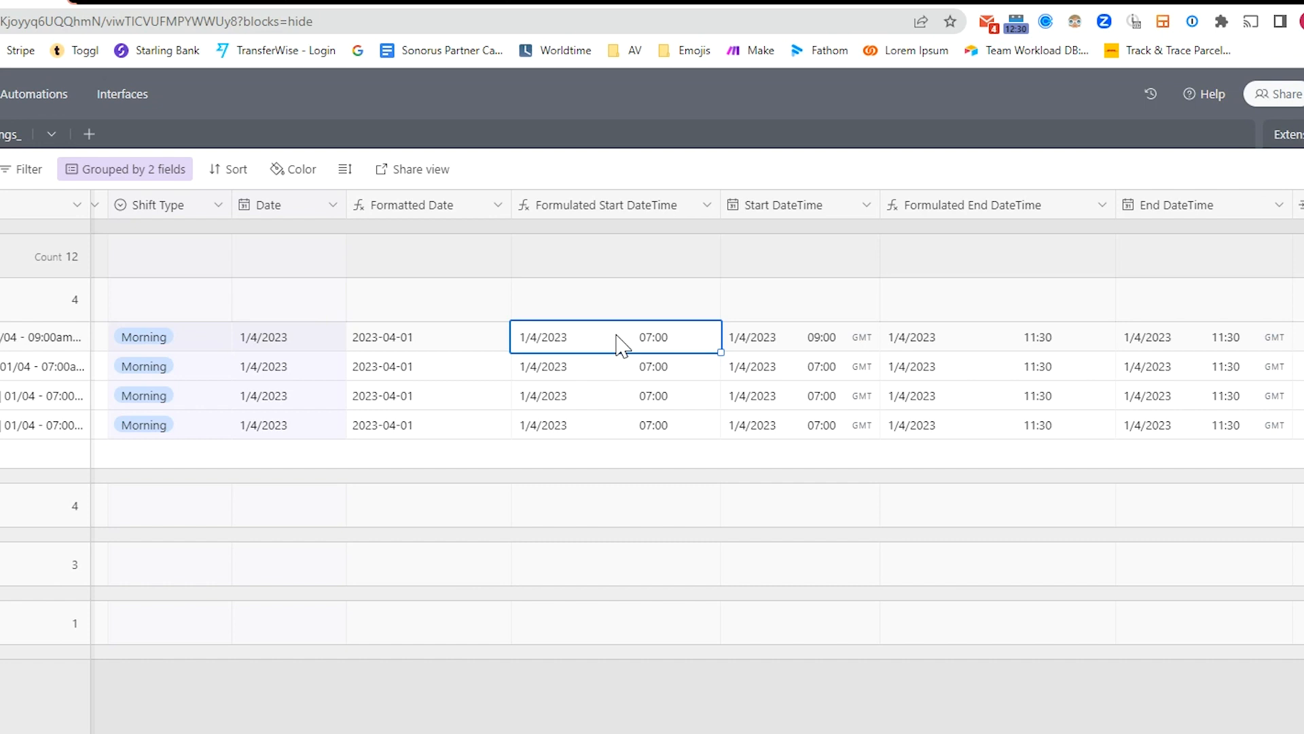
click(825, 338)
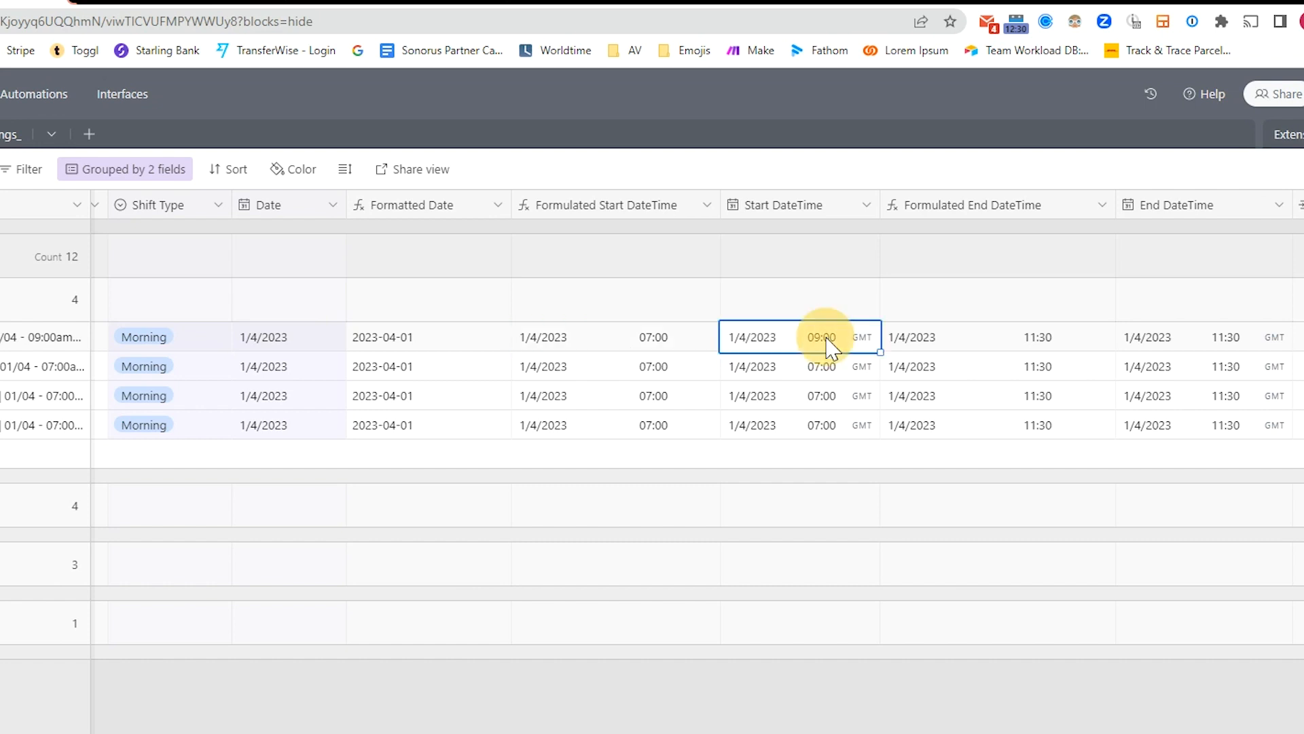
scroll(812, 367, right, 3)
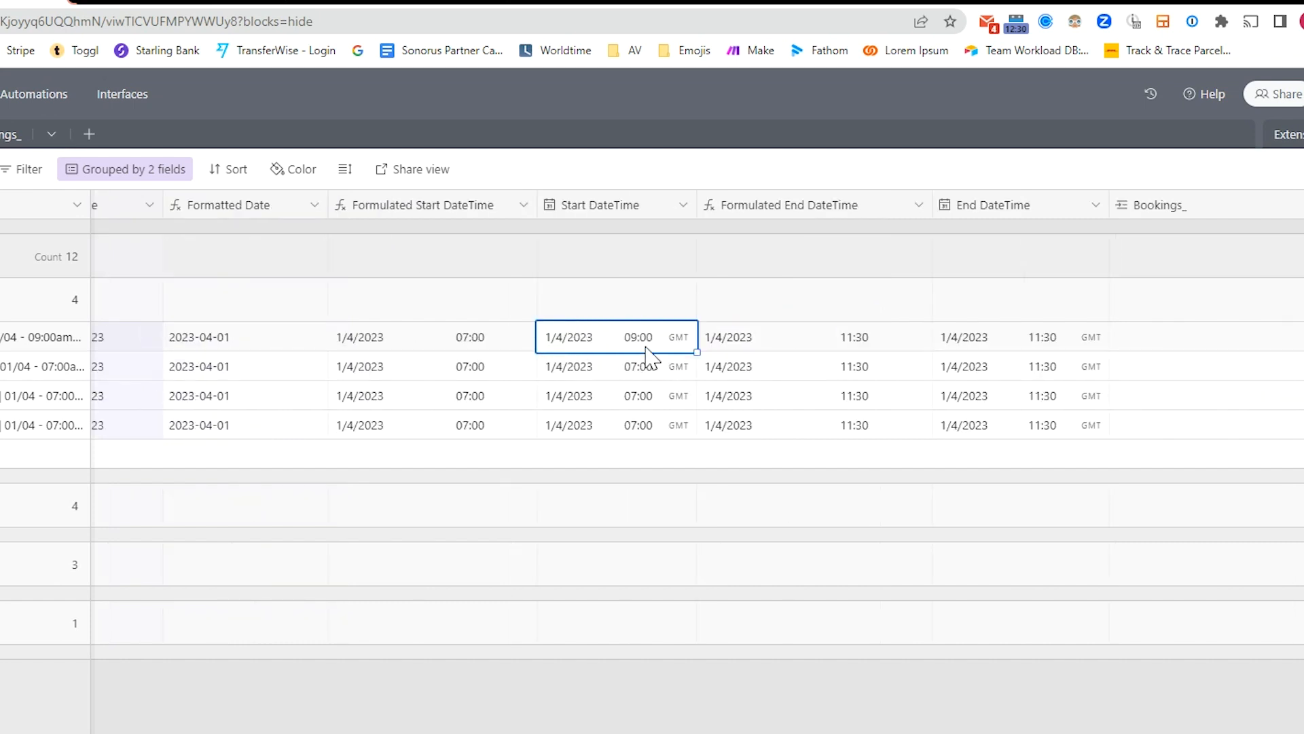
click(495, 338)
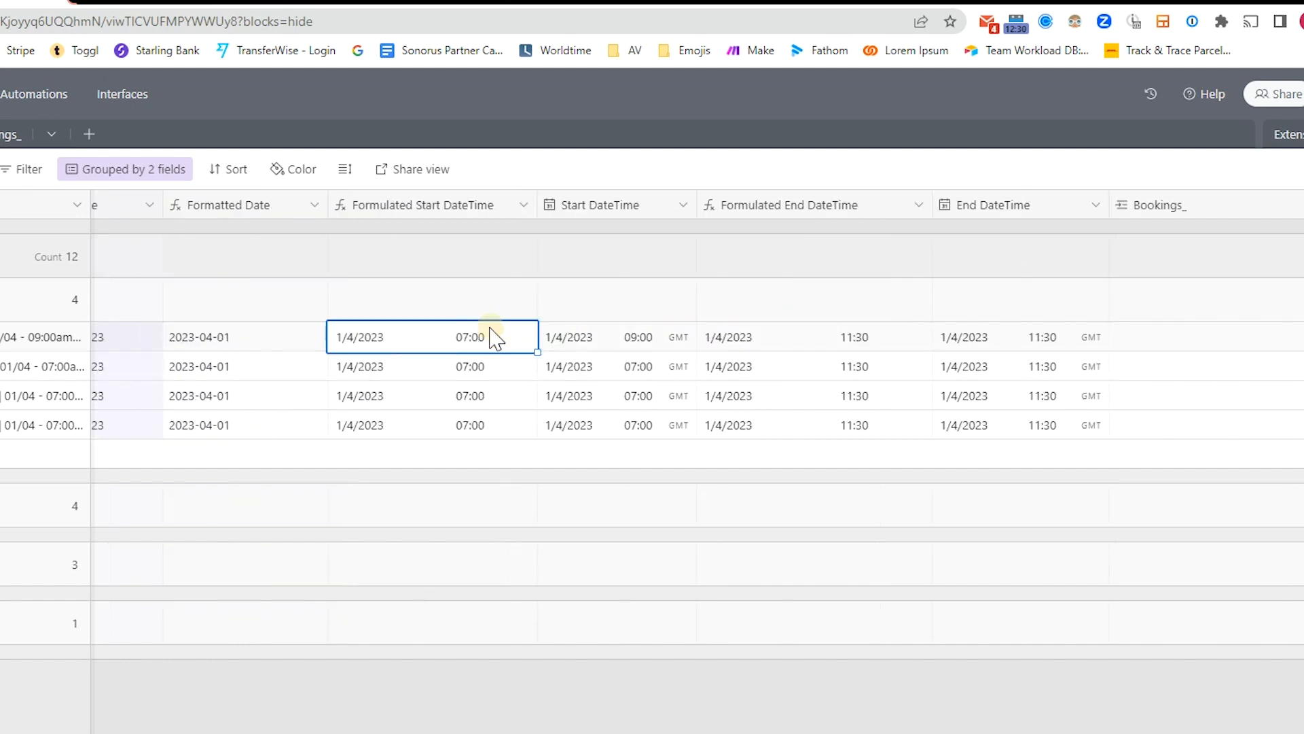
drag(421, 353, 437, 437)
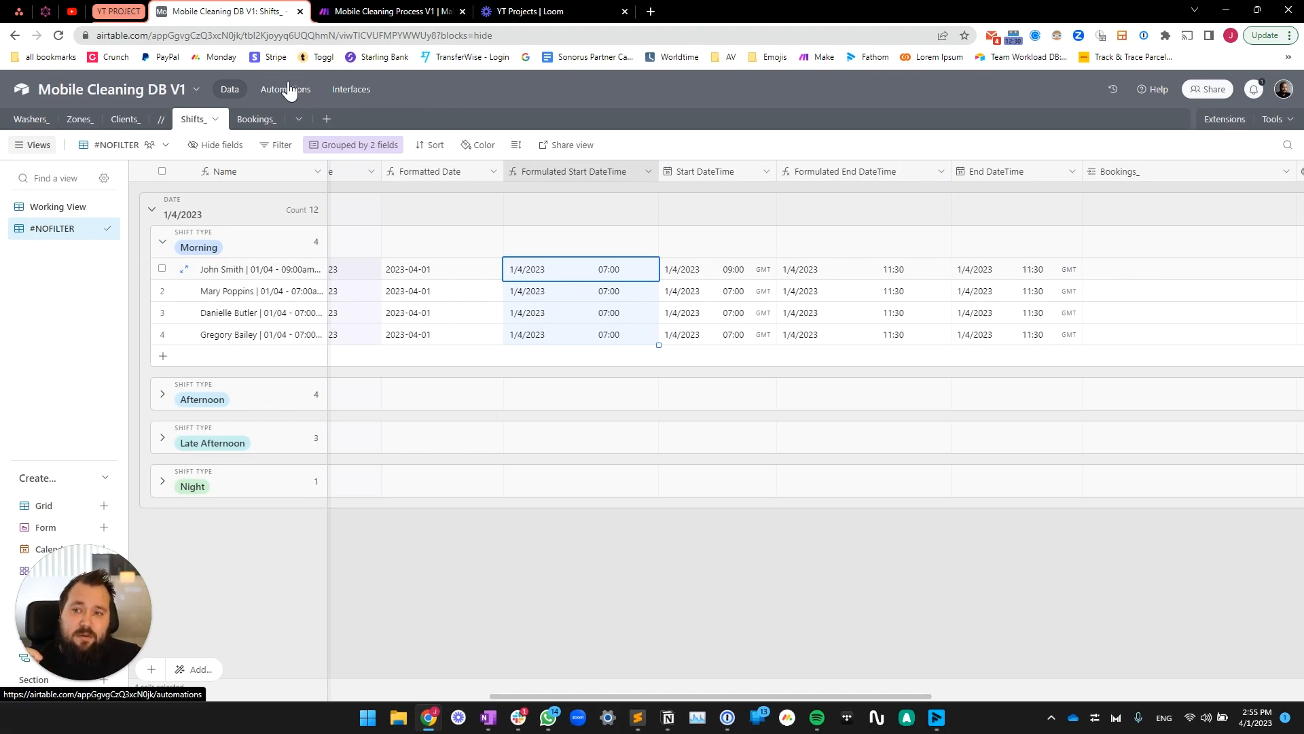
click(693, 270)
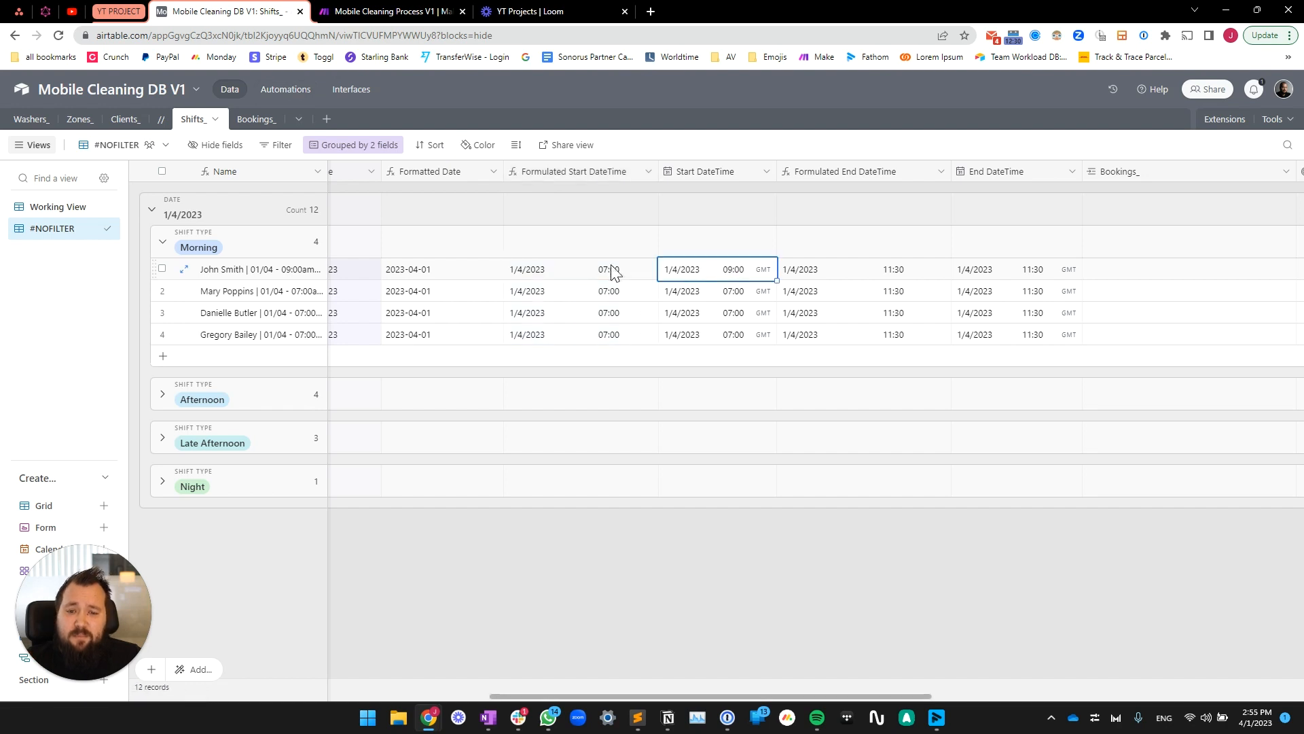
click(588, 271)
click(755, 274)
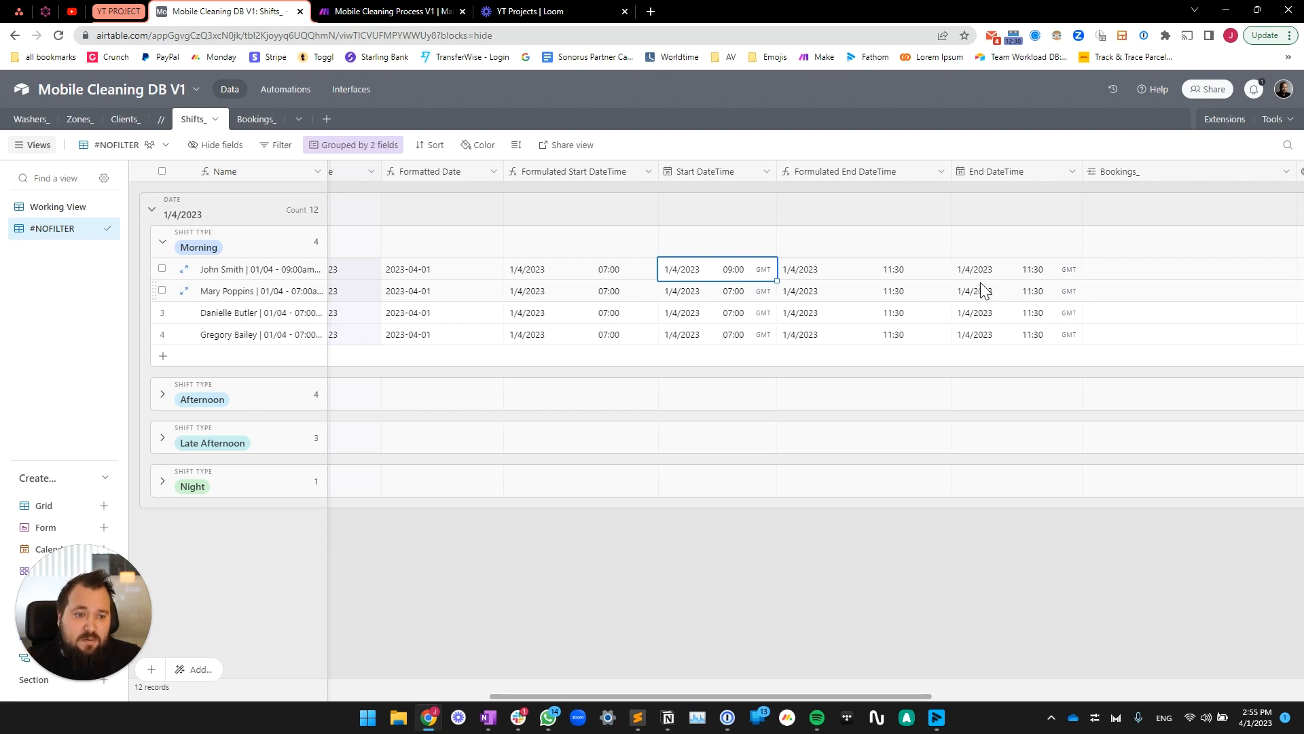
Highlight the morning shifts' Bookings_ cells, and inspect the Times Booked rollup settings without saving.
scroll(922, 381, right, 5)
drag(800, 273, 806, 333)
scroll(653, 166, right, 4)
double_click(653, 172)
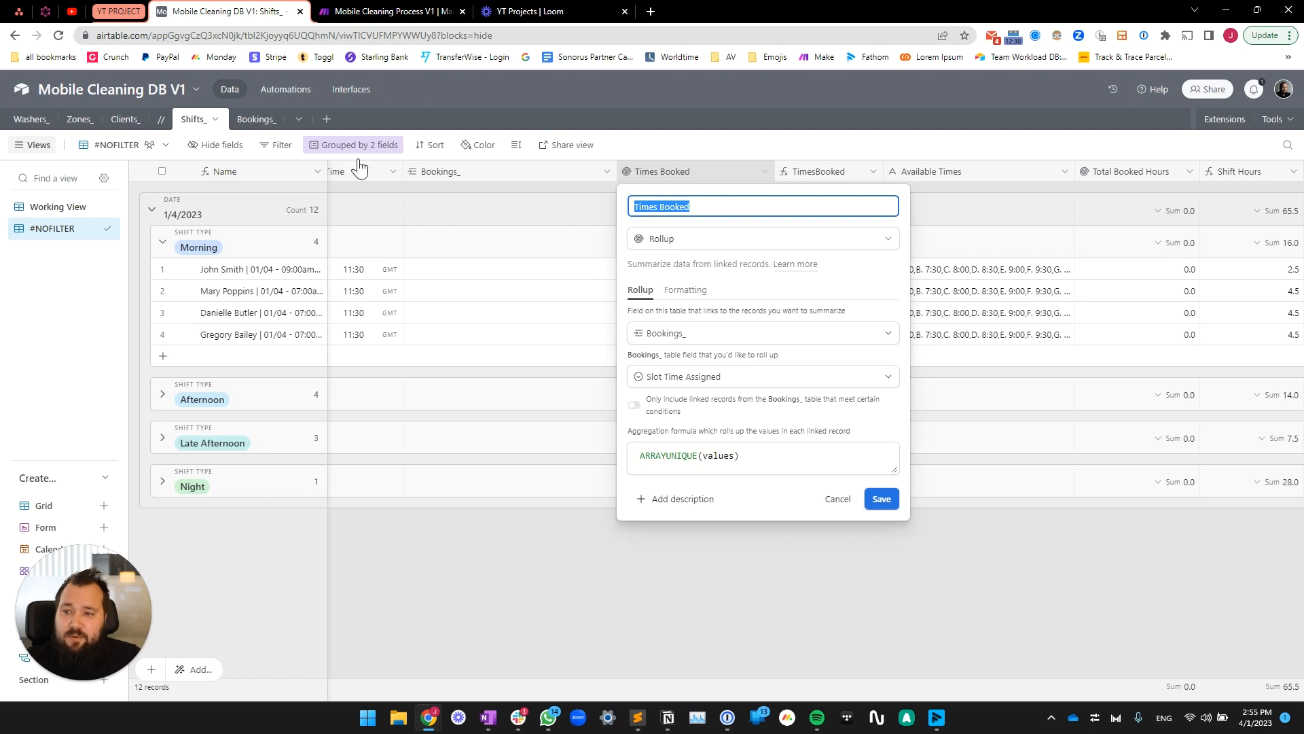
click(569, 582)
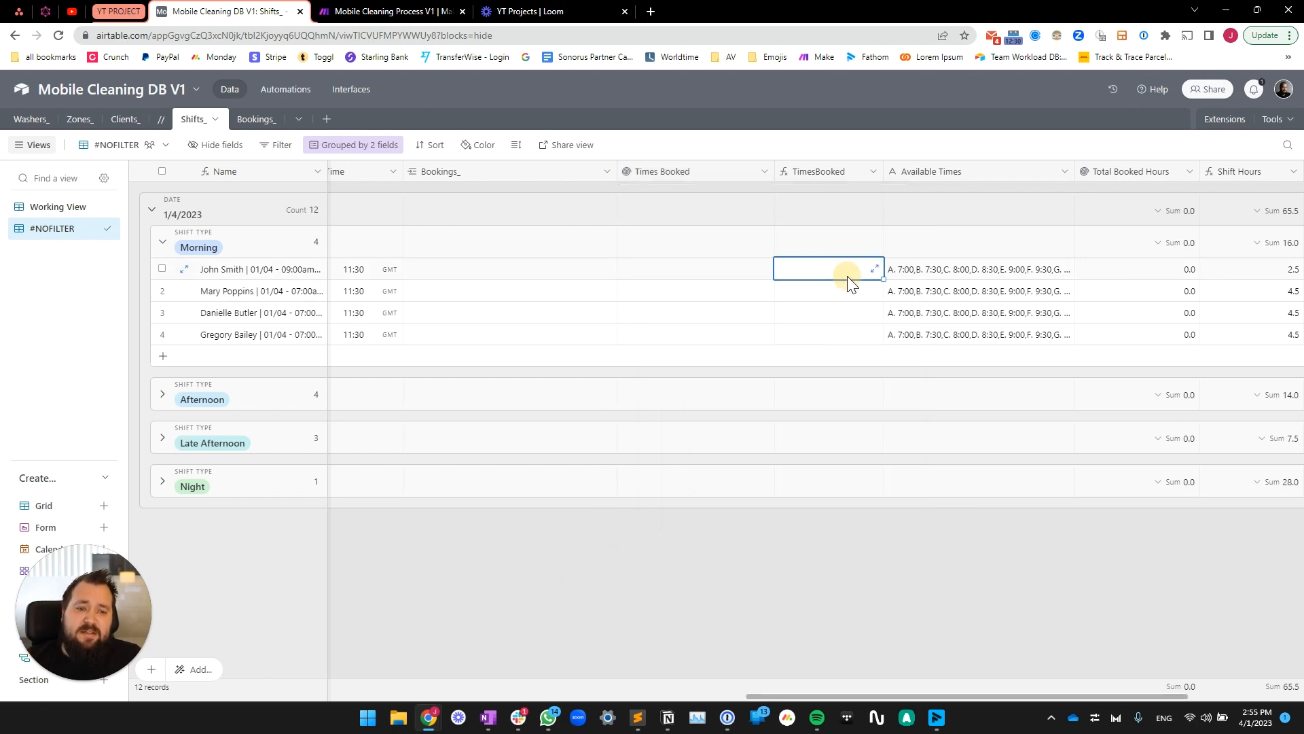
Examine the TimesBooked field's formula ARRAYUNIQUE({Times Booked}), and close its settings without changes.
double_click(841, 175)
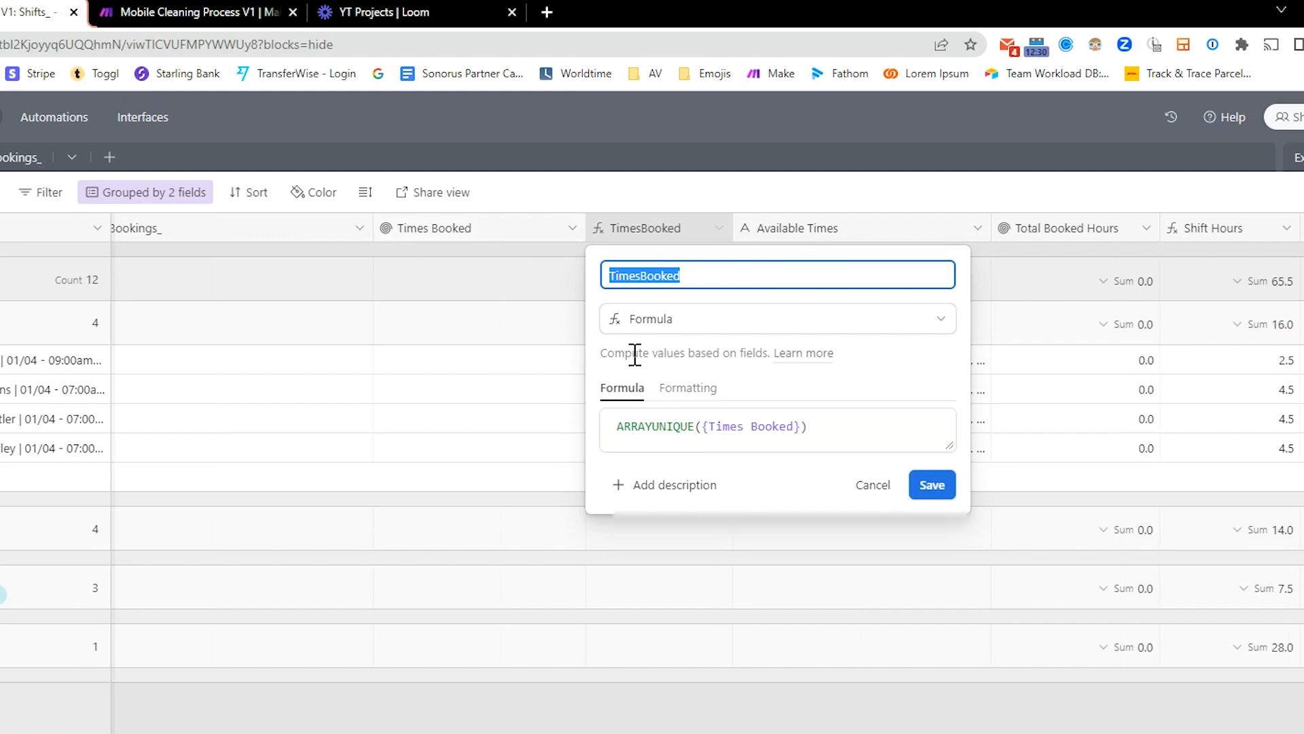
drag(618, 427, 810, 427)
click(788, 645)
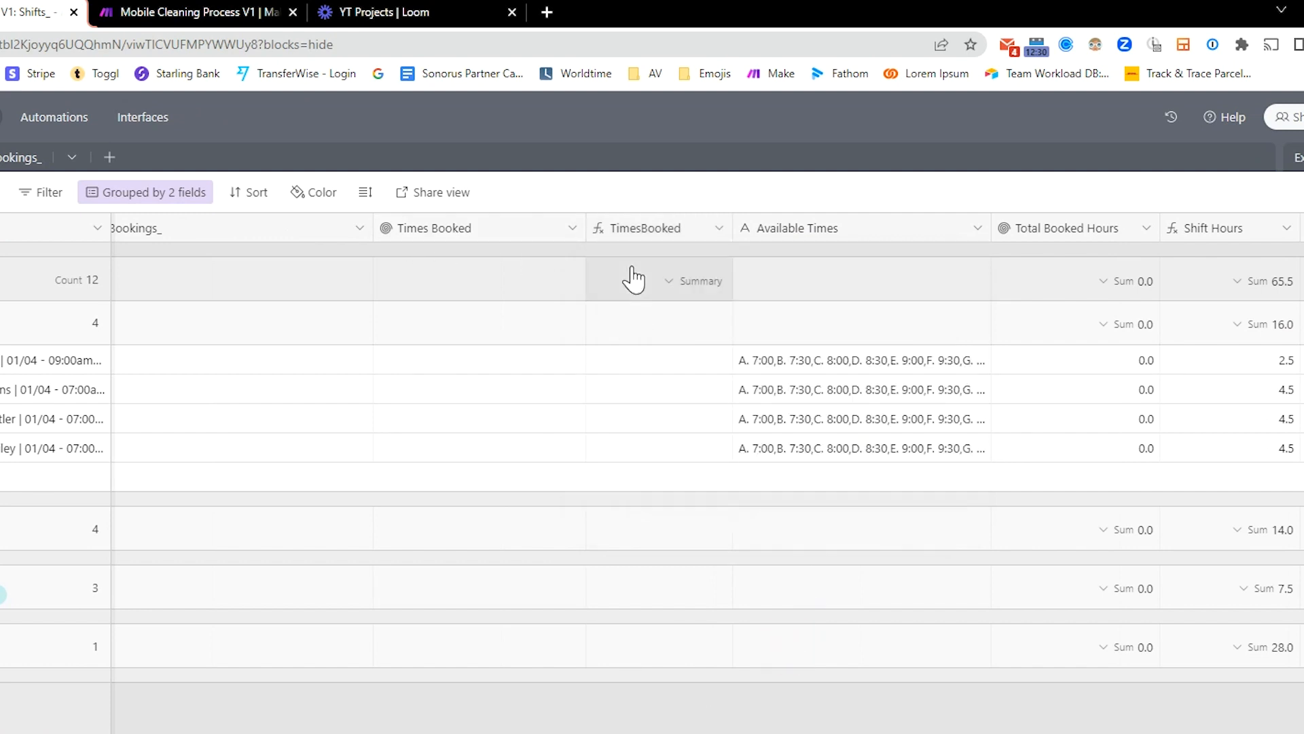
Highlight the morning shifts' Available Times values and look through the individual rows.
scroll(500, 399, right, 4)
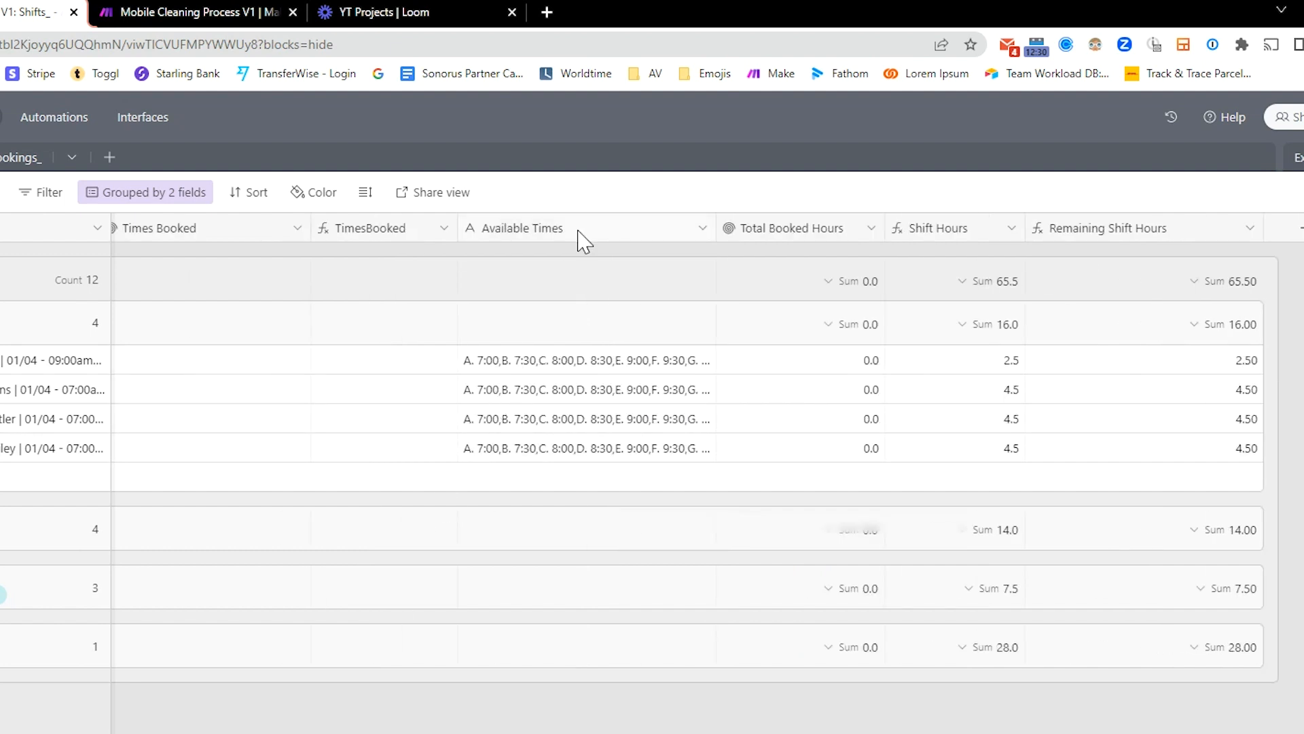
drag(583, 367, 582, 442)
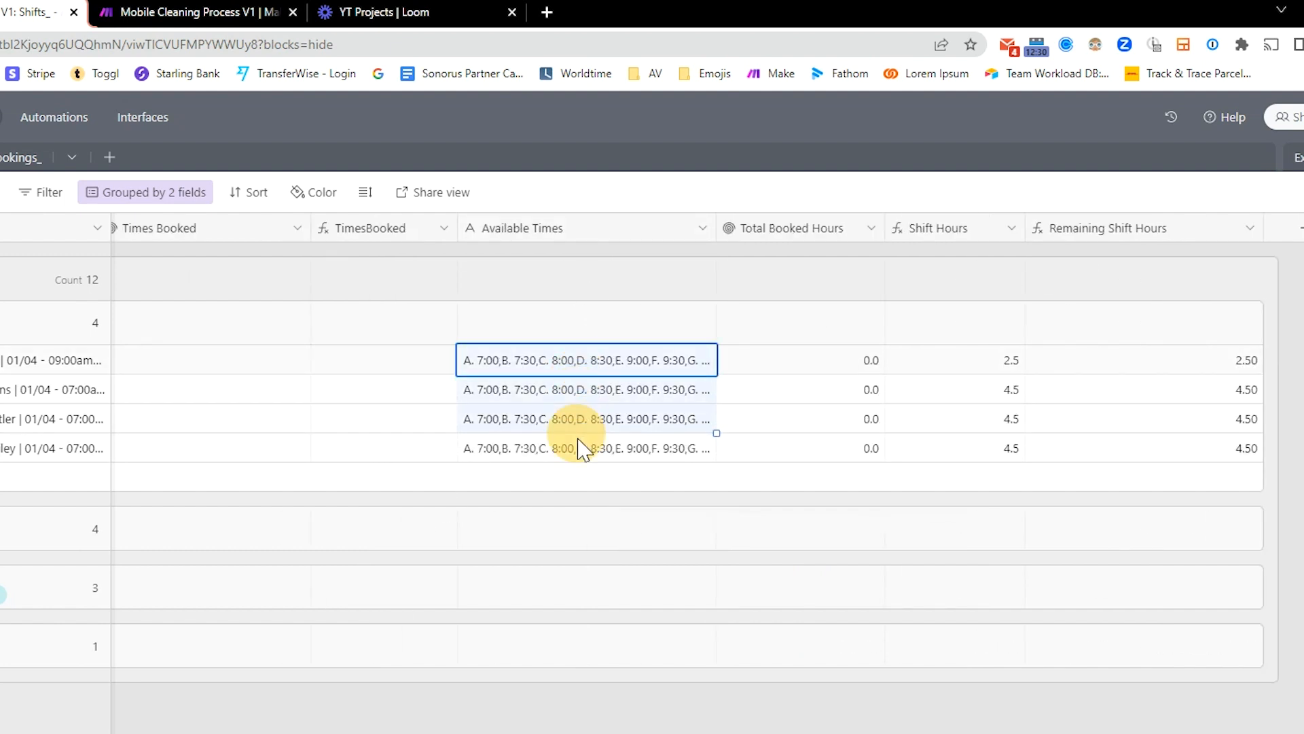
click(655, 360)
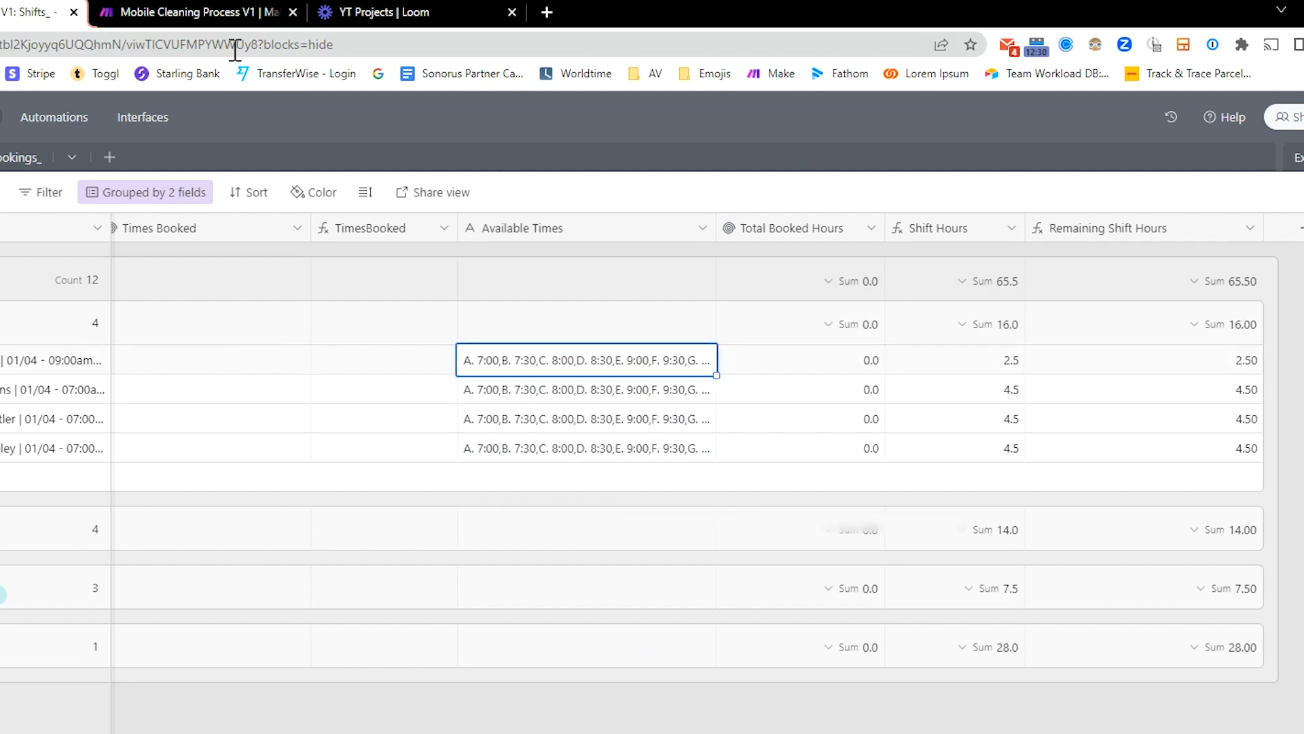
click(570, 399)
click(596, 421)
click(609, 360)
Inspect the Total Booked Hours rollup of Hours Required with SUM(values), leave it unchanged, and highlight the morning shifts' totals.
click(771, 398)
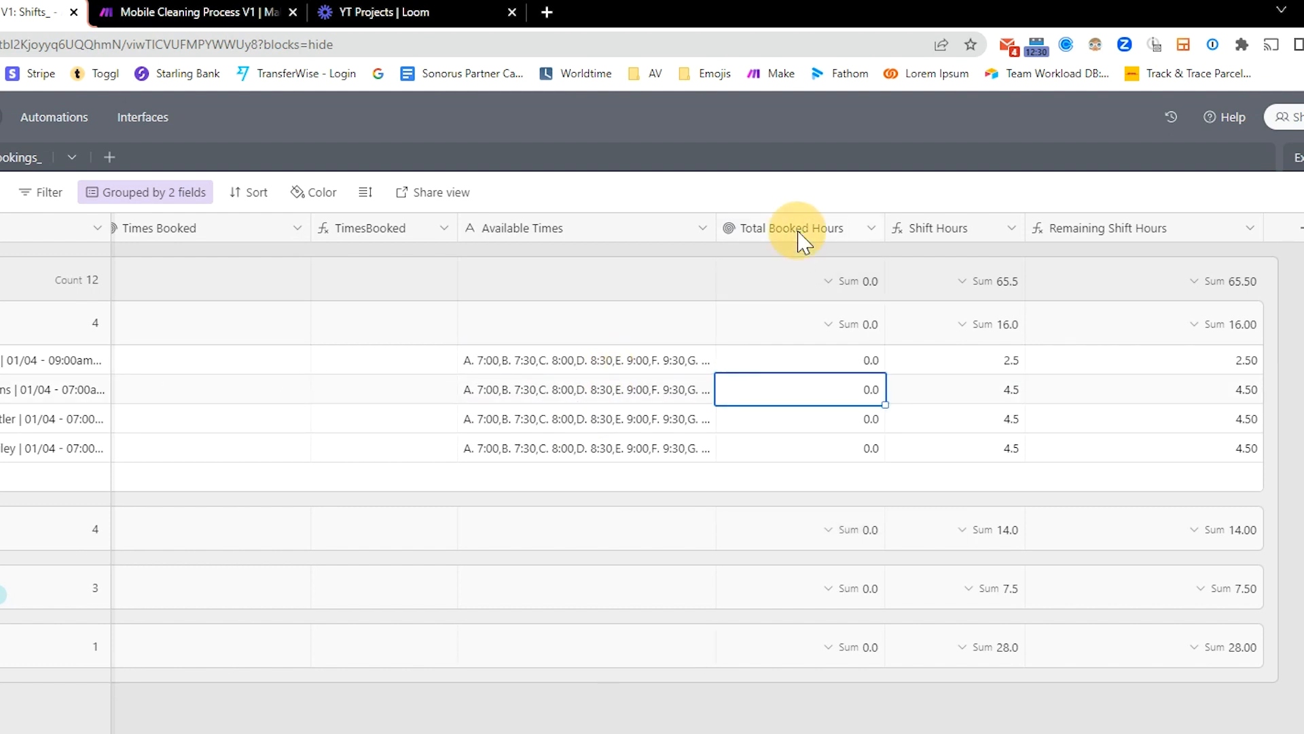
double_click(800, 231)
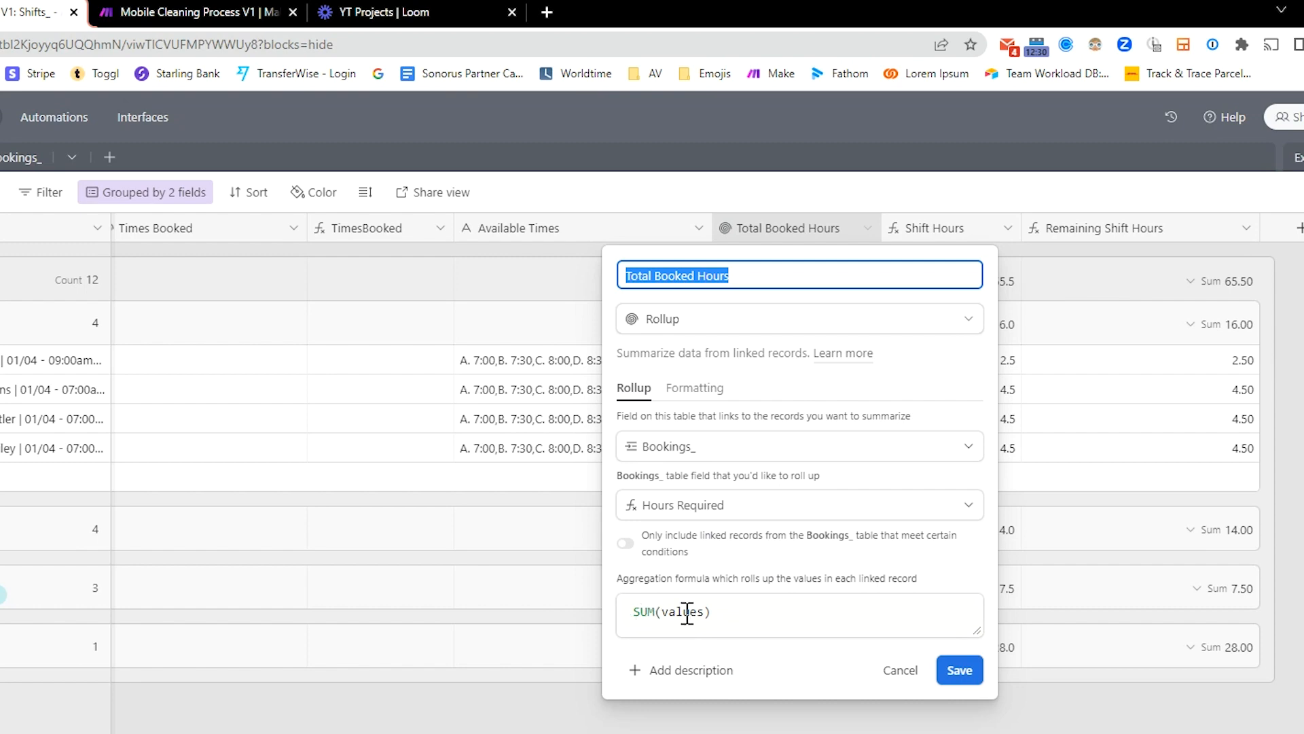
key(Escape)
click(841, 397)
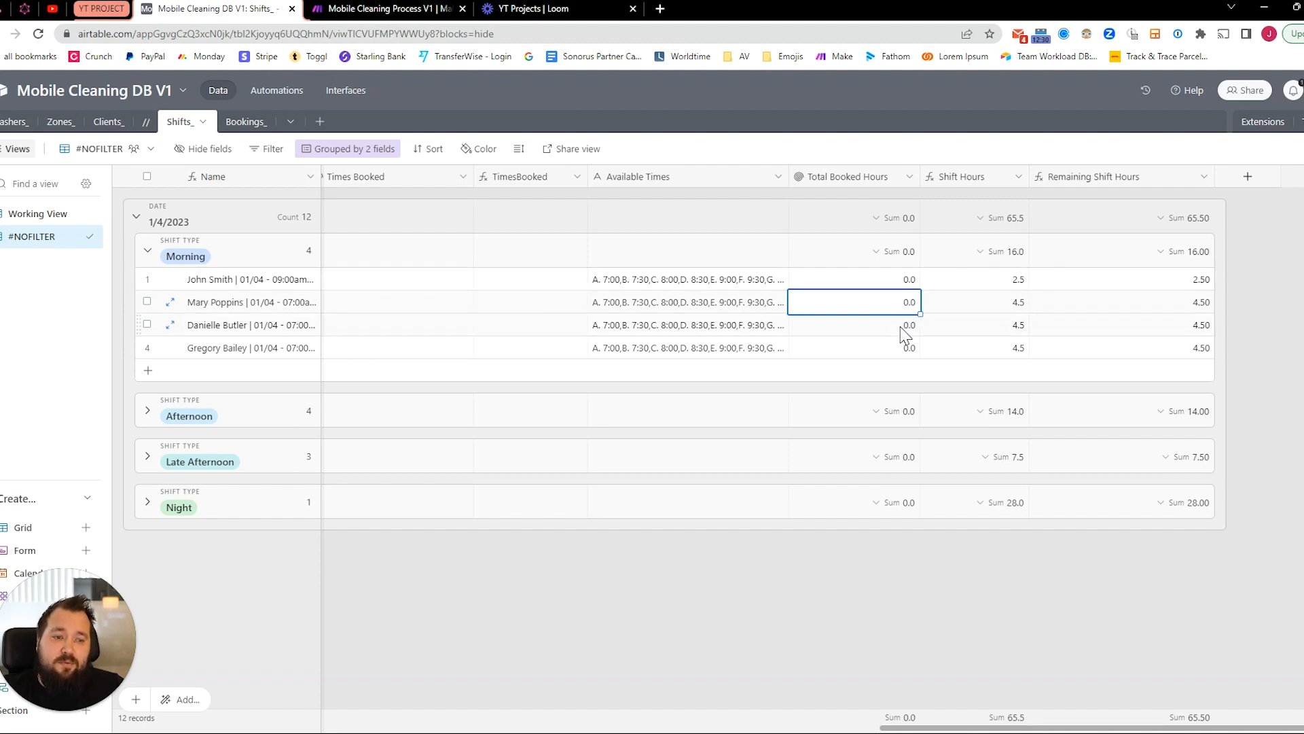
drag(906, 350, 906, 288)
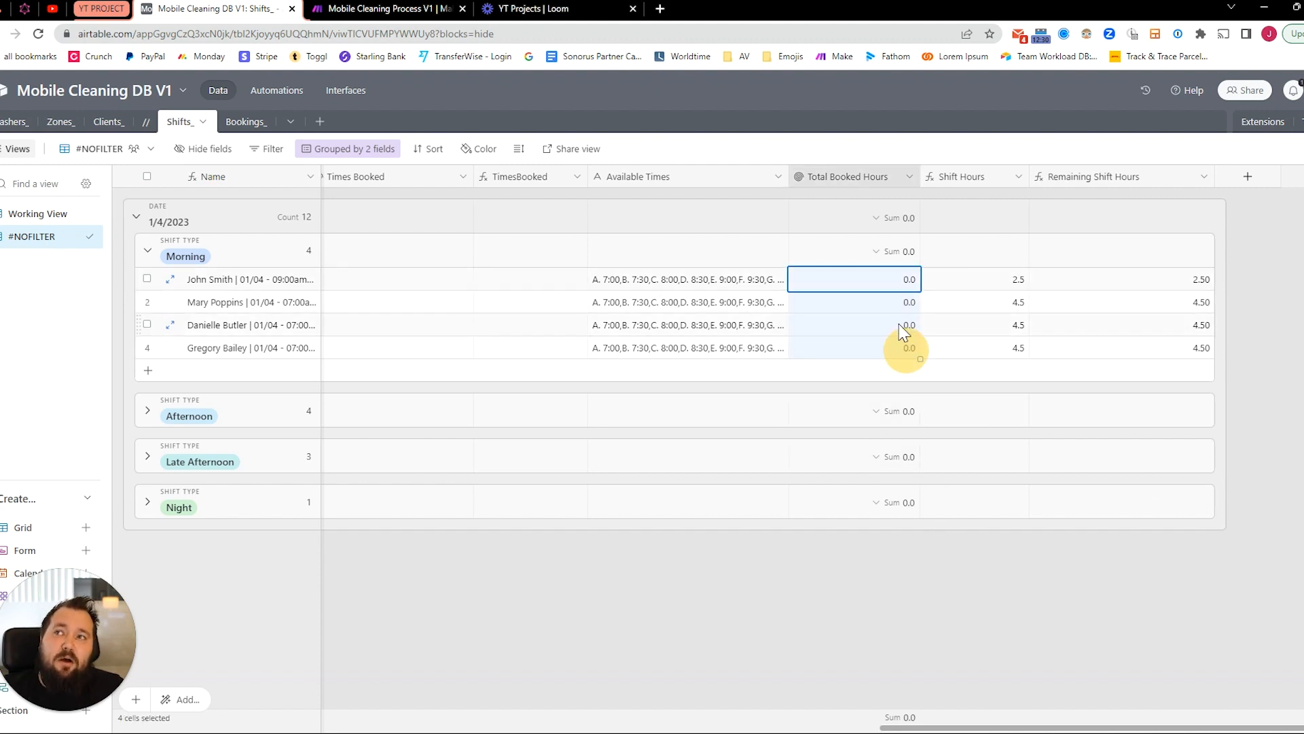
click(904, 304)
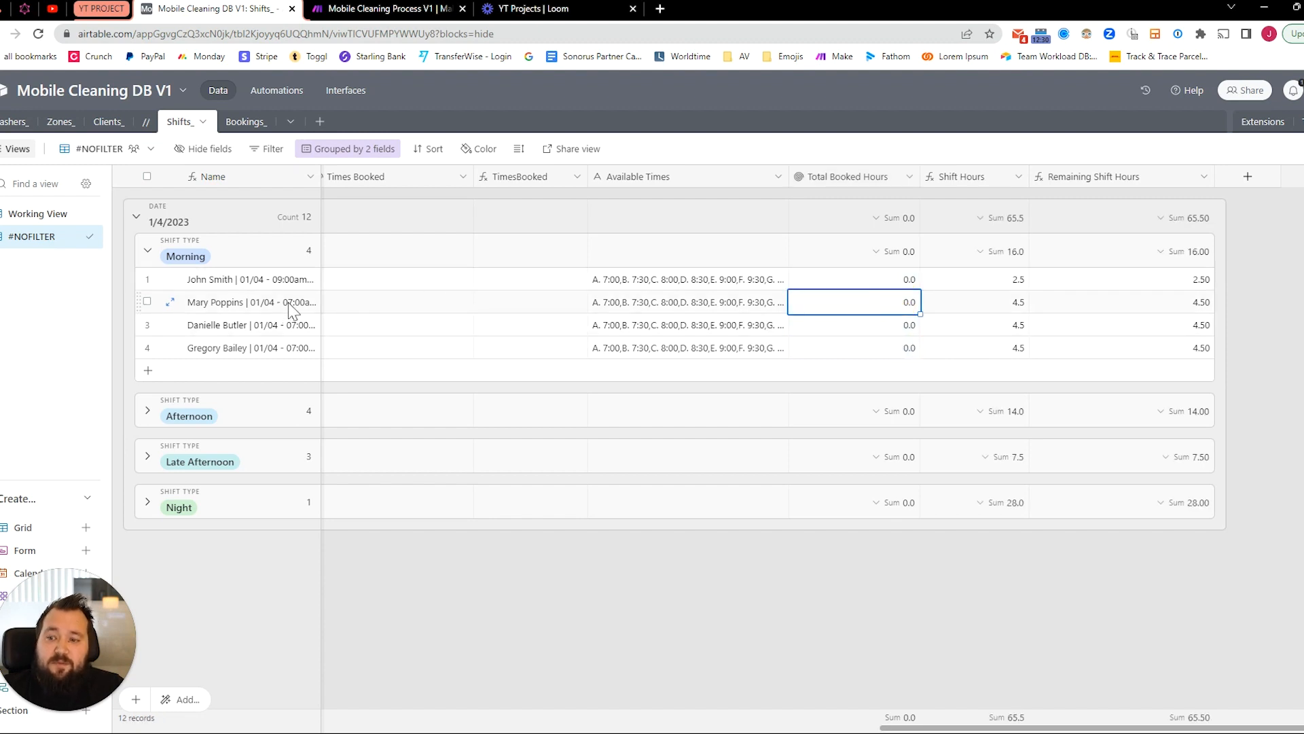
Look through the Shift Hours values of the second, third and fourth morning shifts.
click(989, 304)
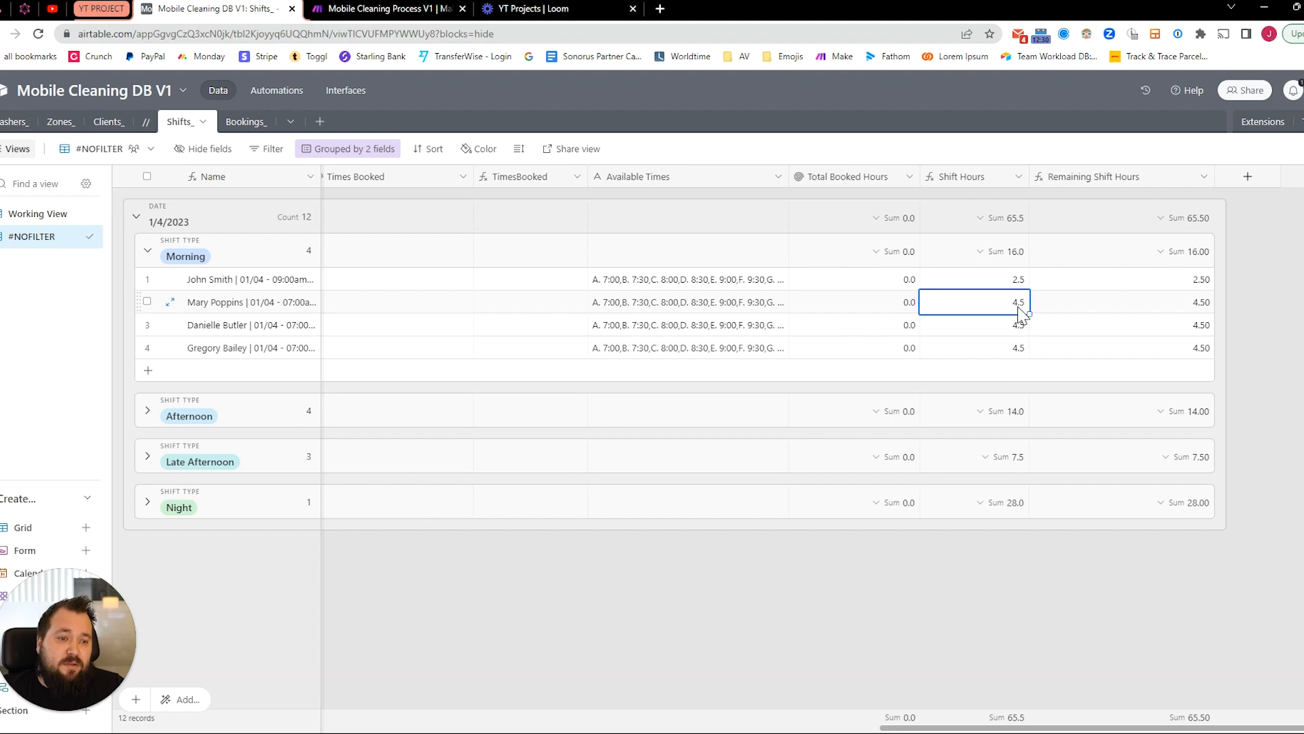
click(1008, 328)
click(1015, 301)
click(1011, 326)
click(1010, 351)
click(1016, 302)
click(1019, 301)
Check the first morning shift's Start DateTime against its Shift Hours, and compare those hours with the other morning shifts.
scroll(883, 302, left, 10)
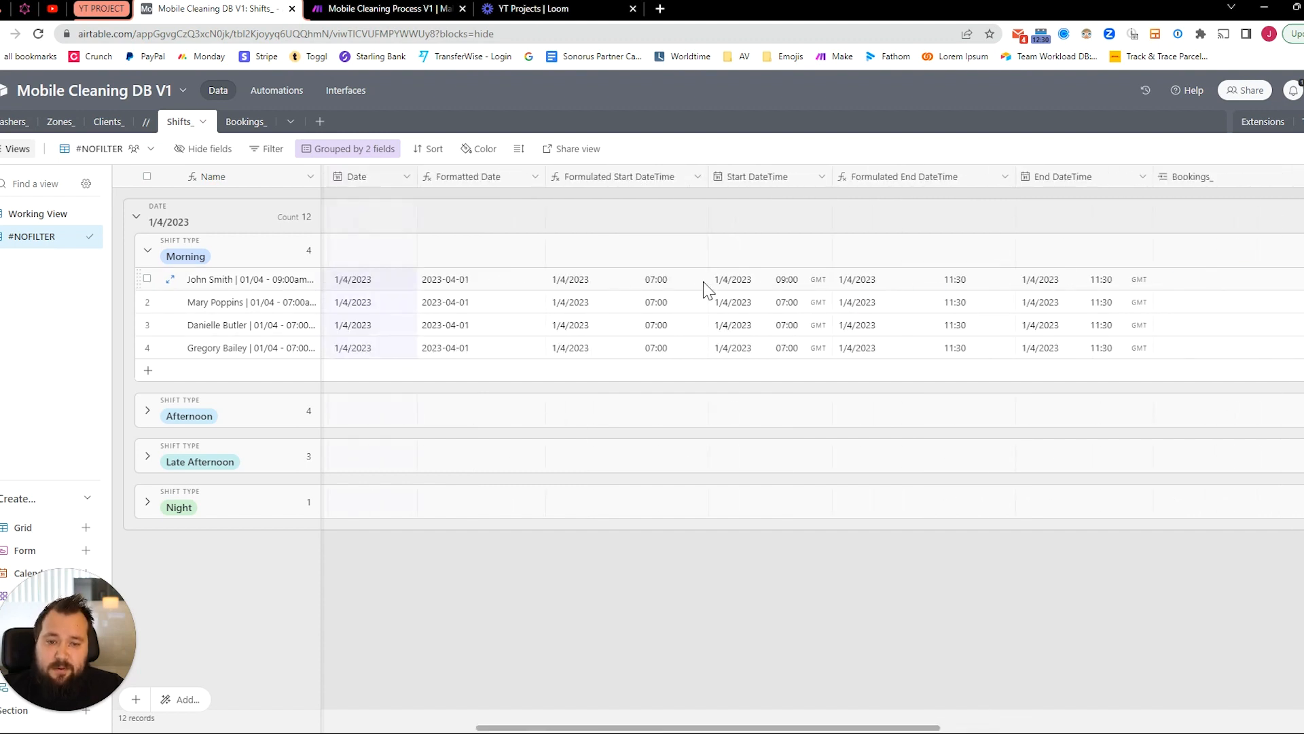
click(785, 290)
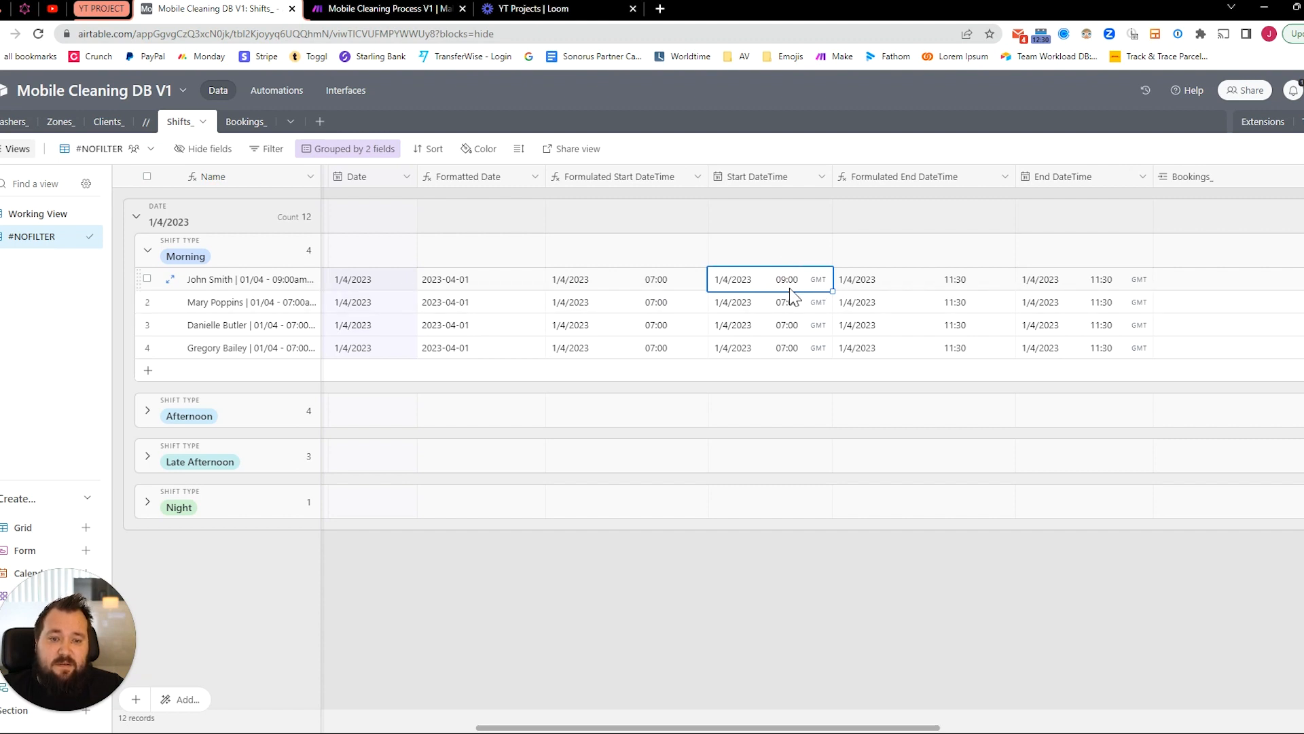
scroll(792, 296, right, 10)
click(1012, 279)
click(1014, 302)
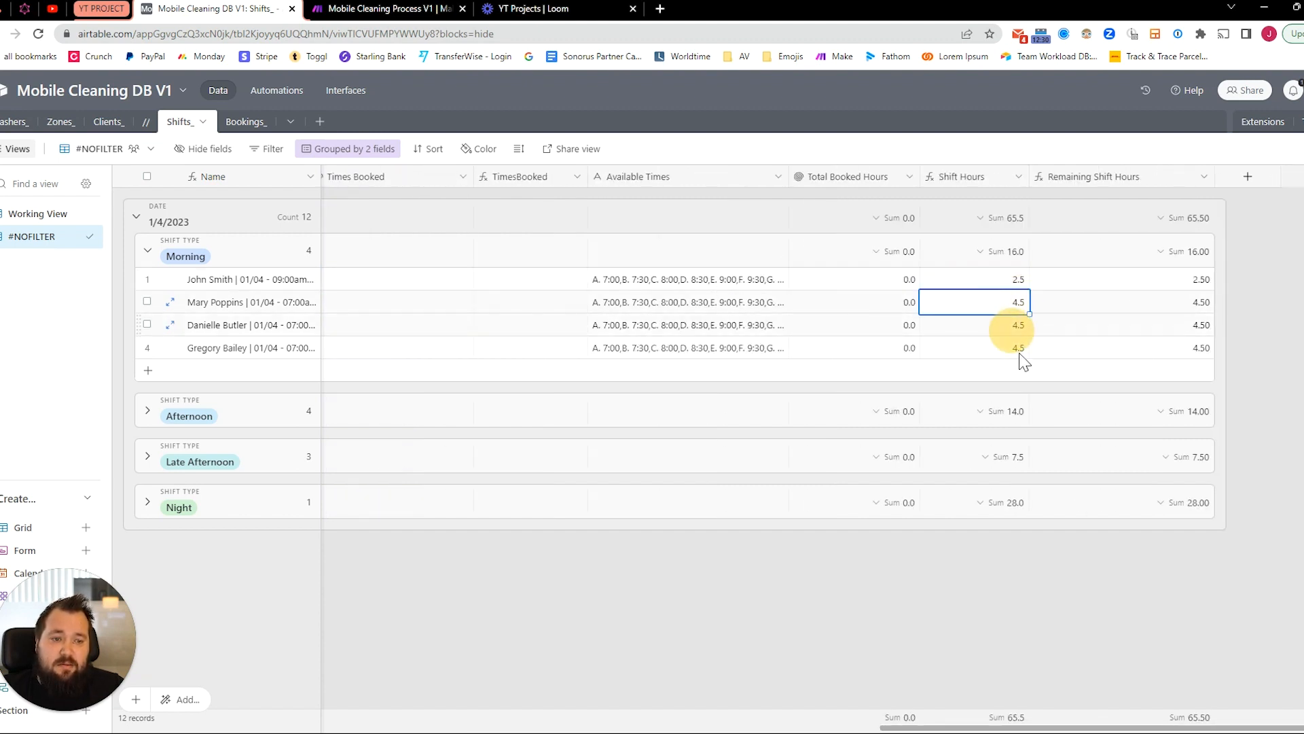
Highlight the second to fourth morning shifts' Shift Hours, and inspect the Remaining Shift Hours formula without changing it.
shift+click(1017, 347)
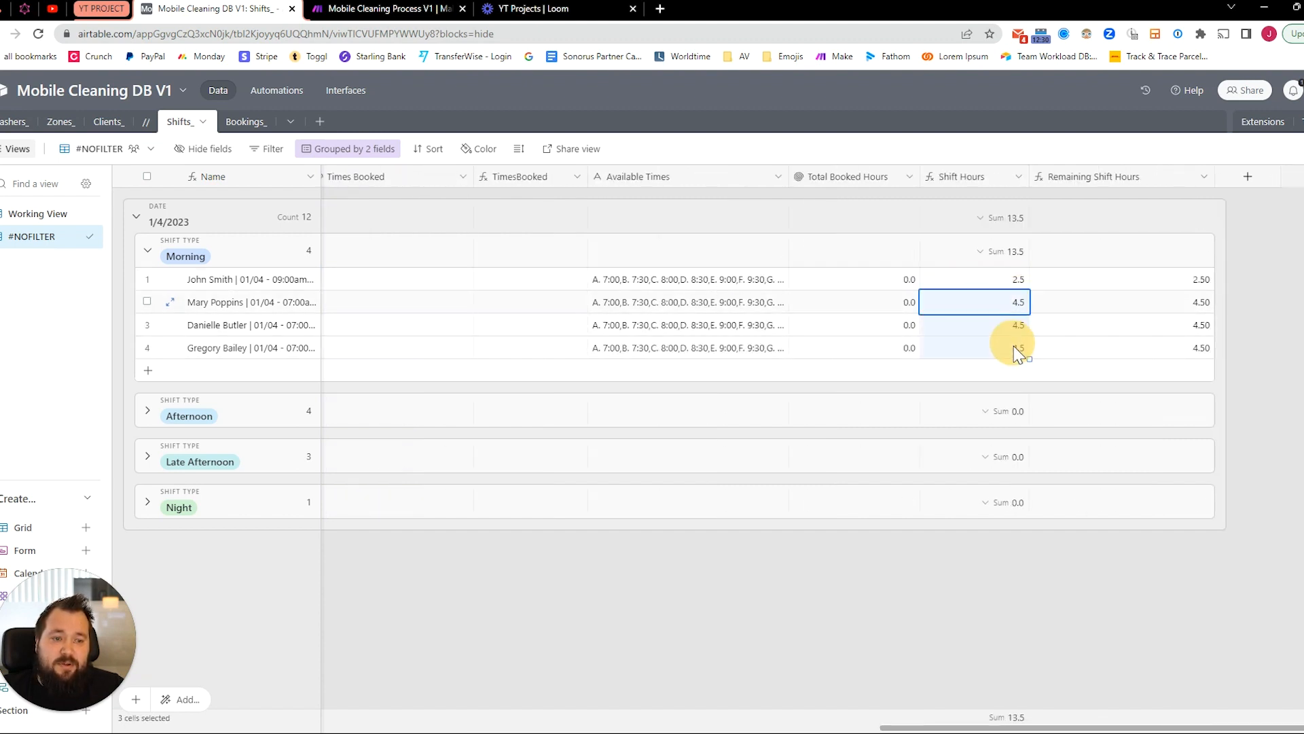
click(1022, 593)
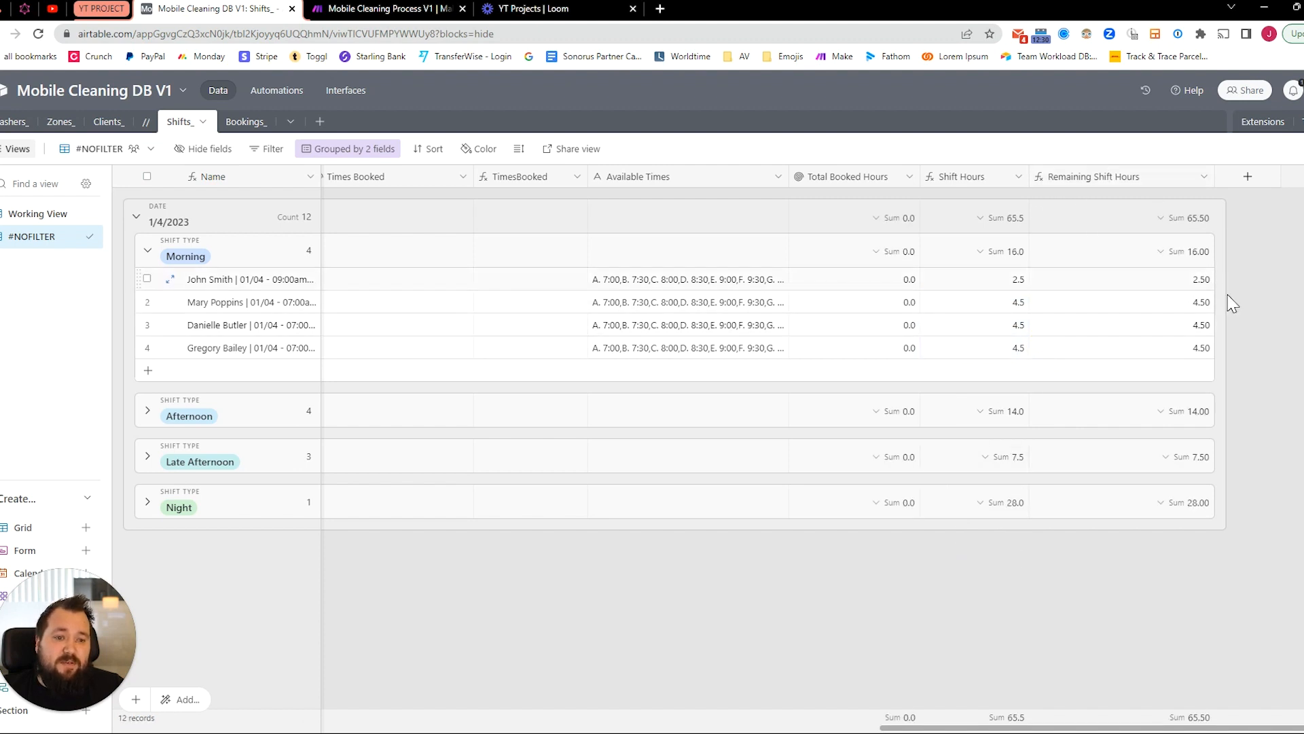
double_click(1094, 178)
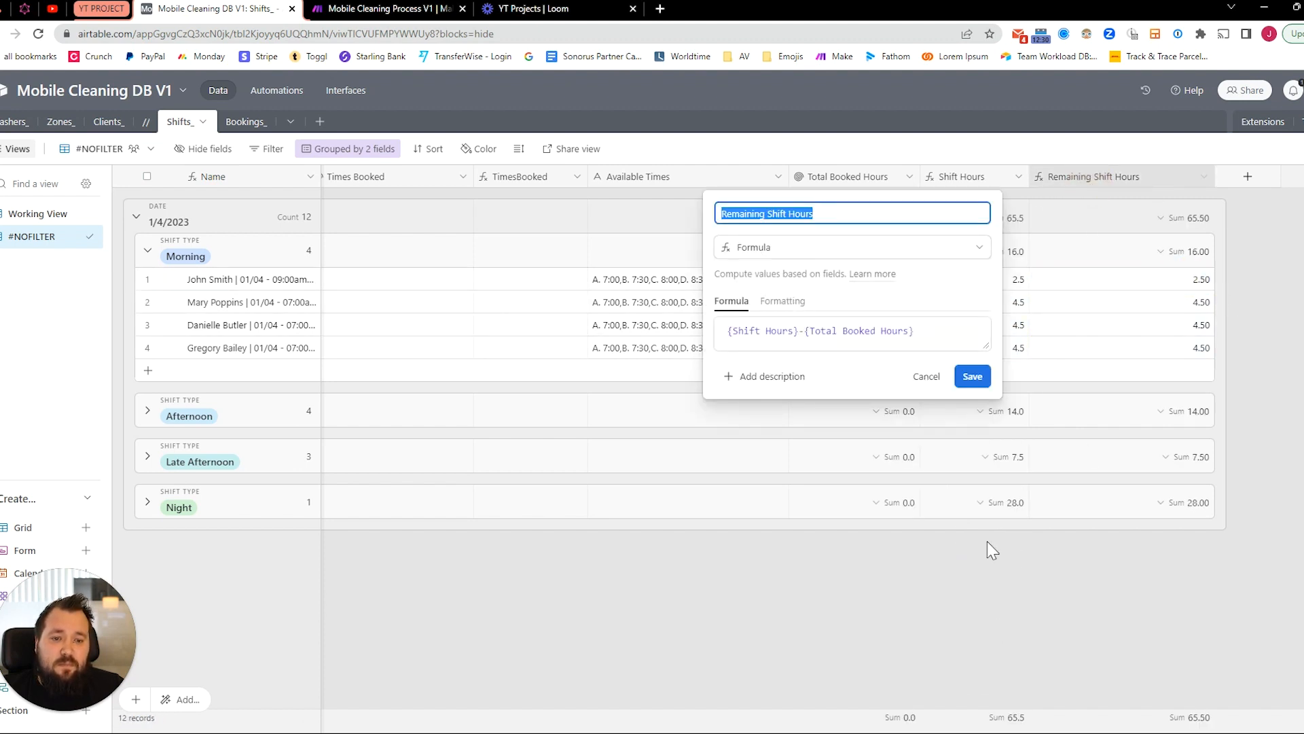
click(913, 561)
Inspect the Shift Hours DATETIME_DIFF formula, highlight its division by 60, and leave the formula unchanged.
double_click(965, 178)
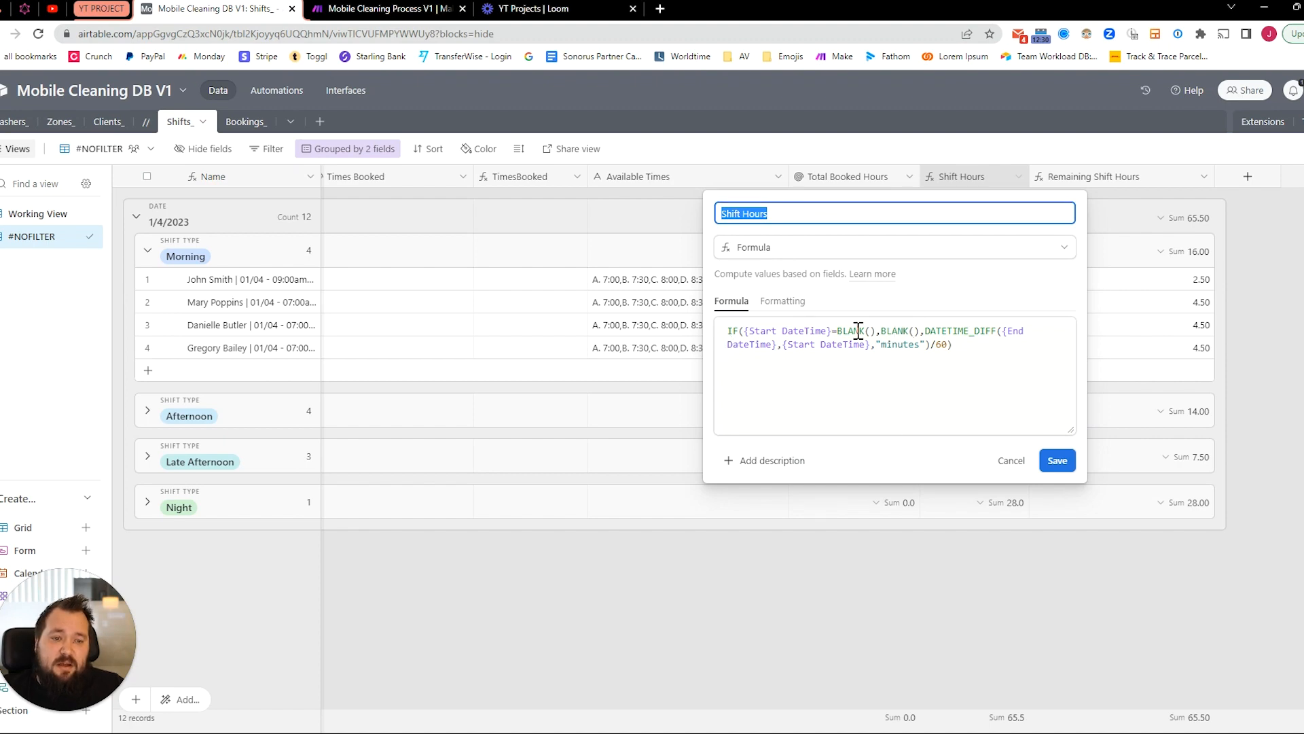
click(902, 332)
click(976, 407)
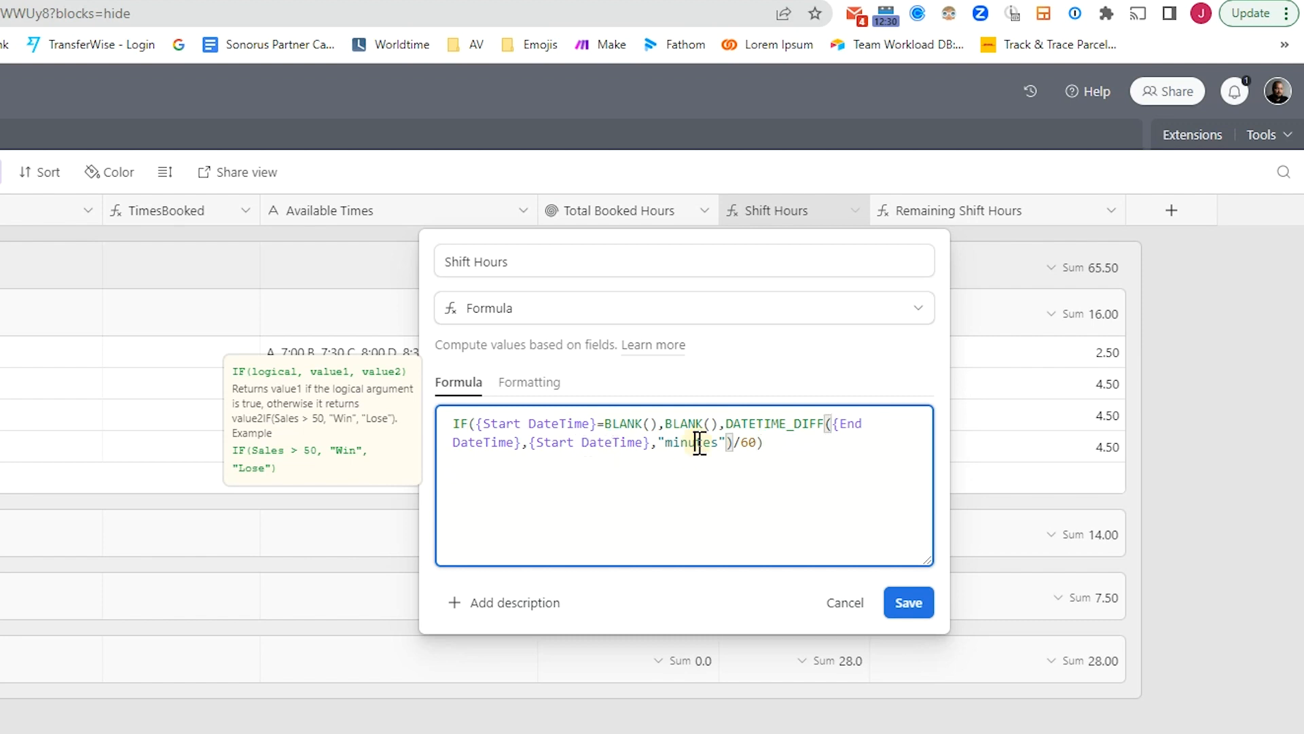
click(733, 447)
drag(735, 447, 752, 447)
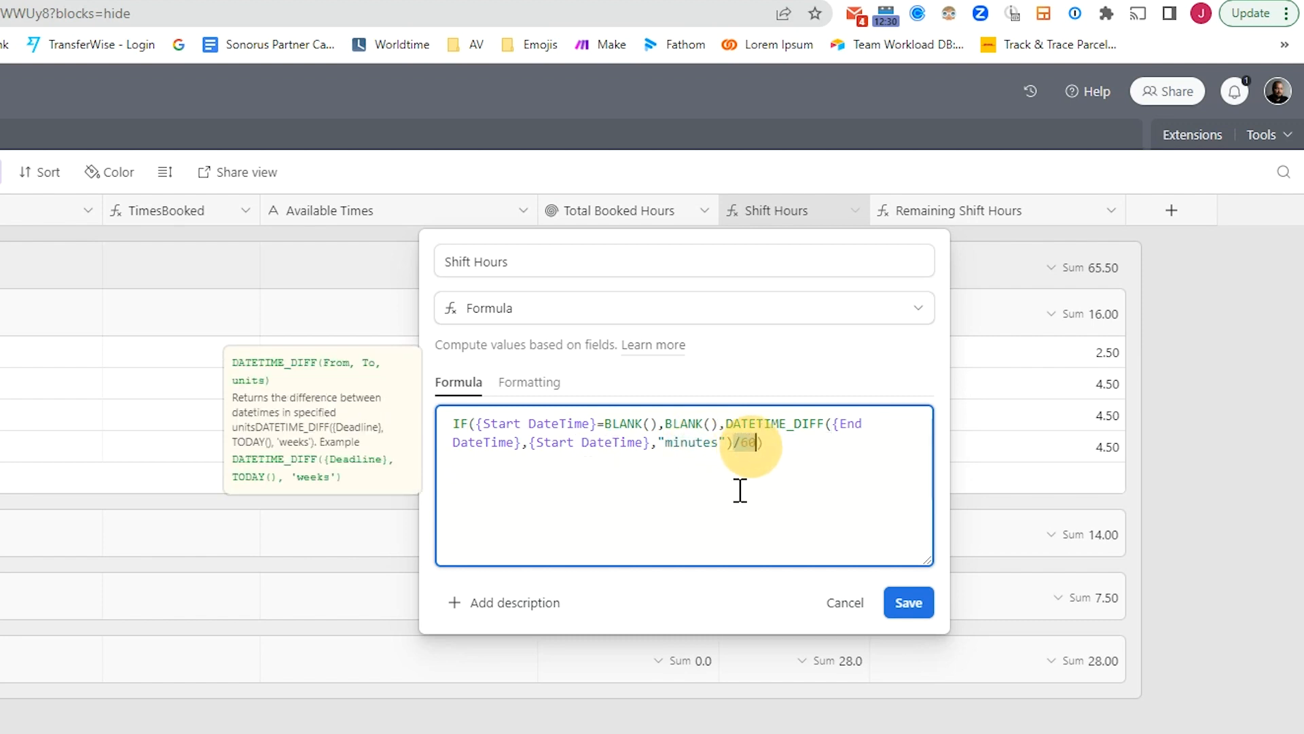
key(Escape)
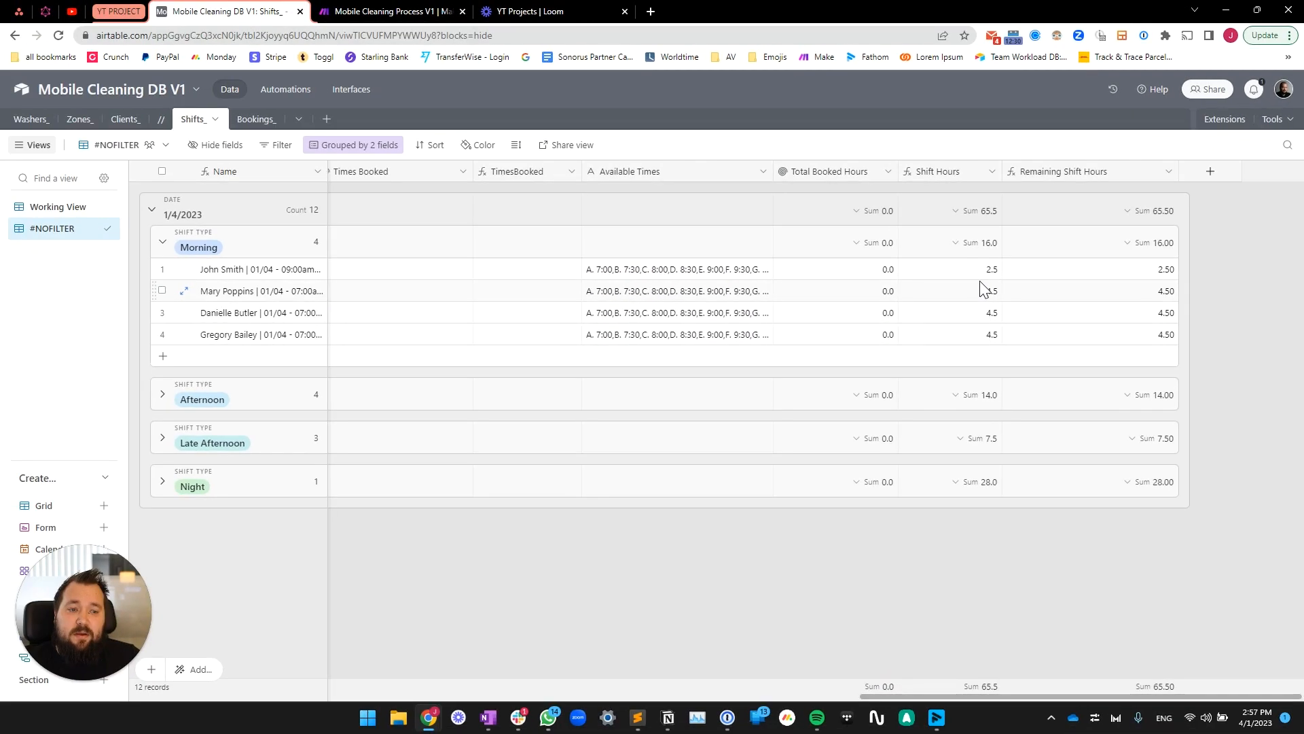
Highlight all four morning shifts' Shift Hours and check the field's number format and precision.
drag(841, 353, 862, 668)
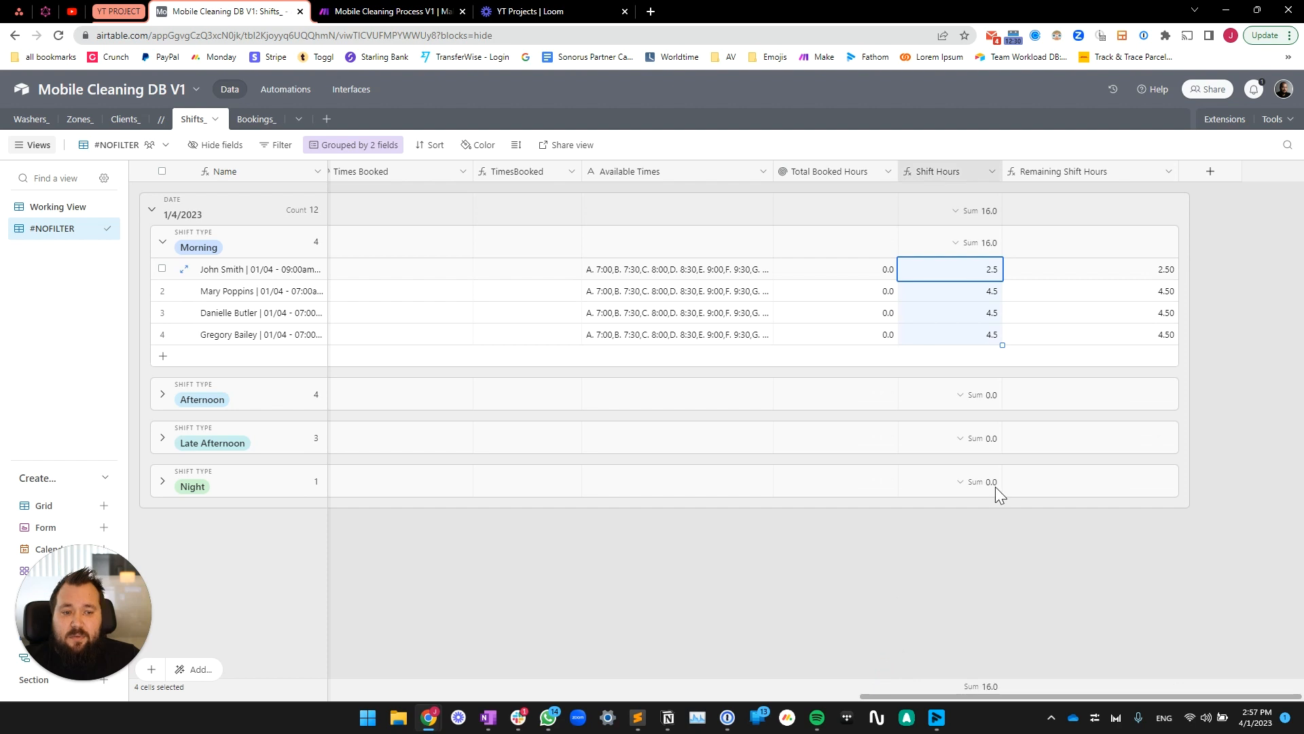
click(981, 545)
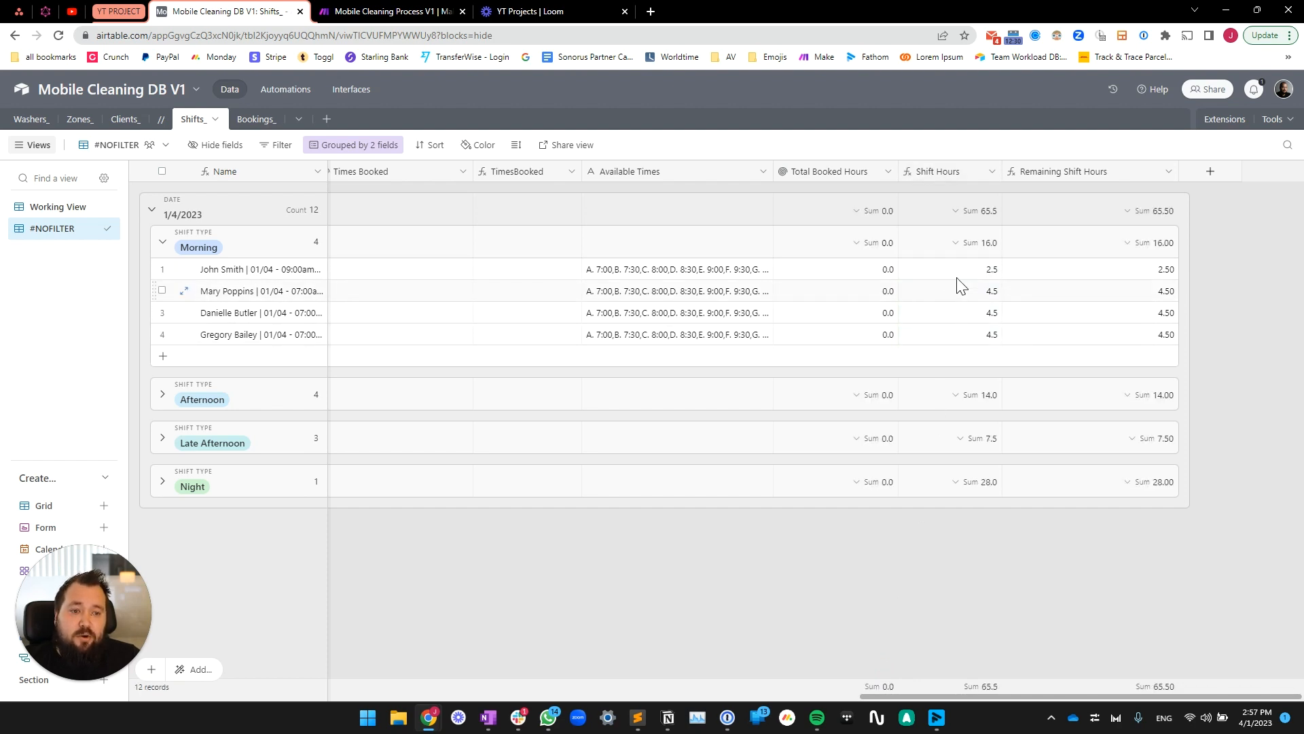
double_click(964, 171)
click(783, 291)
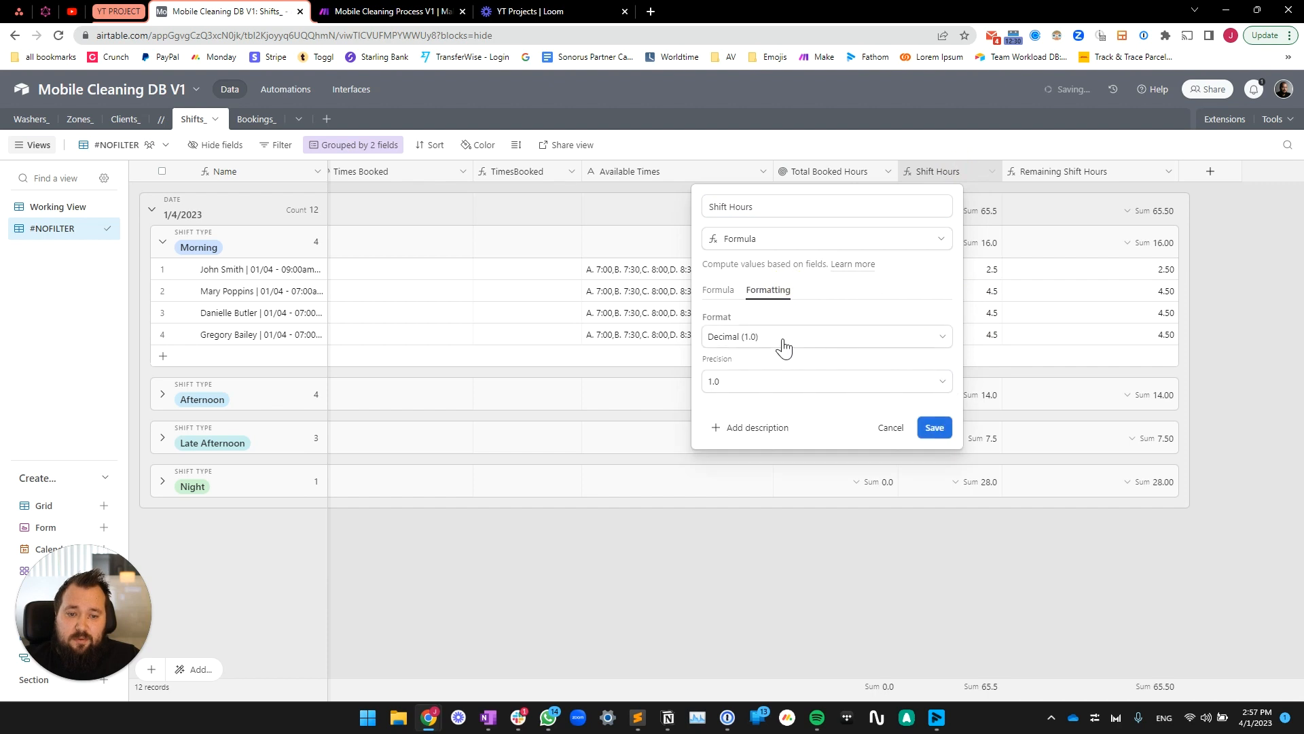
click(848, 592)
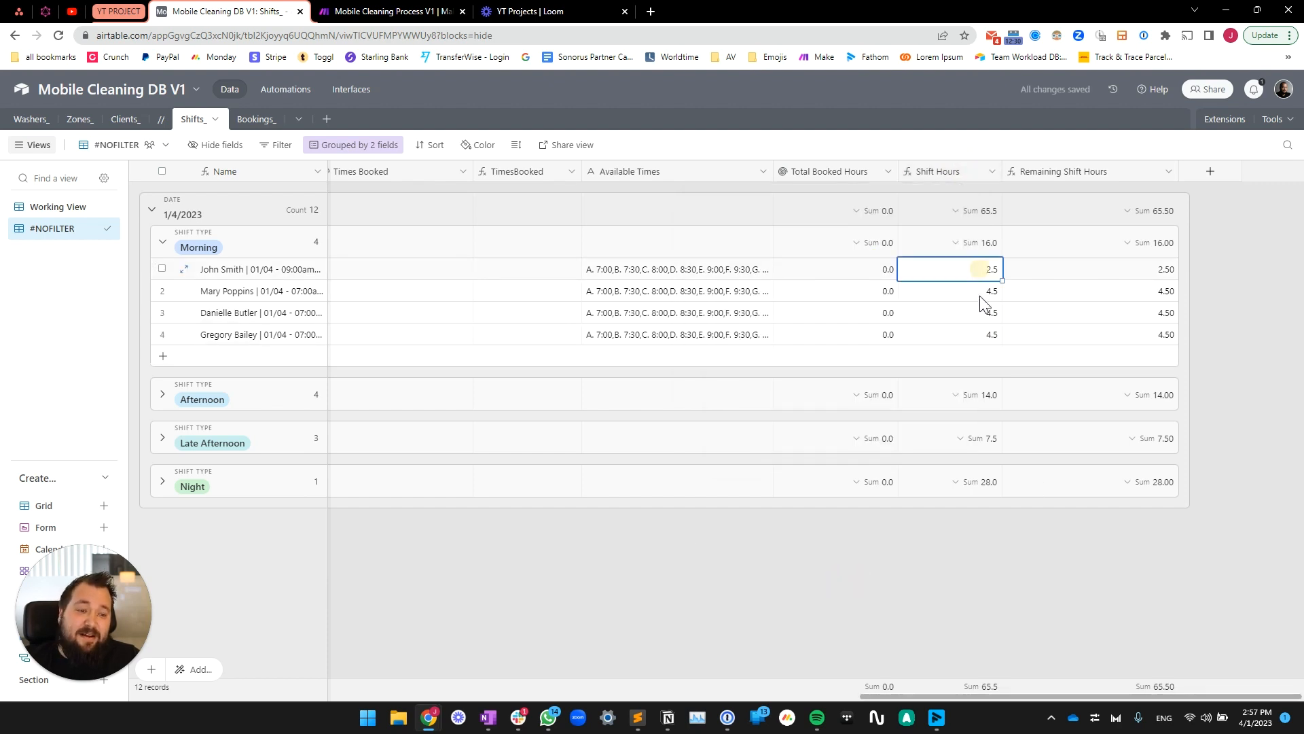
Examine the {Shift Hours}-{Total Booked Hours} formula of Remaining Shift Hours, and highlight the morning shifts' values in that field.
double_click(1091, 170)
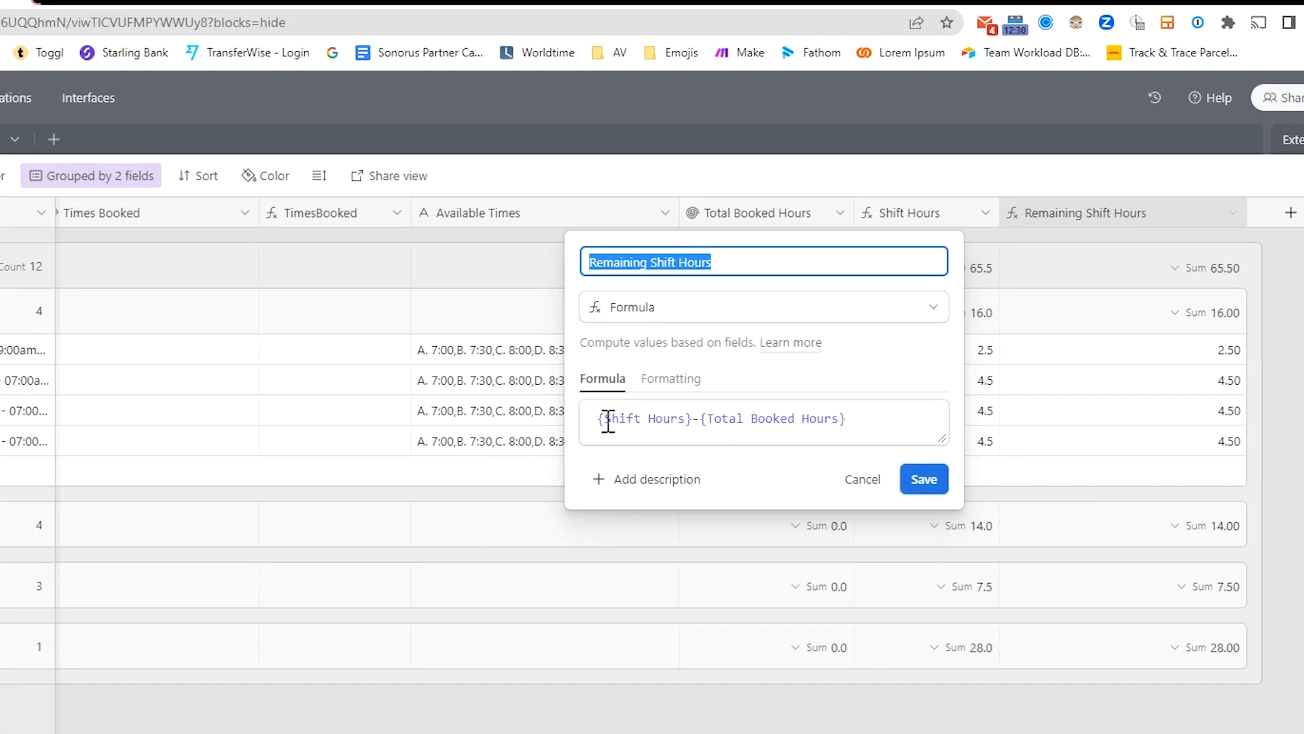
drag(599, 419, 694, 419)
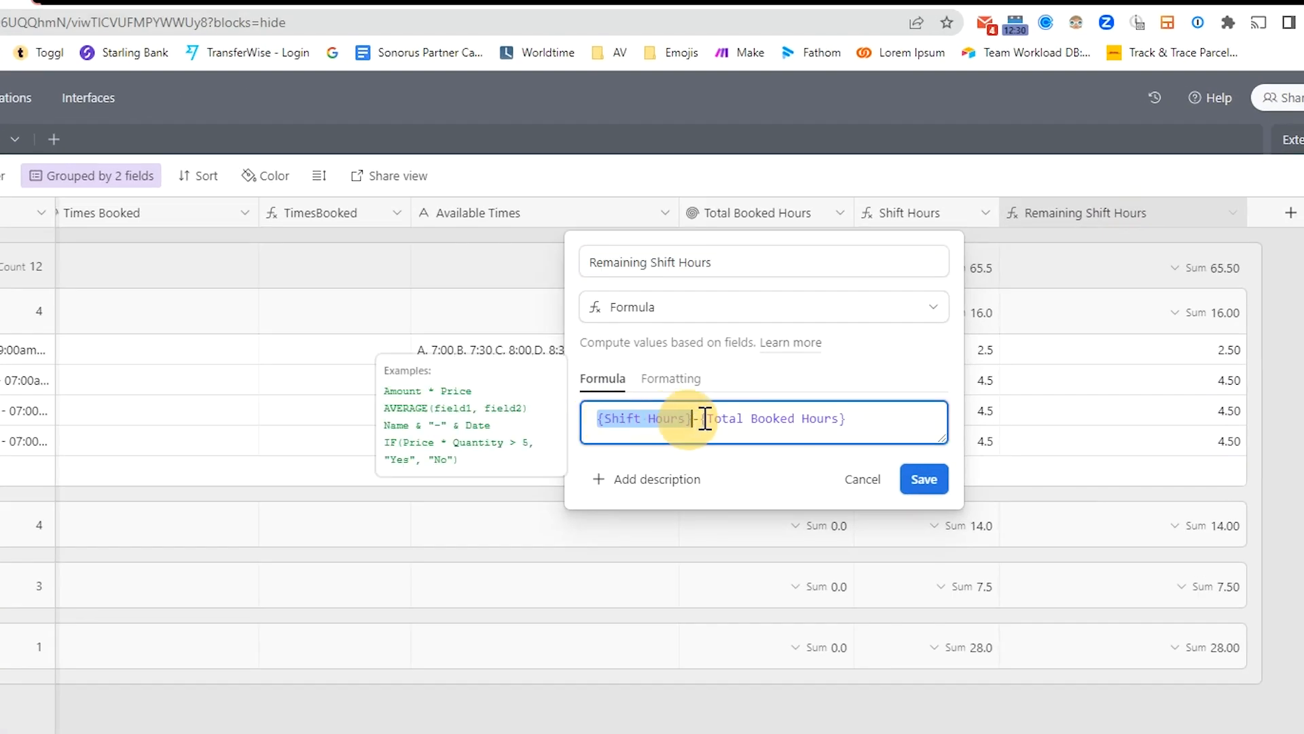
click(703, 419)
click(1114, 720)
drag(1233, 356, 1216, 443)
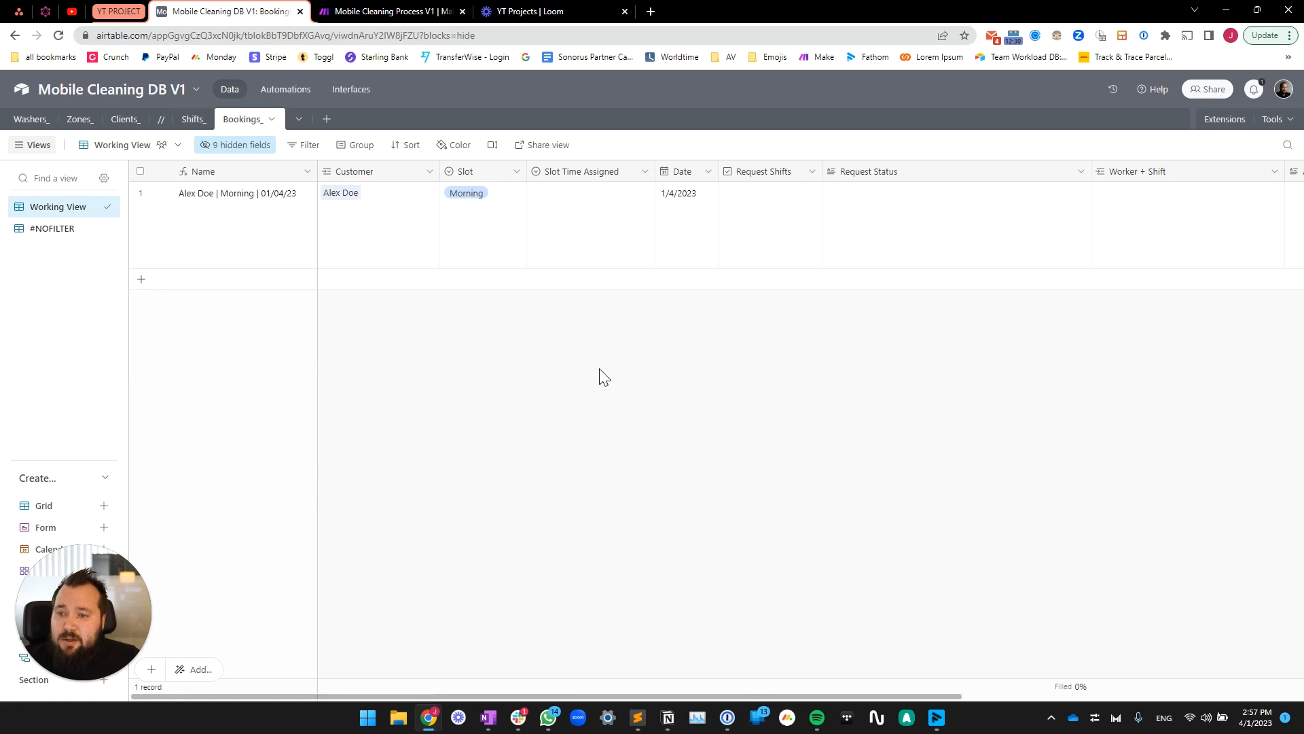
Compare the Bookings_ table's Working View with its #NOFILTER view, and look across all the fields in #NOFILTER.
click(52, 235)
click(51, 207)
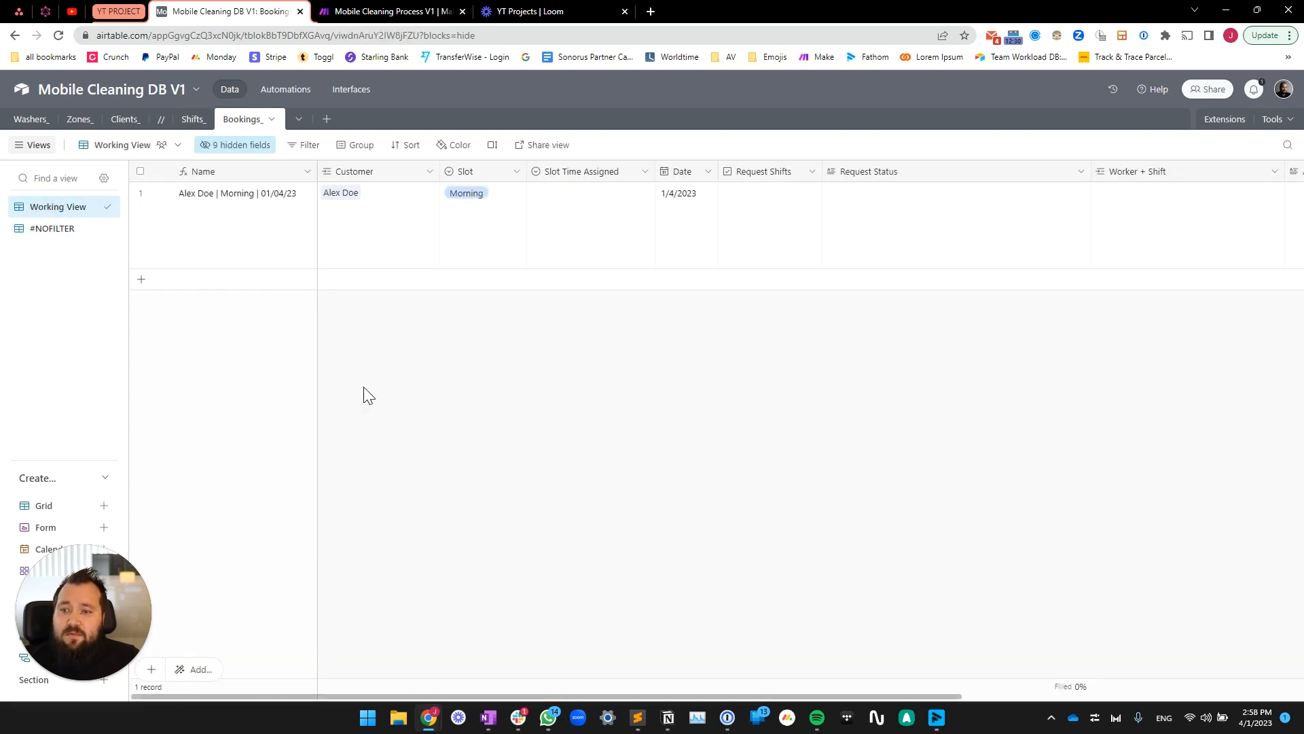
click(52, 230)
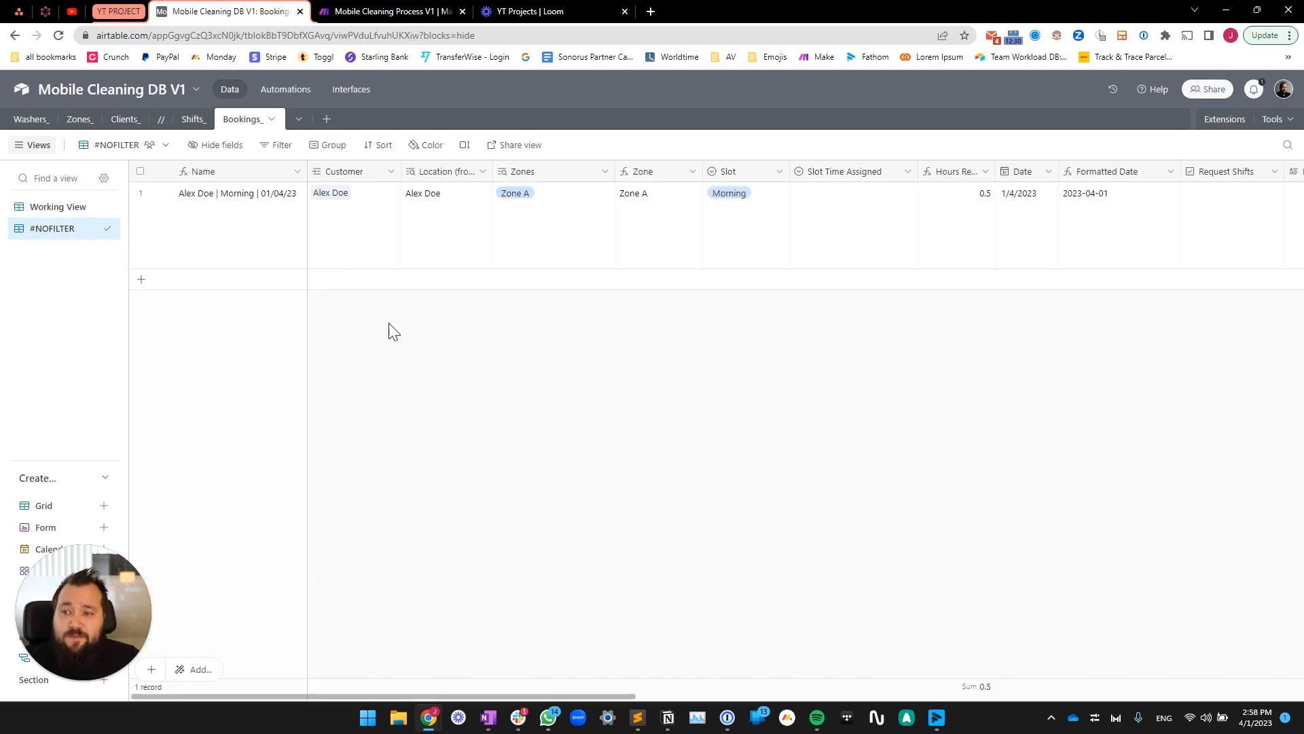
scroll(951, 245, right, 10)
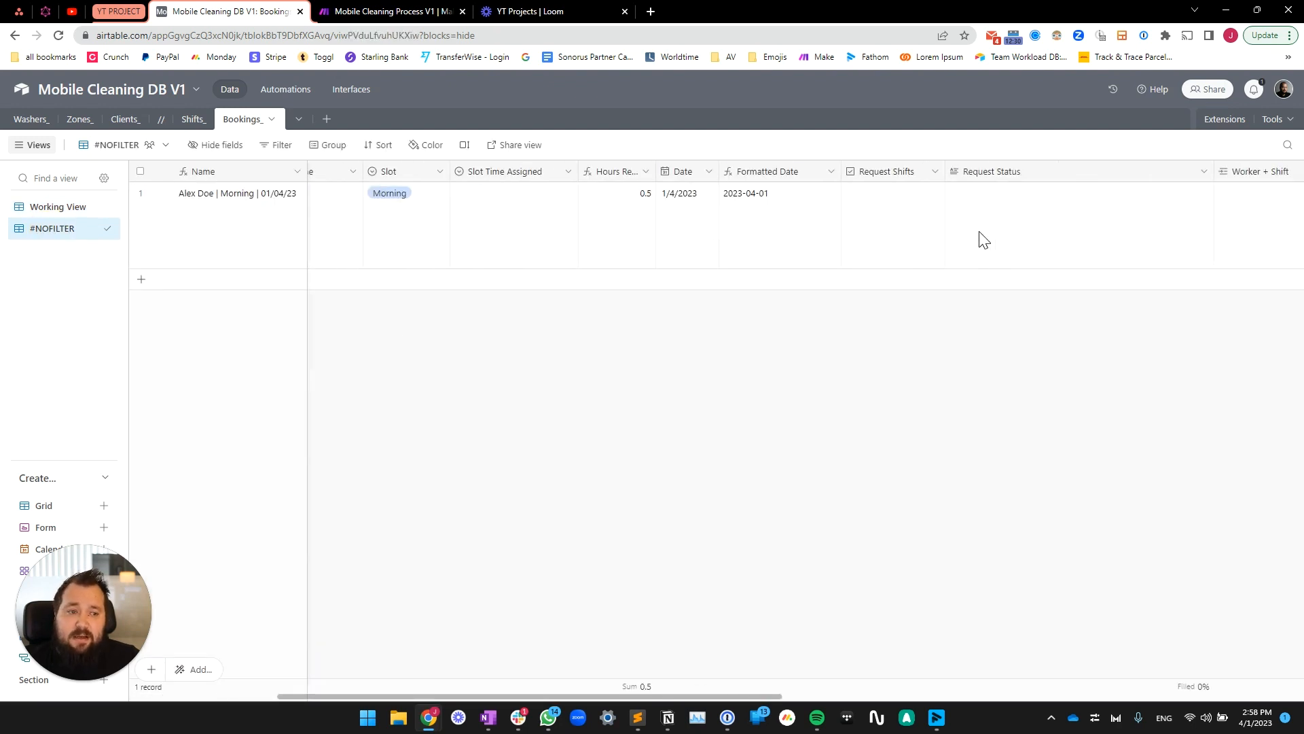
scroll(937, 248, right, 4)
scroll(917, 253, left, 15)
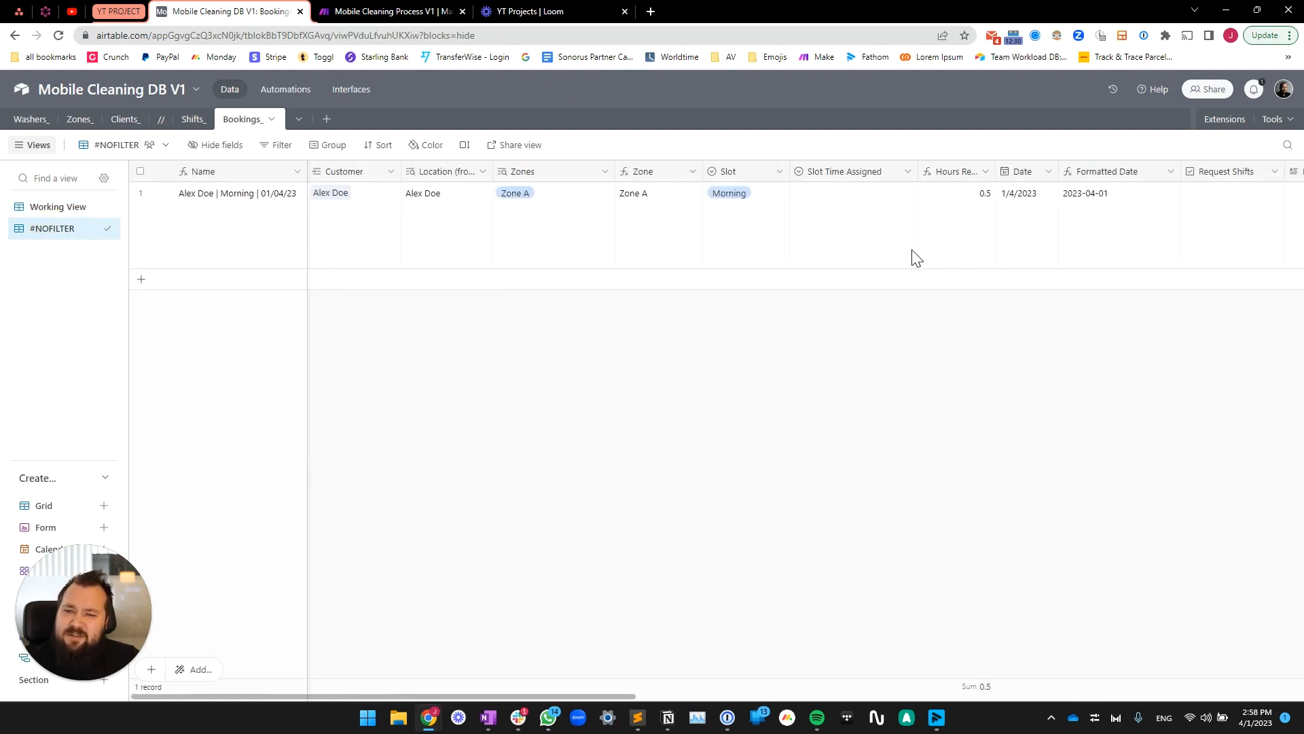
Inspect the Bookings_ Name formula in an enlarged editor and highlight its CONCATENATE part, leaving it unchanged.
click(218, 174)
double_click(218, 174)
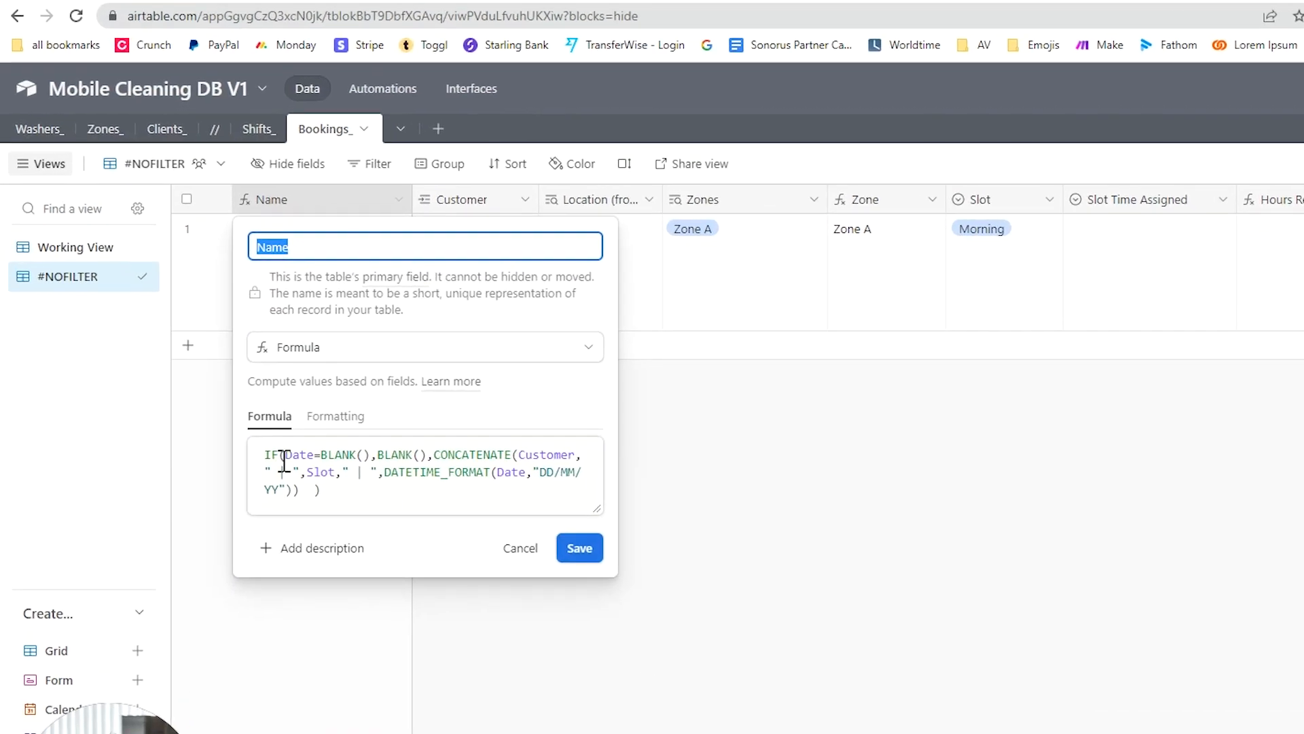
click(814, 496)
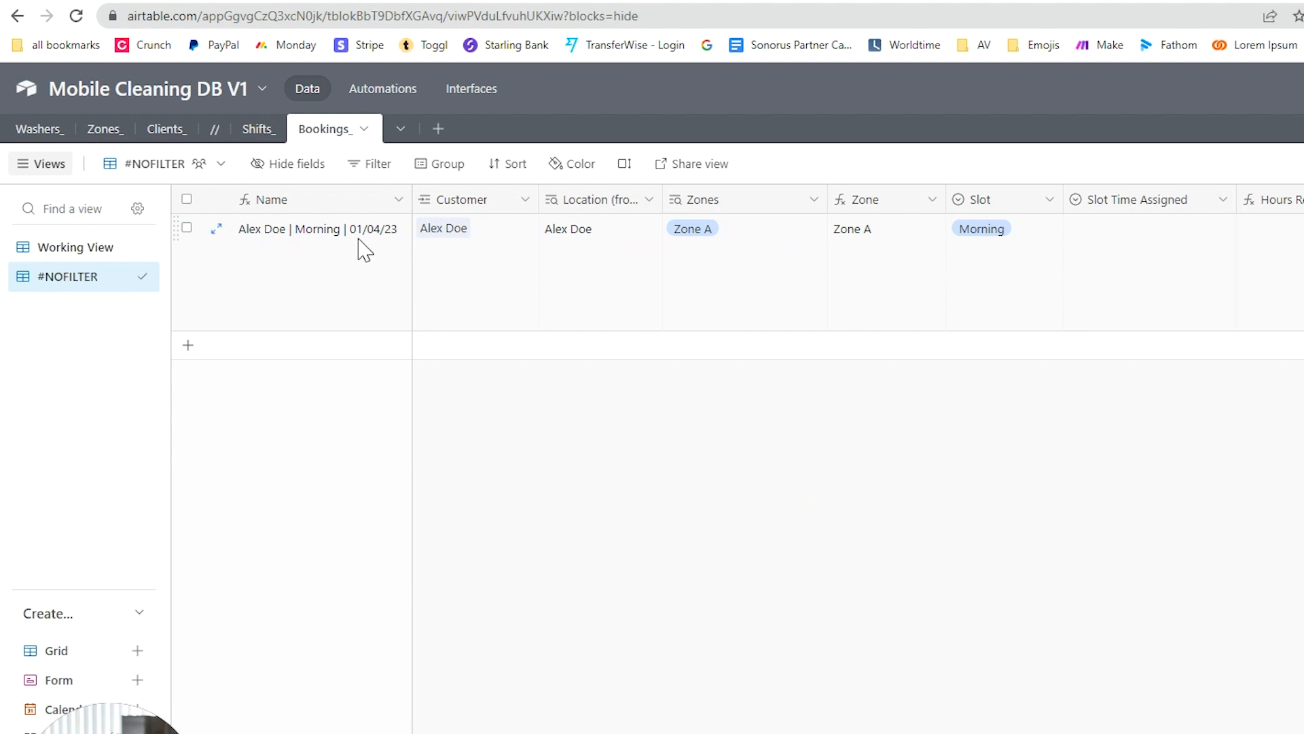
double_click(350, 205)
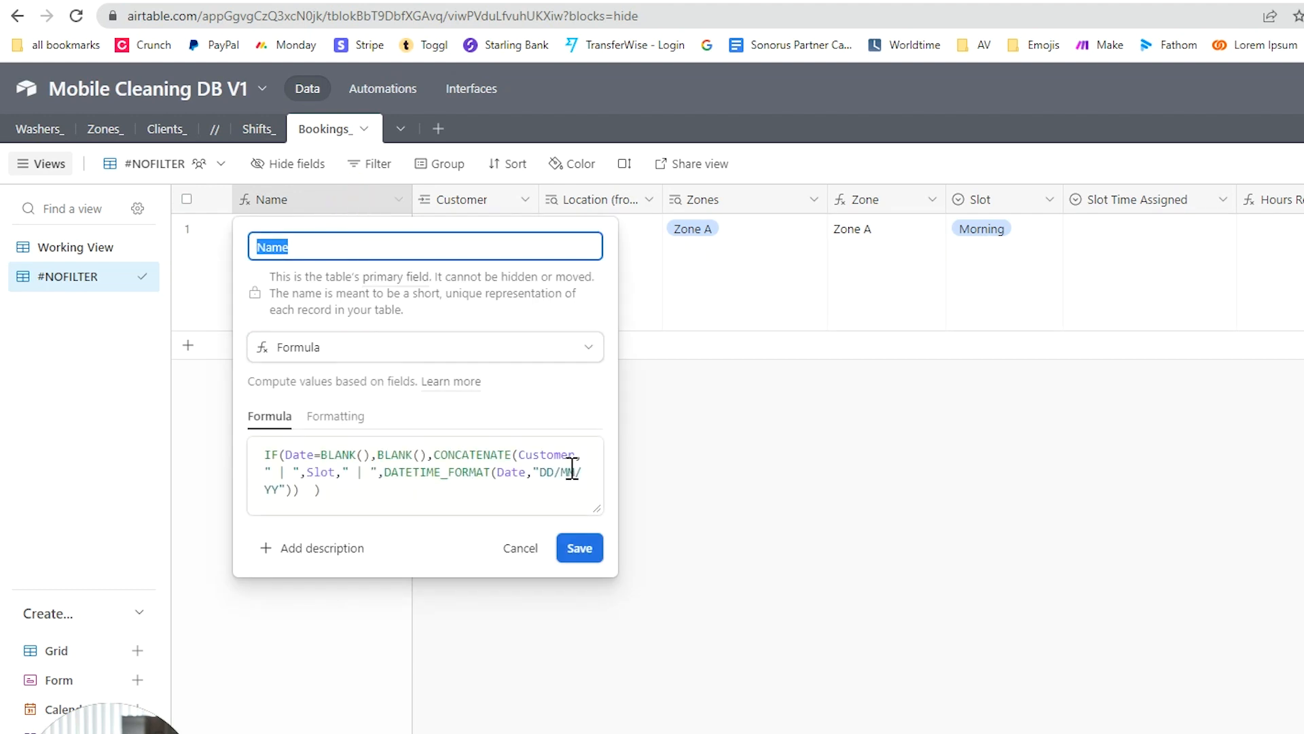
drag(599, 509, 1203, 591)
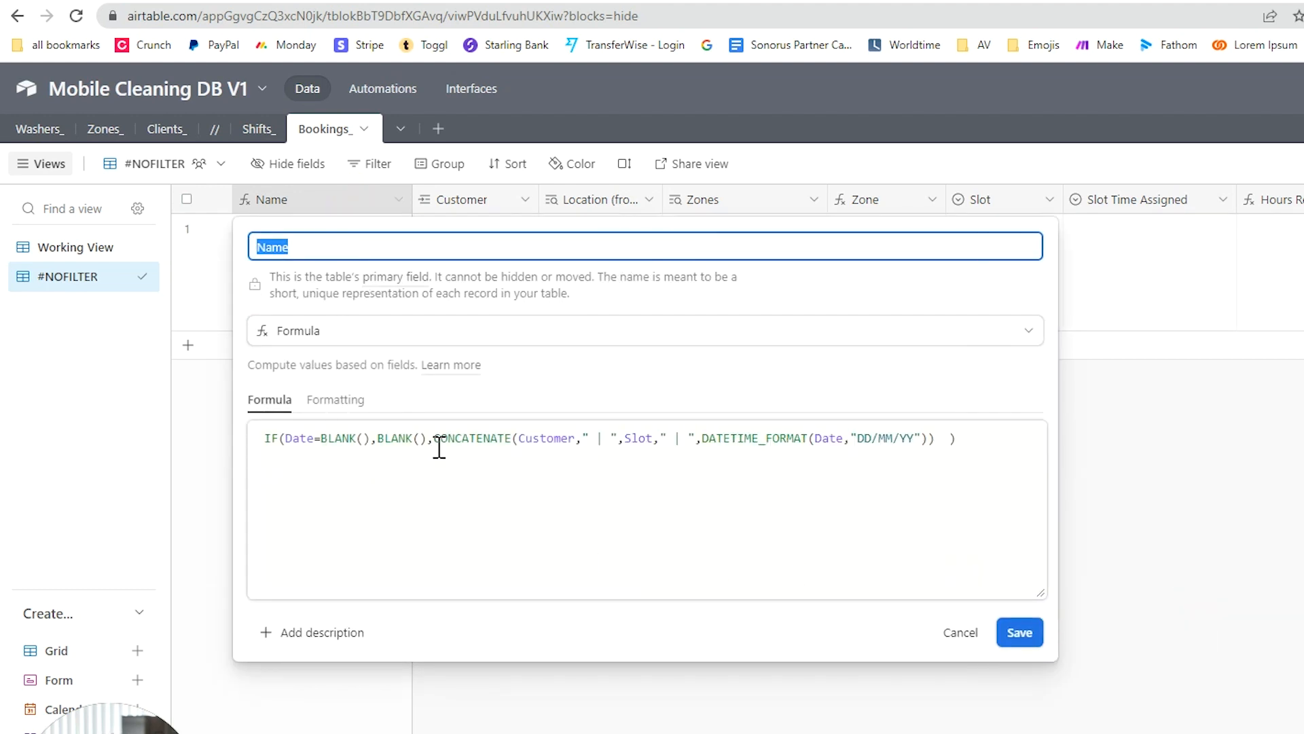
drag(435, 438, 948, 449)
click(1263, 504)
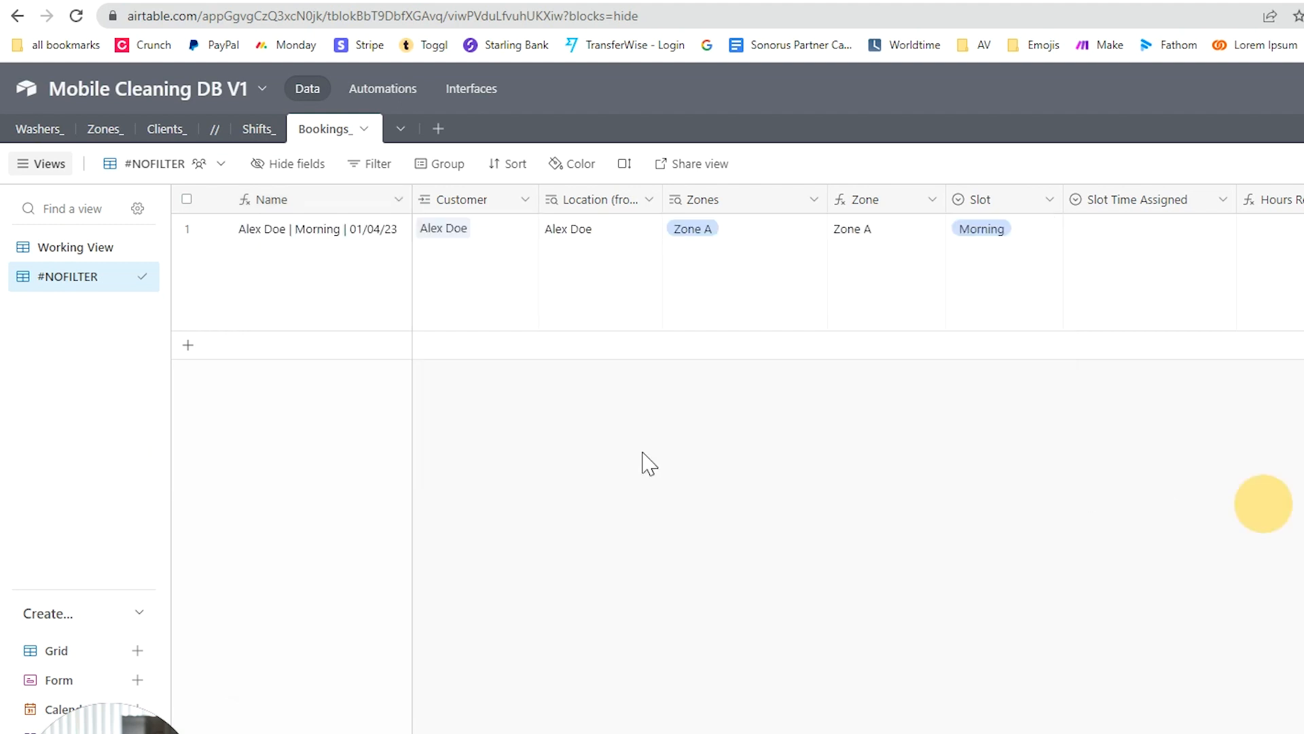
Inspect the Customer field's link to the Clients_ table without changing it.
click(495, 227)
double_click(487, 198)
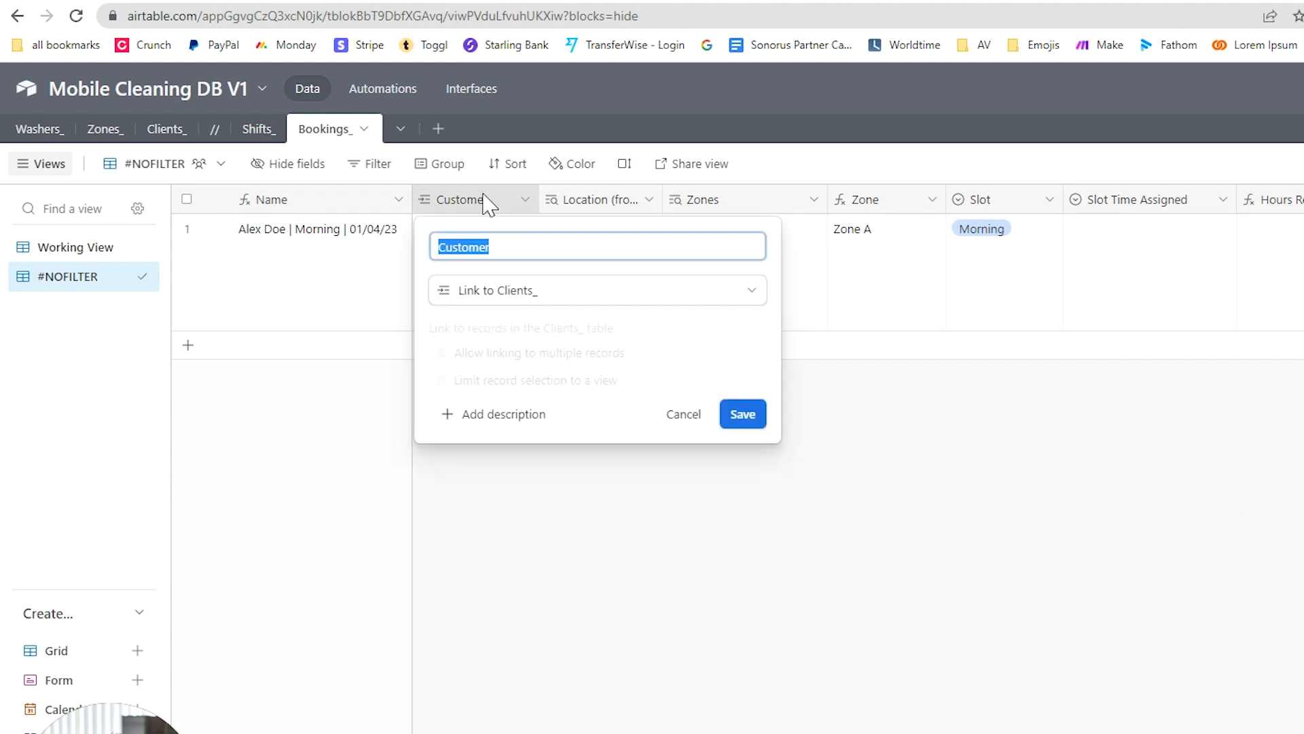
click(631, 530)
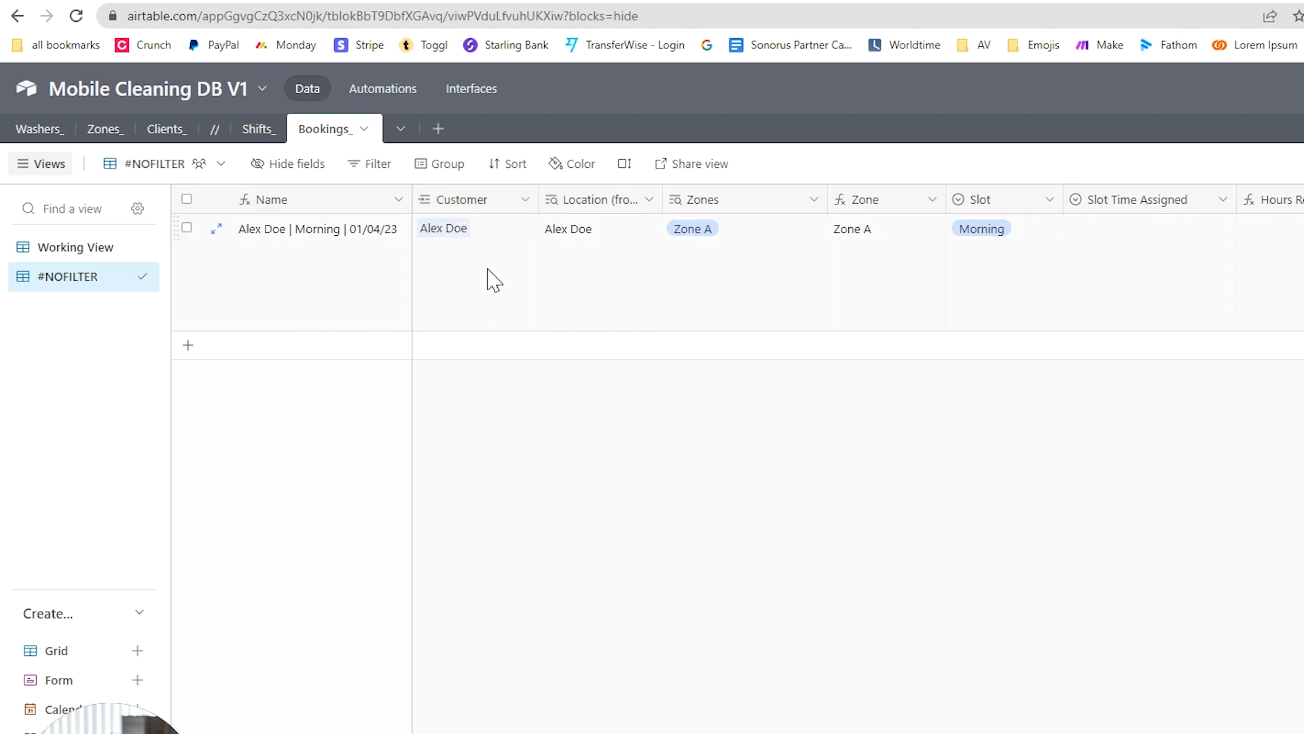
click(486, 268)
Widen the Location (from Client Address_) column to read its full name, and reduce it to a moderate width.
click(601, 289)
drag(663, 199, 826, 199)
click(669, 216)
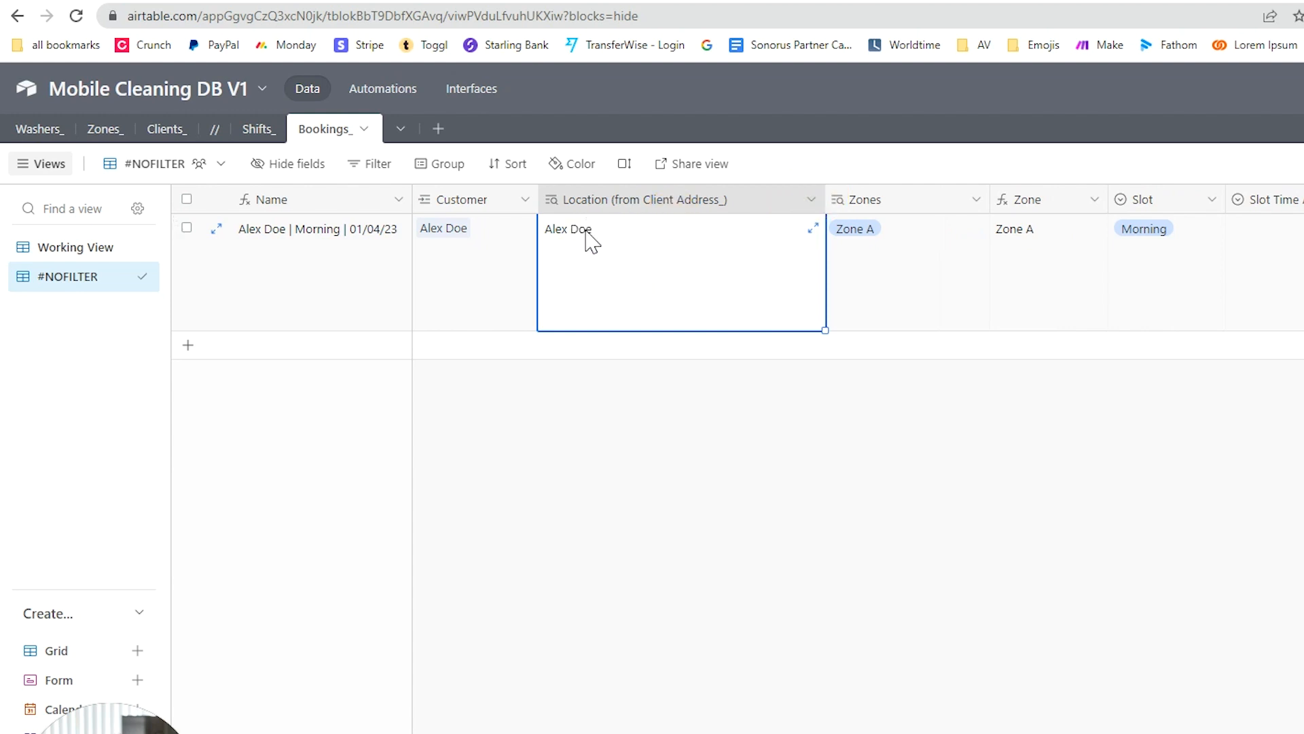
drag(824, 197, 719, 197)
click(862, 674)
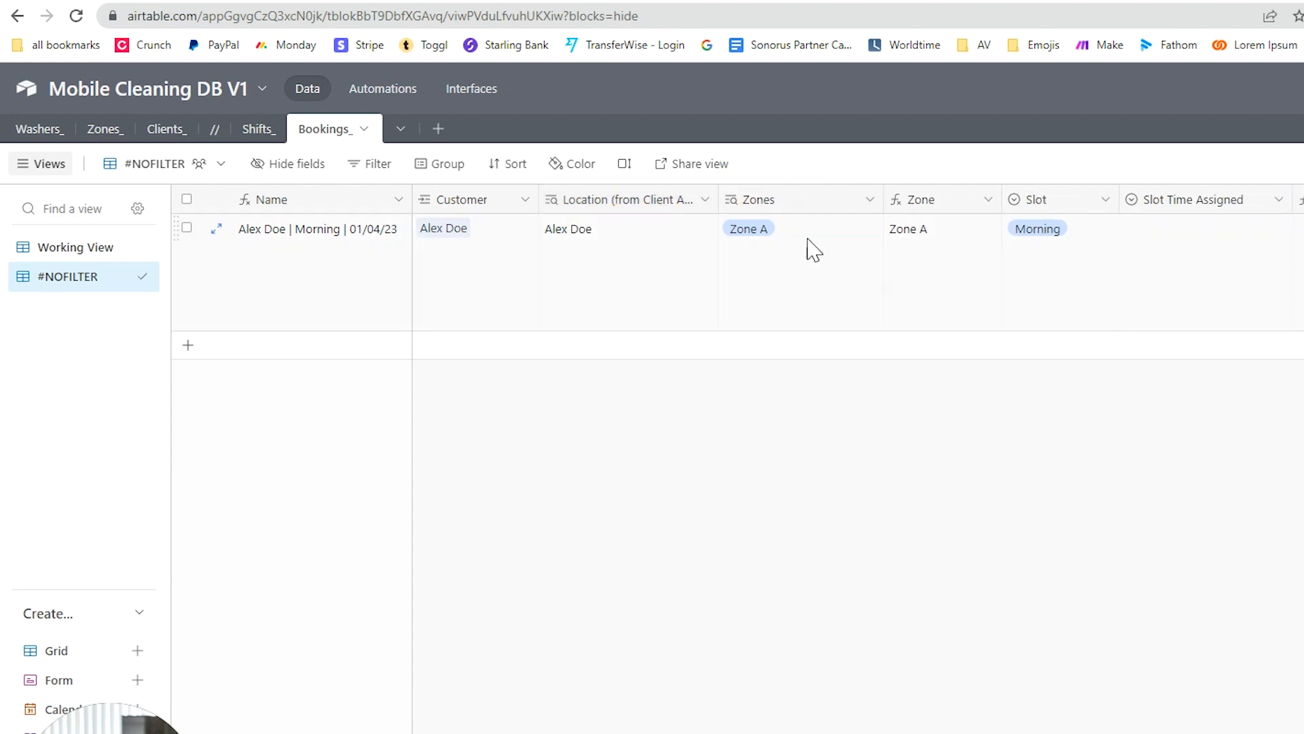
Inspect the Zones lookup of the Clients_ Zone field through Customer, leaving its configuration unchanged.
click(828, 207)
double_click(829, 209)
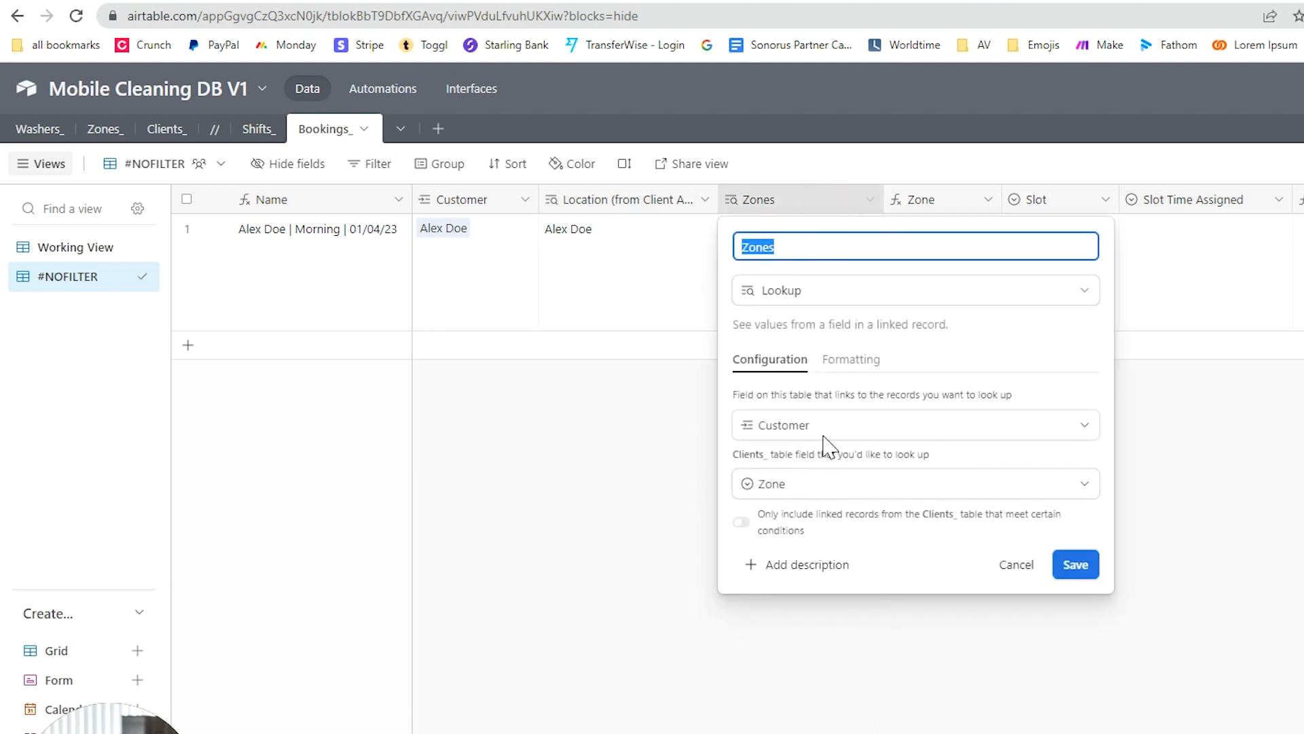
click(608, 432)
Inspect the Zone field's formula, highlight its contents, and close it without changes.
click(942, 269)
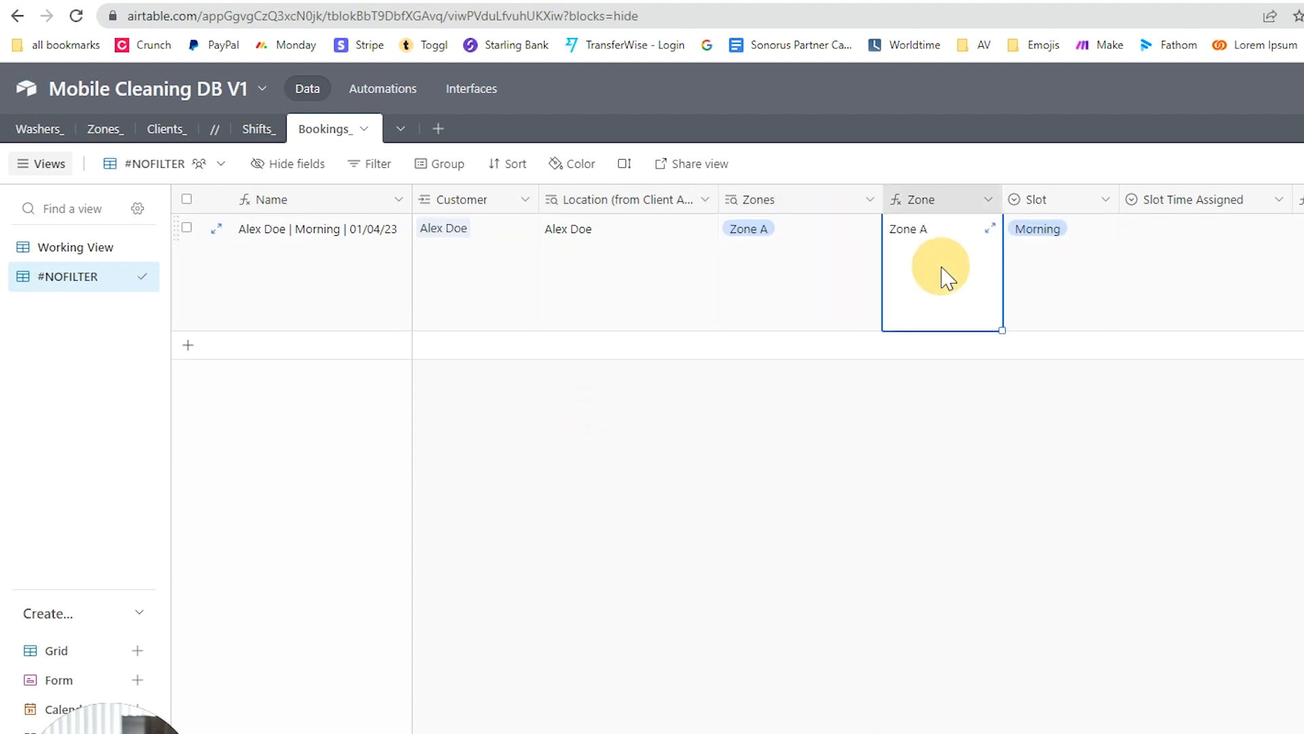
double_click(909, 199)
click(1030, 401)
drag(1031, 400, 917, 399)
click(888, 543)
click(813, 277)
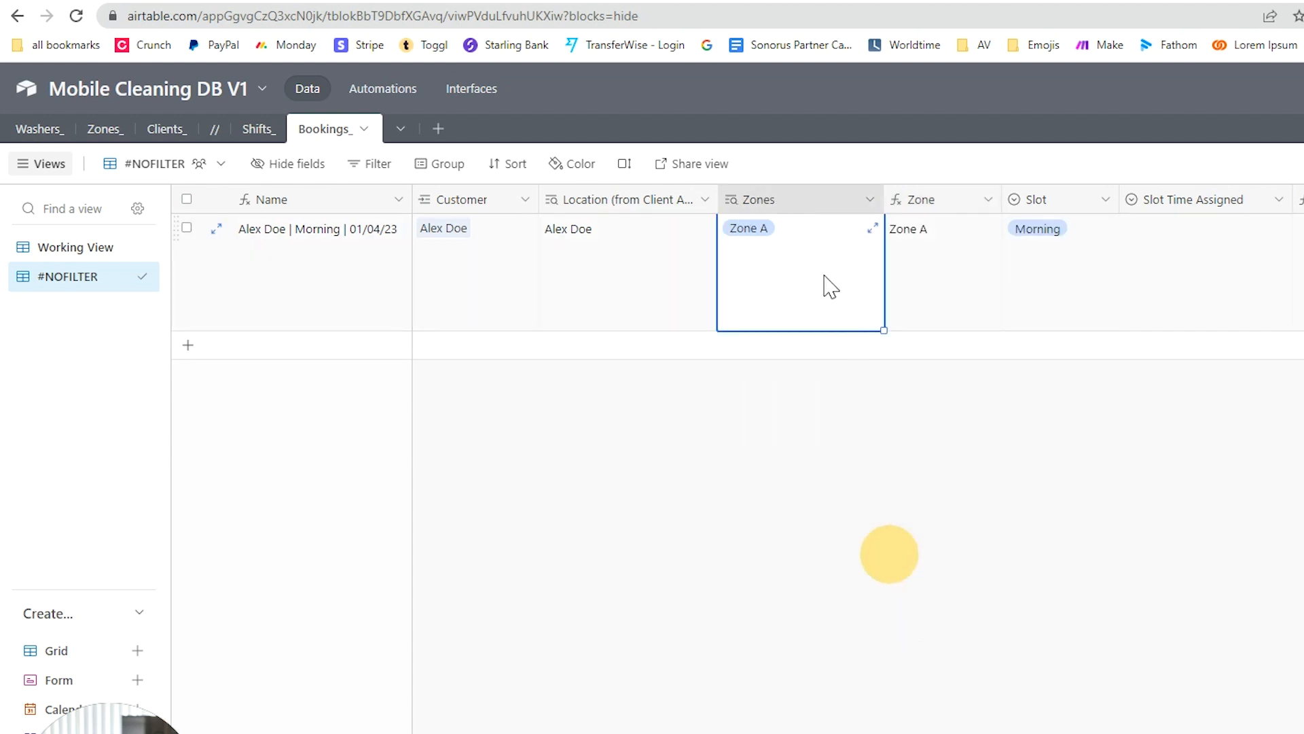
Compare the booking's Zone formula value with its Zones lookup value.
scroll(829, 288, right, 4)
scroll(706, 339, left, 1)
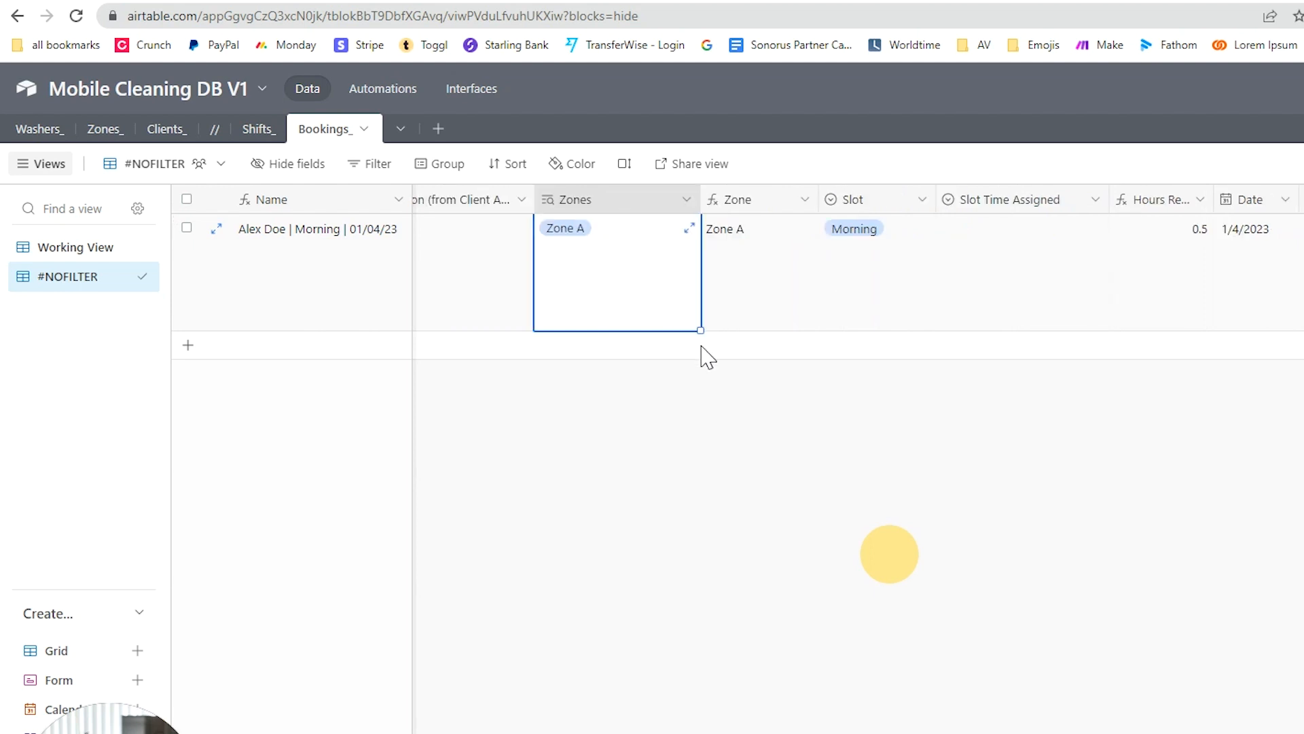
click(820, 231)
click(741, 258)
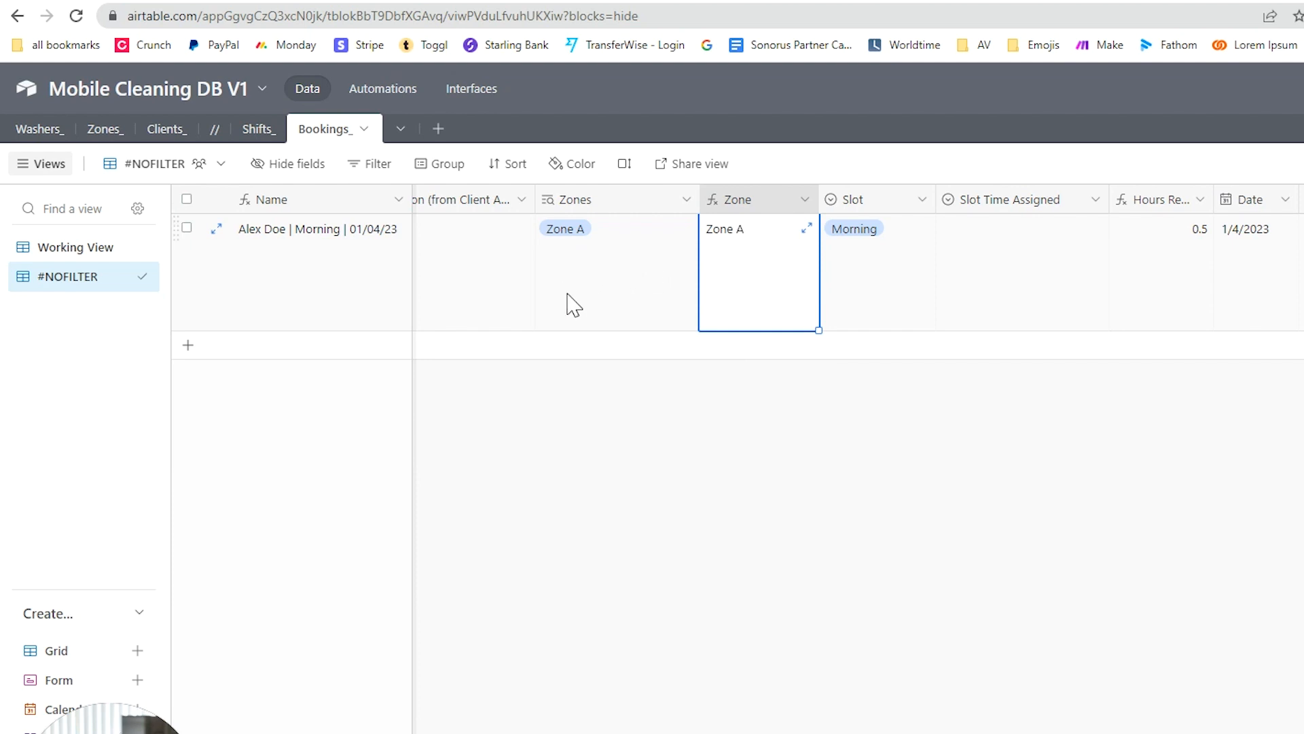
scroll(574, 306, left, 2)
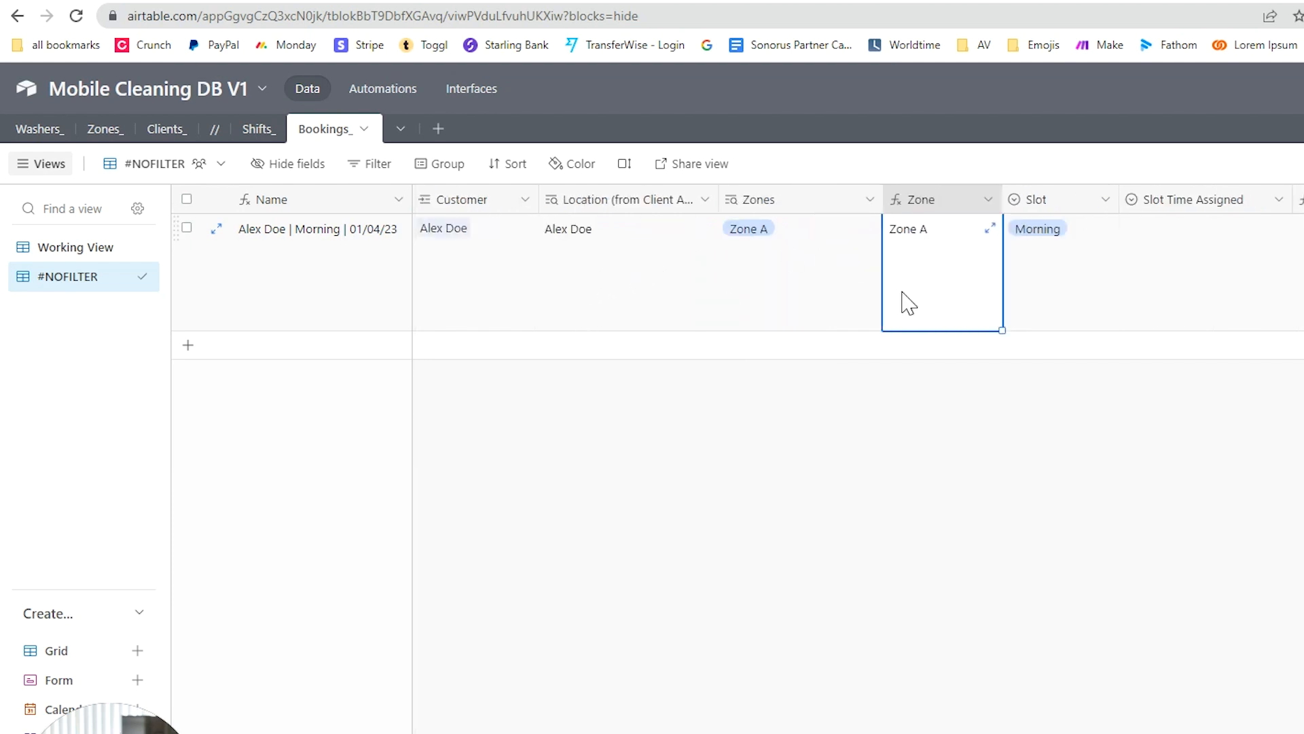
Inspect the Slot field's Morning, Afternoon, Late Afternoon and Night options, and close its configuration.
scroll(903, 300, right, 2)
click(864, 276)
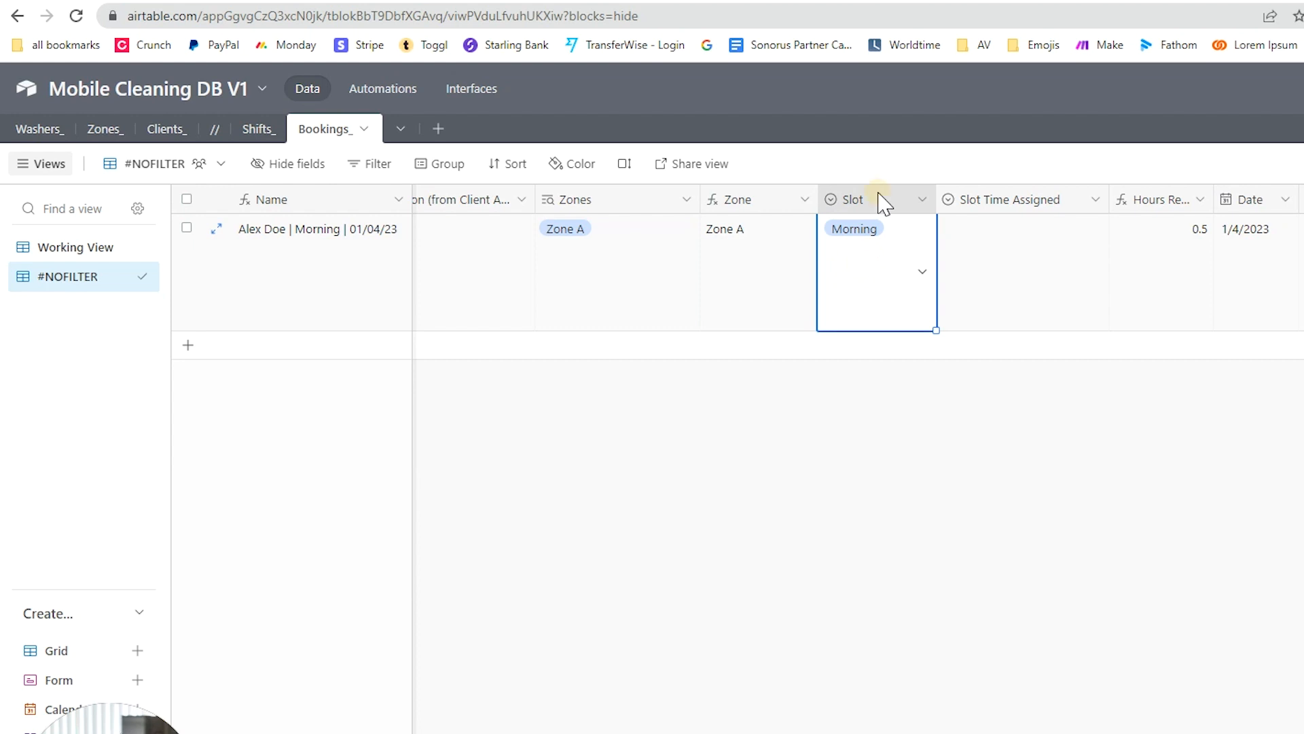
double_click(882, 198)
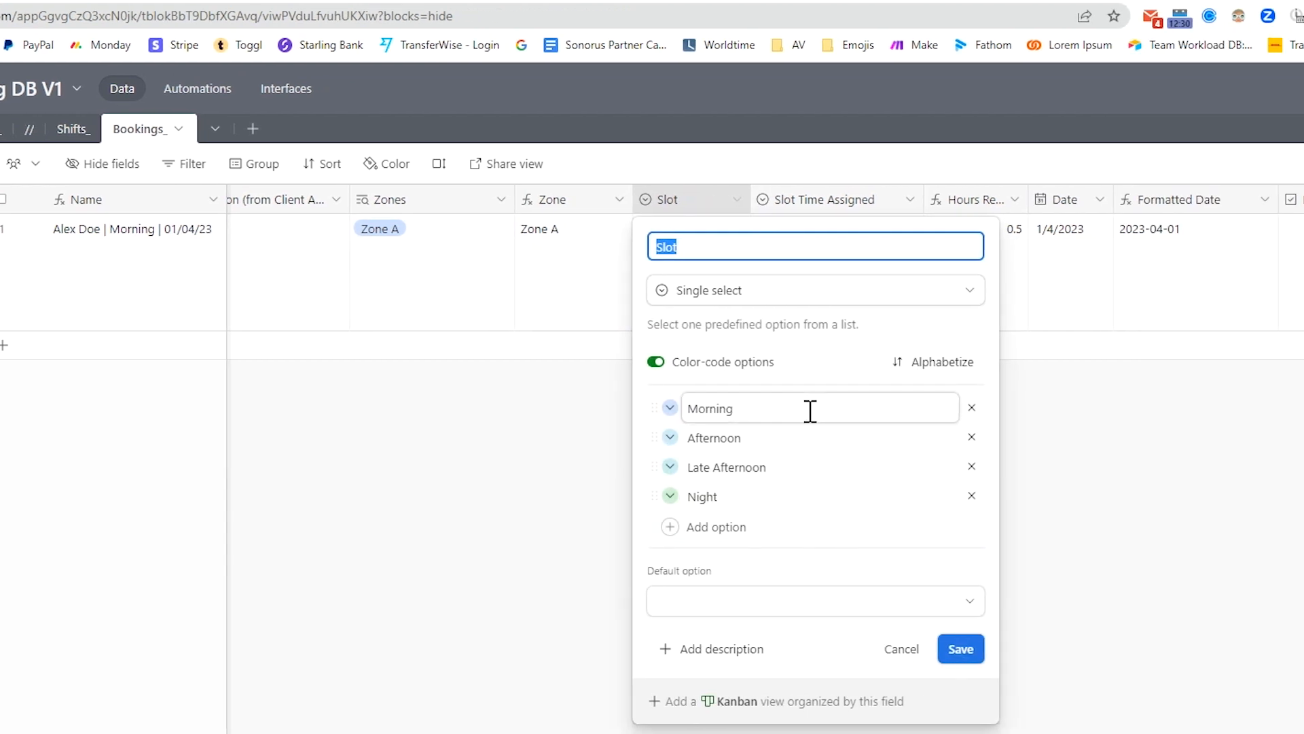
click(763, 409)
click(771, 439)
double_click(771, 439)
click(782, 469)
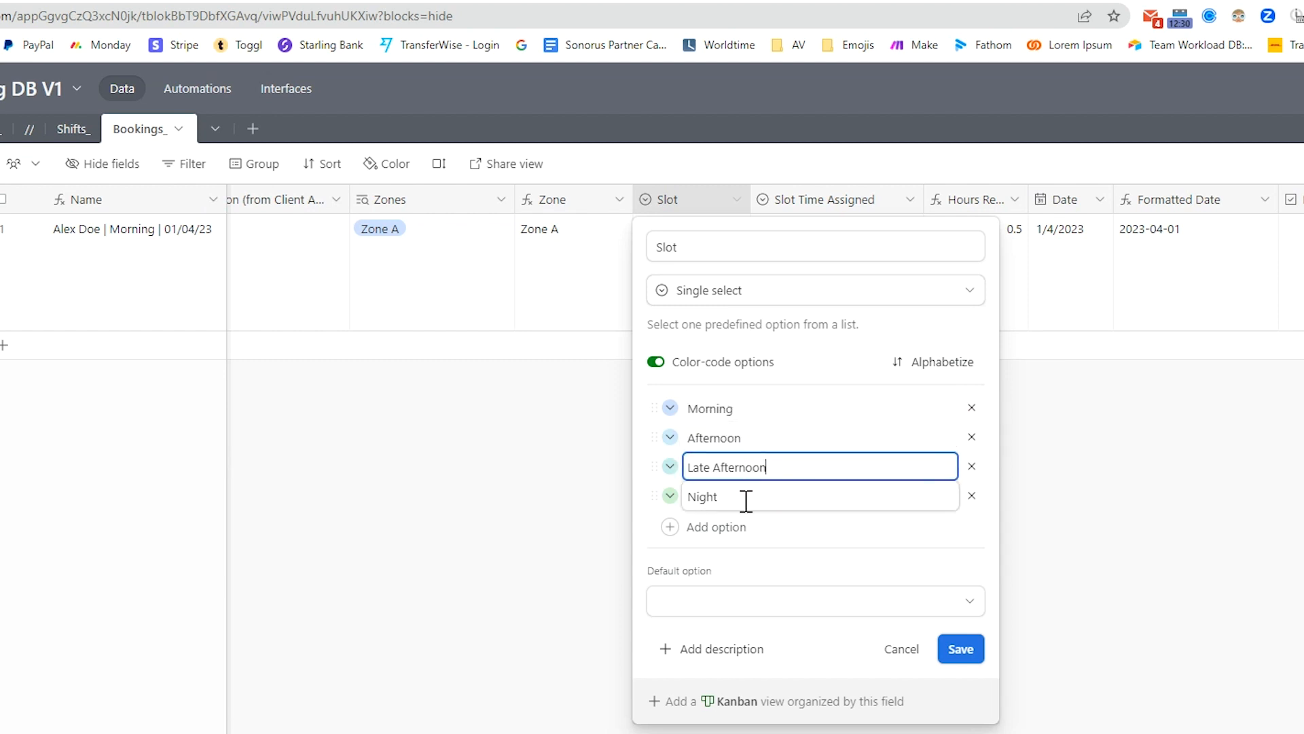
click(475, 459)
click(662, 238)
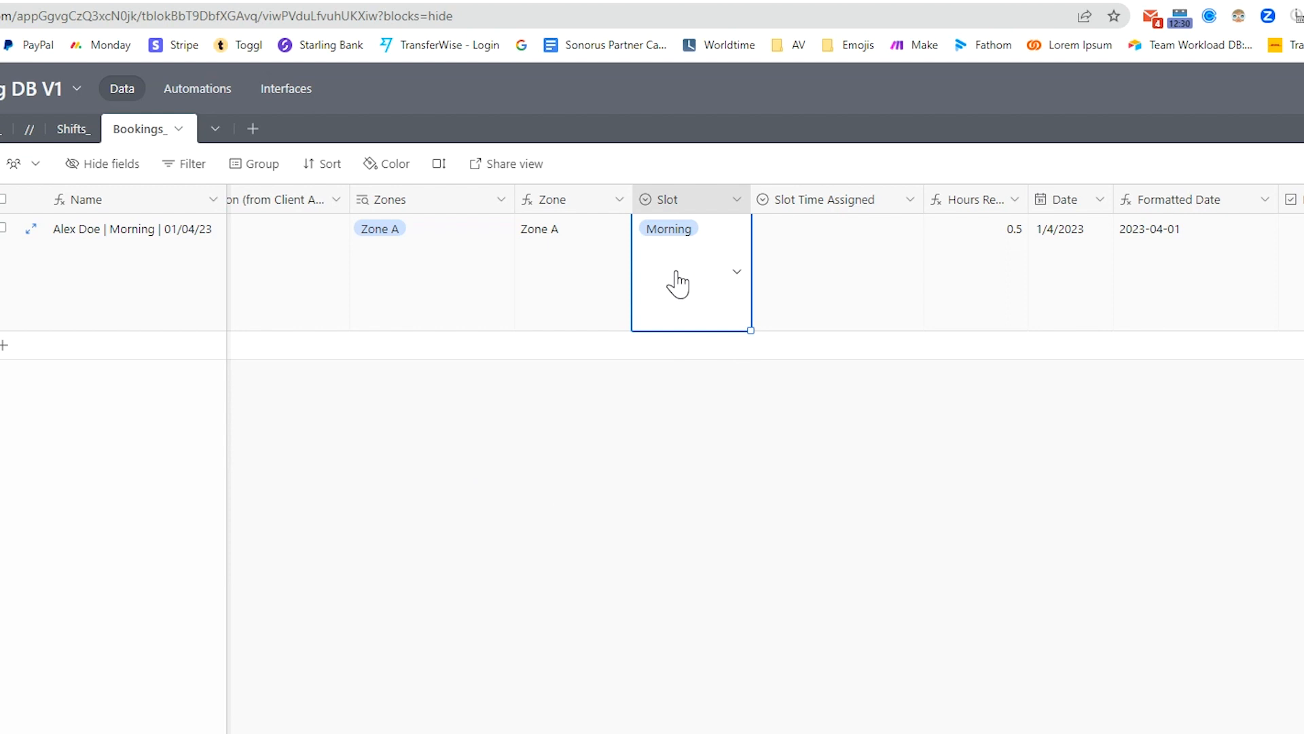
Look through the time options offered by the booking's Slot Time Assigned field without choosing one.
scroll(927, 448, right, 4)
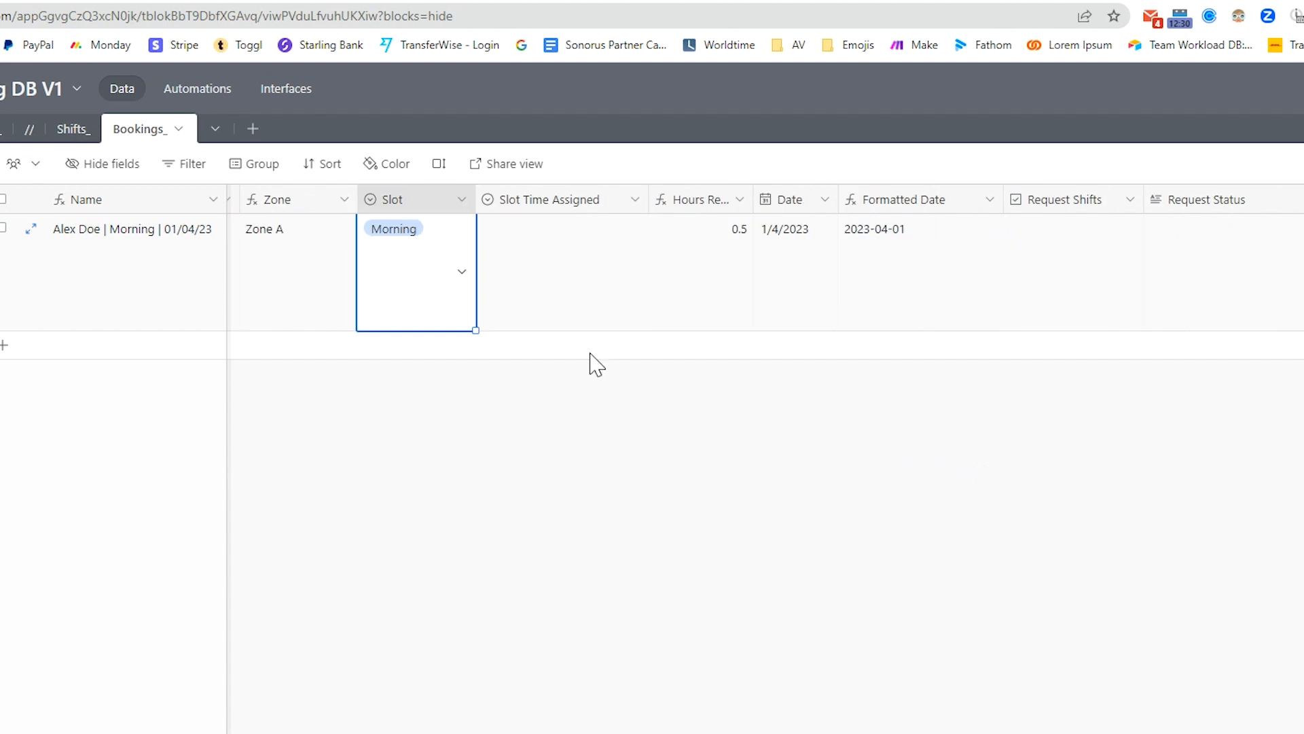
click(594, 295)
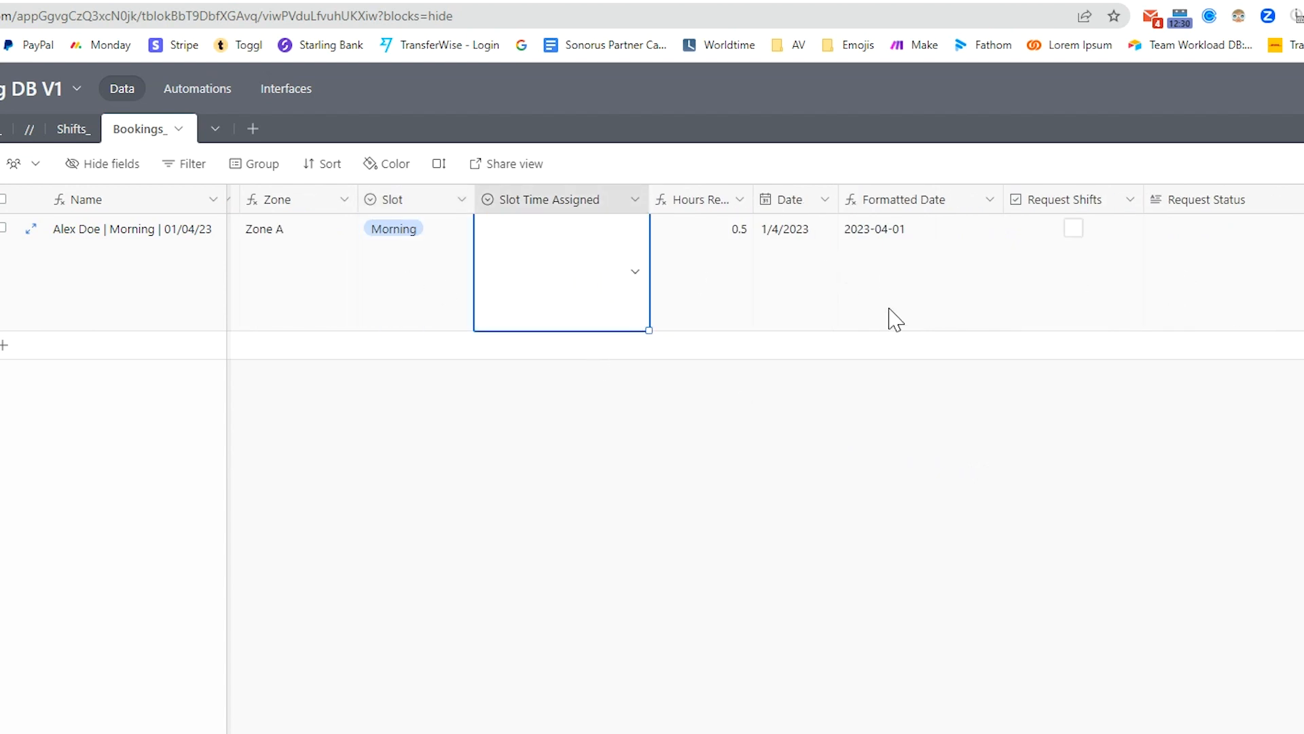
click(606, 256)
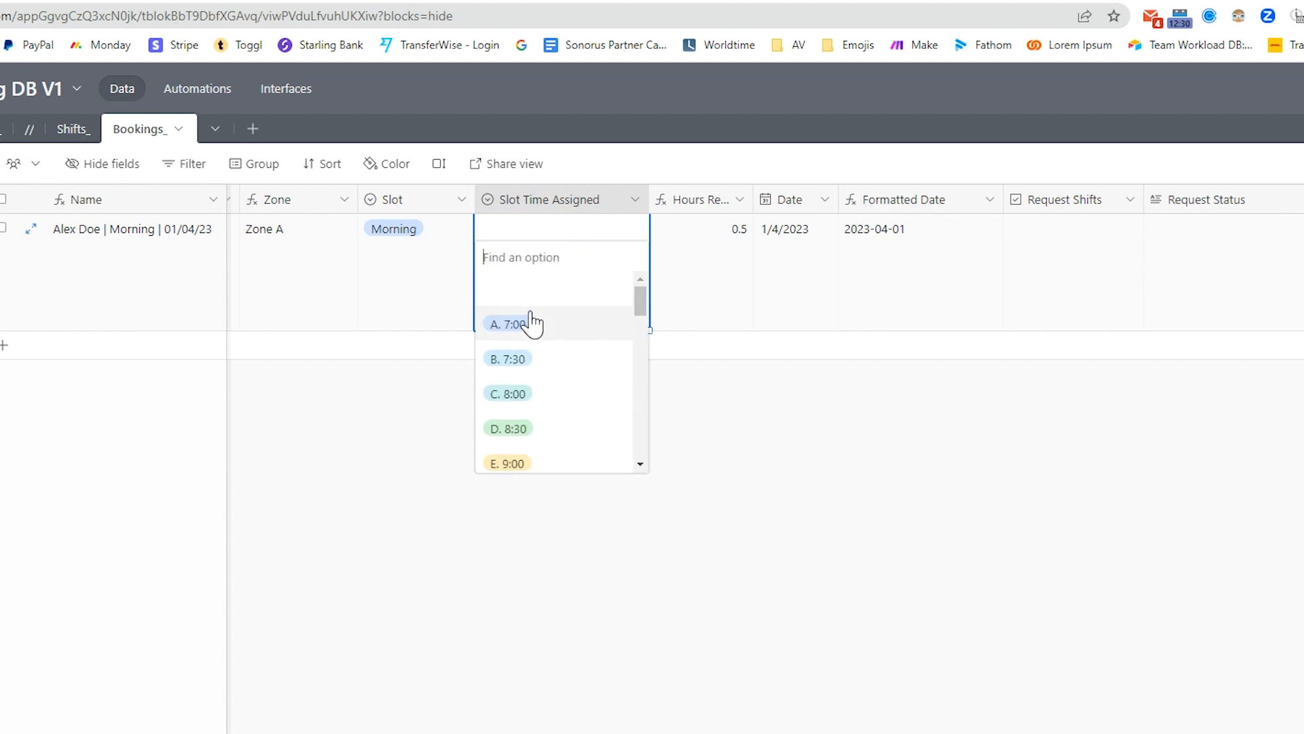
click(746, 471)
Widen the Hours Required column to show its full name, and inspect the field's formula by highlighting its contents.
drag(753, 199, 796, 212)
click(740, 254)
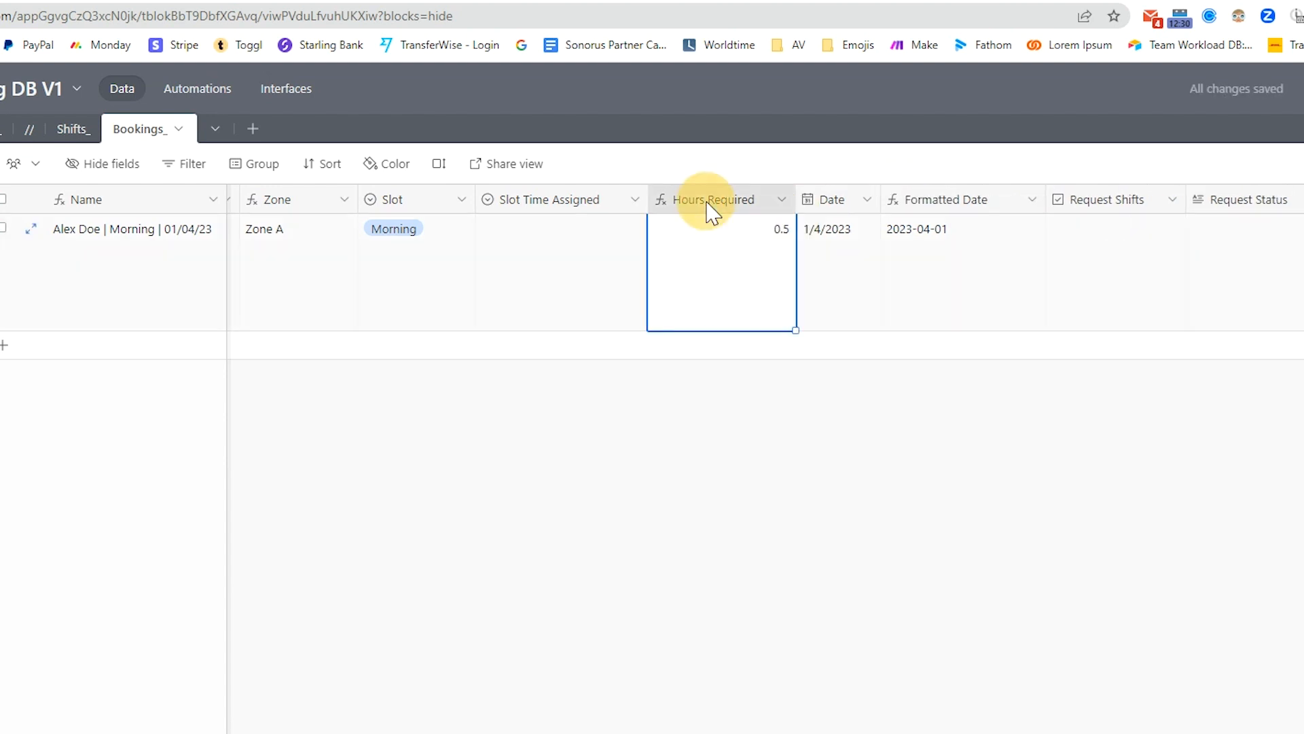
double_click(708, 203)
drag(734, 397, 668, 399)
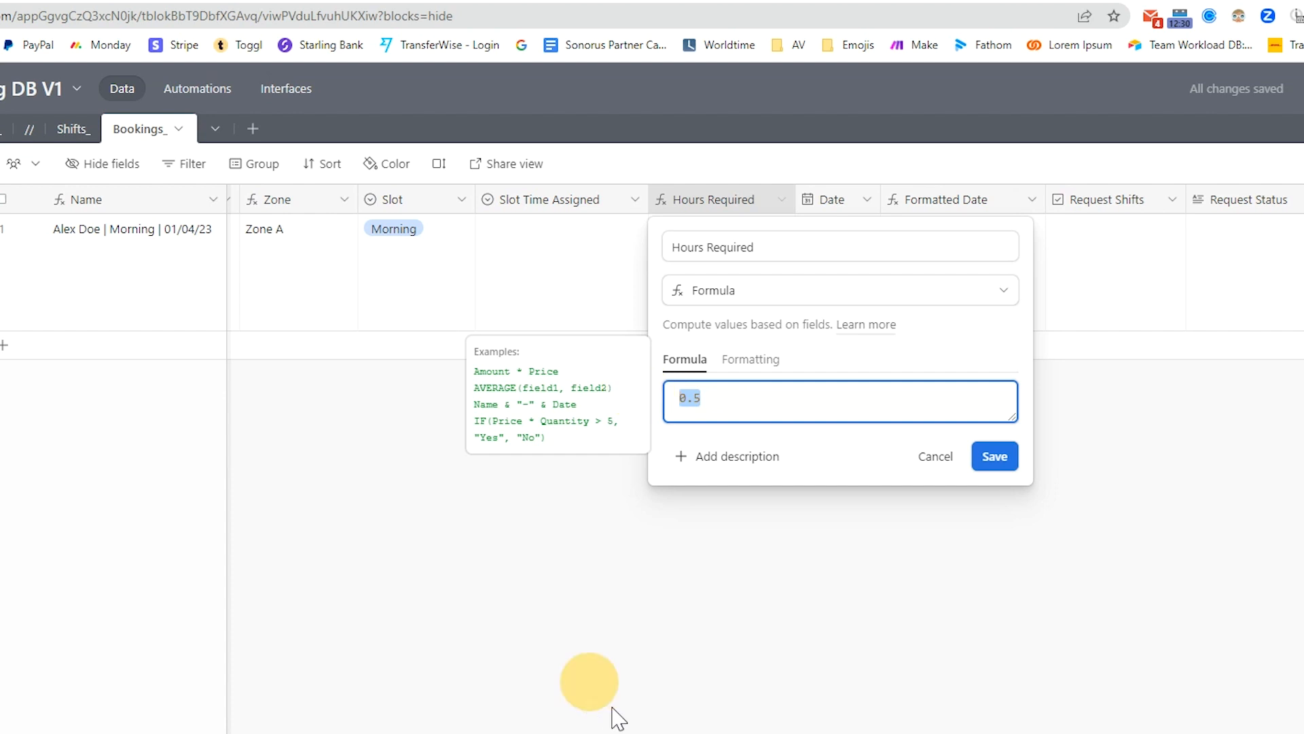
click(738, 410)
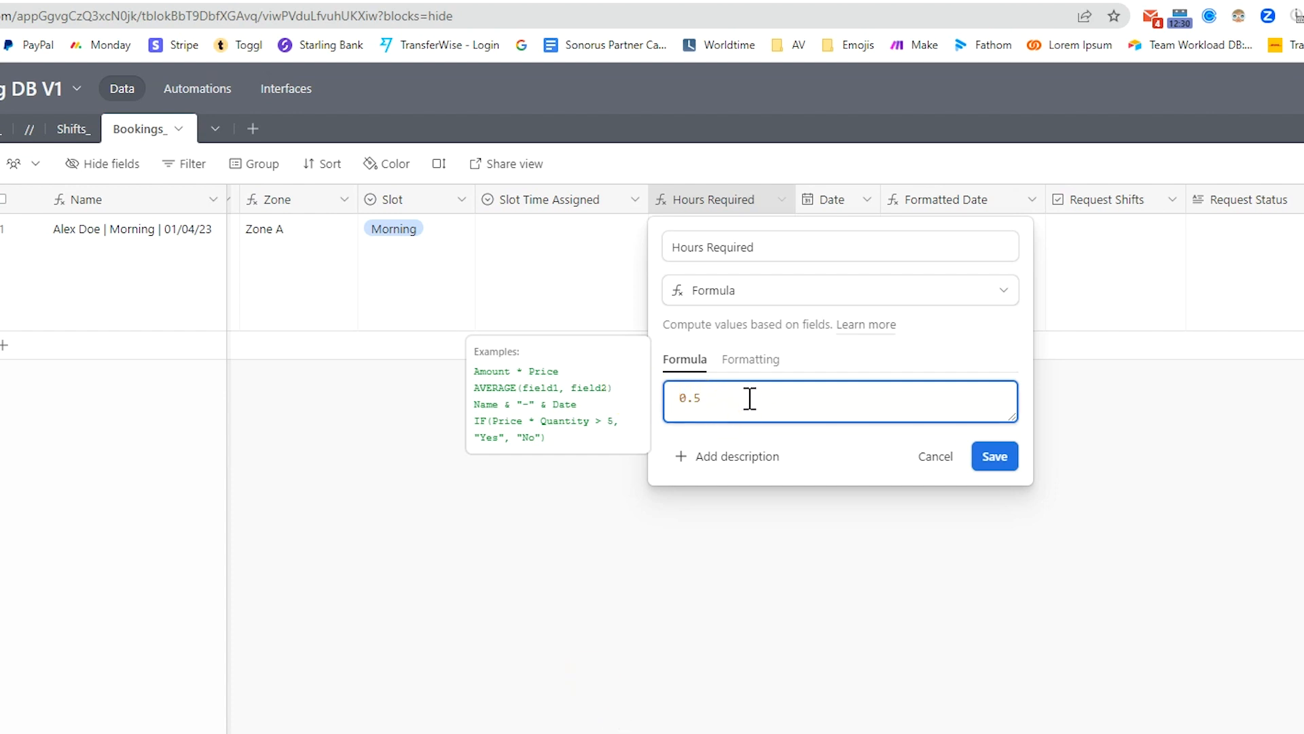
drag(710, 408, 676, 408)
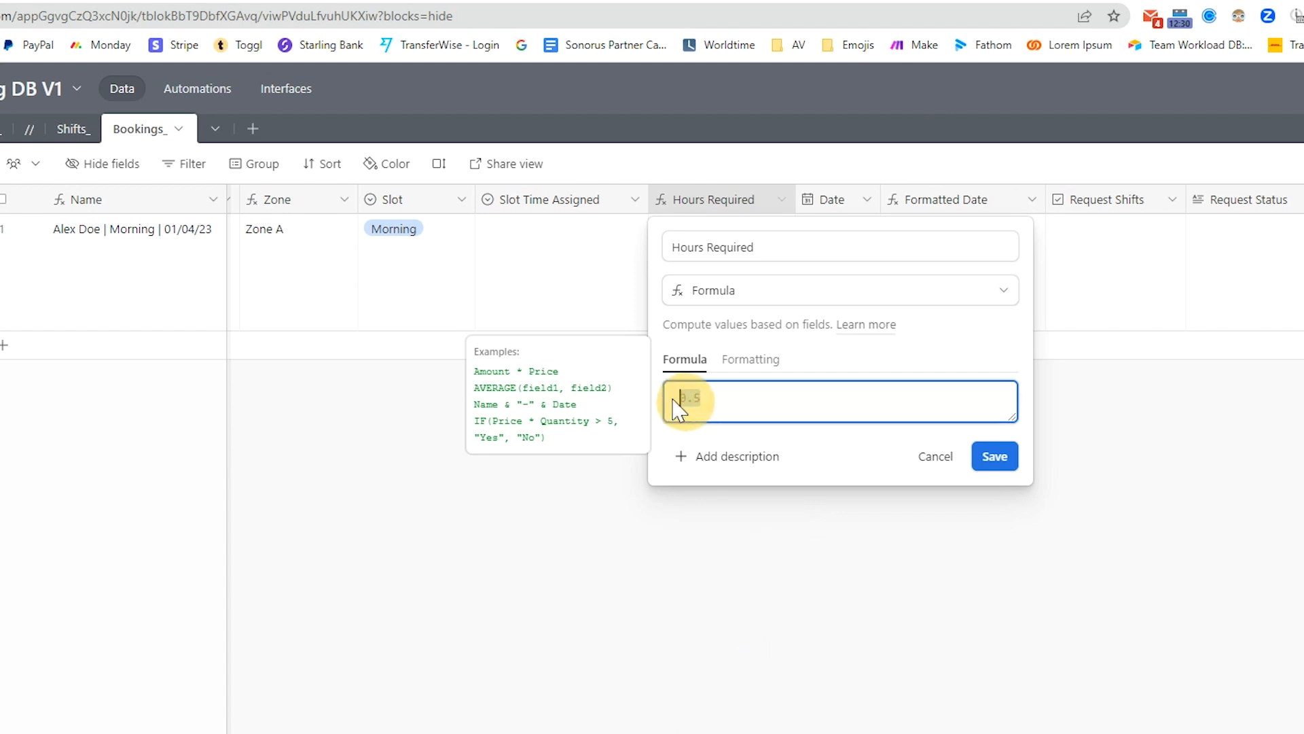
click(683, 404)
double_click(690, 398)
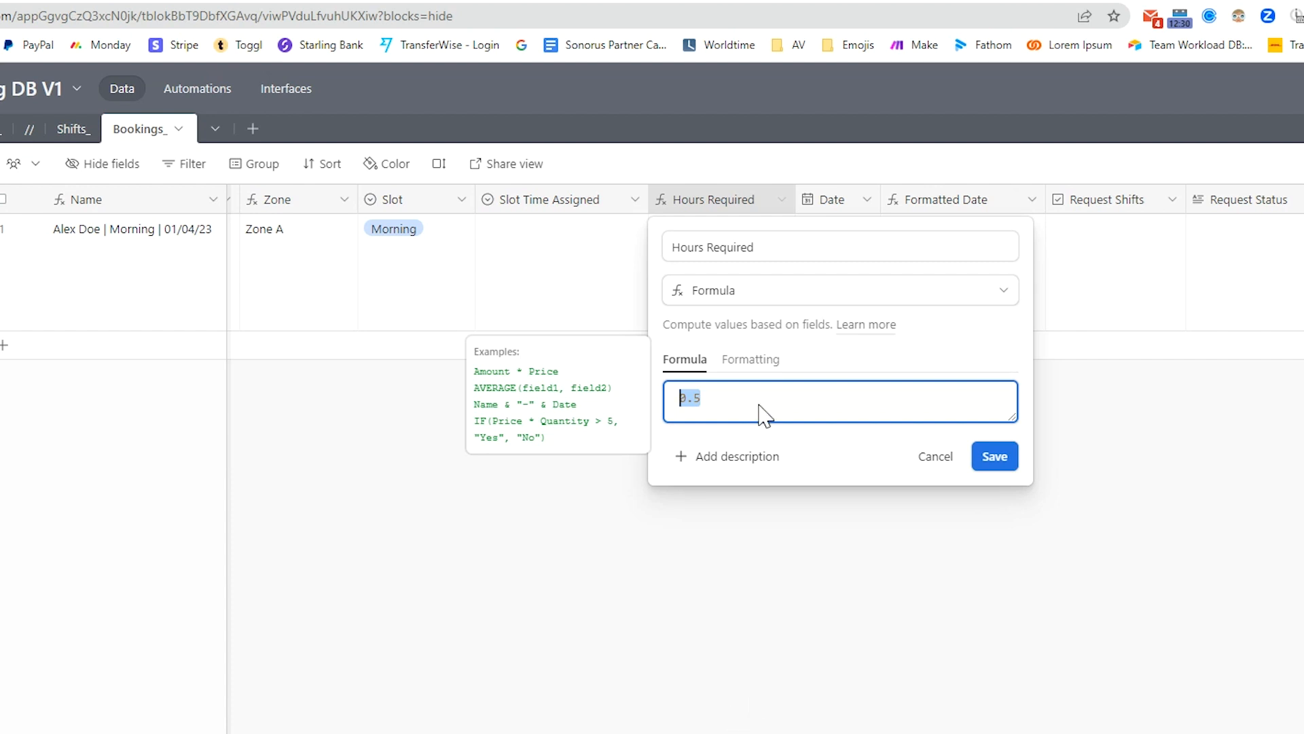
click(741, 396)
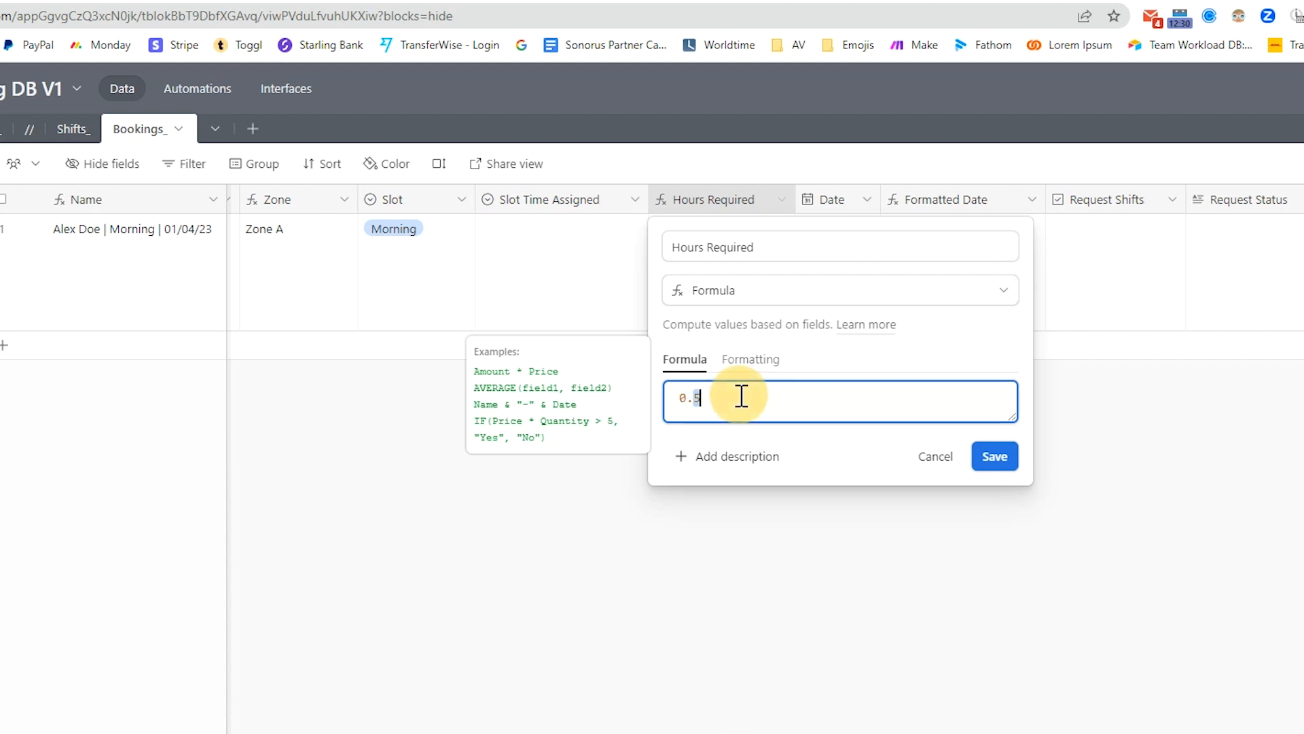
click(646, 572)
Check the hour fields in the Shifts_ table, and return to the Bookings_ table's Hours Required field.
click(73, 129)
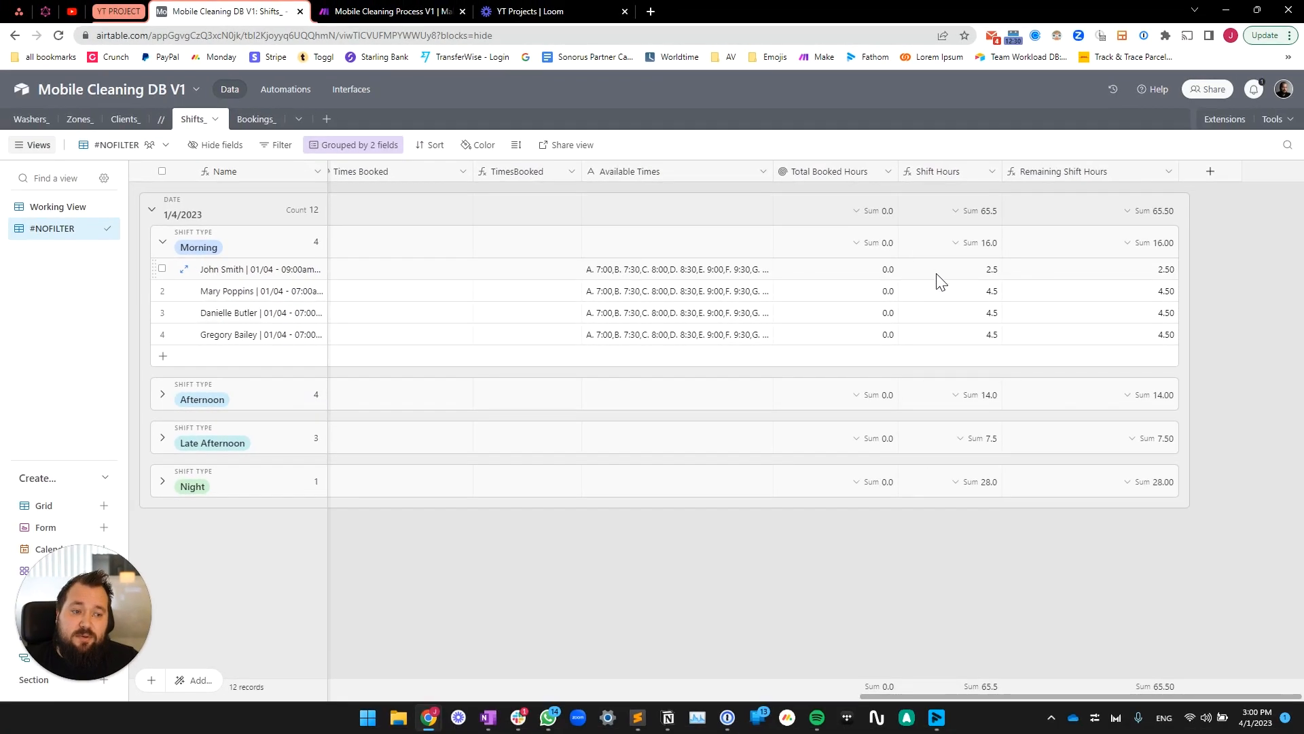
click(269, 122)
click(691, 214)
Examine the booking's Date field and the Formatted Date formula, and close the formula.
click(741, 217)
scroll(788, 448, right, 3)
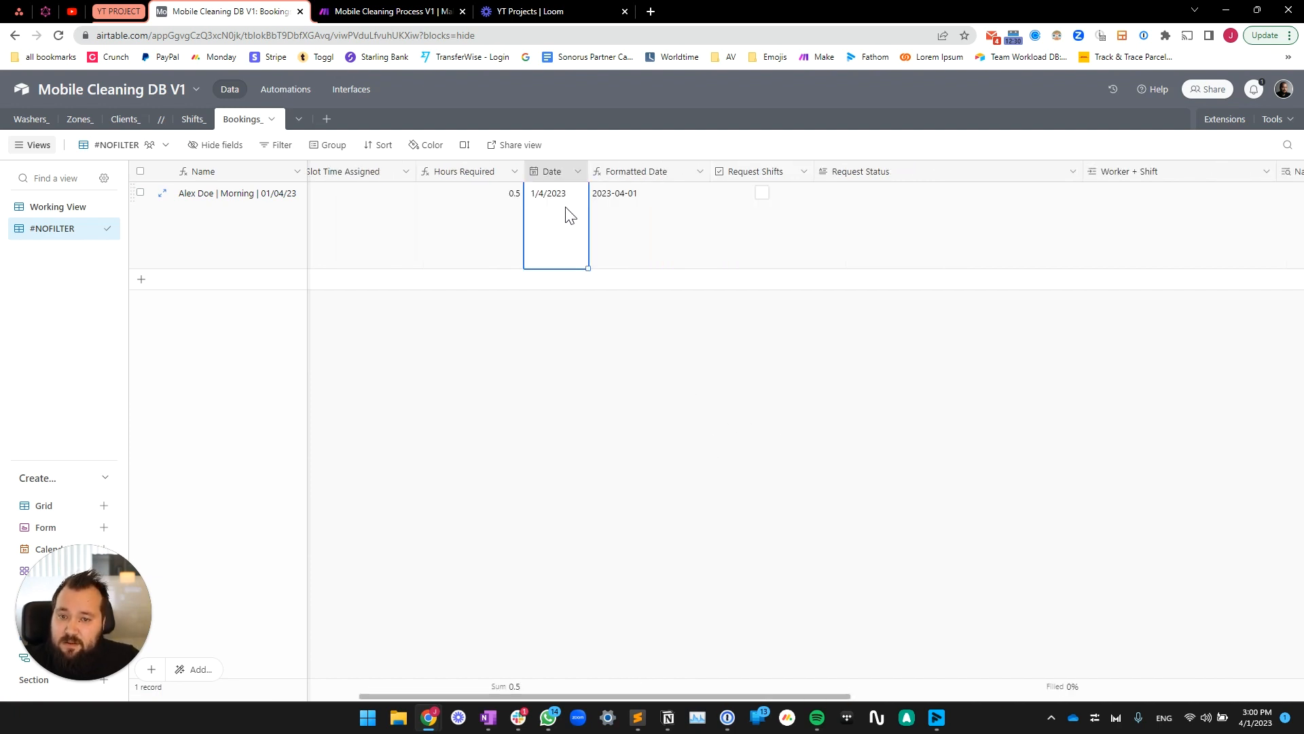
double_click(644, 175)
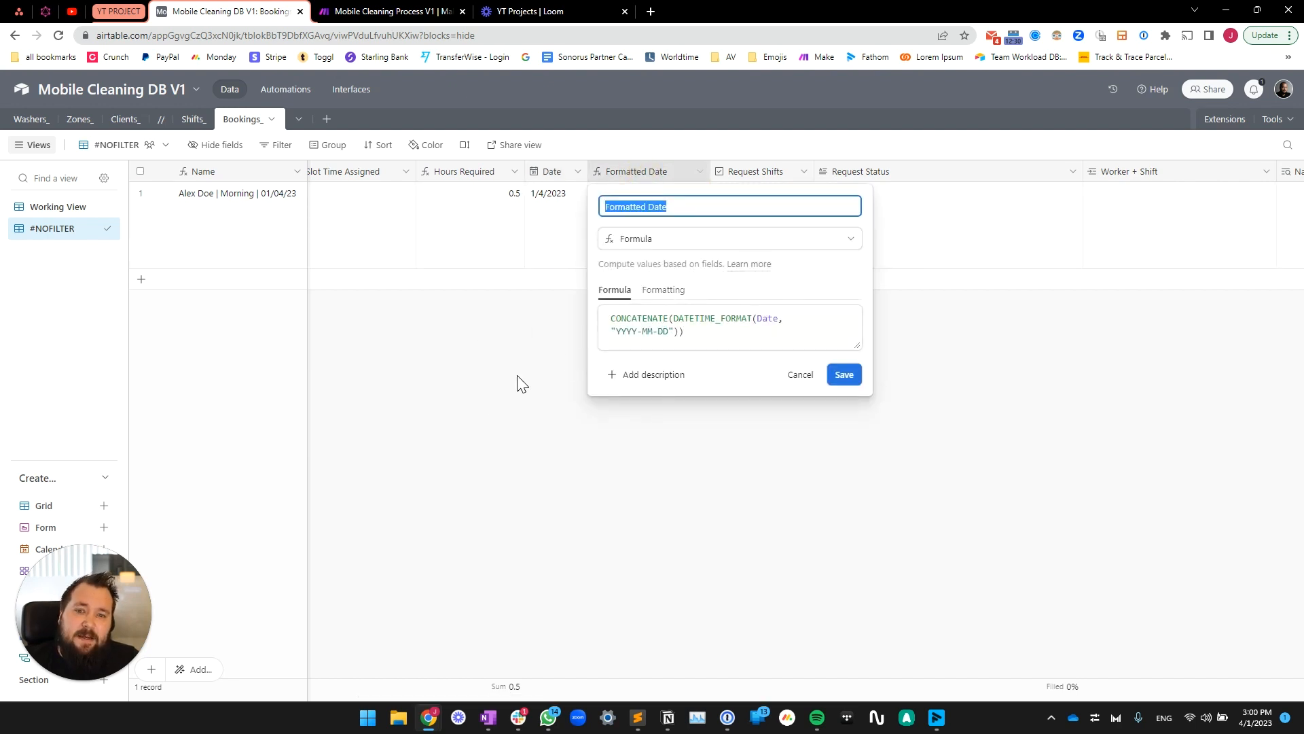
key(Return)
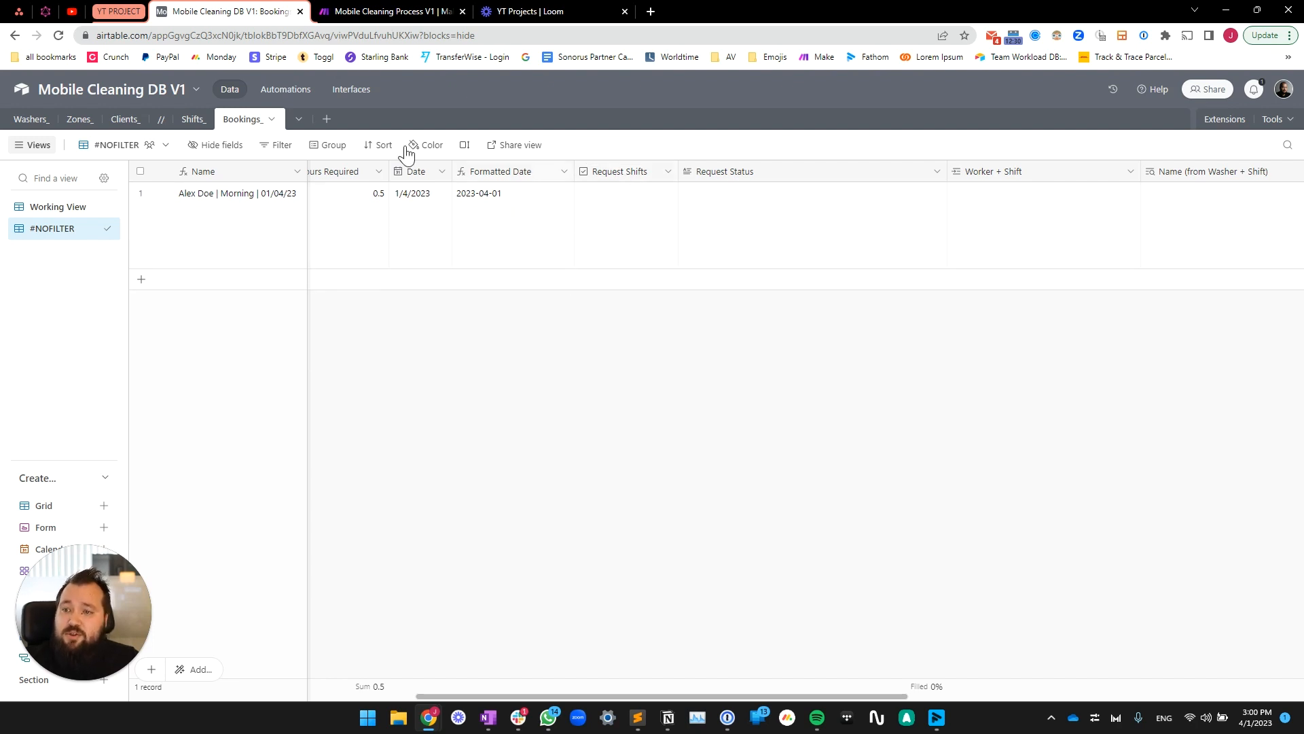
Inspect the Request Status field and its cell for the booking.
scroll(738, 411, right, 3)
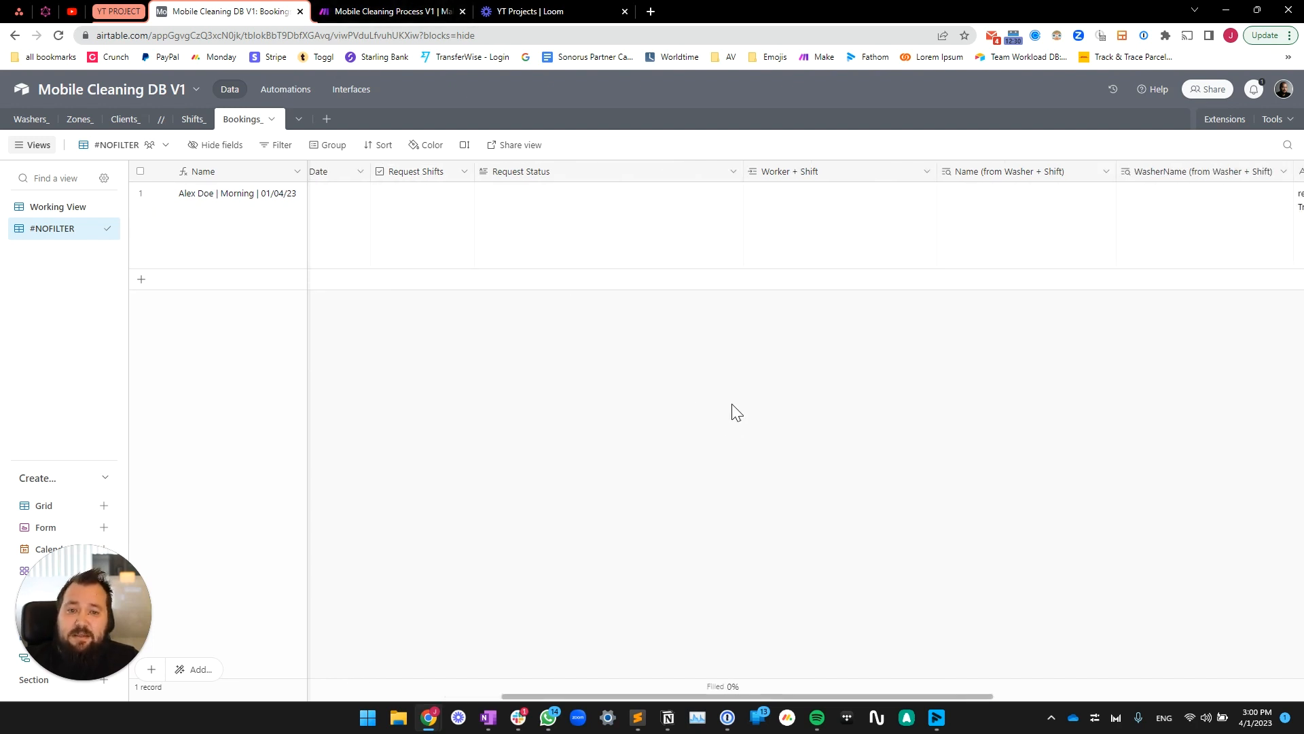
click(637, 240)
double_click(536, 172)
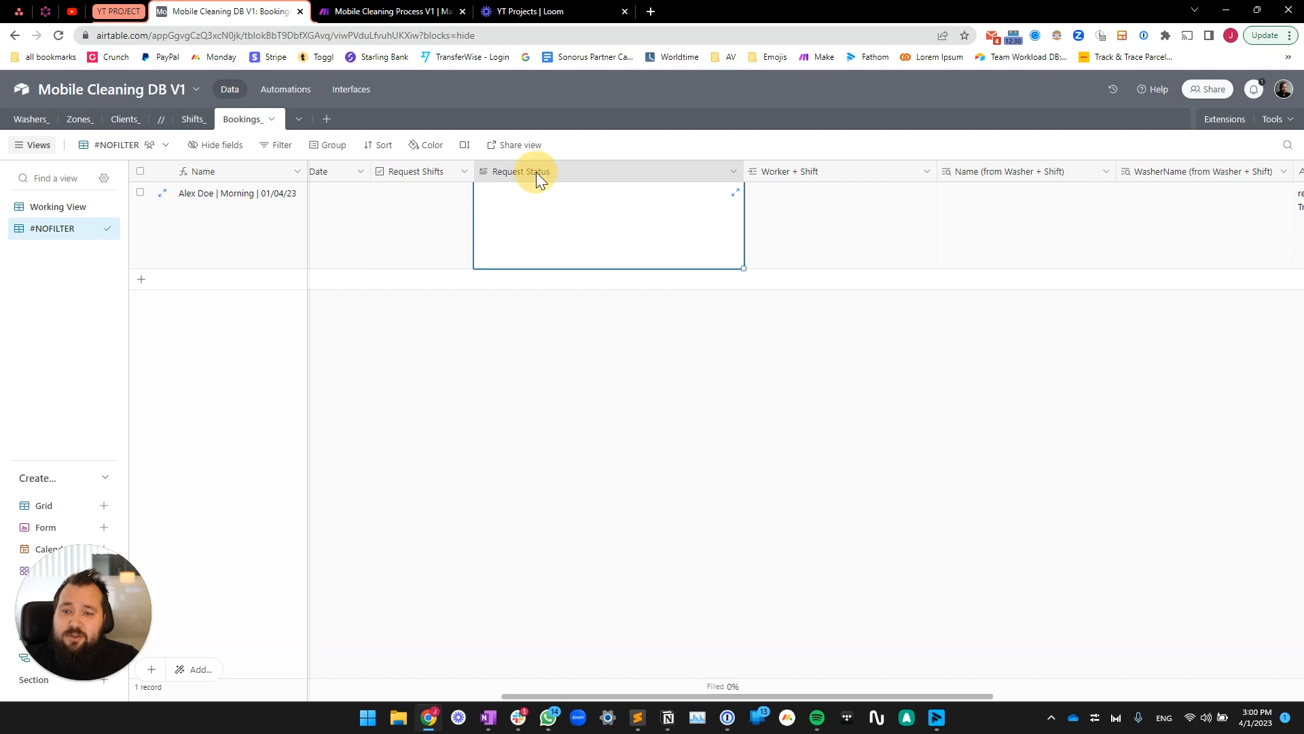
click(899, 432)
click(552, 217)
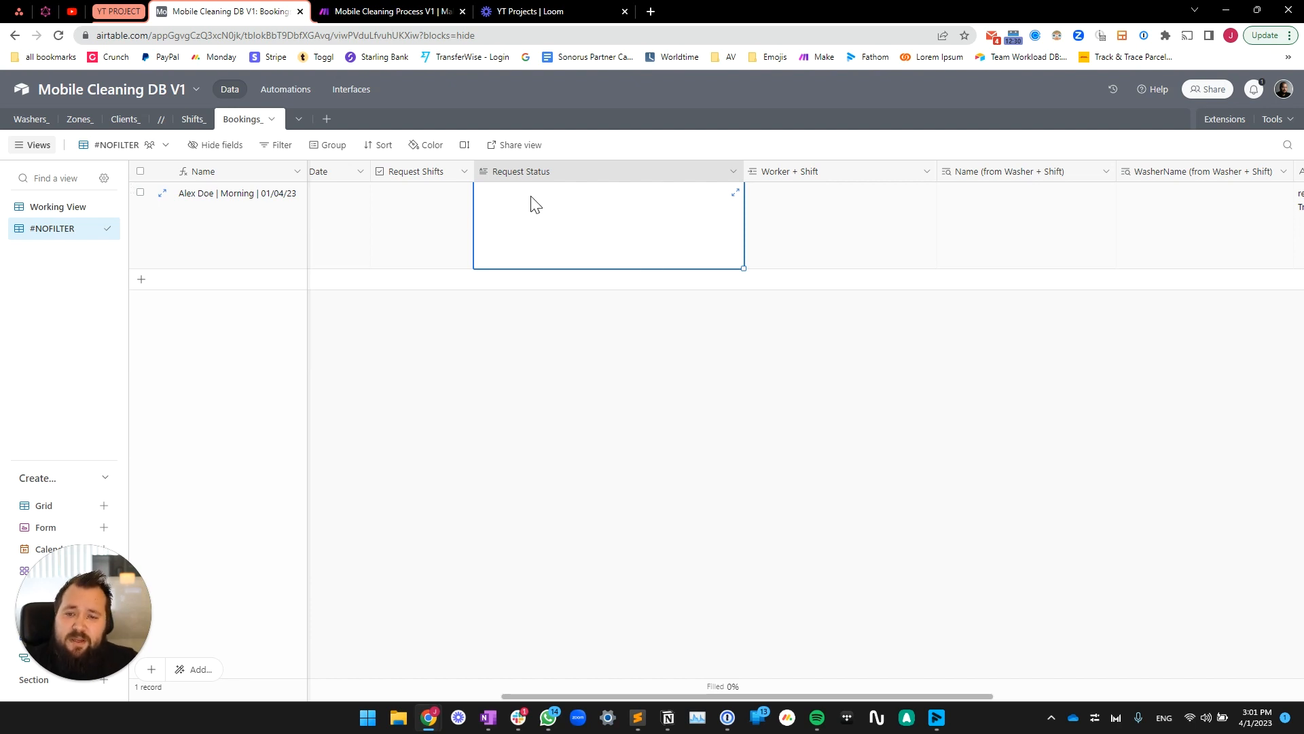
click(629, 396)
click(581, 225)
click(763, 411)
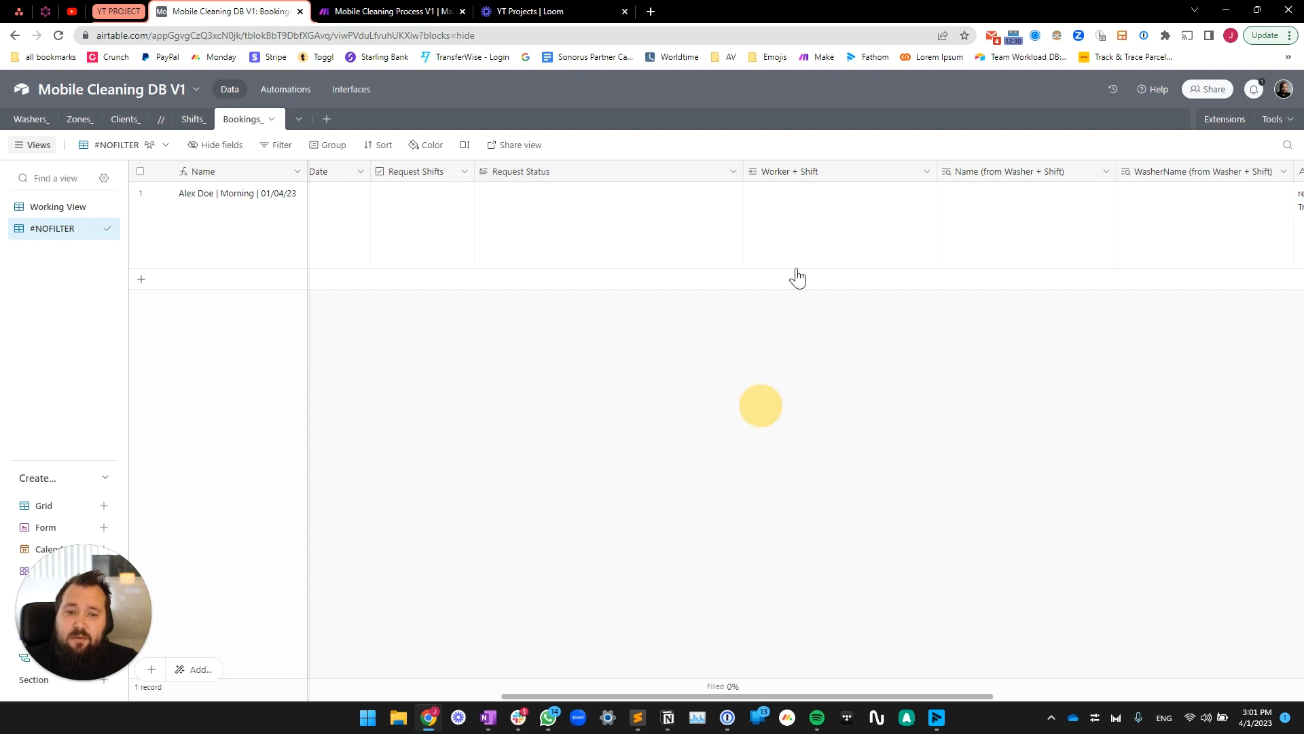
Examine the booking's Worker + Shift field and the washer and shift fields that follow it.
click(903, 230)
scroll(540, 336, right, 5)
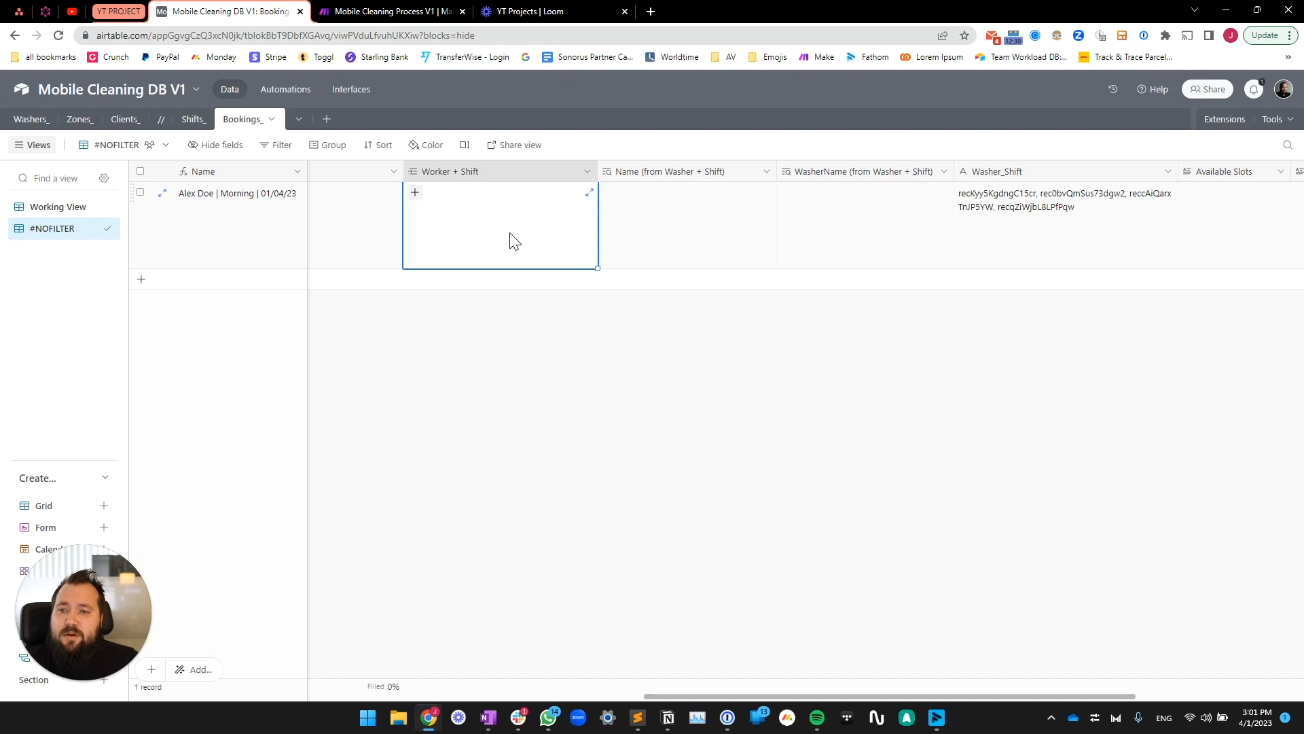
scroll(629, 218, left, 2)
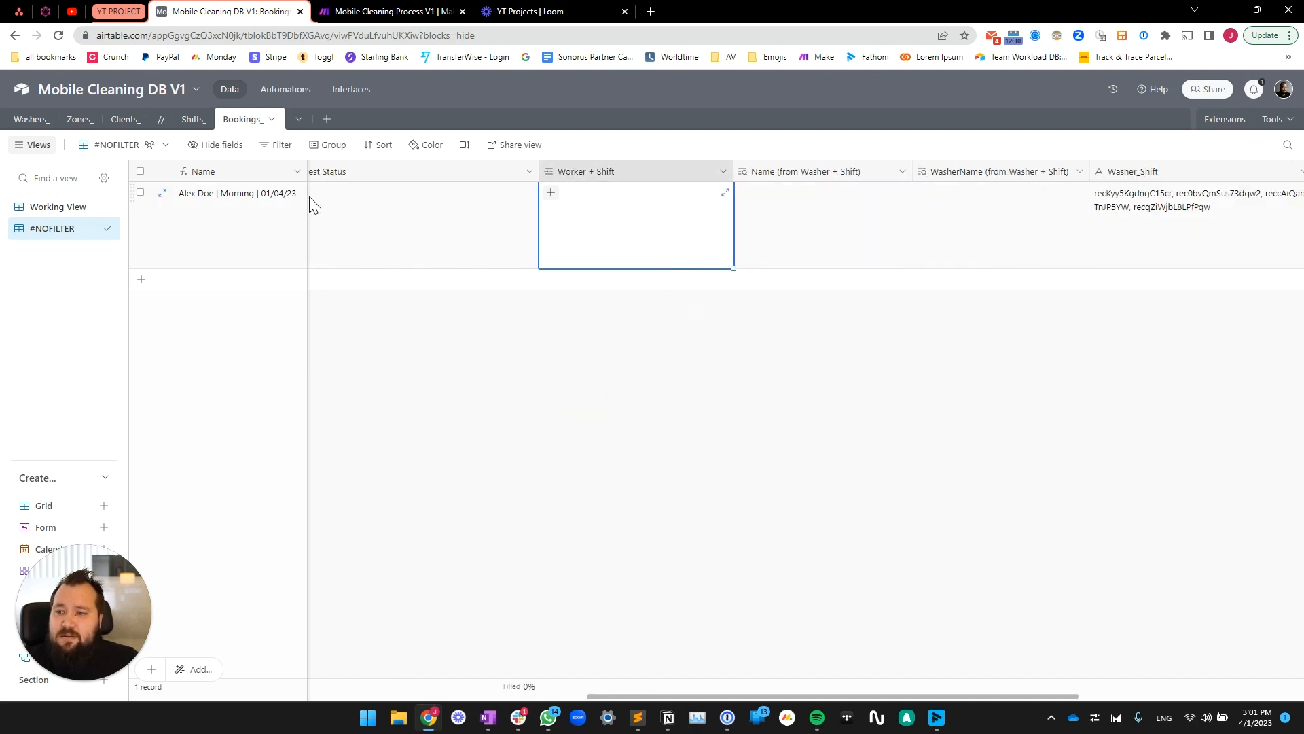
Widen the Name column in the Shifts_ table to read the full shift names.
click(192, 119)
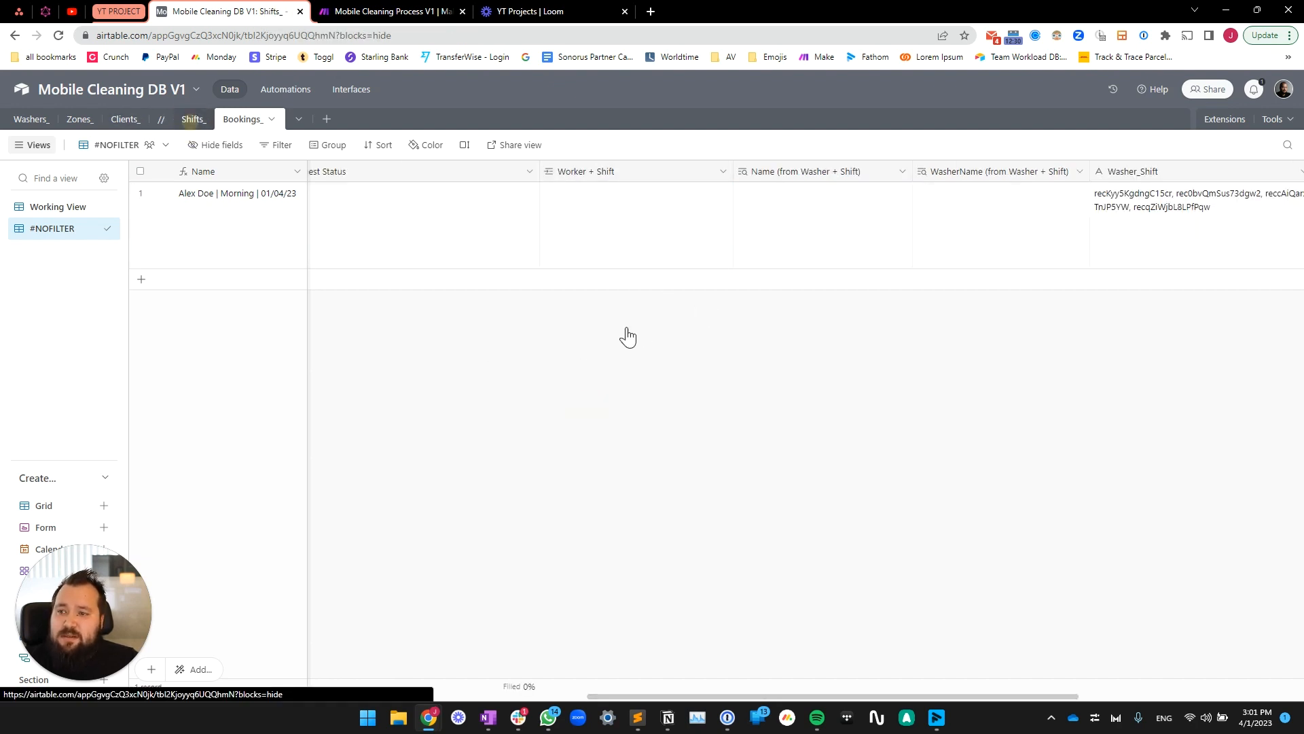
click(239, 270)
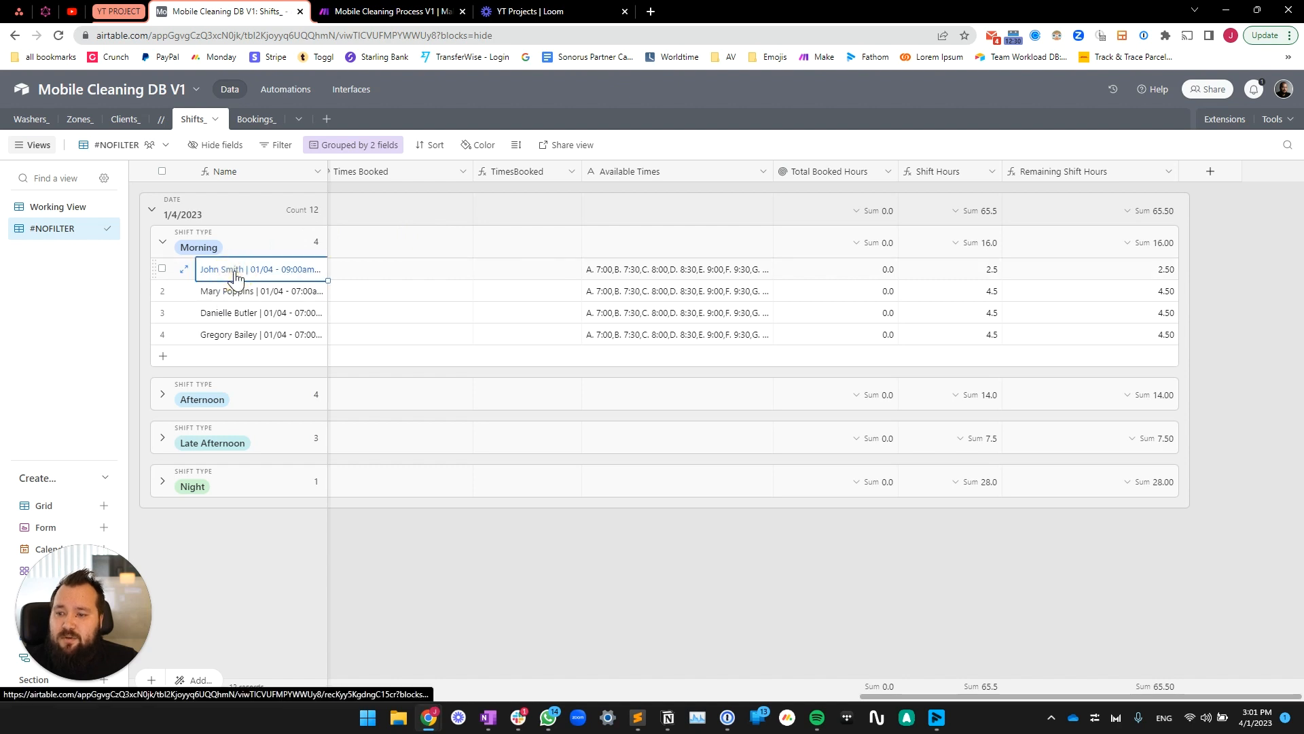
drag(328, 171, 432, 171)
click(252, 308)
Return to the Bookings_ table and compare its Worker + Shift field with the adjoining name lookup.
click(253, 119)
click(826, 227)
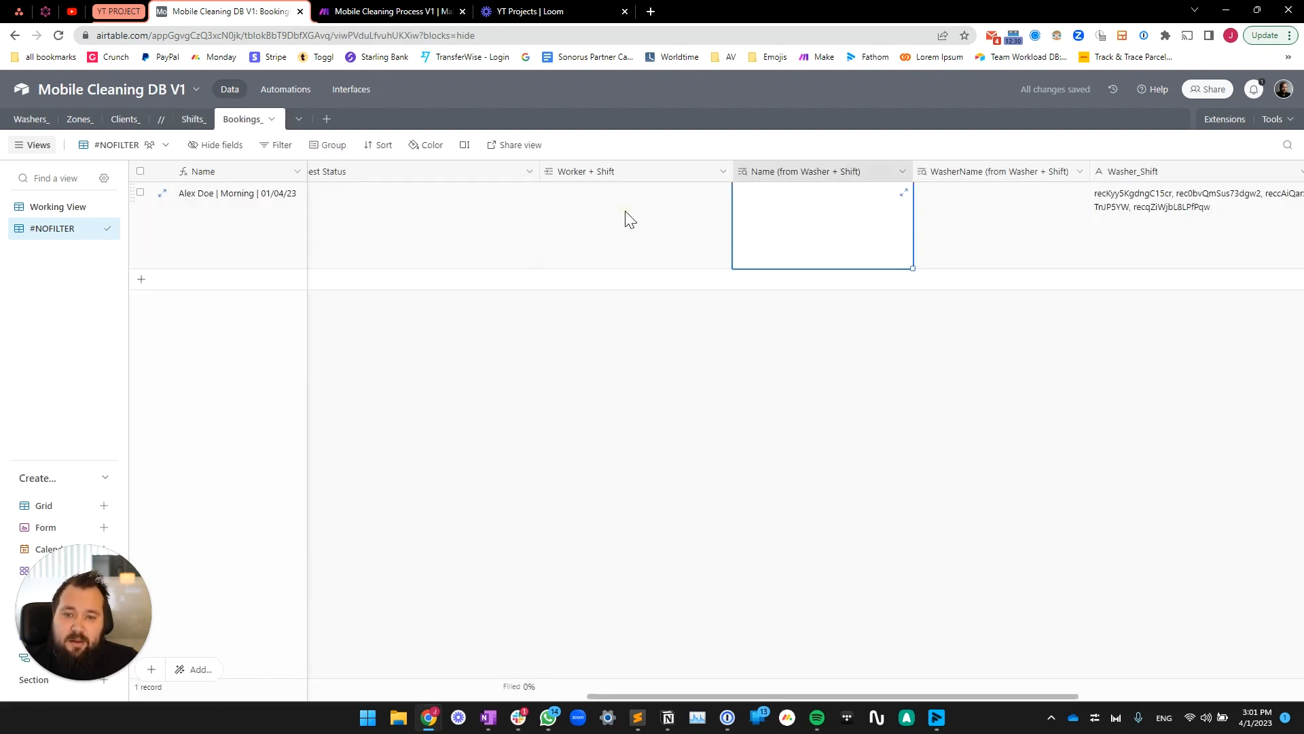
click(624, 216)
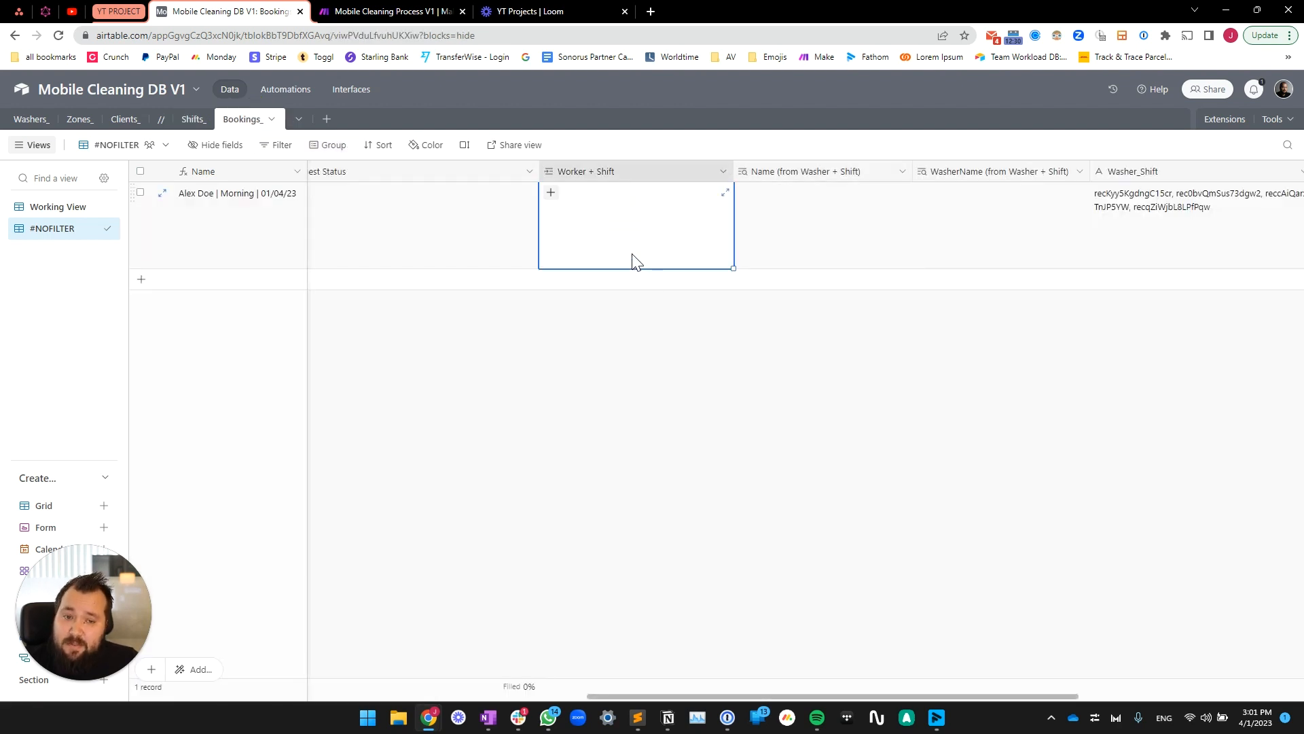
scroll(773, 226, right, 3)
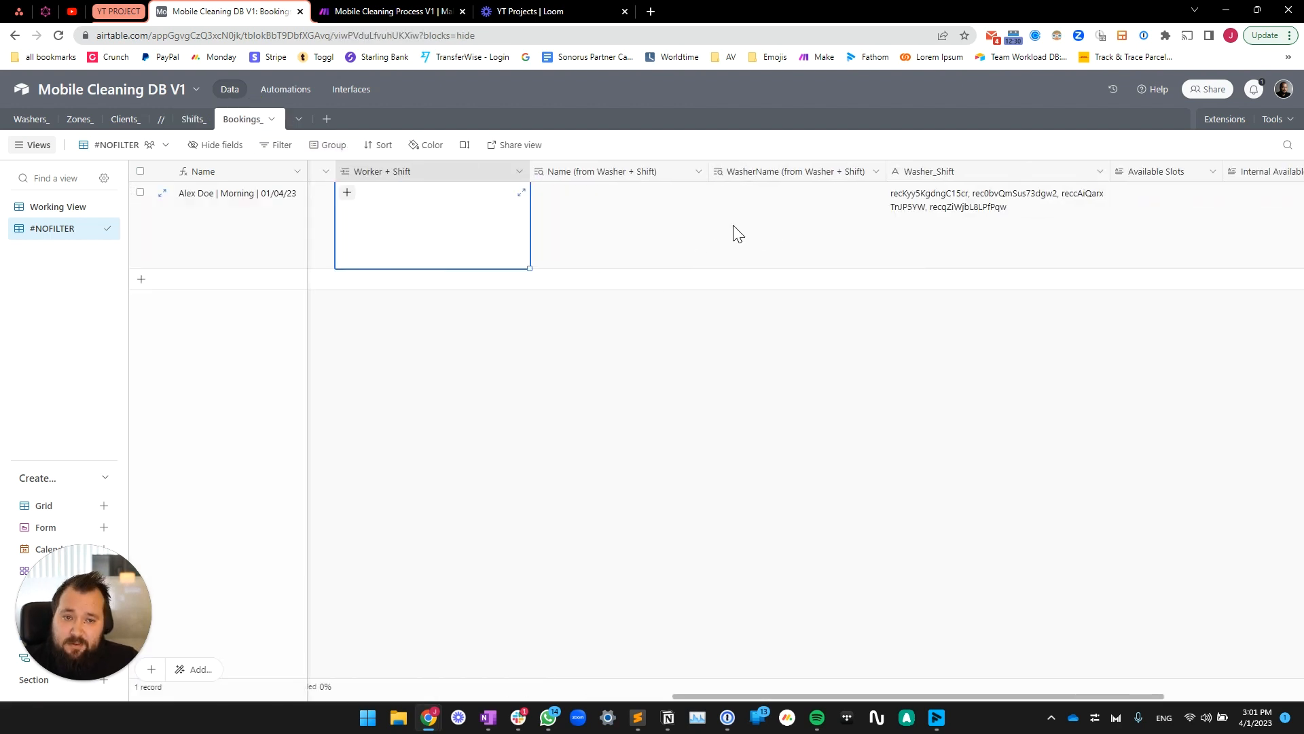
Inspect the configurations of the Name and WasherName lookups (from Washer + Shift), and close them.
double_click(646, 172)
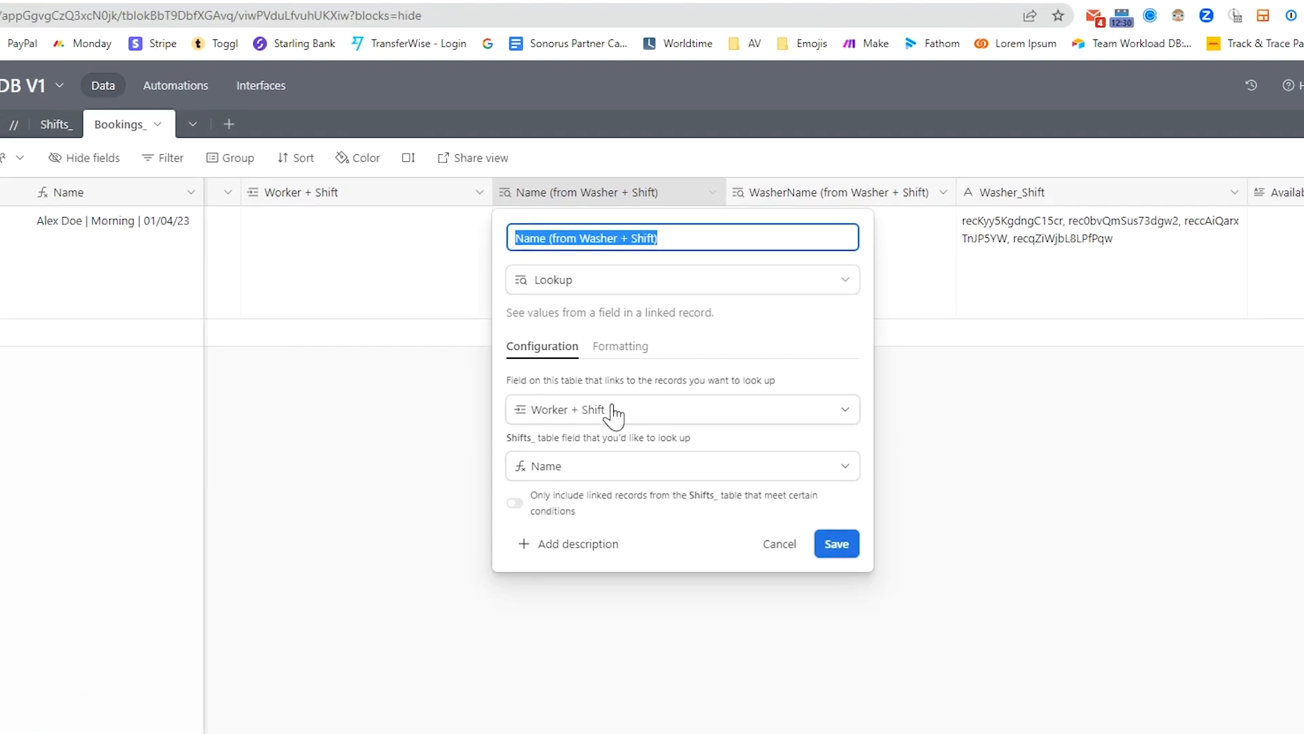
click(438, 370)
click(396, 256)
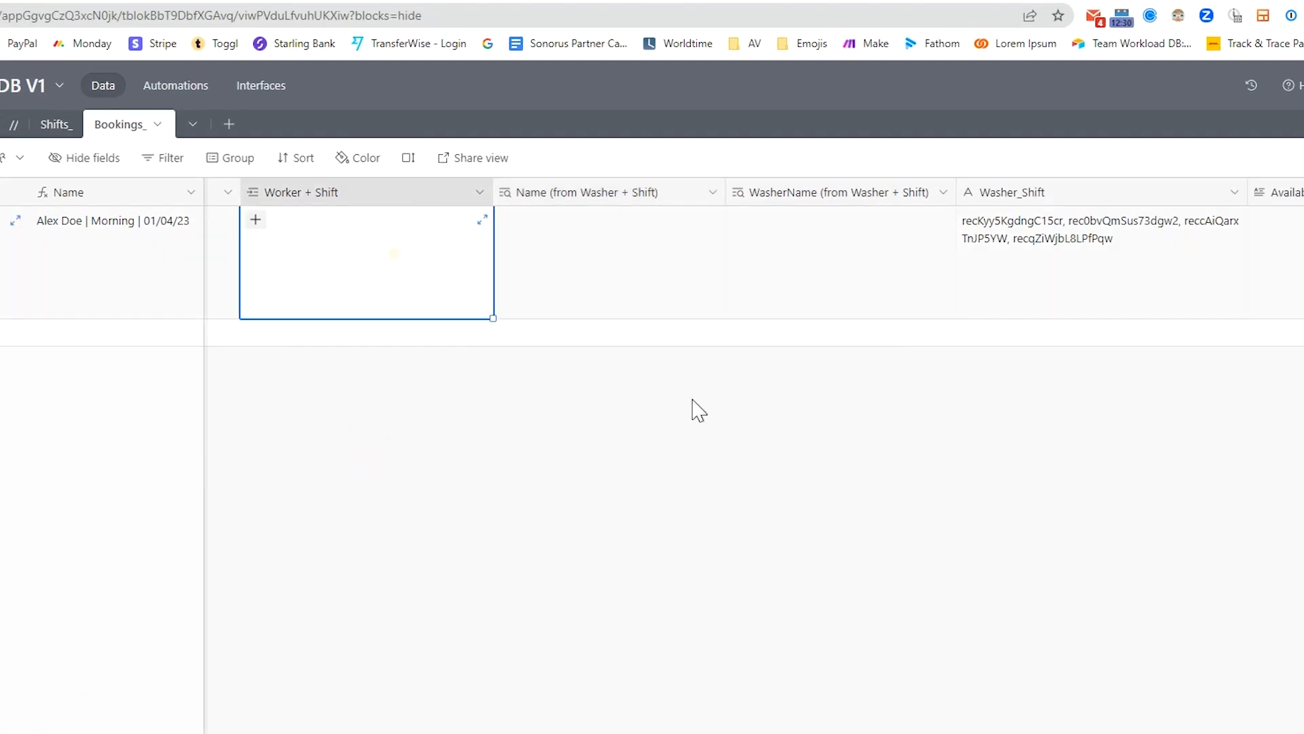
double_click(880, 192)
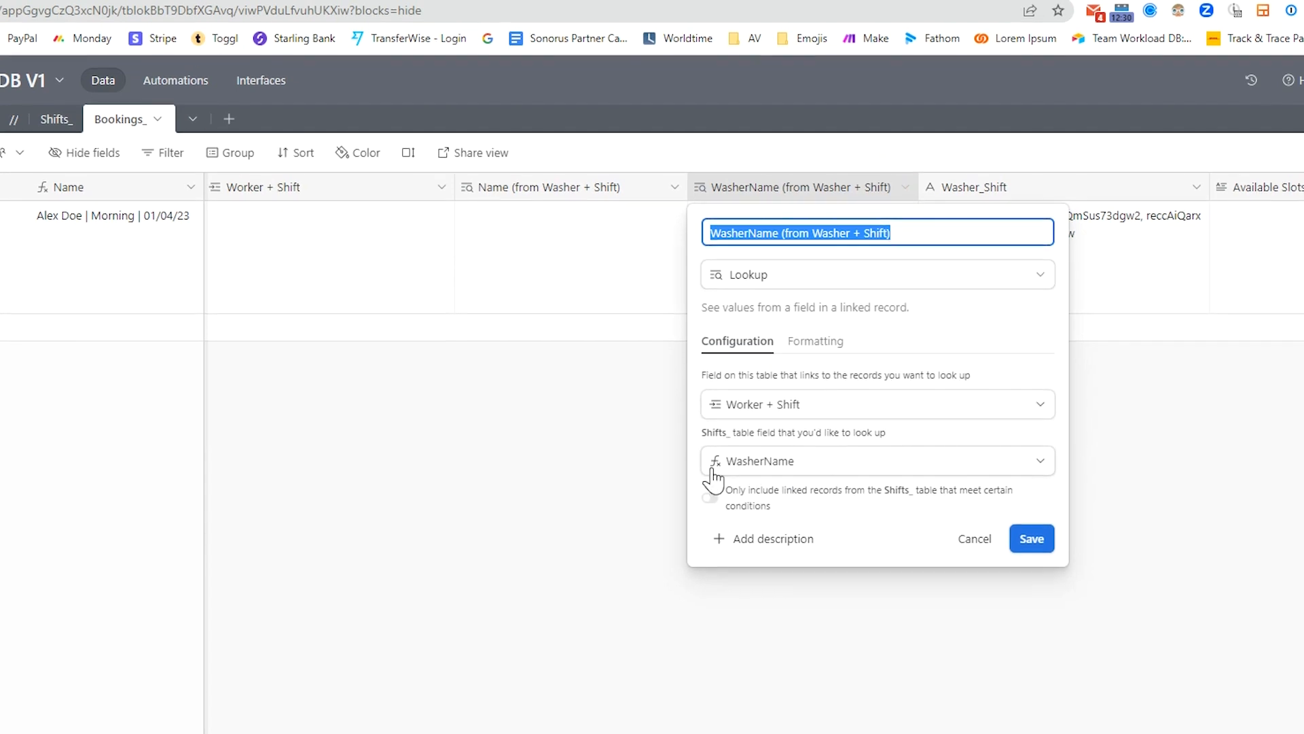
click(597, 489)
Clear the record IDs from the booking's Washer_Shift field.
scroll(1002, 466, right, 4)
click(839, 312)
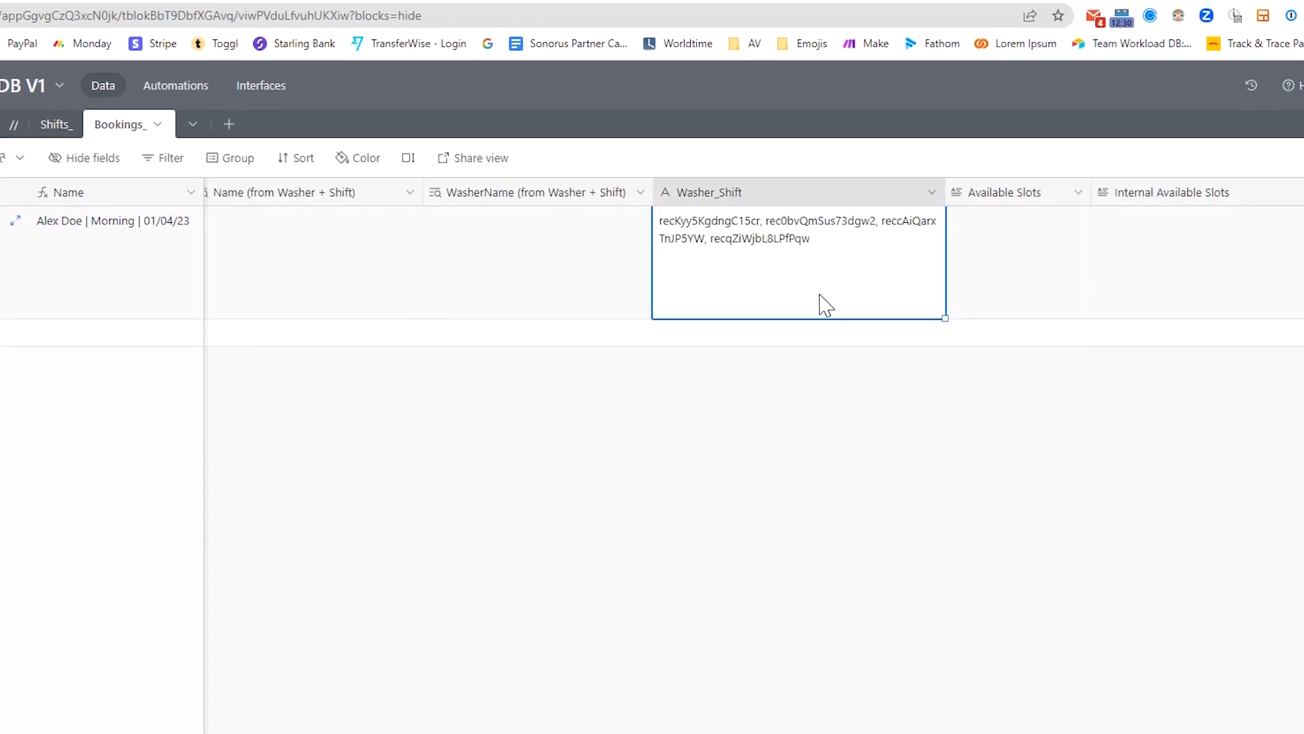
key(Delete)
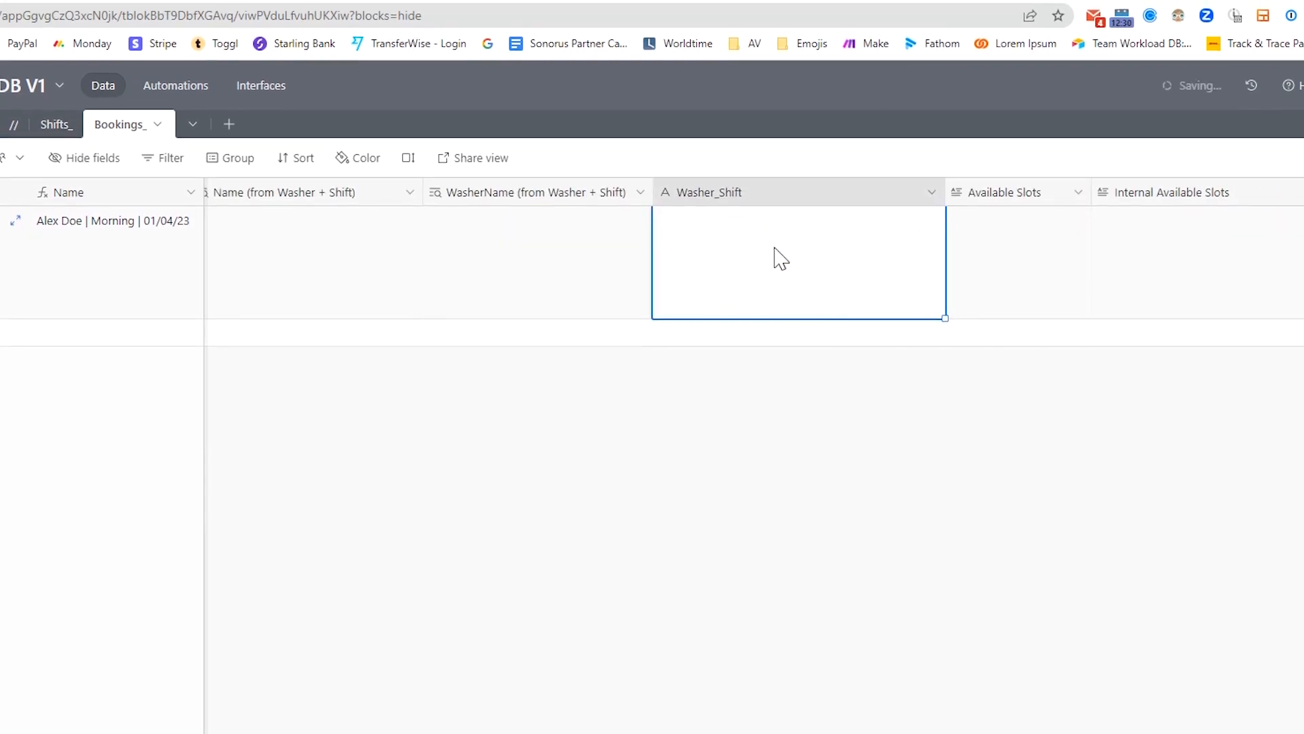
click(908, 573)
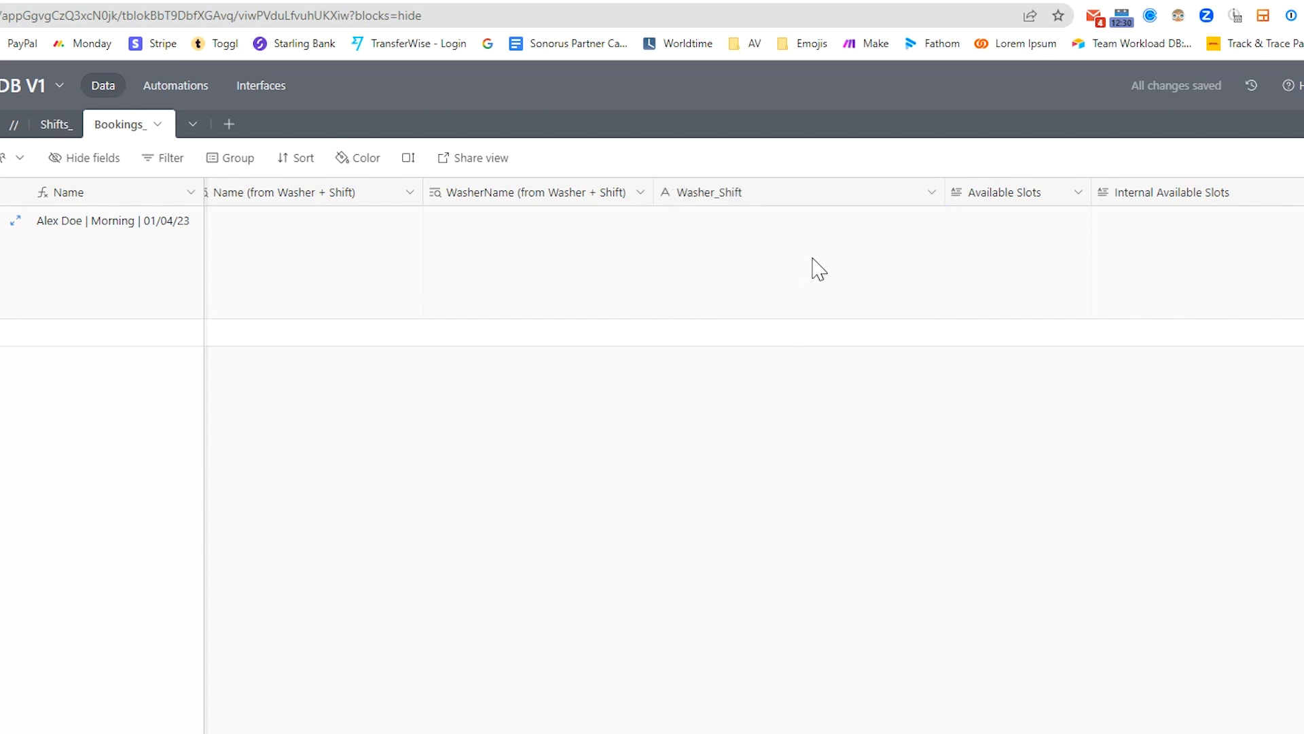
Examine the booking's Available Slots field.
scroll(951, 502, right, 2)
click(922, 261)
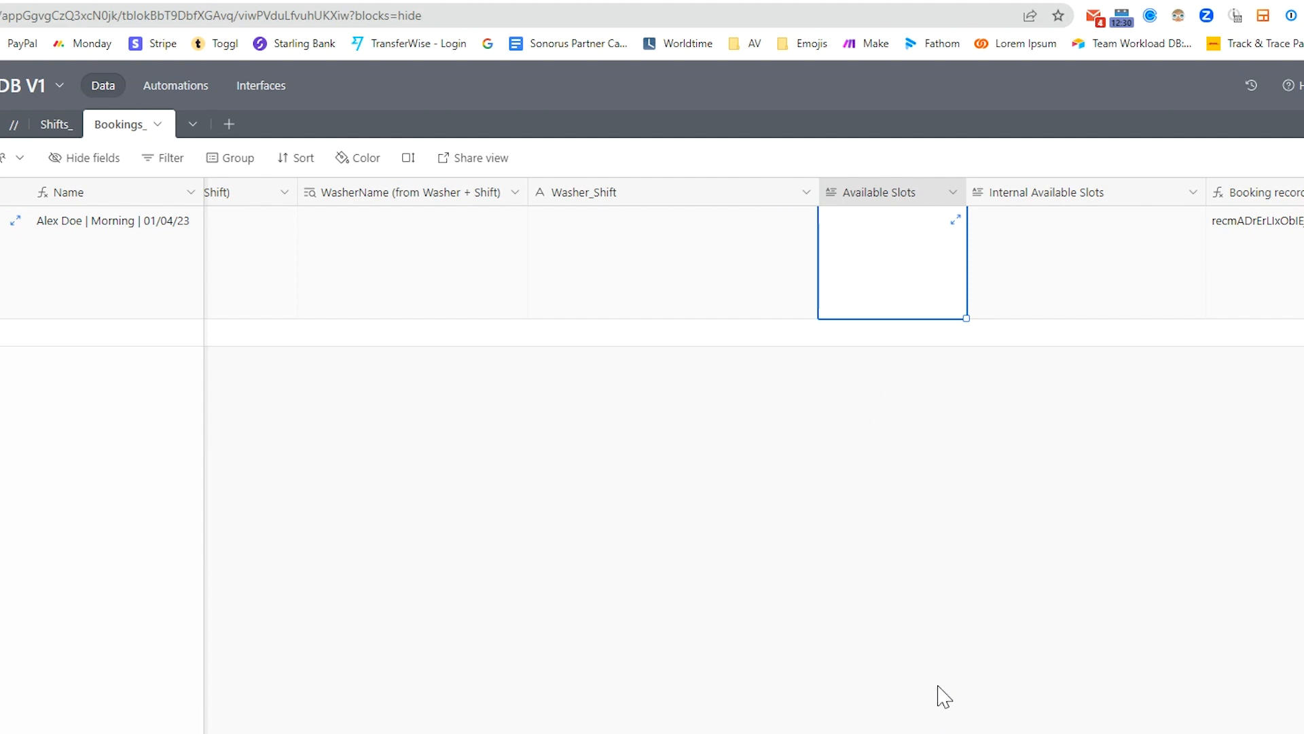
Examine the booking's Internal Available Slots field and the formula behind the Booking record ID field, leaving the formula as it is.
click(1083, 252)
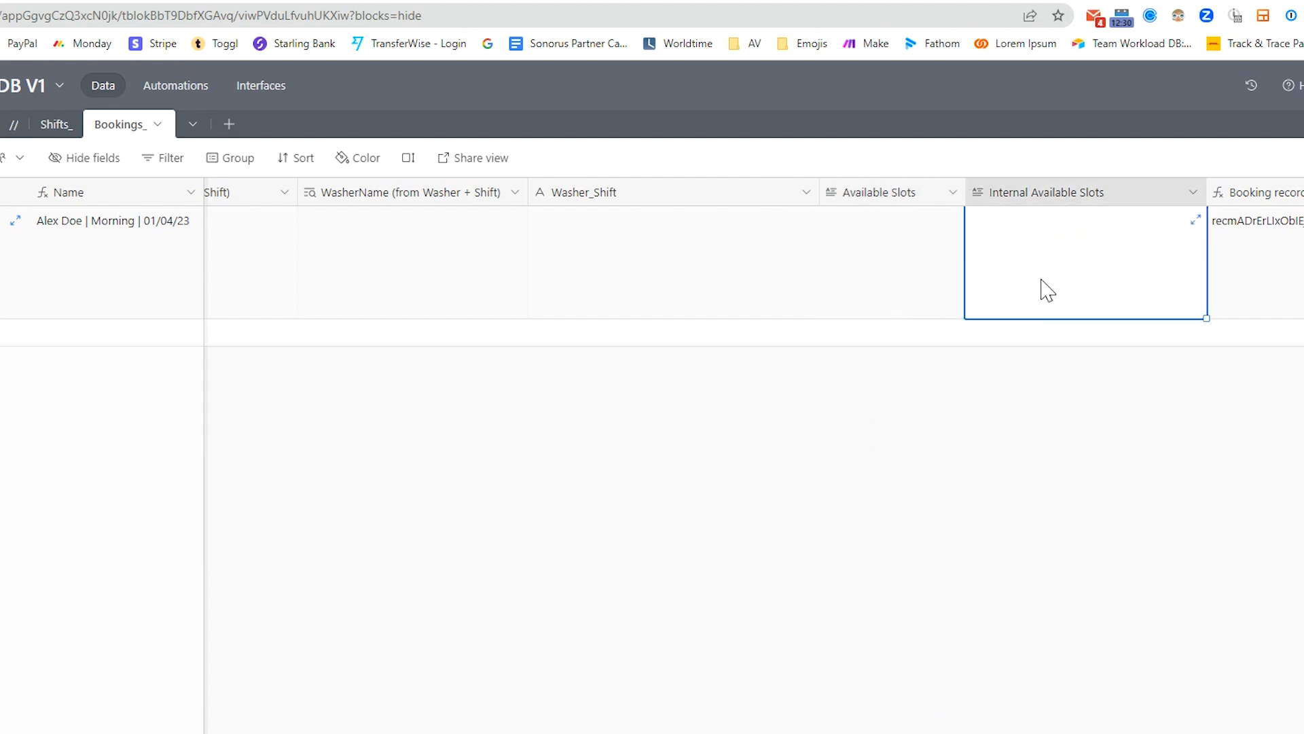
scroll(1069, 291, right, 3)
click(1082, 267)
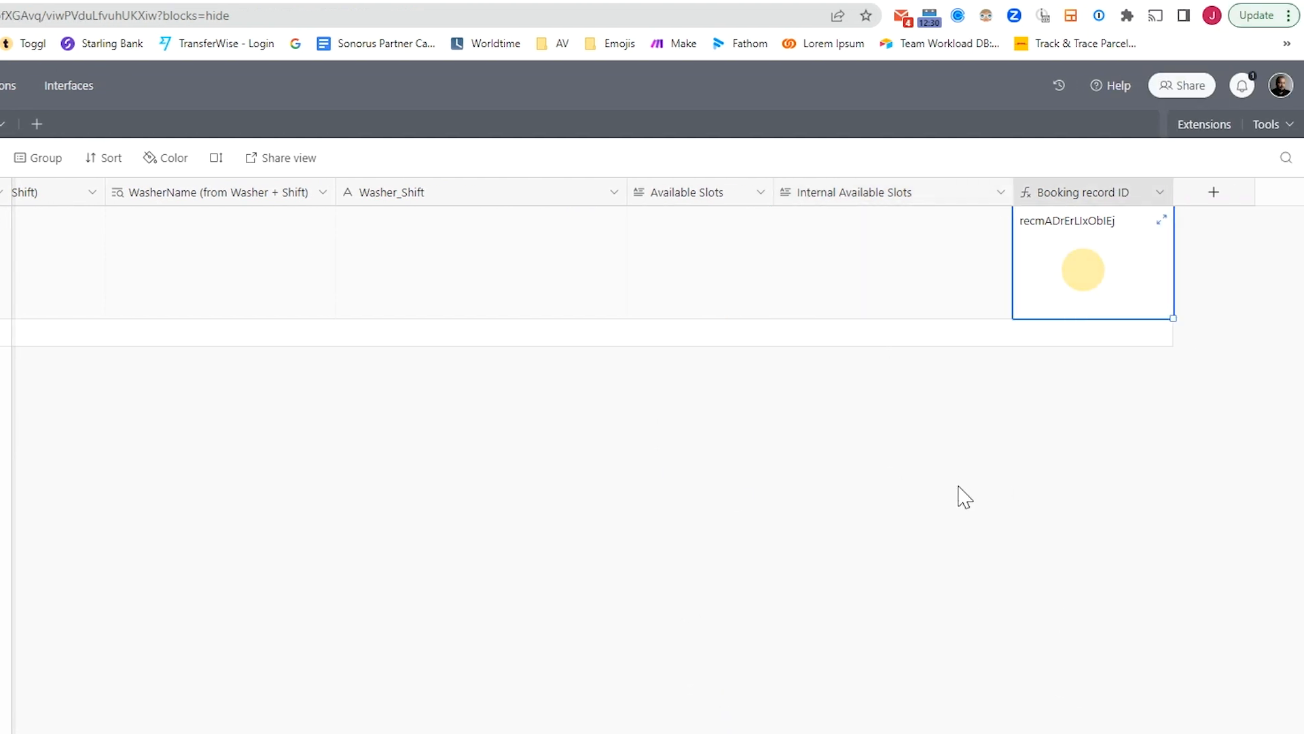
double_click(1112, 197)
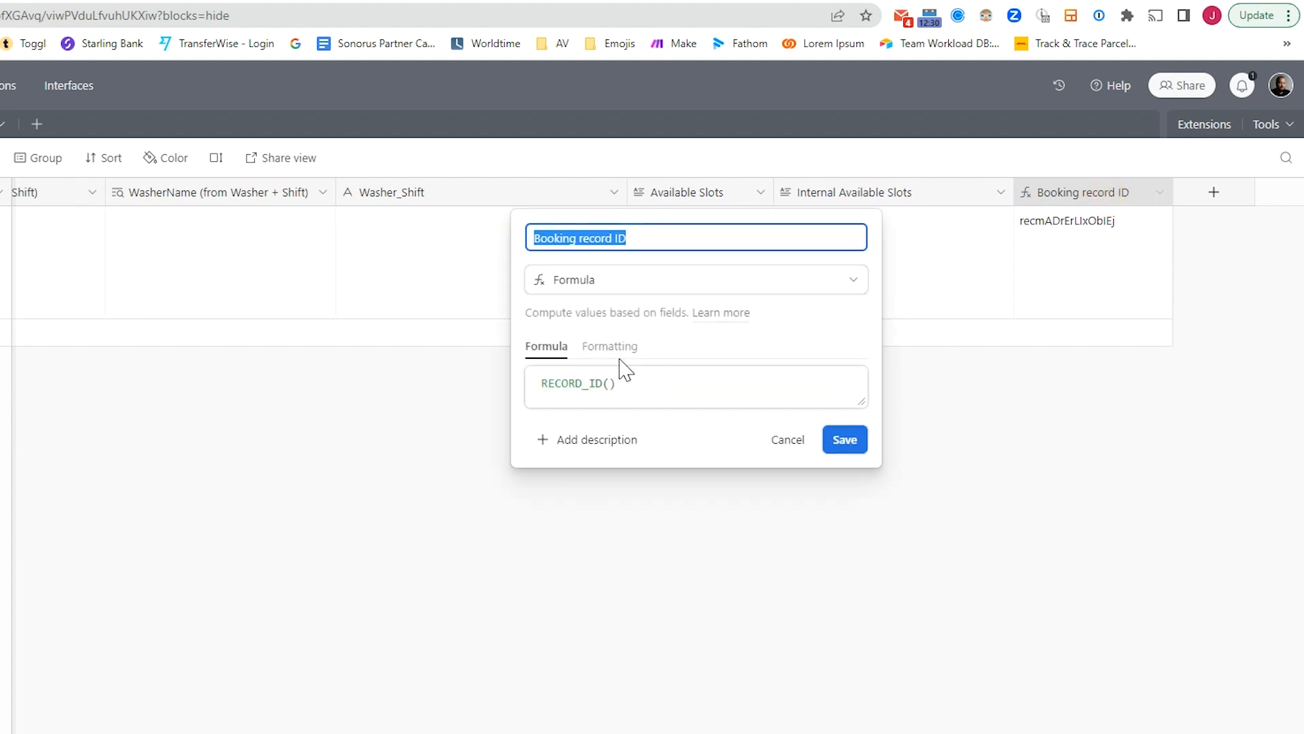
drag(645, 384, 536, 384)
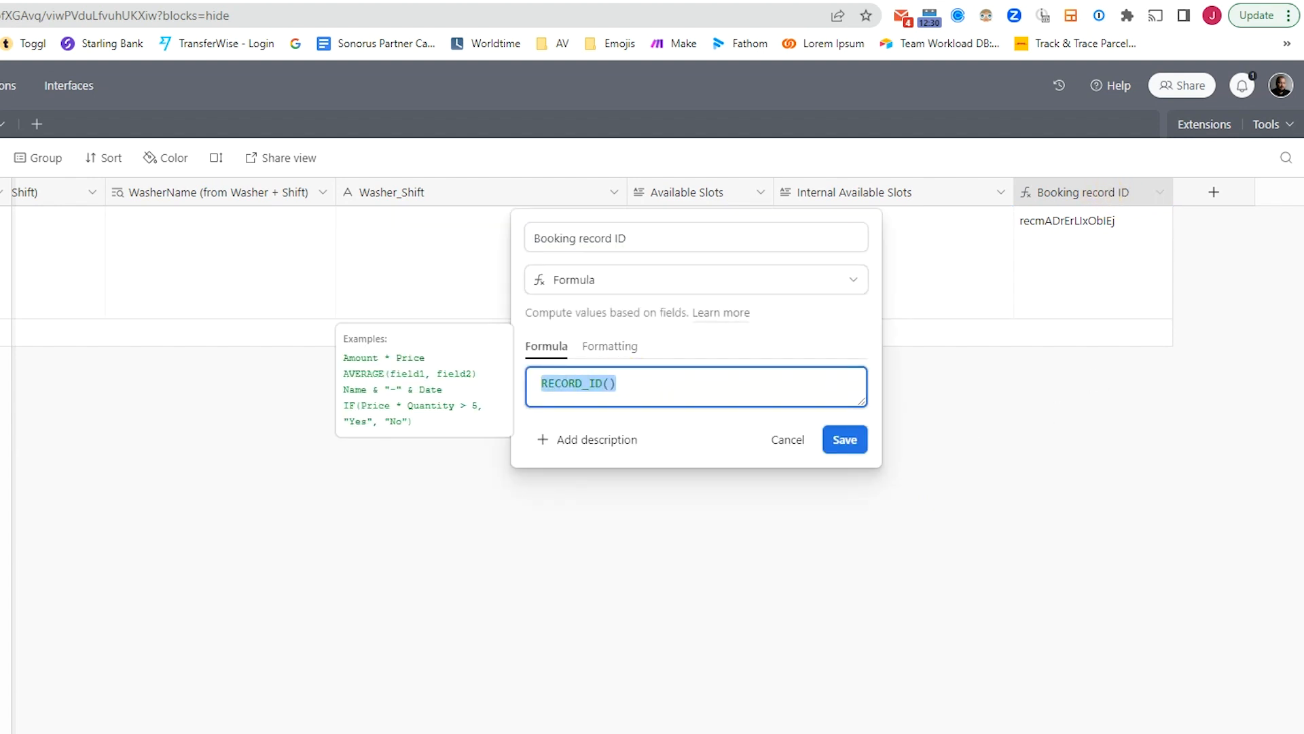
key(Escape)
click(1092, 254)
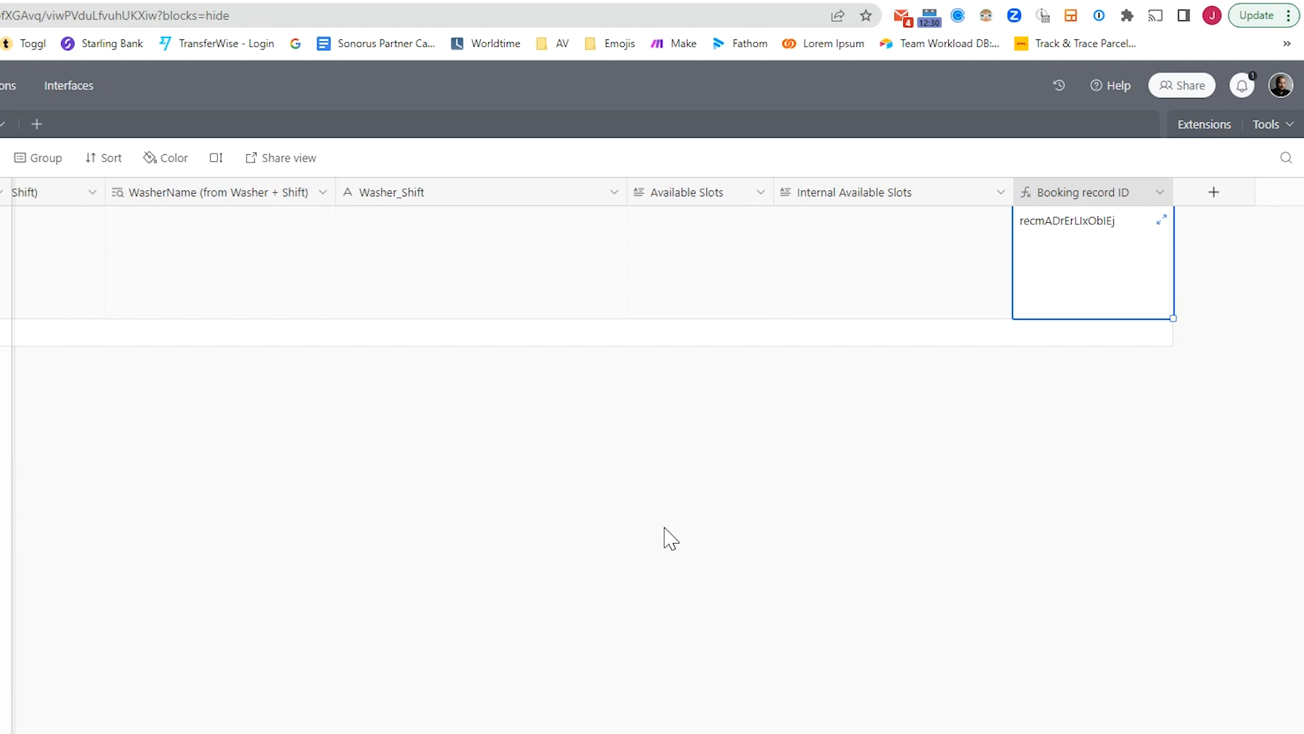
scroll(483, 504, left, 5)
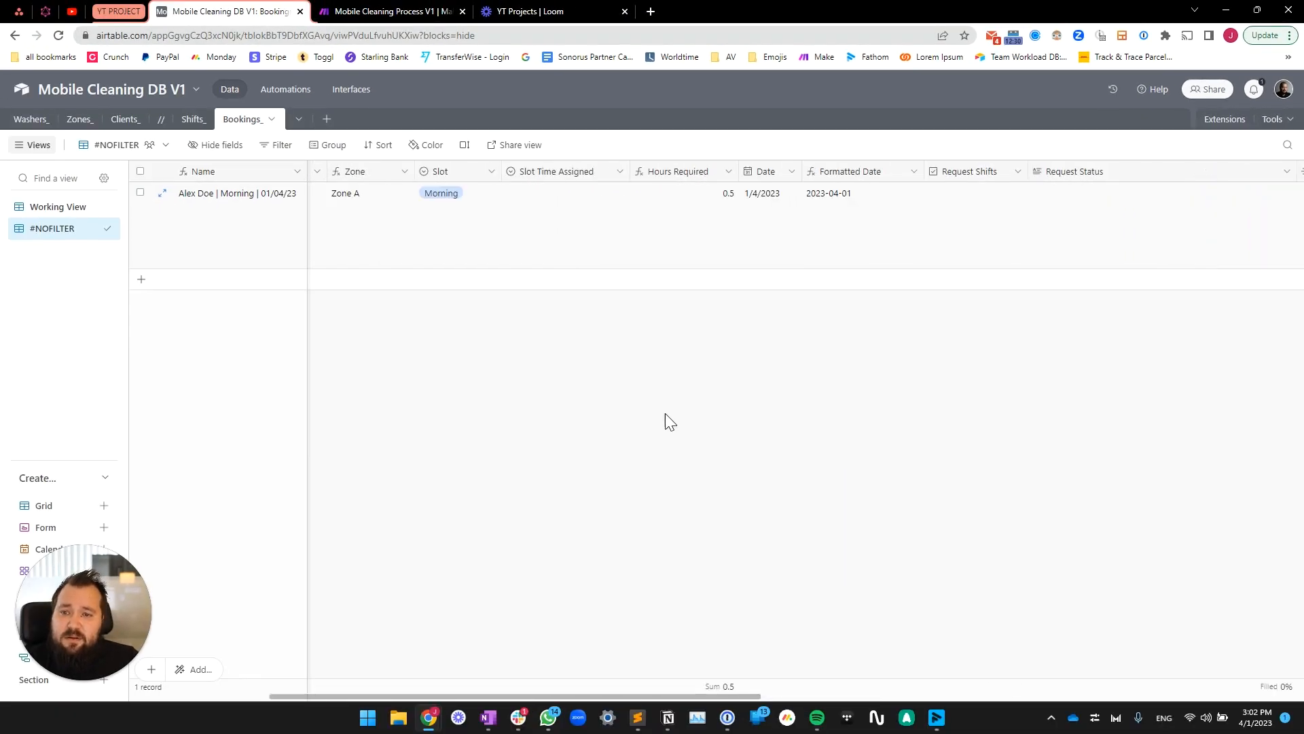
scroll(665, 414, left, 5)
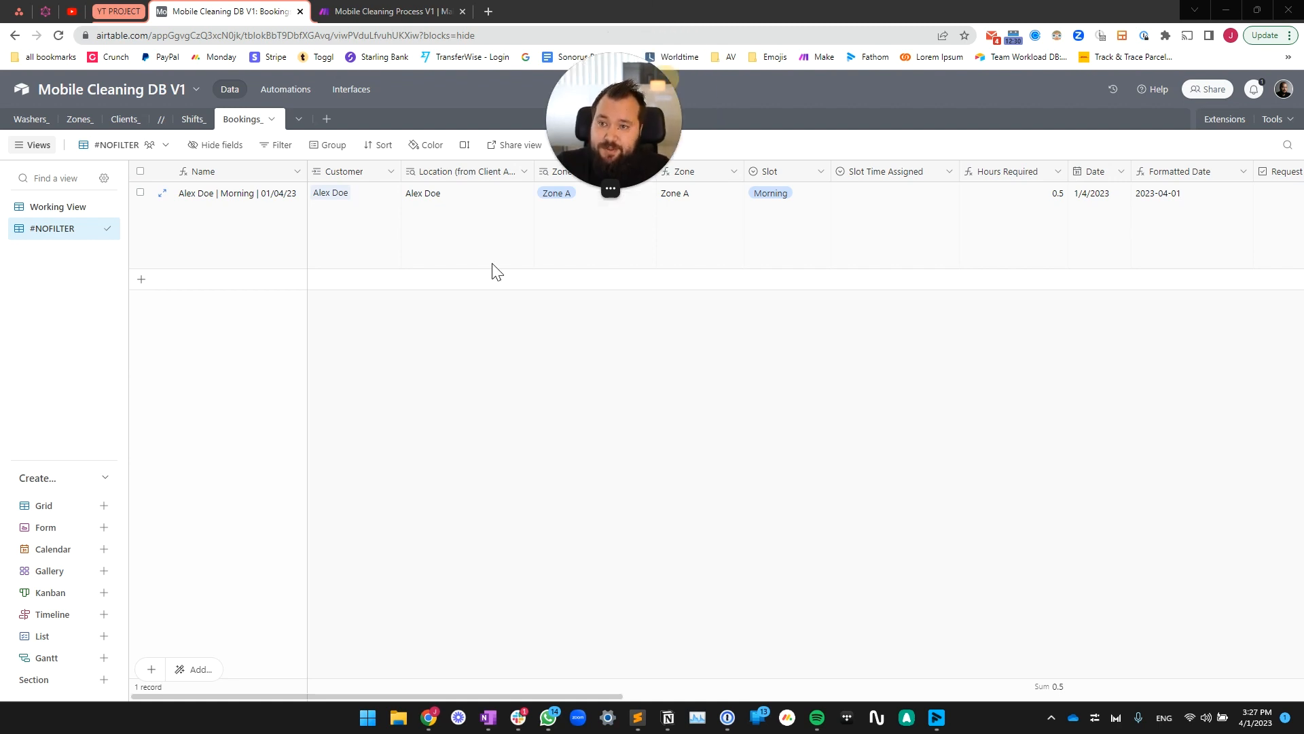
Review the trigger and the Update record action of the Shift Type Change > Update Date Time automation.
click(263, 95)
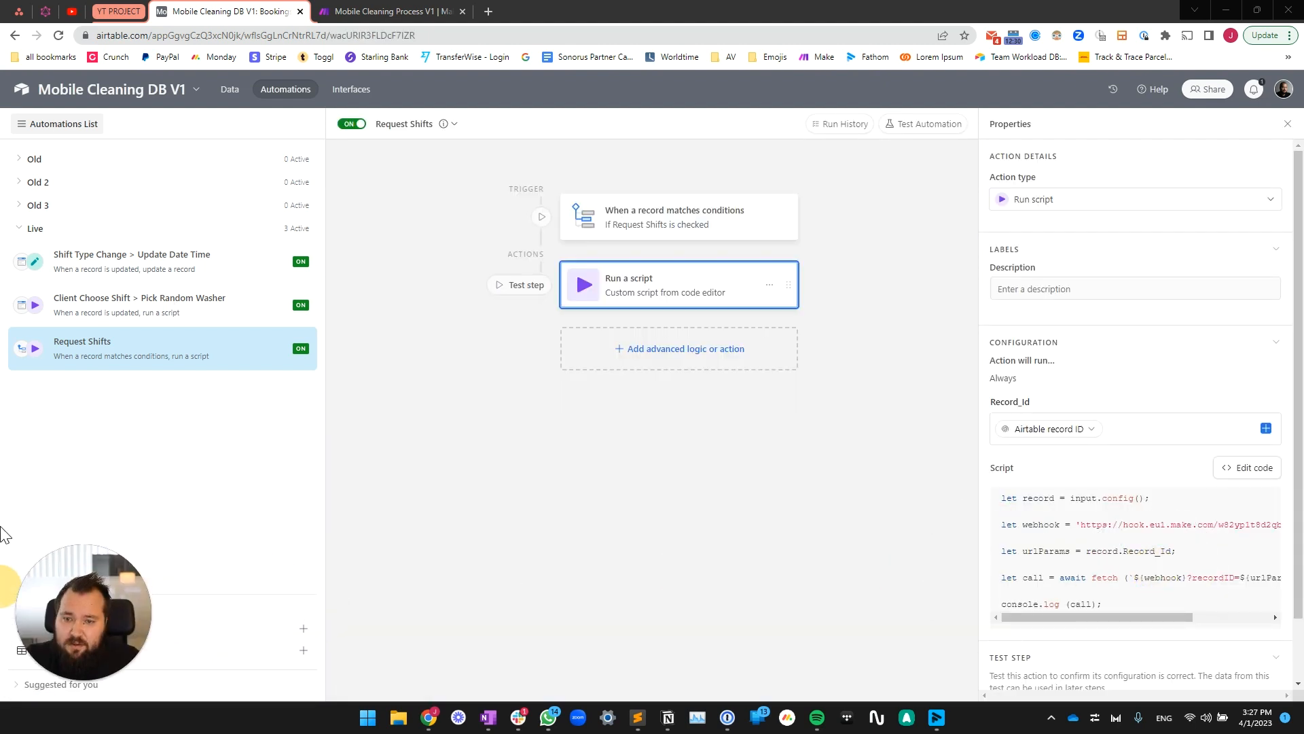
click(77, 266)
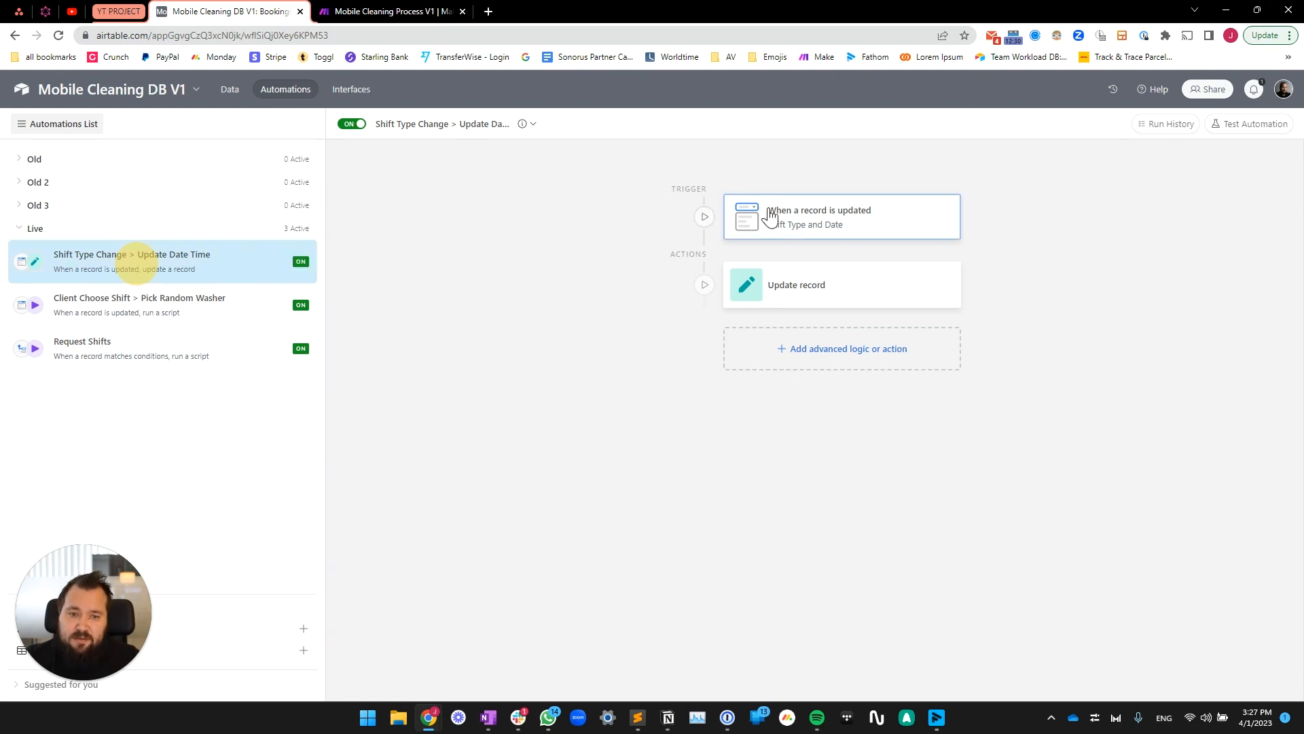
click(786, 225)
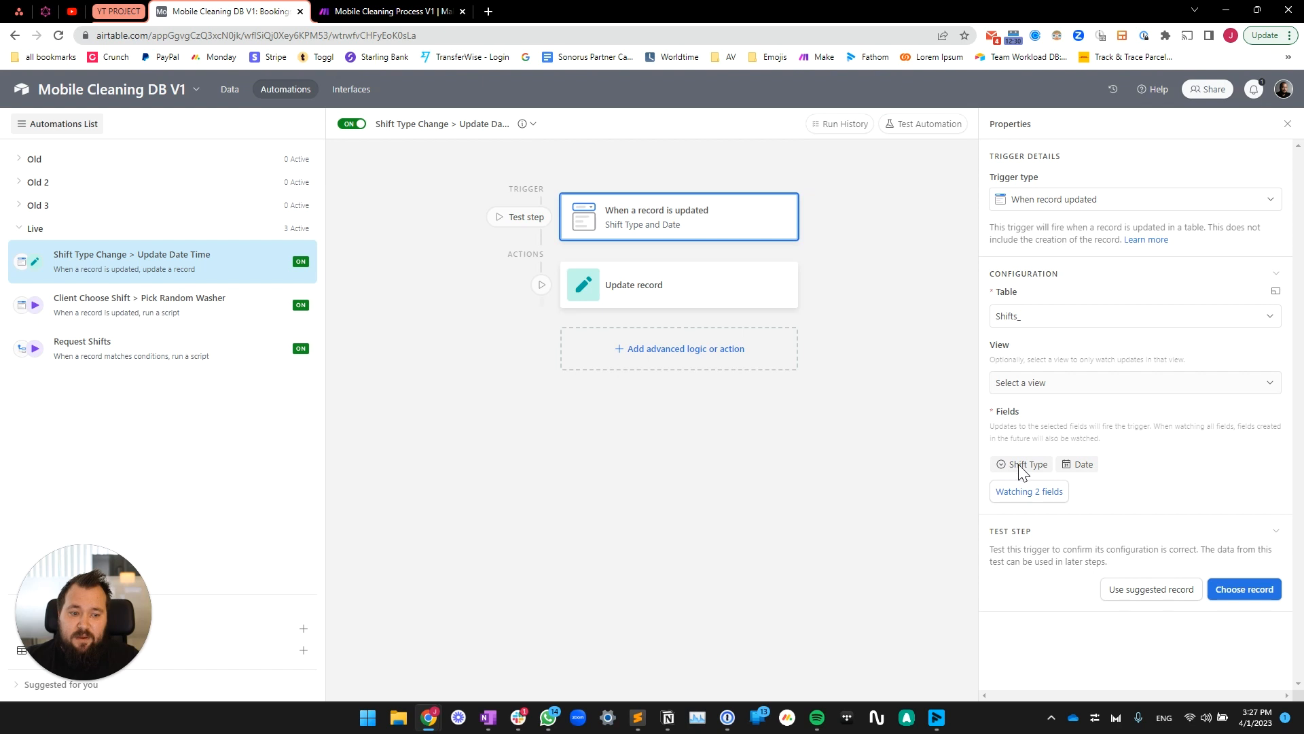
click(662, 285)
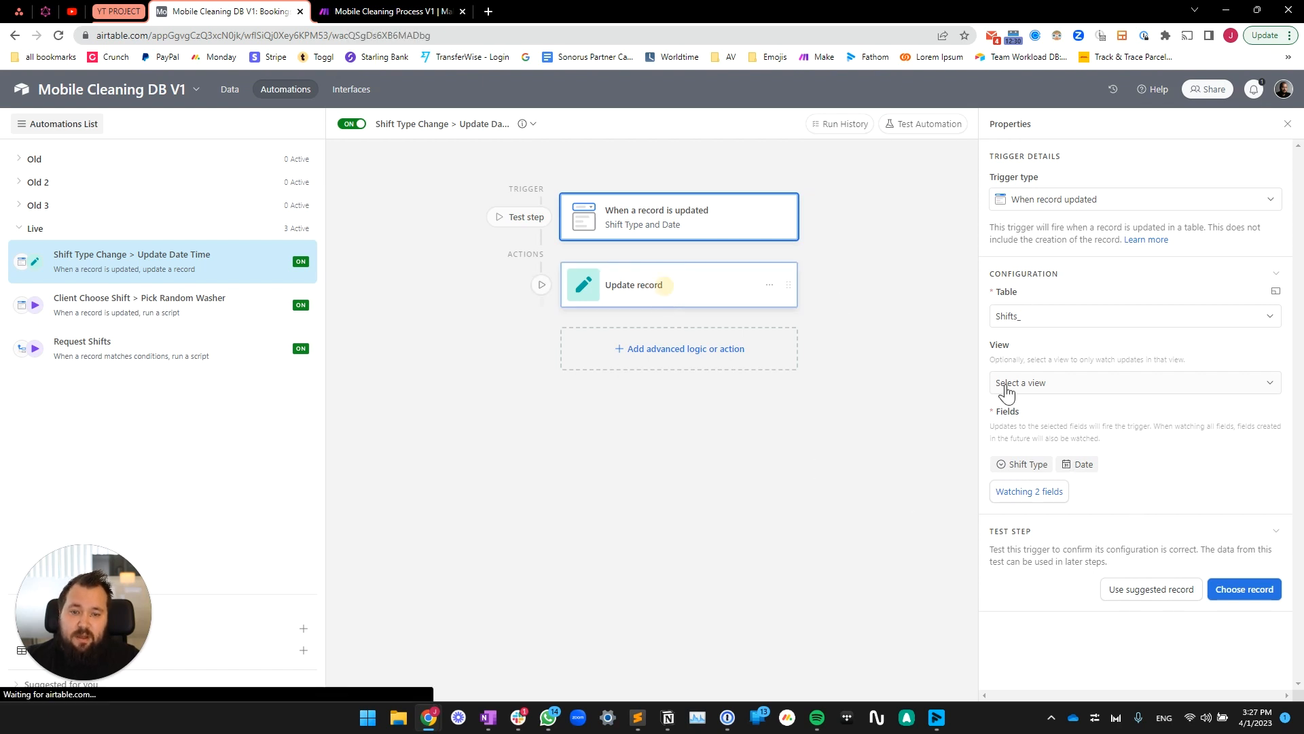
scroll(1110, 630, down, 2)
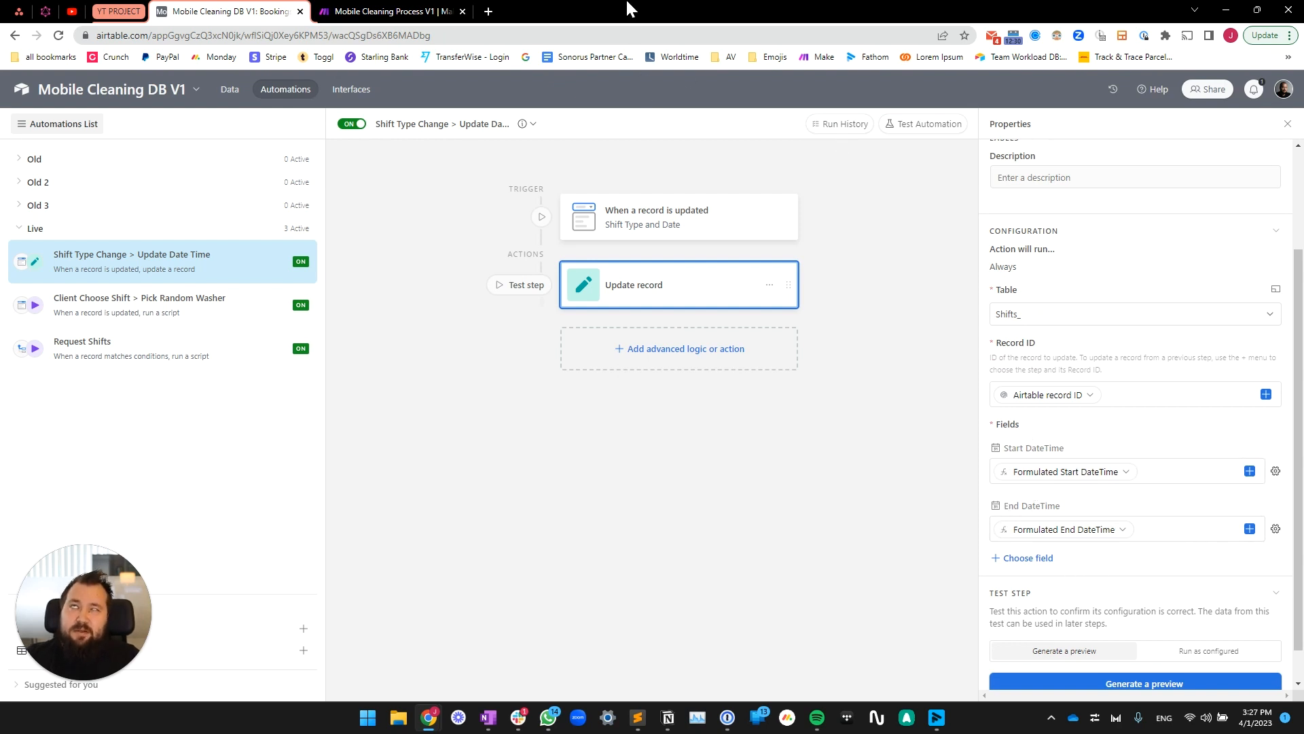
In the Shifts_ table, expand the Afternoon group and set its first shift's Shift Type to Morning.
click(230, 89)
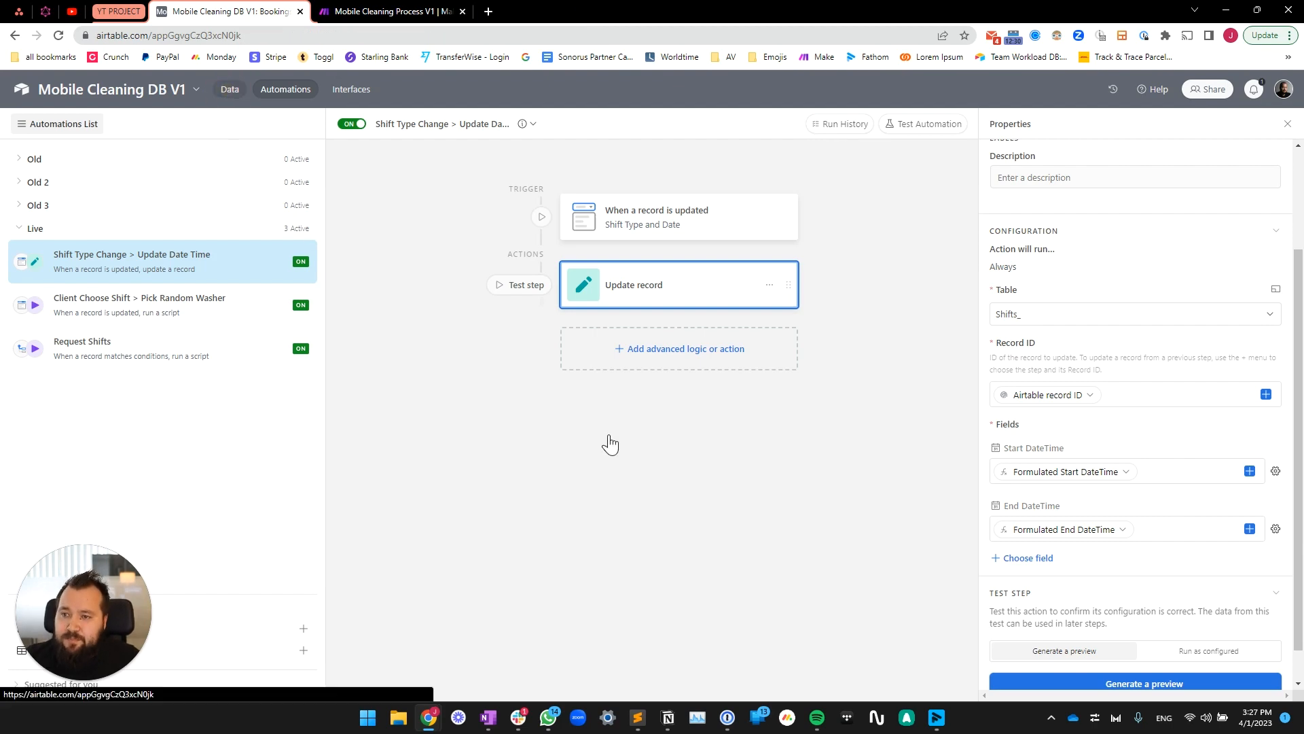
click(193, 119)
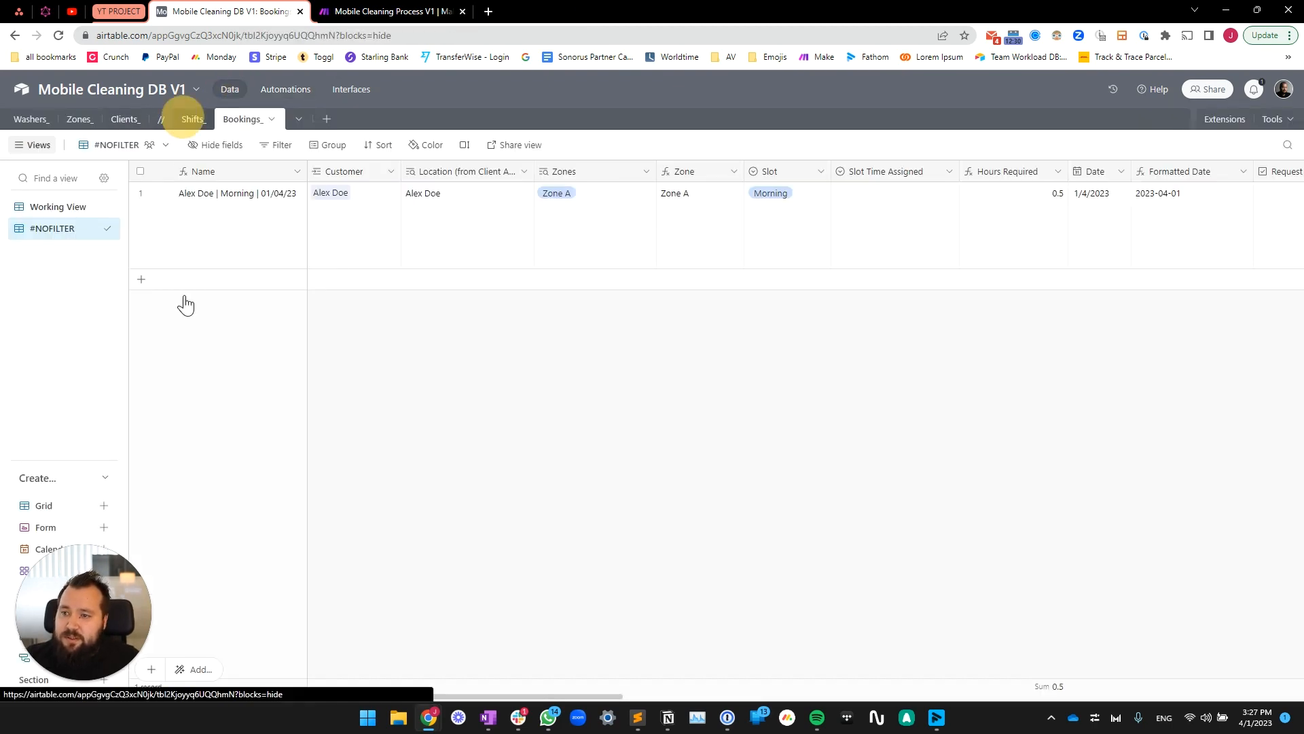
scroll(571, 313, left, 10)
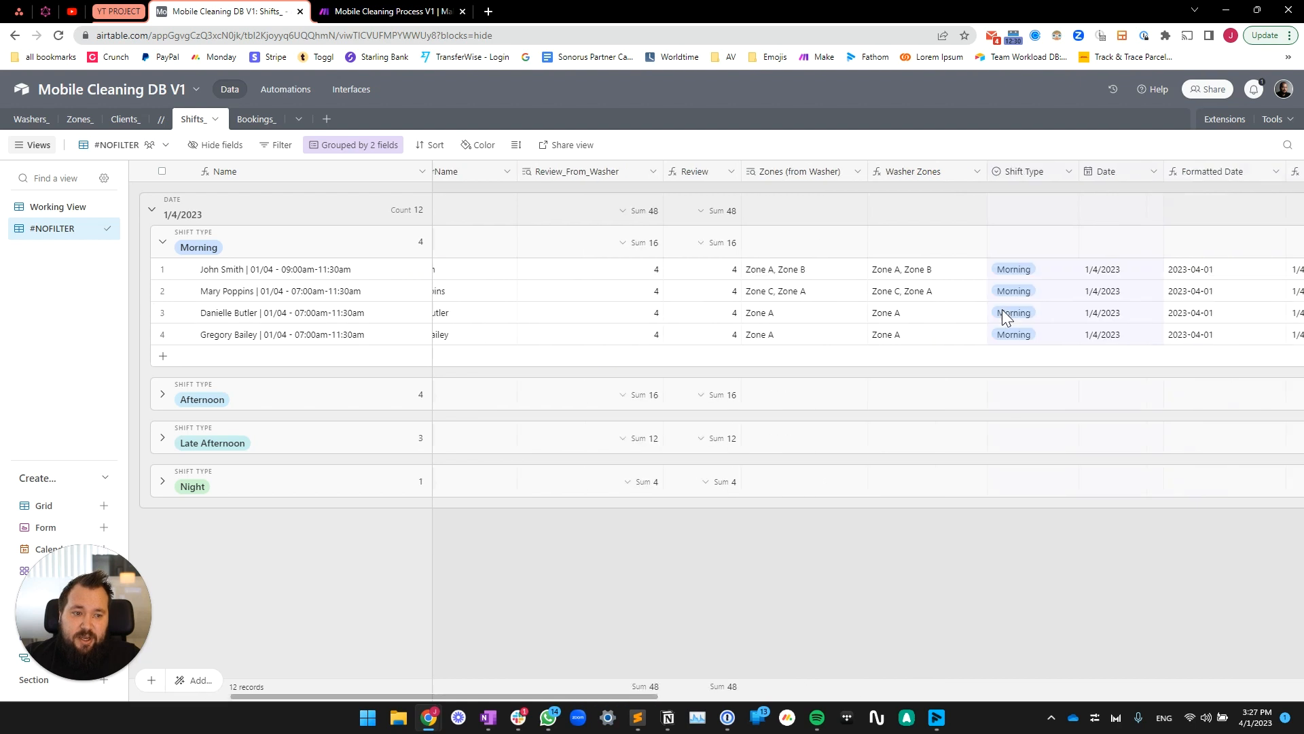
click(988, 274)
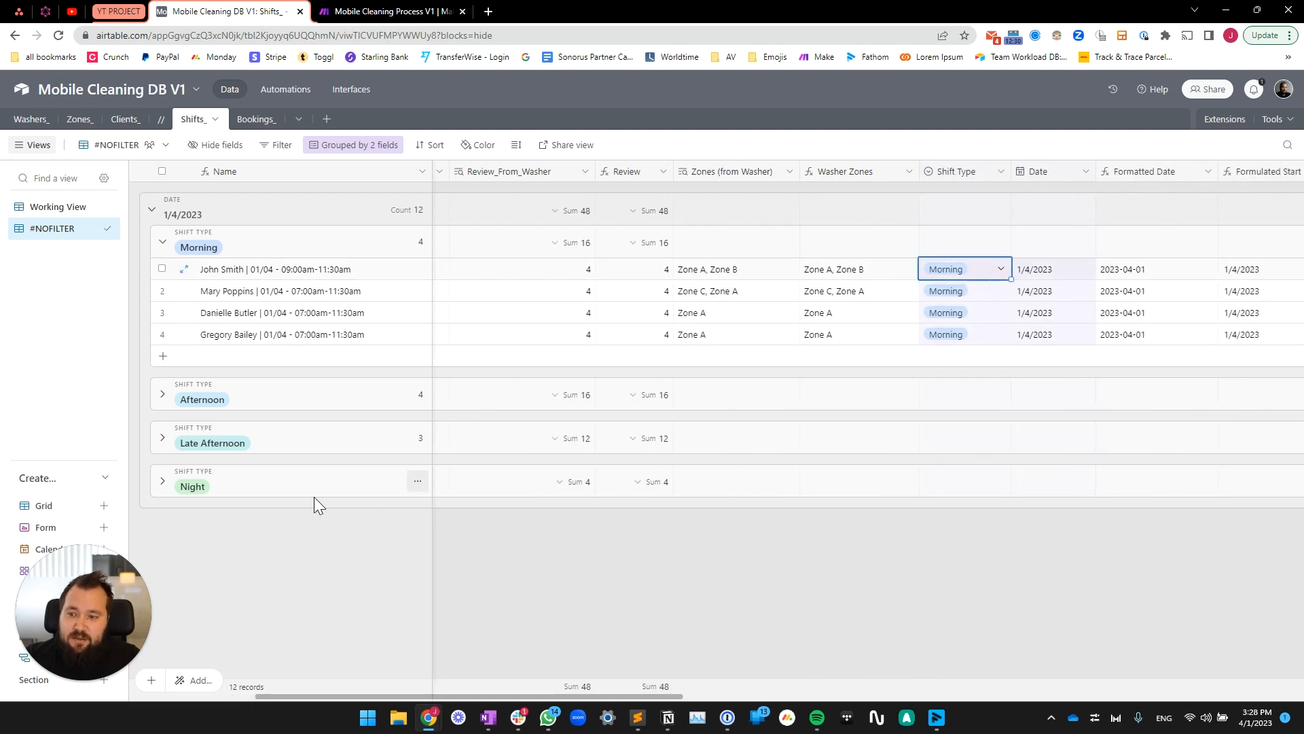
click(163, 394)
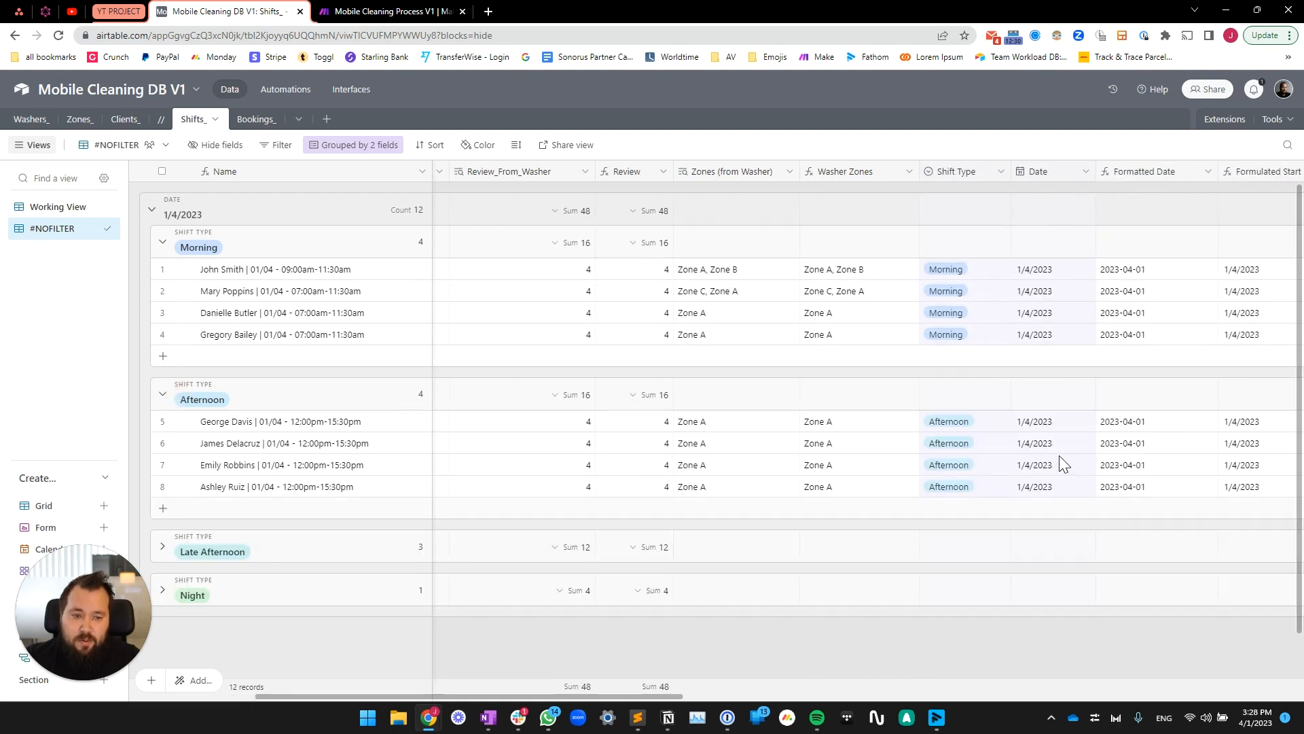
click(984, 426)
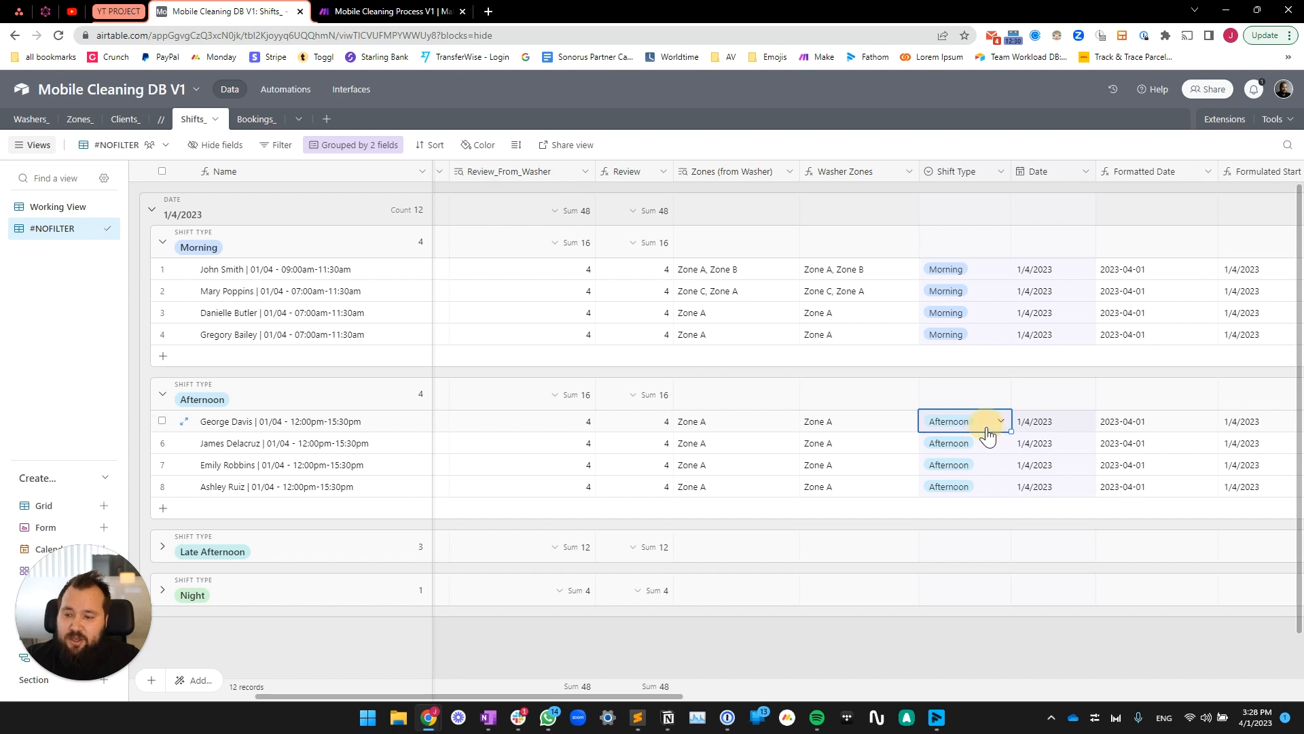
click(988, 429)
click(982, 493)
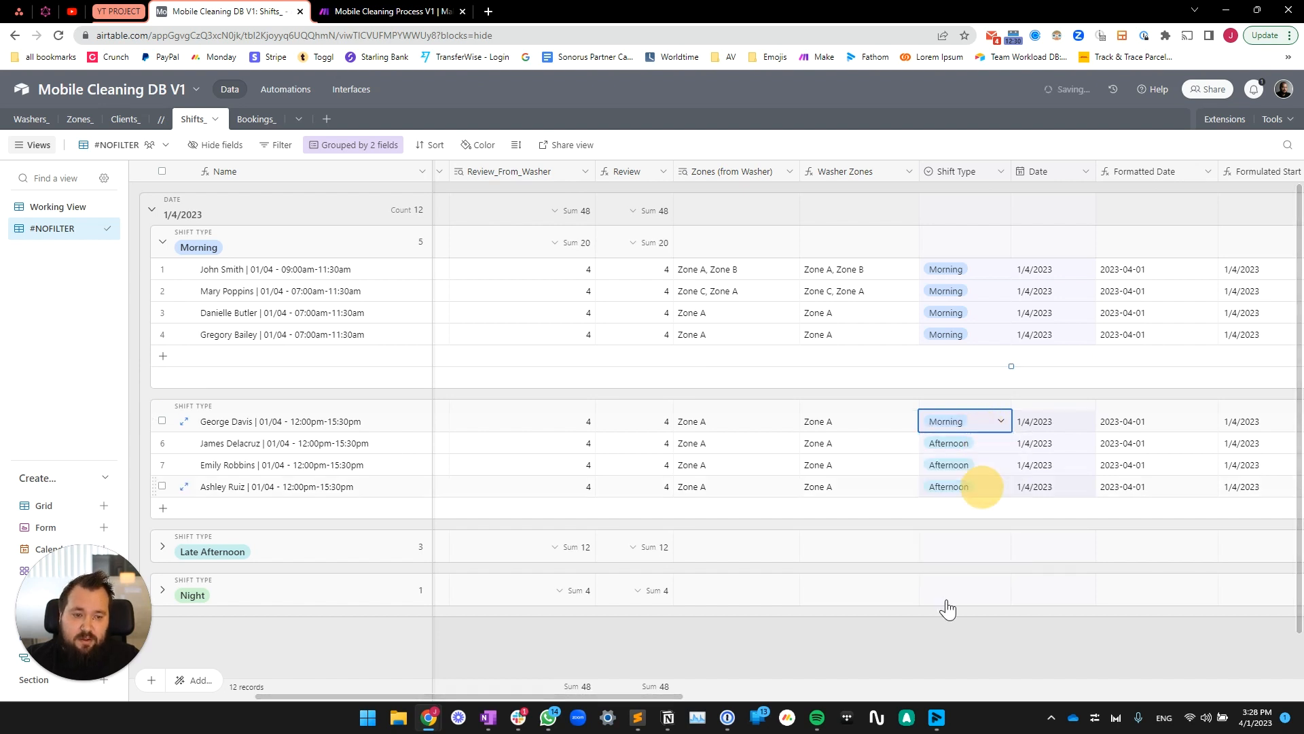
Check the Start DateTime and End DateTime of the shift moved to the Morning group.
scroll(946, 201, right, 6)
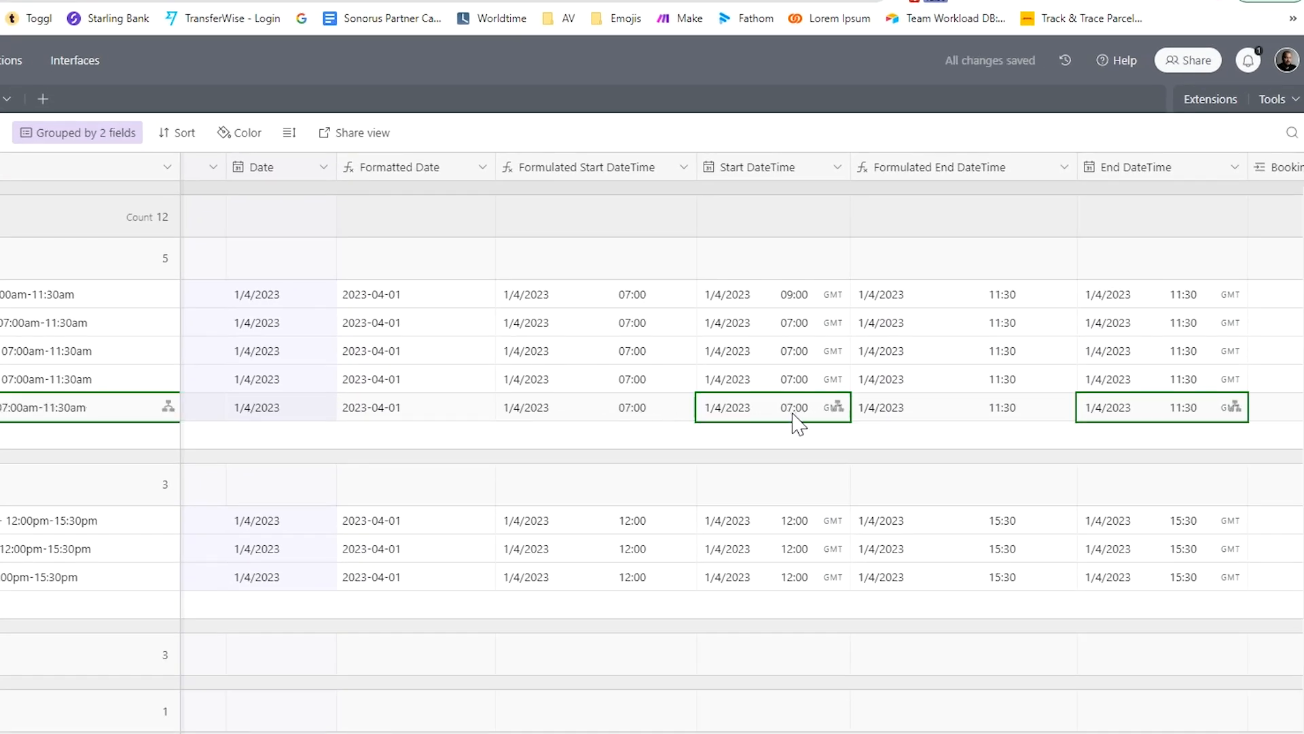
click(756, 411)
click(1144, 409)
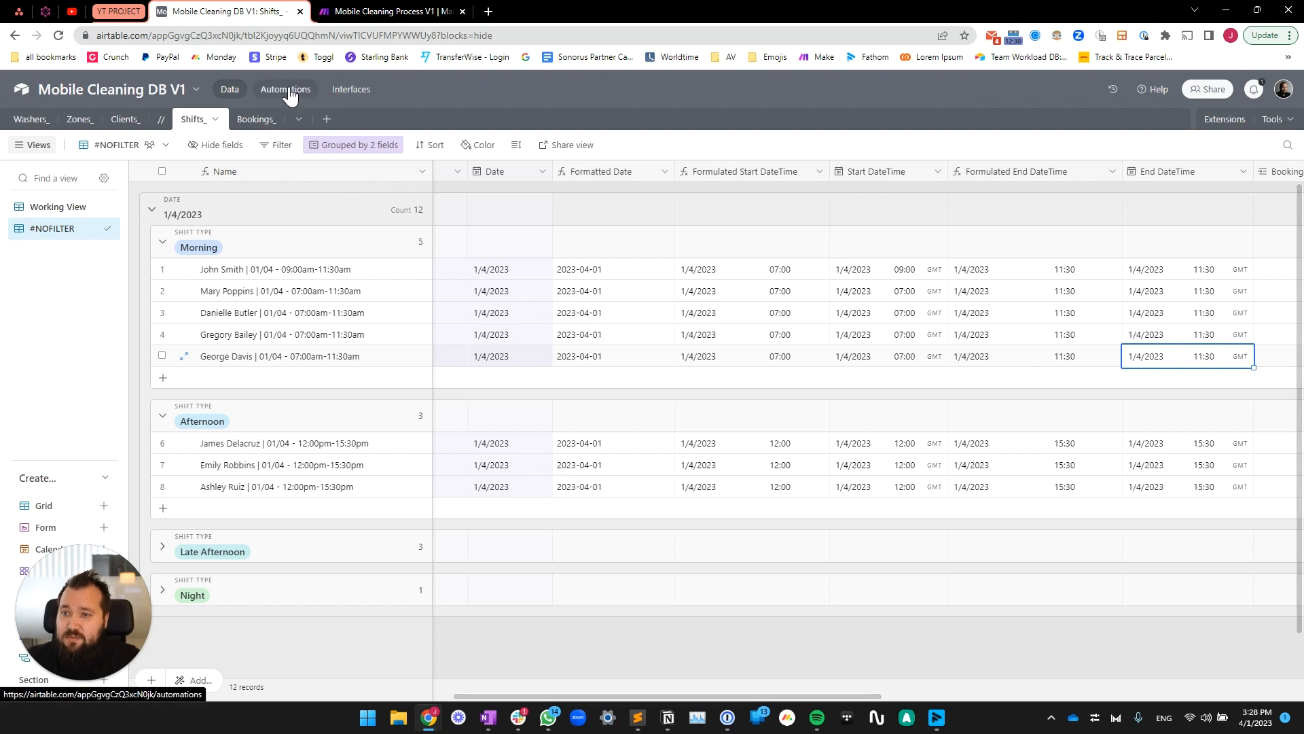
Open the Client Choose Shift > Pick Random Washer automation and inspect its record-updated trigger.
click(289, 90)
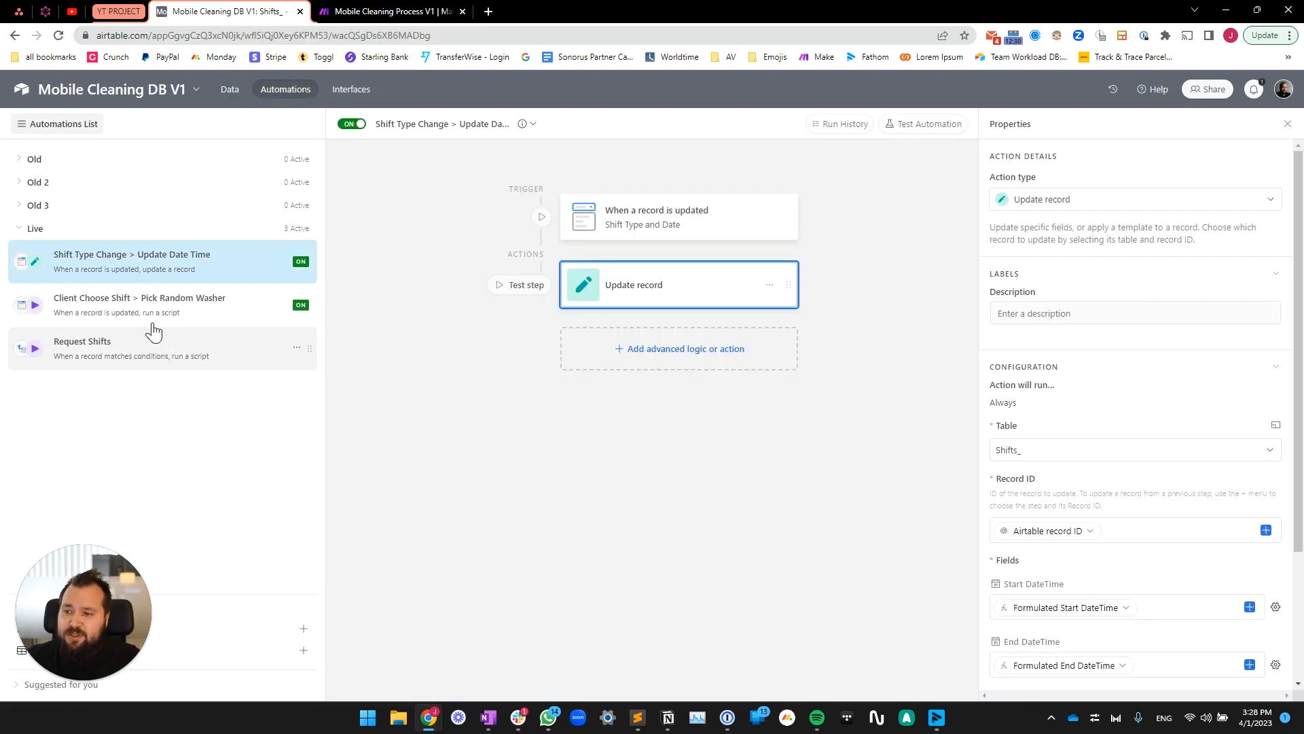
click(199, 324)
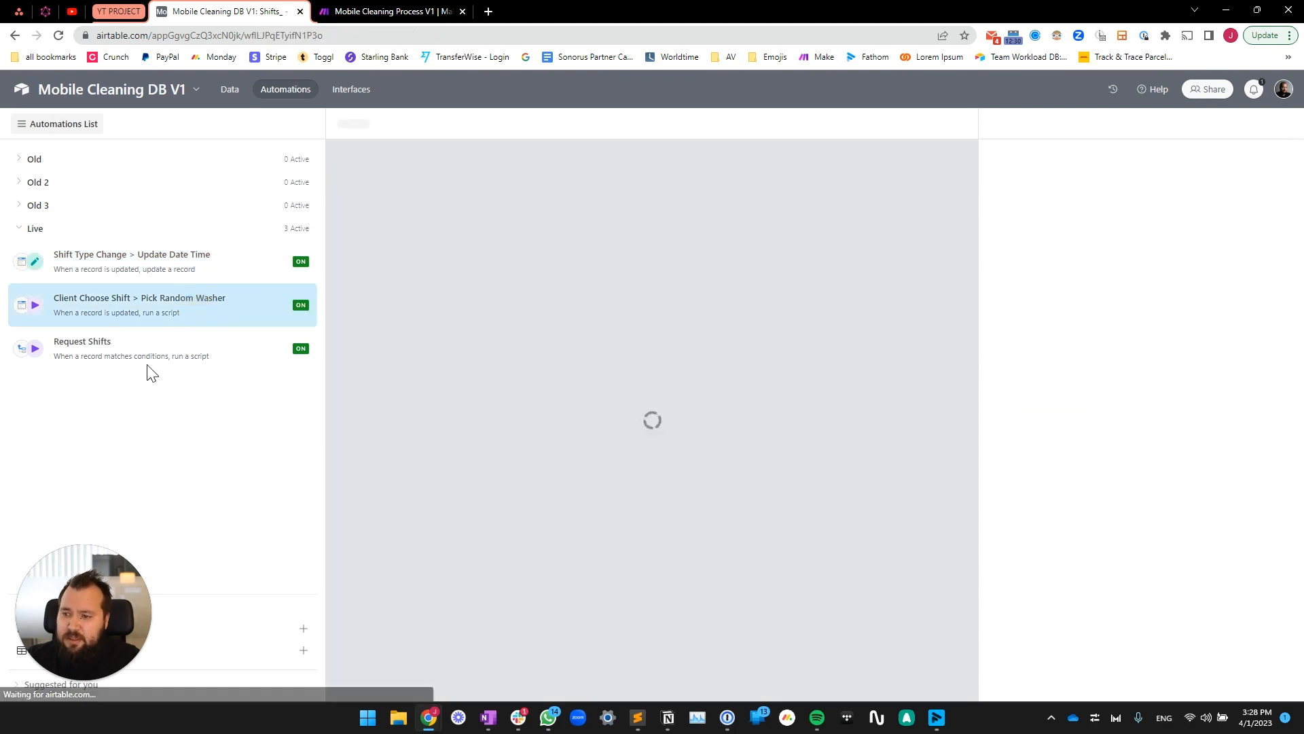
click(165, 343)
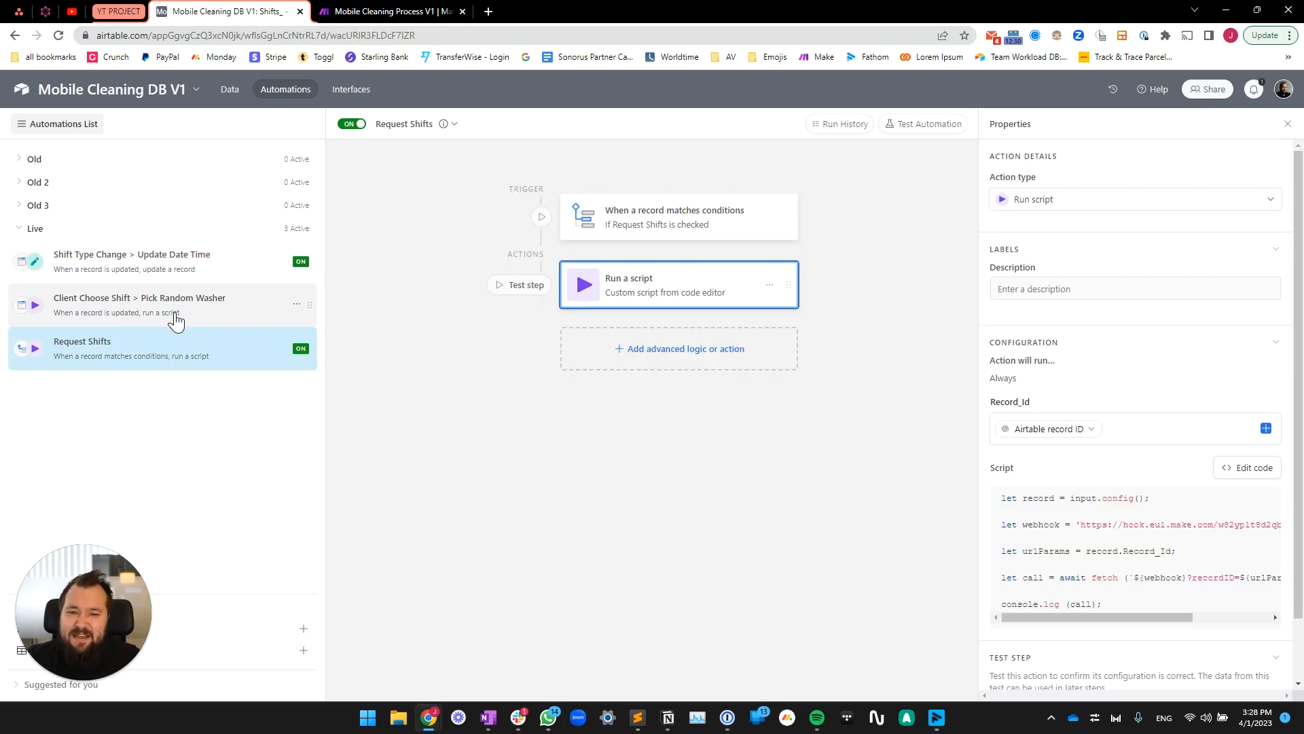
click(176, 318)
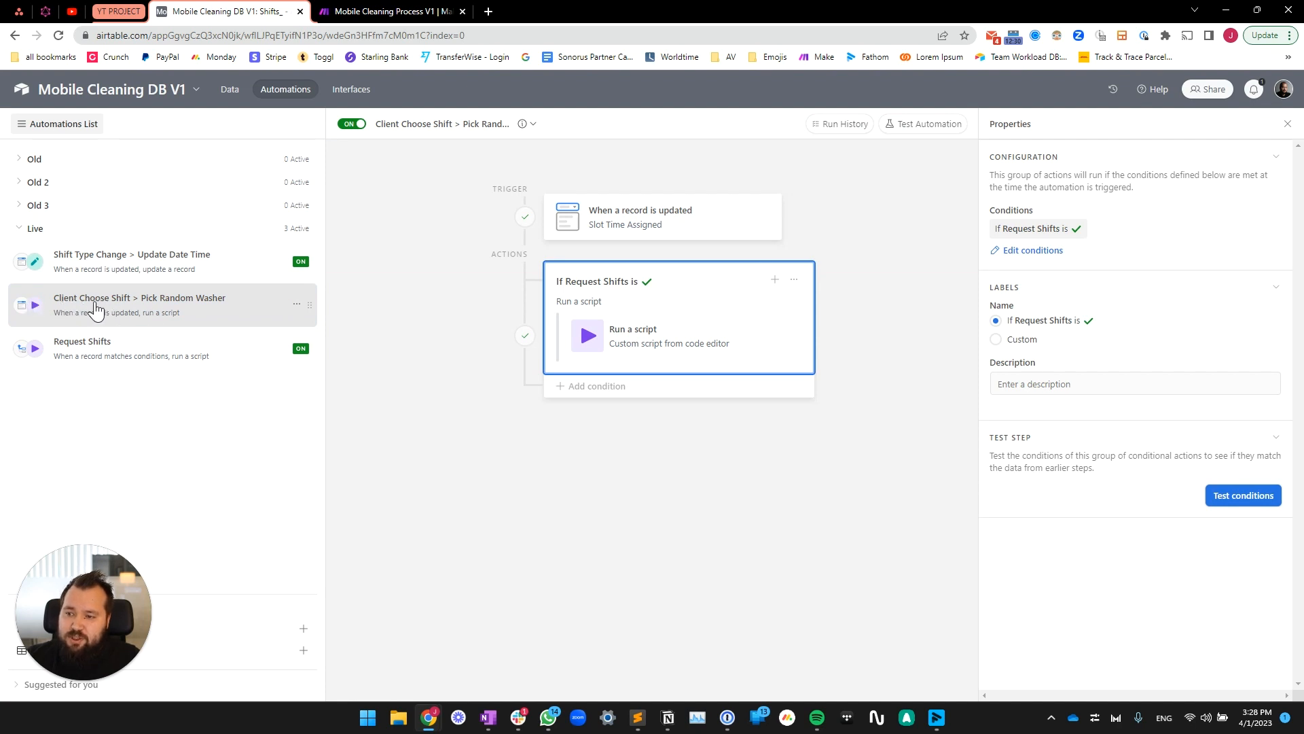
click(699, 217)
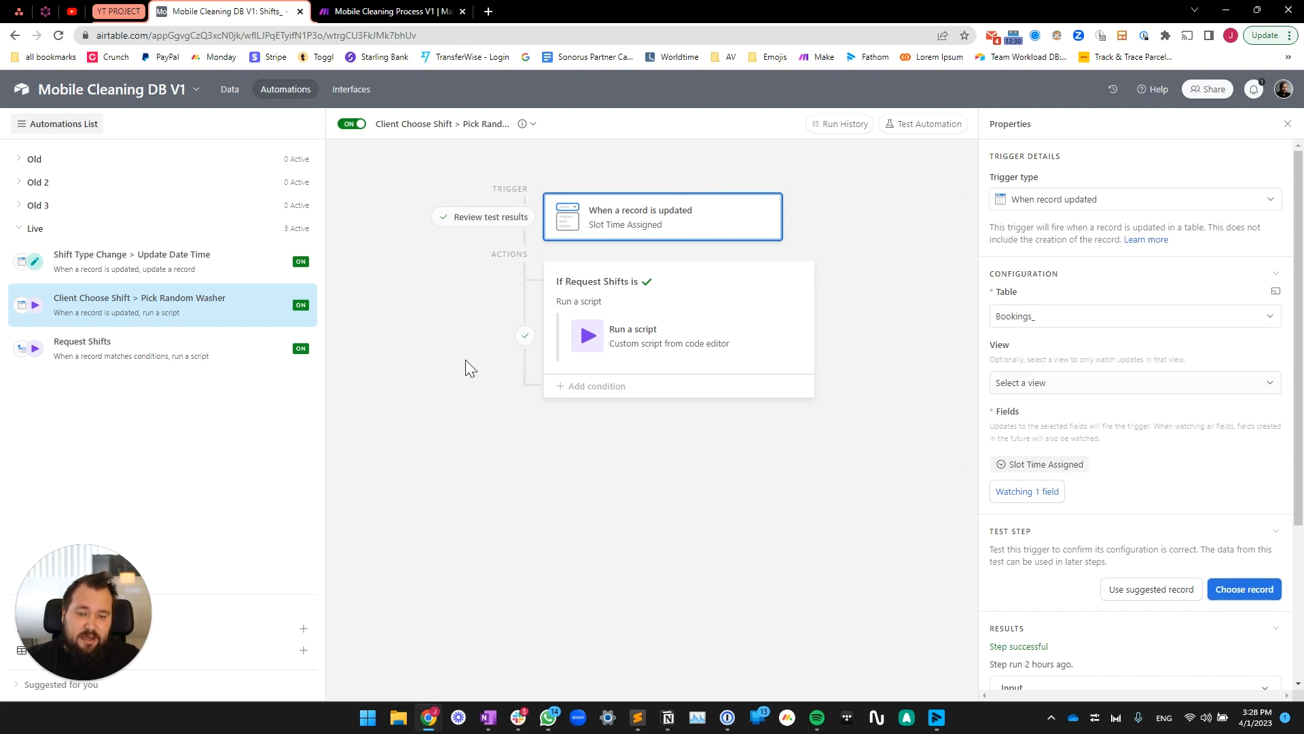
Open the Bookings_ table's Working View and look through the options of the booking's Slot Time Assigned field.
click(230, 89)
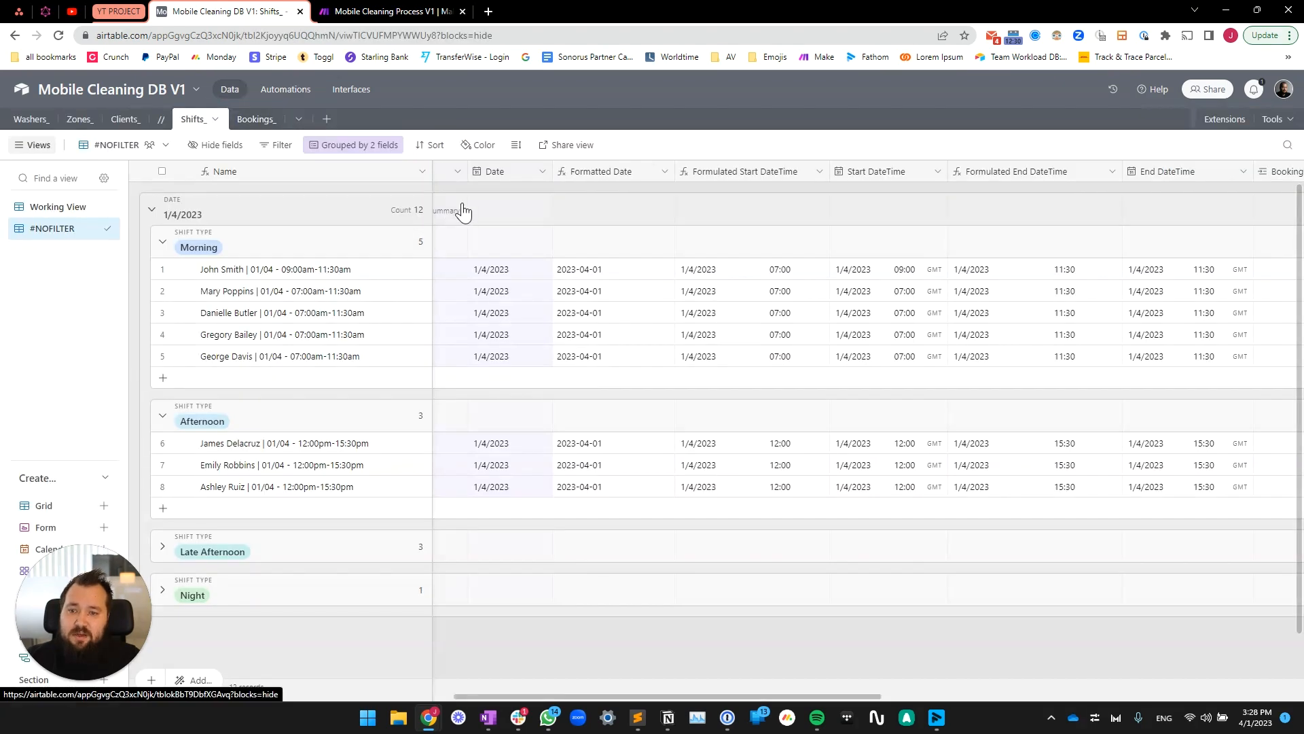
click(256, 119)
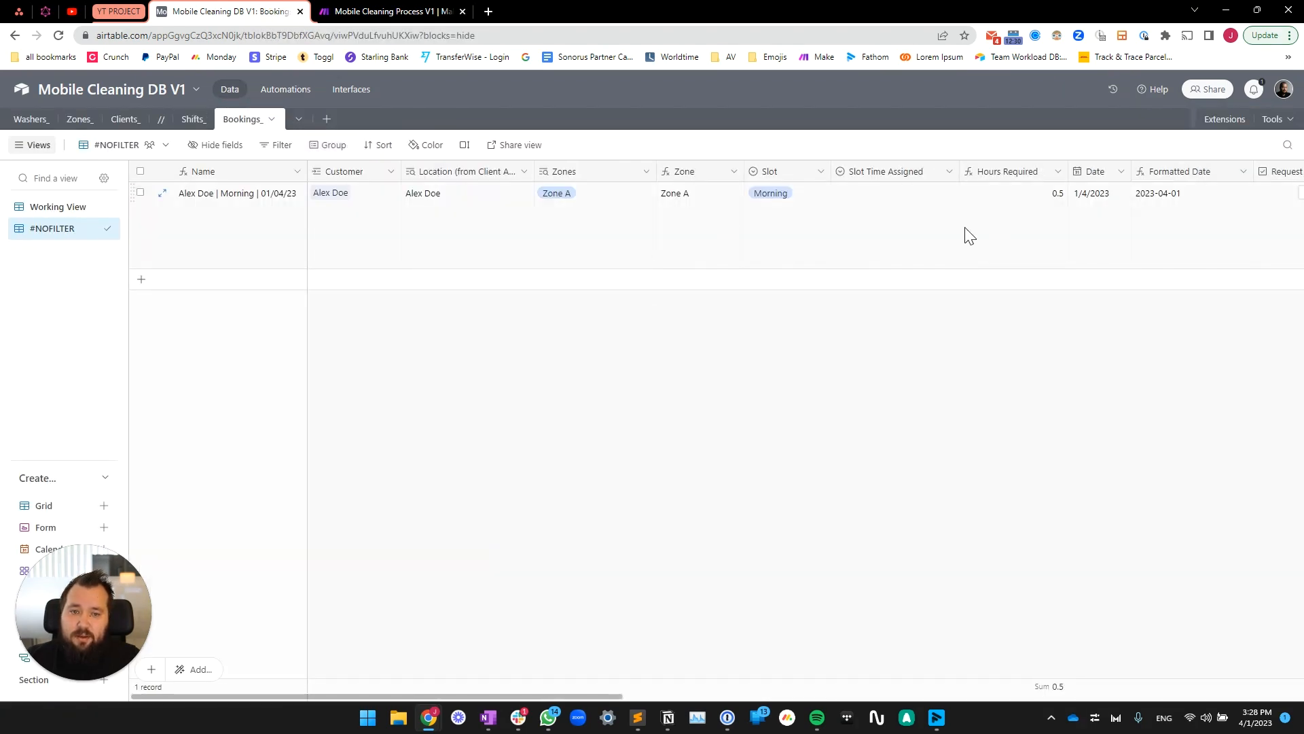
click(48, 207)
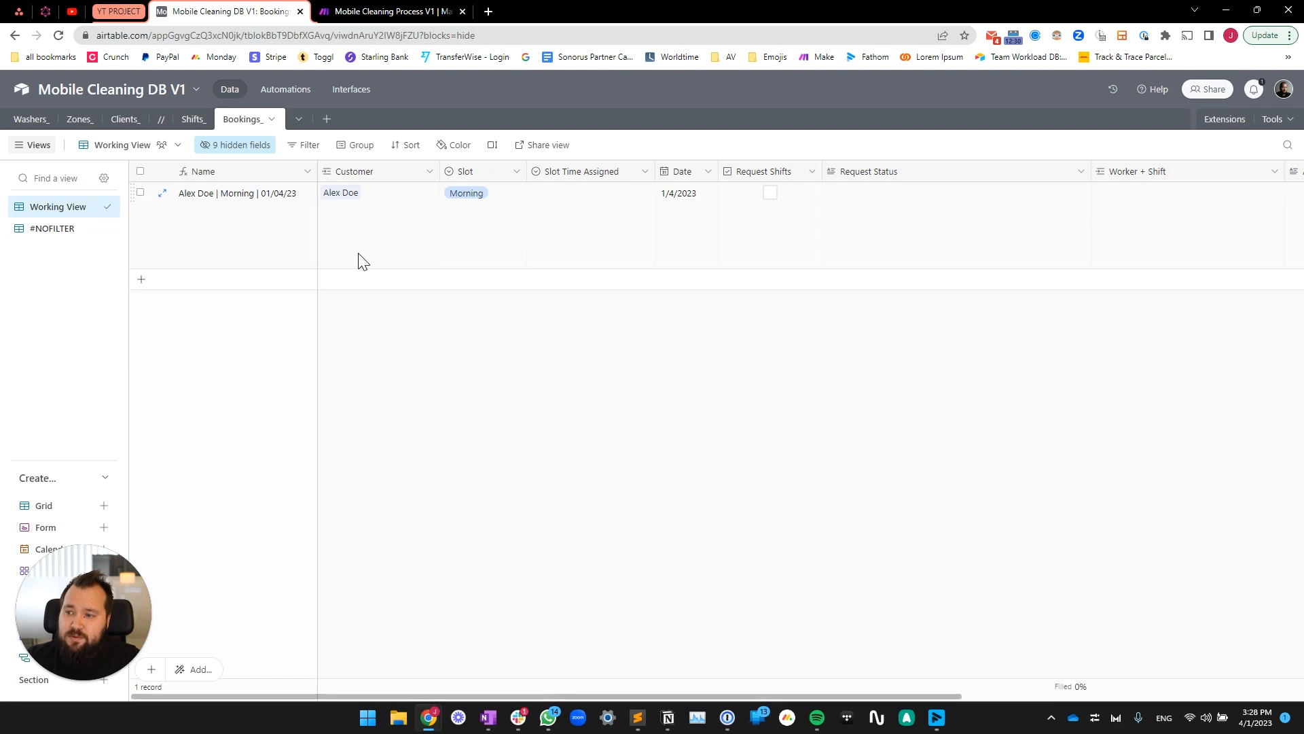
click(623, 217)
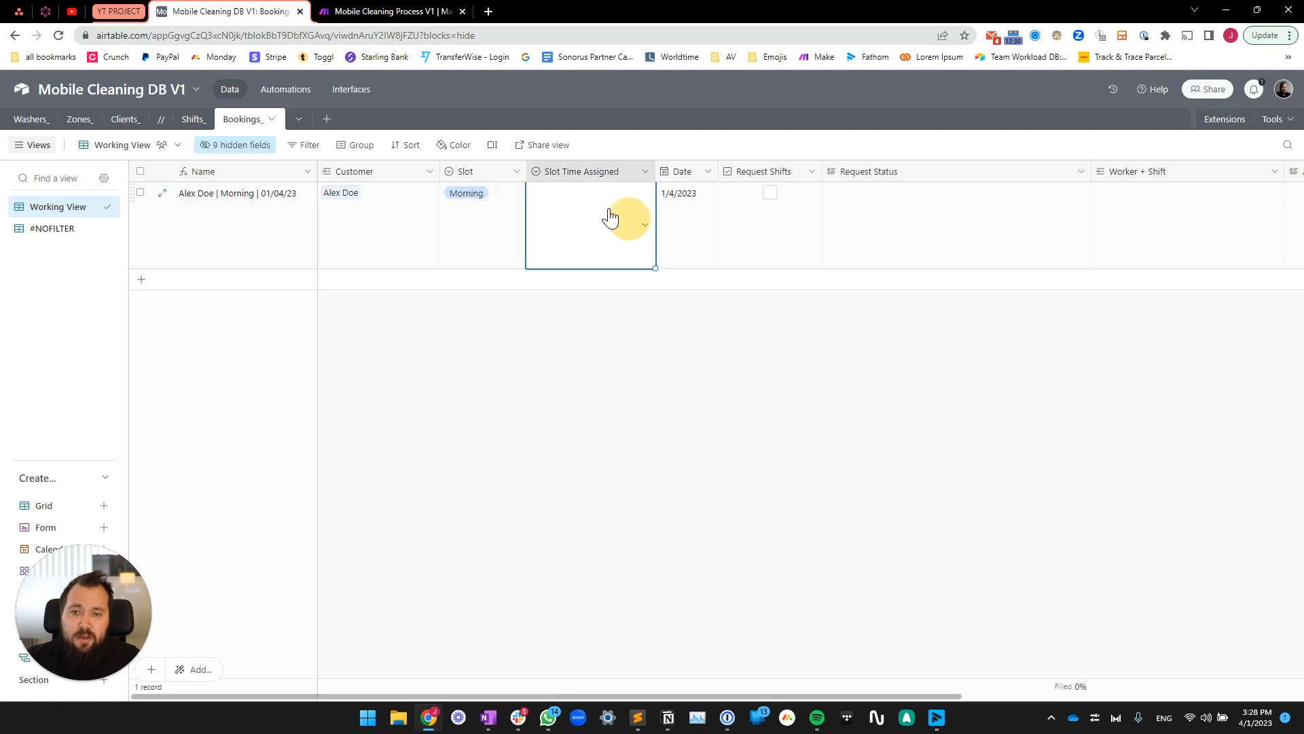
click(573, 206)
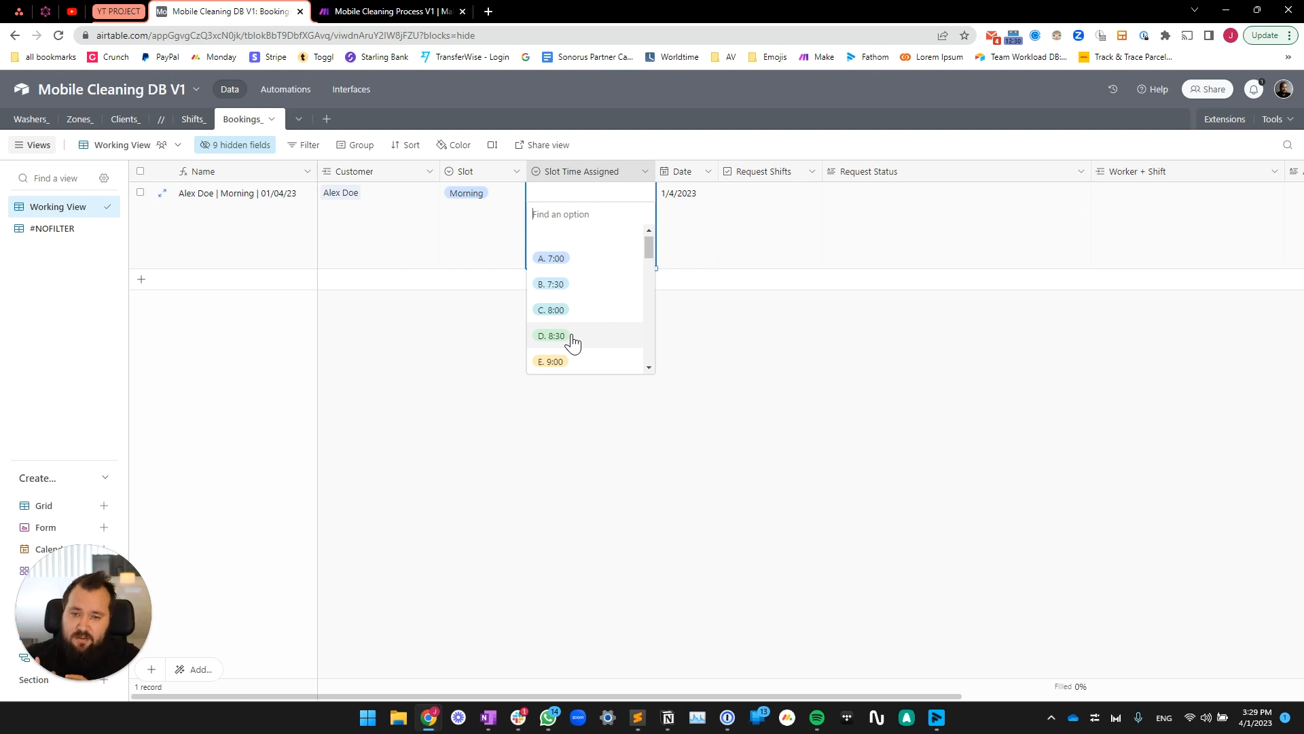
click(457, 380)
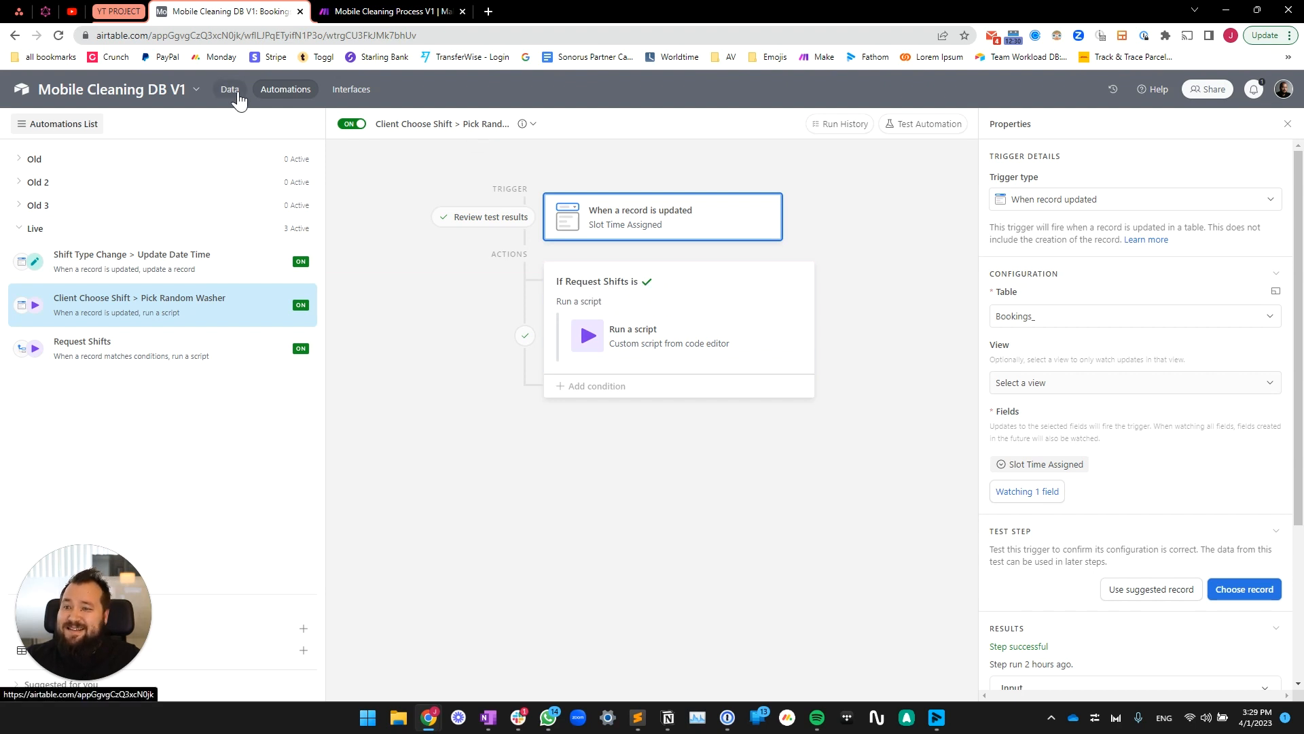
Inspect the washer automation's Run a script action, and switch to Make to survey the Mobile Cleaning Process V1 scenario.
click(670, 343)
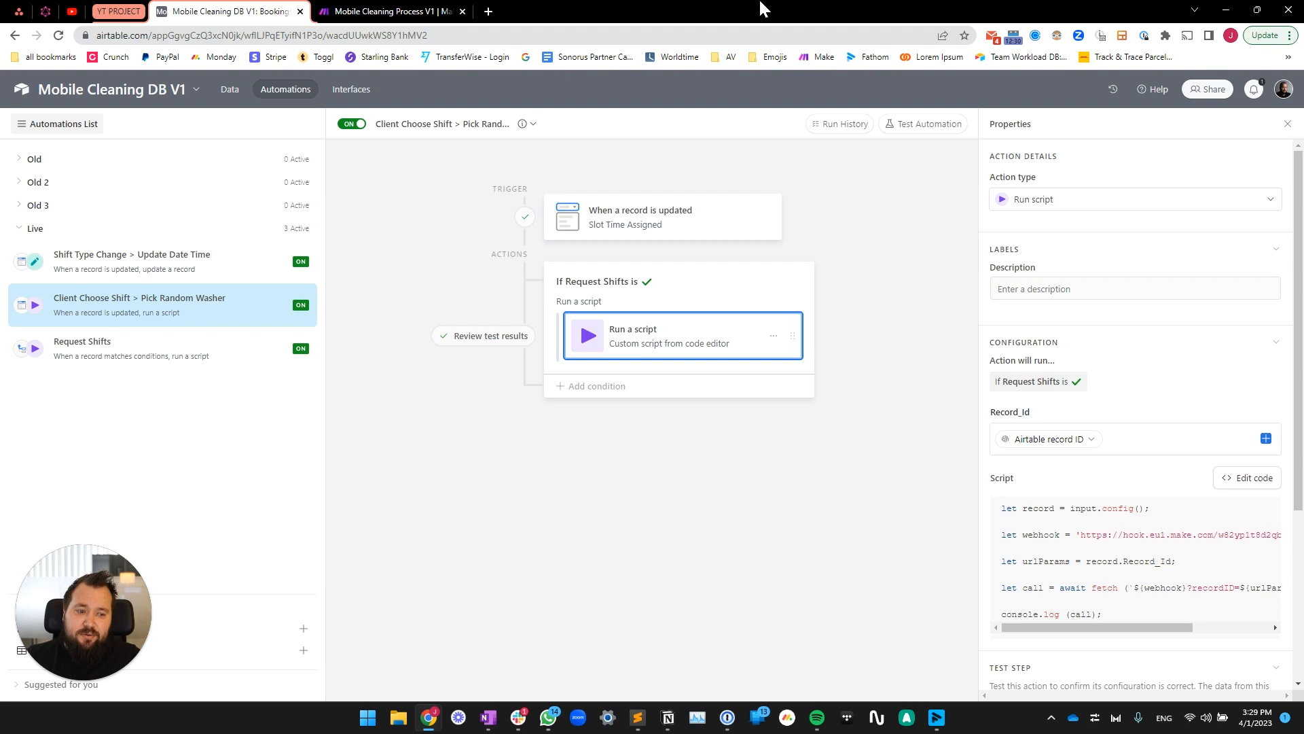
click(407, 12)
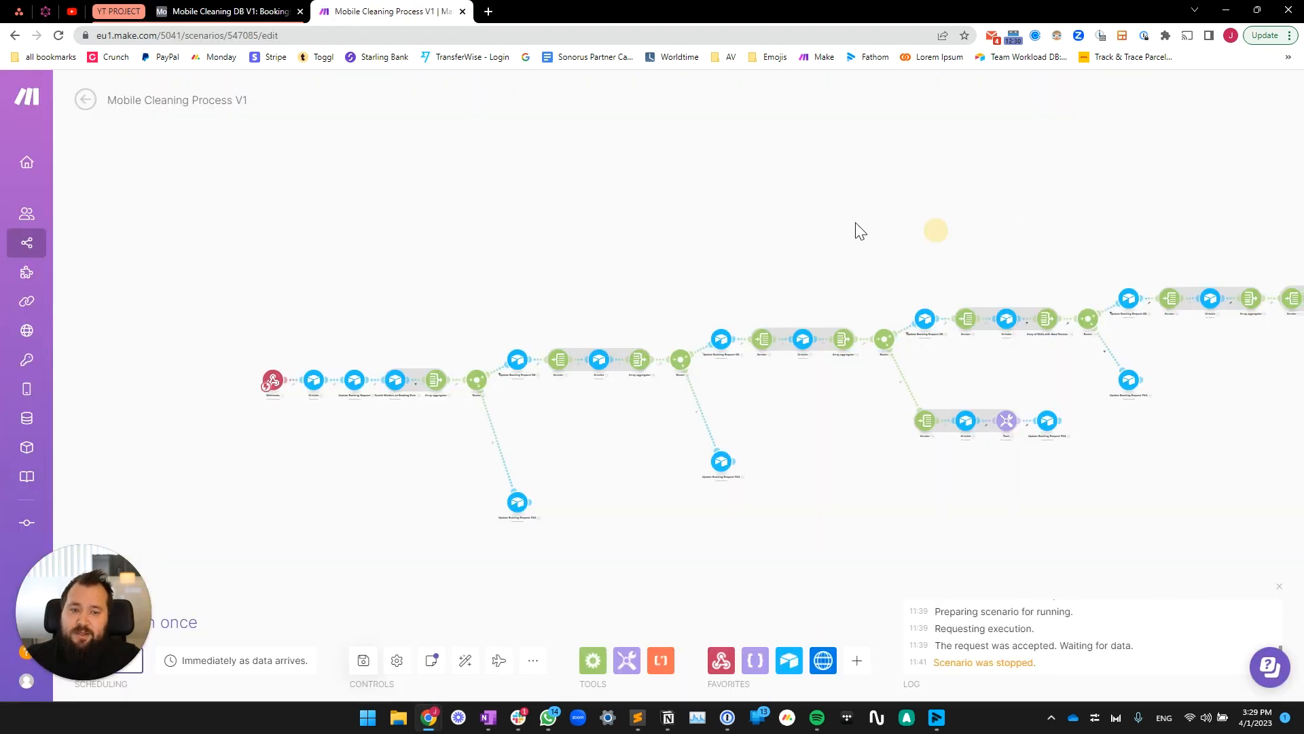
drag(856, 222, 374, 228)
drag(444, 208, 102, 286)
drag(976, 302, 818, 235)
drag(285, 258, 821, 227)
drag(658, 253, 800, 228)
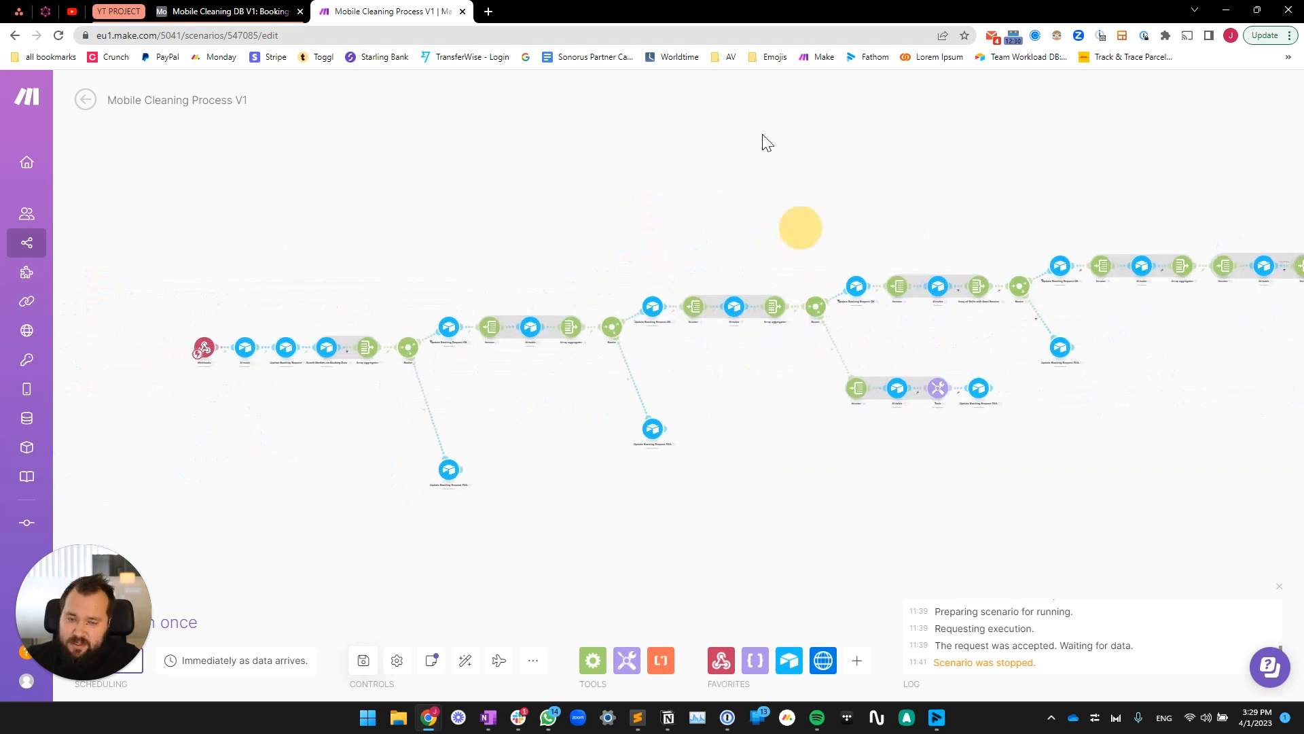
Compare the washer automation's script action in Airtable with the Webhooks module that starts the Mobile Cleaning Process V1 scenario in Make.
drag(1200, 283, 988, 318)
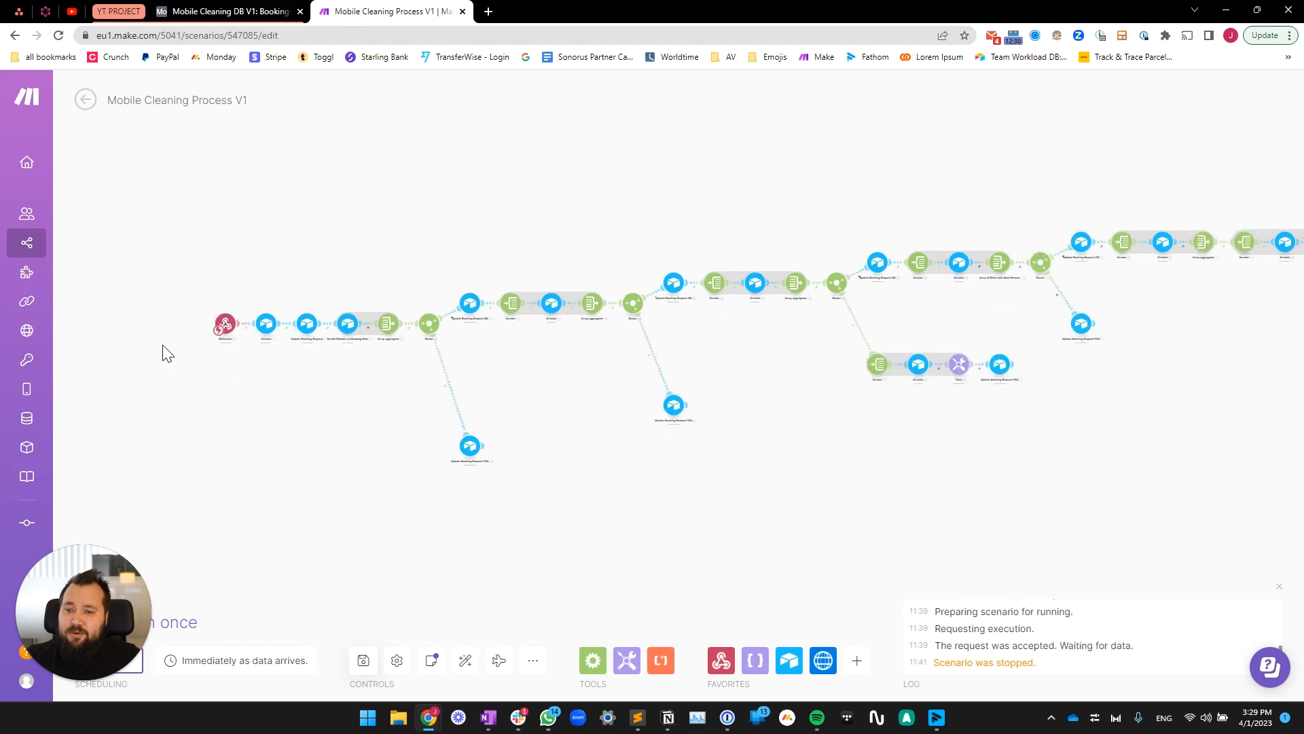
click(272, 10)
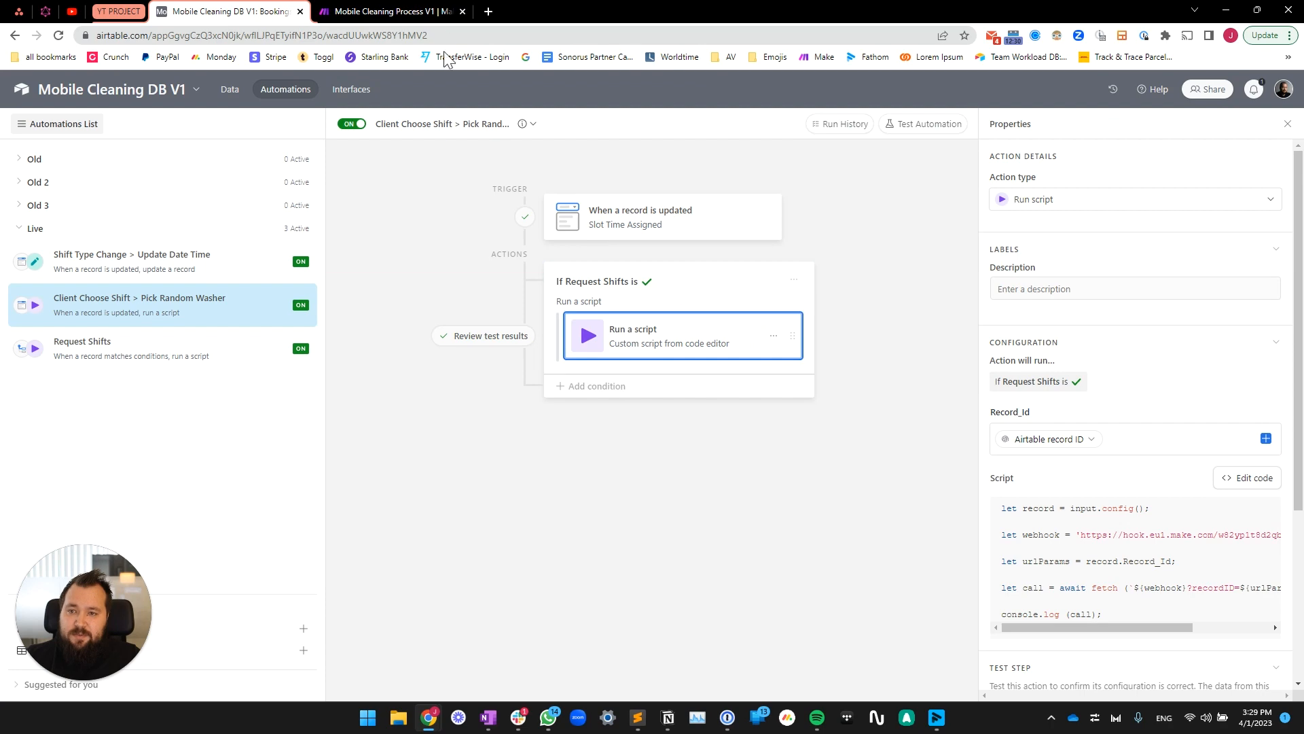
click(388, 11)
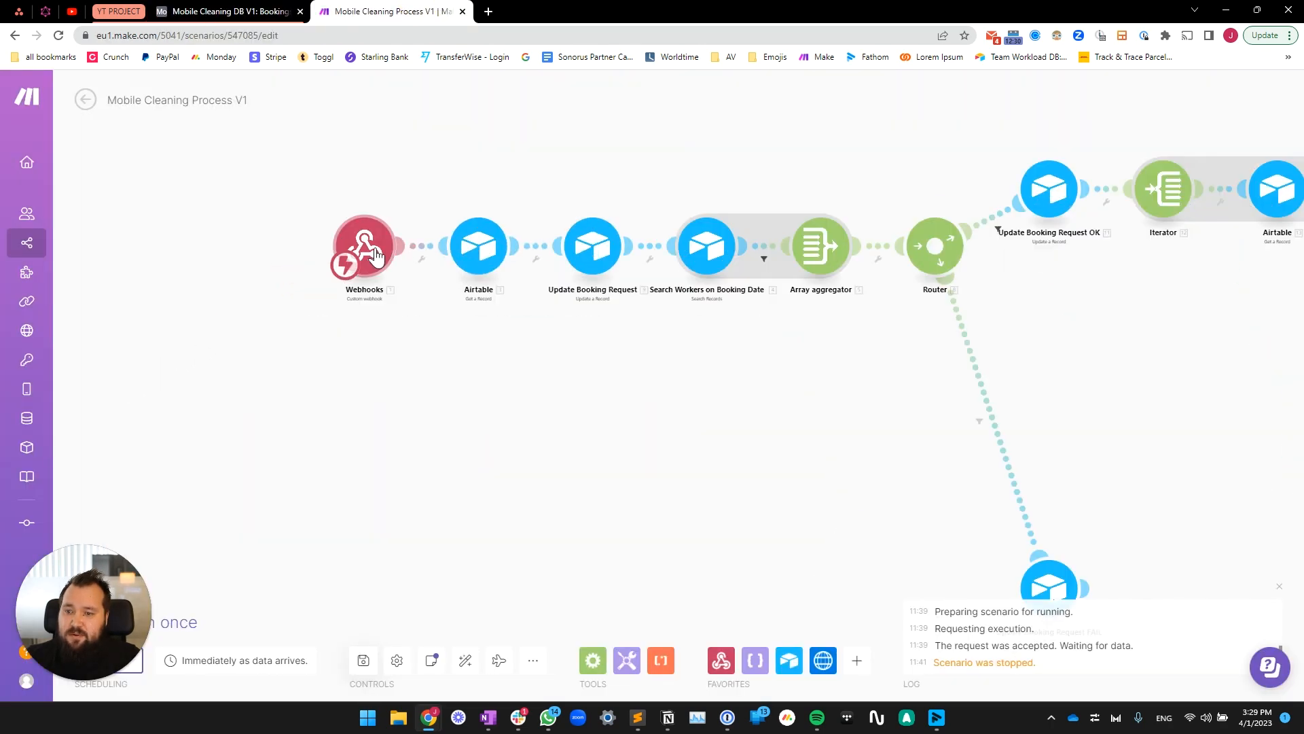
Switch back to Airtable, open the Request Shifts automation and widen its properties pane.
click(268, 11)
click(178, 354)
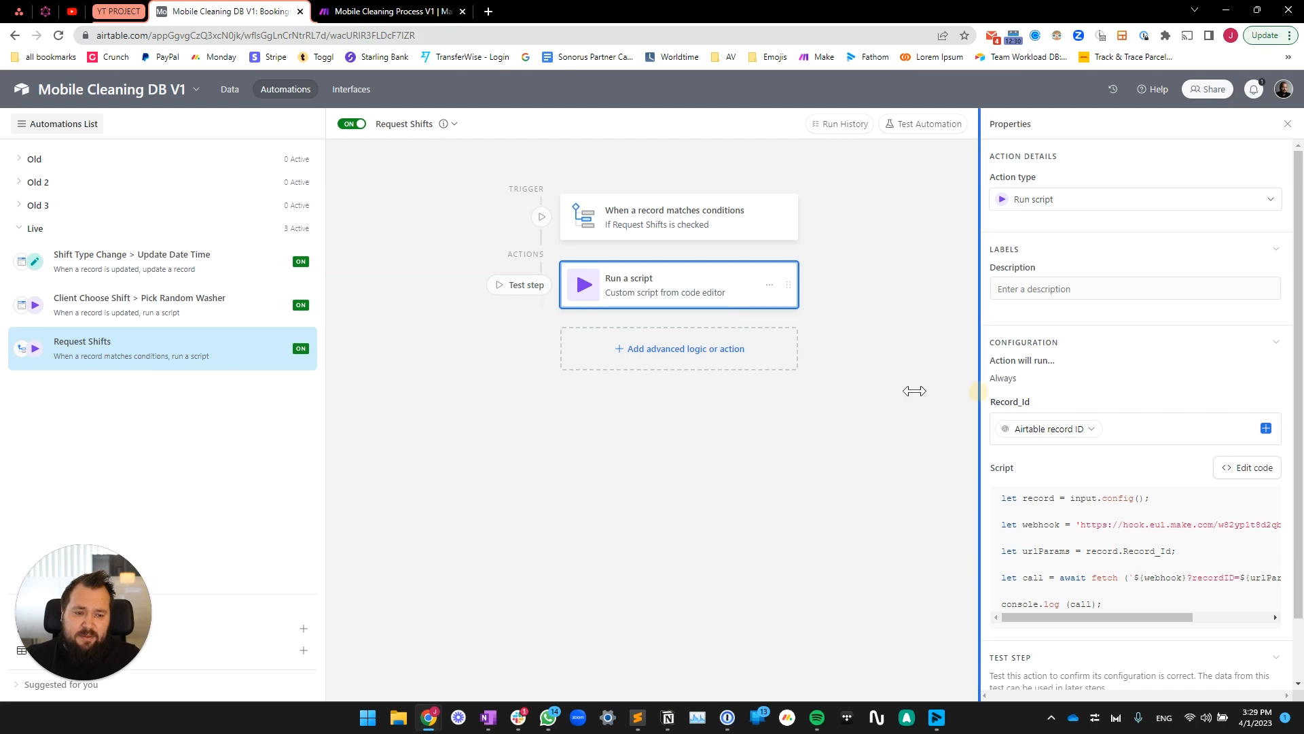
drag(914, 390, 892, 392)
Open the script of the Client Choose Shift > Pick Random Washer automation and review its code and Record_Id input variable.
click(200, 314)
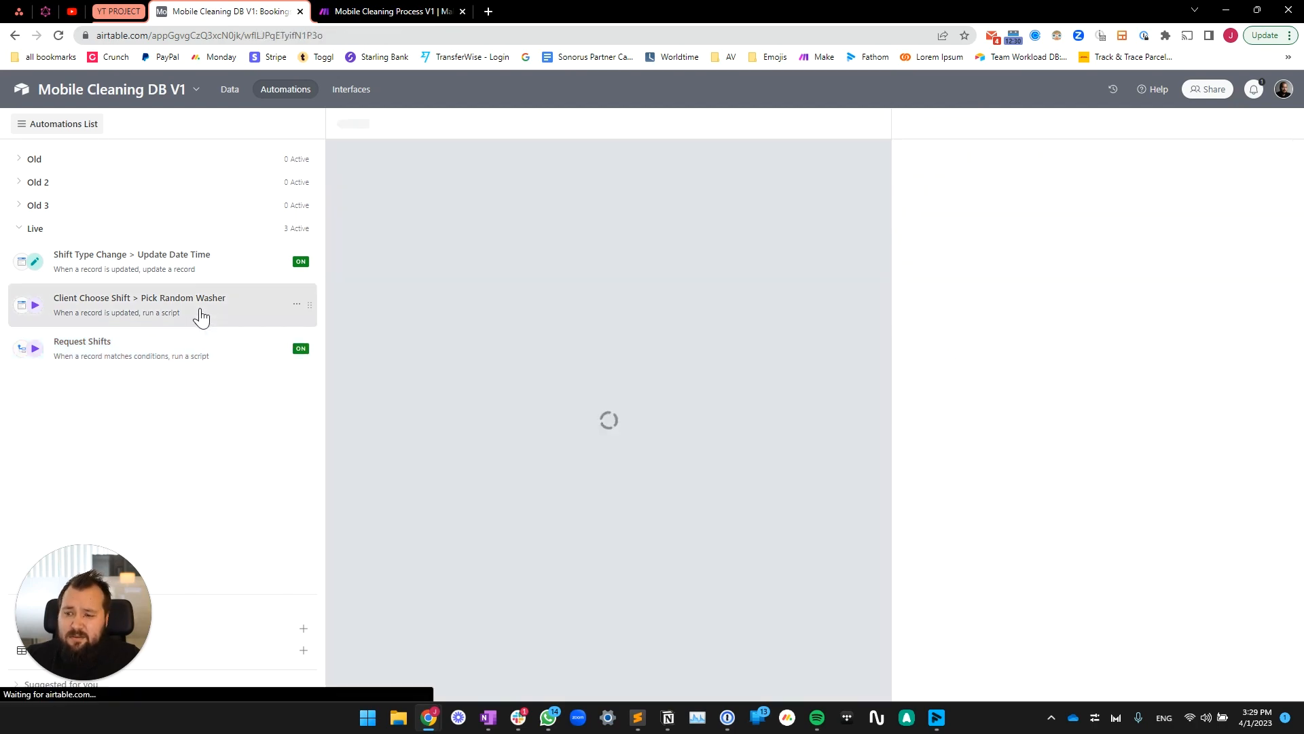
click(1255, 479)
drag(467, 291, 274, 169)
click(172, 457)
double_click(85, 273)
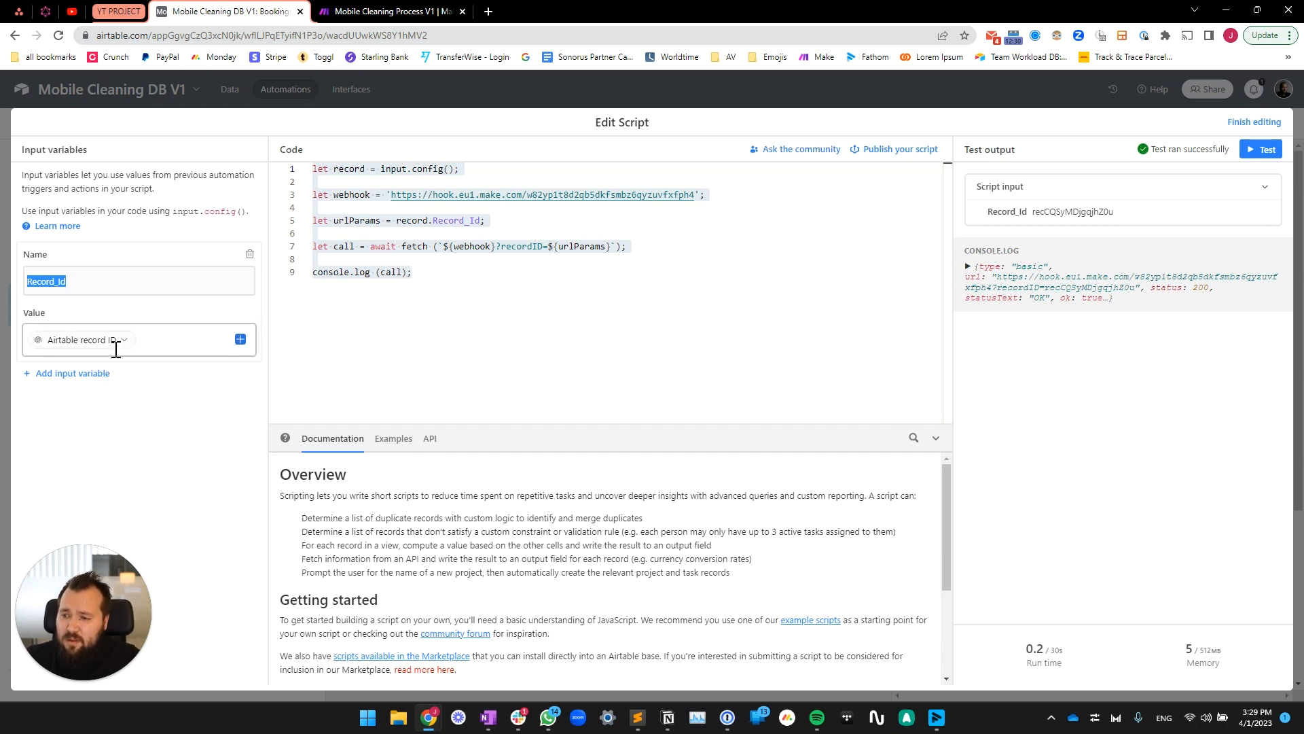
click(1267, 126)
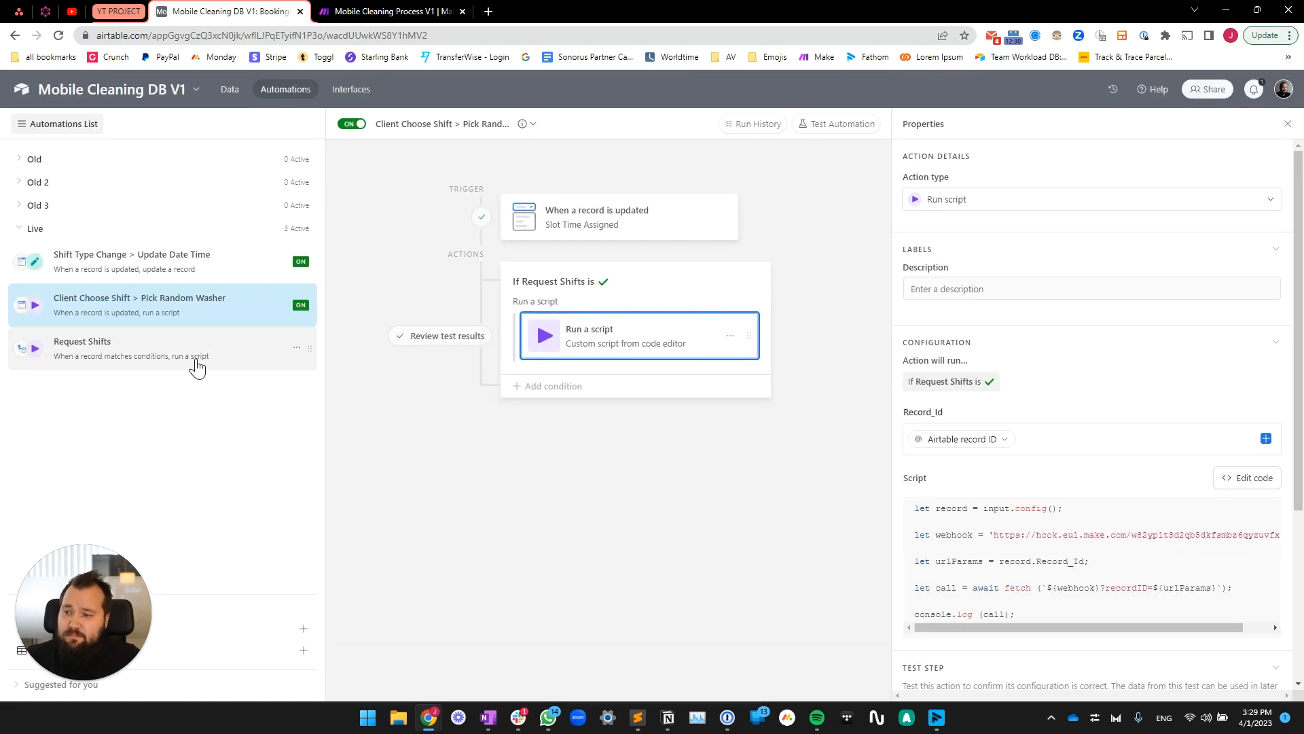
Inspect the Request Shifts automation's record-matches-conditions trigger and its Run a script action.
click(197, 350)
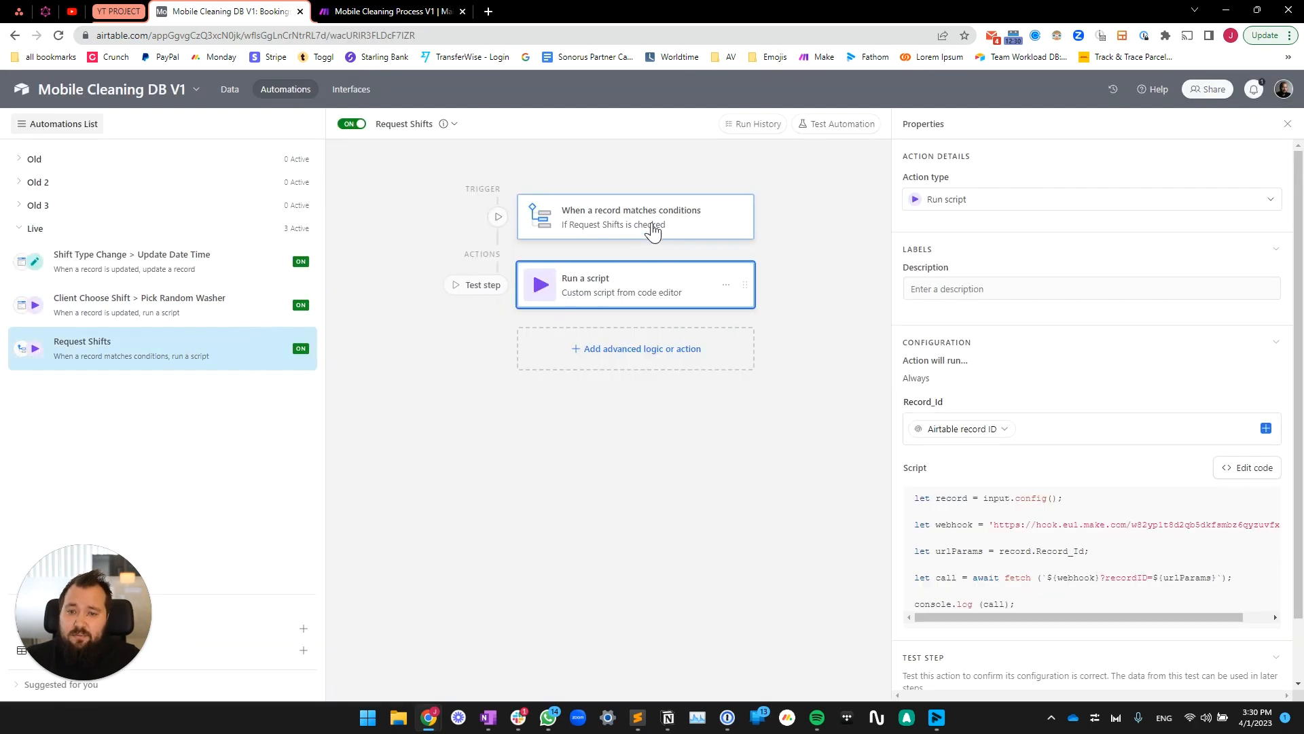
click(653, 231)
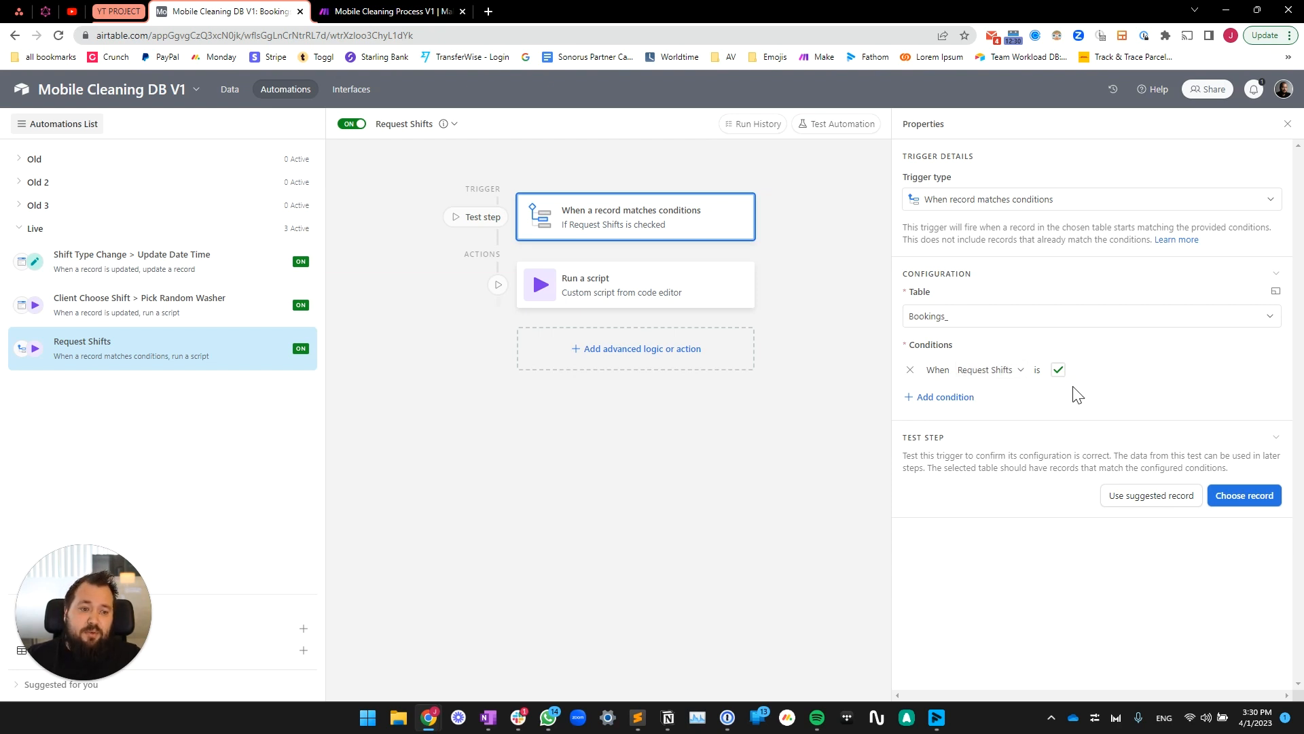
click(638, 285)
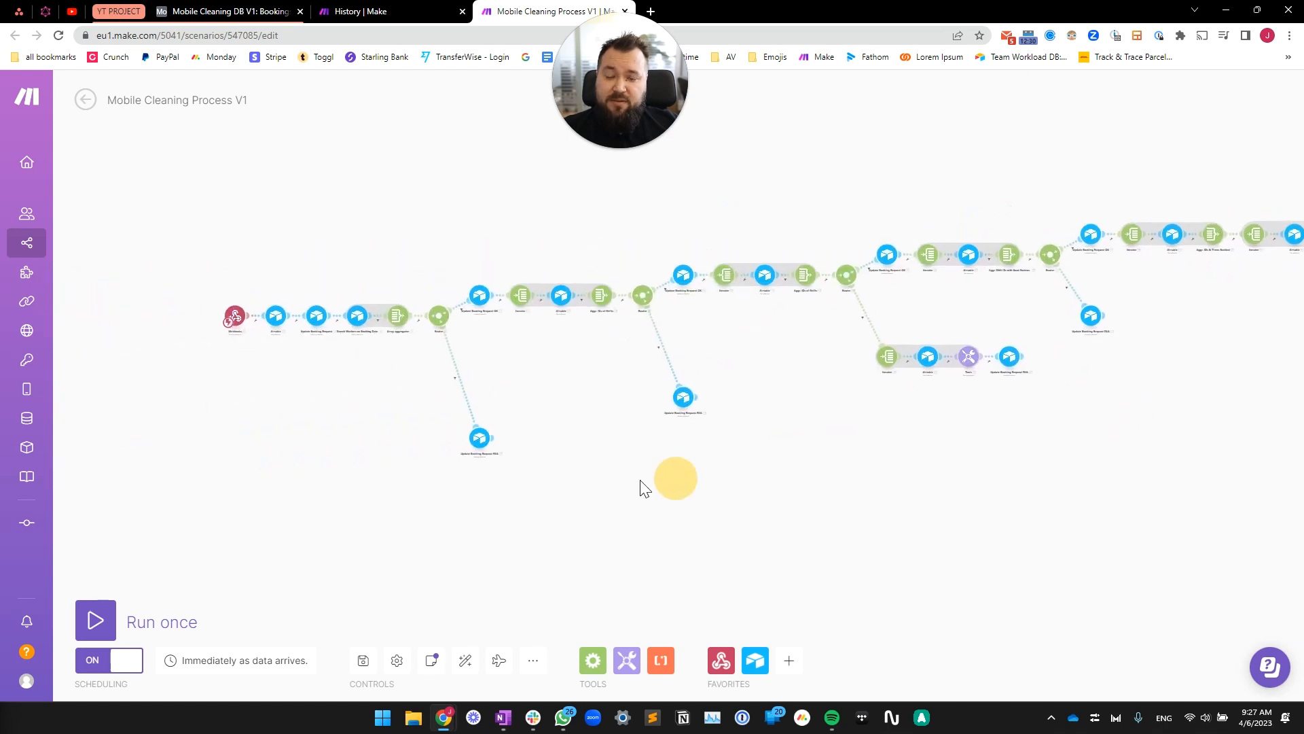
Capture the opening section of the Make scenario, outline the modules after the webhook with a red rectangle, and dismiss the capture.
drag(1088, 442, 1059, 466)
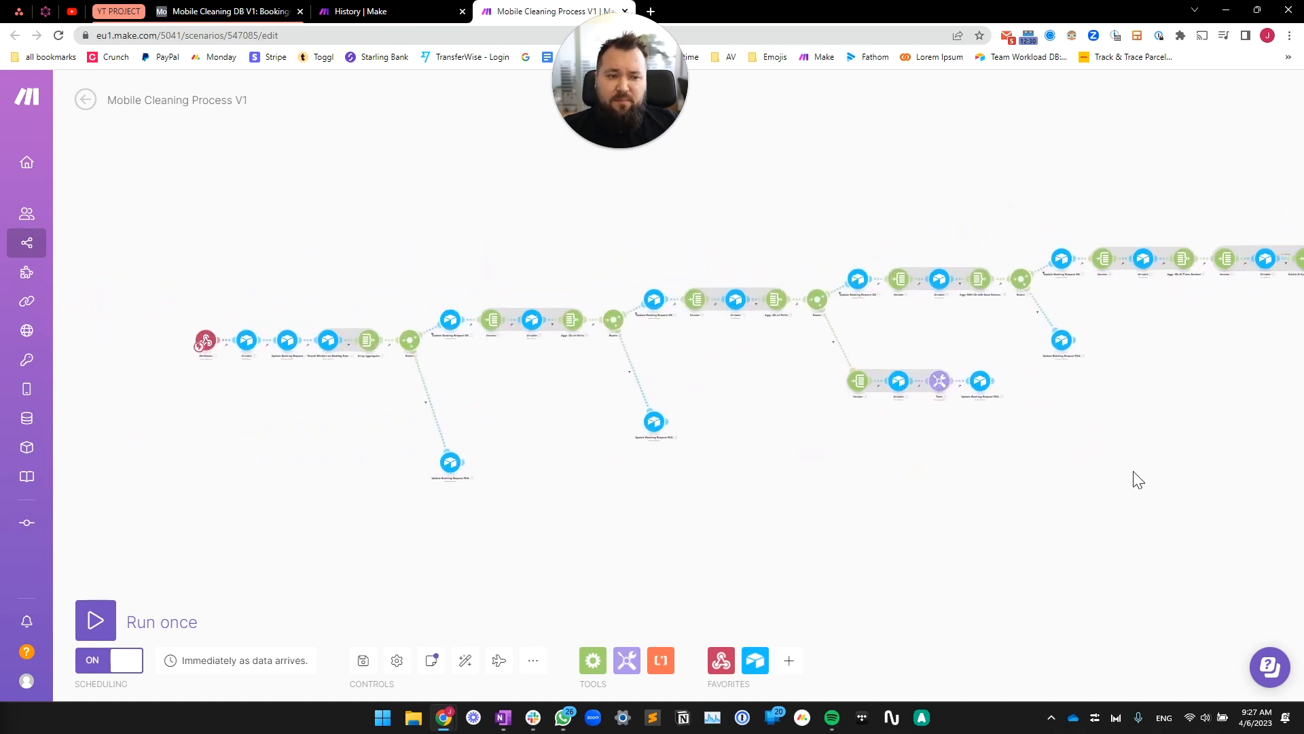
drag(343, 214, 300, 266)
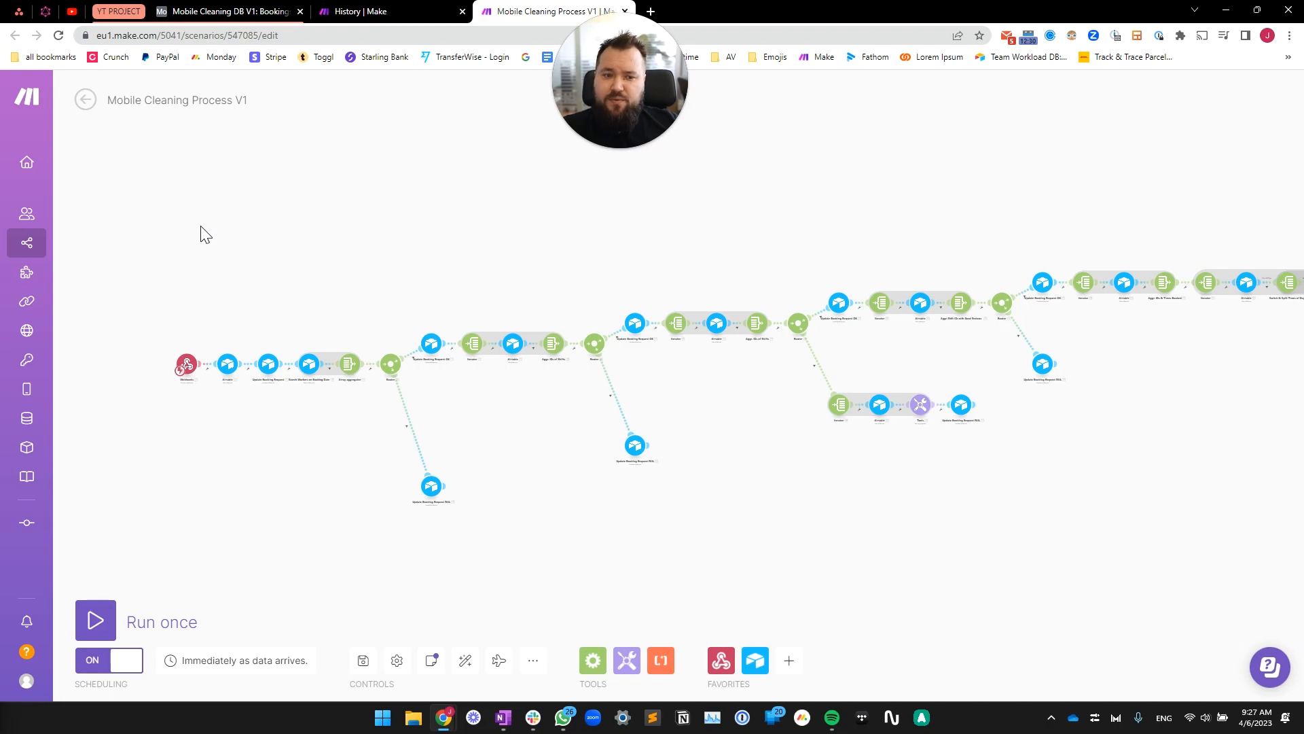
key(Print)
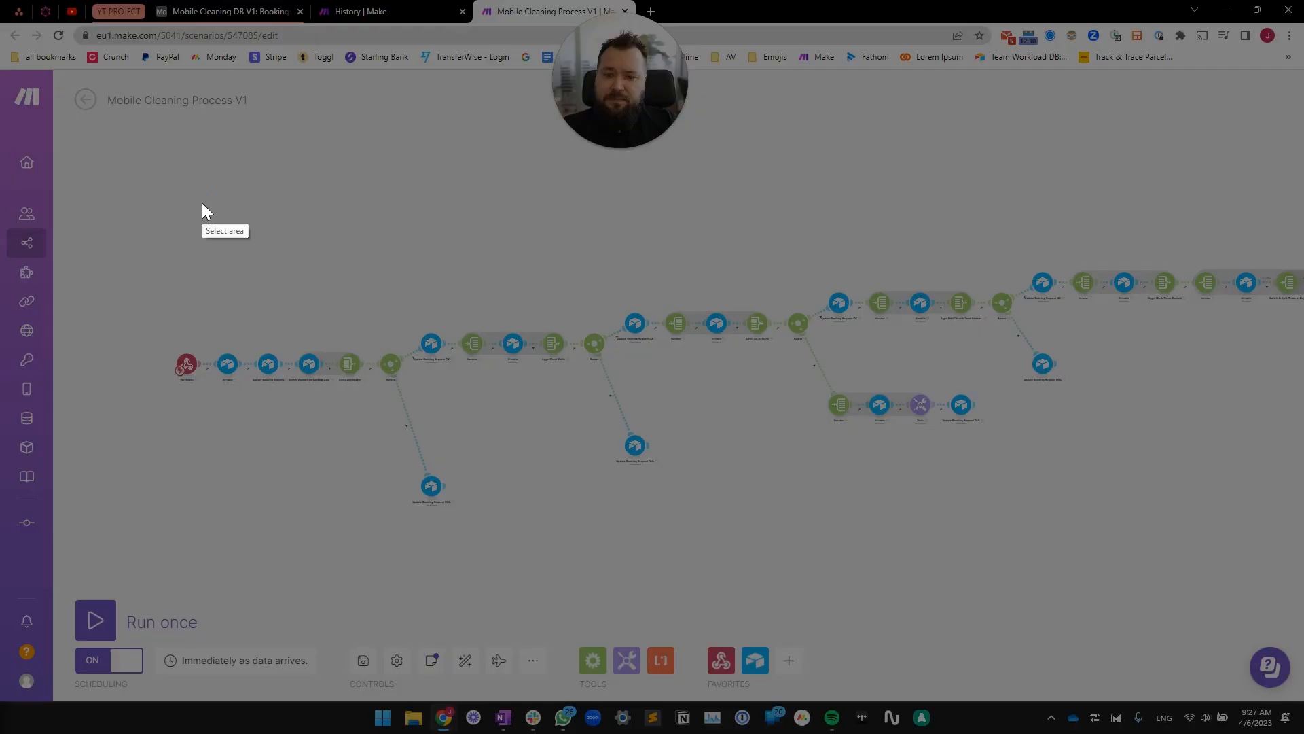
mouse_move(112, 104)
mouse_down()
mouse_move(1027, 658)
mouse_move(1128, 603)
mouse_move(1080, 590)
mouse_up()
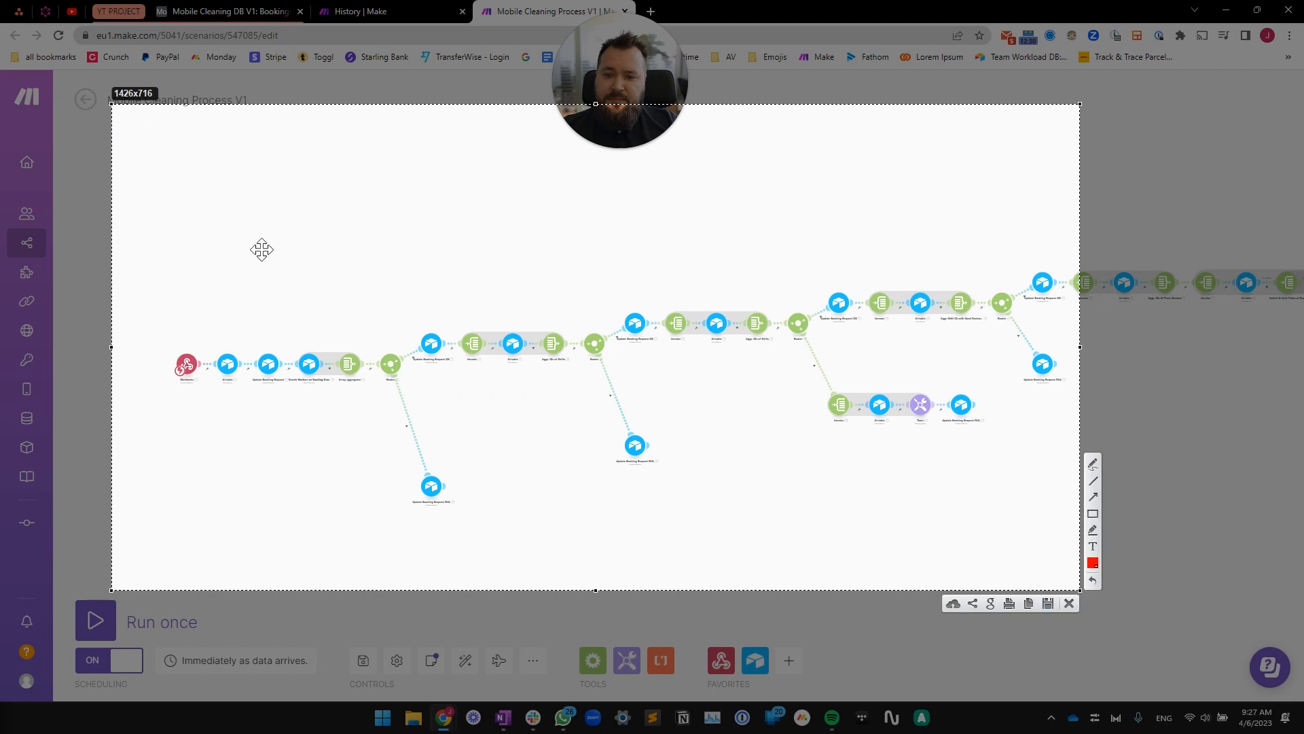
click(1093, 514)
drag(207, 239, 654, 411)
mouse_move(820, 510)
mouse_down()
mouse_move(1267, 617)
mouse_move(1274, 636)
mouse_up()
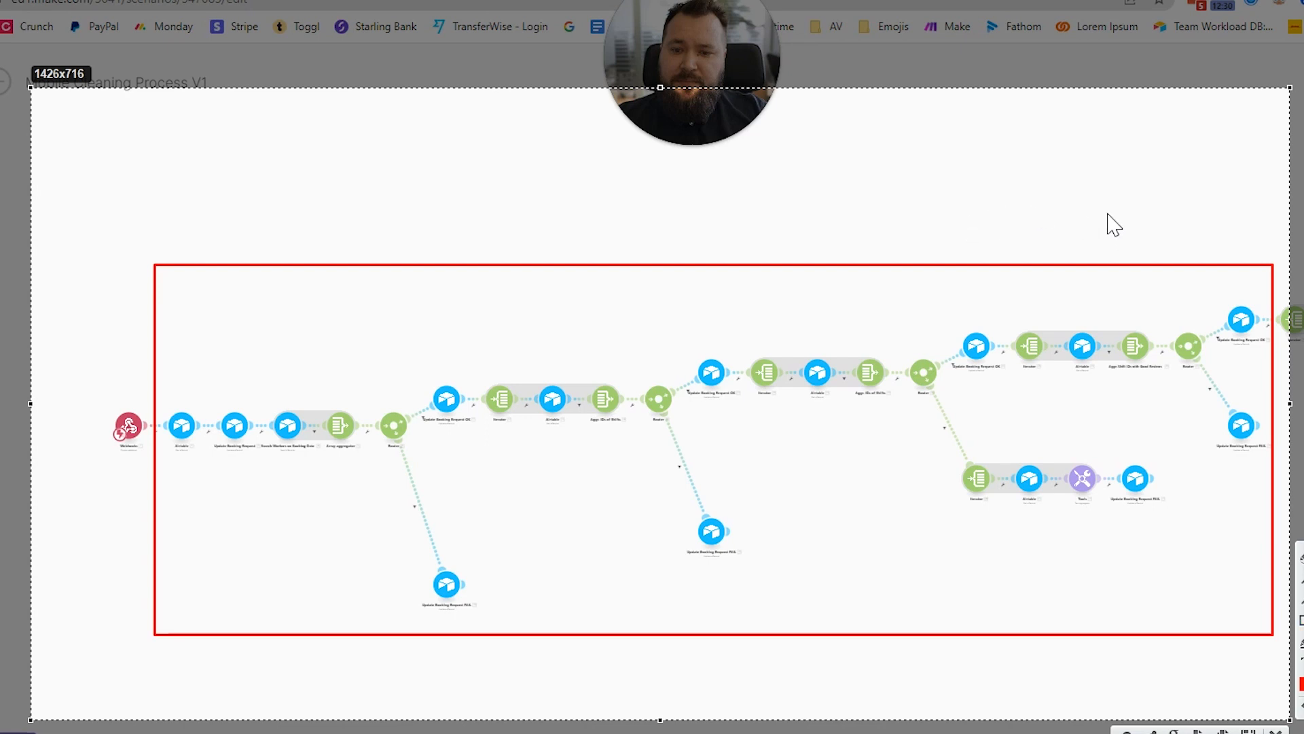
key(Escape)
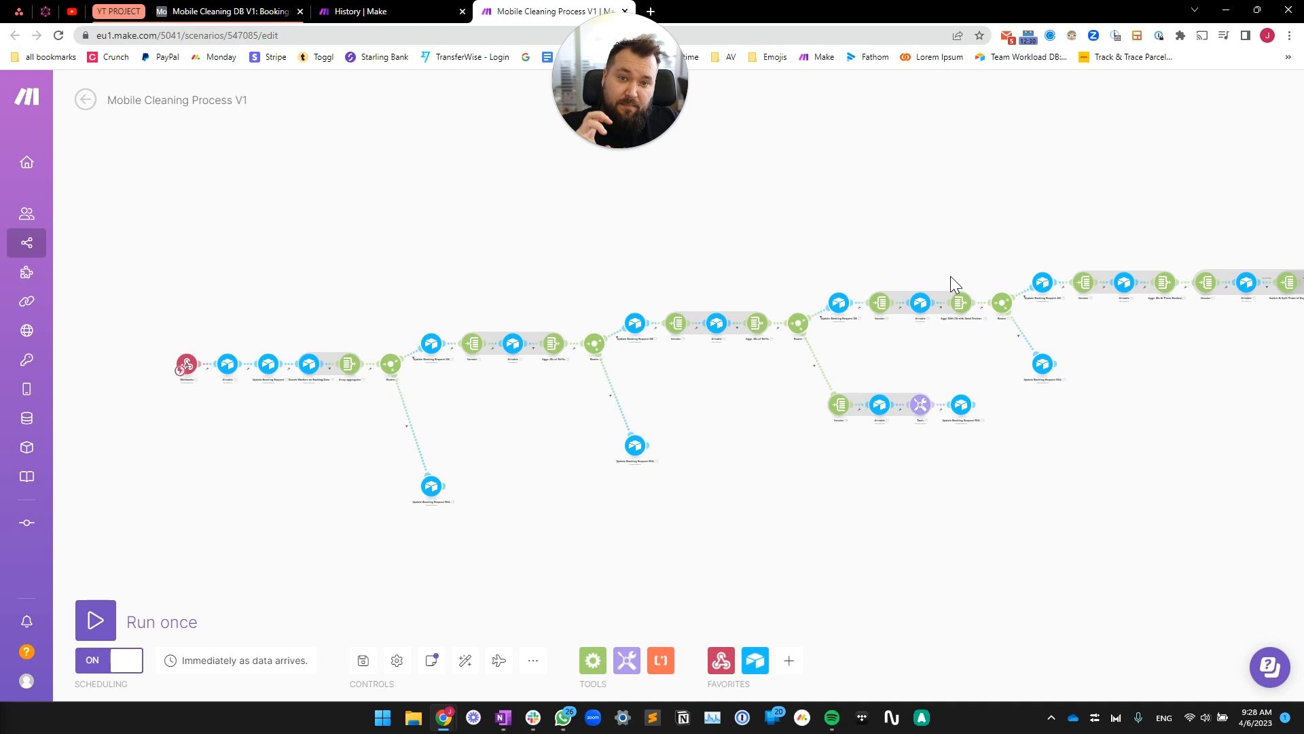
Capture the scenario's second half and outline the module chain before the last router and that router's upper-branch module with red rectangles.
drag(1143, 215, 491, 243)
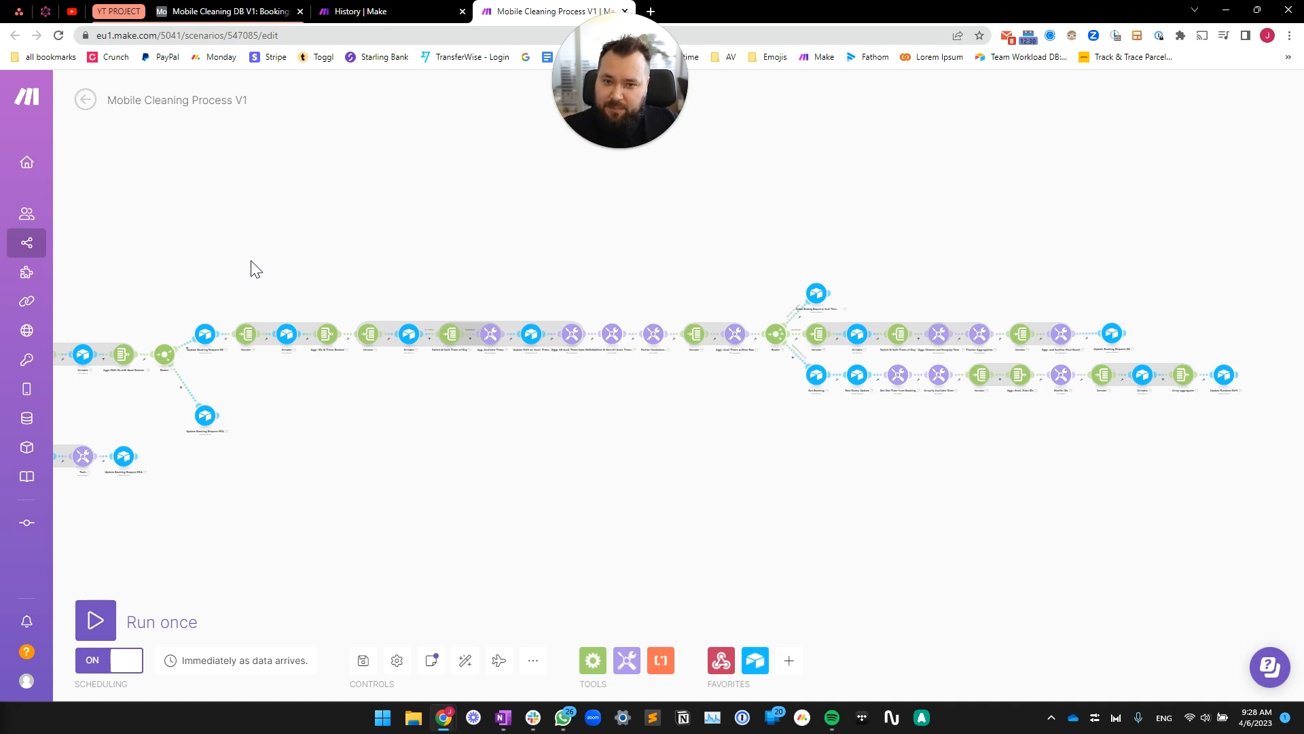
key(Print)
drag(224, 201, 1264, 499)
drag(801, 472, 786, 471)
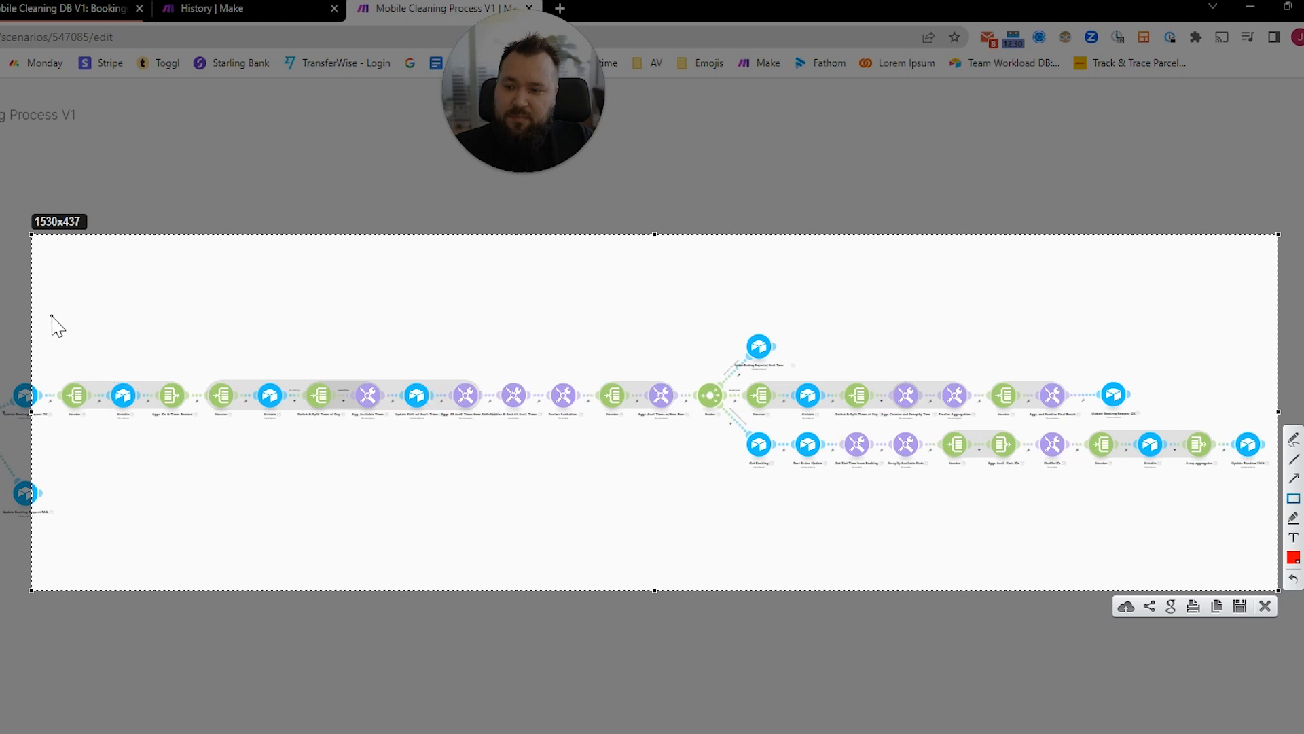
mouse_move(54, 347)
mouse_down()
mouse_move(414, 442)
mouse_move(689, 445)
mouse_up()
mouse_move(716, 323)
mouse_down()
mouse_move(786, 354)
mouse_move(792, 369)
mouse_up()
Draw an arrow from the large rectangle and label it "Creating a list of times when we 'as a company' are available..".
click(1293, 480)
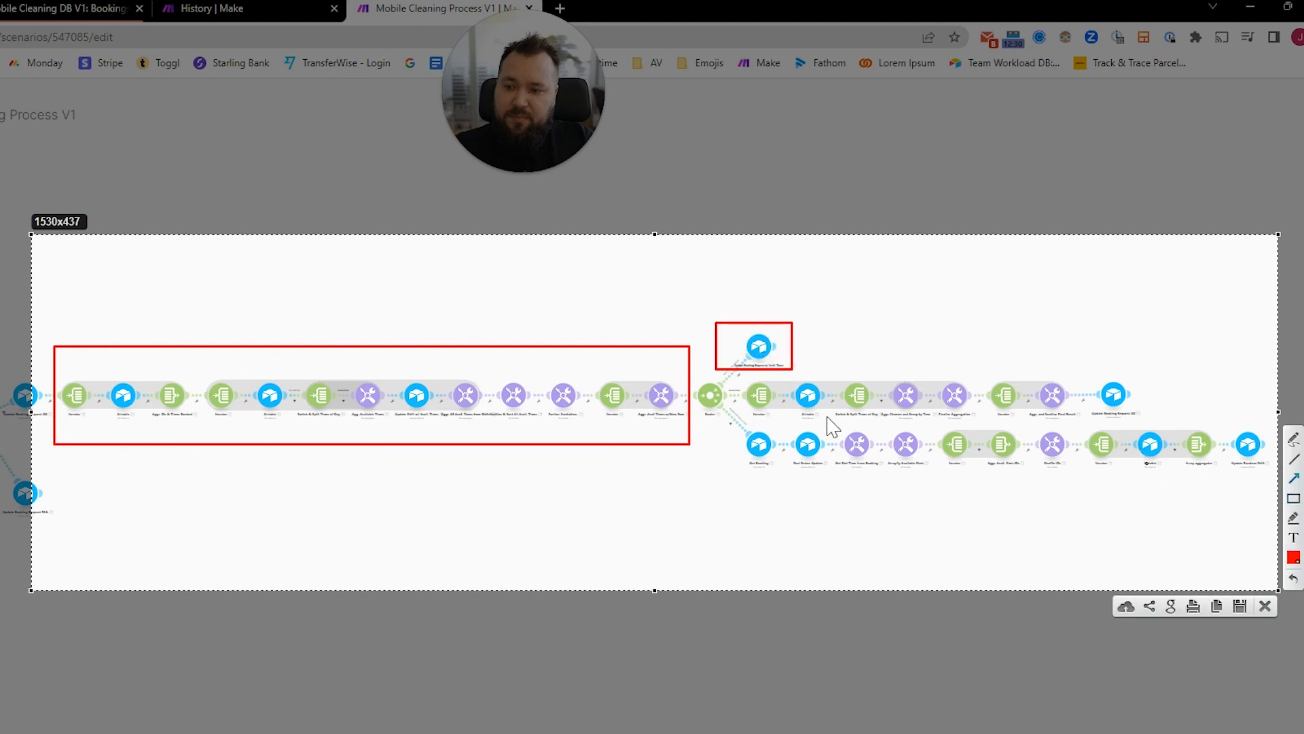
mouse_move(431, 347)
mouse_down()
mouse_move(475, 299)
mouse_move(464, 303)
mouse_up()
click(1293, 537)
click(462, 292)
text(Creating a list of)
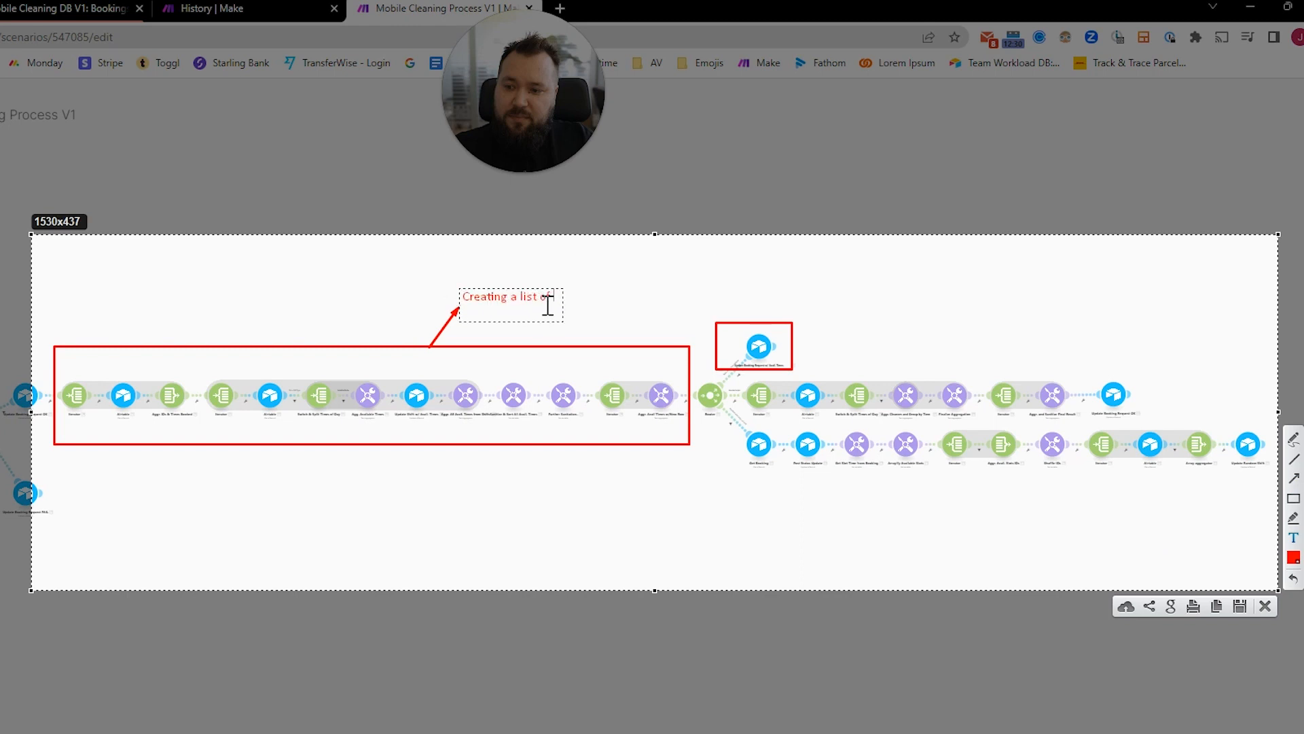
text( times when we 'as a company' are)
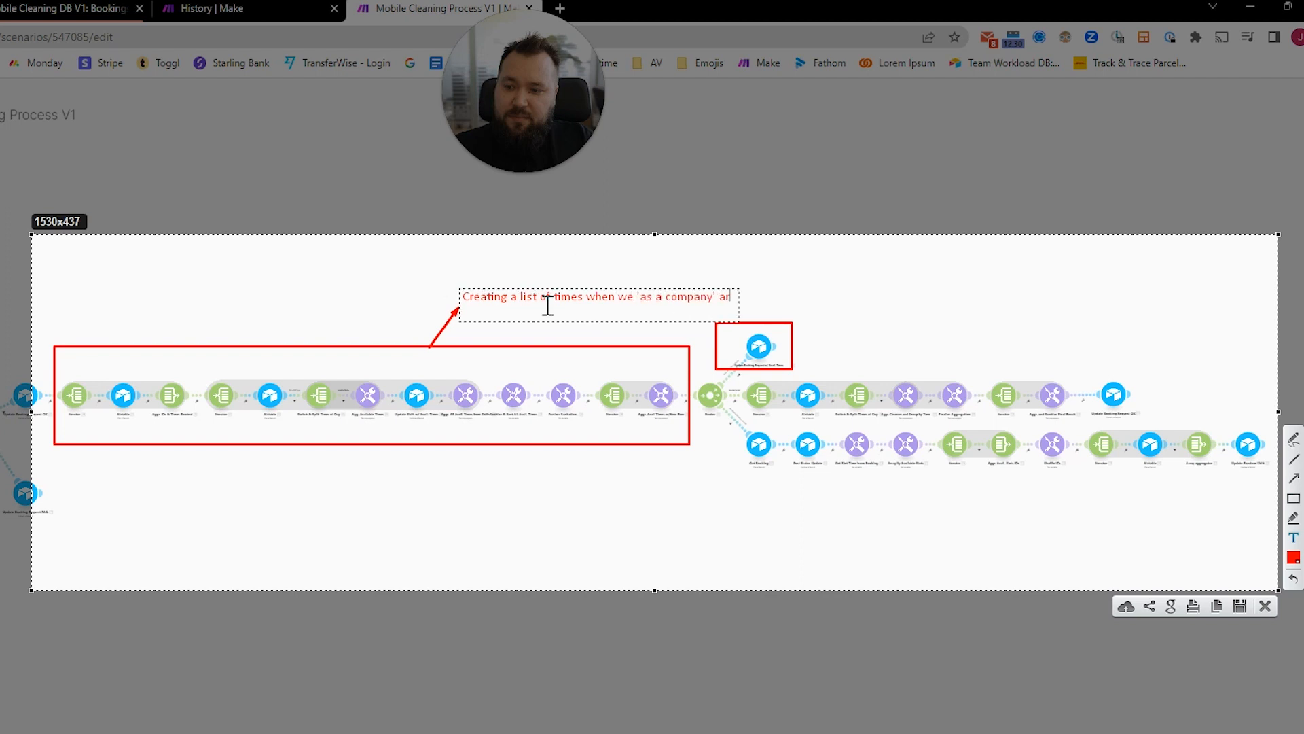
text( available..)
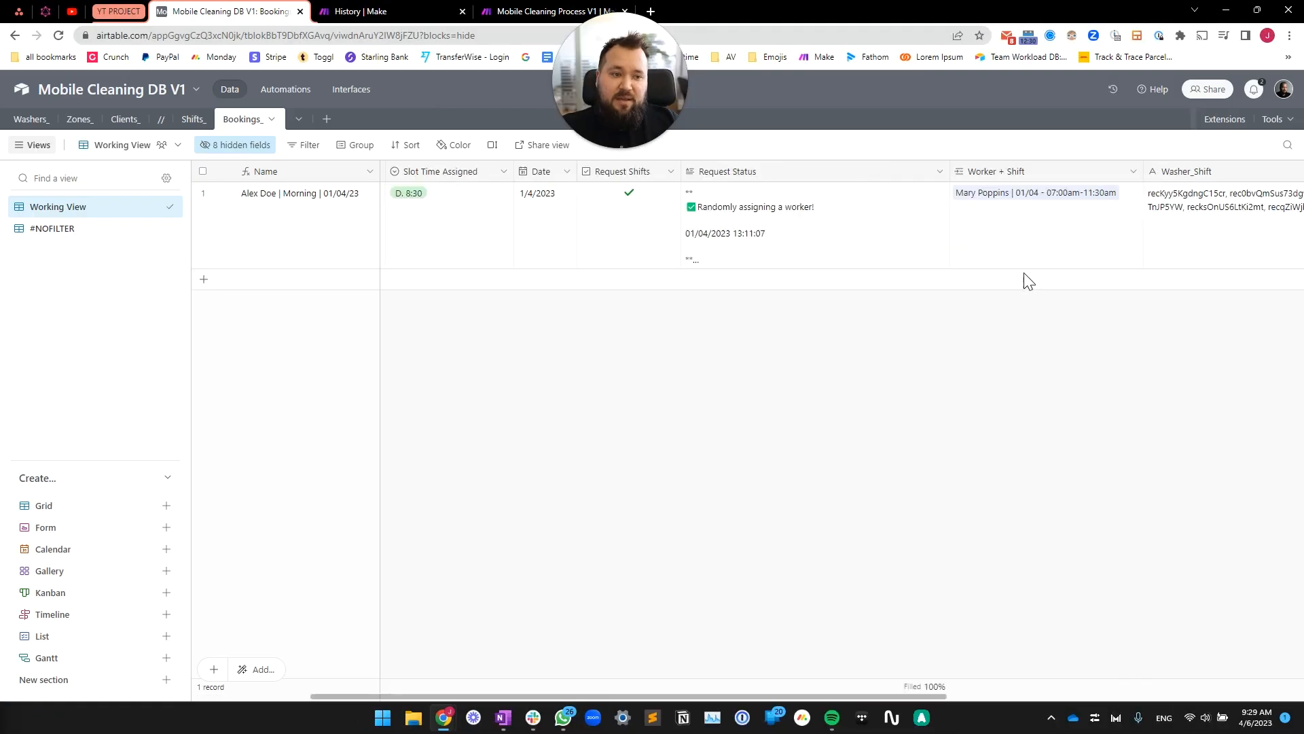
Examine the booking's full Available Slots list in the Bookings_ table, and return to the Make scenario.
scroll(1021, 280, right, 5)
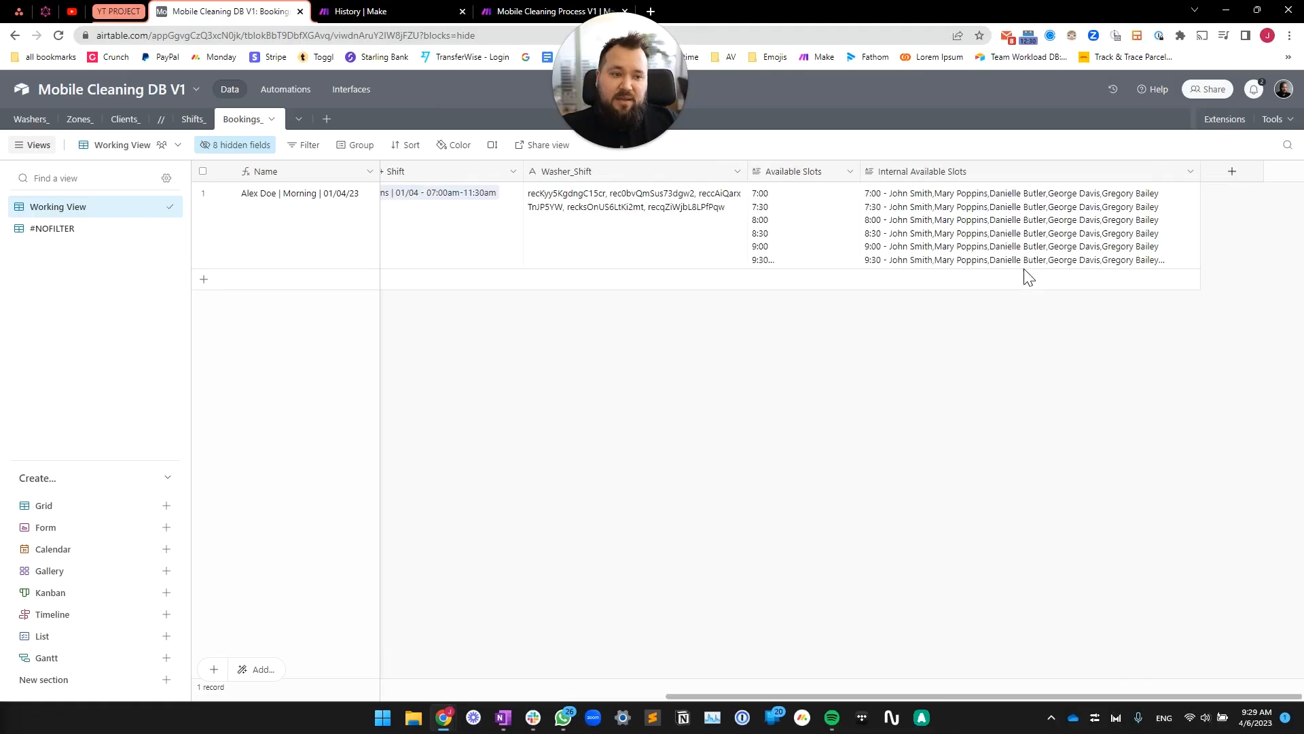
click(809, 217)
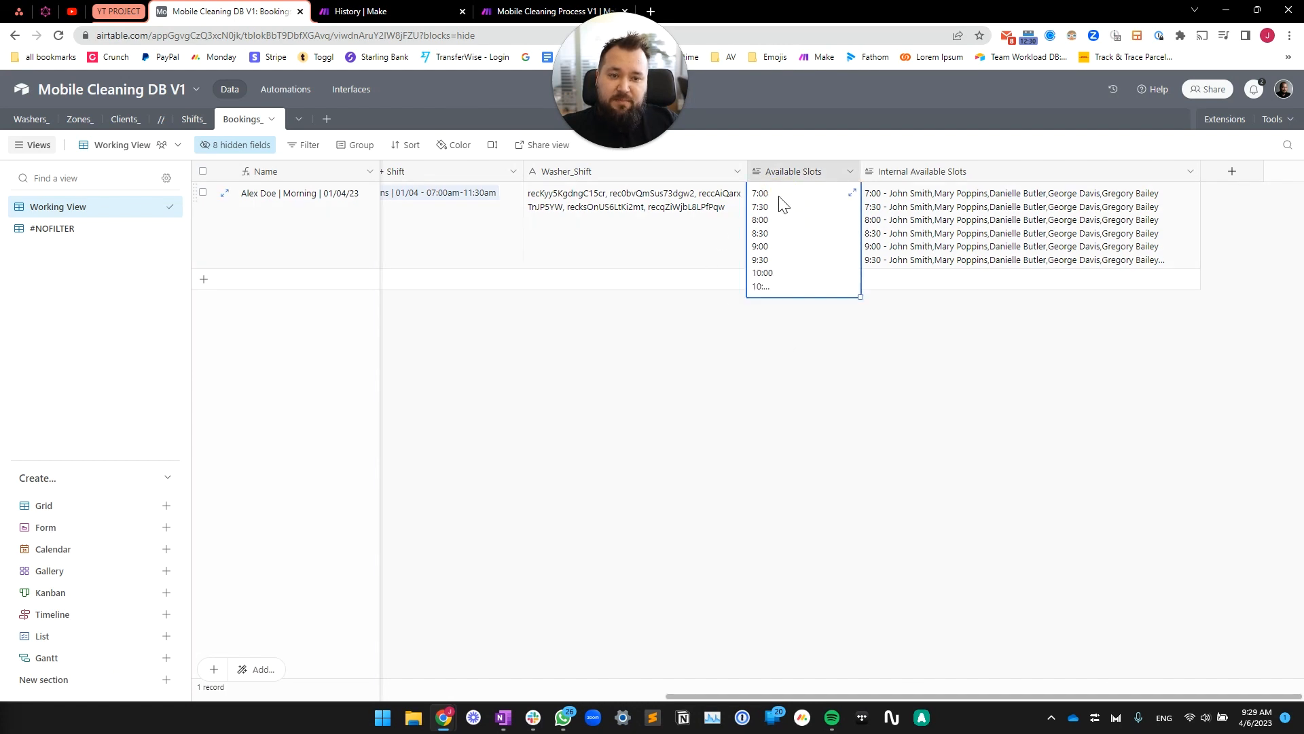
click(886, 195)
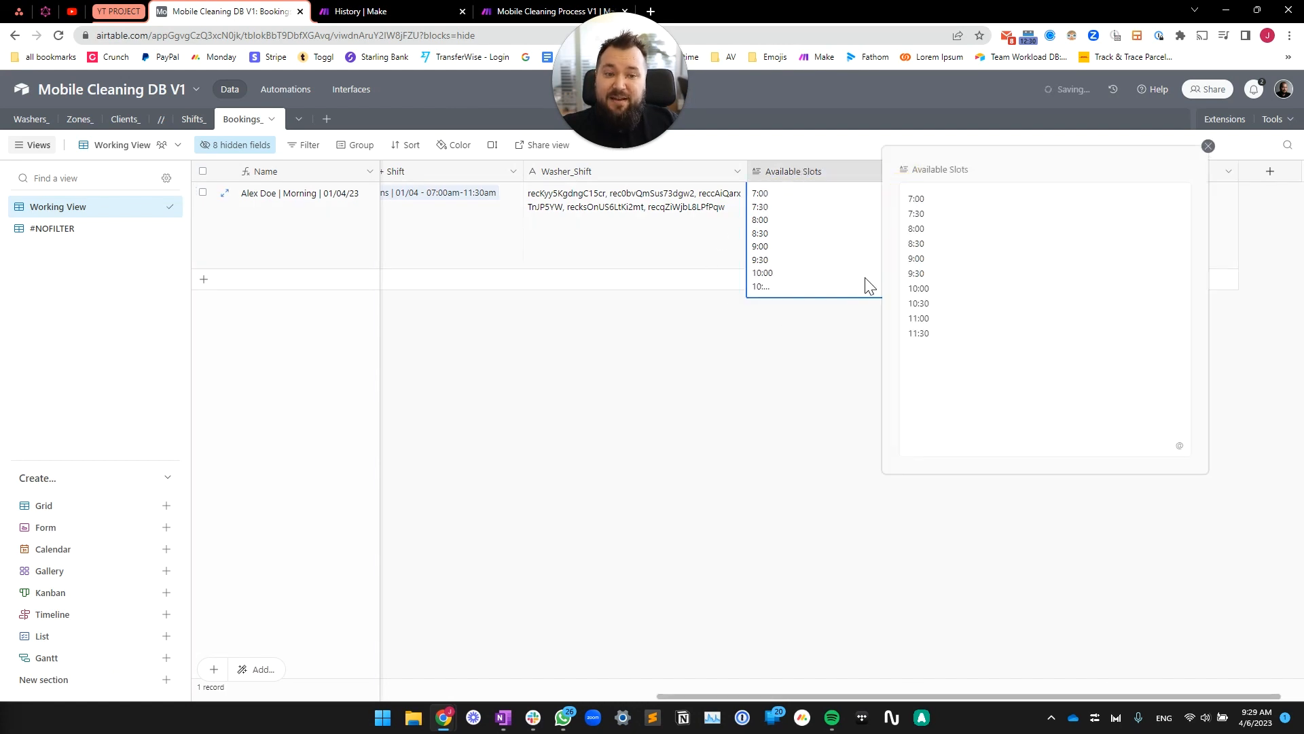
click(768, 367)
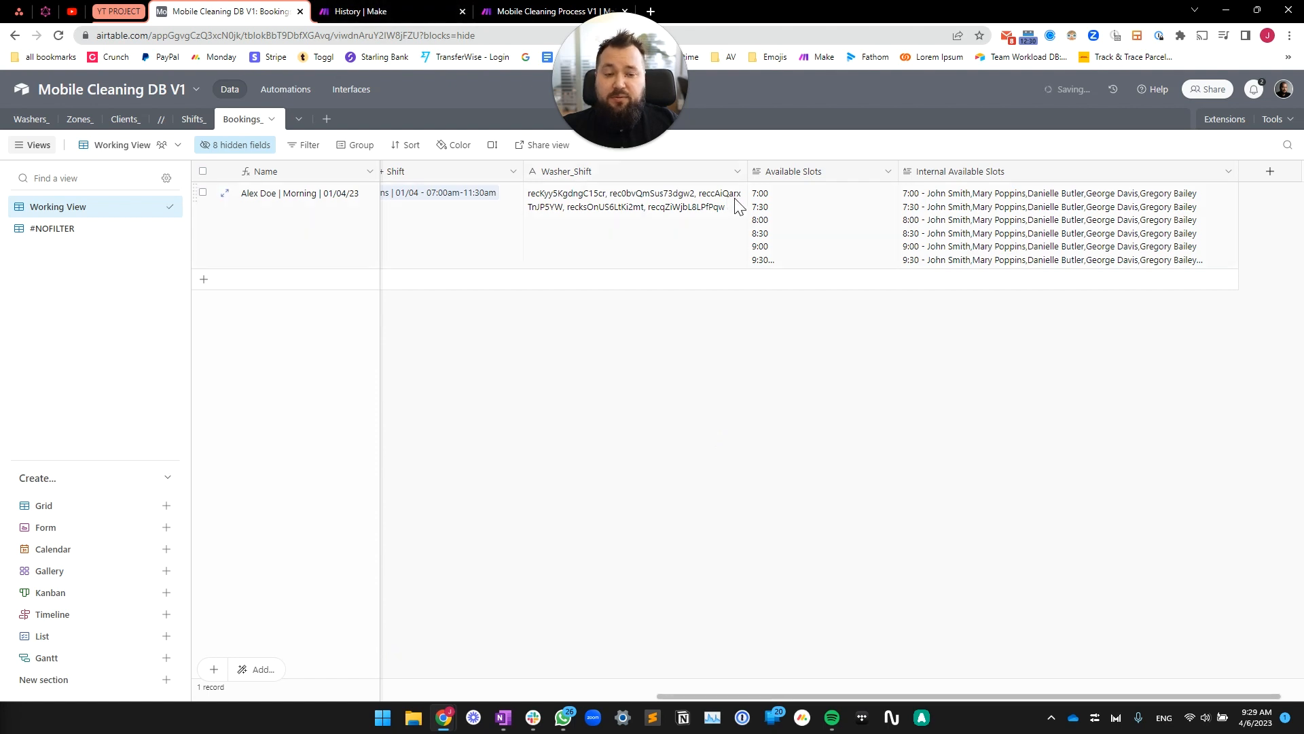
click(813, 194)
click(547, 10)
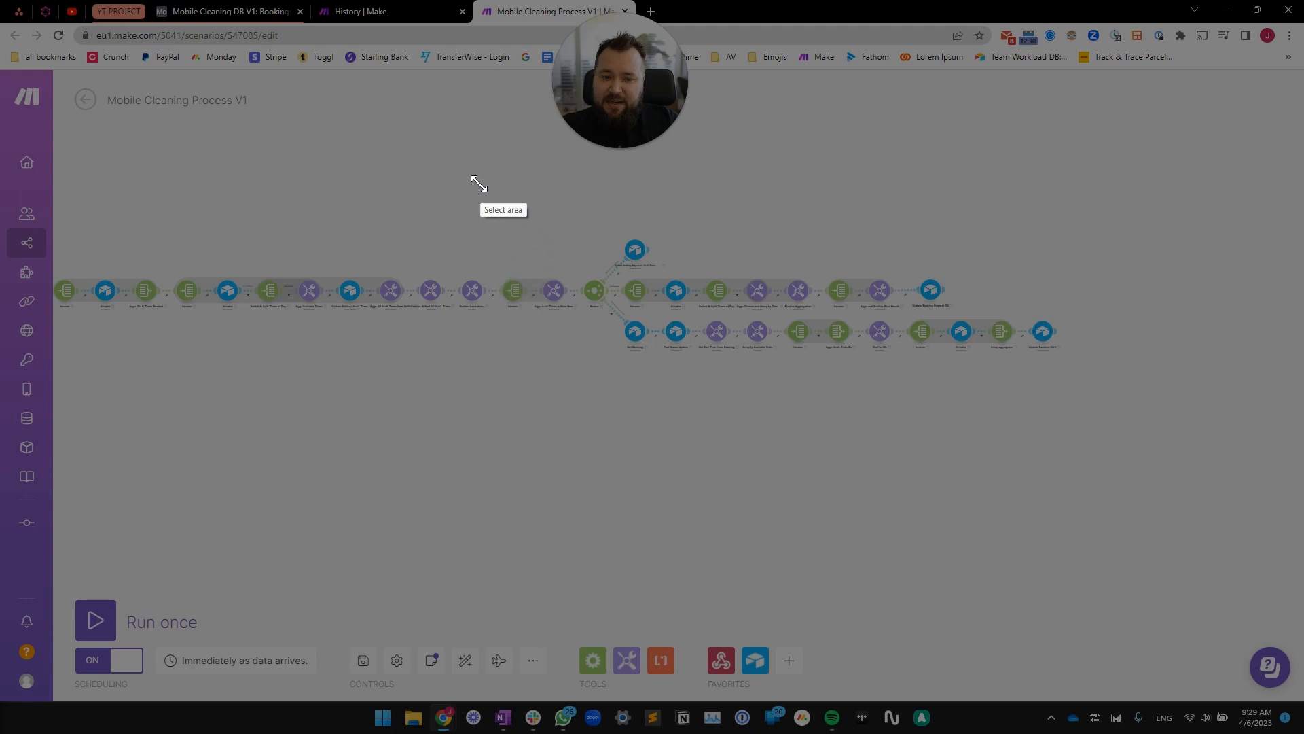
Capture the router's branches and outline the middle branch with a red rectangle, and discard the capture.
mouse_move(479, 182)
mouse_down()
mouse_move(1142, 402)
mouse_move(1193, 460)
mouse_up()
drag(620, 274, 958, 313)
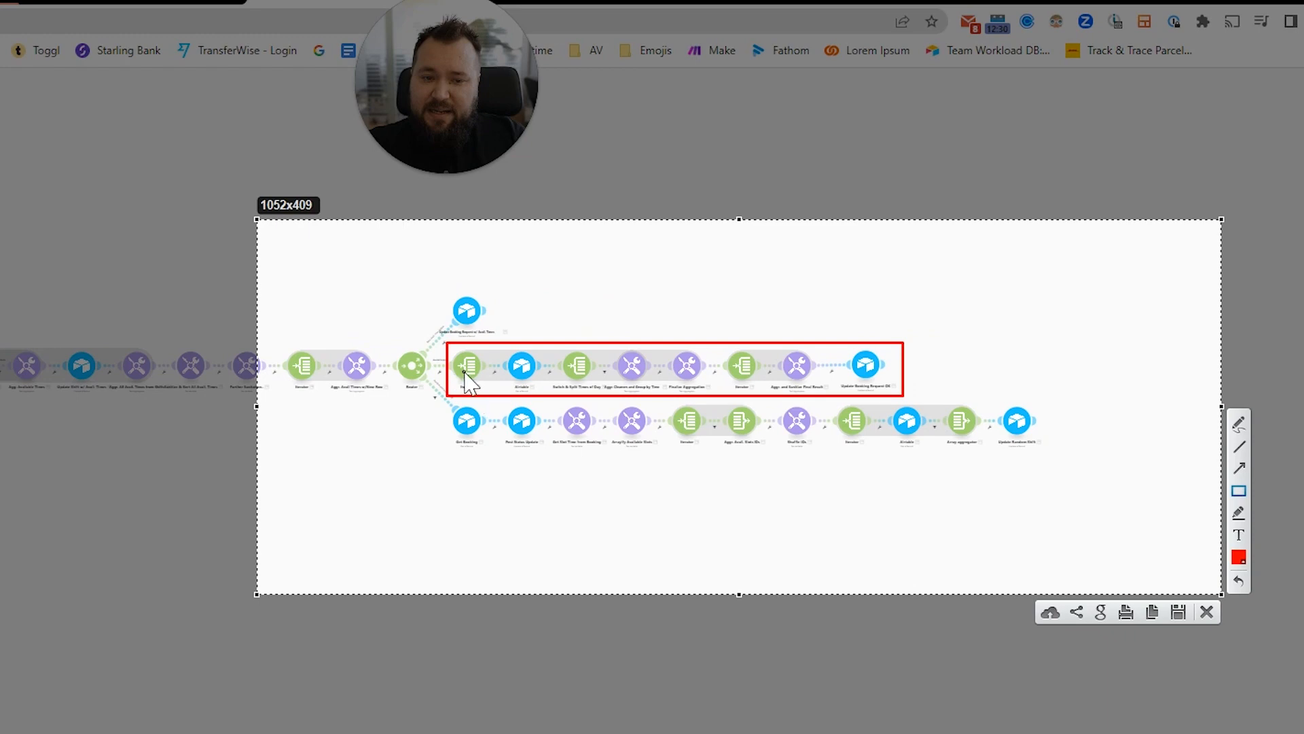
key(Escape)
key(Escape)
Switch to the Airtable bookings table and examine the booking's Available Slots and Internal Available Slots.
click(19, 2)
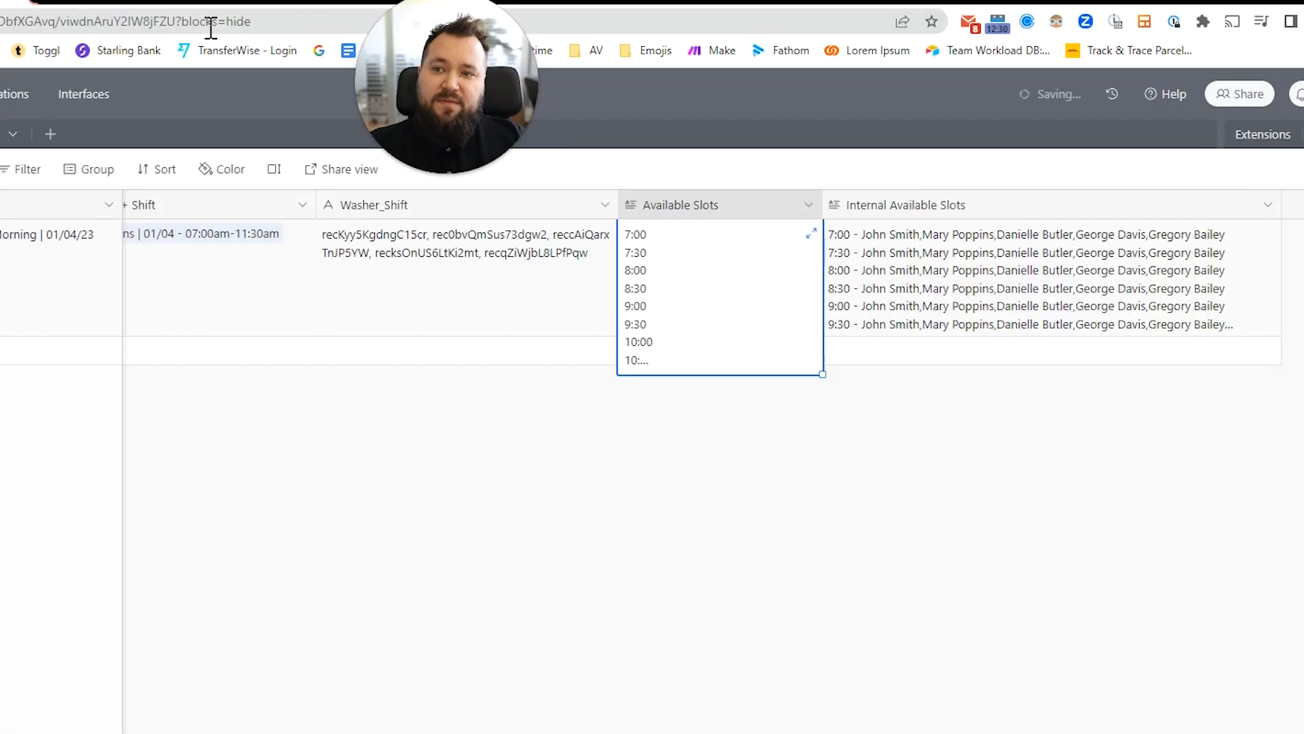
click(913, 250)
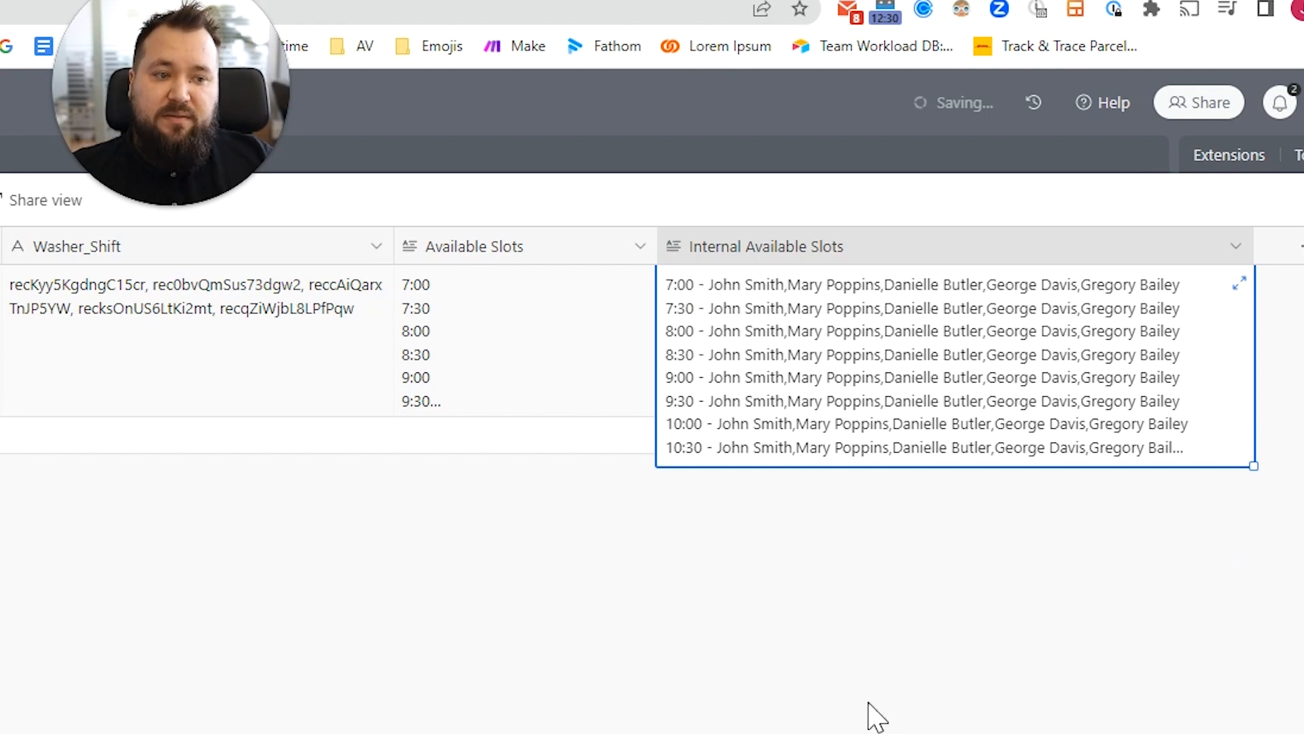
Back in the Make scenario, capture the router's lowest branch, outline its modules with a red rectangle, and discard the capture.
click(537, 11)
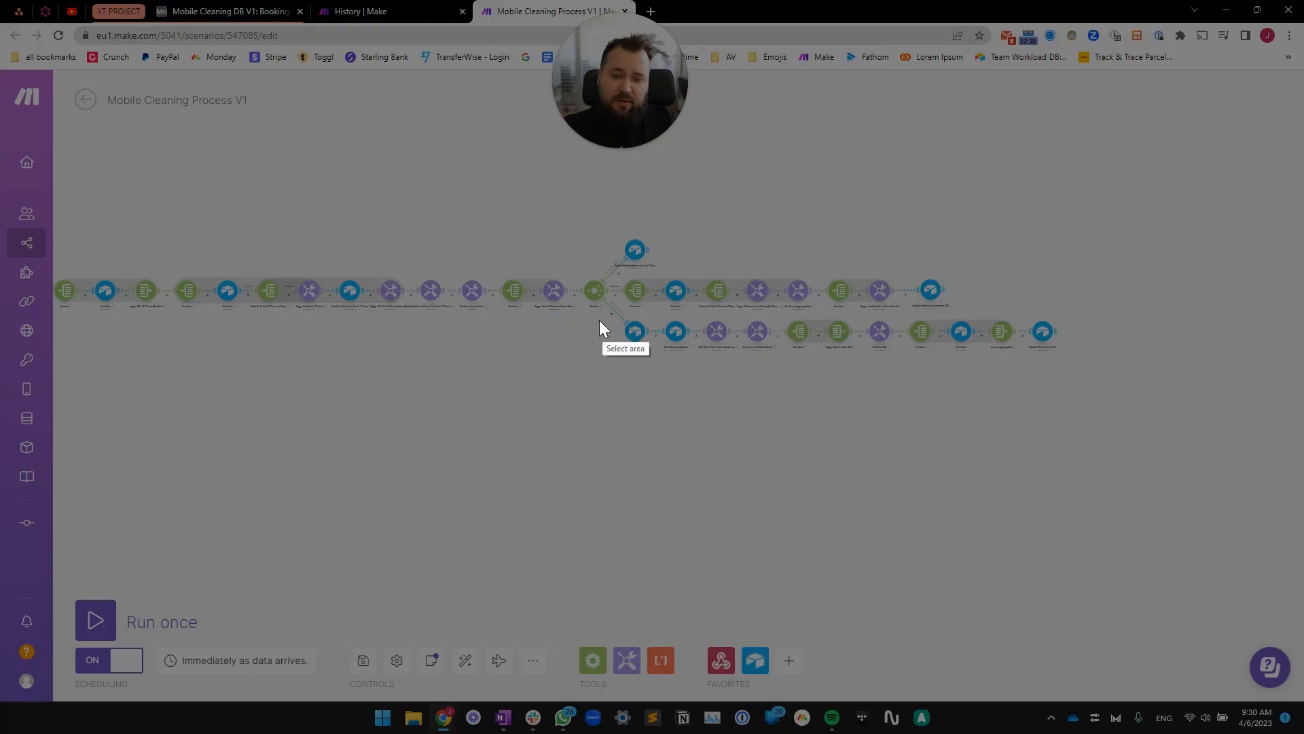
mouse_move(581, 306)
mouse_down()
mouse_move(747, 353)
mouse_move(1092, 393)
mouse_up()
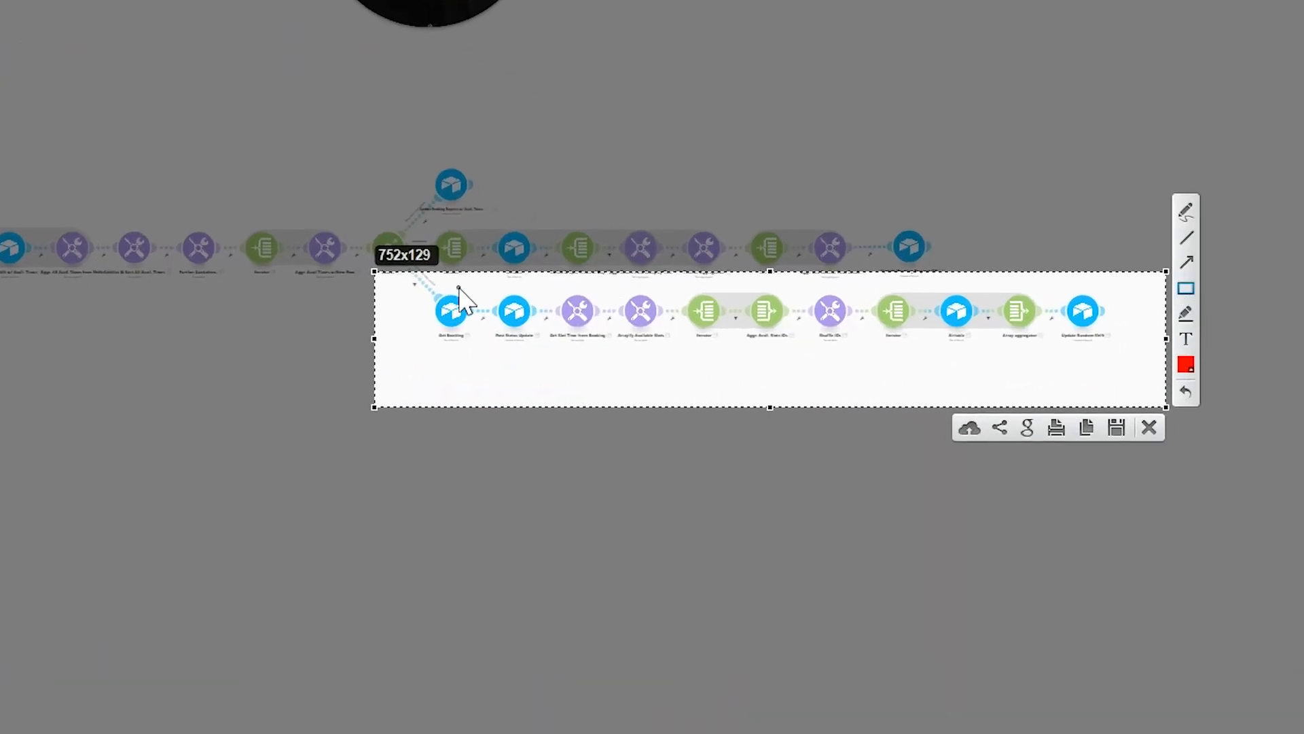
mouse_move(400, 285)
mouse_down()
mouse_move(507, 335)
mouse_move(1083, 381)
mouse_move(1123, 369)
mouse_up()
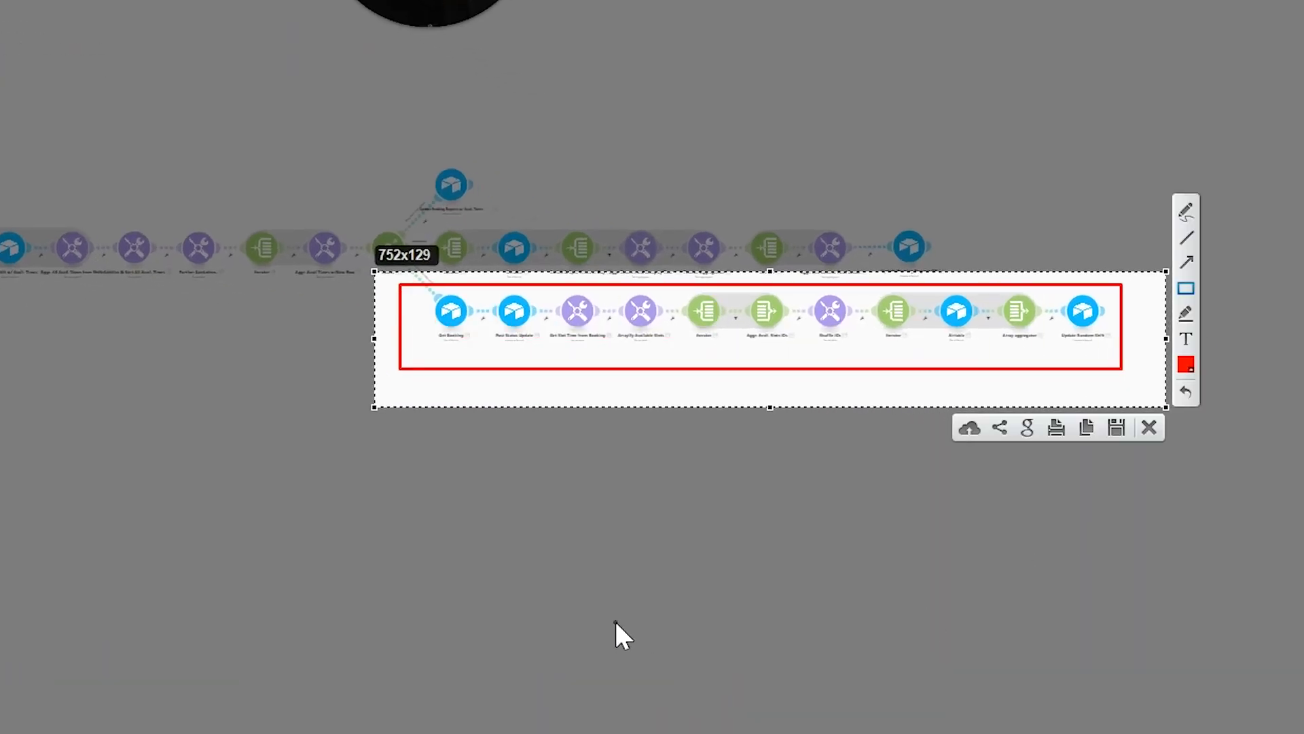
key(Escape)
Examine the Random Allocation of Shift filter condition, and check the booking's Slot Time Assigned field in Airtable.
scroll(436, 286, up, 5)
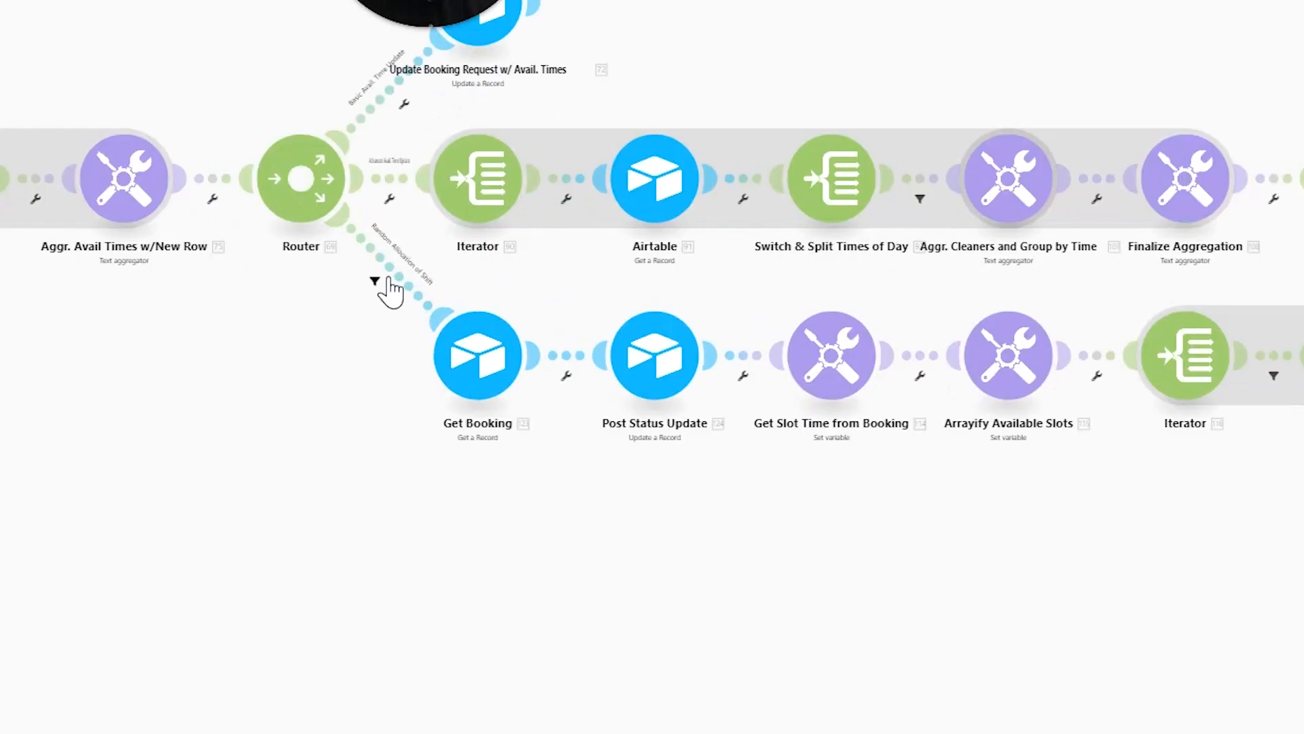
click(378, 282)
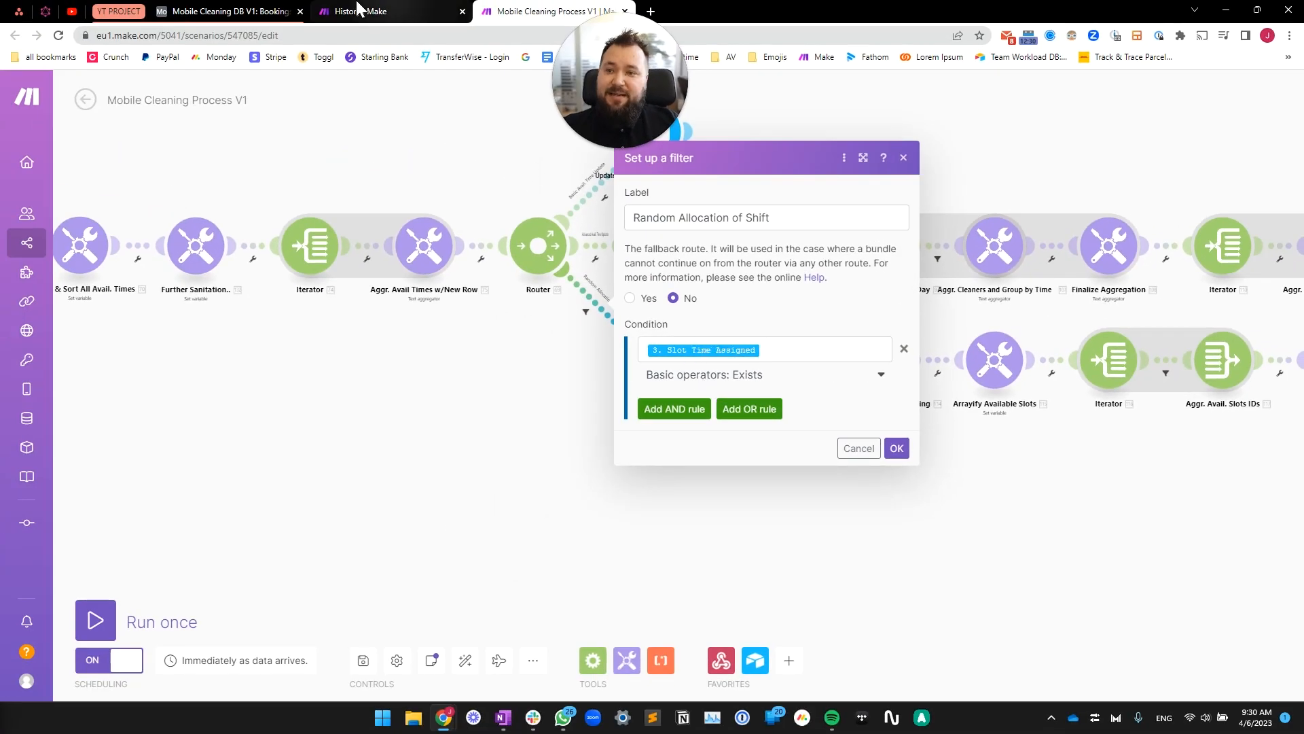
click(282, 12)
scroll(582, 267, left, 10)
click(670, 210)
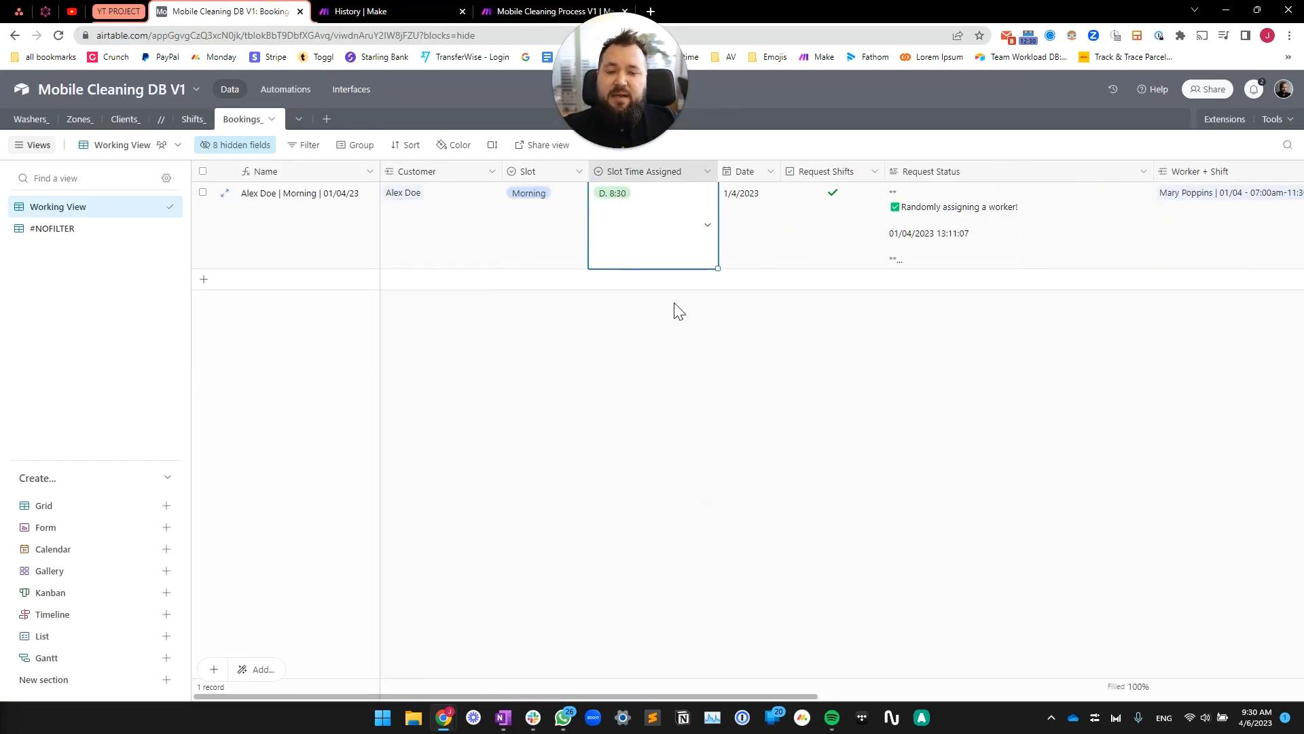
Return to the Make scenario, close the filter settings and look over the random allocation branch up to its last module.
click(499, 10)
click(727, 583)
drag(917, 484, 625, 432)
scroll(625, 433, down, 3)
drag(903, 467, 774, 459)
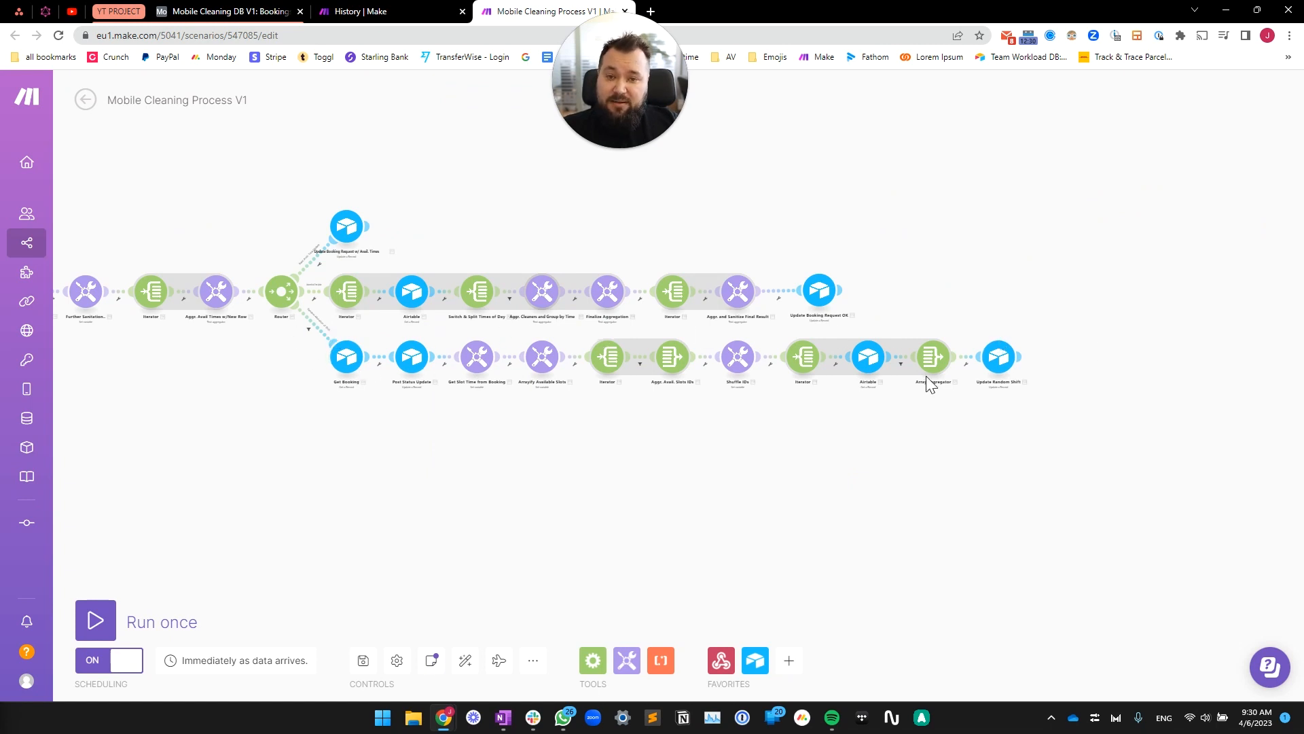
drag(496, 479, 502, 497)
Switch to Airtable and examine the booking's Worker + Shift field.
click(224, 11)
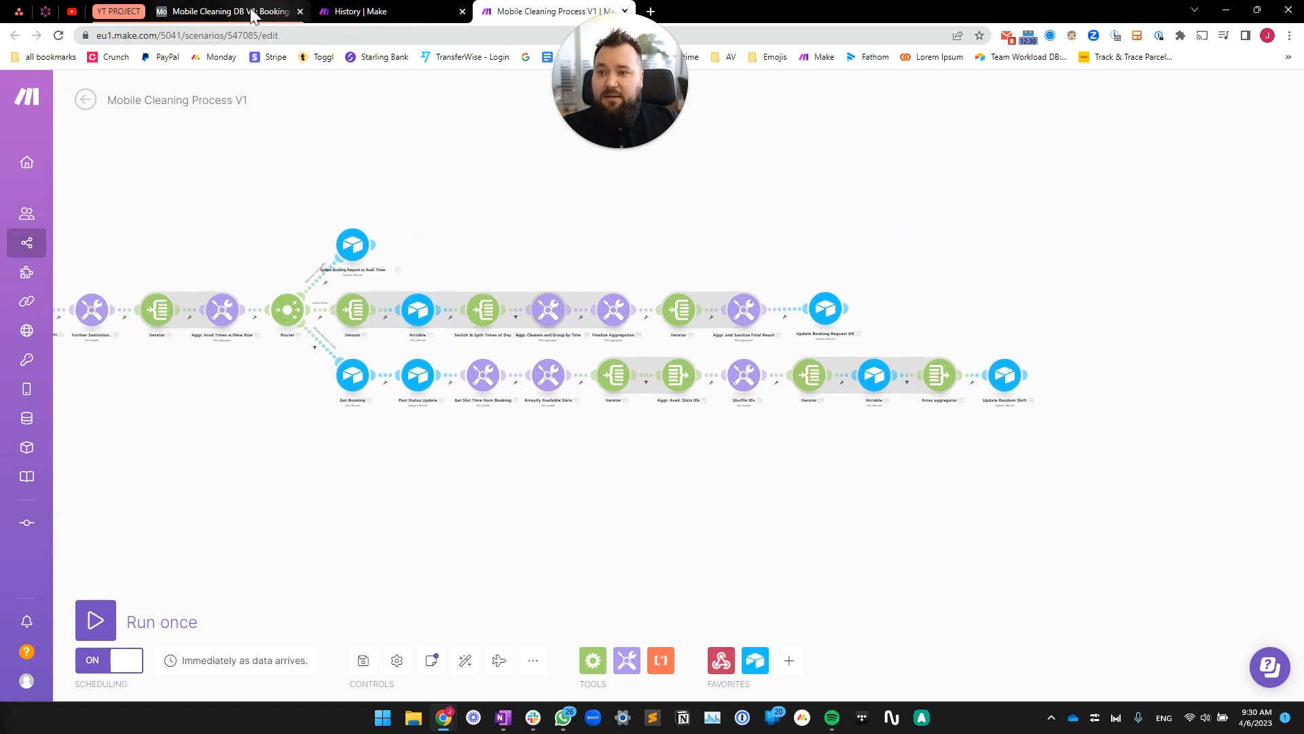
scroll(1048, 209, right, 6)
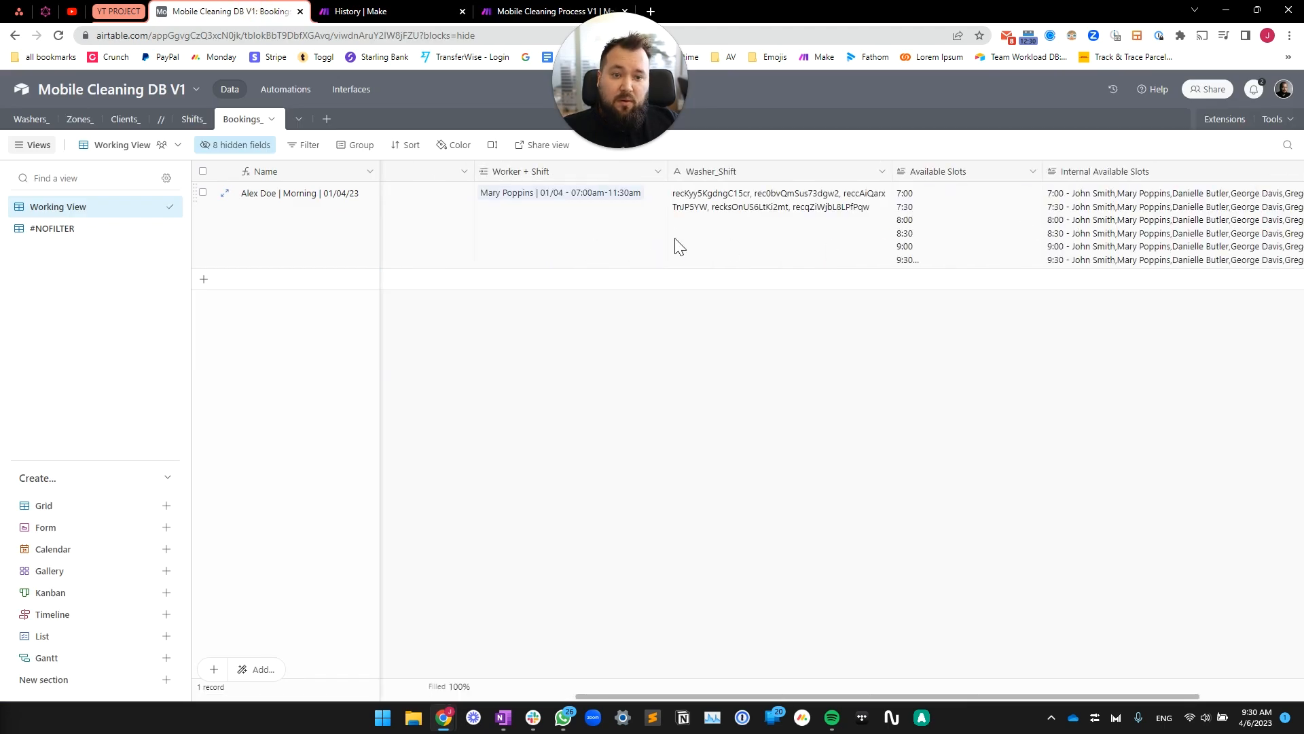
click(590, 239)
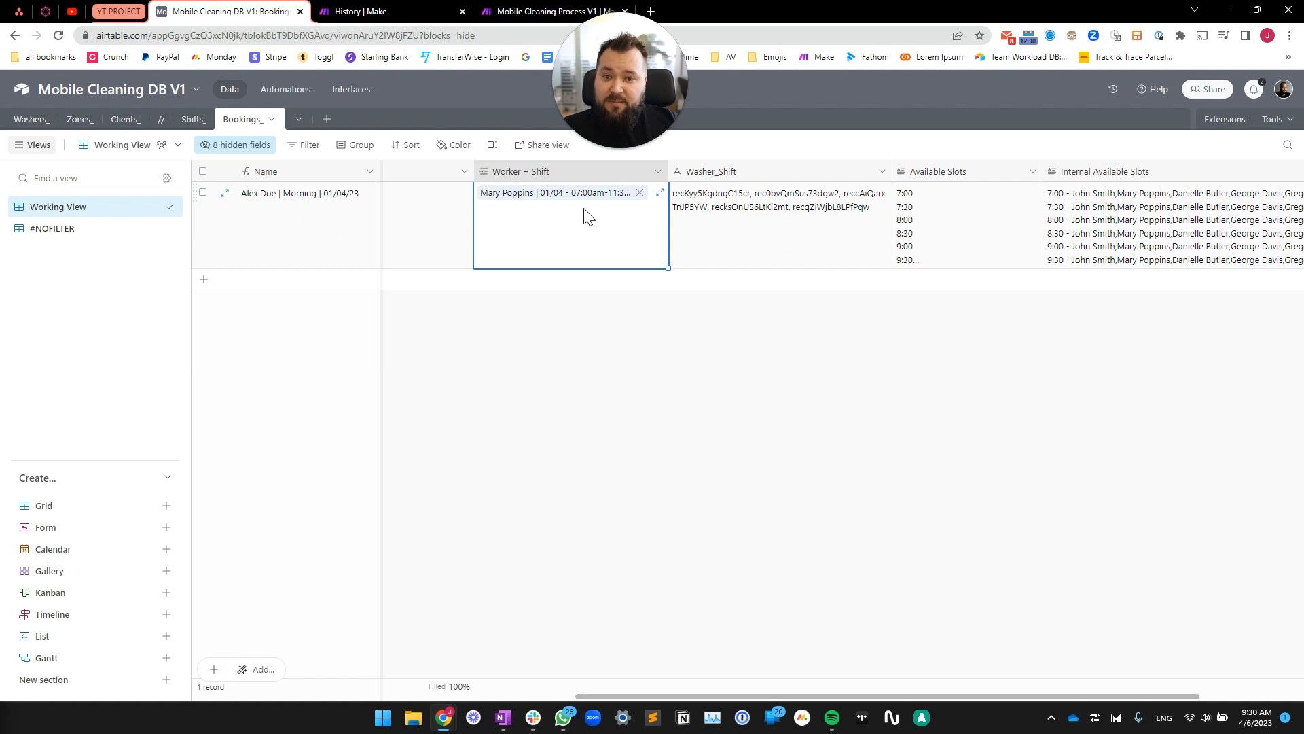
scroll(569, 231, left, 2)
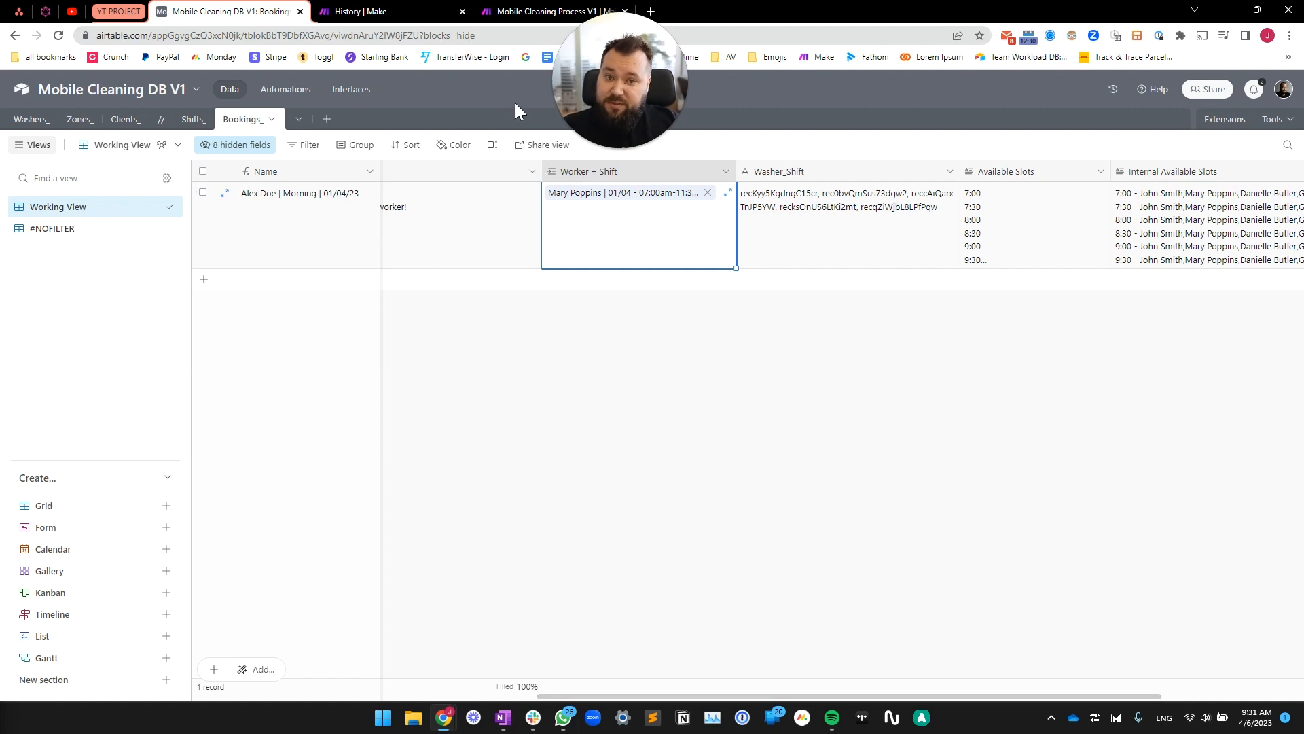
Go back to the Make scenario and look over its opening modules from the webhook to the first router.
click(513, 17)
drag(476, 459, 962, 450)
scroll(818, 458, down, 3)
drag(479, 478, 1080, 414)
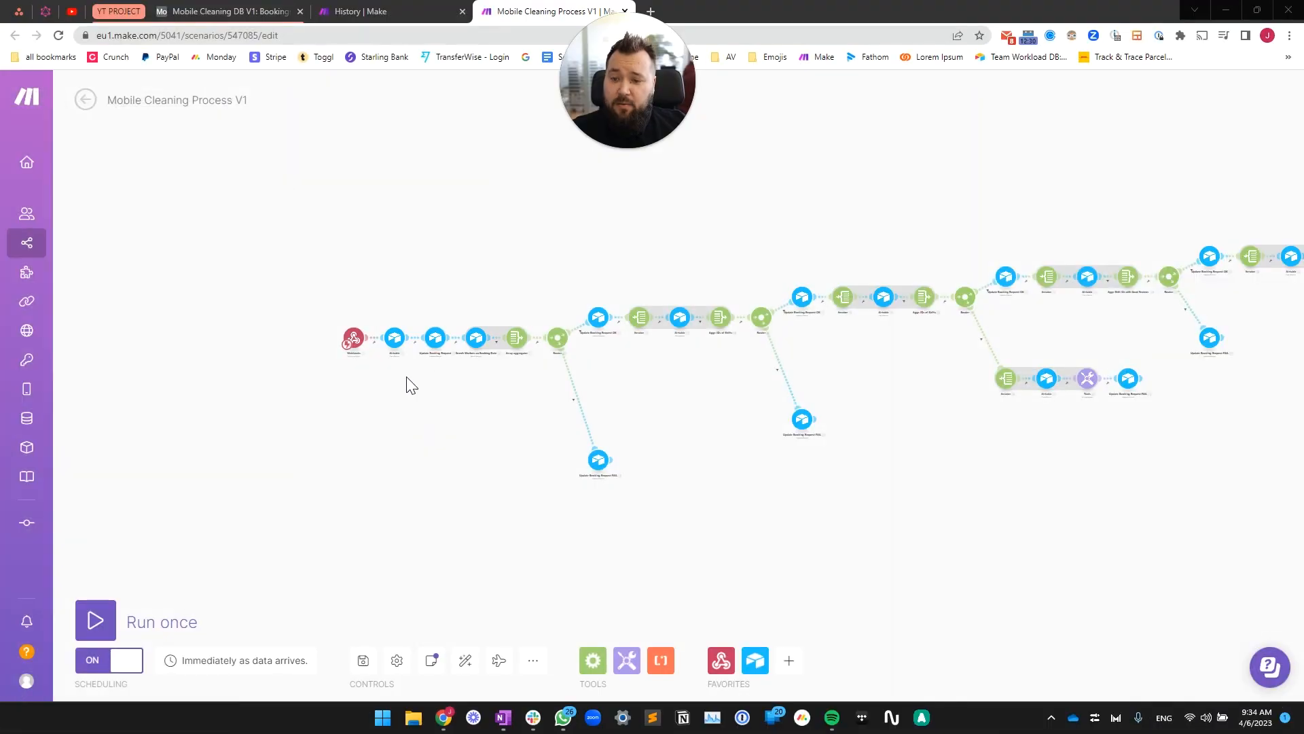
scroll(438, 427, up, 4)
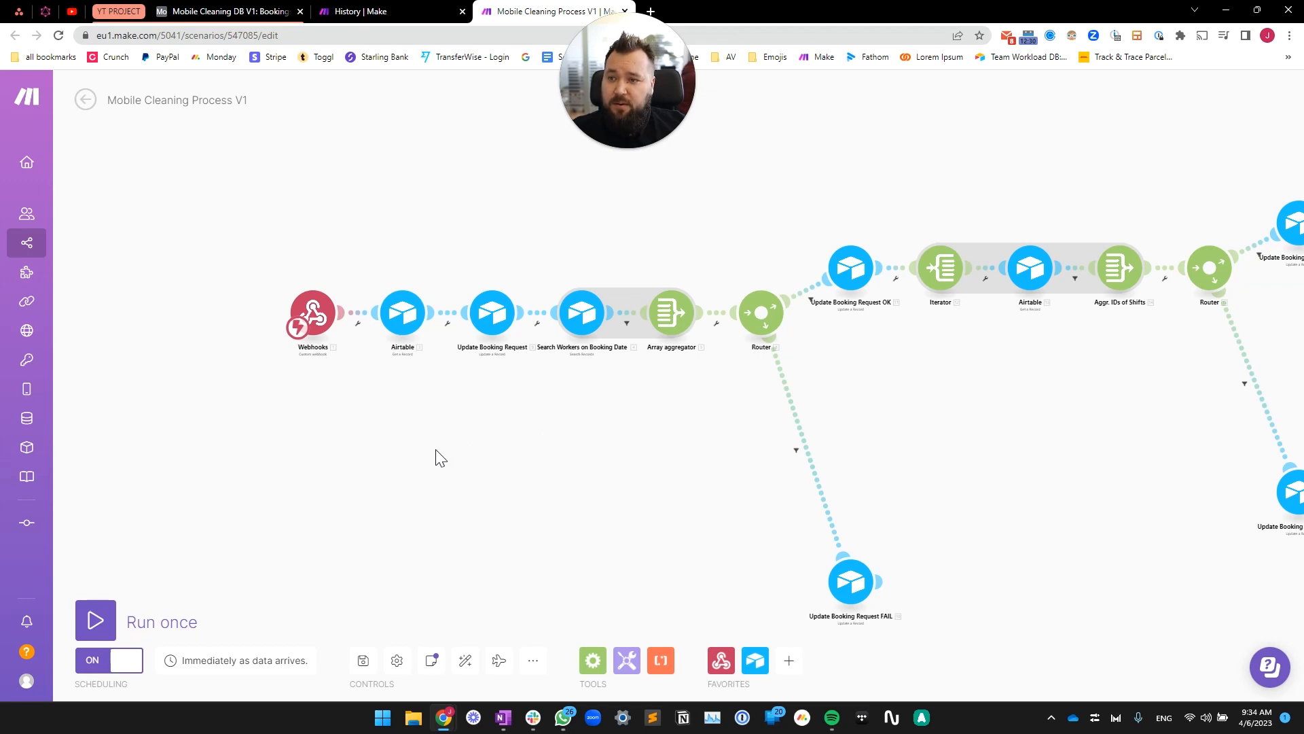
scroll(495, 456, up, 2)
drag(494, 457, 495, 460)
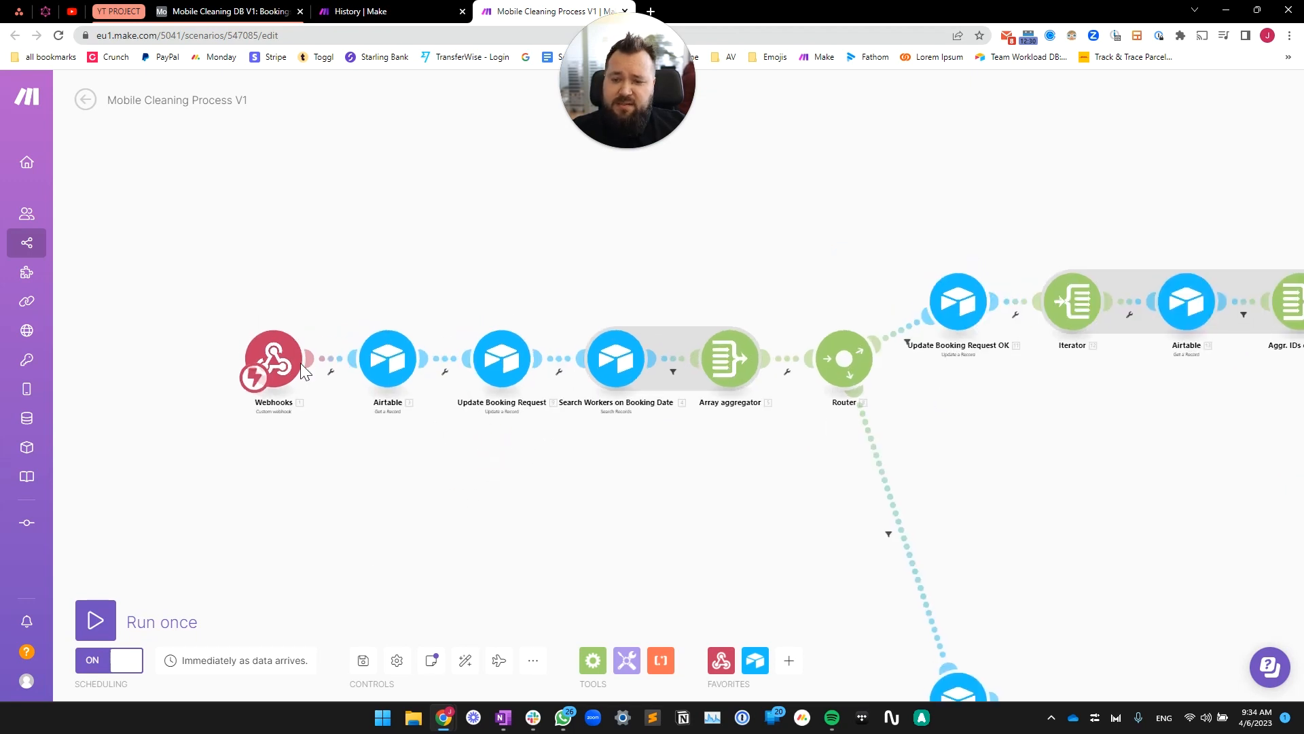
scroll(270, 353, up, 1)
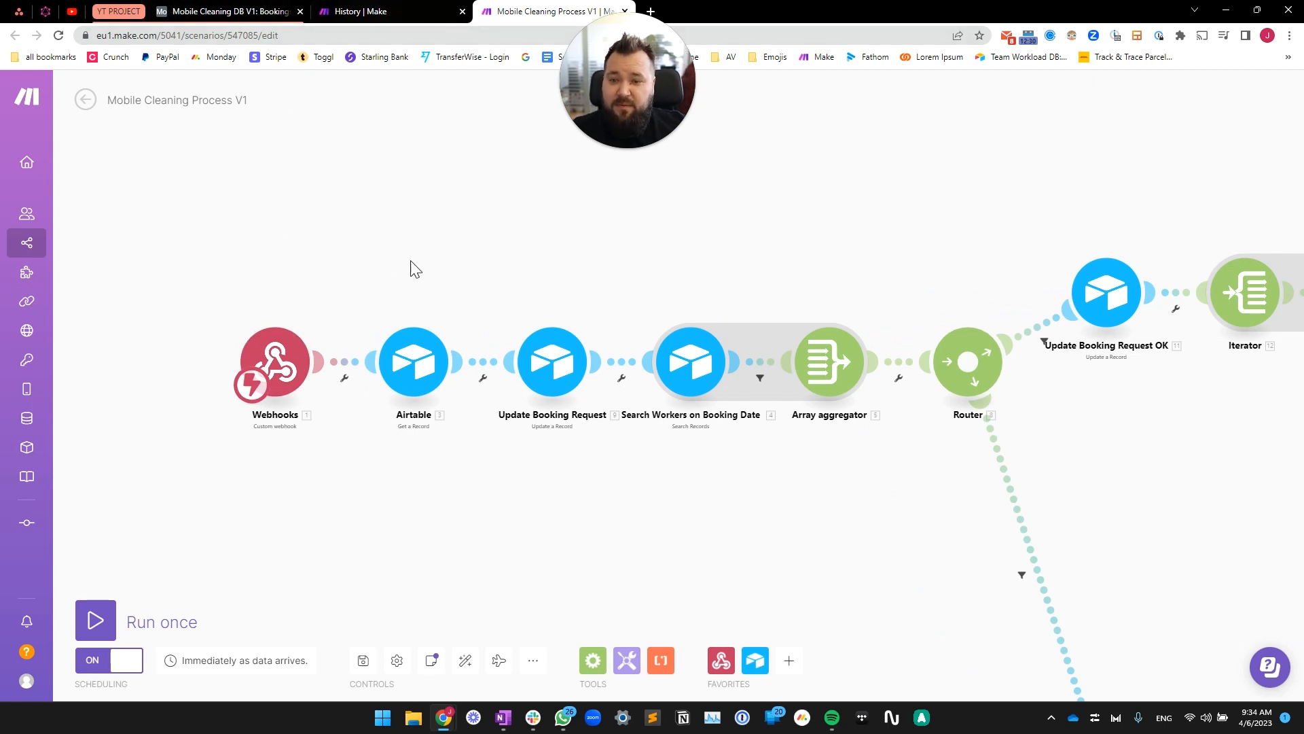
scroll(401, 408, up, 1)
Examine the Record ID mapping in the Airtable Get a Record module following the webhook, and close its settings.
click(419, 358)
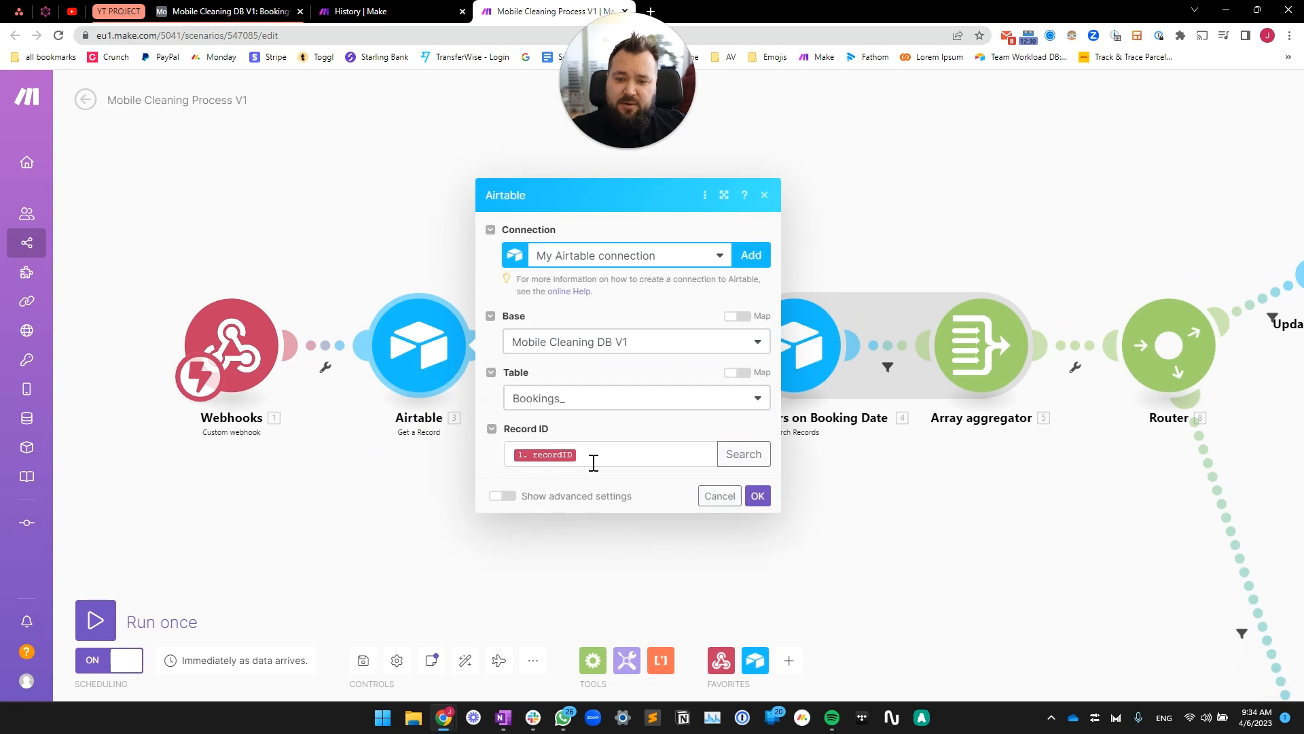
click(611, 458)
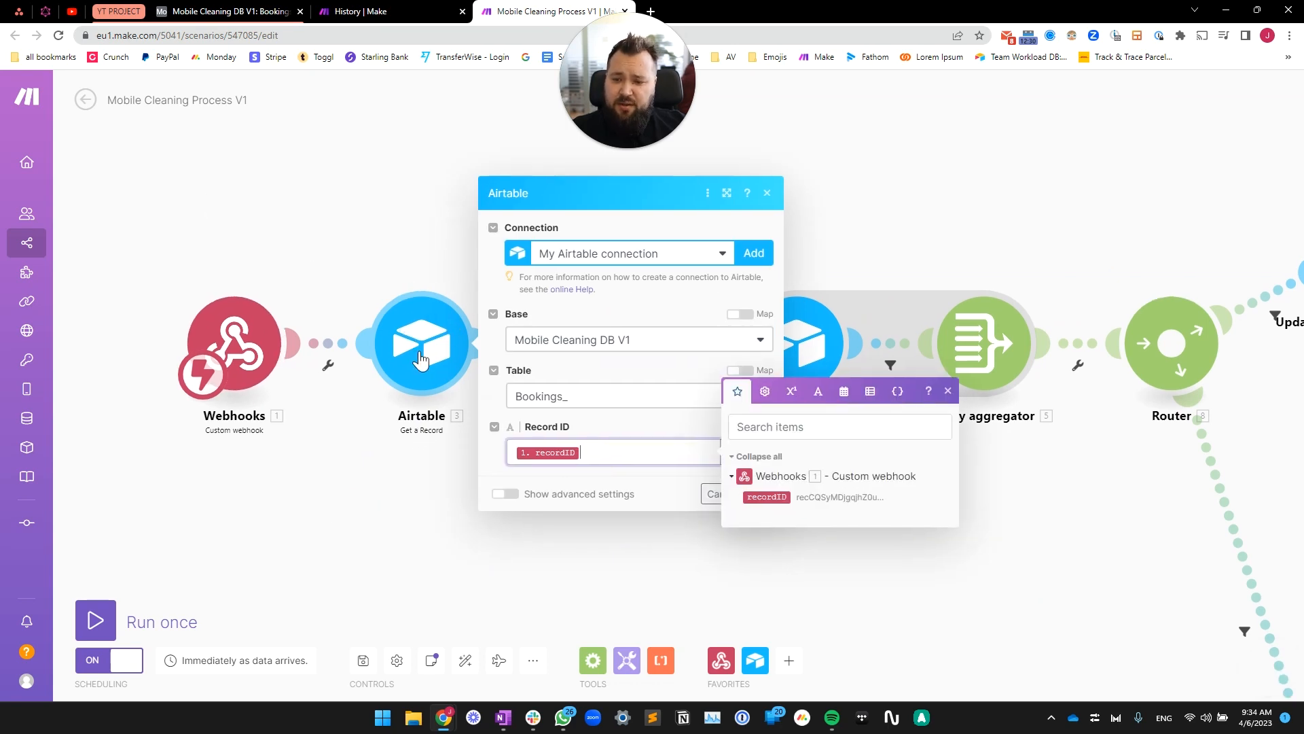
click(401, 250)
Rename the Airtable Get a Record module following the webhook as "Fetch Booking".
right_click(417, 332)
click(488, 413)
text(Fetch Bookin)
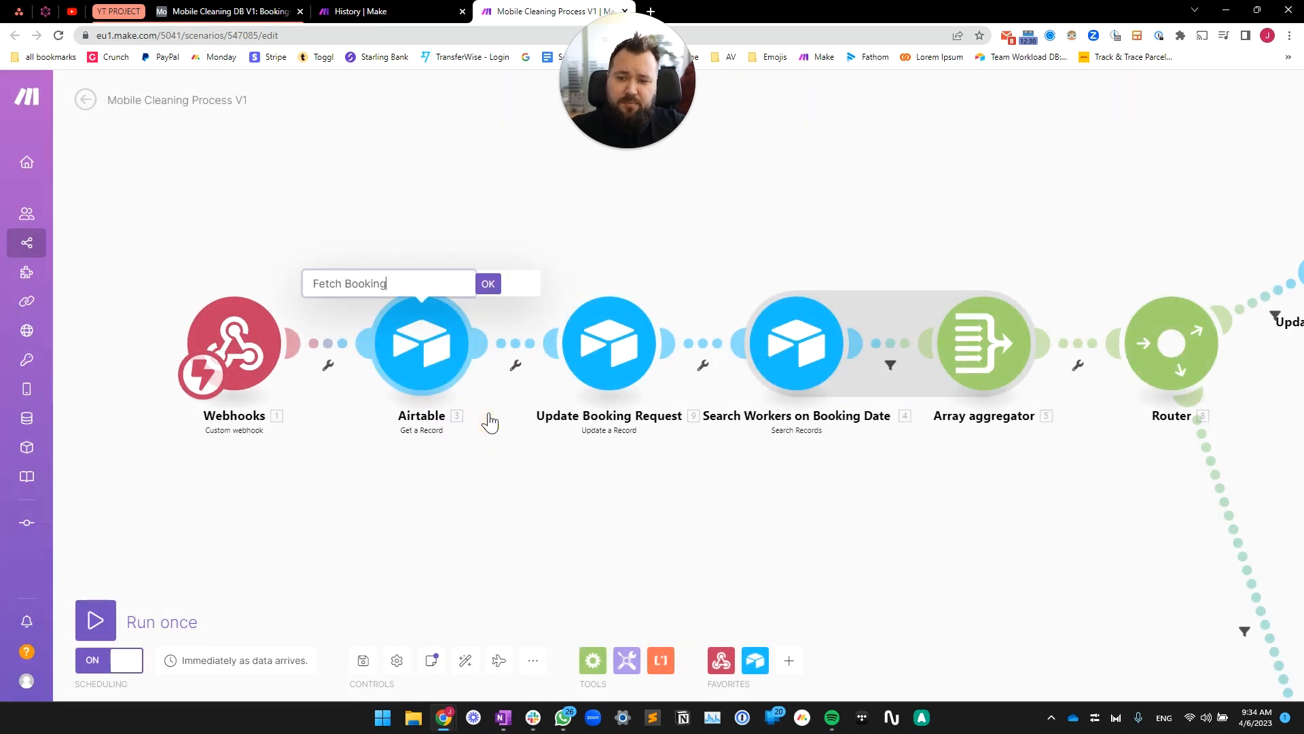
text(g)
key(Return)
Examine the Request Status message in the first Update Booking Request module, and close its settings.
click(577, 340)
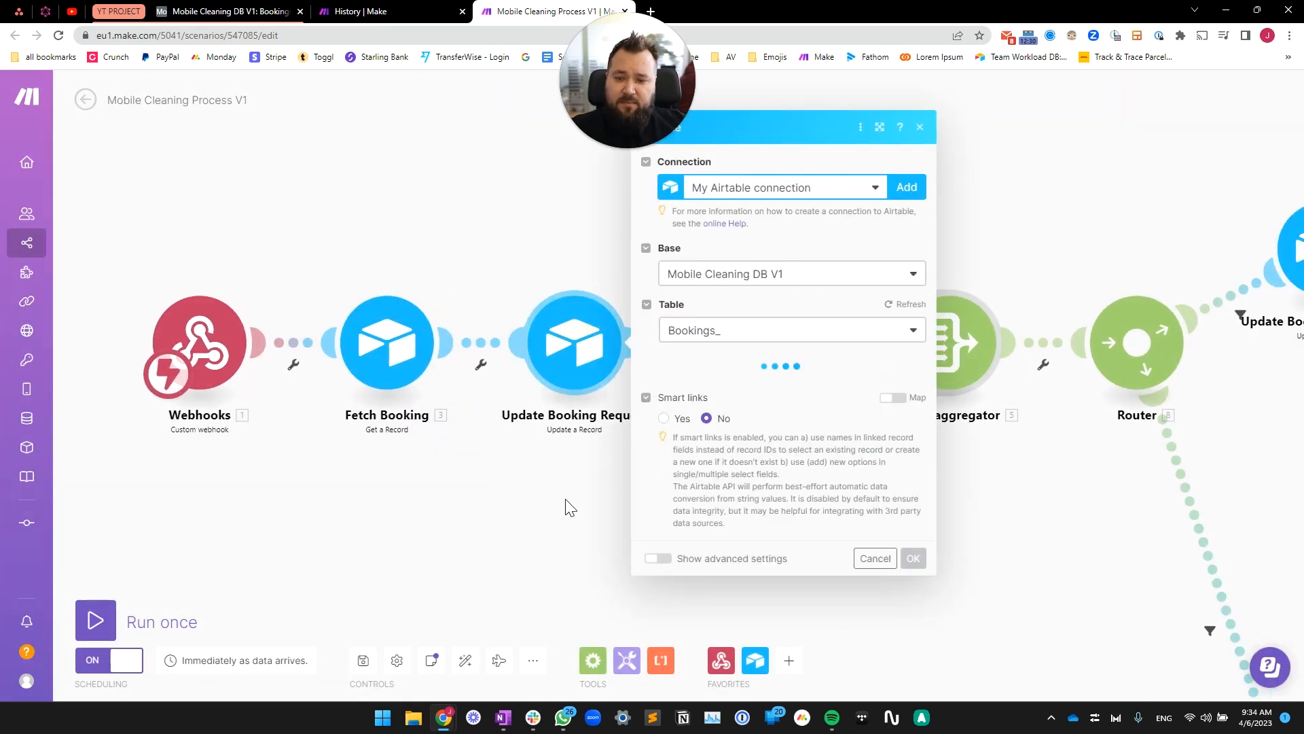
drag(573, 508, 490, 510)
scroll(668, 426, down, 8)
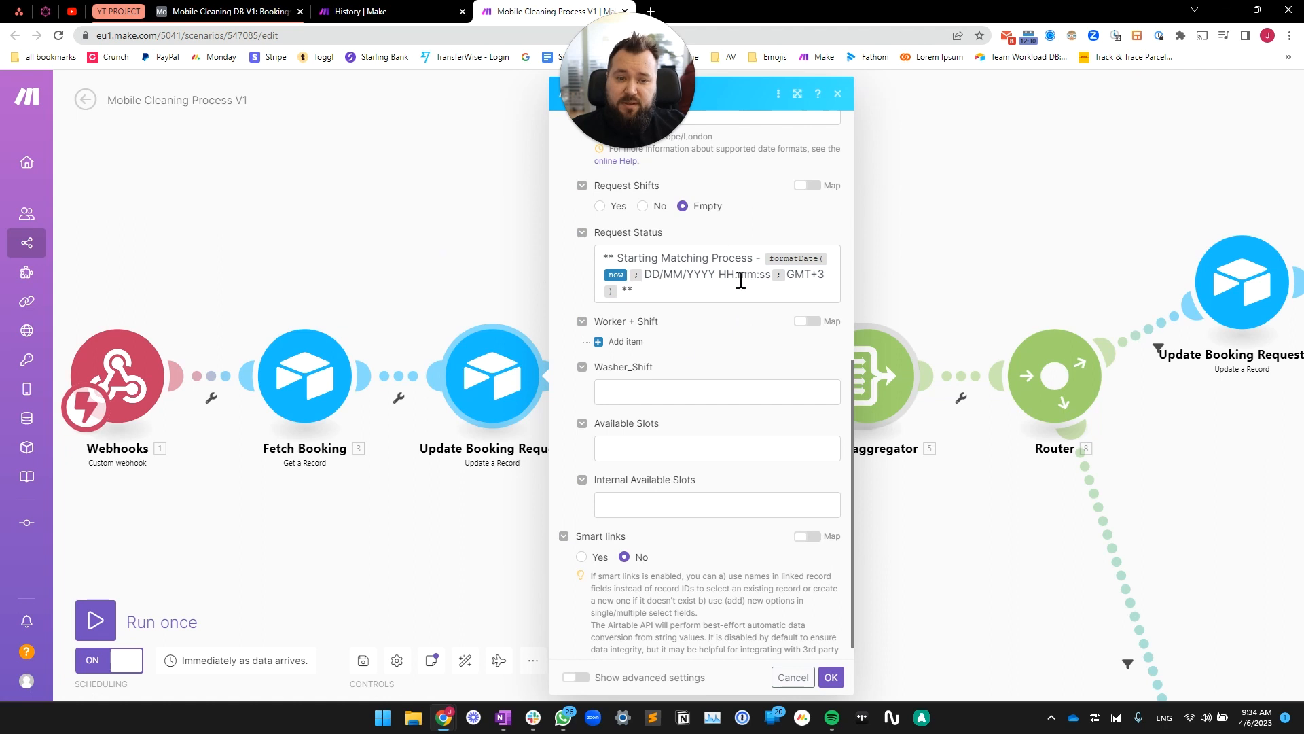
click(471, 229)
drag(718, 214, 483, 204)
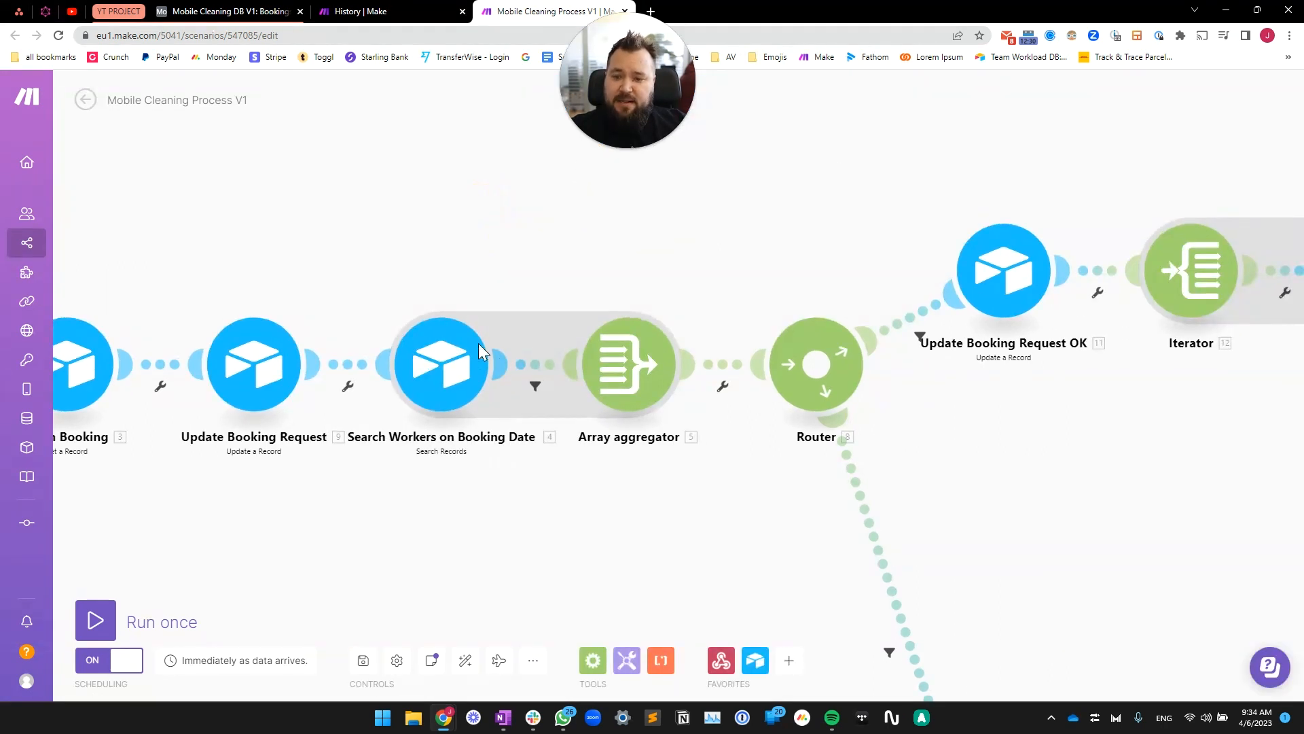
Examine the table and sort settings of the Search Workers on Booking Date module, and compare them with the Shifts_ table in Airtable.
click(469, 357)
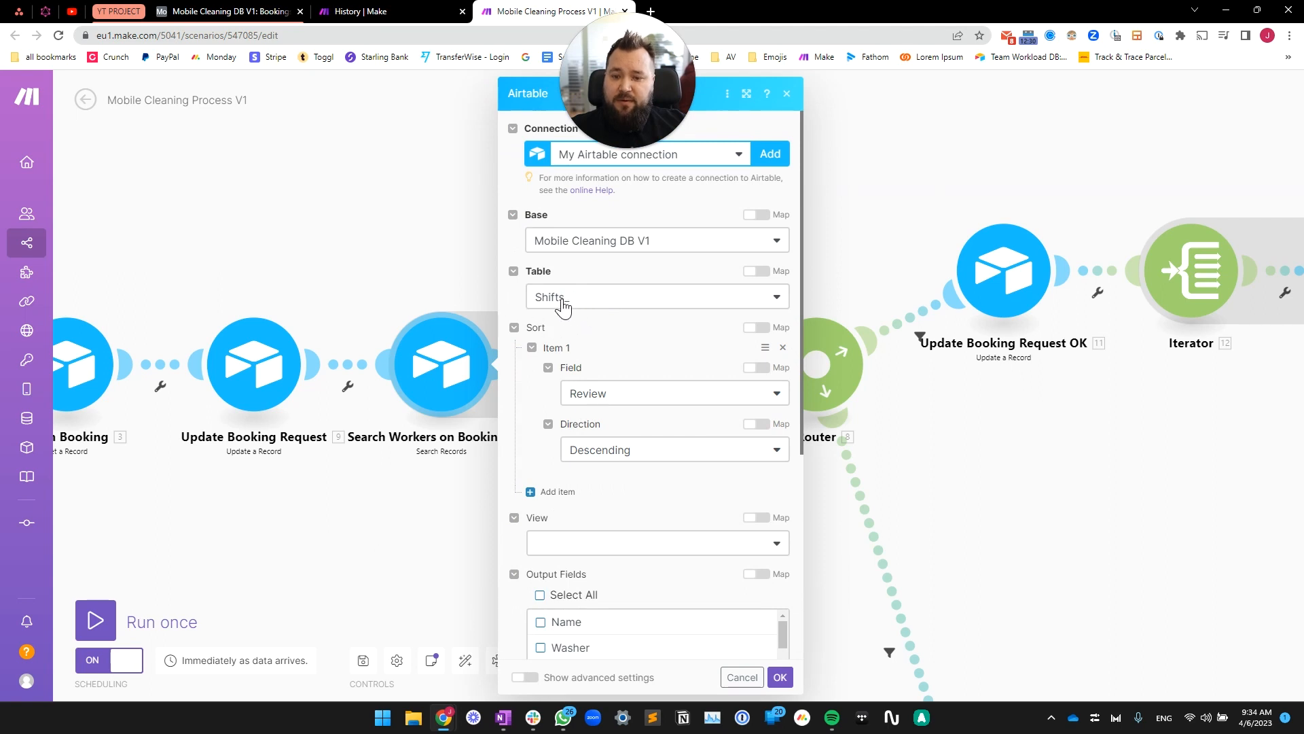
scroll(628, 347, down, 2)
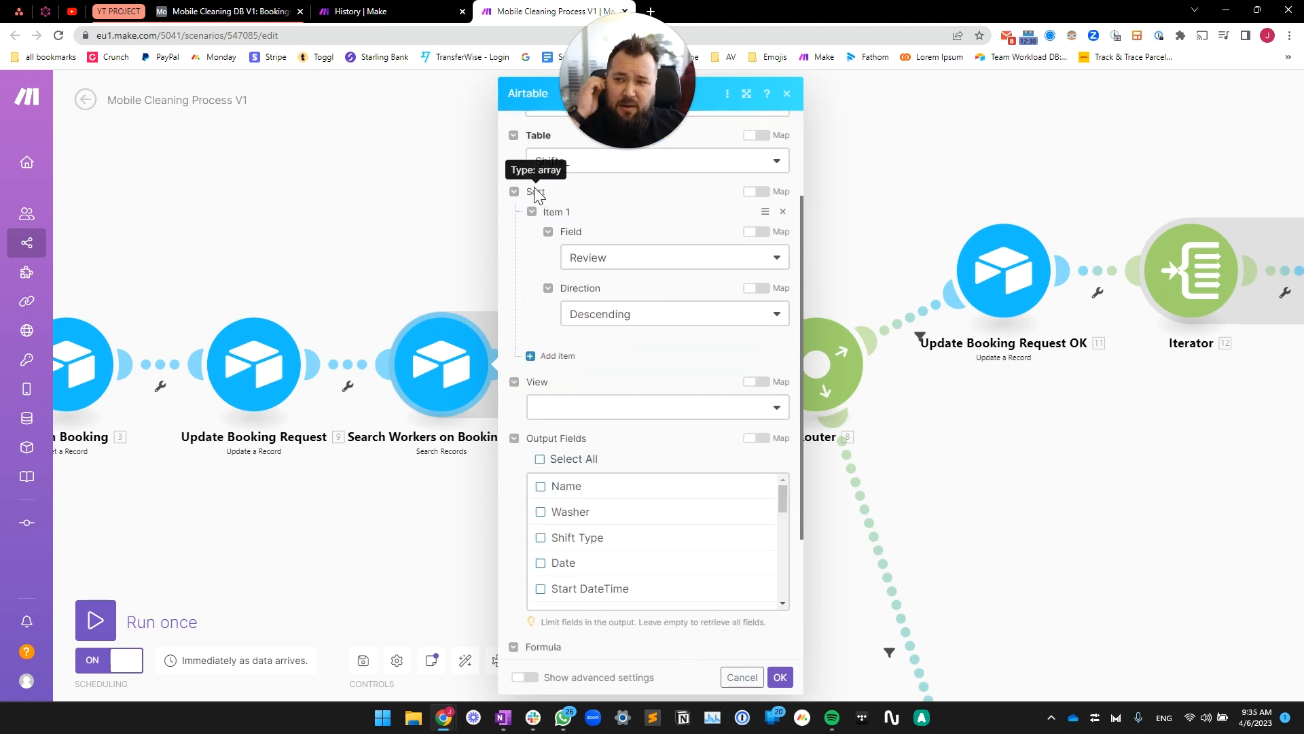
click(225, 12)
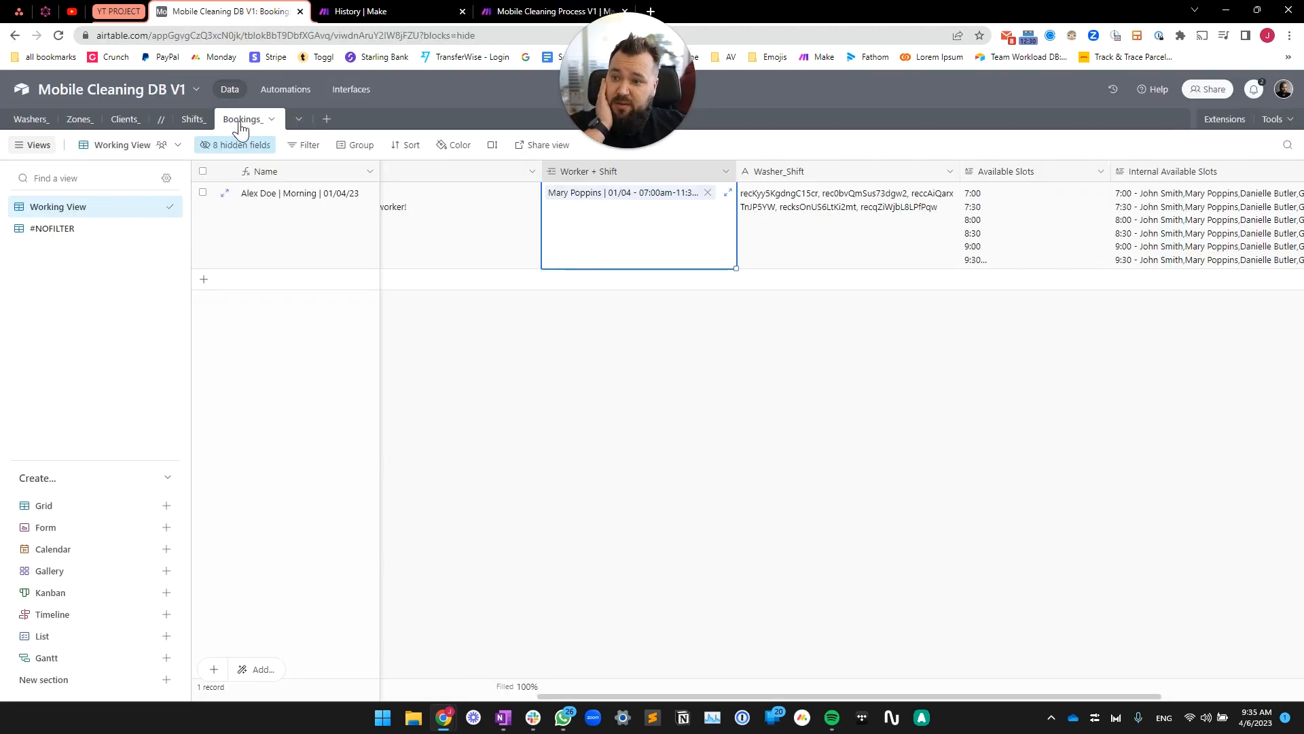
click(191, 119)
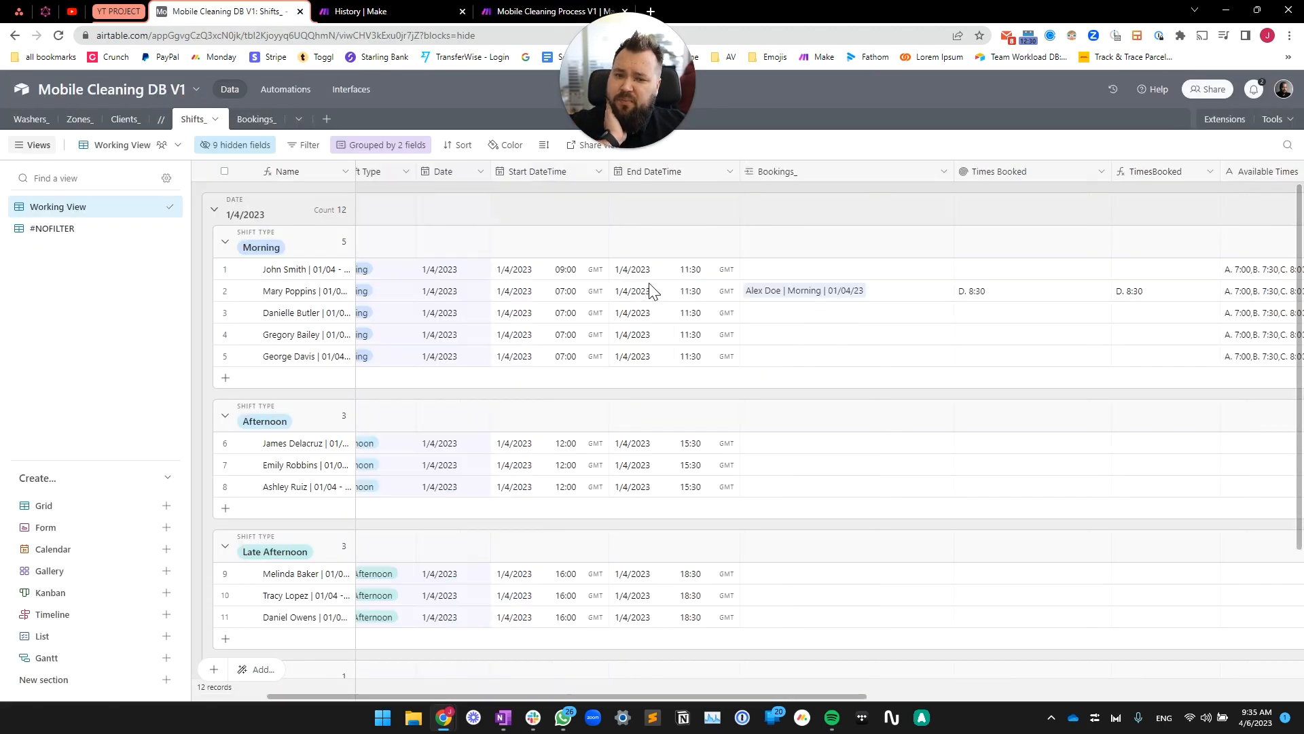
scroll(612, 268, left, 7)
Return to Make and examine the worker search module's output fields, date formula and record limit, and close its settings.
click(436, 9)
click(529, 10)
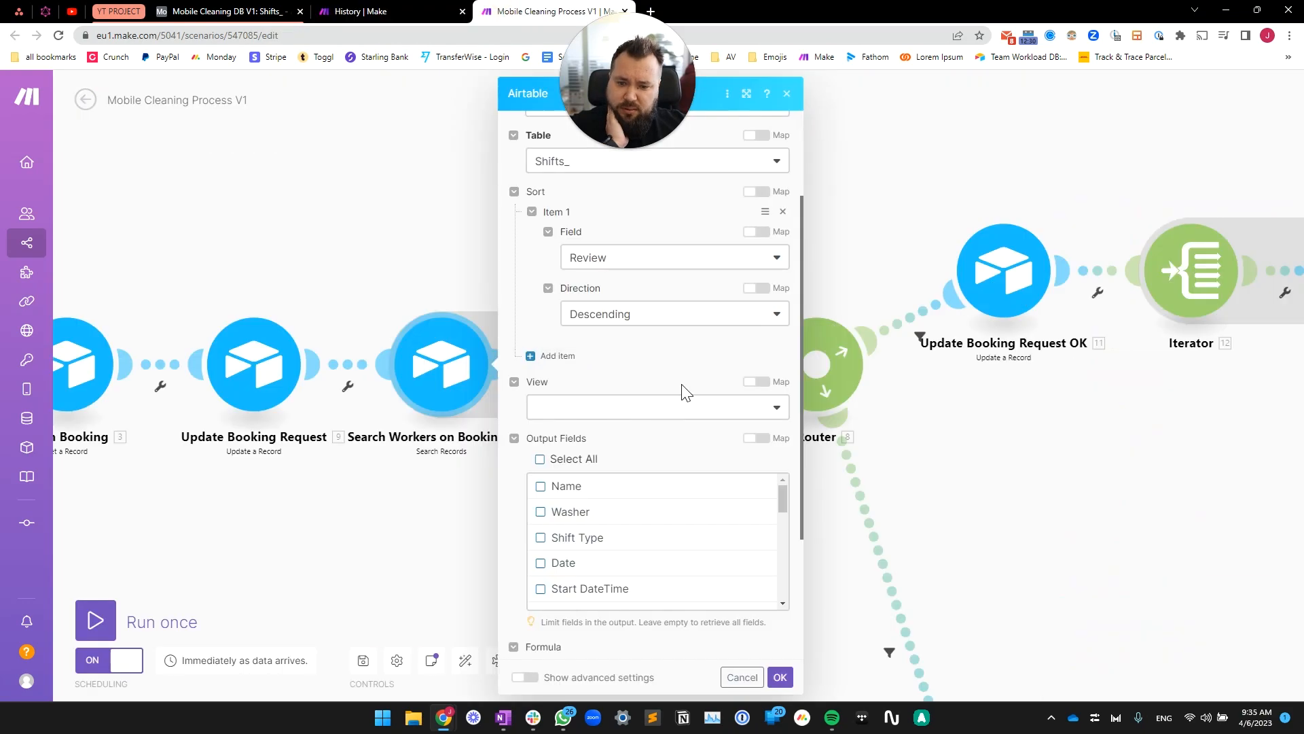
scroll(683, 407, up, 1)
scroll(650, 438, down, 4)
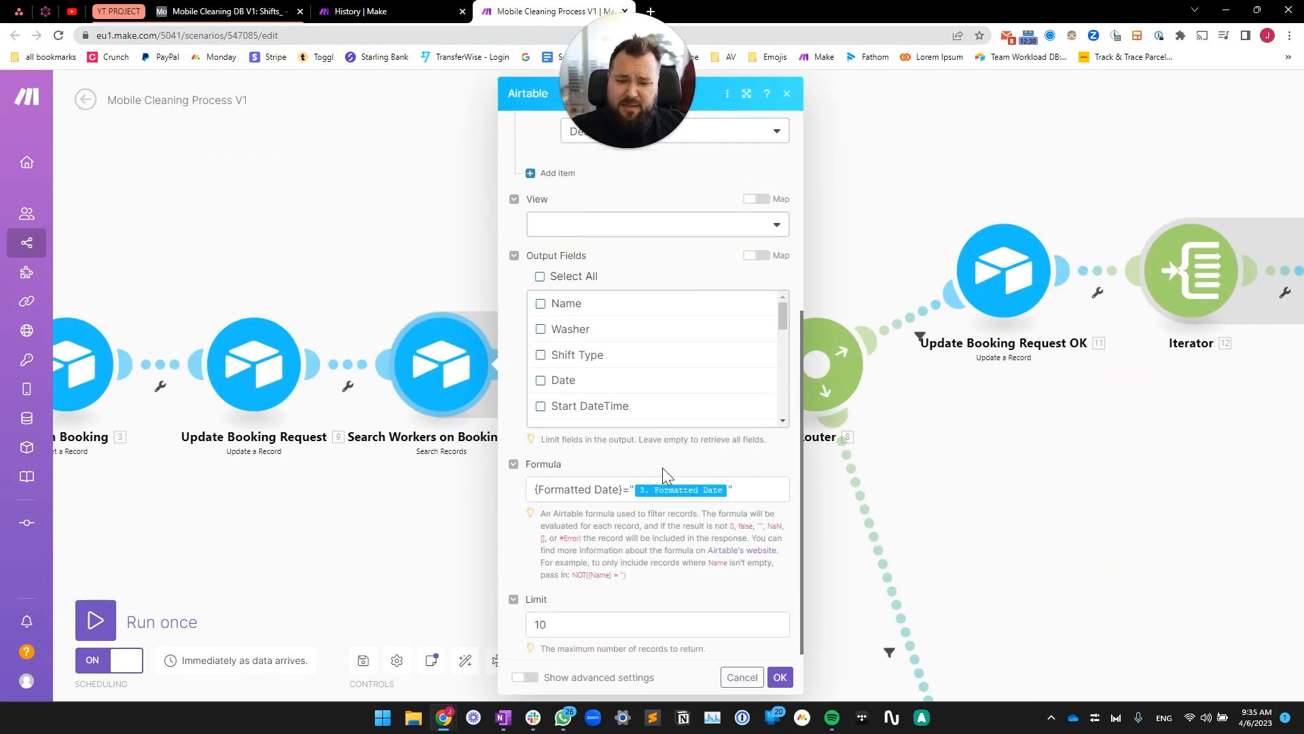
scroll(661, 405, down, 2)
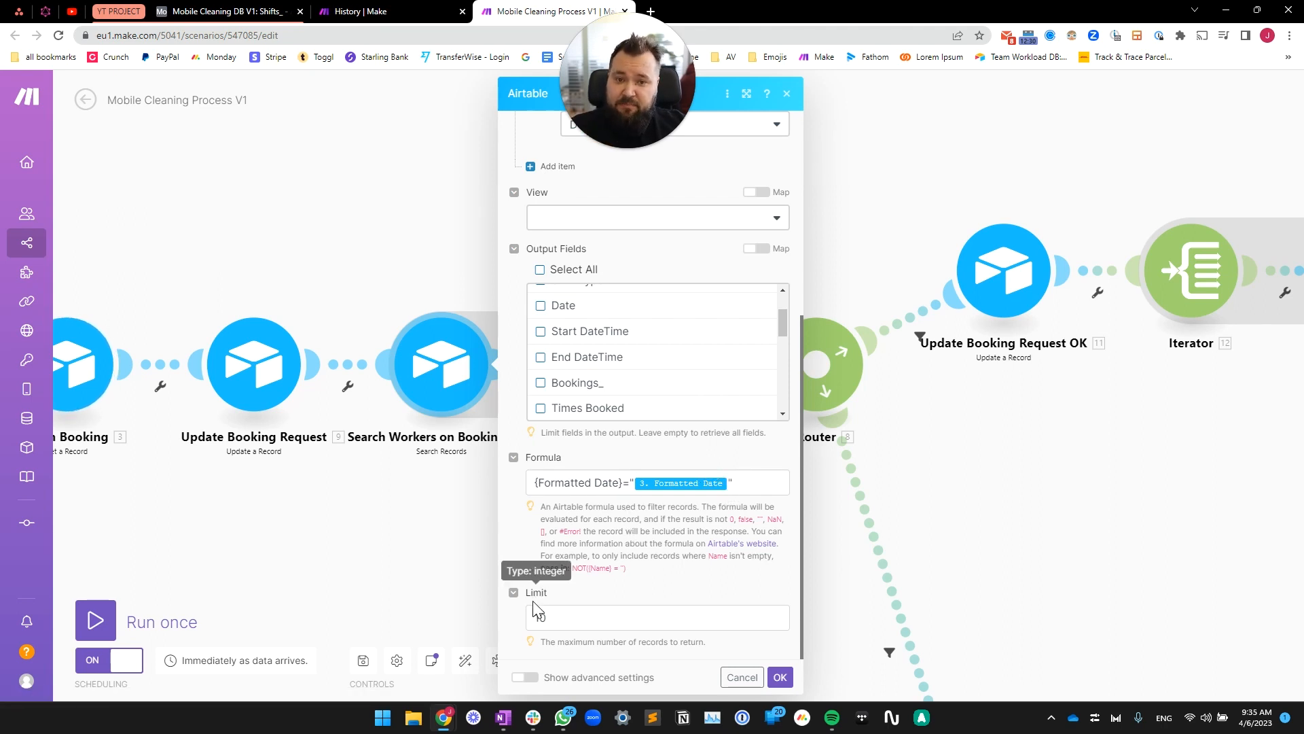
click(581, 620)
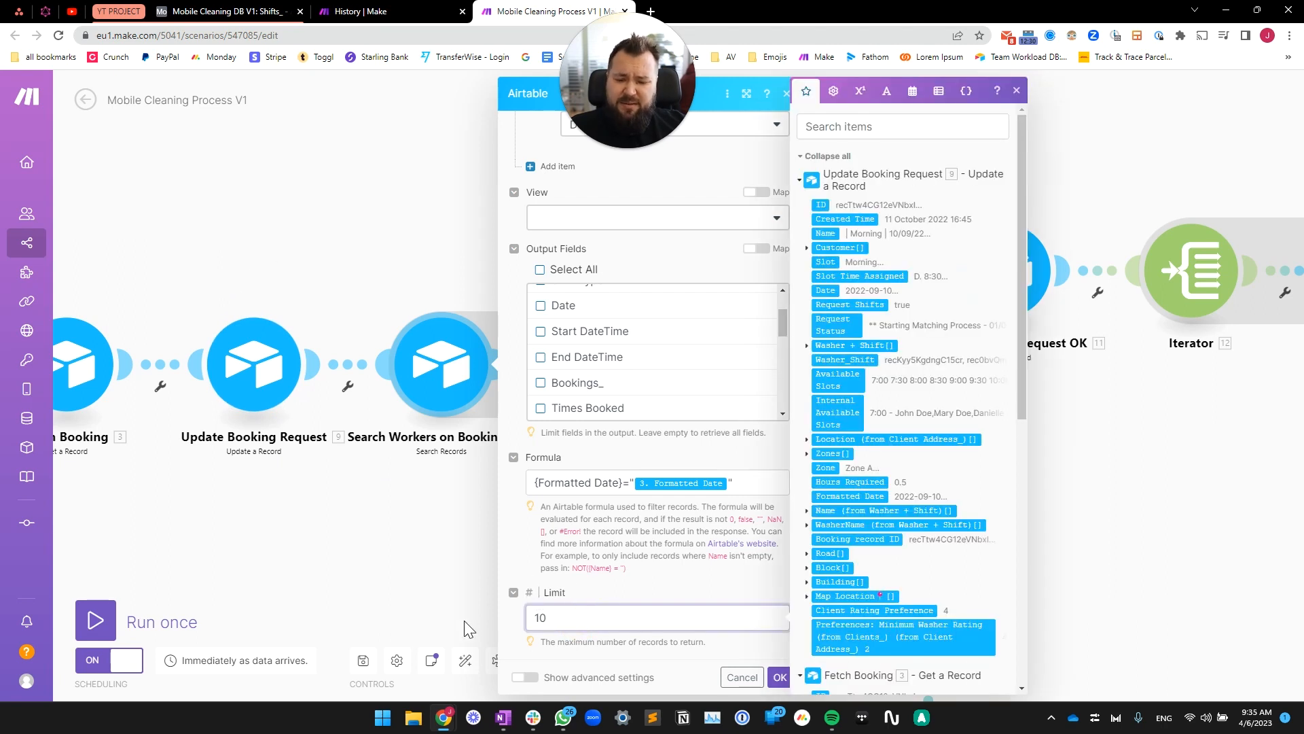
click(445, 549)
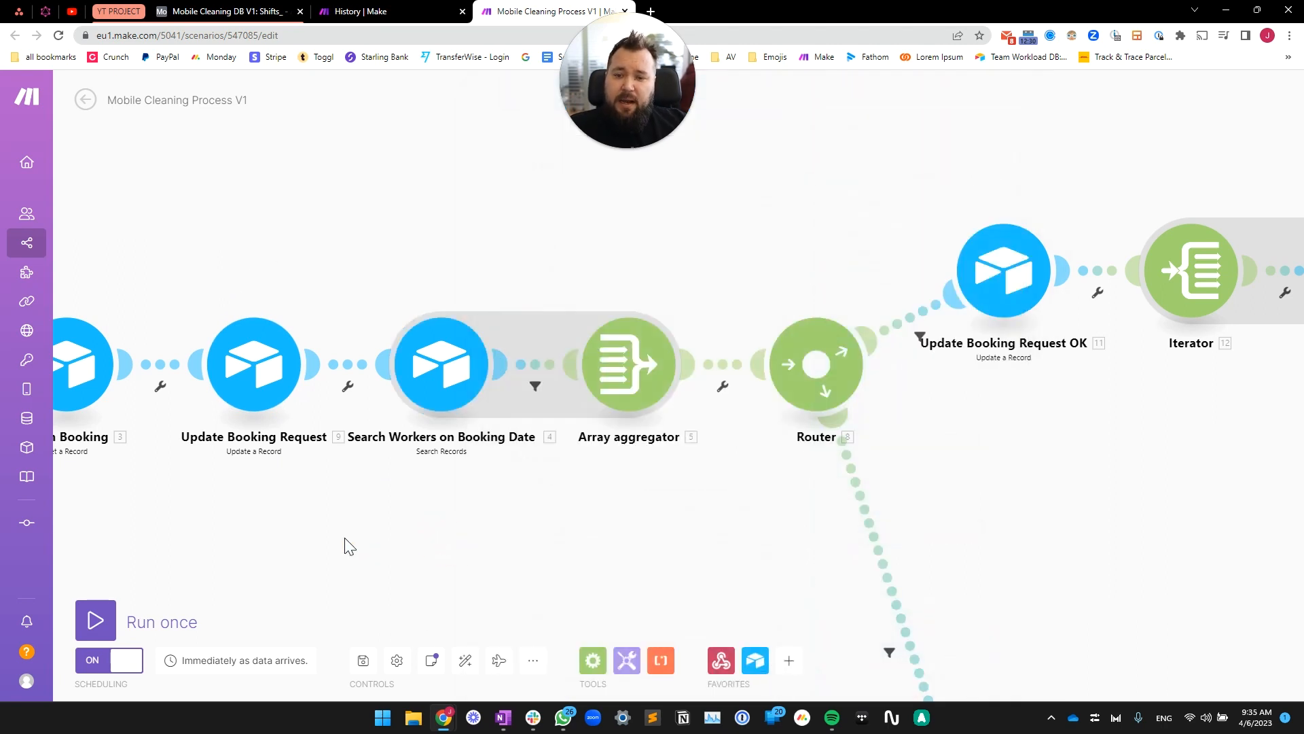
Examine the washer zone filter following the worker search, and check the array aggregator's source module and aggregated fields.
click(536, 371)
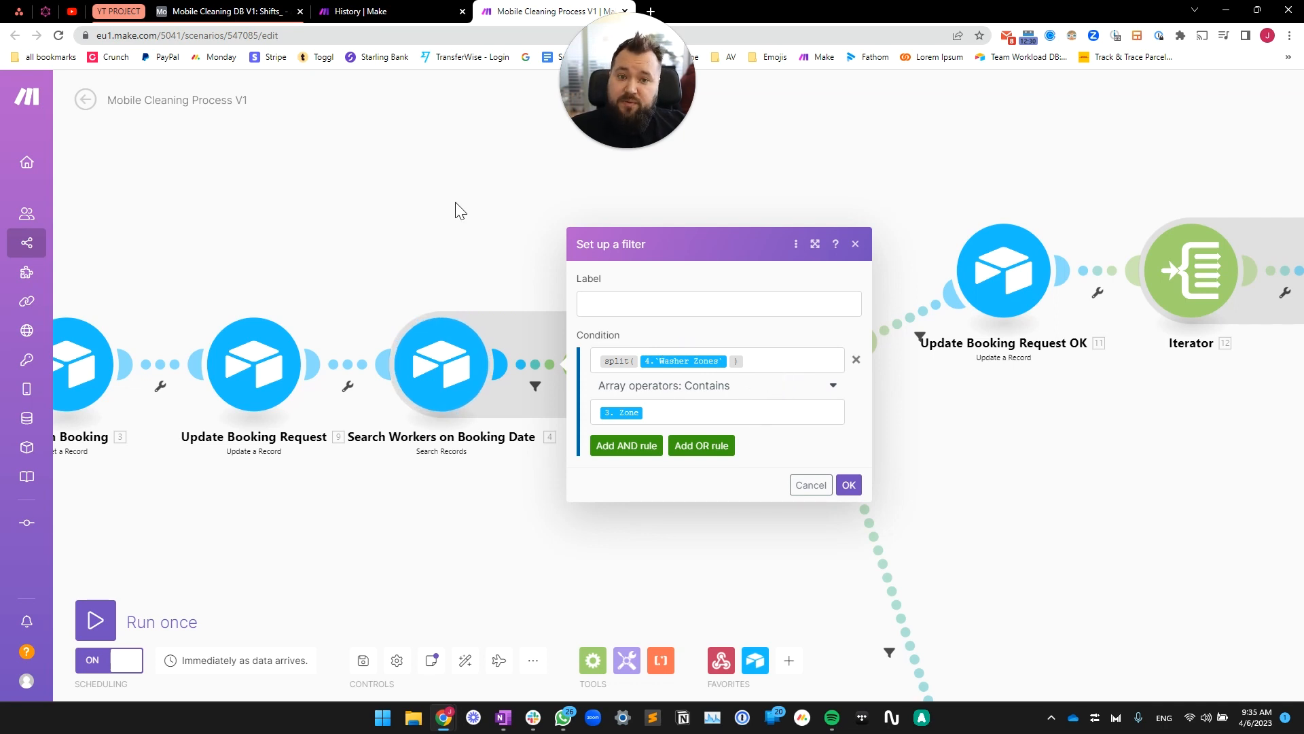
drag(810, 174, 712, 178)
click(530, 370)
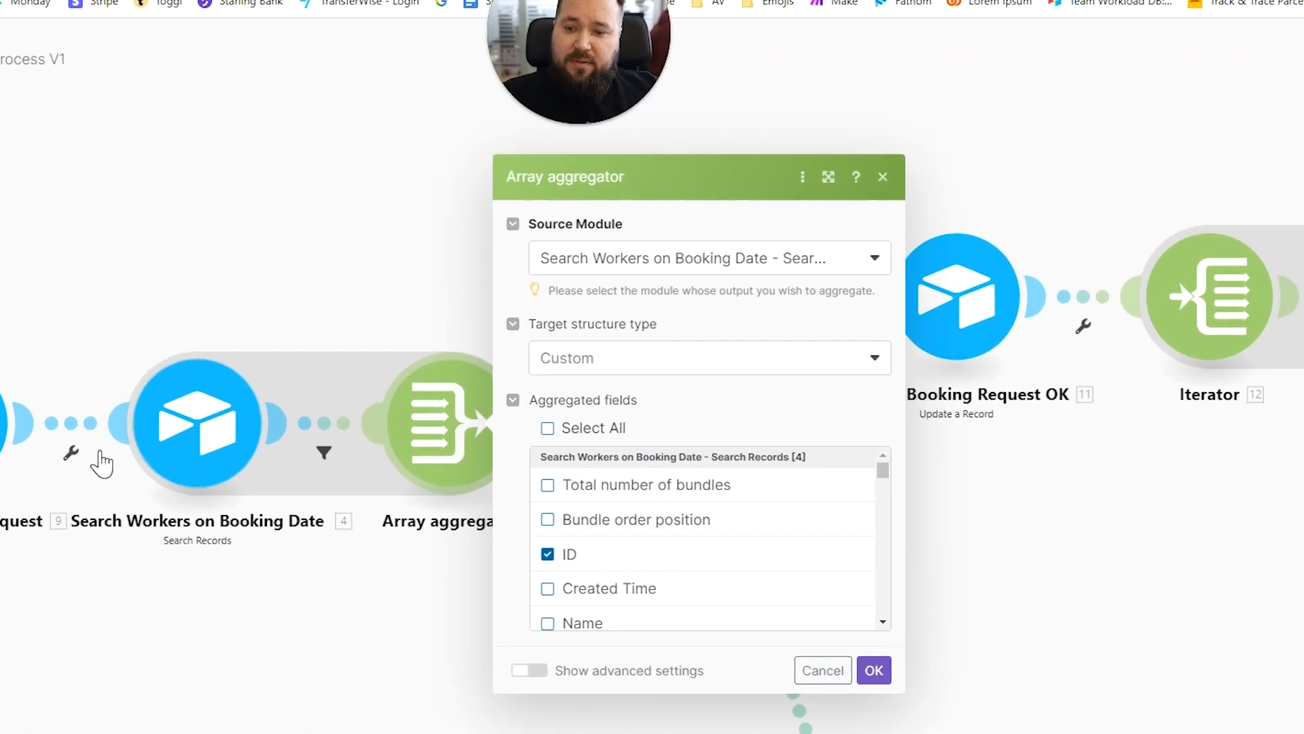
Look through the array aggregator's list of aggregated fields and close its settings.
scroll(762, 559, down, 10)
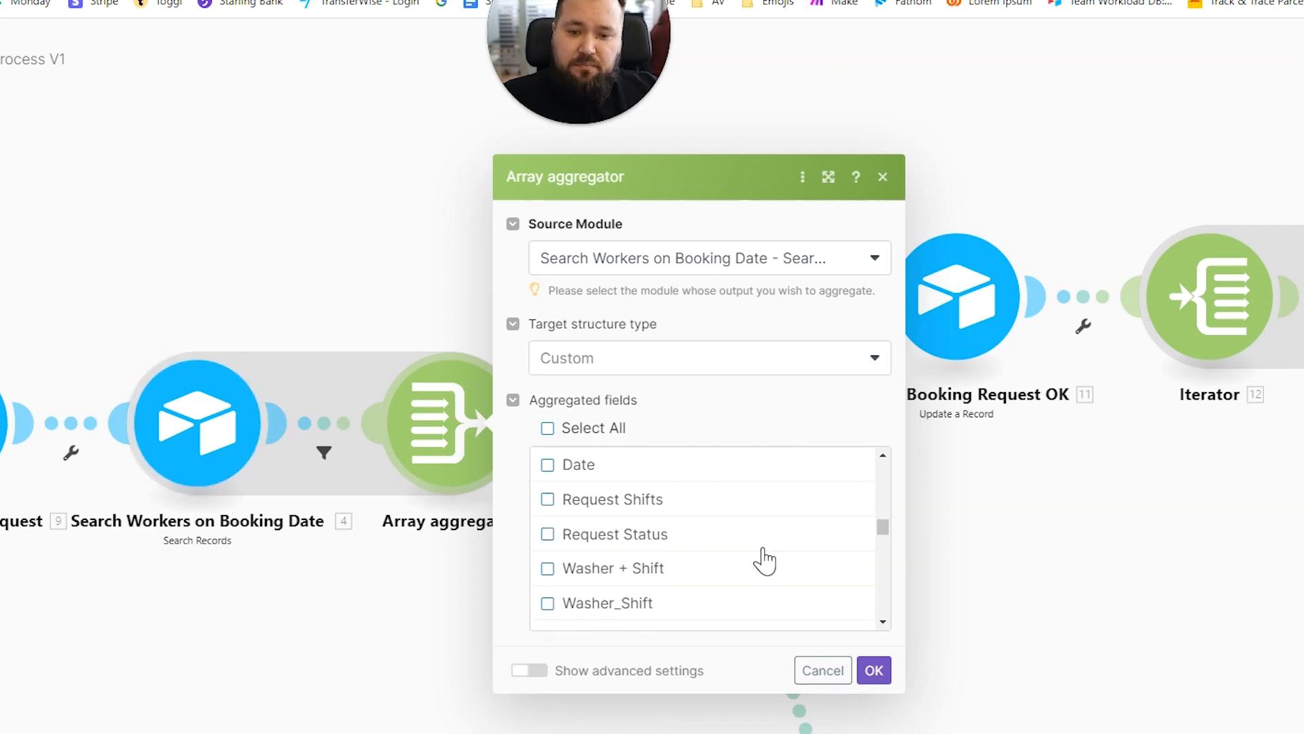
scroll(763, 533, up, 10)
click(406, 614)
drag(705, 602, 350, 560)
Survey the scenario's successive routers and their Update Booking Request OK and FAIL branches.
scroll(834, 636, down, 3)
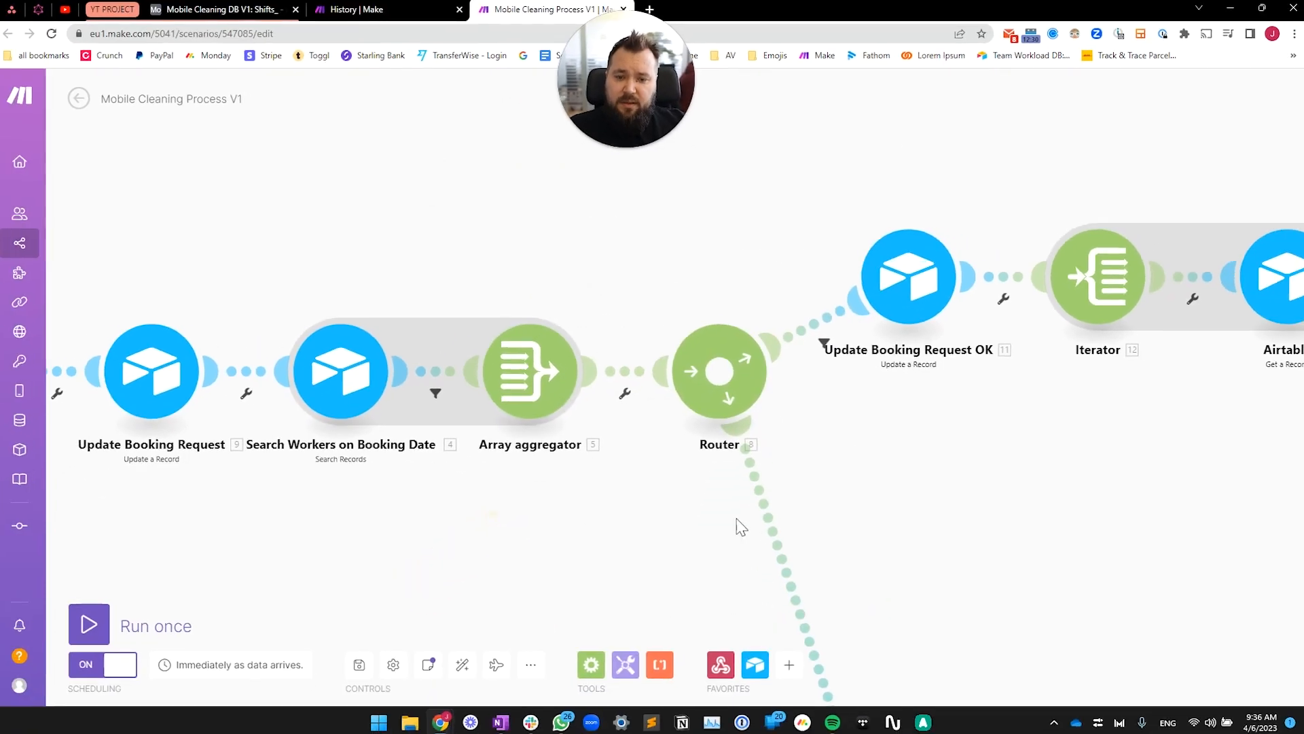
drag(785, 606, 687, 450)
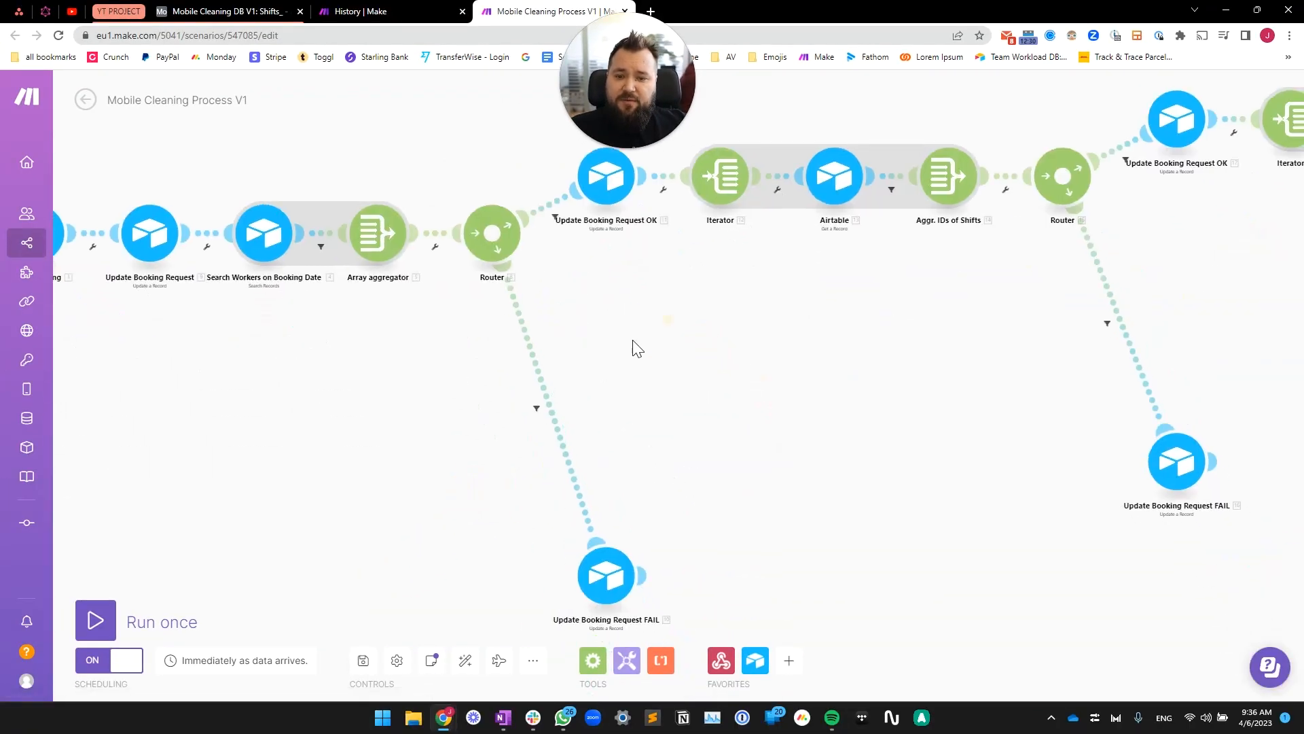
drag(667, 320, 609, 373)
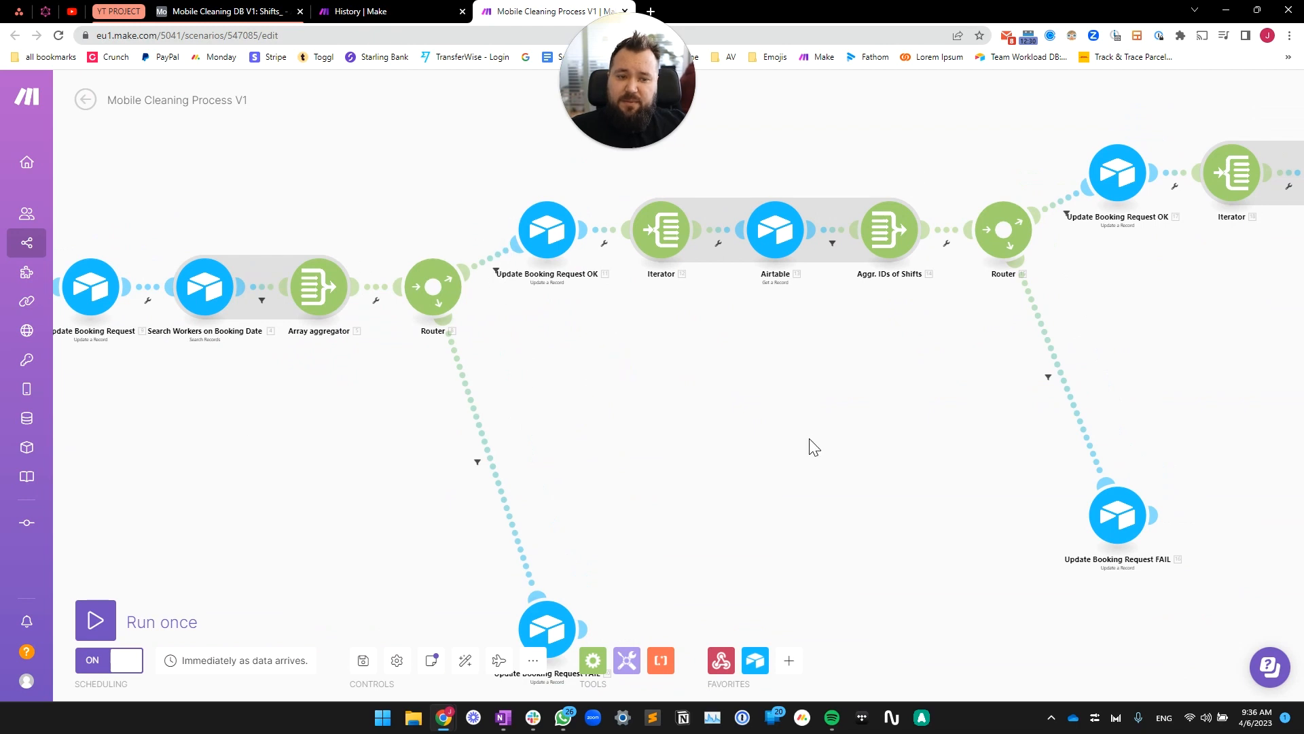
scroll(815, 448, down, 3)
drag(740, 448, 597, 437)
drag(1159, 240, 1021, 243)
scroll(411, 329, up, 3)
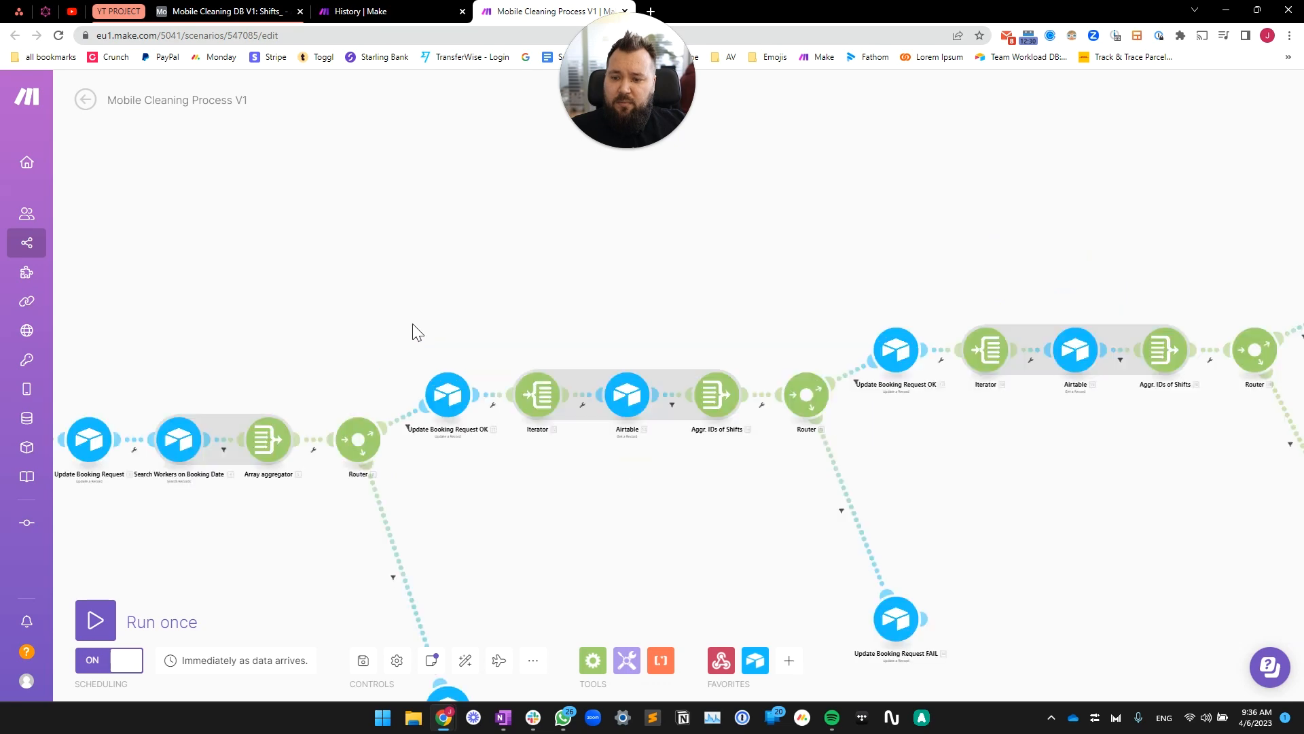
scroll(426, 306, down, 1)
drag(426, 306, 444, 242)
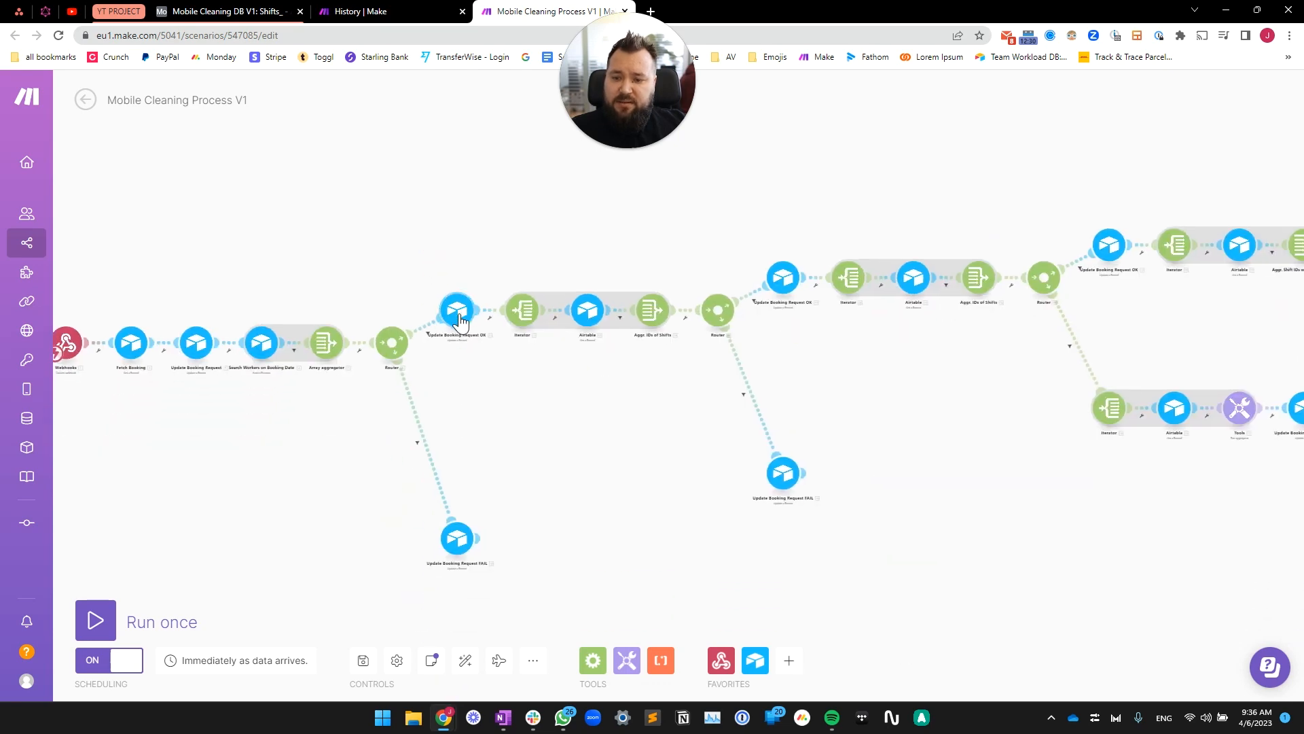
Switch to Airtable and check the Request Status field of the booking in the Bookings_ table.
click(224, 11)
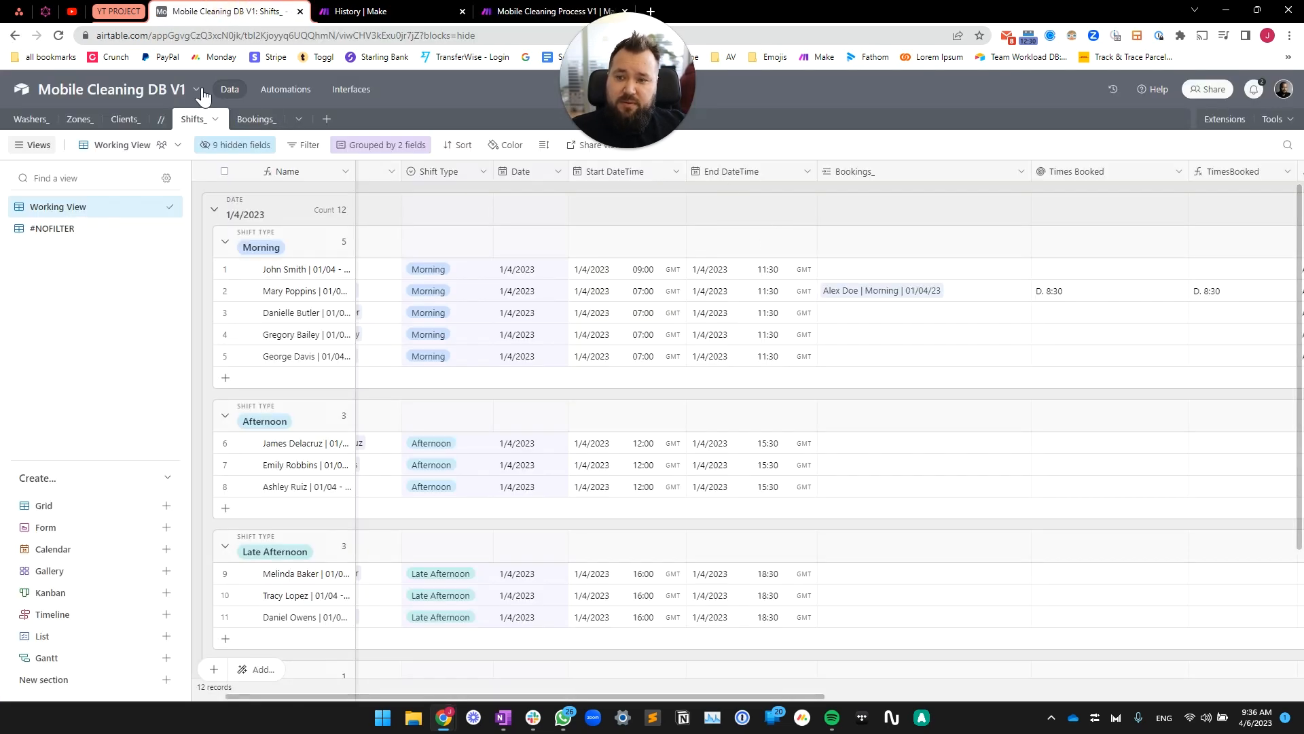
click(251, 122)
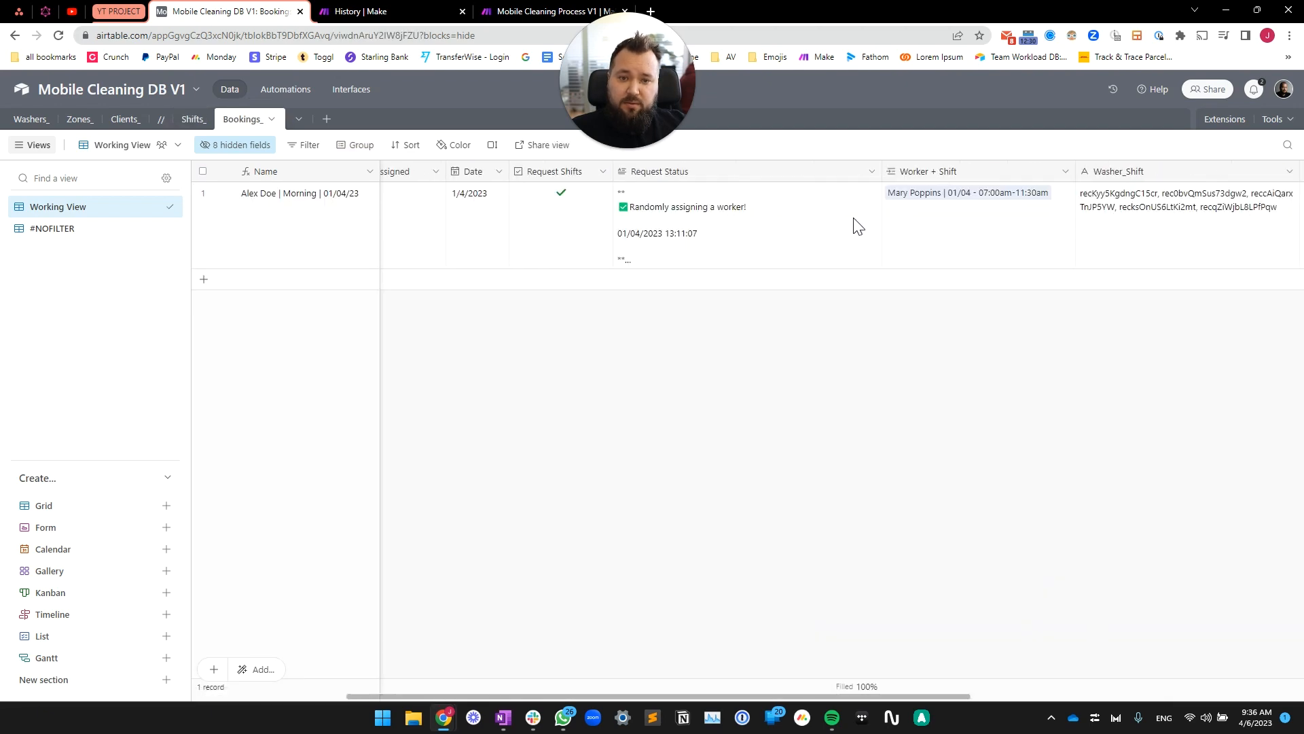
click(764, 215)
Return to Make, examine the Request Status message in the first router's Update Booking Request FAIL module, and close its settings.
click(511, 11)
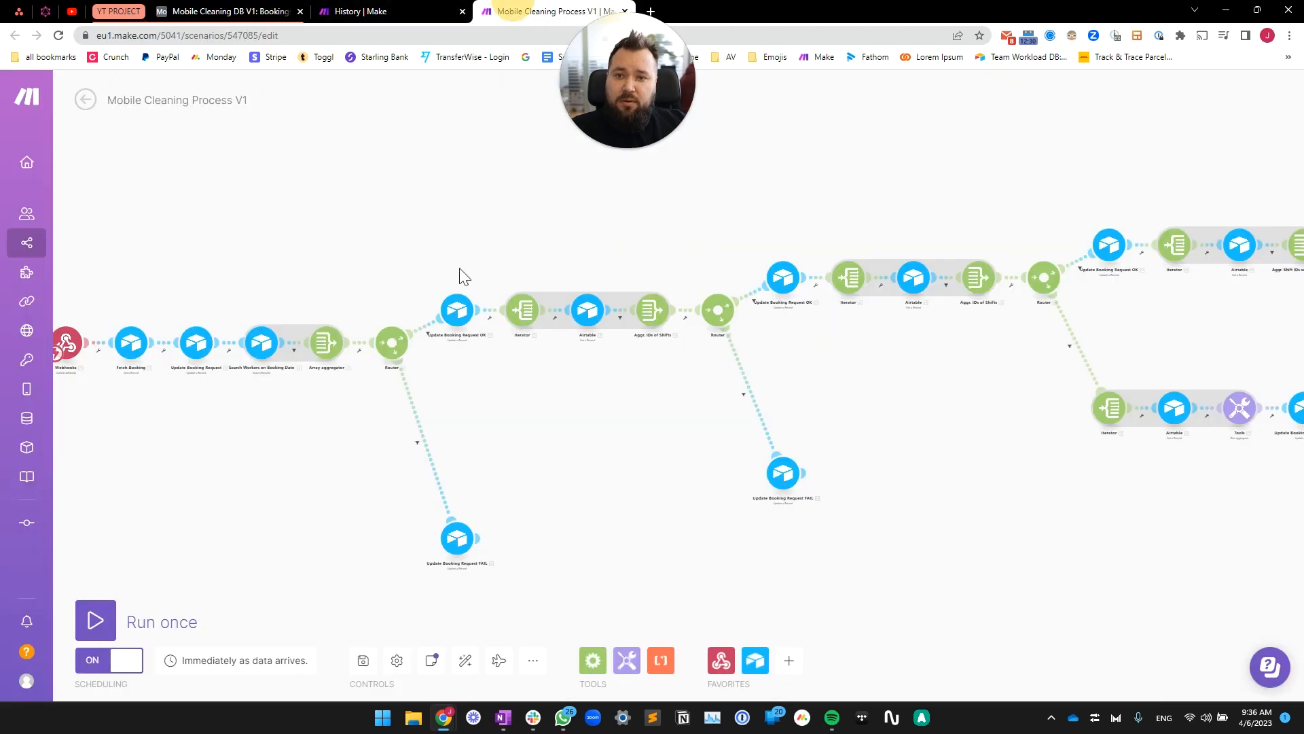
scroll(513, 519, up, 2)
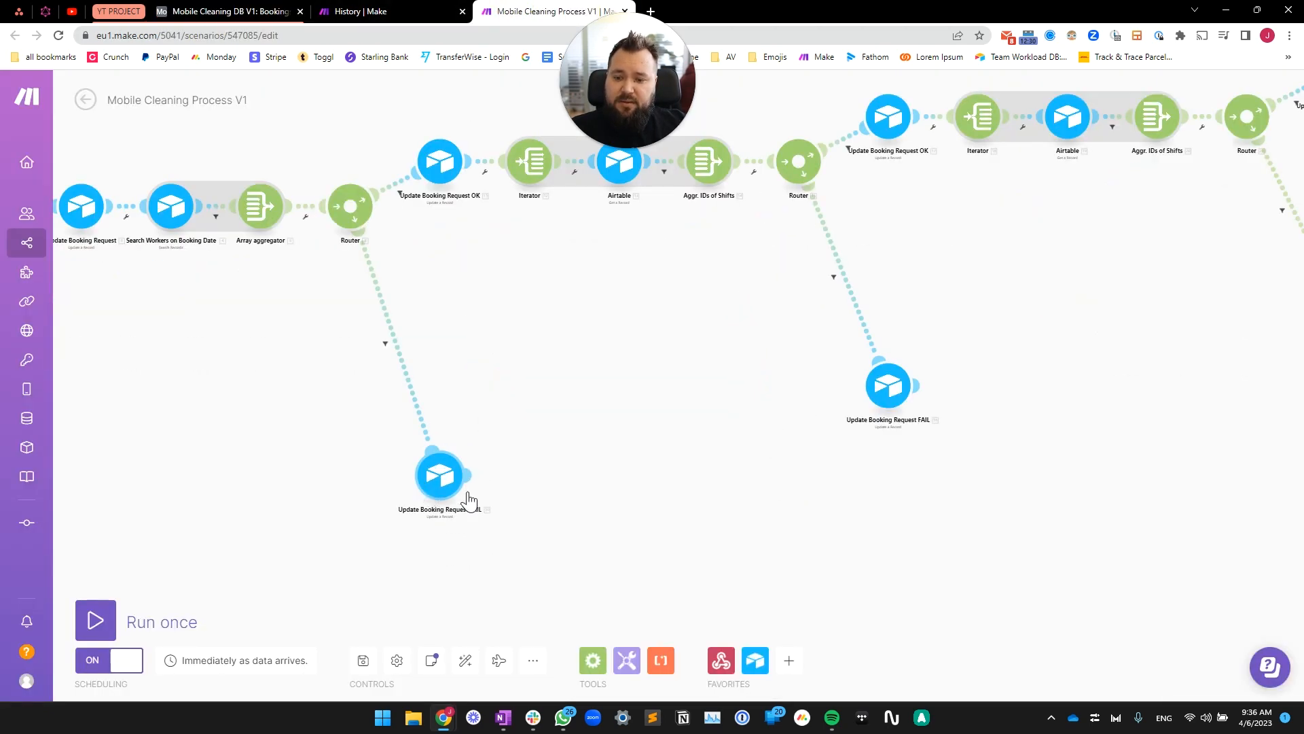
scroll(389, 271, up, 3)
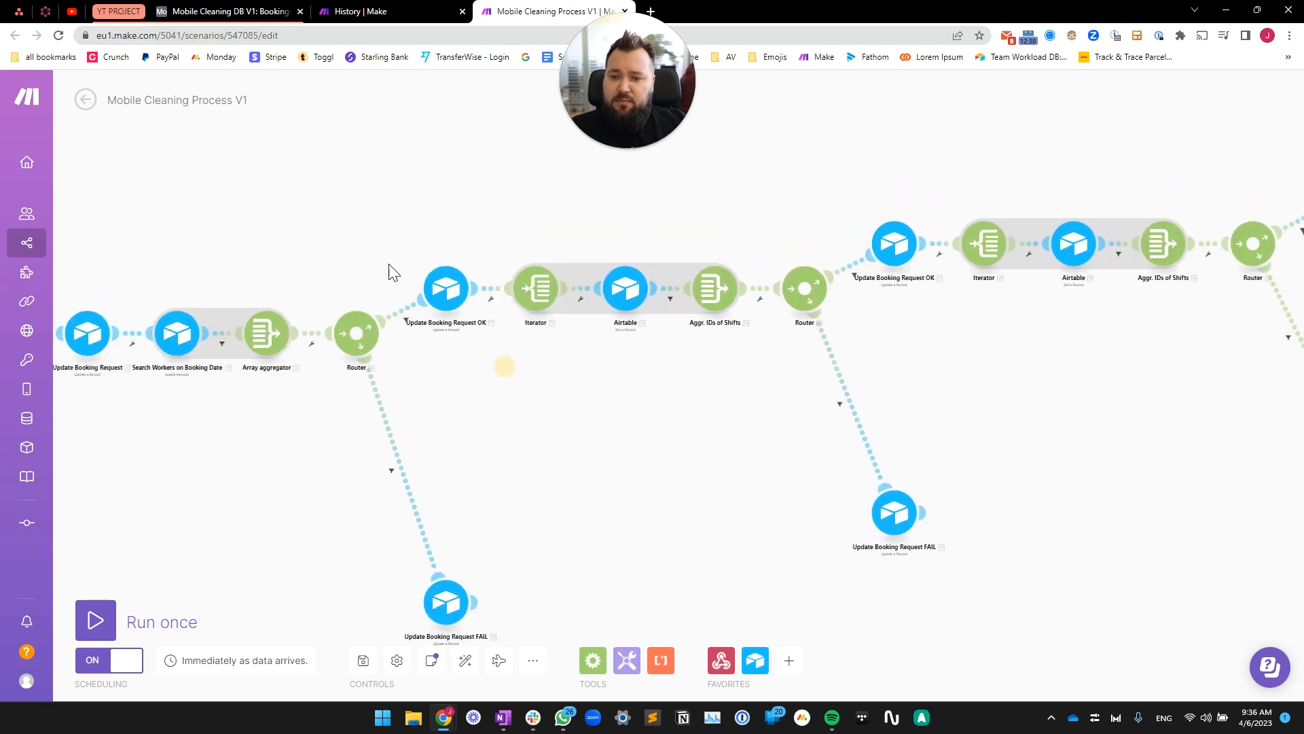
scroll(438, 245, down, 3)
click(474, 294)
click(385, 182)
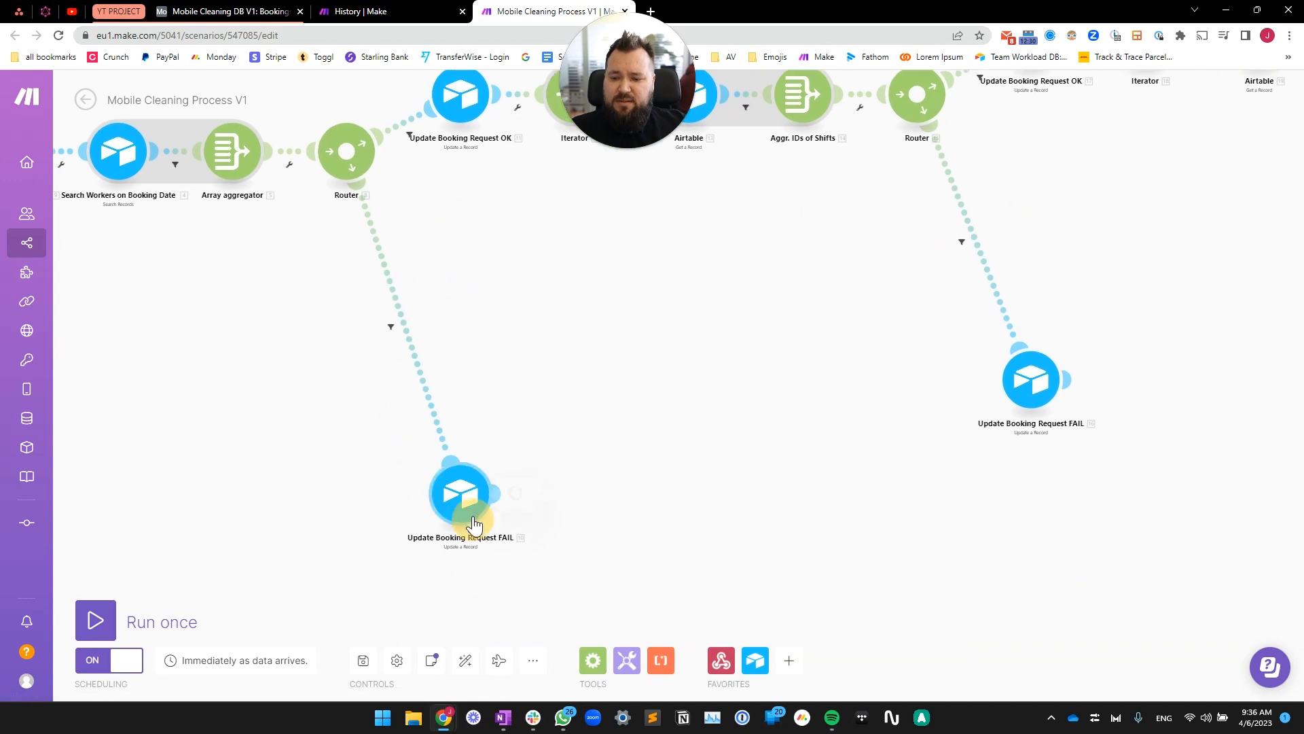
click(460, 493)
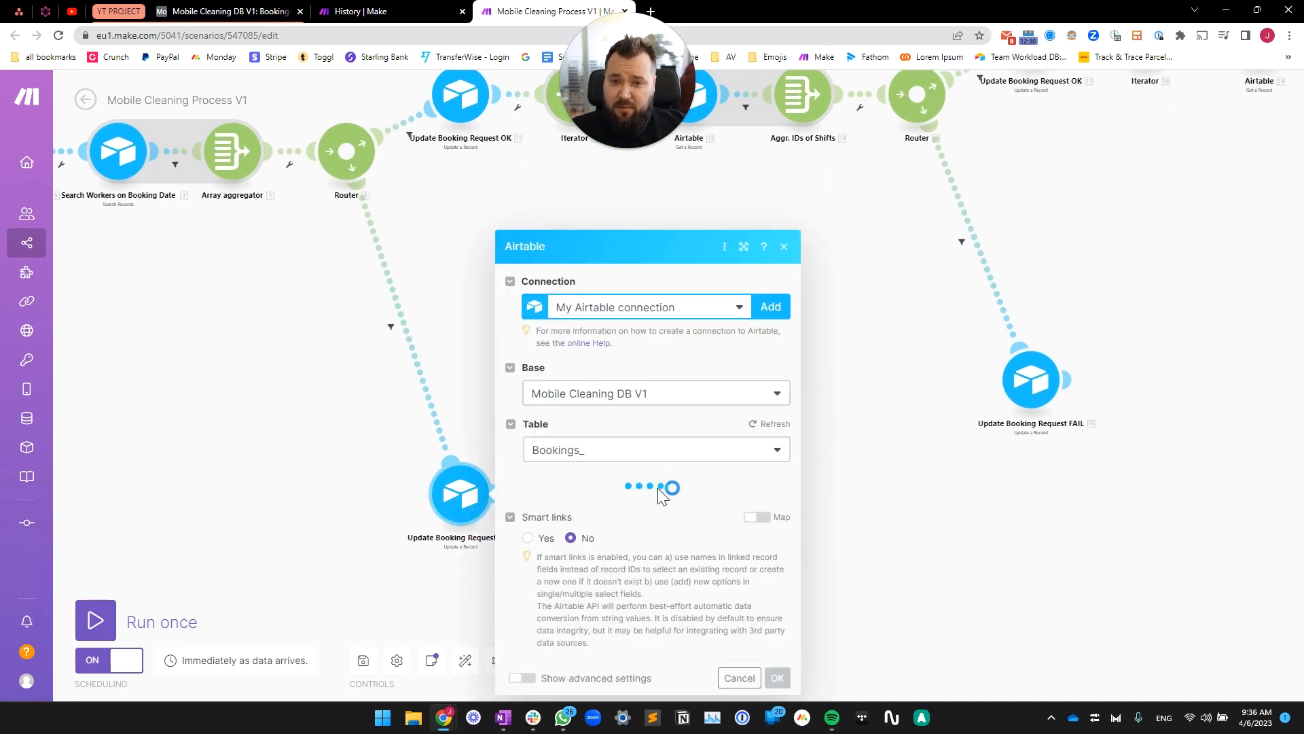
scroll(602, 469, down, 3)
scroll(602, 469, down, 3)
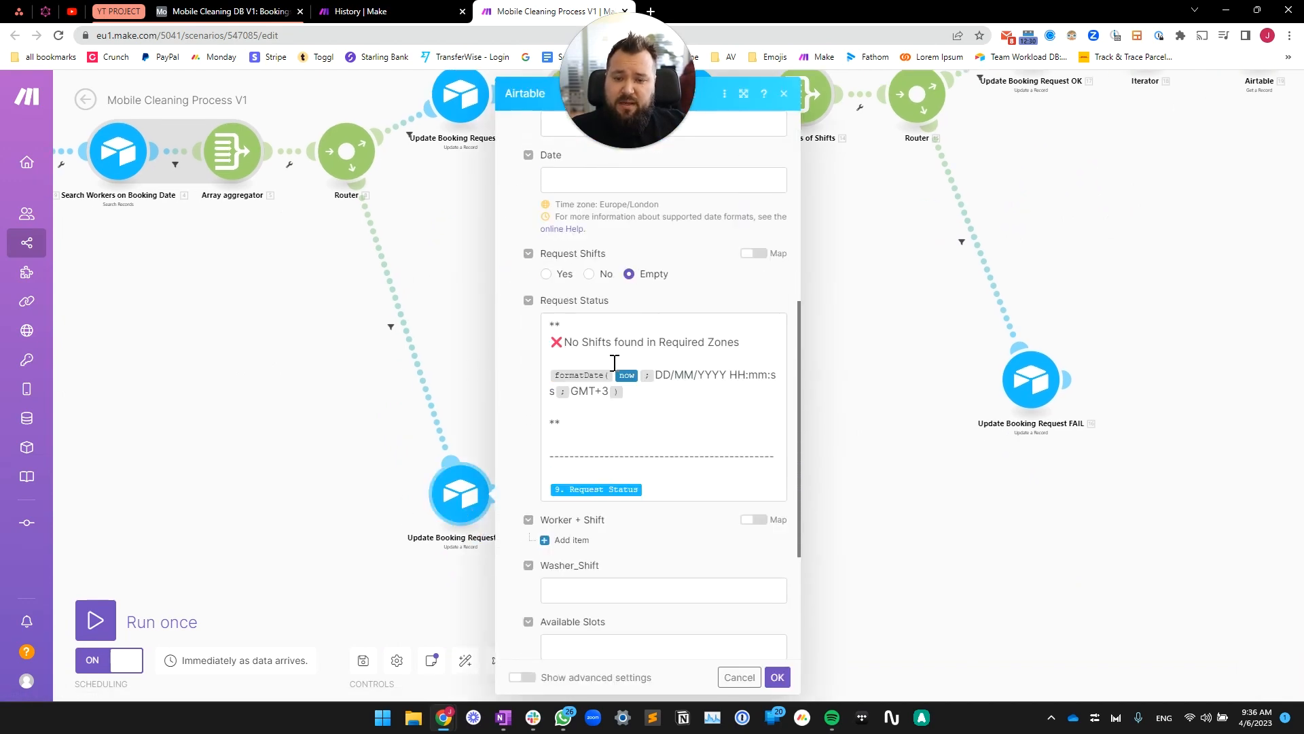
click(252, 374)
Examine the Request Status message in the first router's Update Booking Request OK module, and close its settings.
click(458, 99)
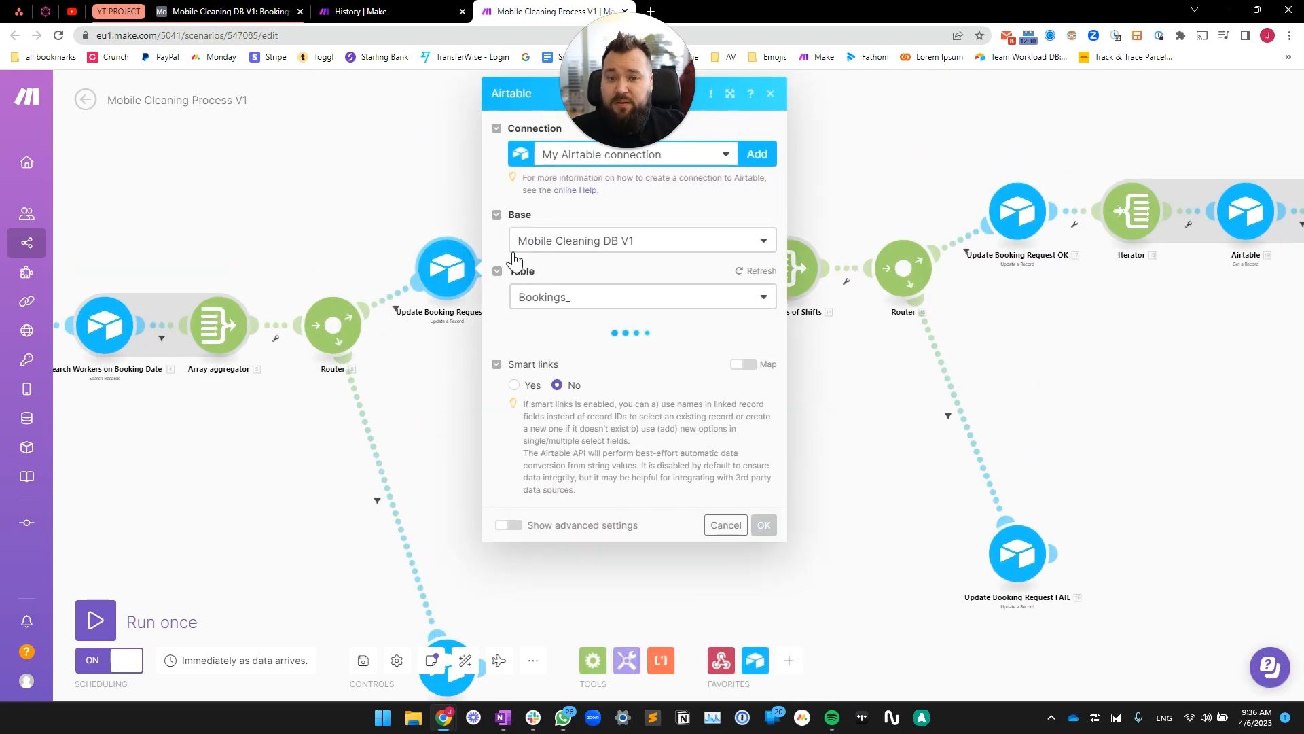
scroll(614, 353, down, 5)
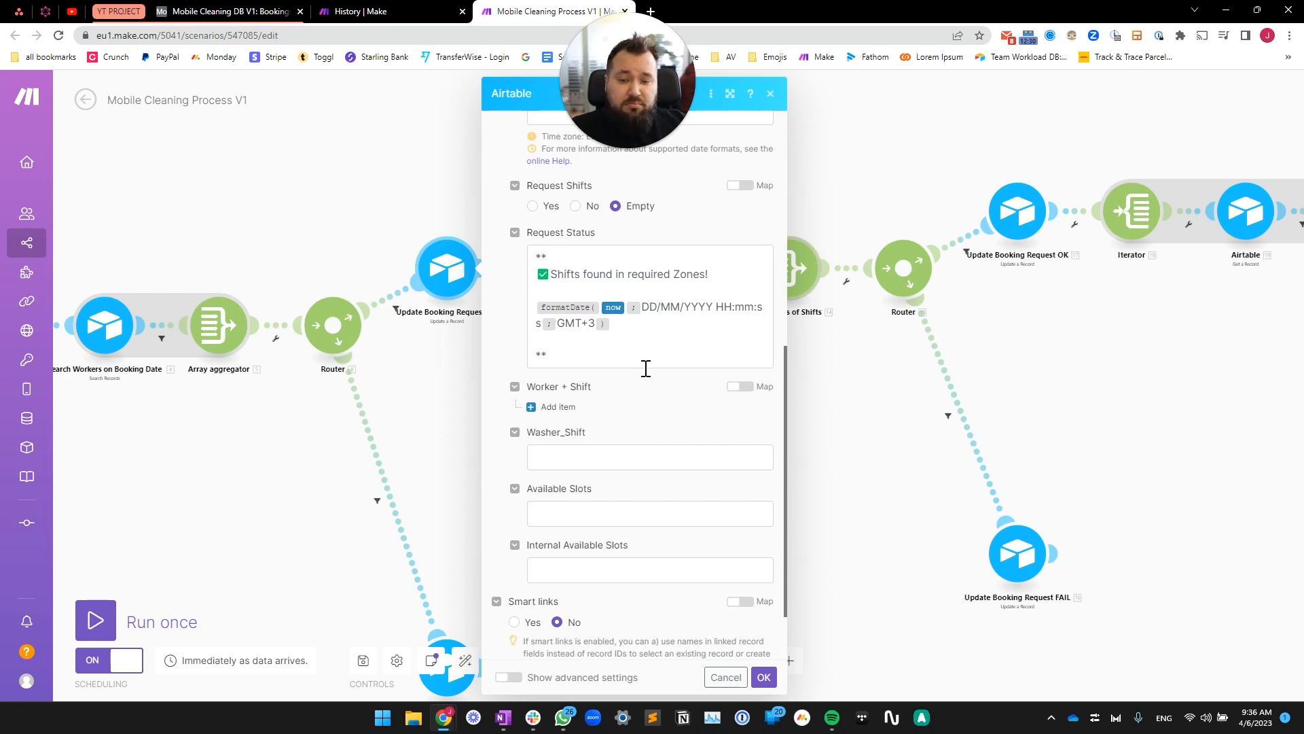
click(423, 166)
drag(721, 406, 577, 450)
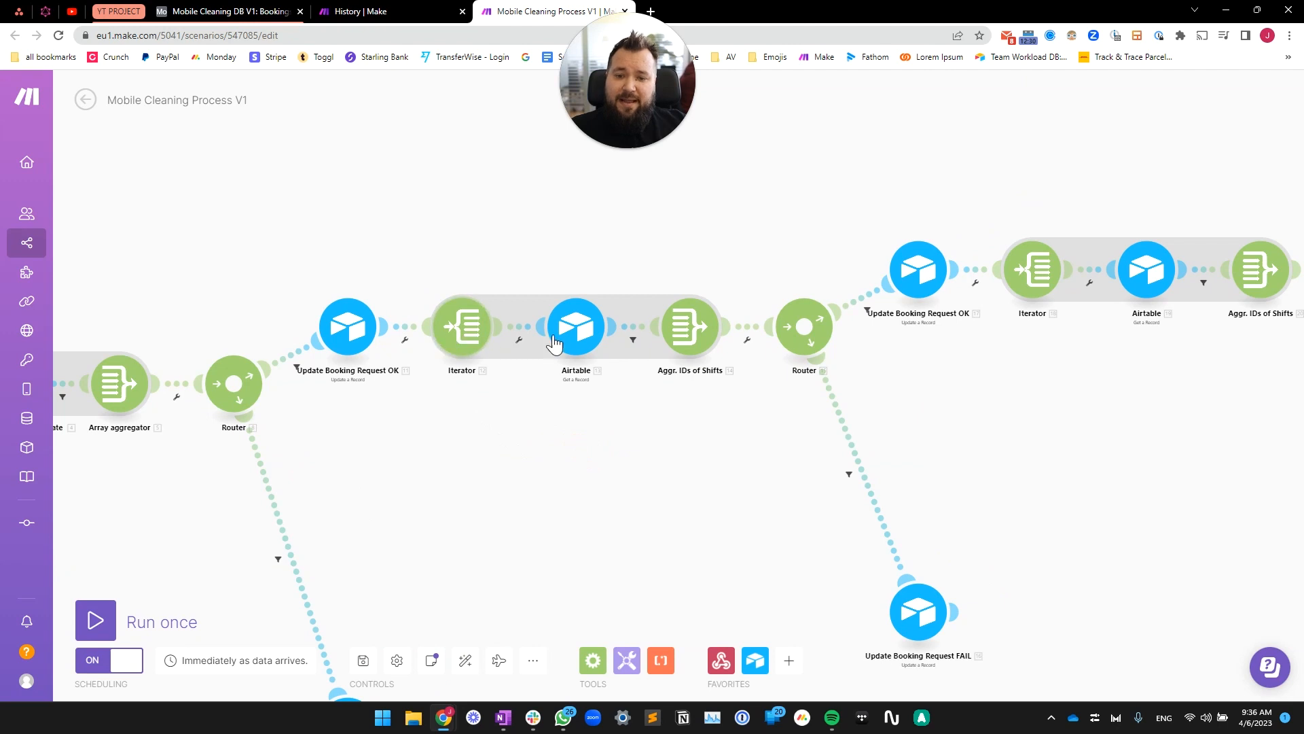
Check which array the iterator after the first Update Booking Request OK module processes, and close its settings.
click(476, 343)
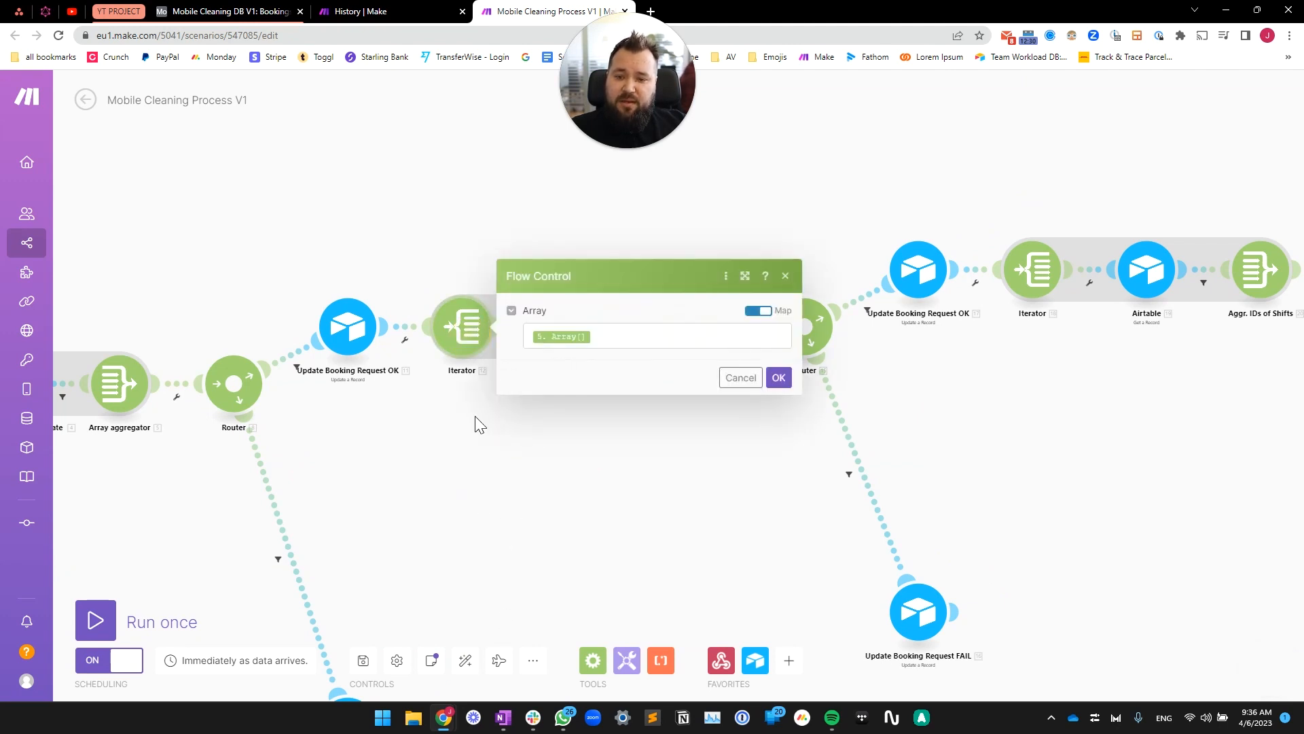
drag(480, 426, 578, 429)
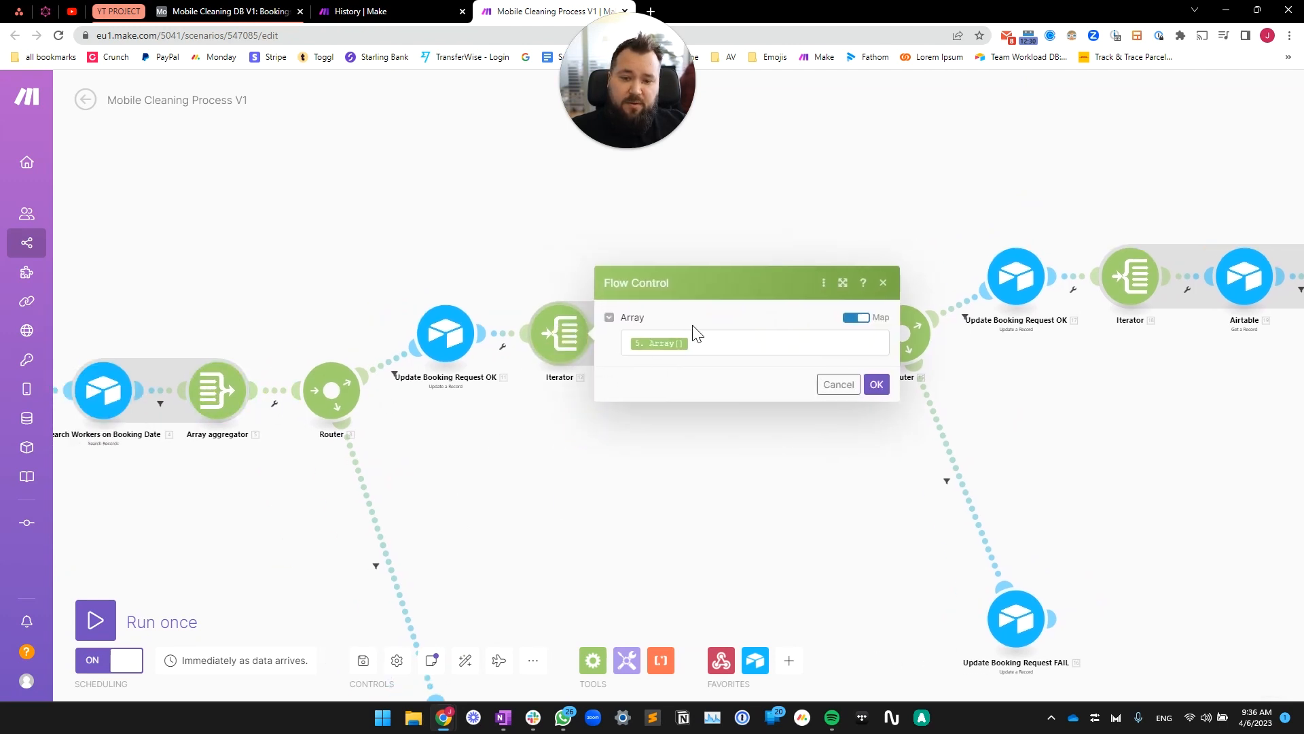
click(601, 467)
drag(712, 459, 539, 475)
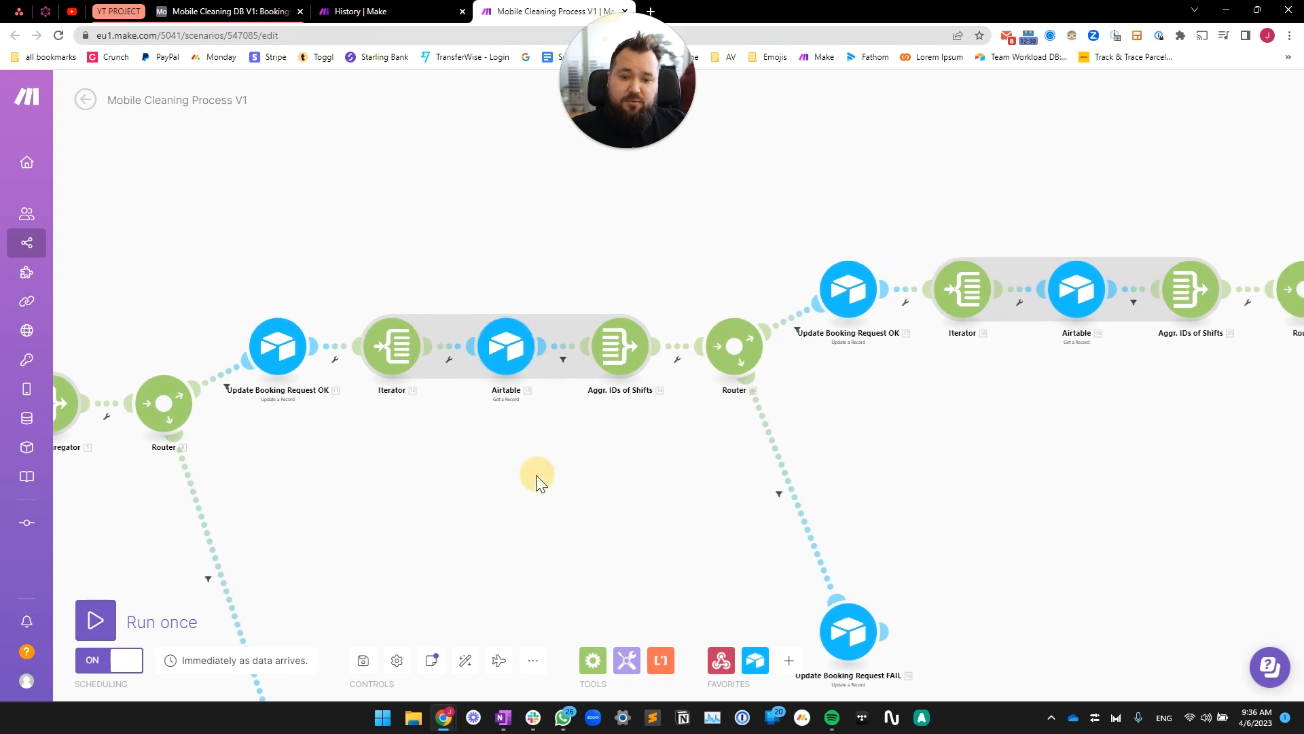
Examine the remaining shift hours filter and the source module and fields of the first Aggr. IDs of Shifts aggregator.
click(560, 360)
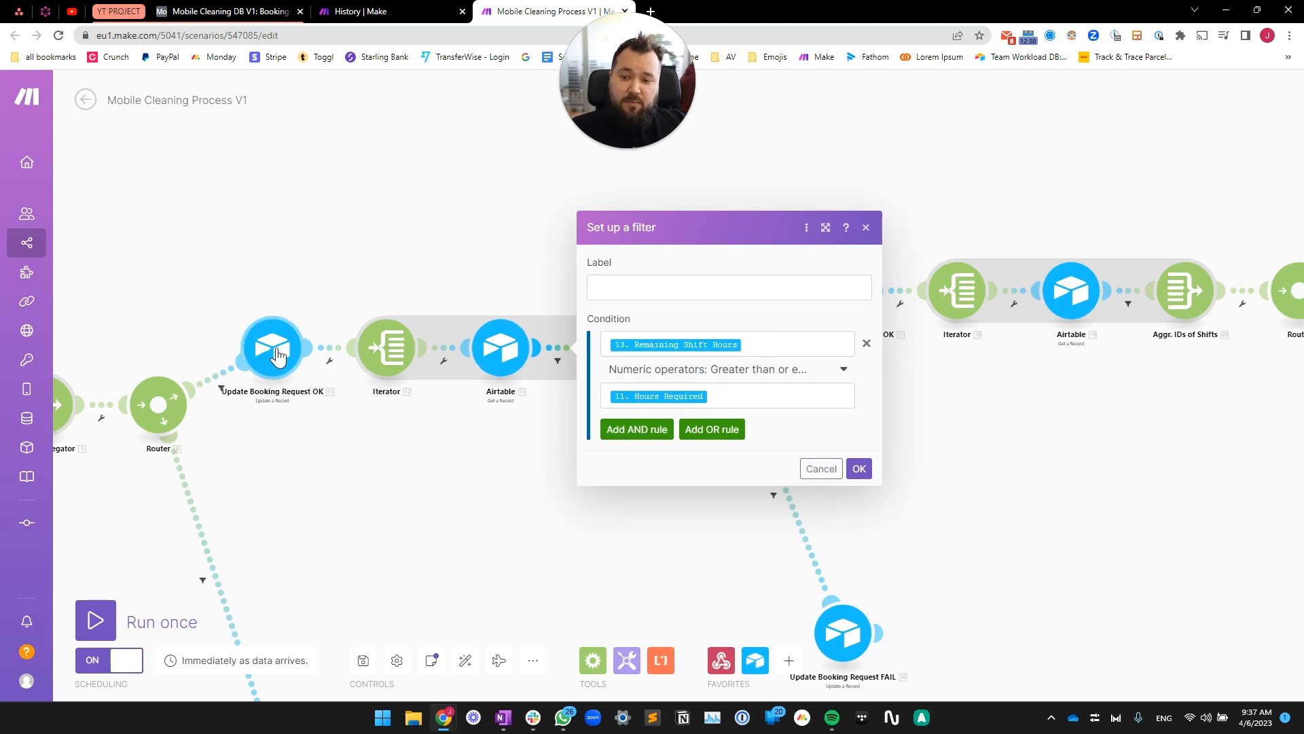
drag(649, 501, 582, 503)
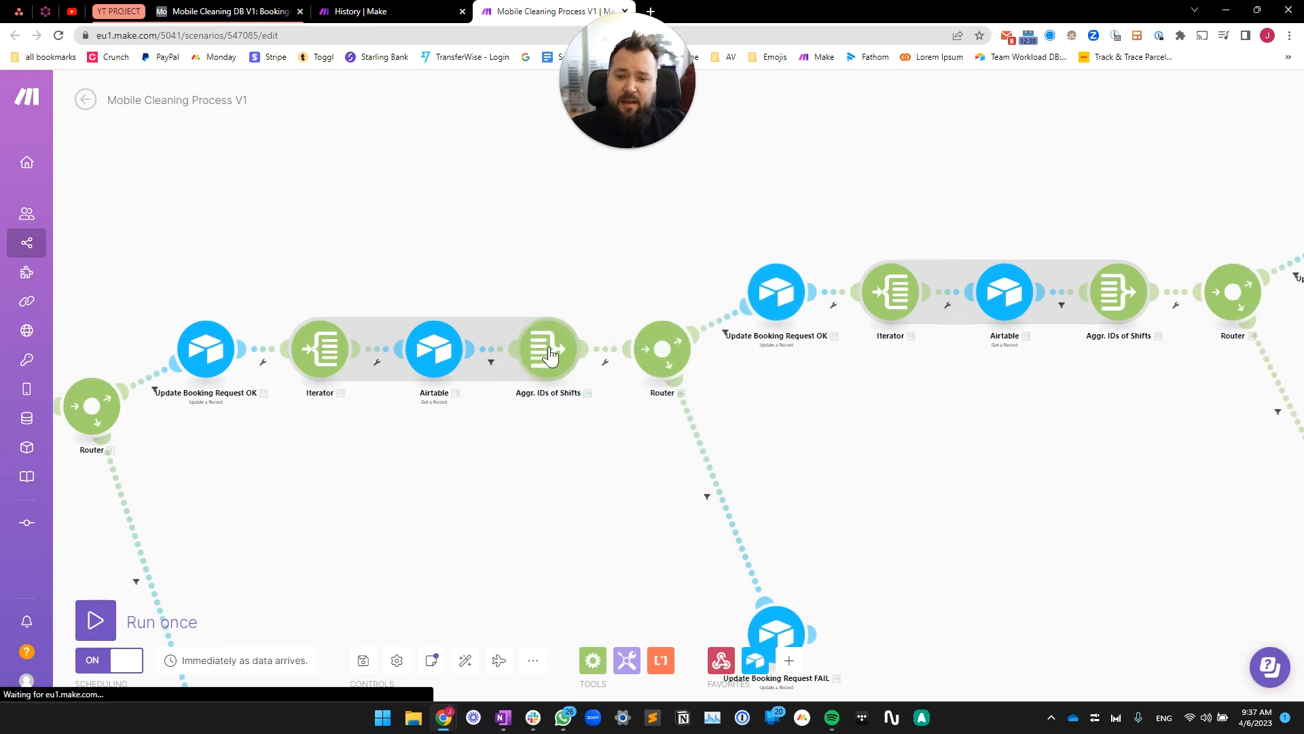
click(549, 357)
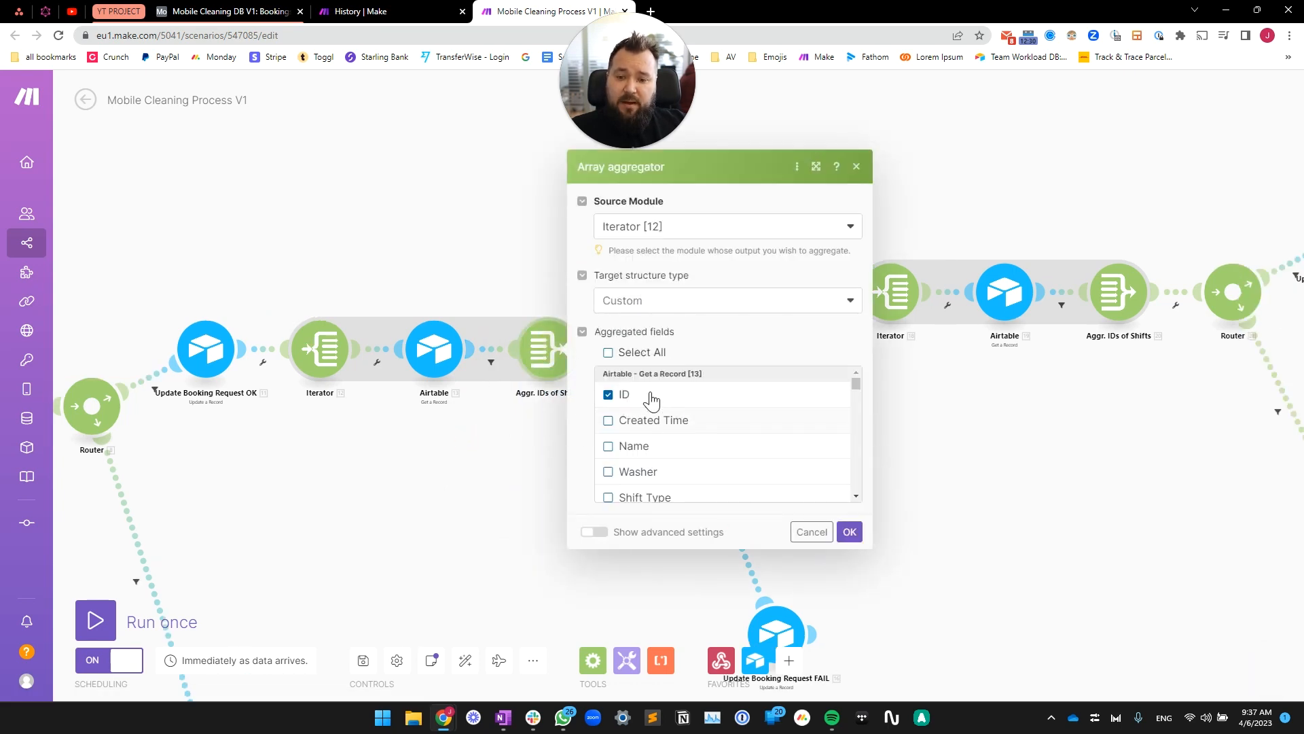
click(489, 456)
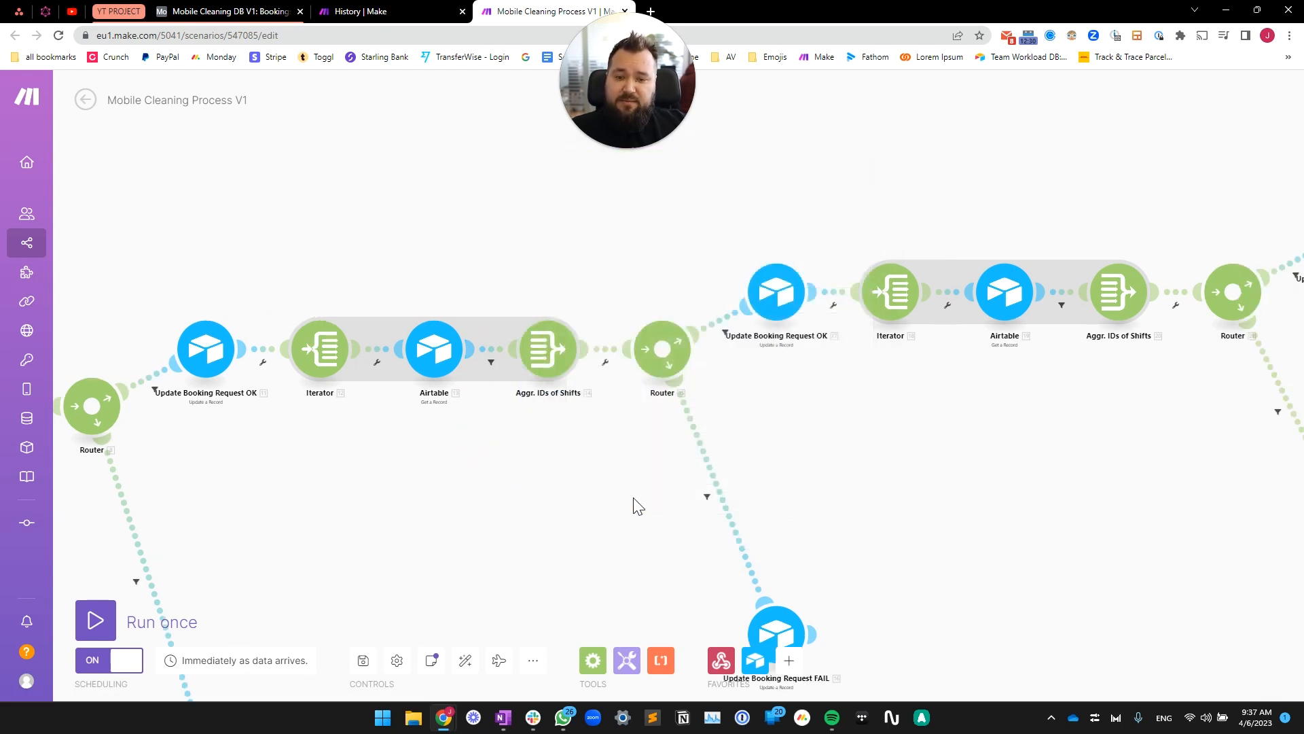
Examine the second router's filter condition towards Update Booking Request OK and its mapped aggregator length variable, and close the filter.
drag(626, 503, 356, 466)
drag(496, 401, 494, 379)
drag(564, 433, 592, 428)
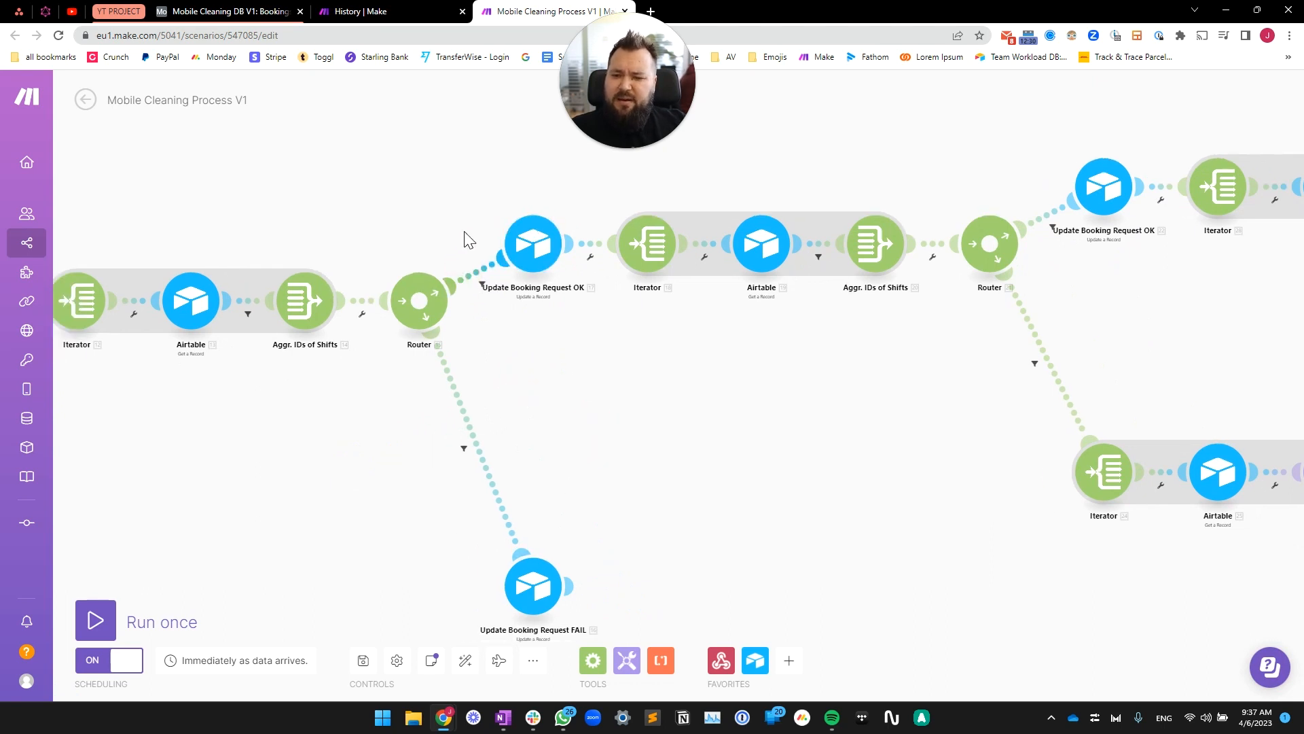
click(485, 277)
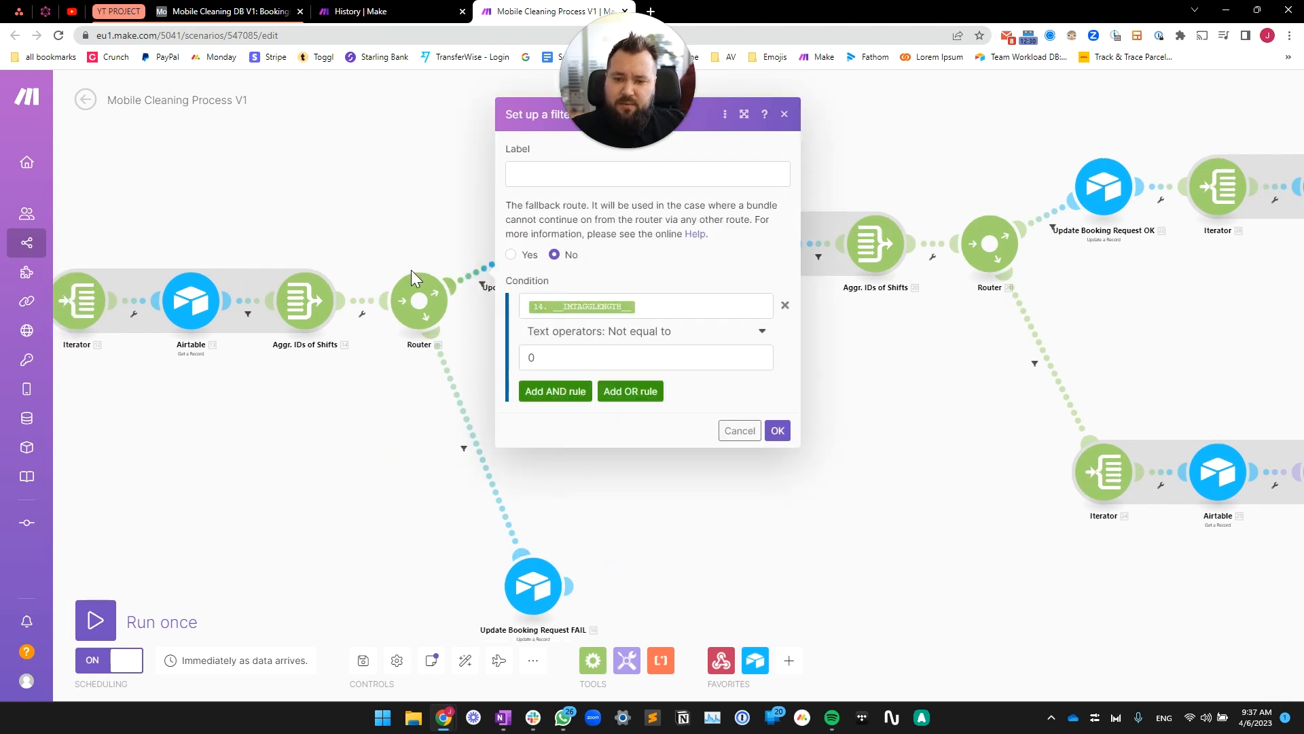
click(678, 307)
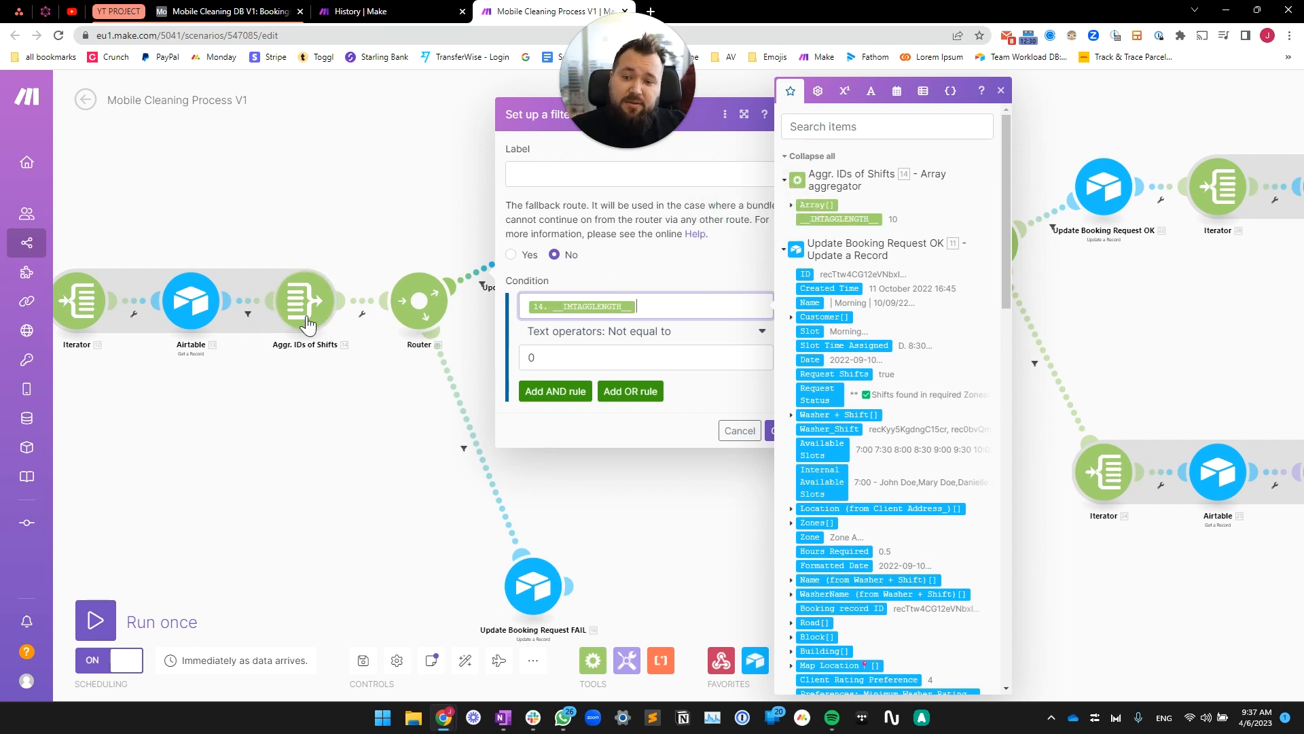
click(367, 191)
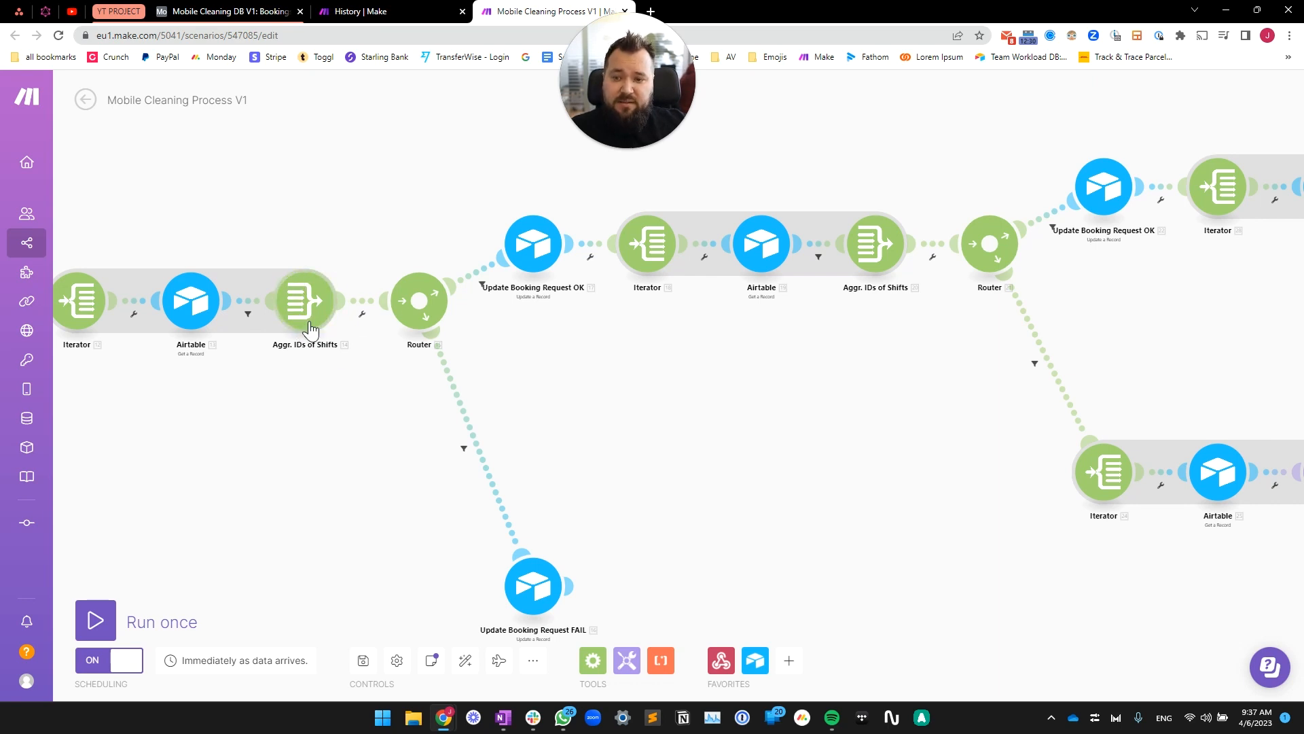
Examine the second router's filter condition towards Update Booking Request FAIL, and close the filter.
drag(464, 249, 434, 278)
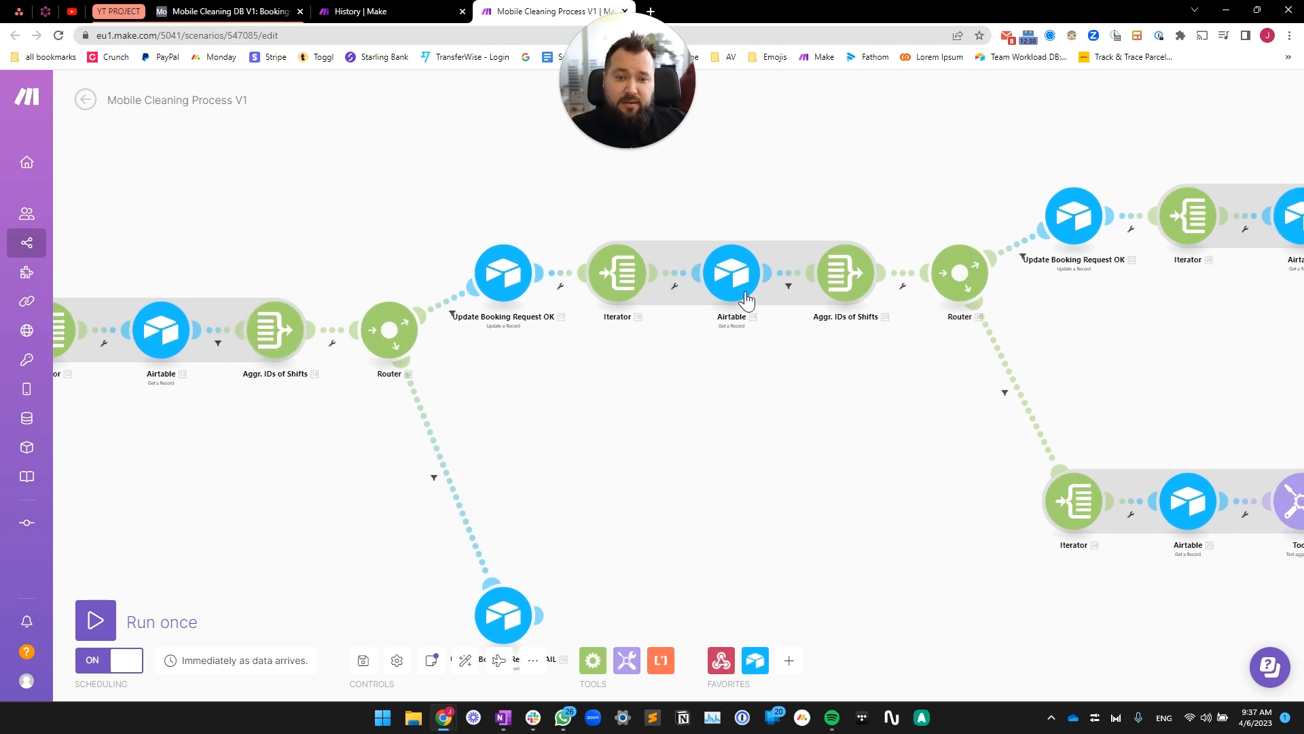
drag(711, 472, 741, 402)
click(485, 432)
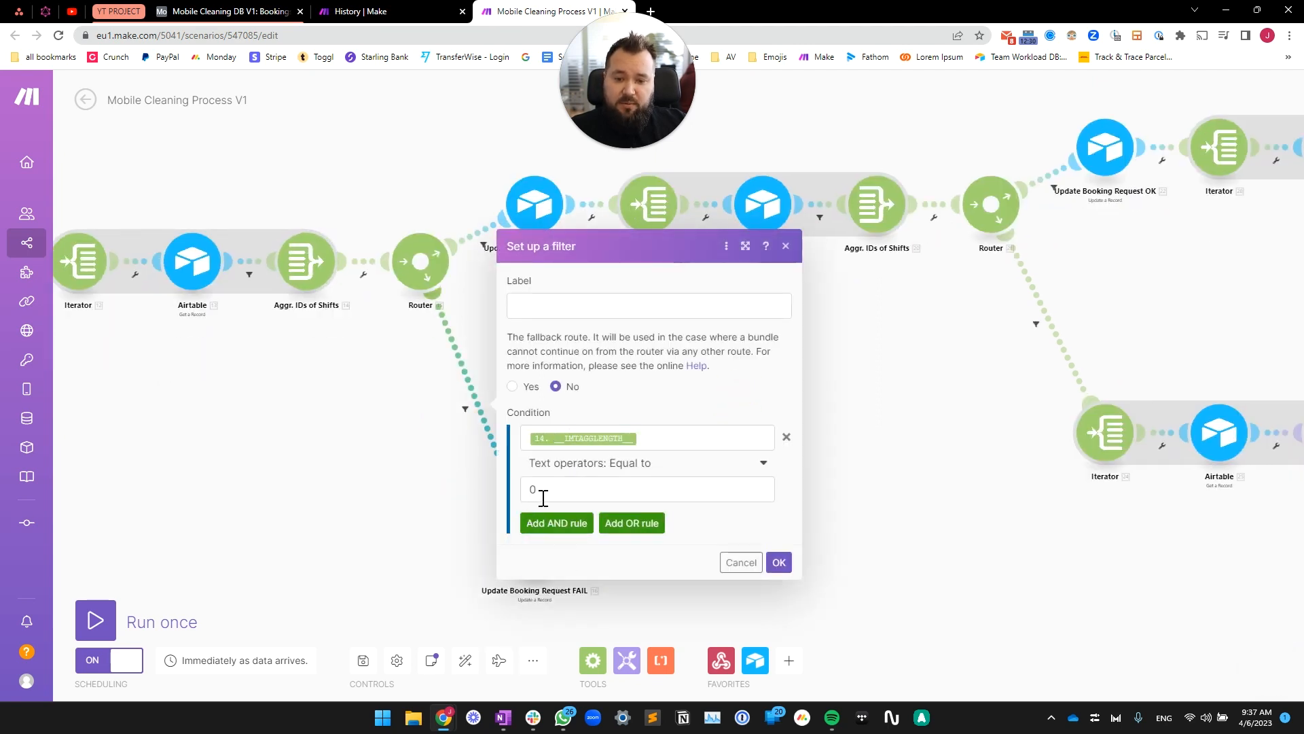
click(390, 502)
drag(416, 509, 401, 469)
Examine the Request Status message in the second router's Update Booking Request OK module, and close its settings.
drag(602, 437, 536, 455)
click(439, 342)
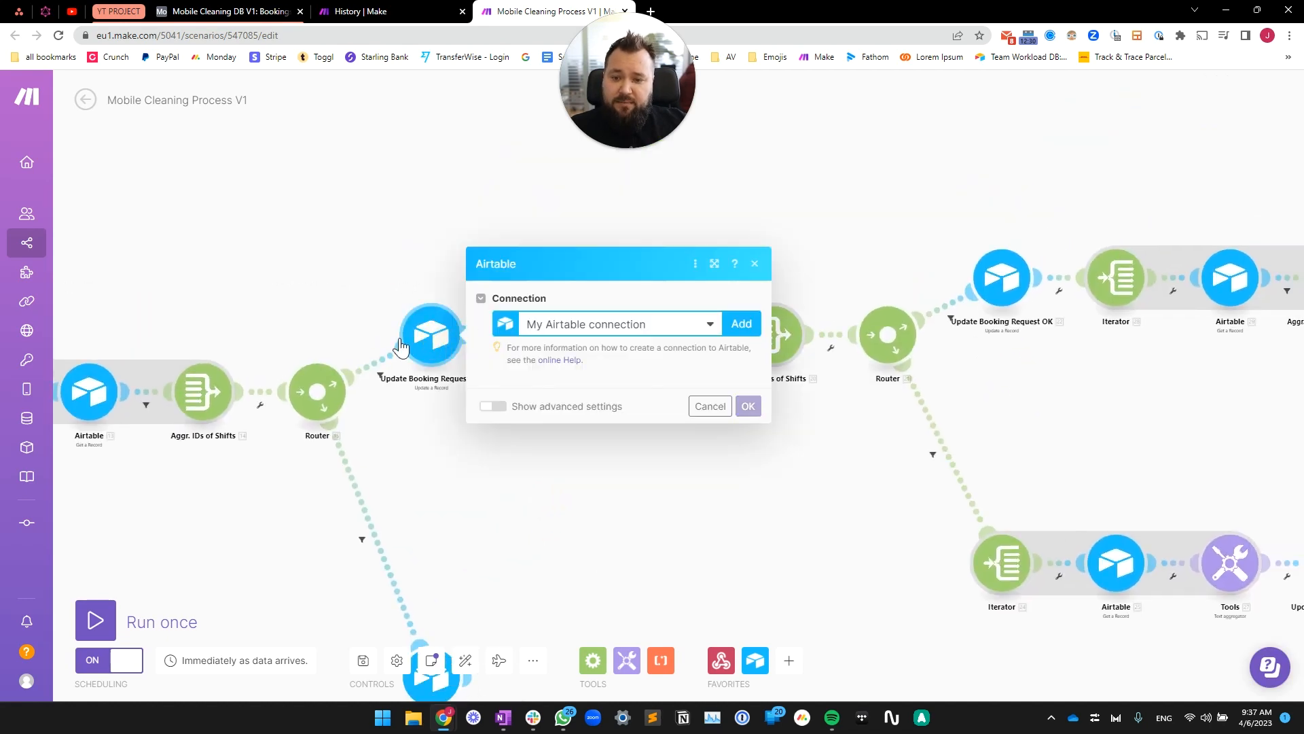
scroll(655, 381, down, 6)
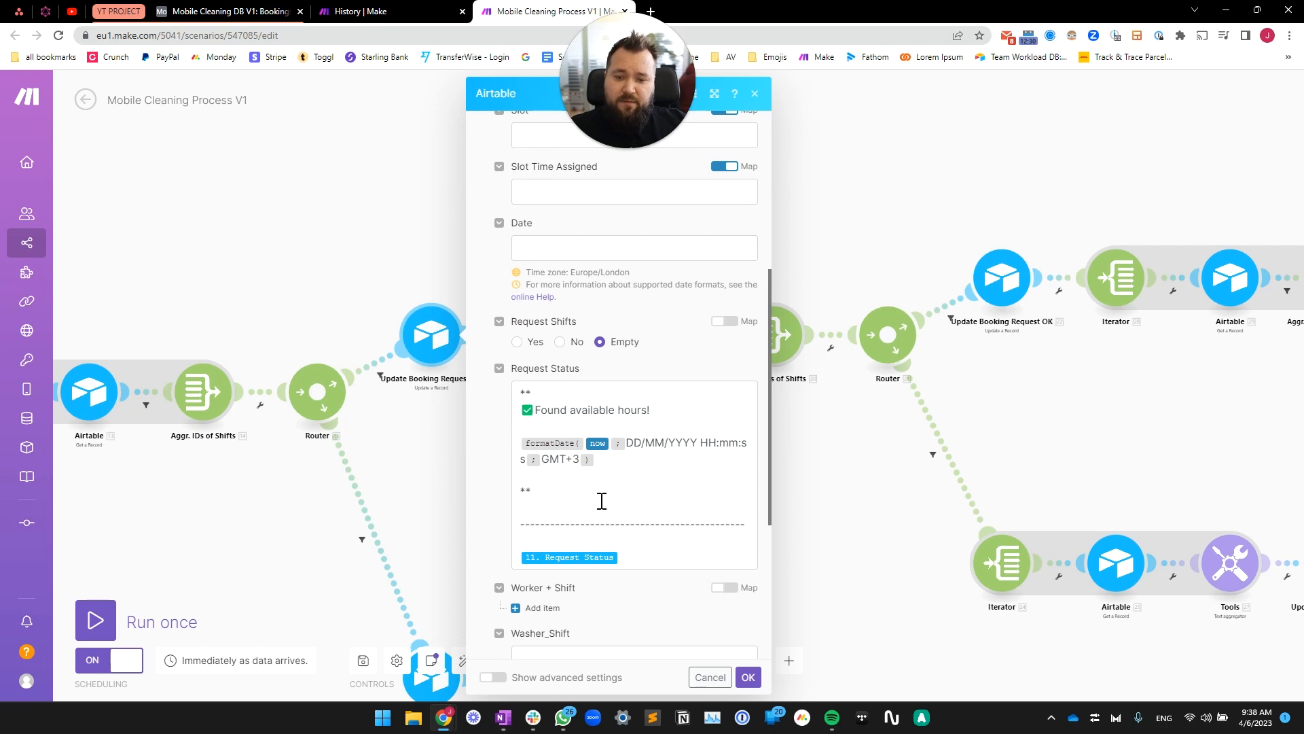
click(345, 237)
Examine the filter condition between the Airtable record module and the Aggr. IDs of Shifts aggregator on the second router's OK branch.
drag(682, 232, 496, 222)
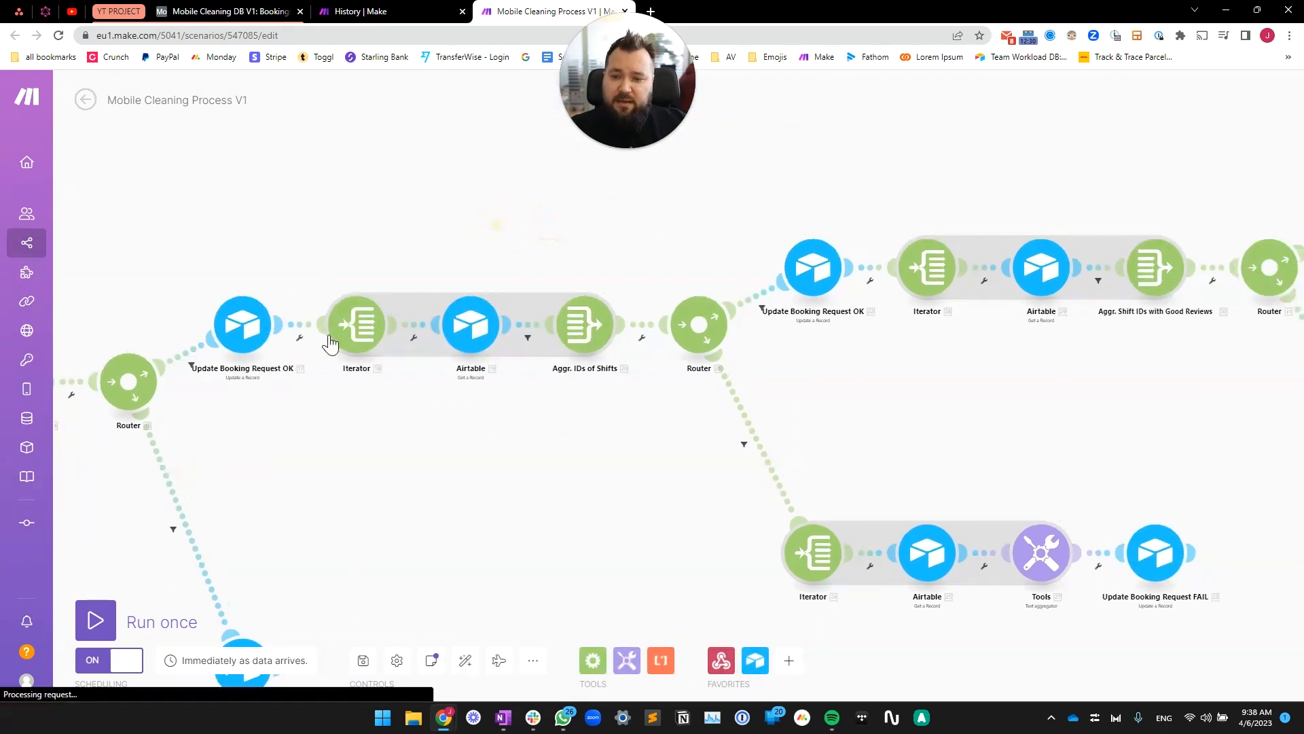
scroll(457, 414, down, 2)
click(380, 346)
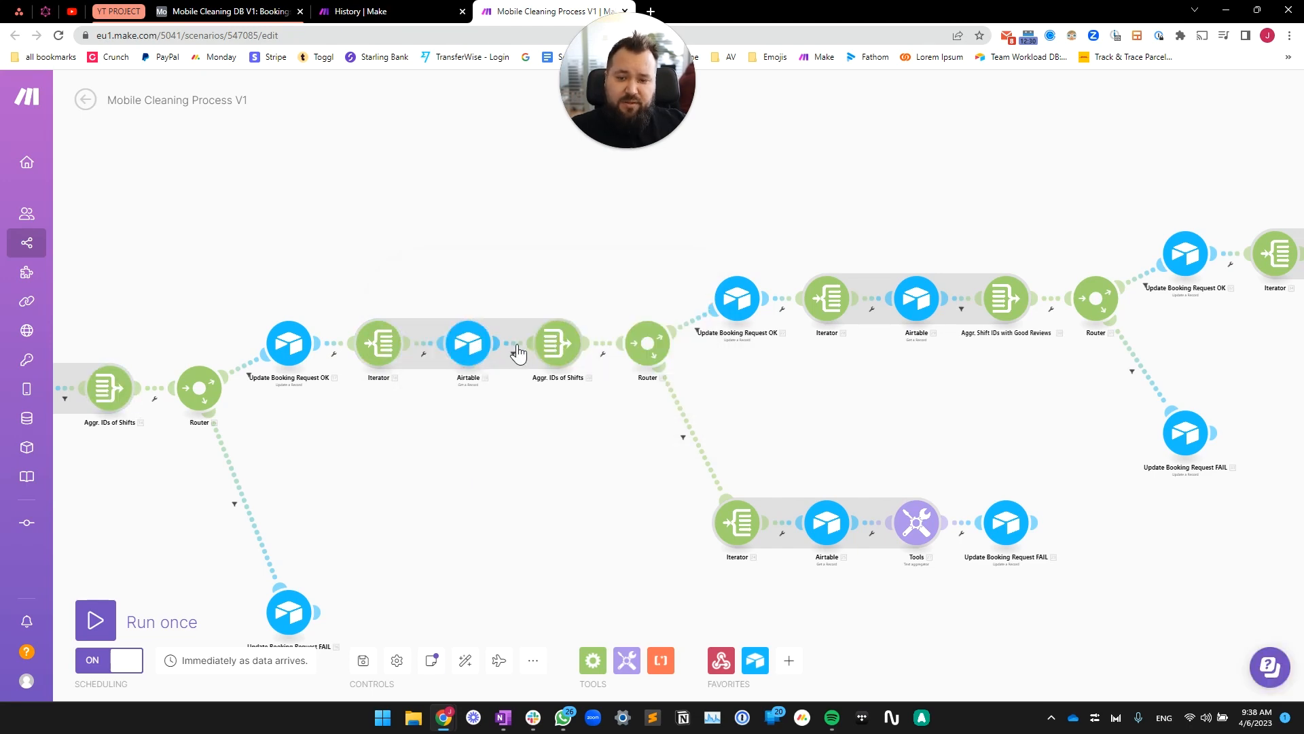
click(514, 353)
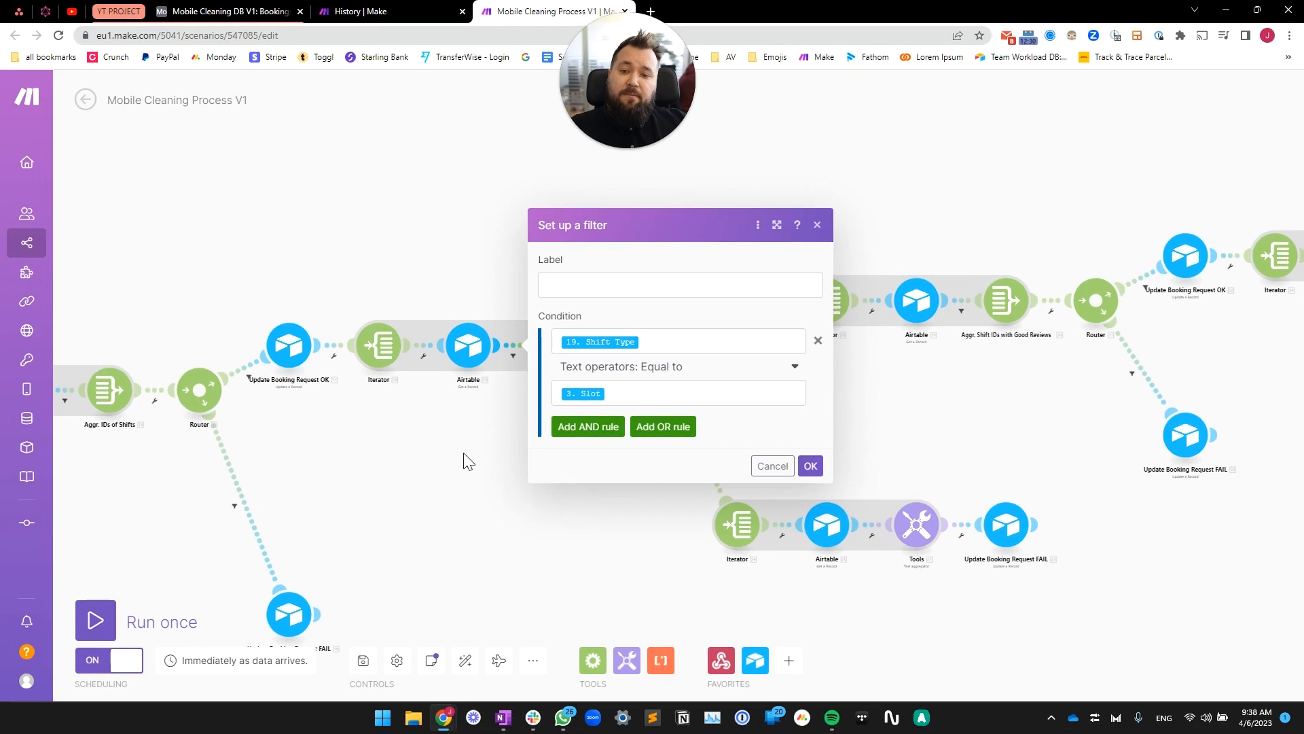
Close the Shift Type filter and check the third router's connection towards its Update Booking Request OK branch.
click(469, 462)
drag(588, 440, 413, 456)
click(514, 369)
click(454, 470)
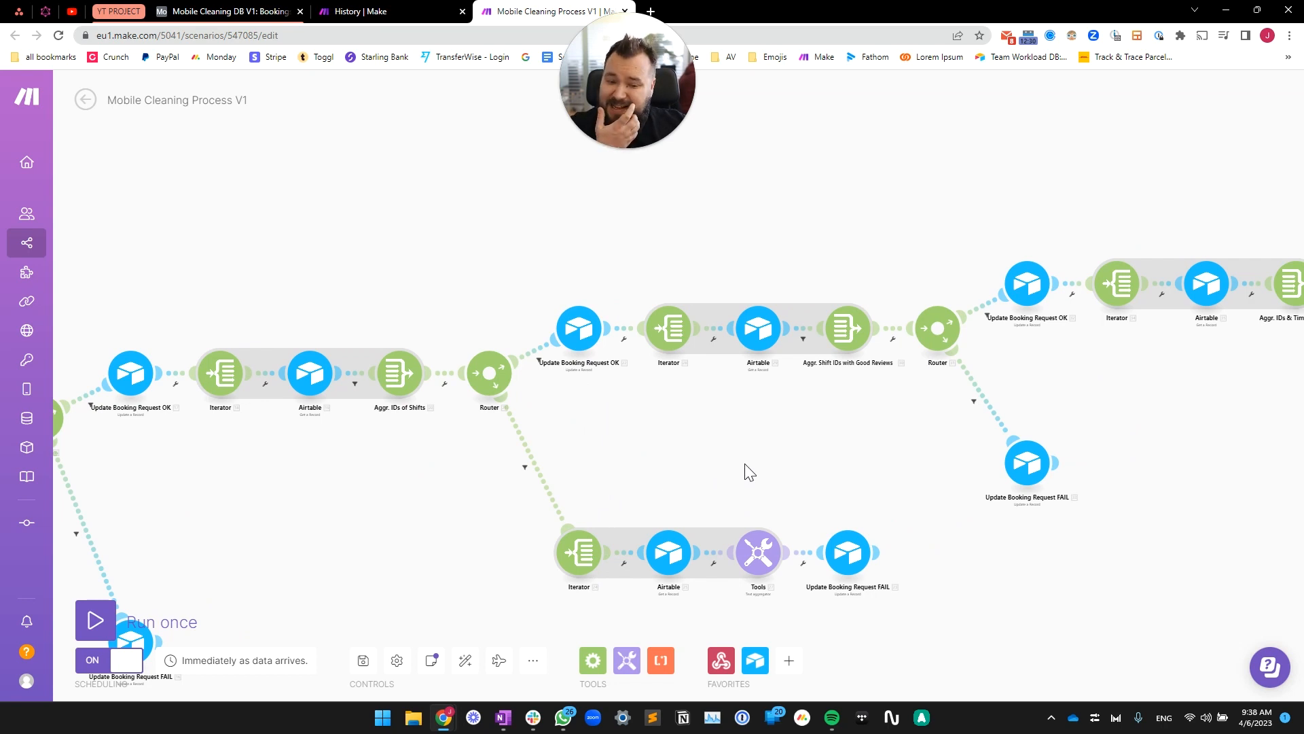
Examine the Request Status message in the third router's Update Booking Request FAIL module, and close its settings.
drag(750, 471, 681, 422)
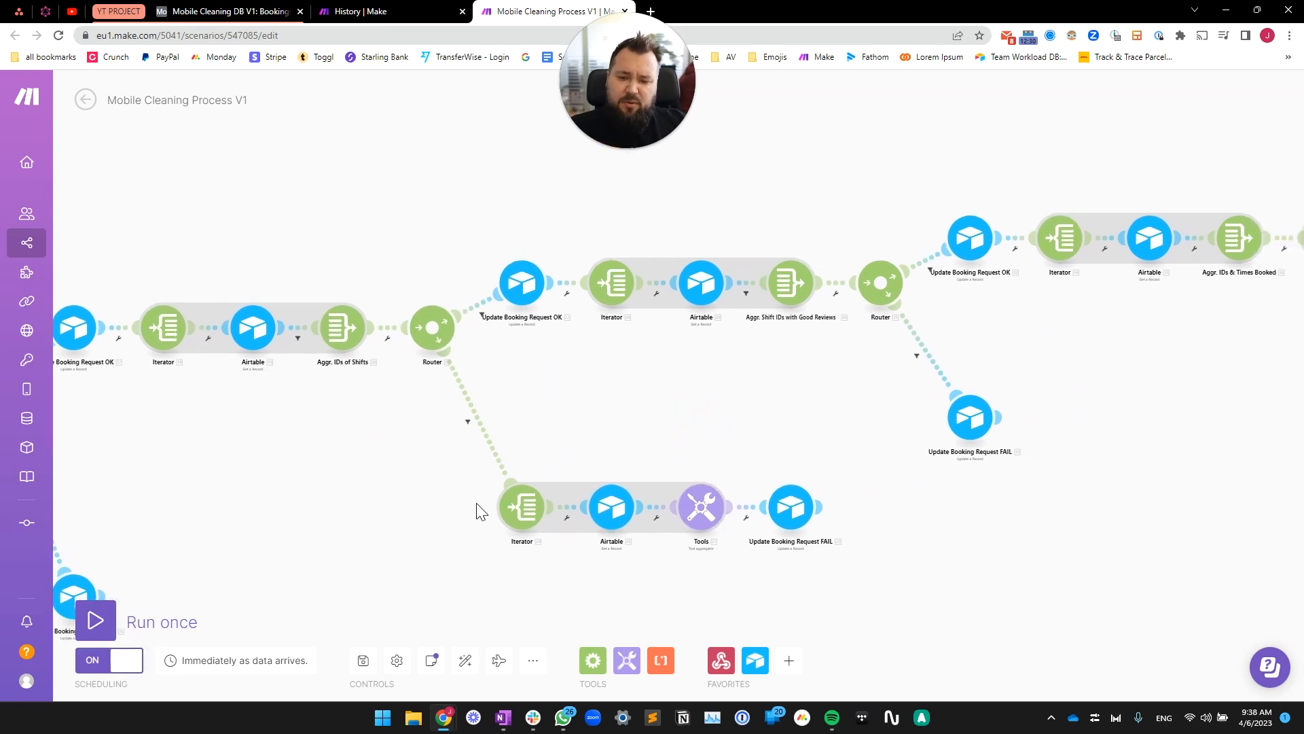
drag(737, 459, 675, 447)
click(722, 495)
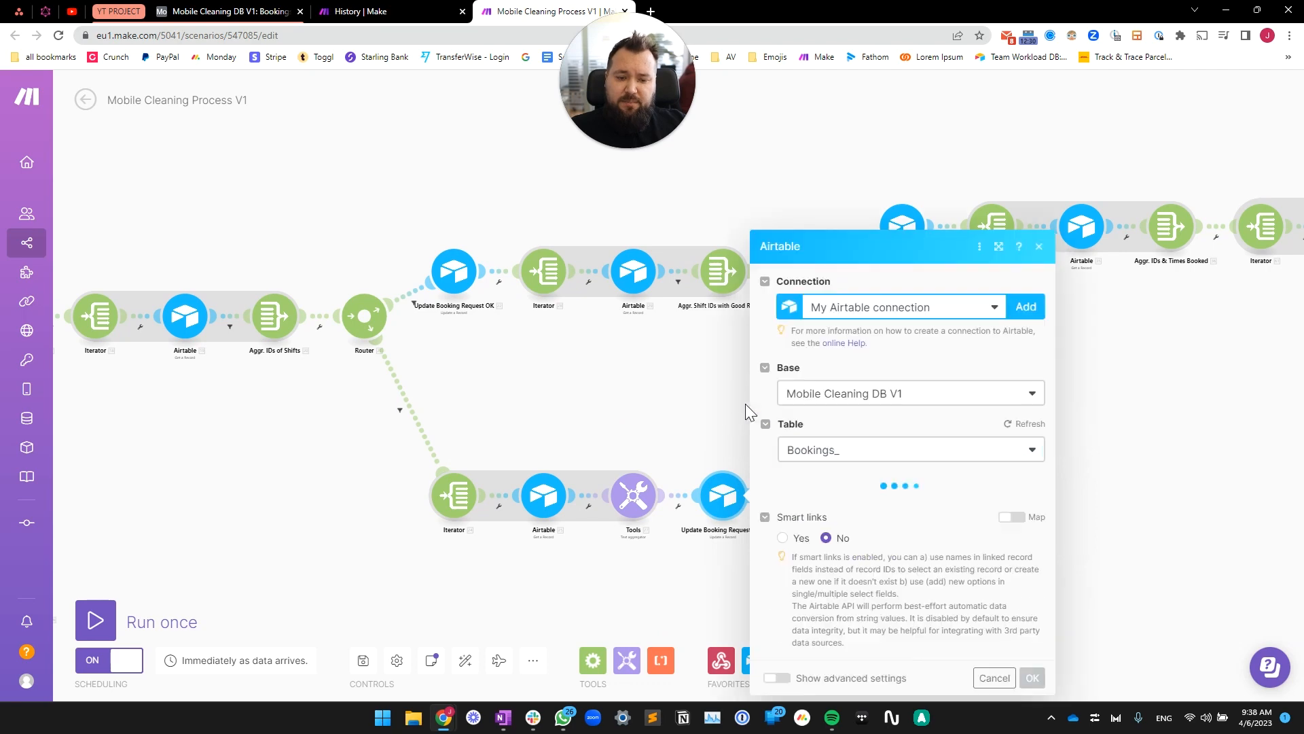
scroll(788, 476, down, 8)
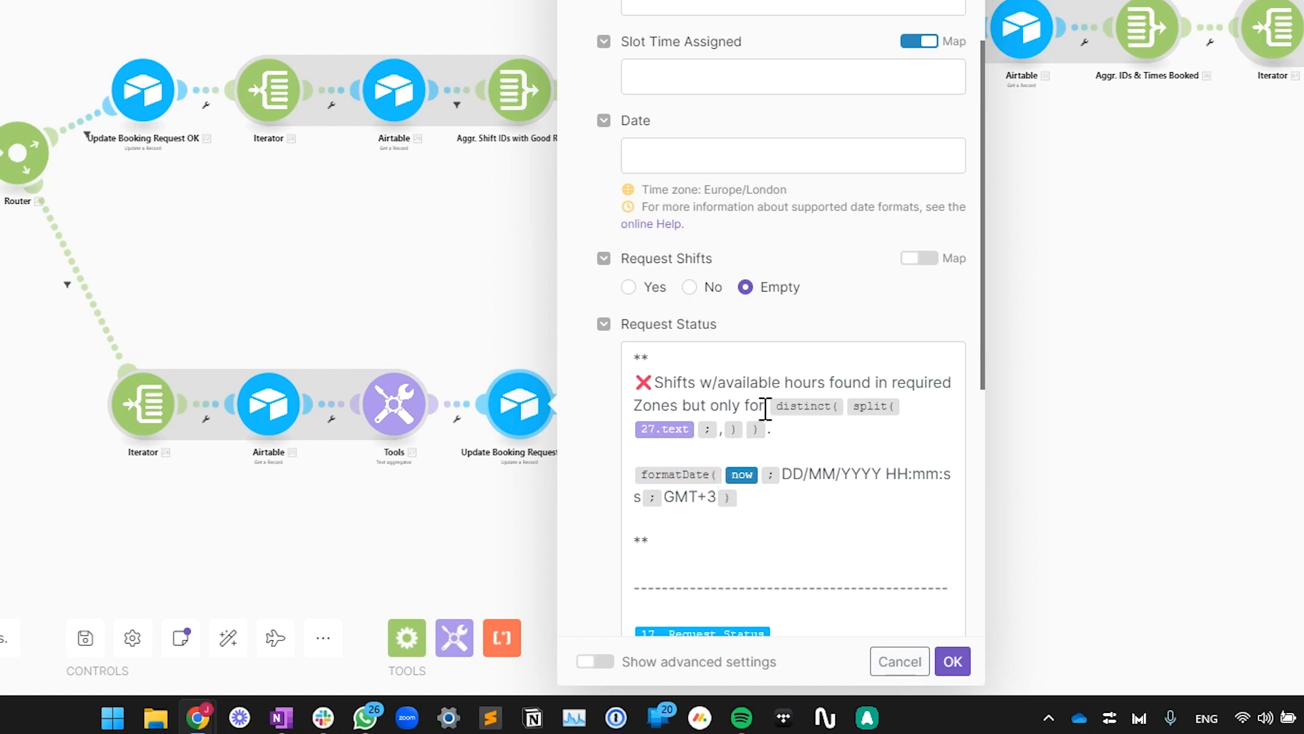
click(384, 529)
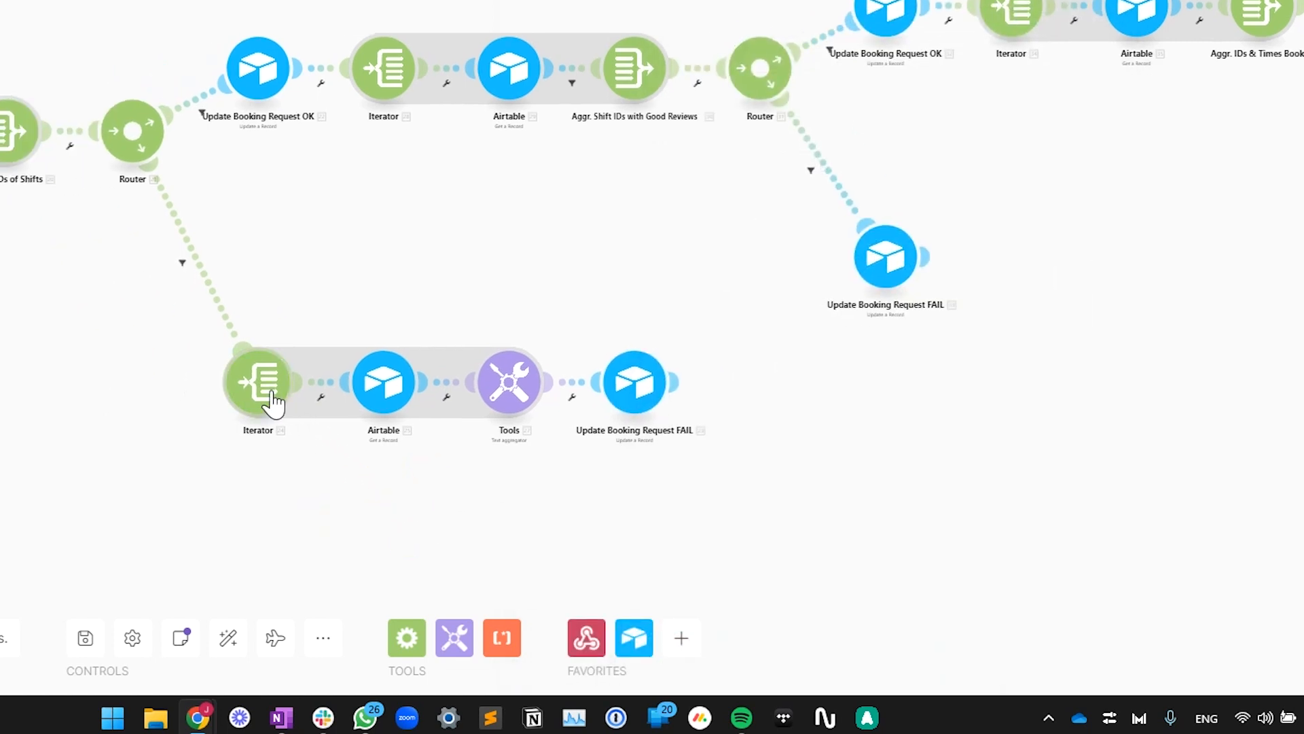
Review the Iterator's mapped array and the Airtable module's Shifts_ record lookup on the third router's FAIL branch.
click(271, 402)
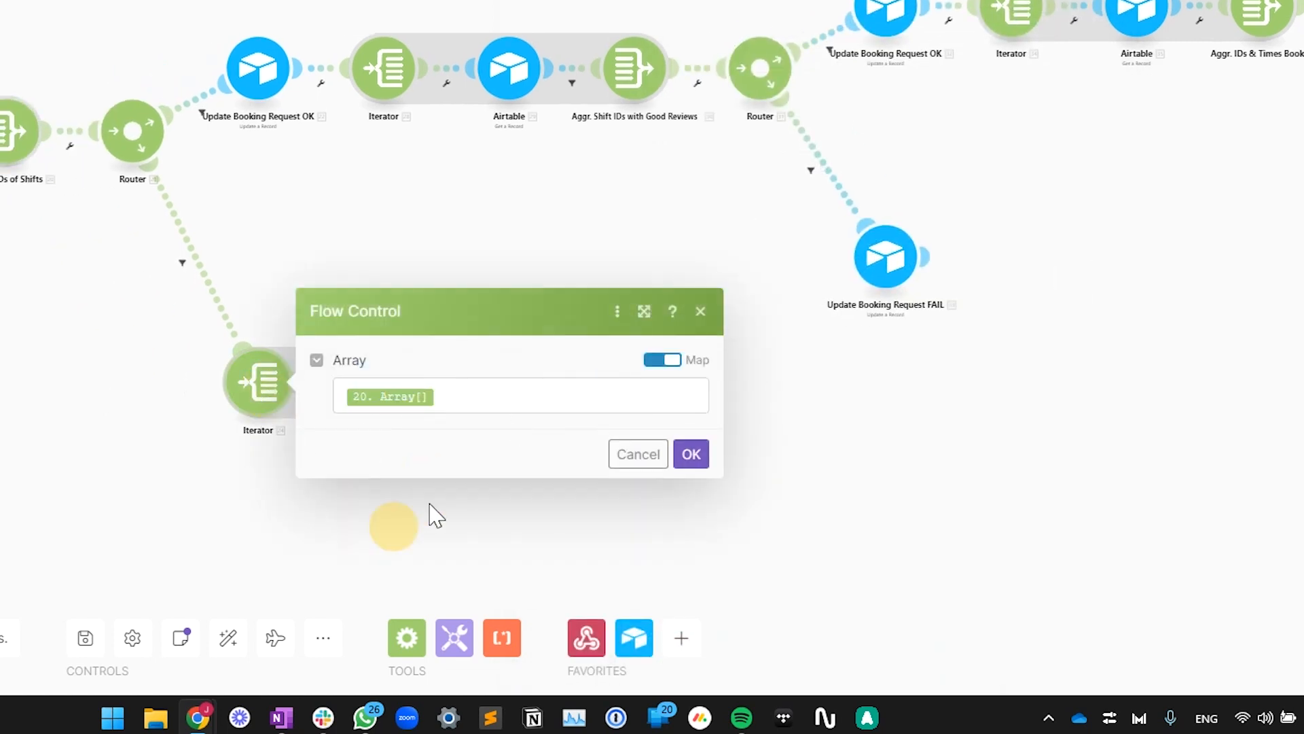
click(394, 529)
click(385, 388)
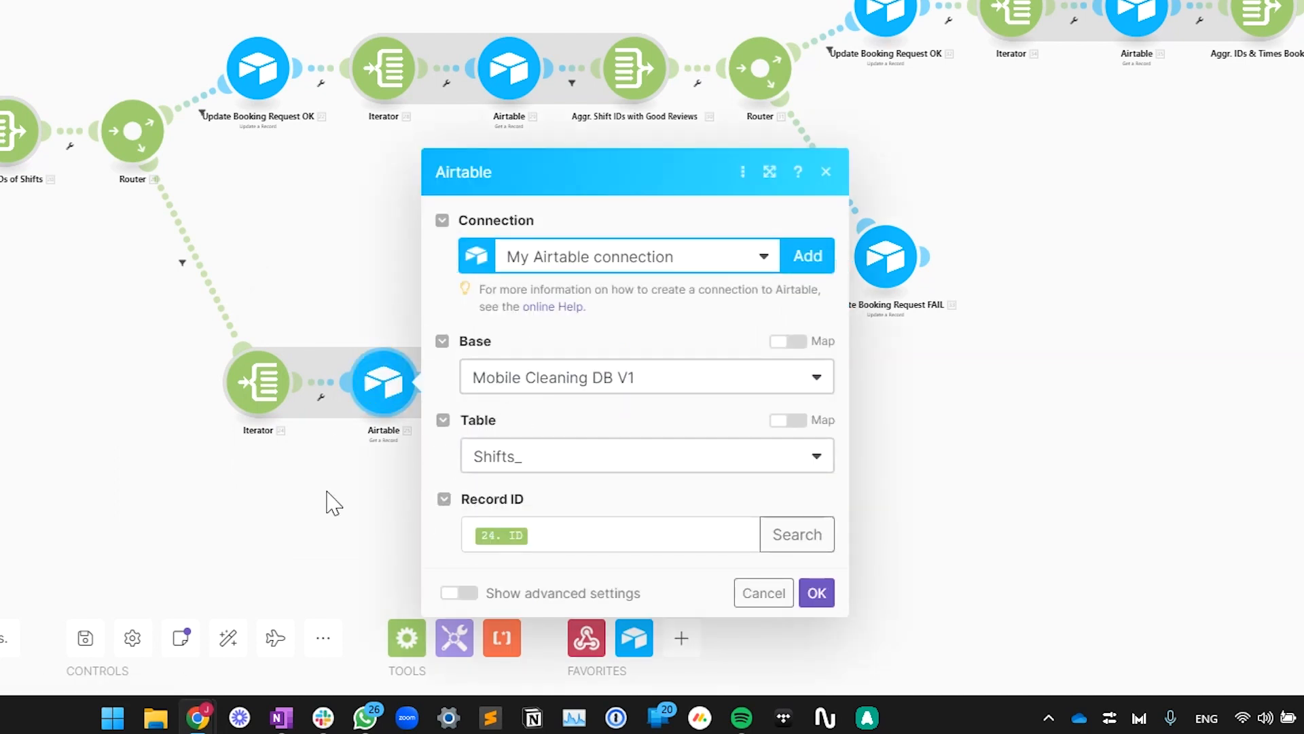
click(335, 503)
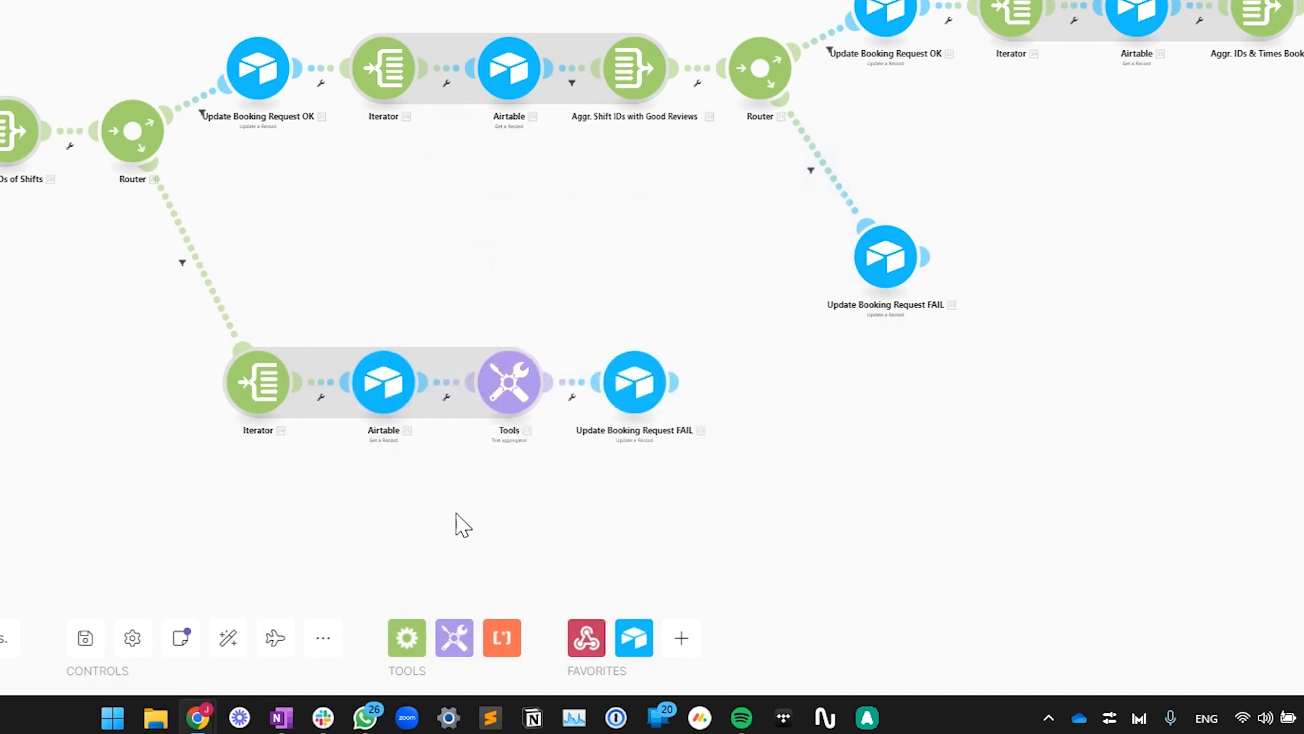
Examine the source module and mapped Shift Type text in the FAIL branch's text aggregator, and close its settings.
click(510, 389)
click(391, 490)
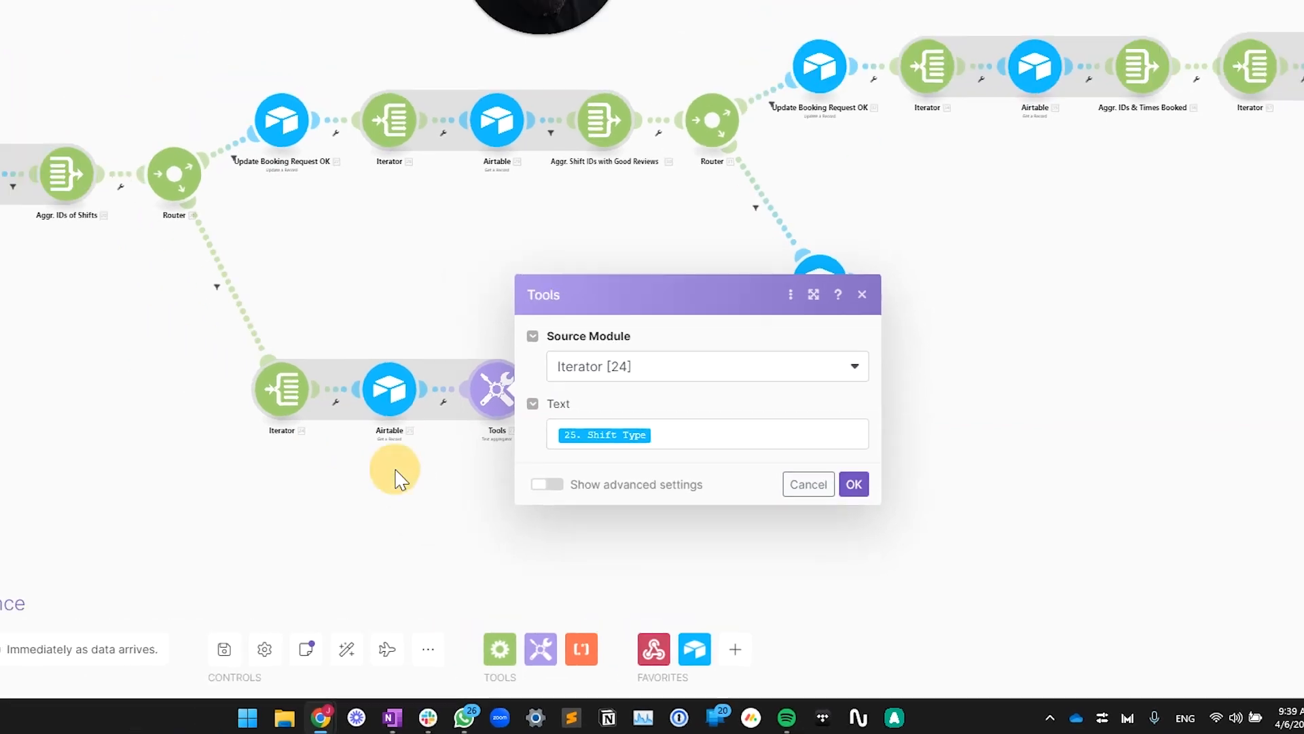
click(590, 443)
click(562, 344)
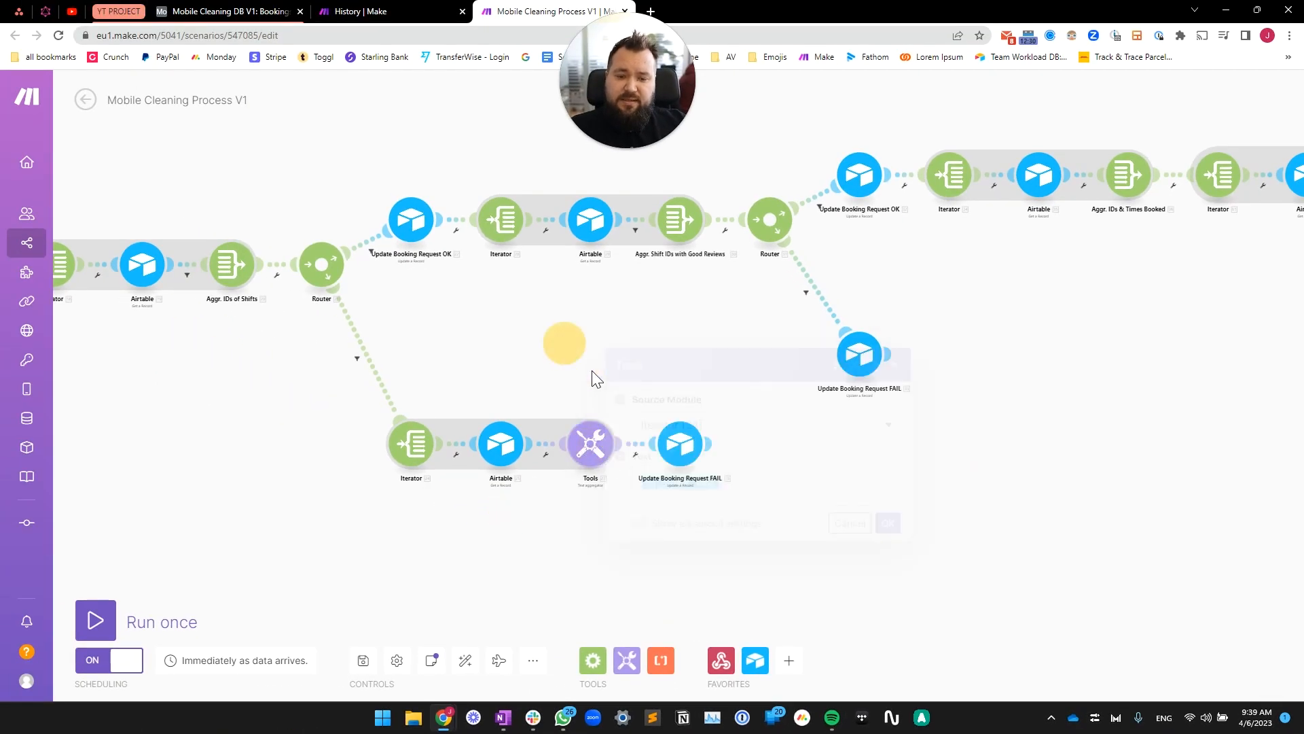
Recheck how the aggregated text is used in the Request Status of the third router's Update Booking Request FAIL module.
click(680, 441)
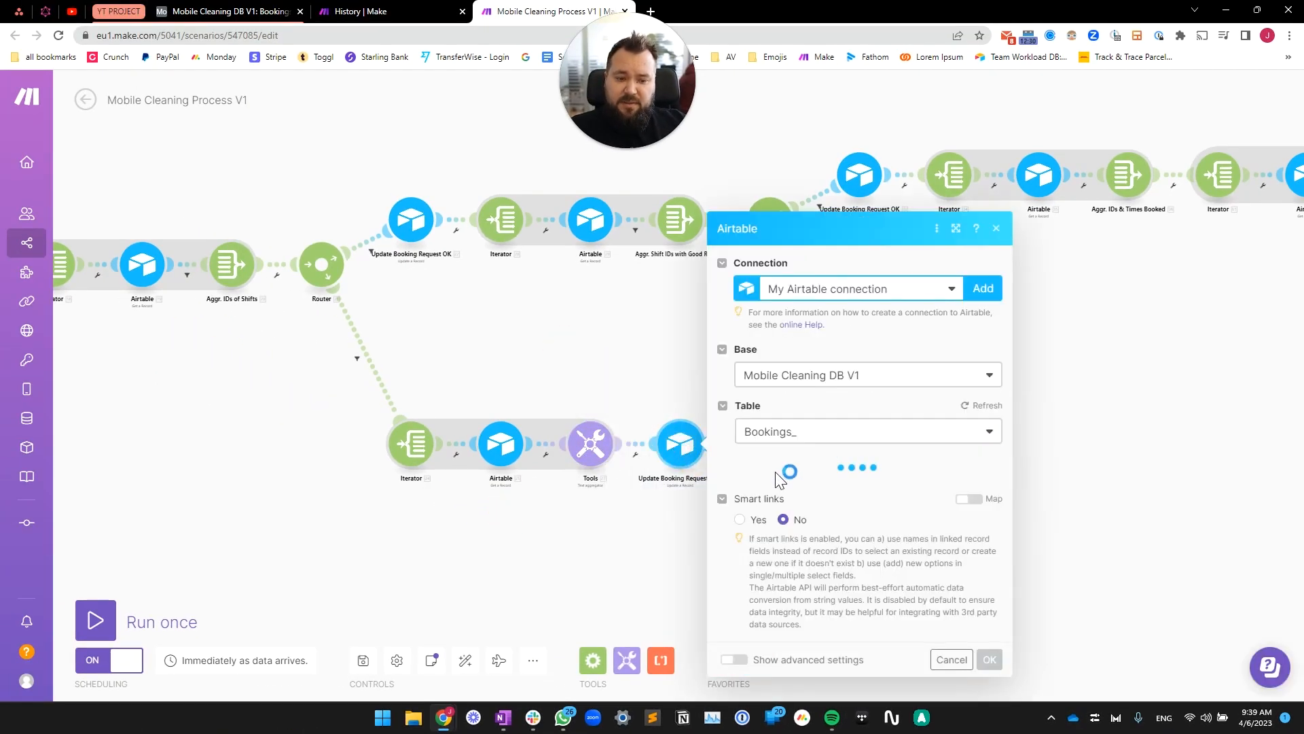
scroll(810, 547, down, 3)
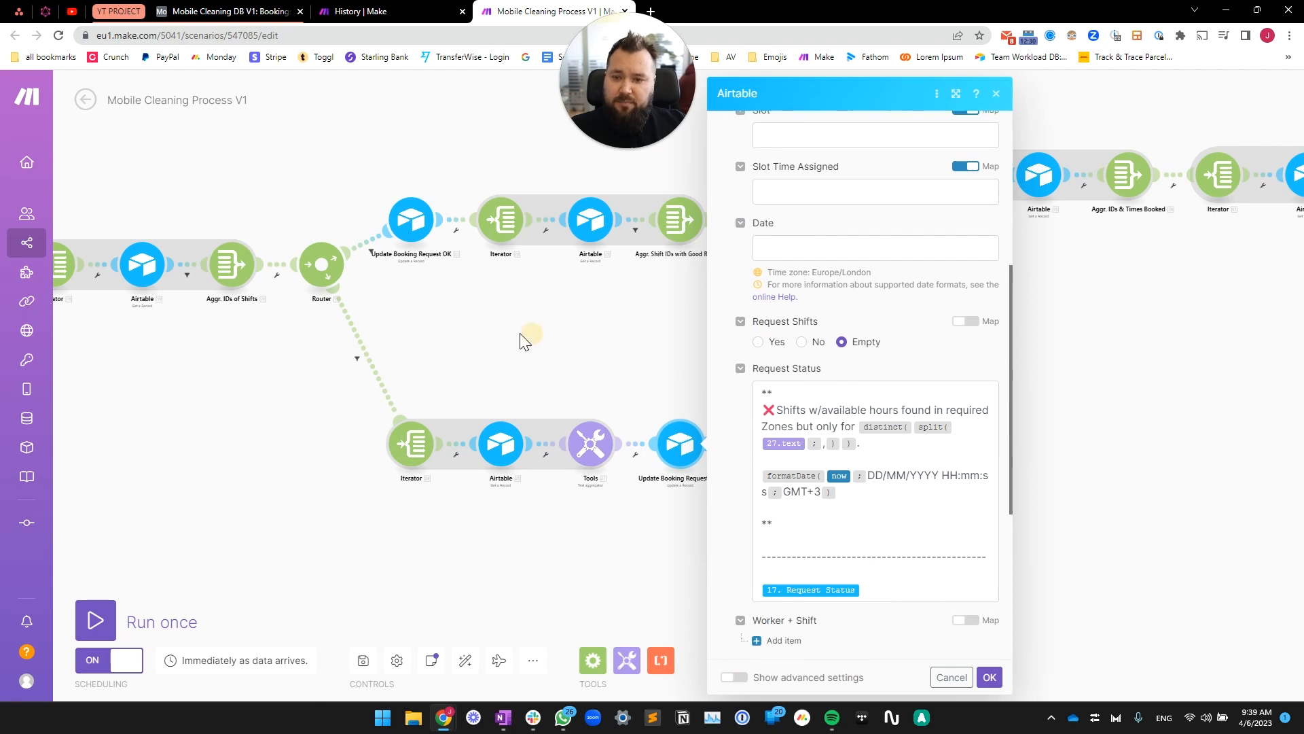
click(597, 385)
Examine the Request Status message with the requested slot in the third router's Update Booking Request OK module.
scroll(530, 243, down, 3)
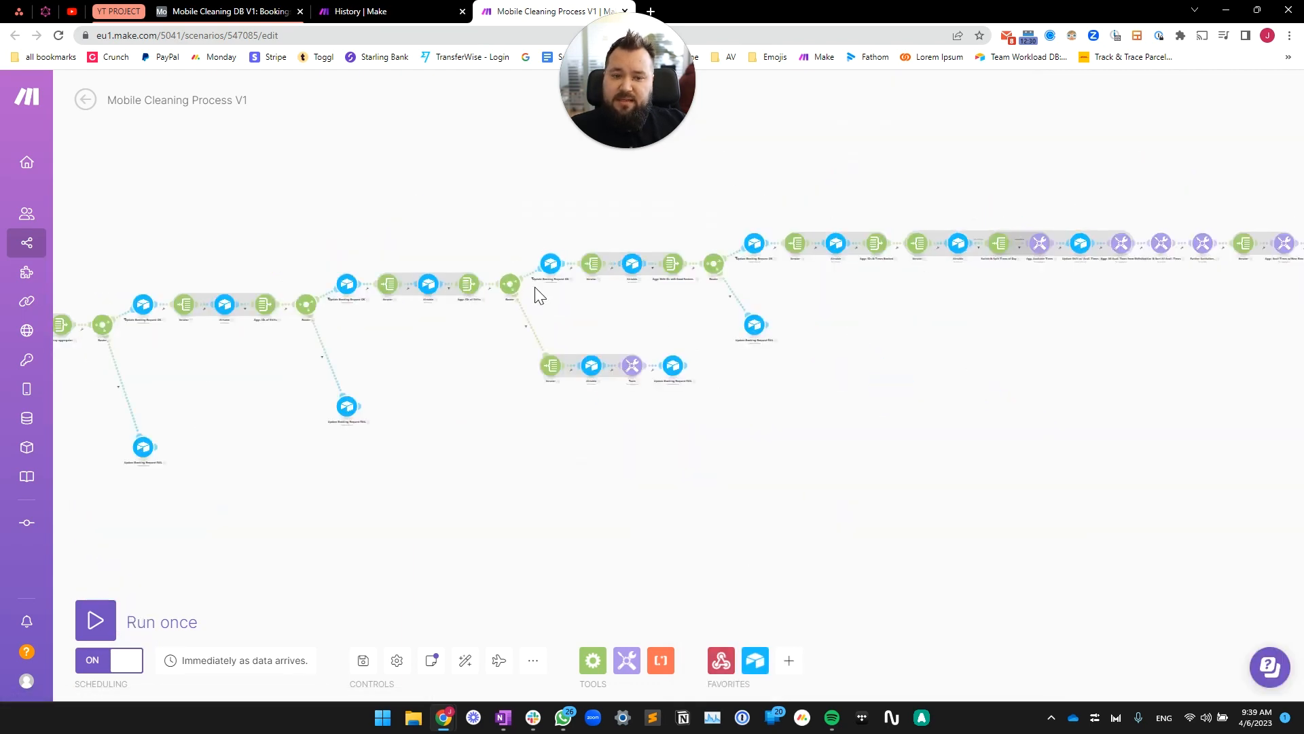
scroll(536, 290, up, 2)
click(555, 314)
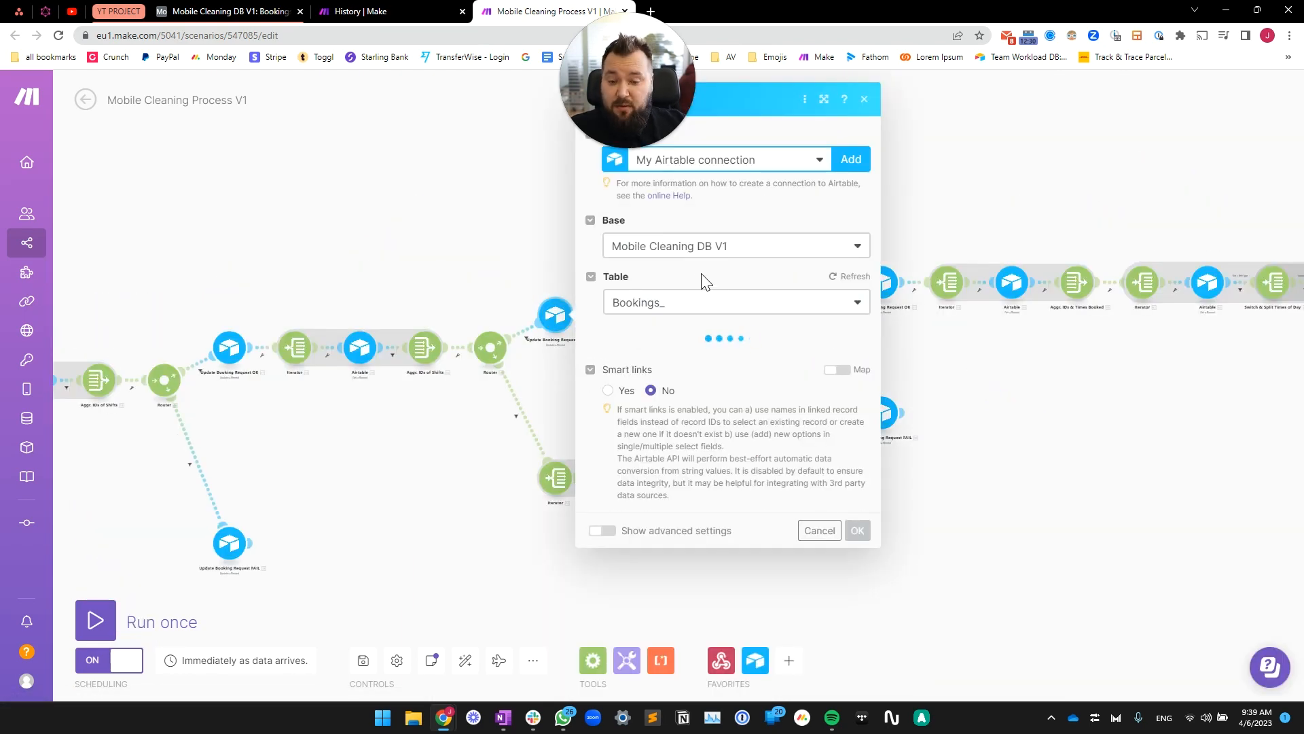
scroll(760, 355, down, 4)
scroll(756, 454, down, 1)
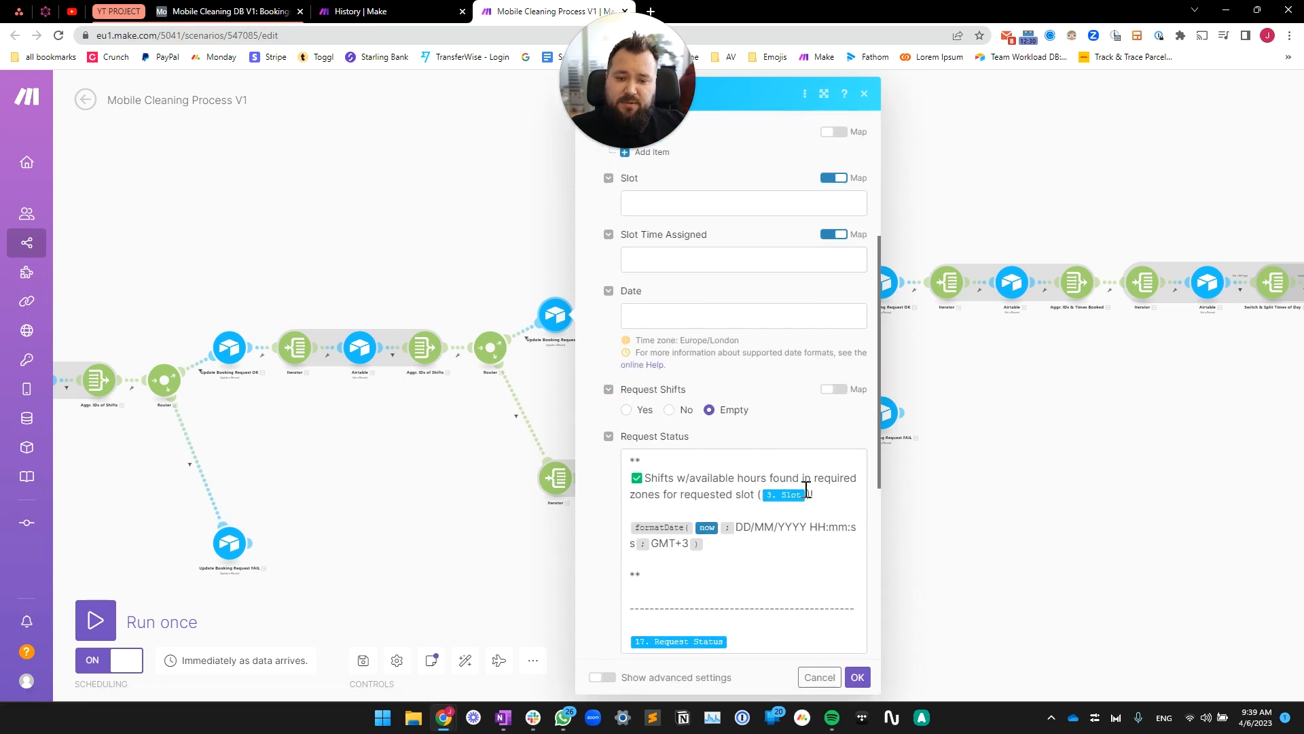
scroll(779, 594, down, 1)
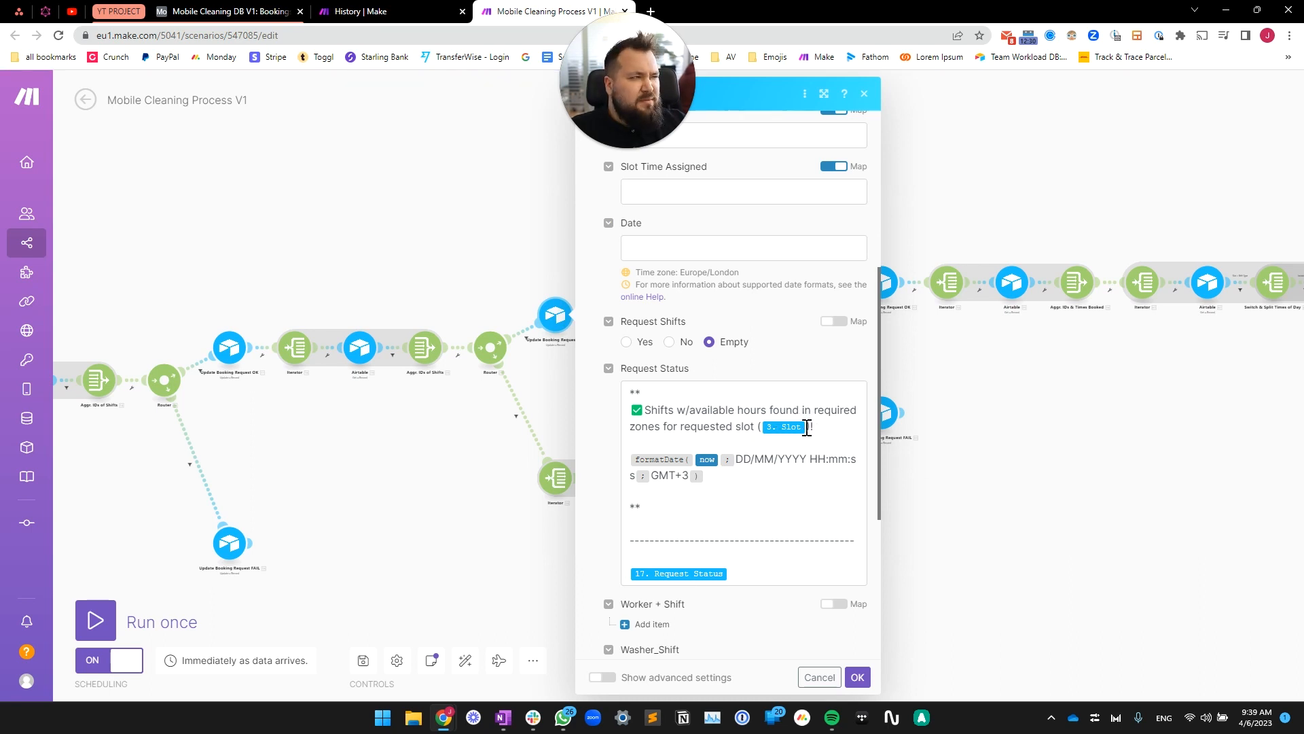
Switch to Airtable and read the booking's expanded Request Status log for the requested slot entry.
click(265, 11)
click(874, 194)
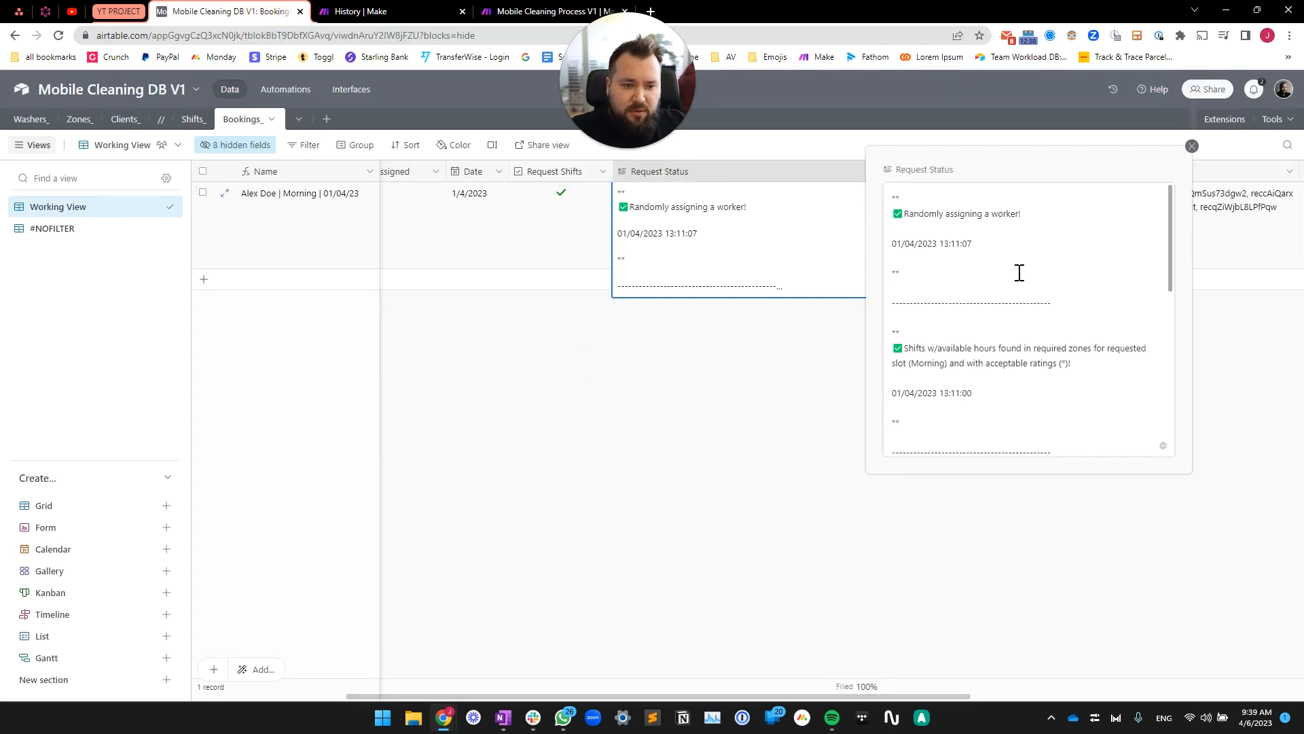
scroll(1019, 273, down, 2)
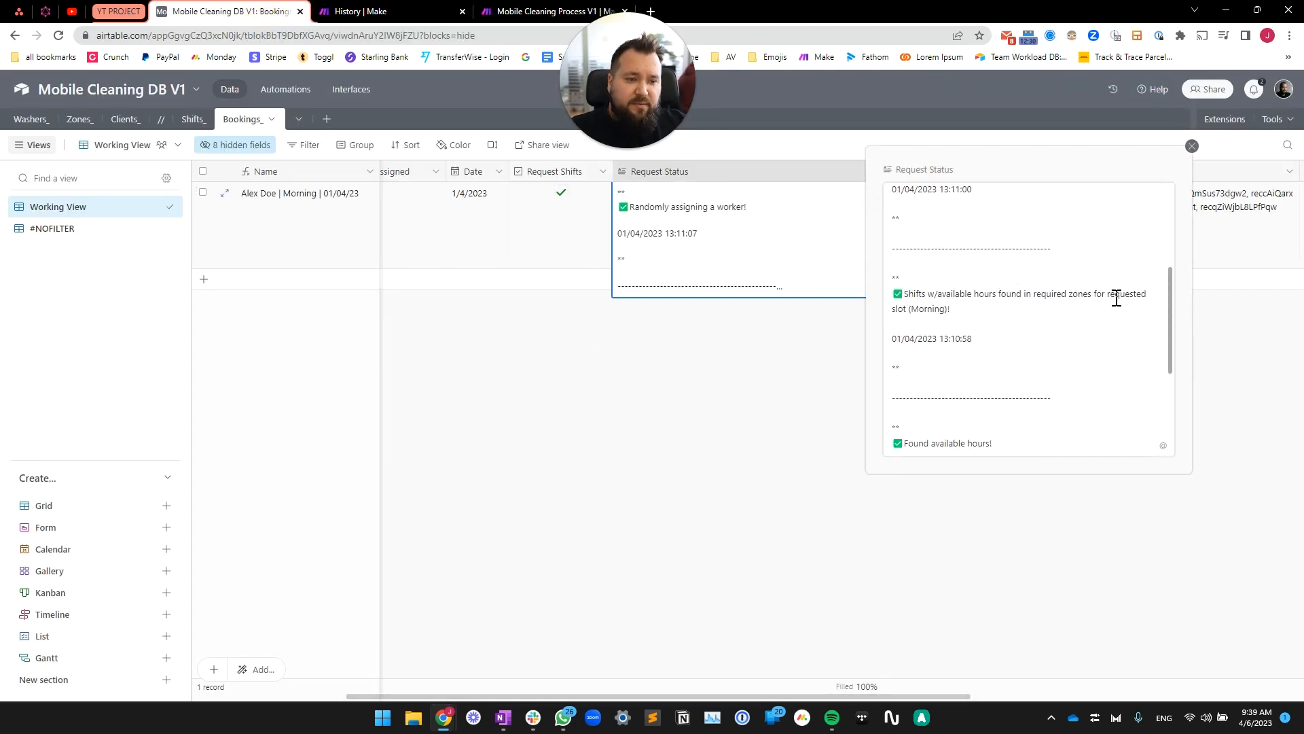
click(656, 422)
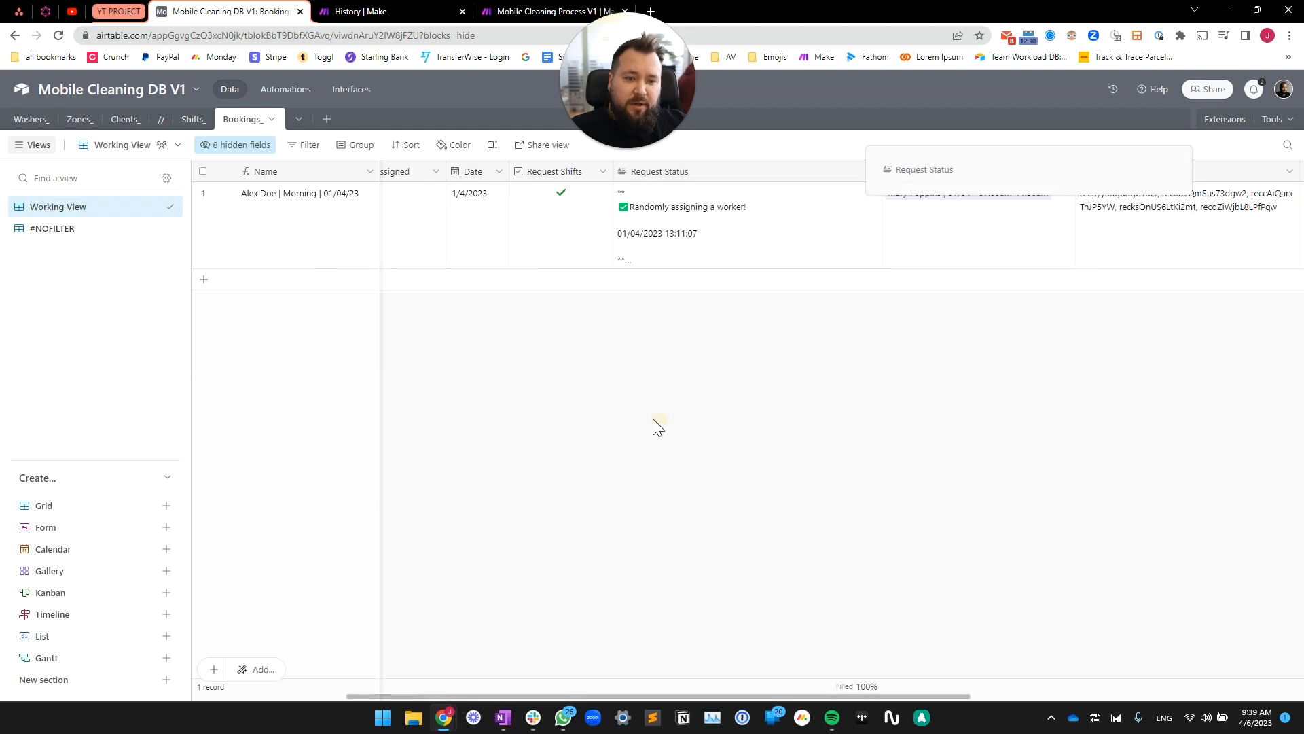
Return to the Make scenario, close the Update Booking Request OK settings, and check the Iterator that follows that module.
click(514, 7)
click(992, 467)
drag(704, 379, 553, 407)
scroll(503, 373, up, 5)
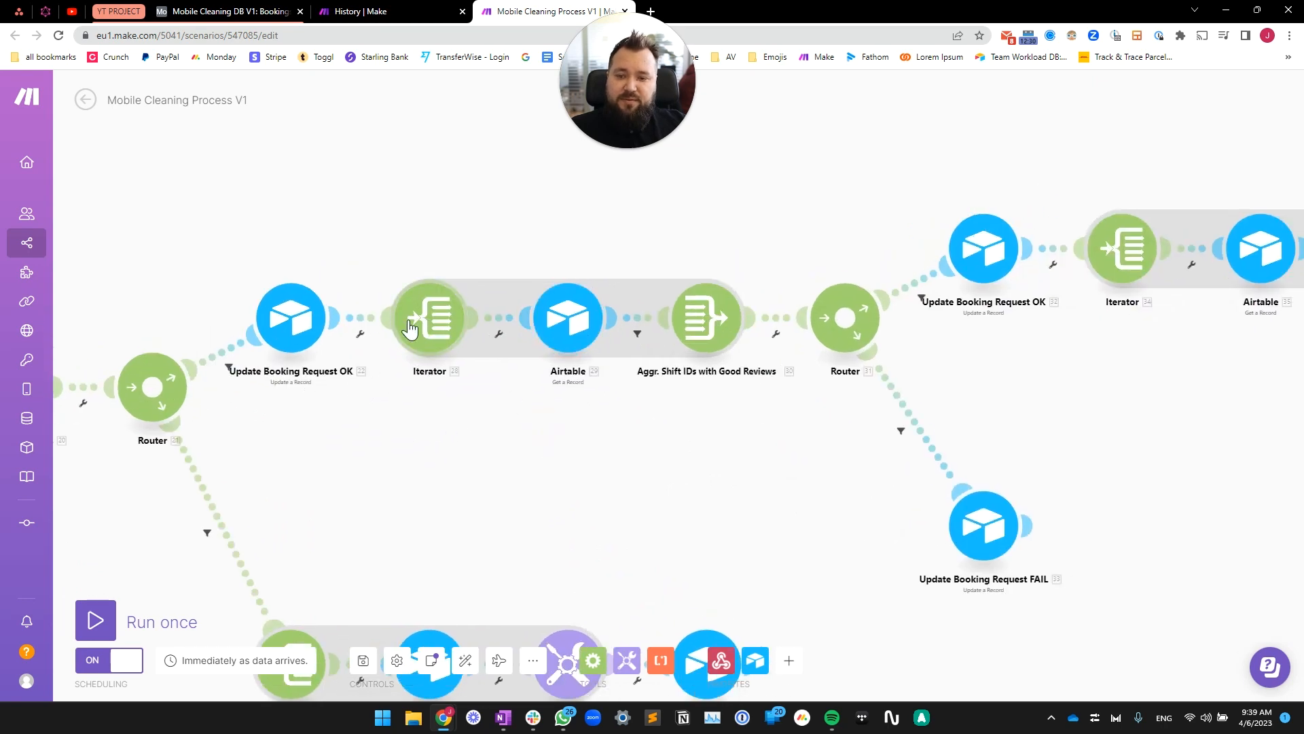
click(416, 326)
click(335, 203)
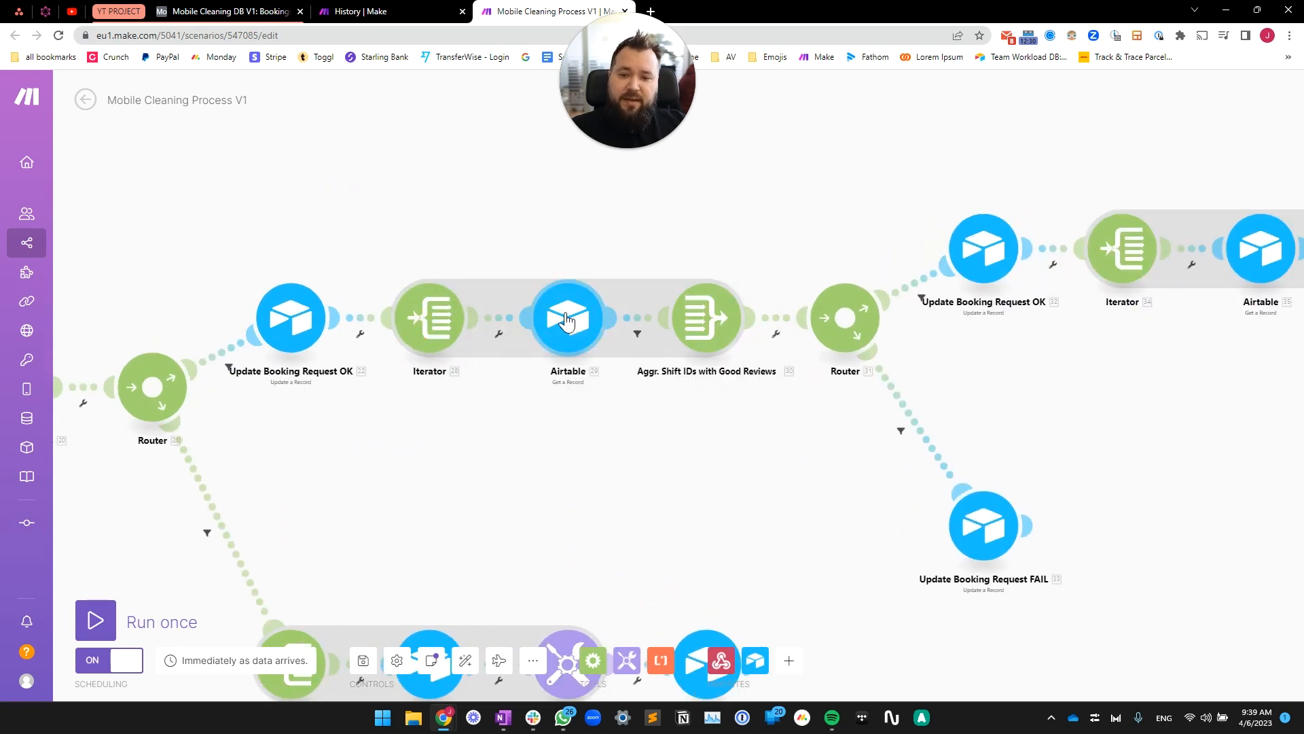
Examine the Review filter condition between the Airtable record module and the Aggr. Shift IDs with Good Reviews aggregator.
drag(664, 469, 607, 464)
click(580, 327)
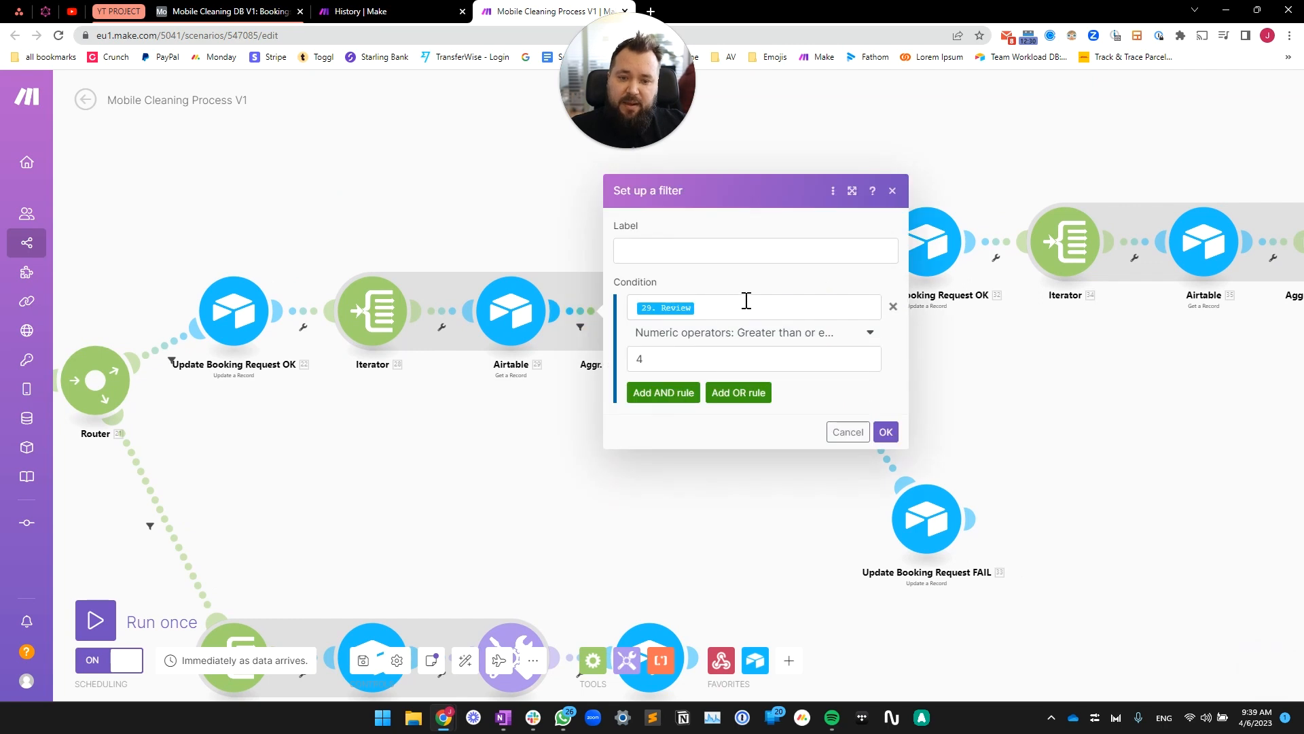
click(541, 515)
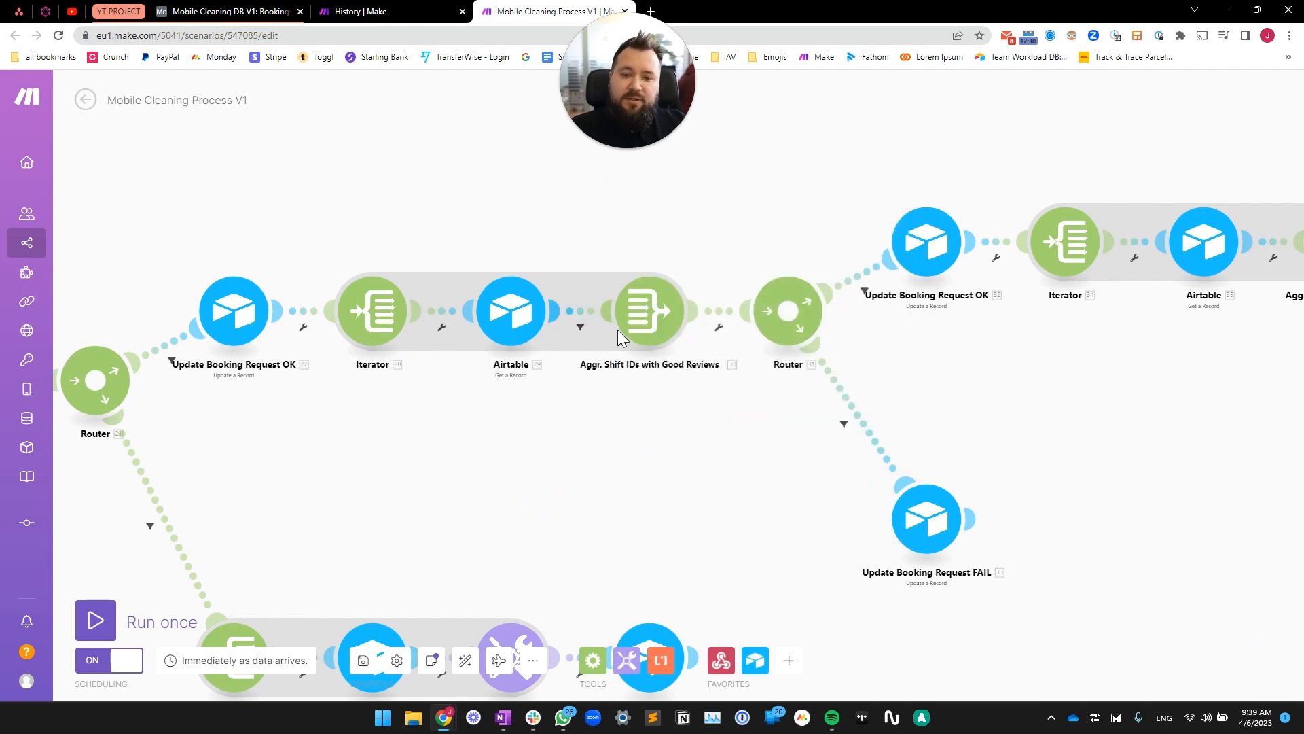
click(581, 314)
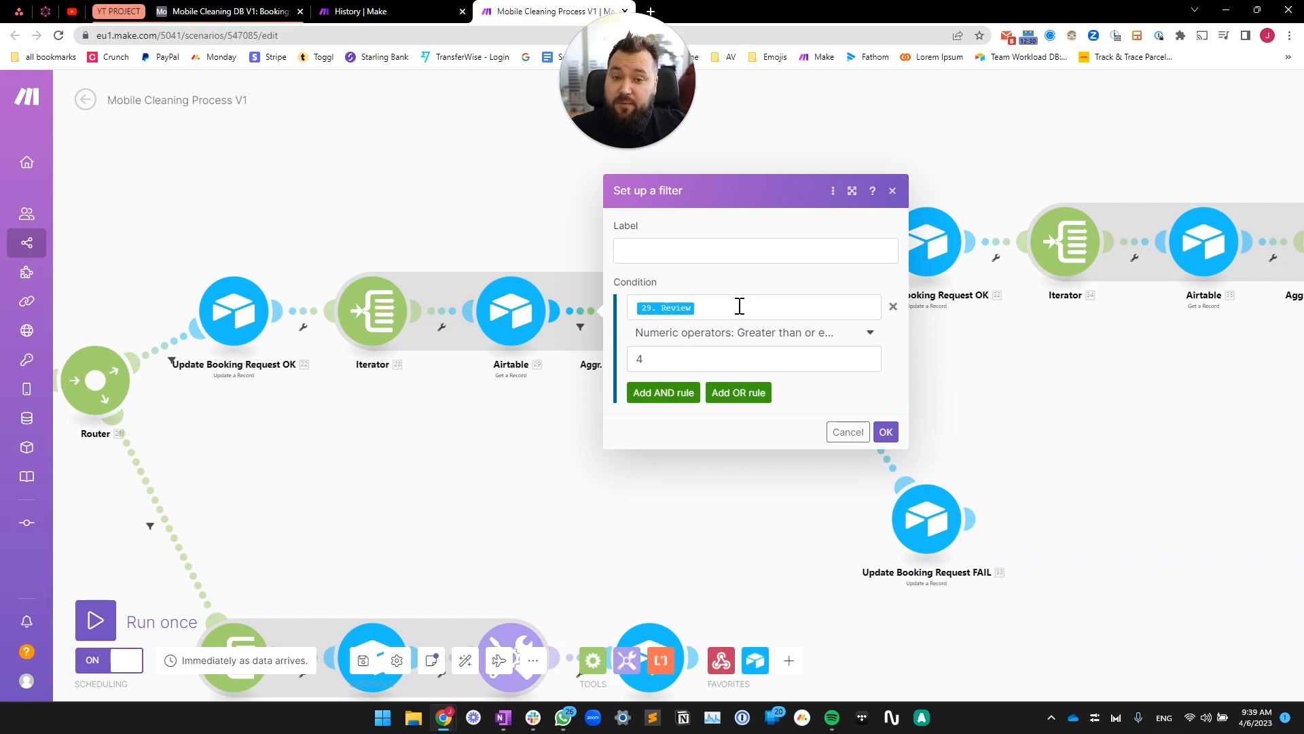
click(553, 455)
Examine the source module and aggregated fields of Aggr. Shift IDs with Good Reviews, and close its settings.
drag(650, 415, 585, 408)
click(577, 300)
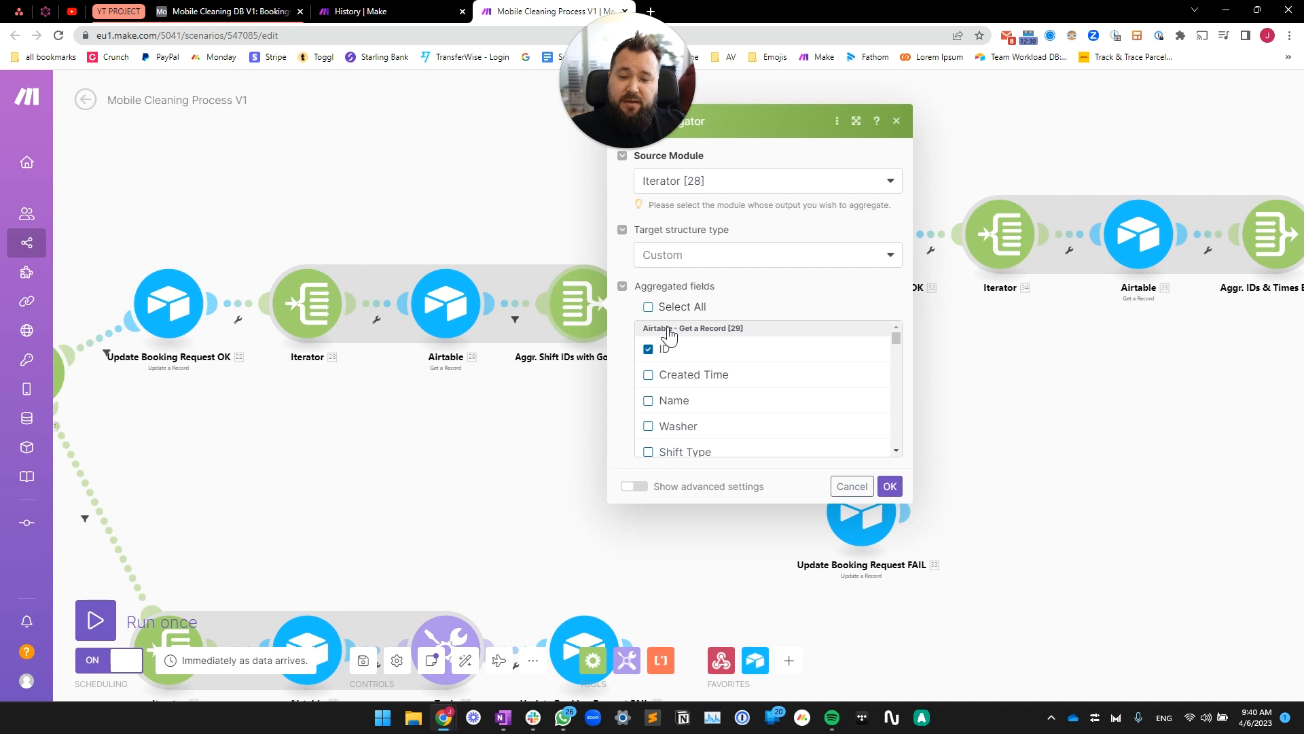
click(500, 433)
Survey the fourth router's OK and FAIL branches and the chain of modules leading to the end of the scenario.
drag(656, 445, 448, 446)
scroll(665, 402, down, 2)
drag(770, 408, 718, 418)
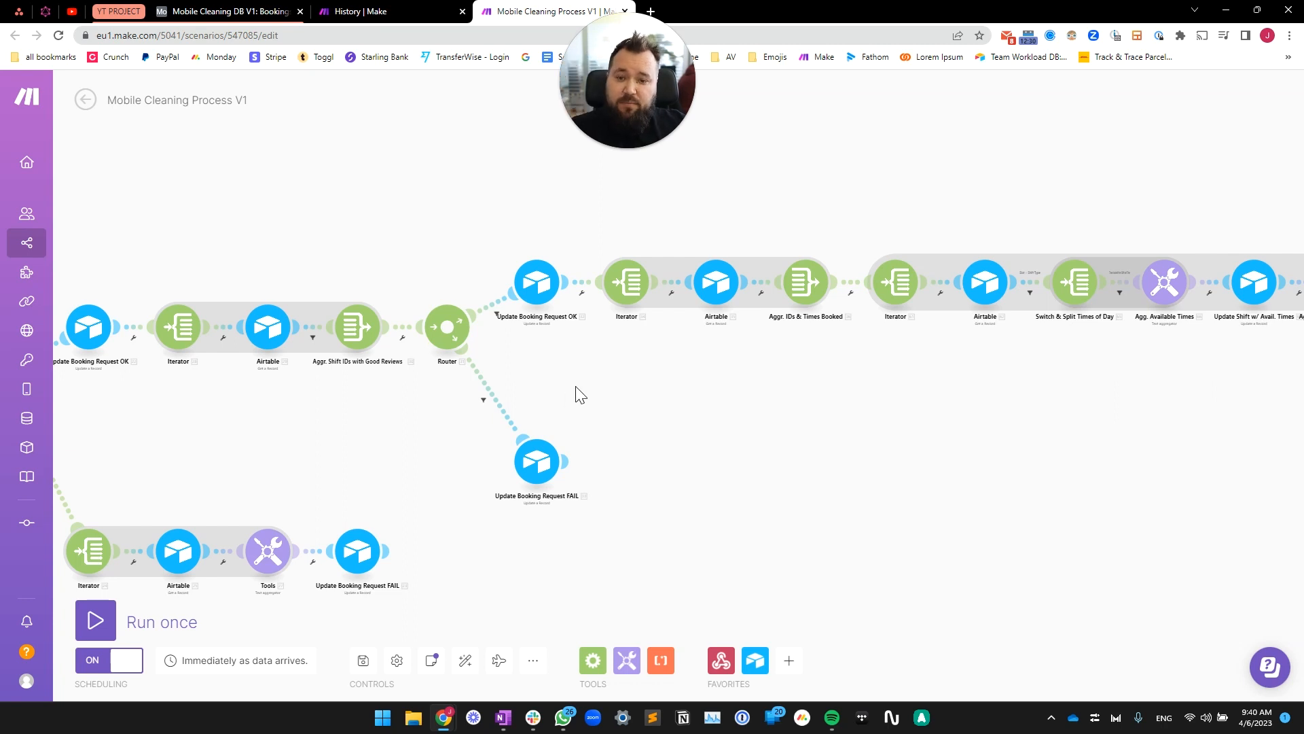
drag(572, 367, 554, 388)
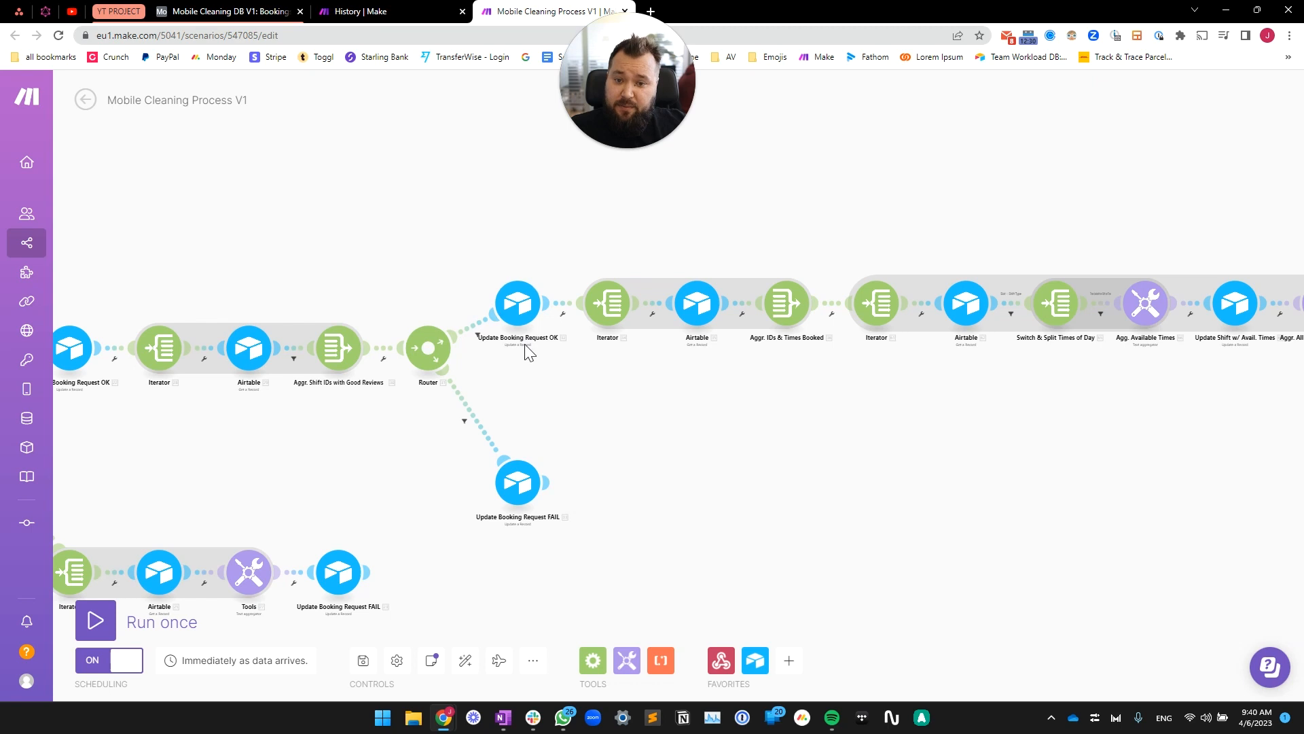
drag(527, 389, 508, 398)
drag(698, 405, 602, 434)
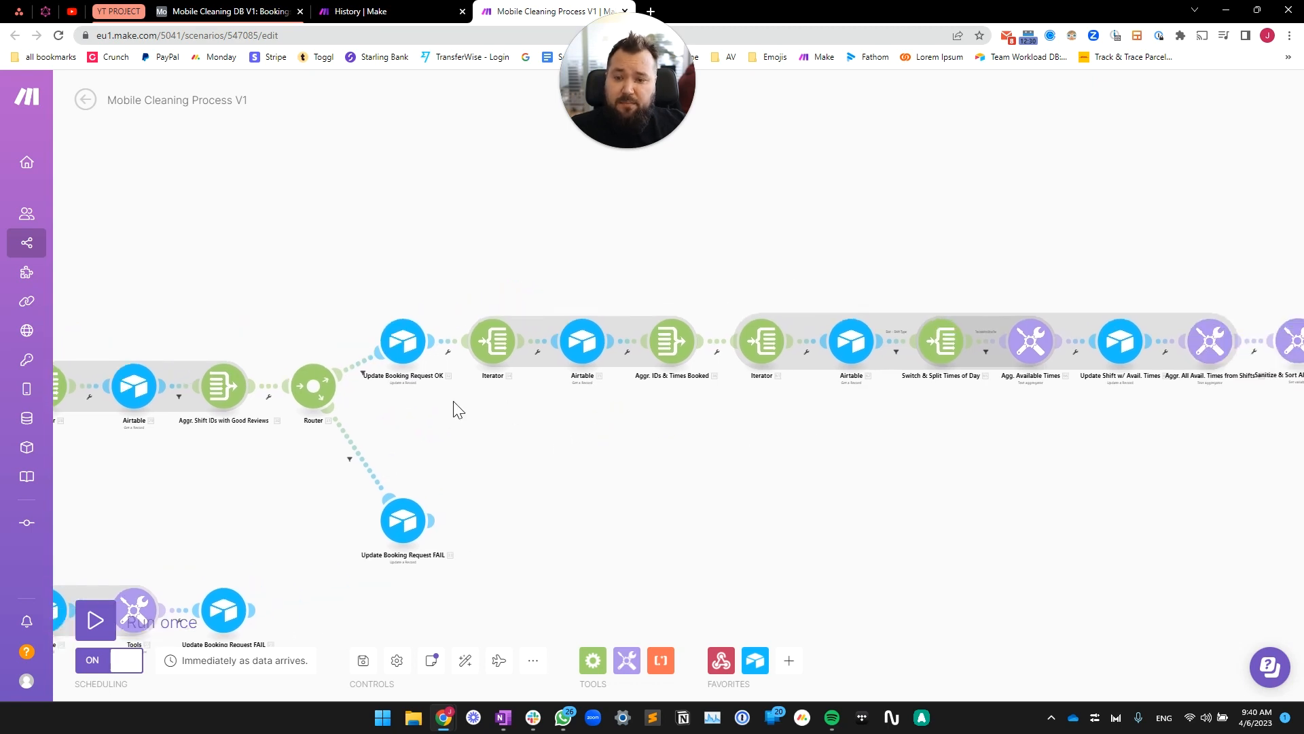
scroll(698, 253, down, 5)
scroll(792, 373, down, 3)
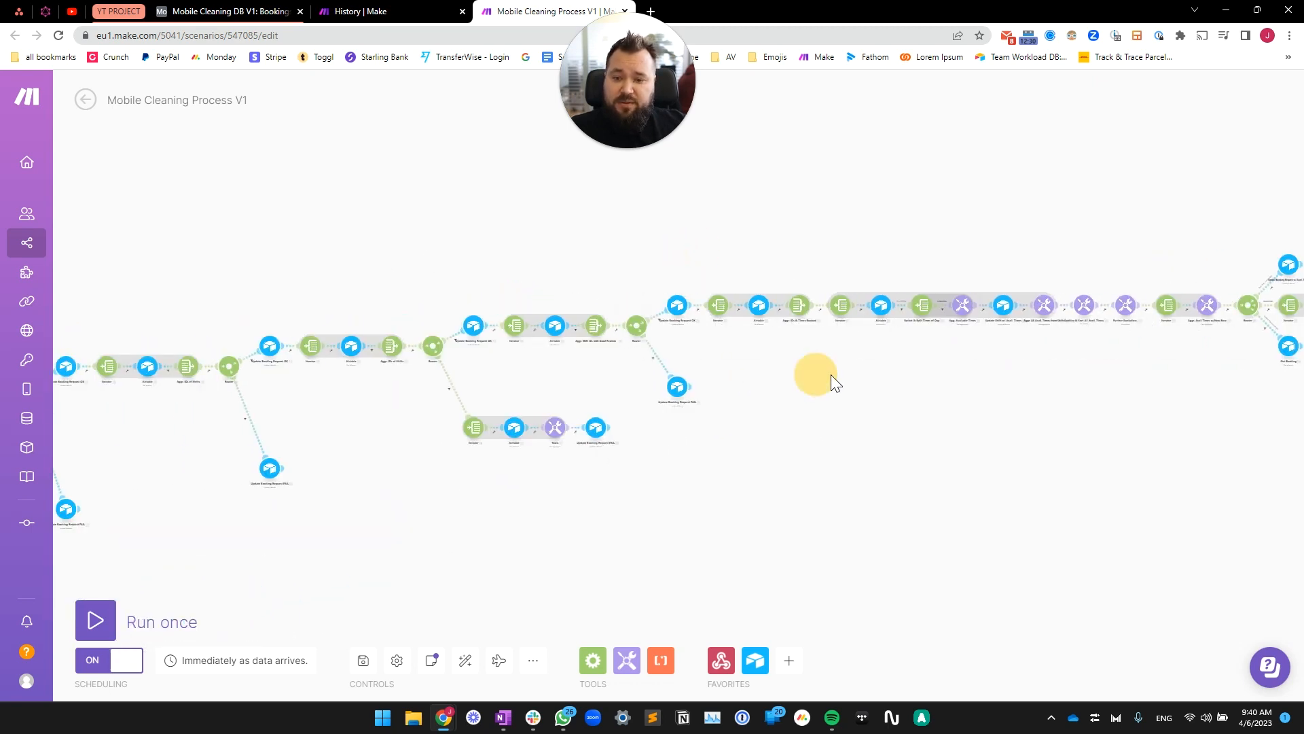
drag(1042, 447, 548, 435)
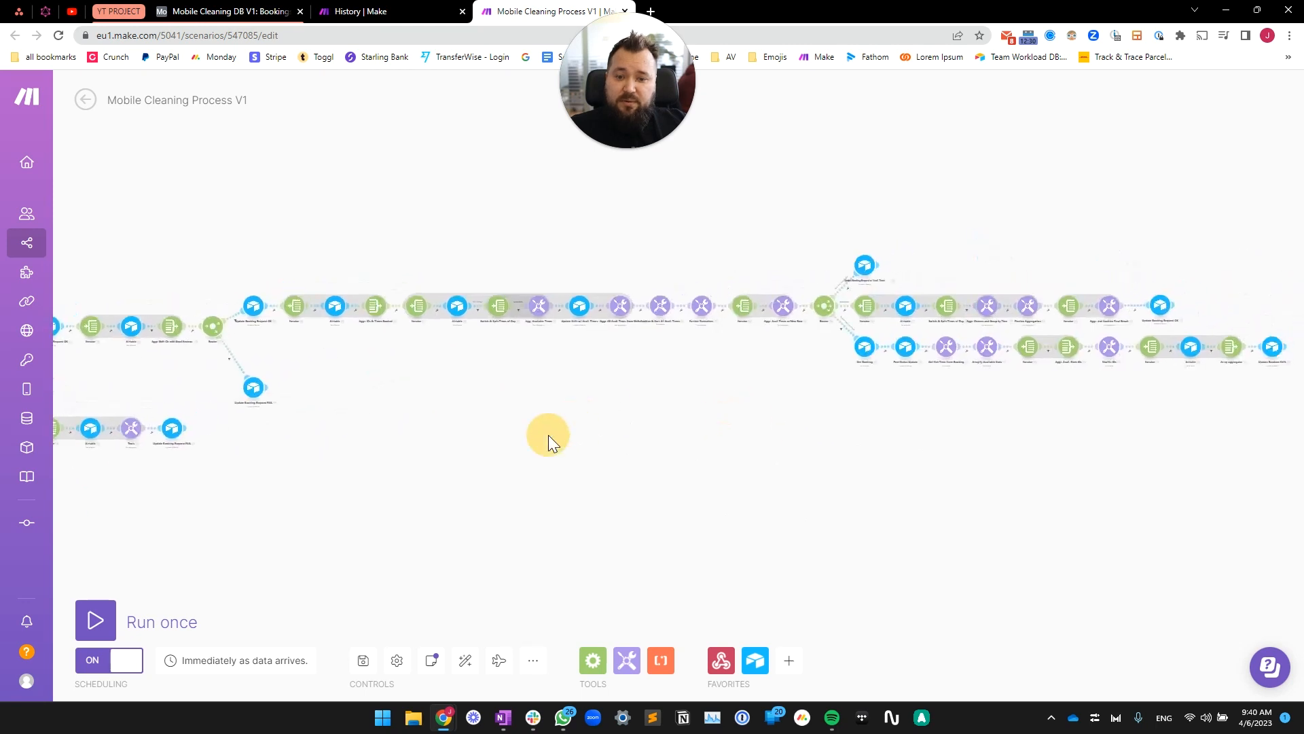
drag(701, 425, 748, 455)
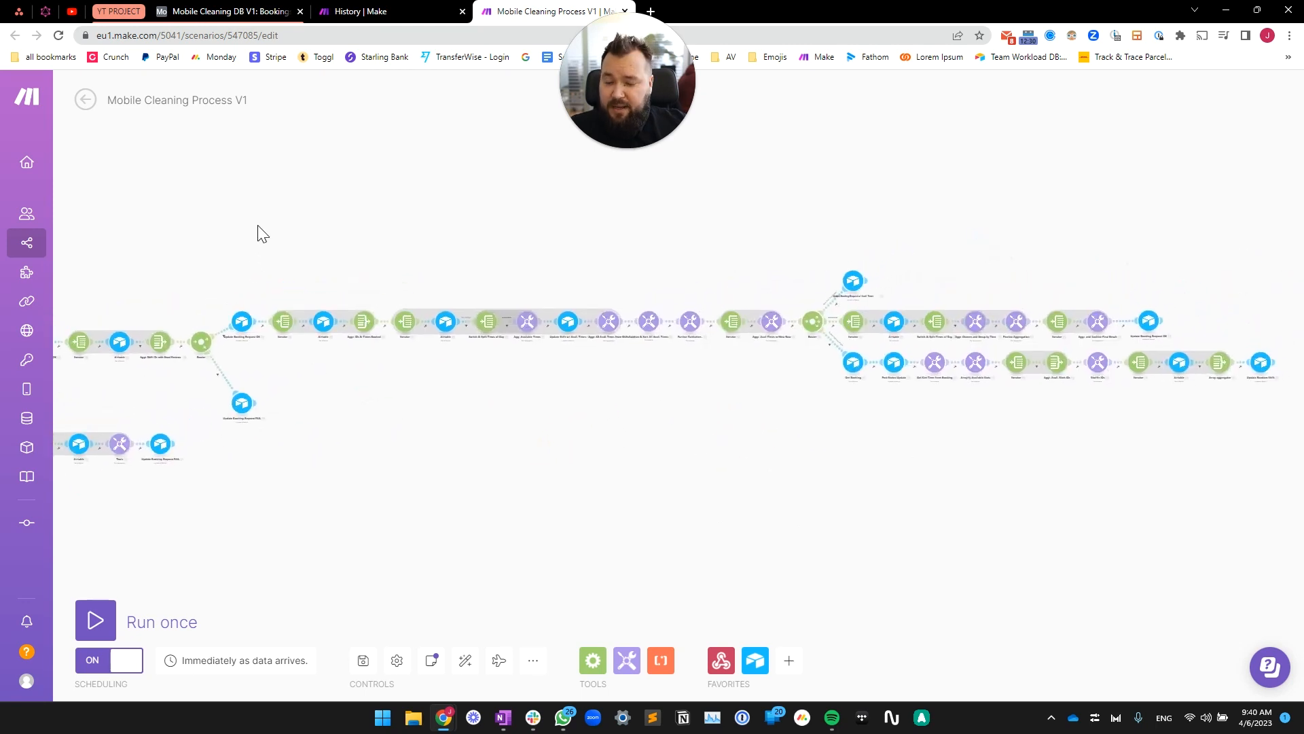
Switch to Airtable and review the booking's Available Slots, Internal Available Slots and Worker + Shift fields.
click(225, 14)
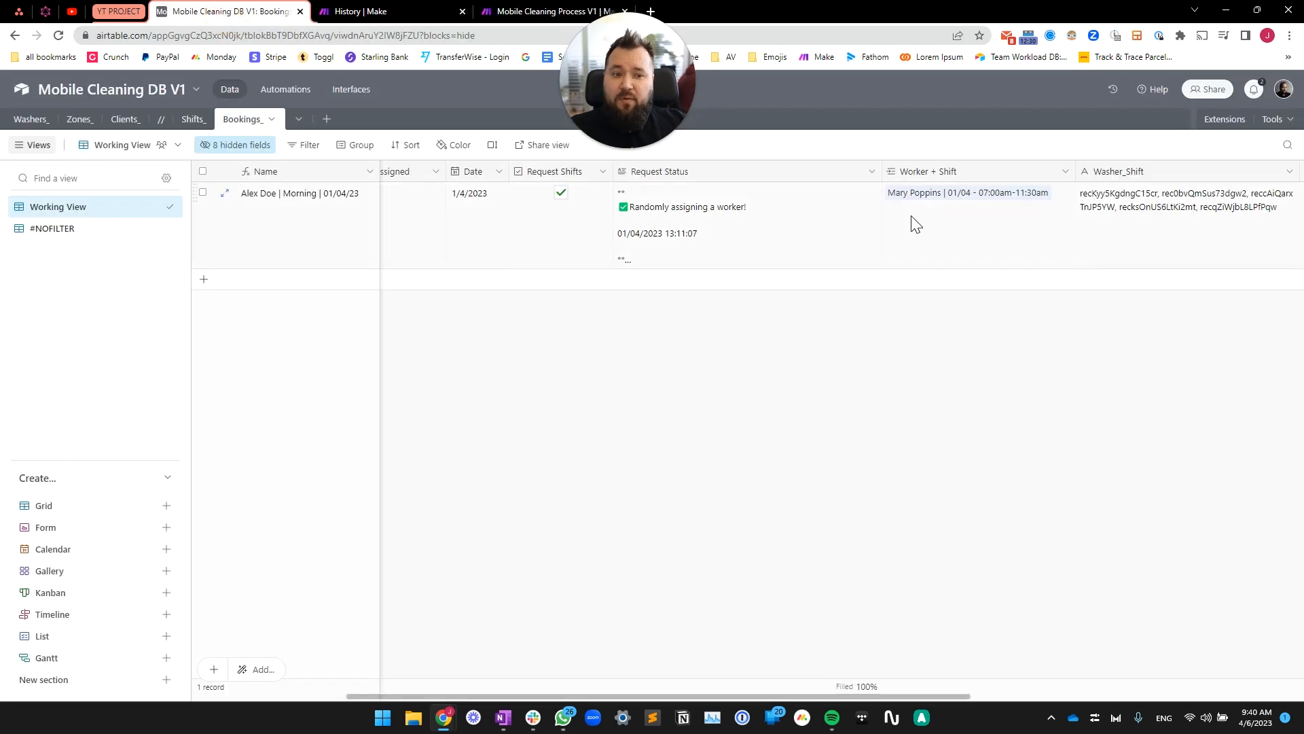
scroll(829, 242, right, 5)
click(828, 230)
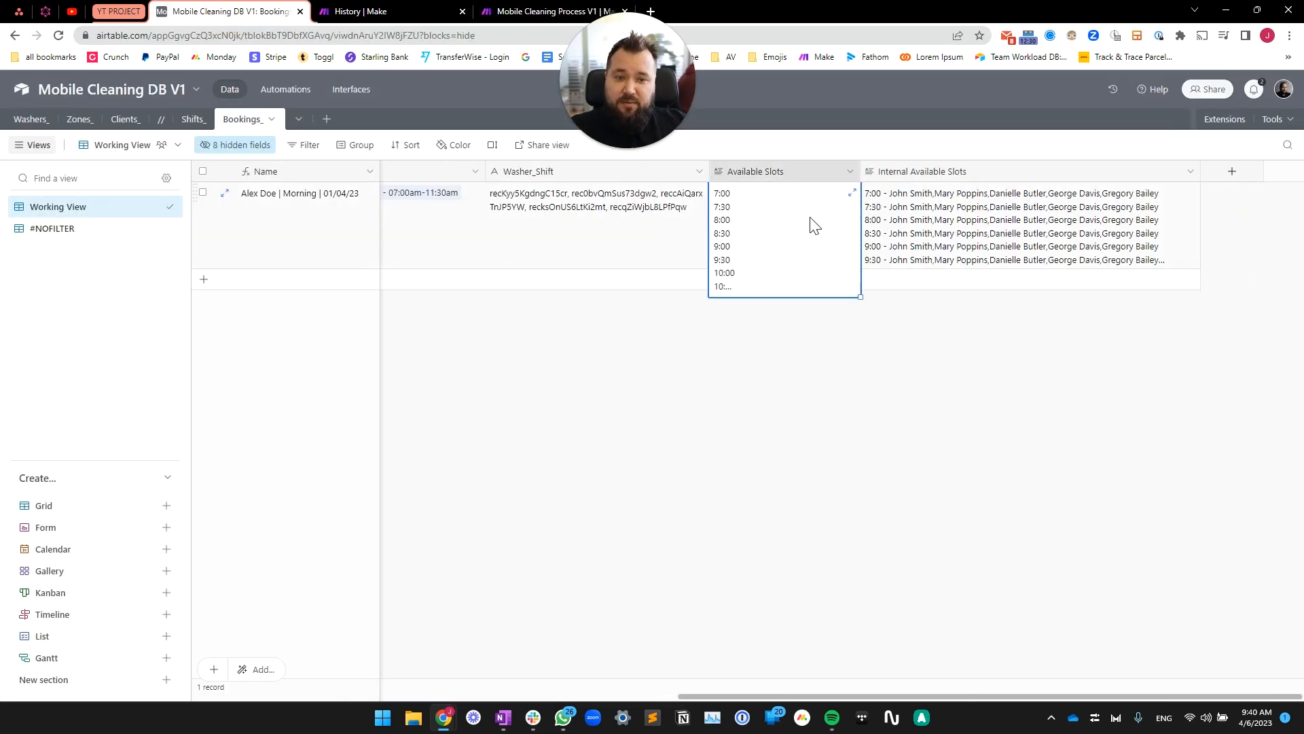
click(1068, 234)
click(605, 451)
scroll(605, 451, left, 5)
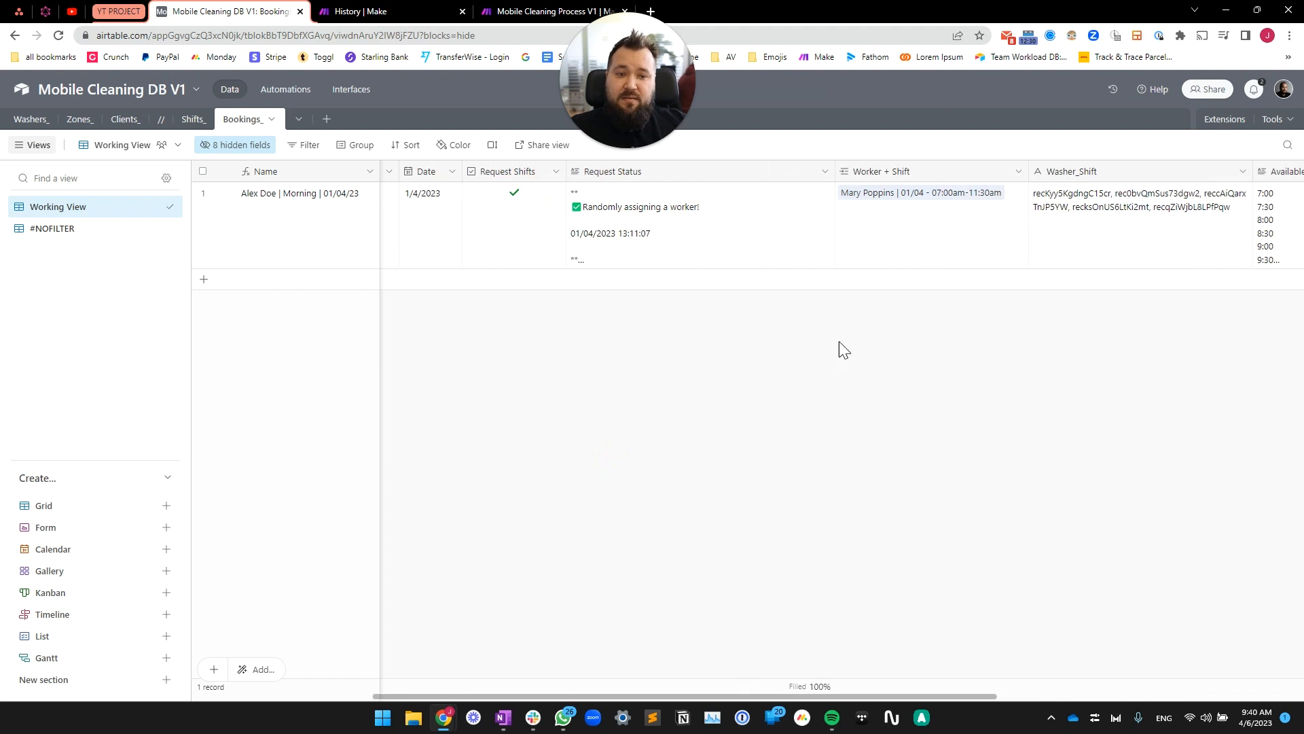
click(897, 243)
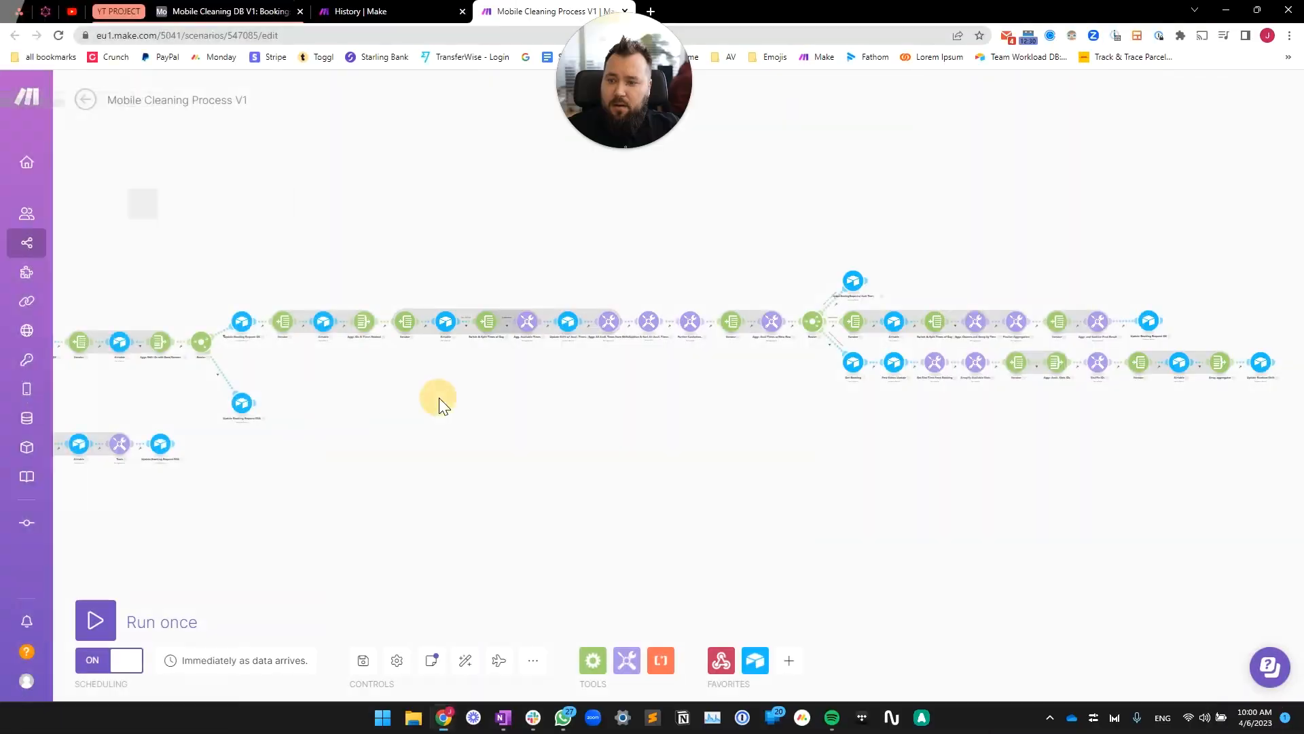
Mark a freehand outline on a screen capture around the modules from the OK branch to the next router, and discard the capture.
drag(367, 396, 369, 417)
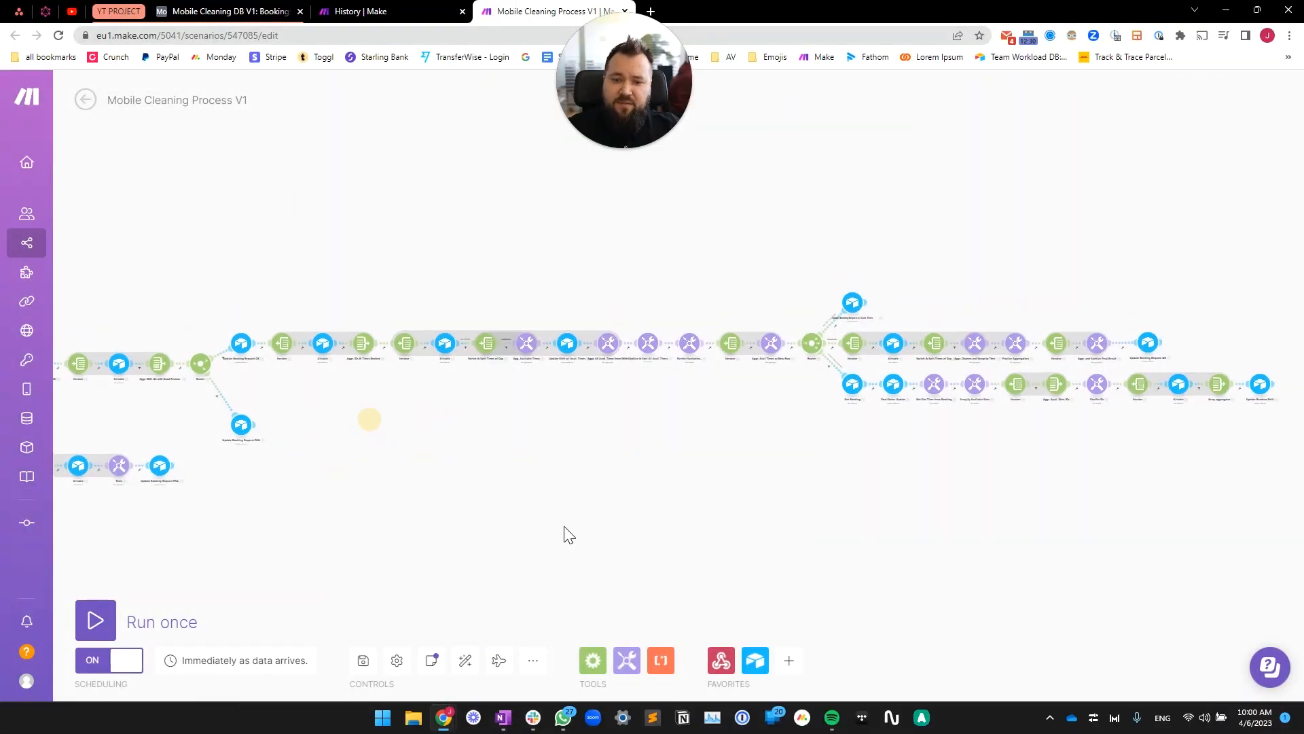
drag(371, 550, 330, 572)
drag(307, 490, 311, 494)
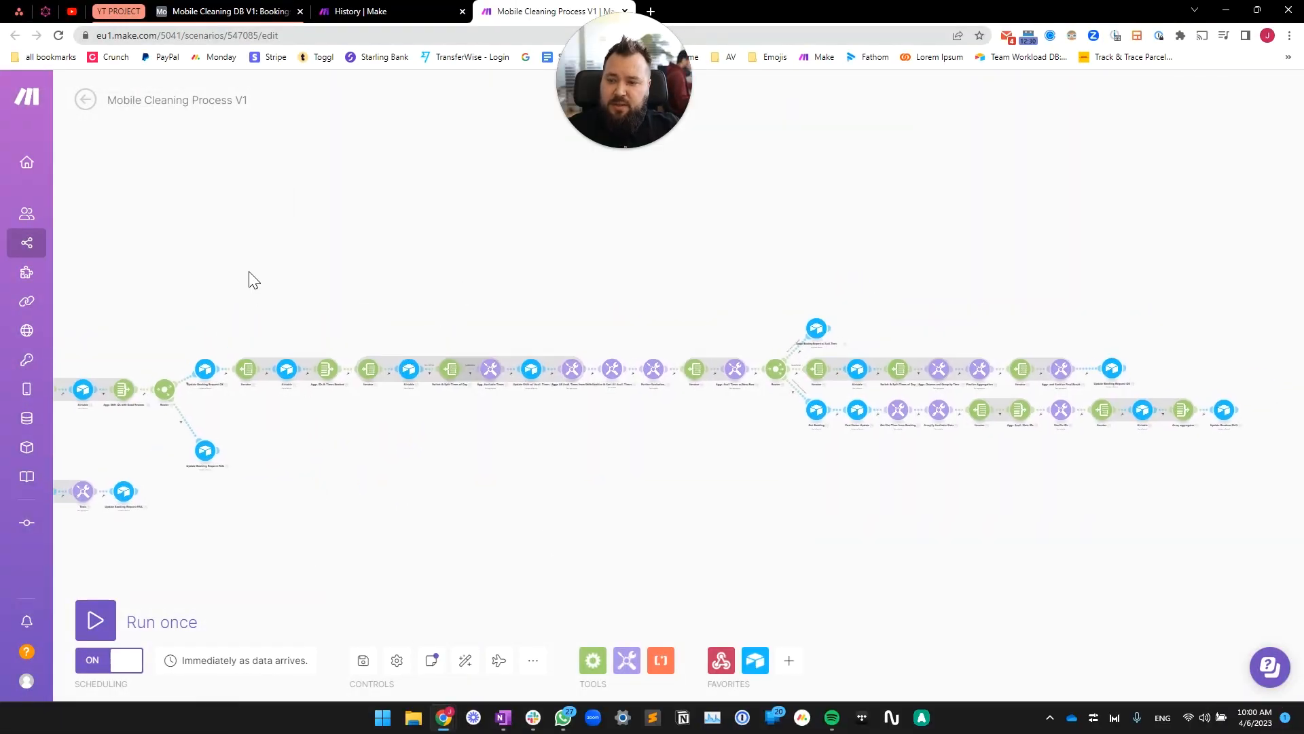
key(Print)
drag(209, 227, 1001, 526)
mouse_move(236, 294)
mouse_down()
mouse_move(226, 340)
mouse_move(263, 425)
mouse_move(709, 403)
mouse_up()
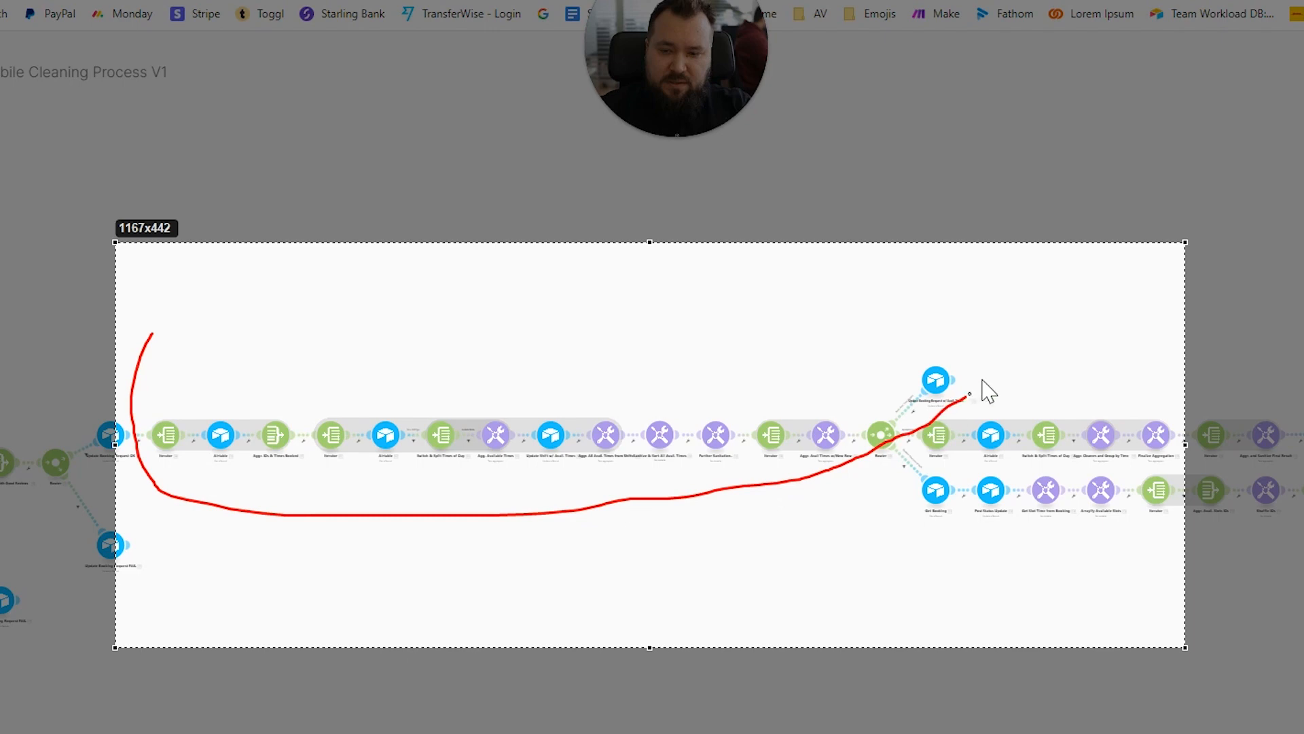
drag(983, 380, 175, 330)
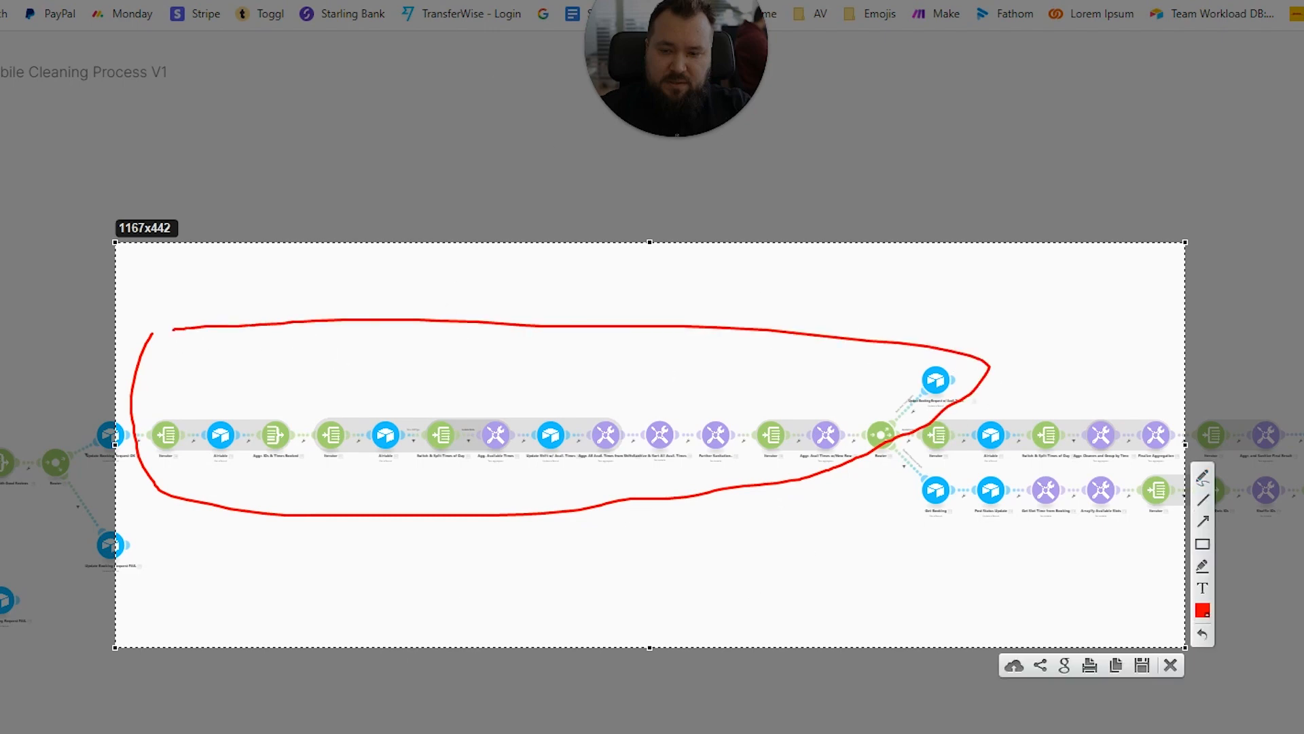
key(Escape)
Switch to Airtable and examine the booking's Available Slots field.
key(ctrl+Tab)
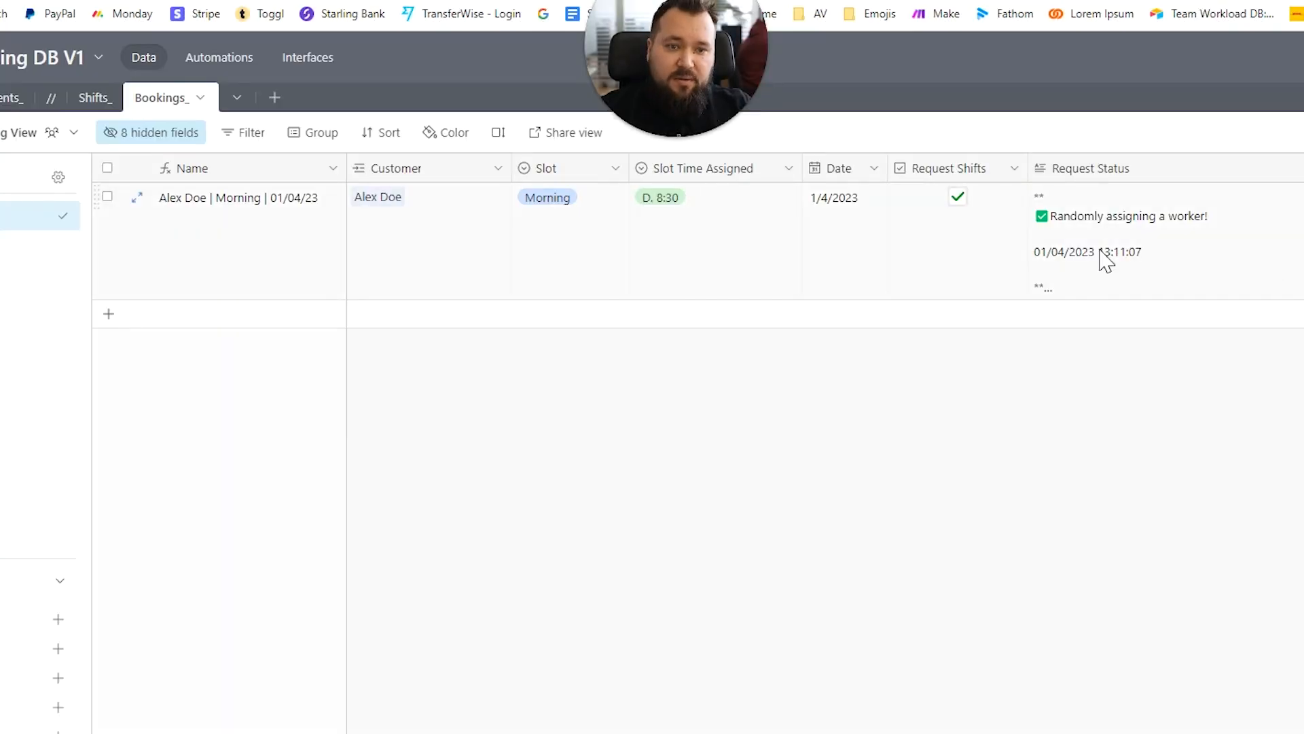
scroll(1085, 258, right, 10)
click(911, 254)
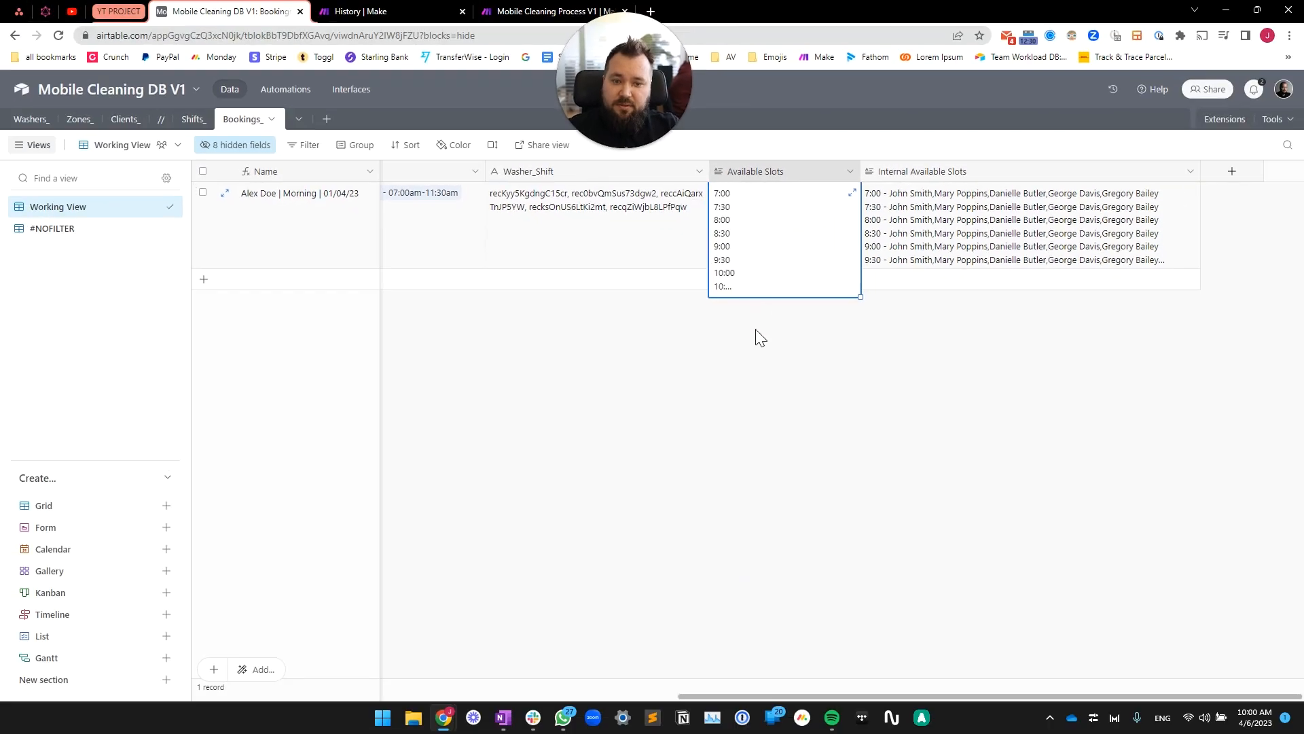
Return to the Make scenario and check the array mapped in the Iterator after Update Booking Request OK, closing its settings.
click(557, 12)
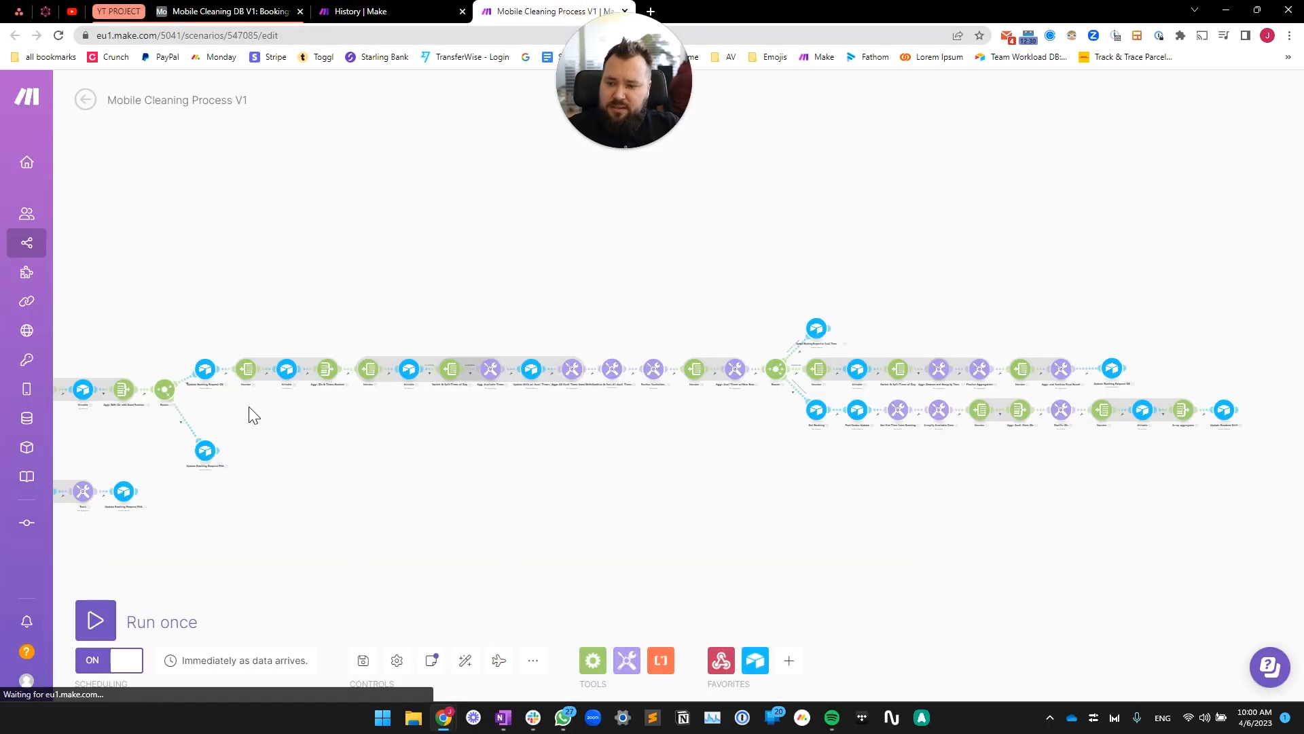
scroll(197, 393, up, 5)
click(352, 329)
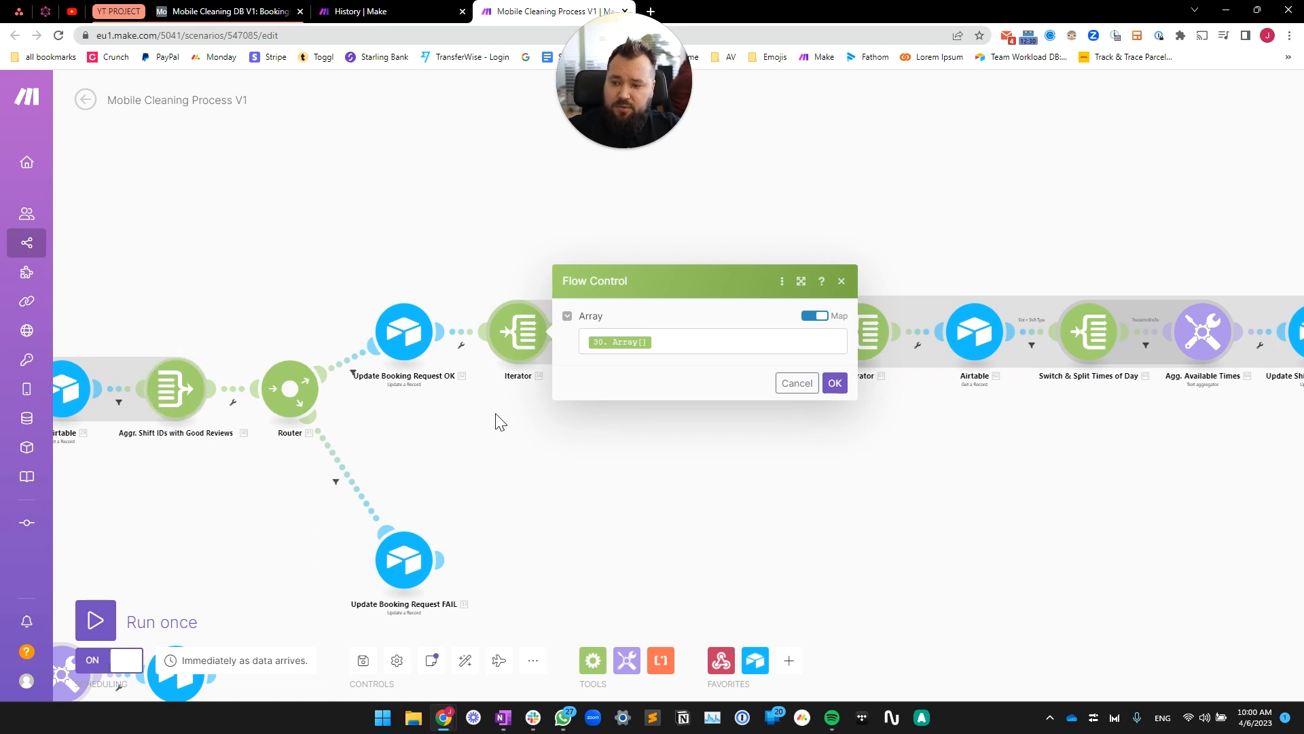
click(583, 451)
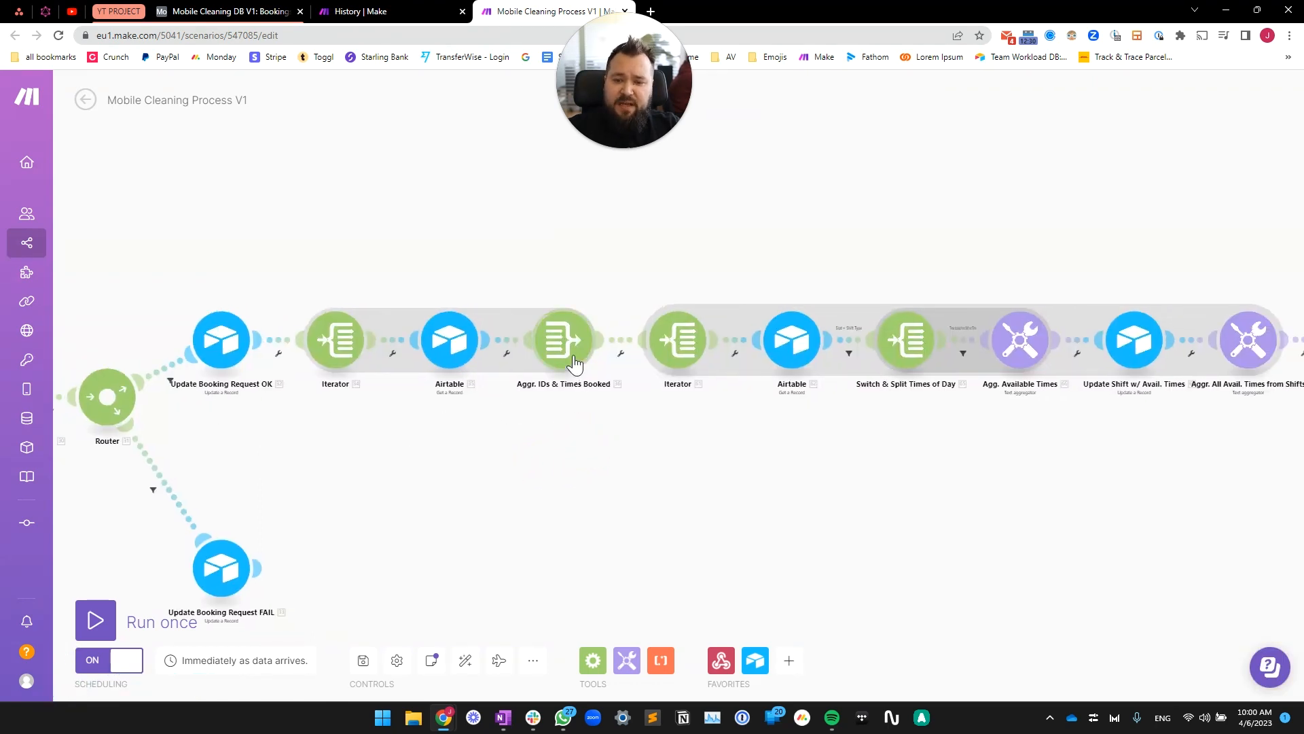
Examine the aggregated fields of Aggr. IDs & Times Booked and the array mapped in the Iterator that follows it.
click(575, 339)
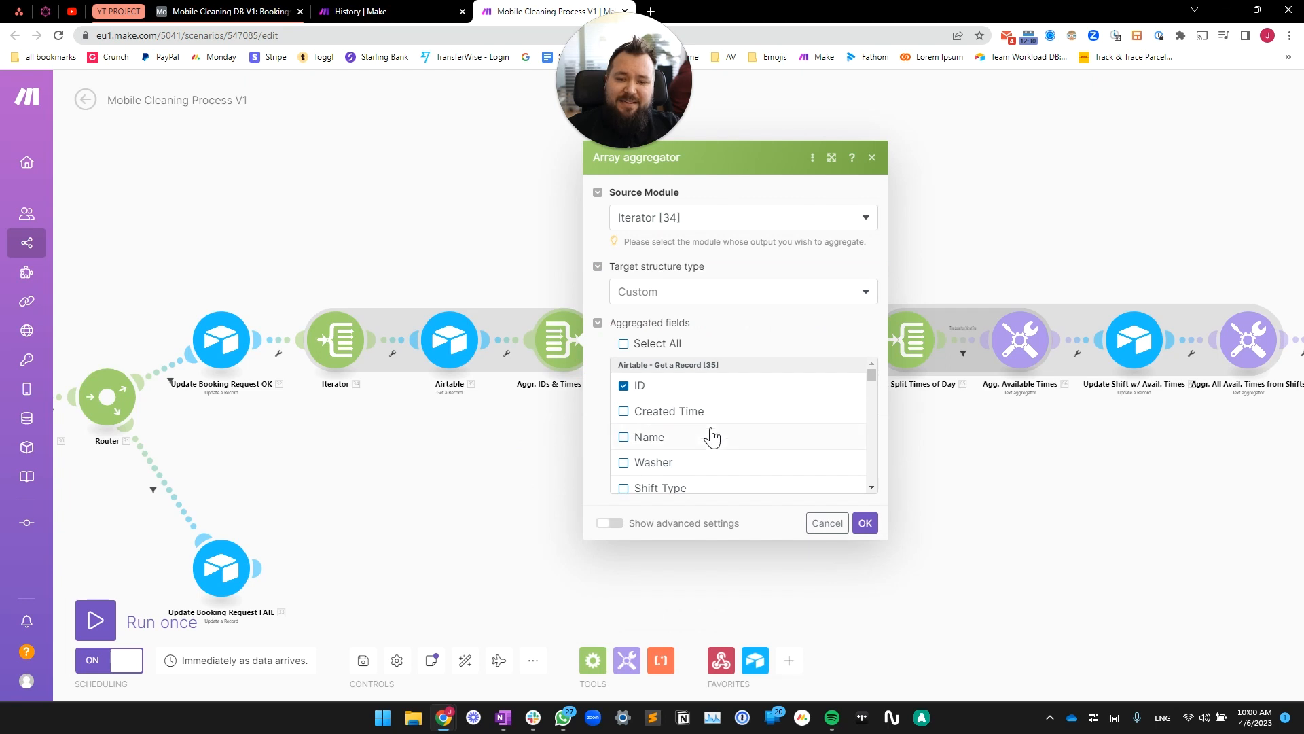
scroll(713, 431, down, 3)
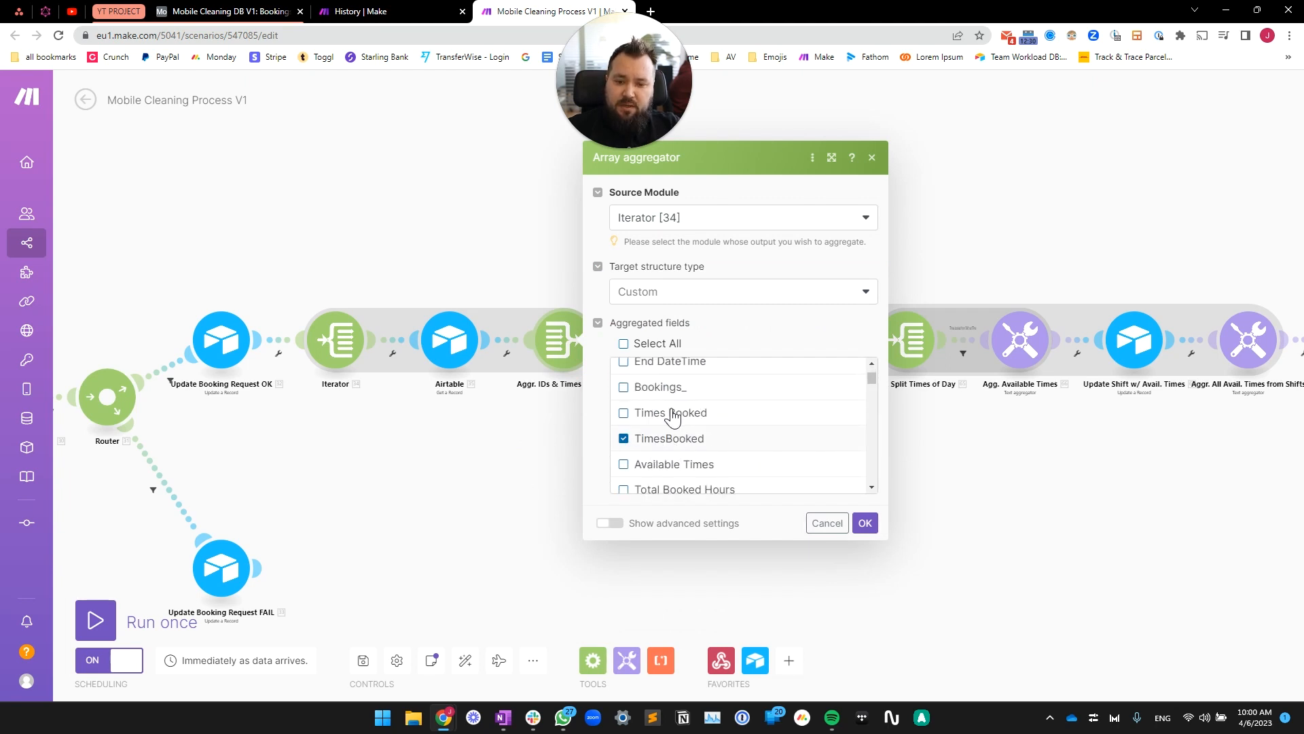
click(498, 481)
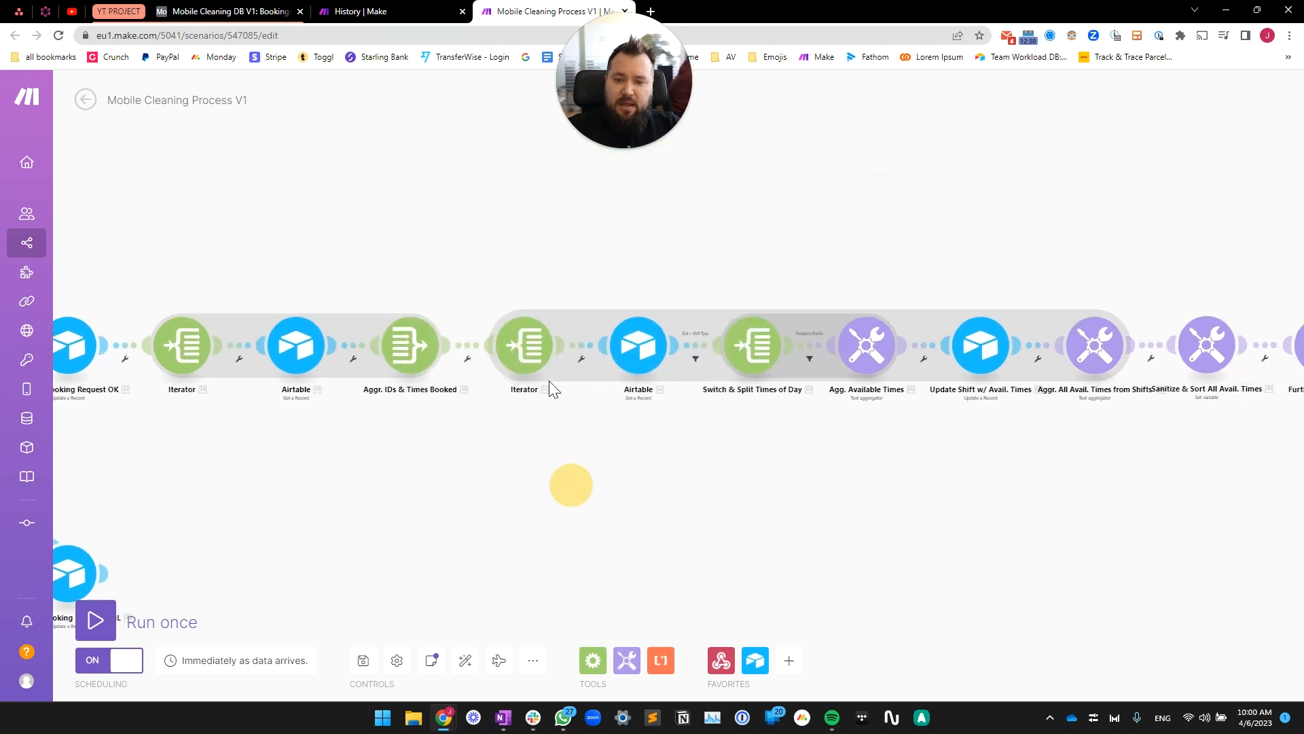
click(525, 344)
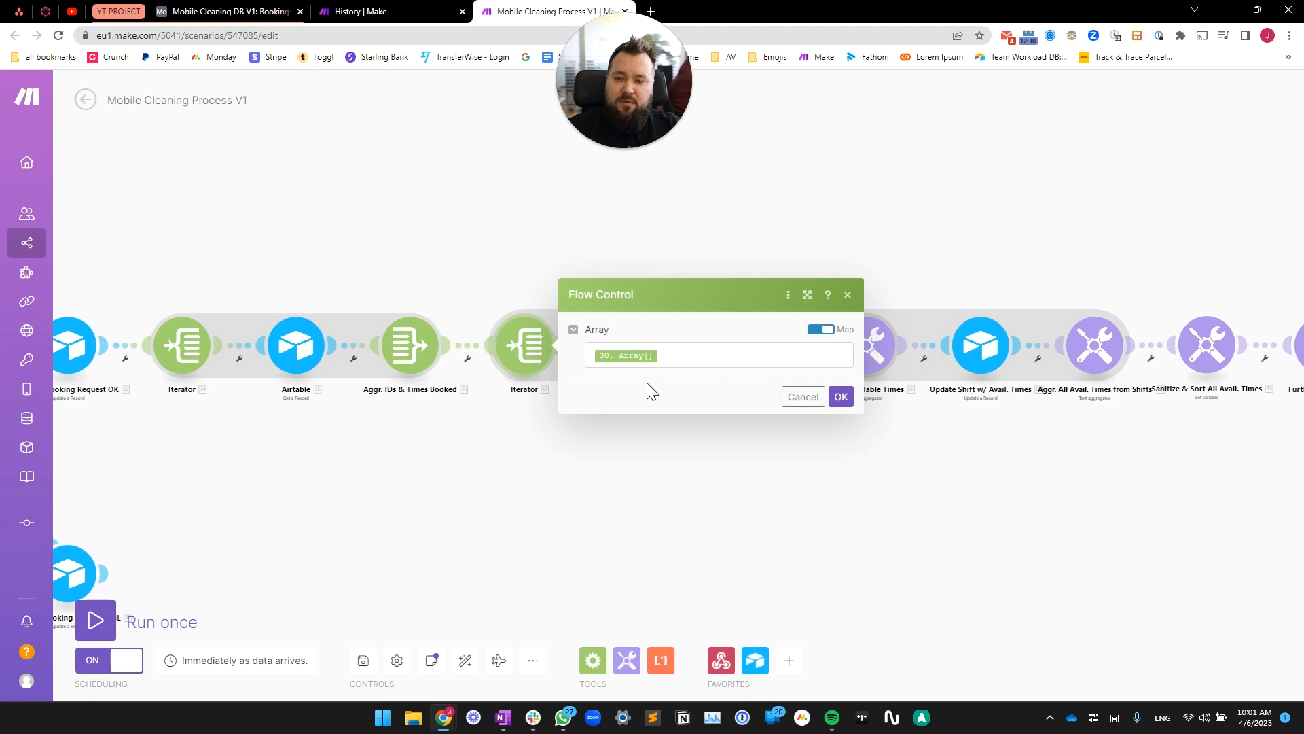
click(659, 502)
Examine the Slot = Shift Type filter, trace its values to the modules earlier in the scenario, and close it.
drag(820, 483, 737, 501)
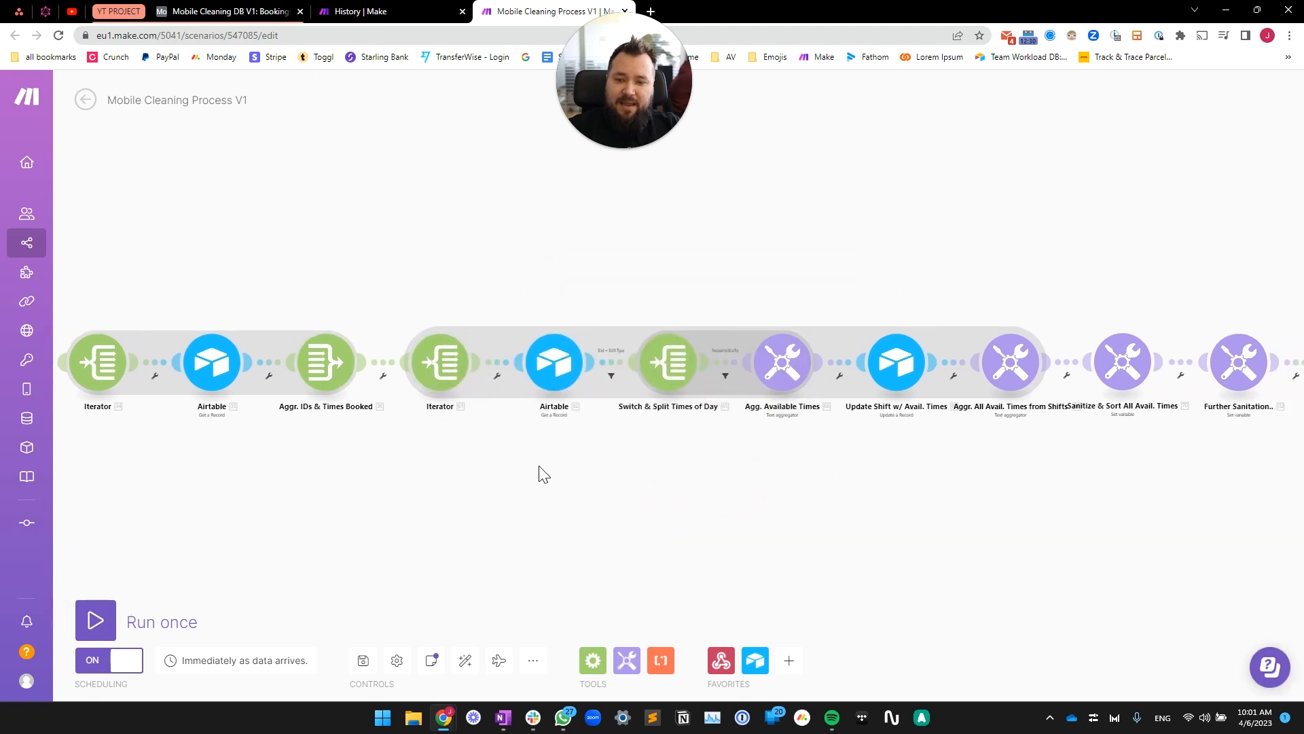
drag(488, 466, 962, 459)
drag(1099, 409, 621, 407)
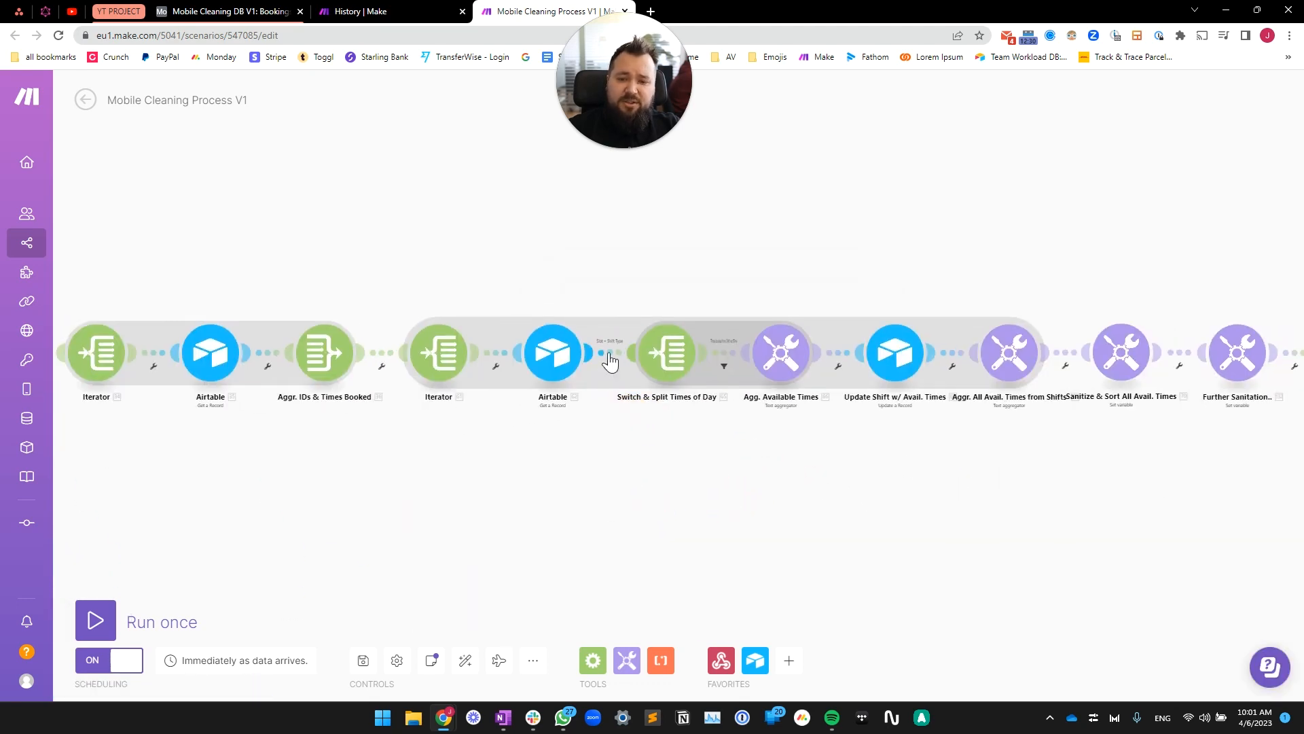
click(610, 367)
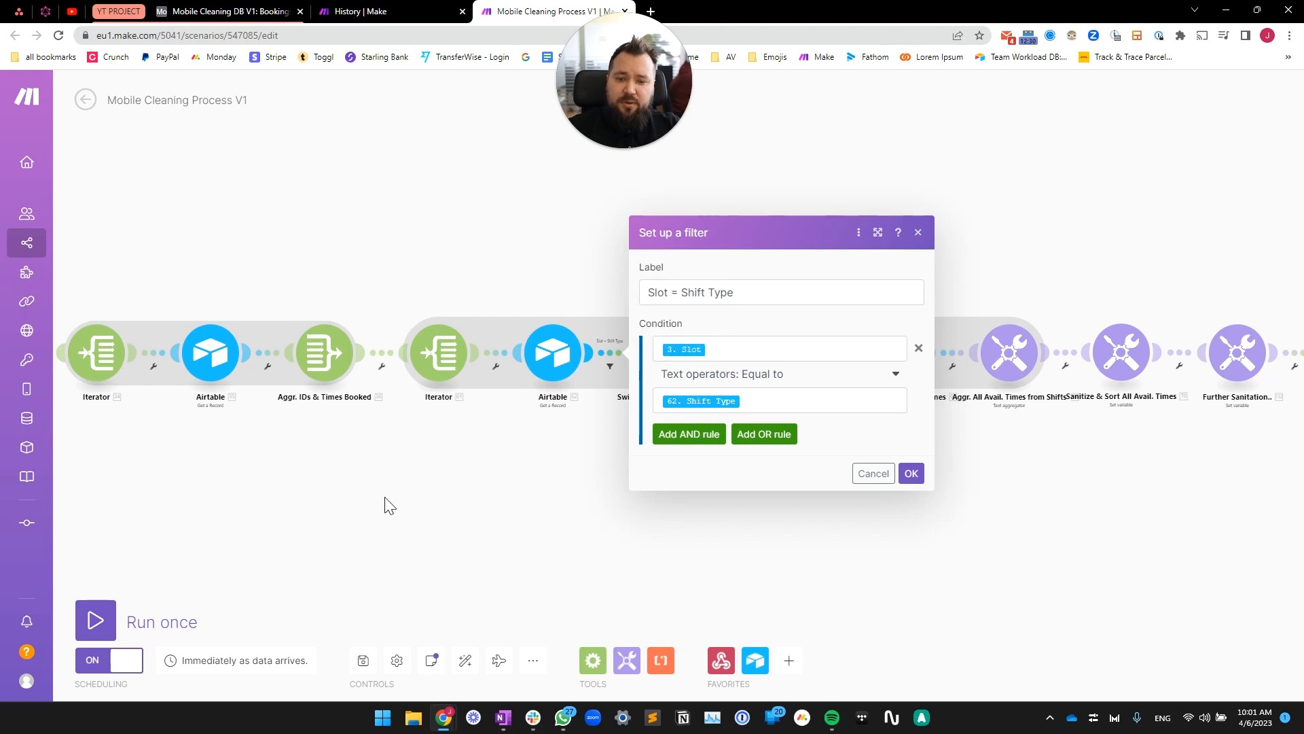
scroll(329, 541, down, 3)
scroll(1087, 333, down, 3)
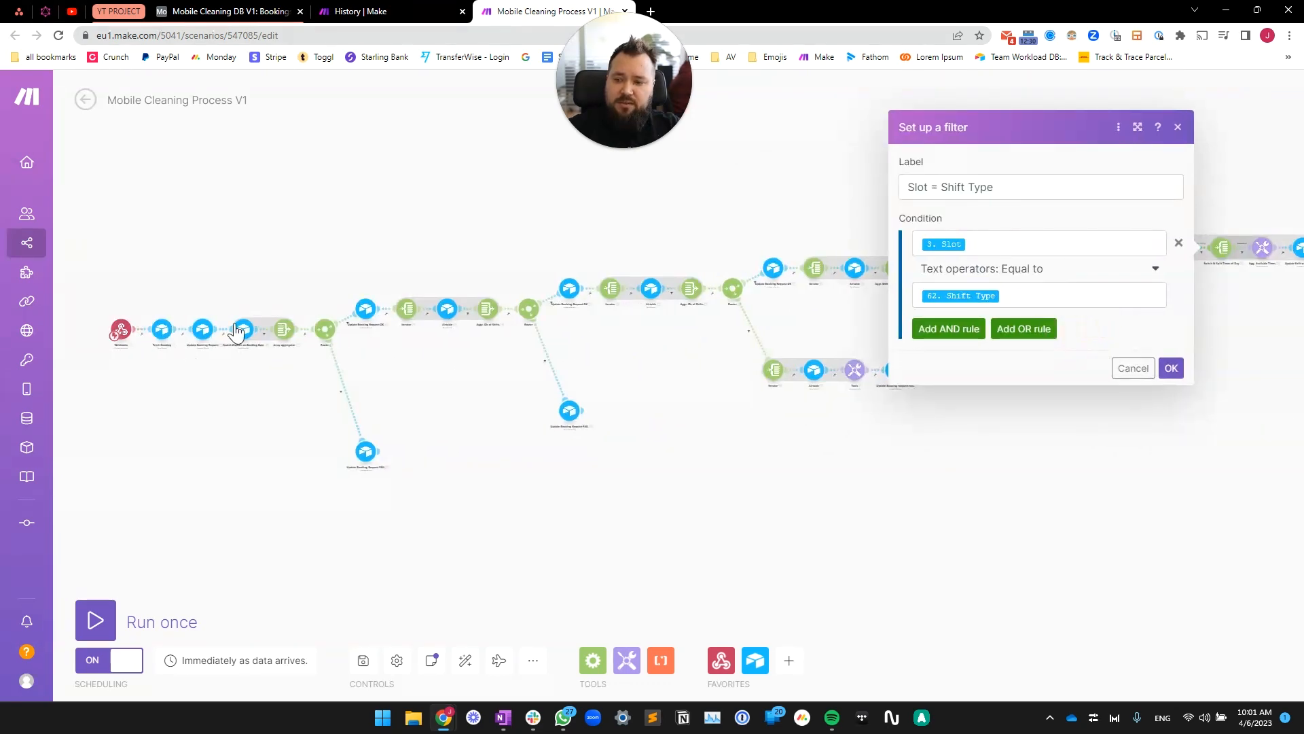
drag(847, 480, 387, 475)
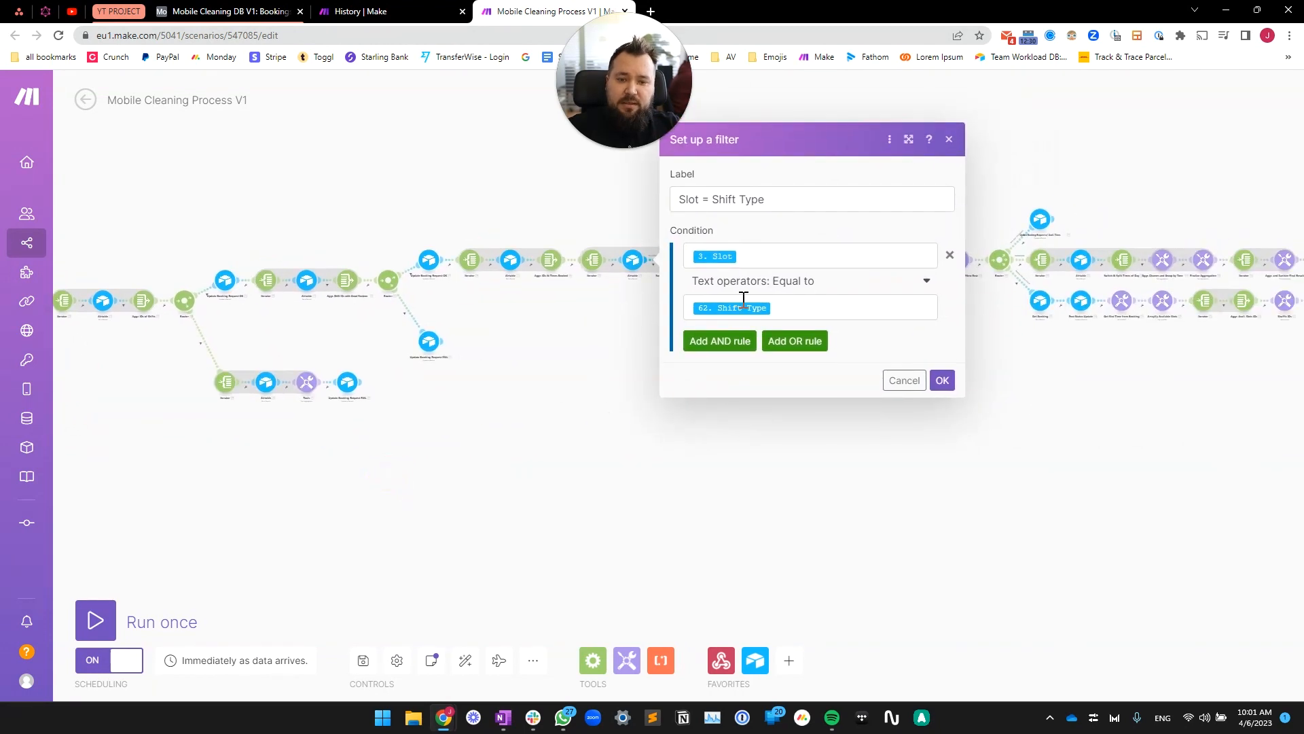
scroll(621, 316, up, 5)
drag(635, 285, 518, 445)
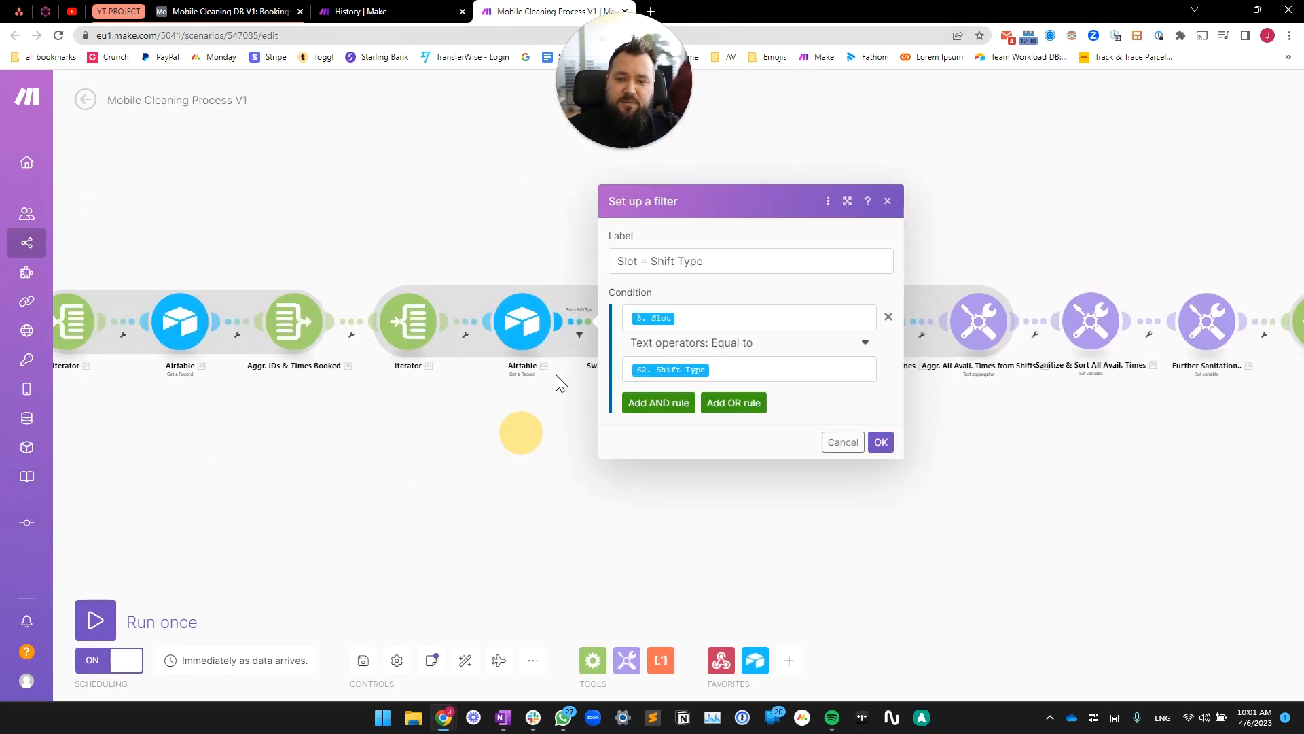
click(552, 430)
Examine the switch and split formula in the Switch & Split Times of Day iterator, widening its settings dialog for readability.
drag(611, 422, 520, 440)
click(536, 333)
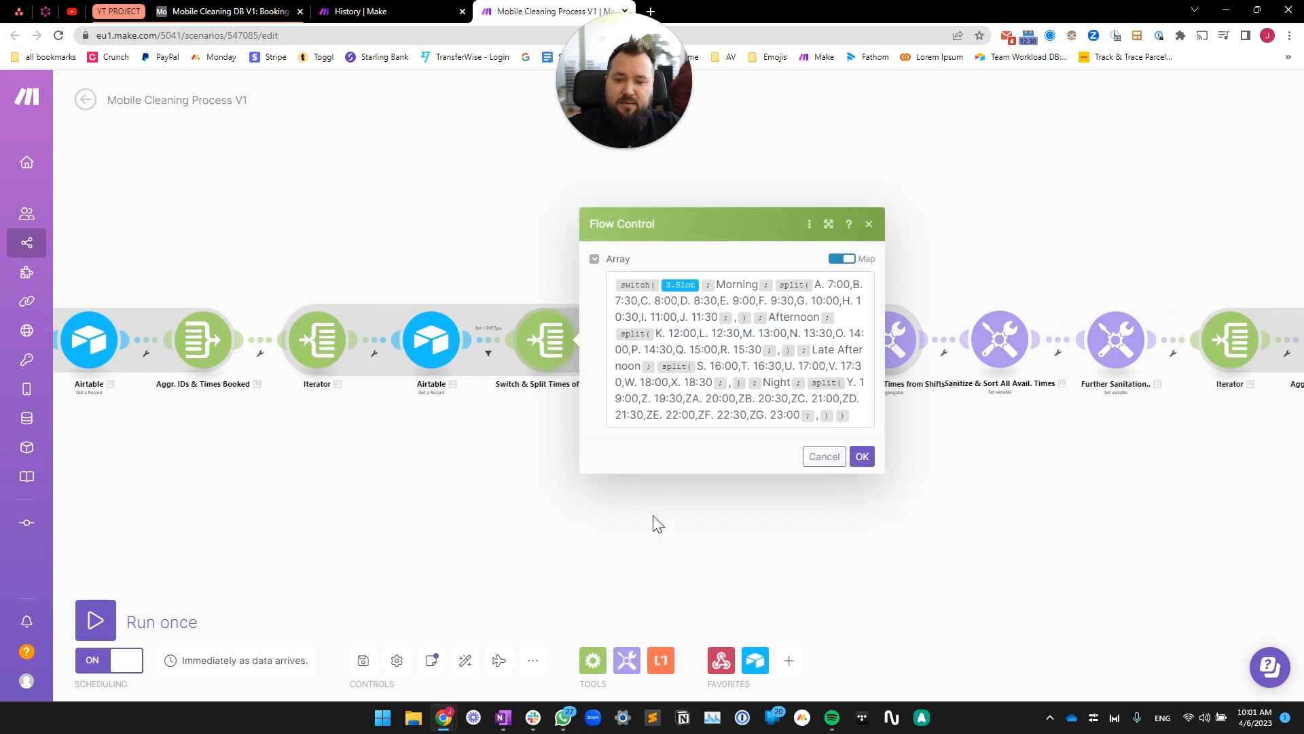
click(501, 459)
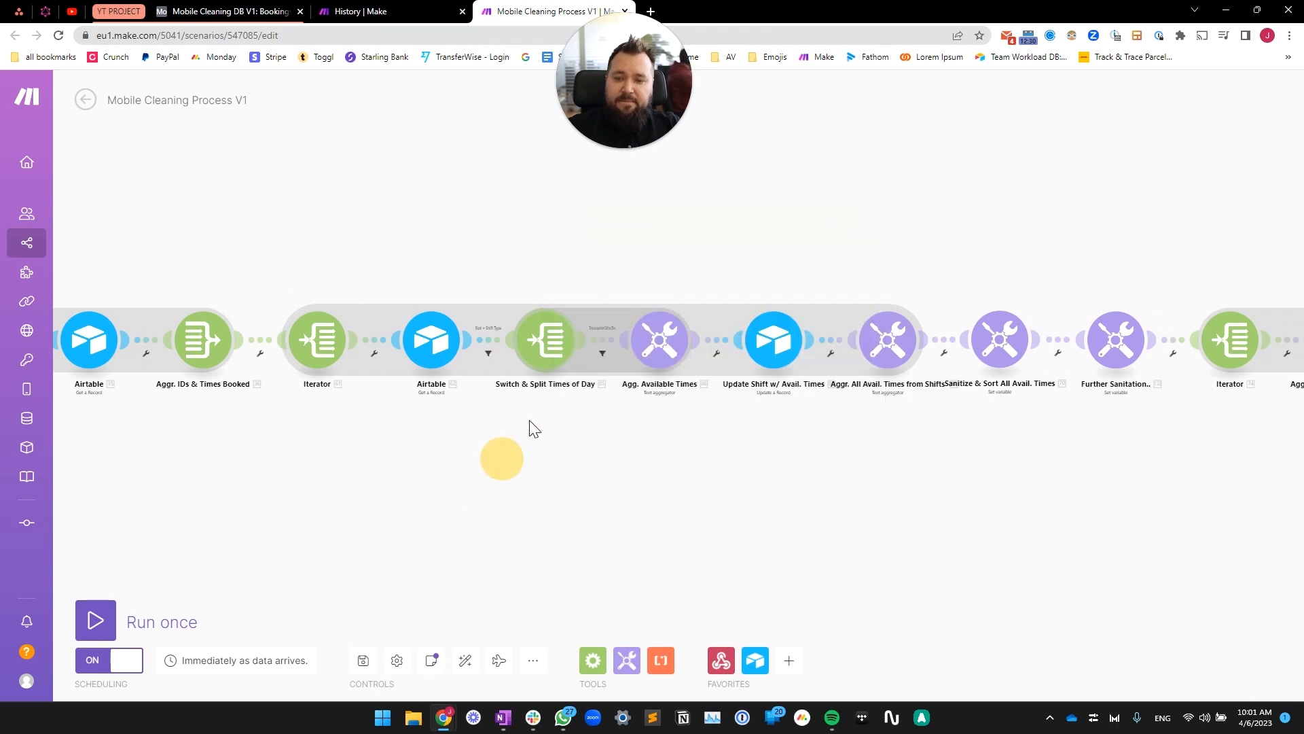
click(554, 343)
drag(515, 448, 442, 454)
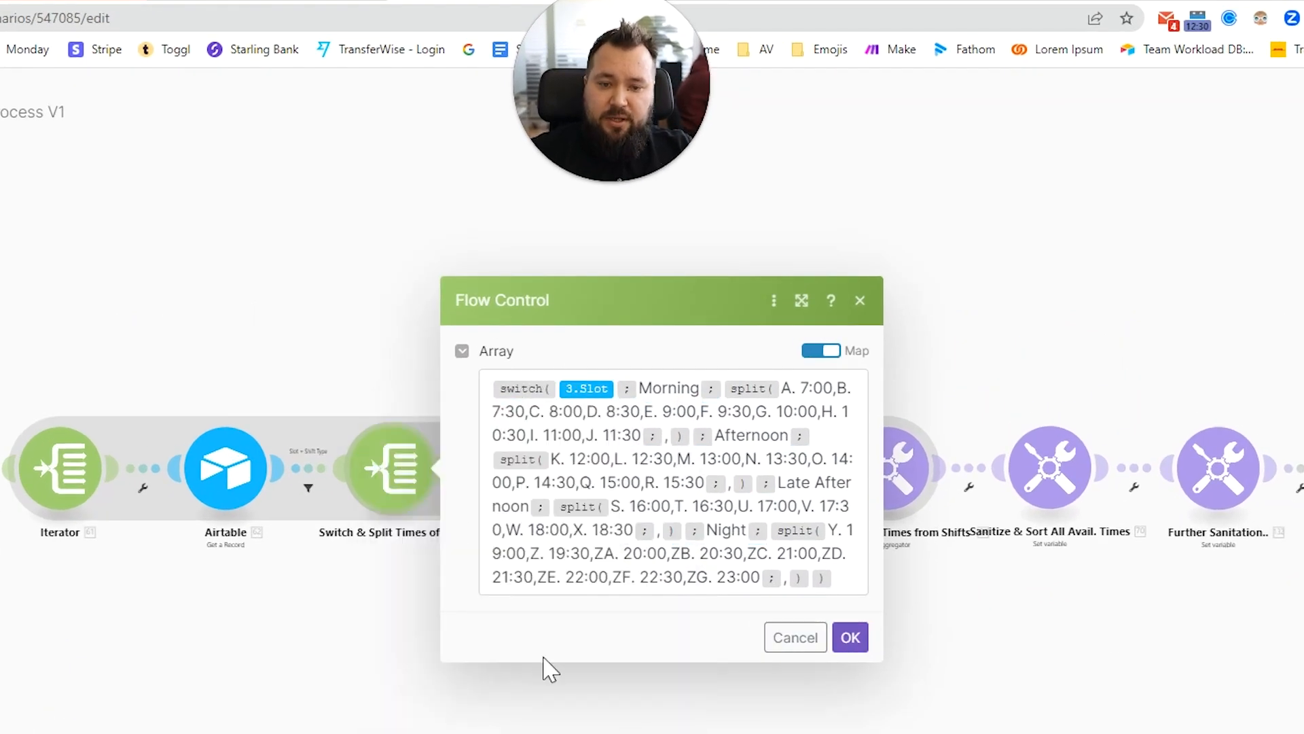
drag(875, 581, 1180, 584)
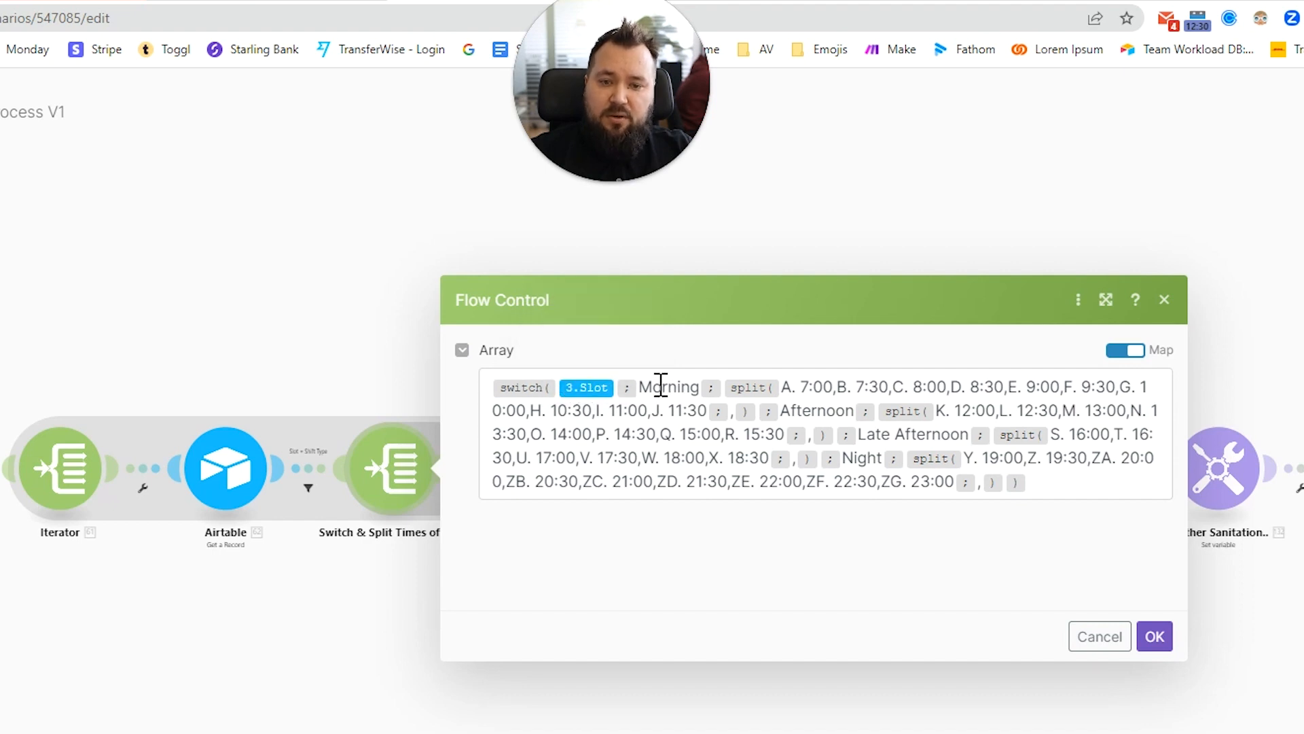
Insert line breaks before Morning and before its split function in the formula, and highlight the Morning list of times.
click(724, 387)
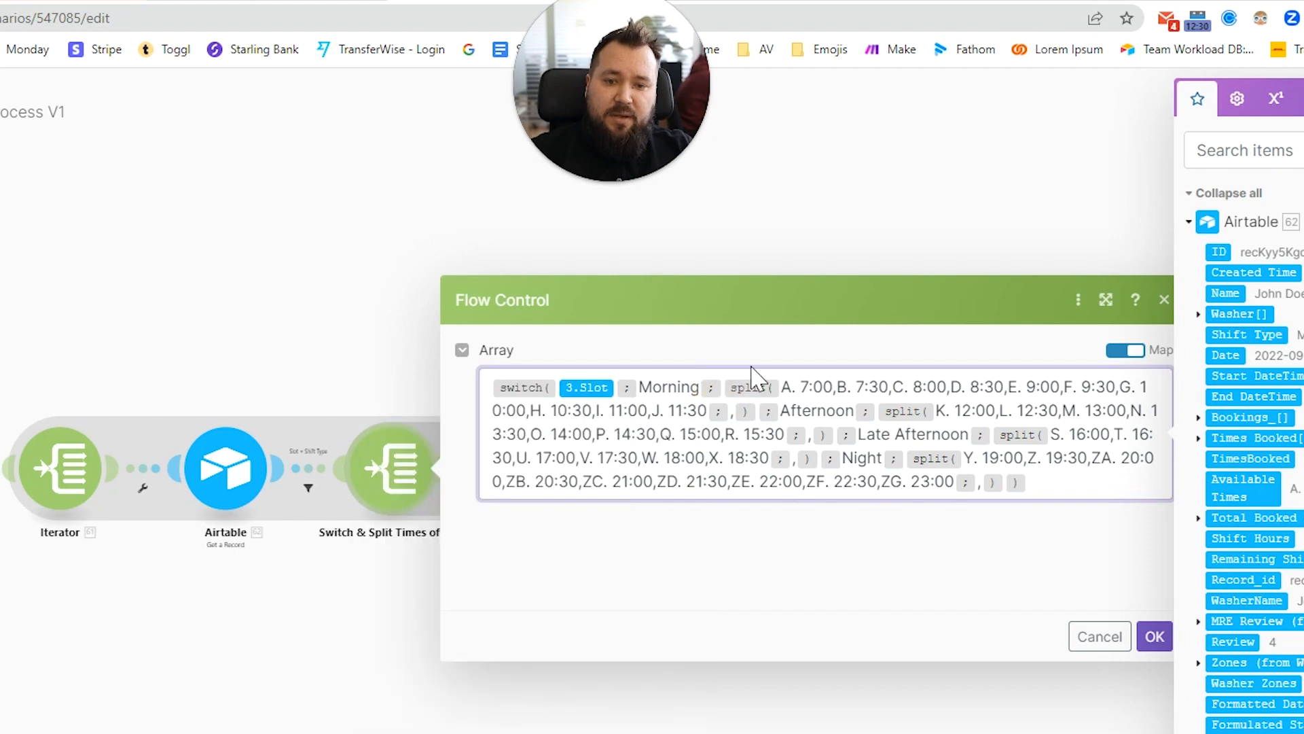
click(640, 386)
key(Return)
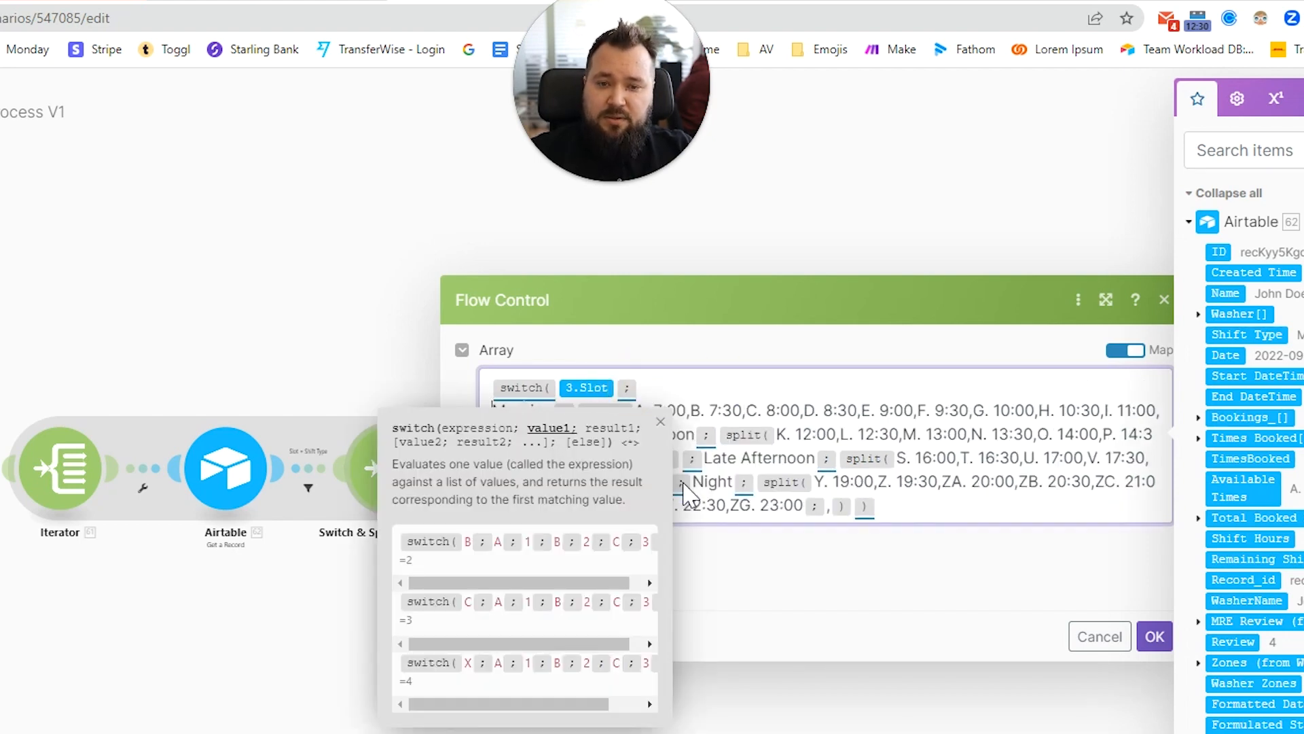
click(741, 350)
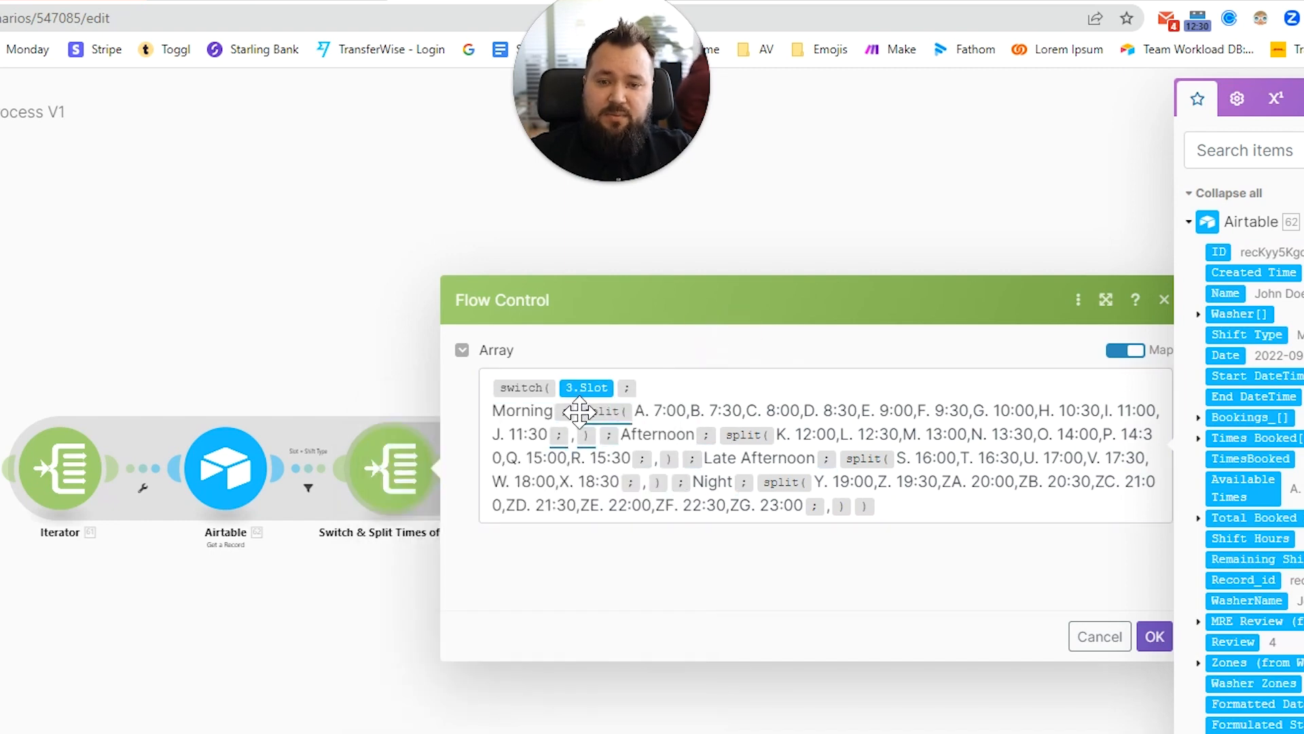
click(582, 416)
key(Return)
key(Return)
click(598, 458)
drag(599, 457, 887, 405)
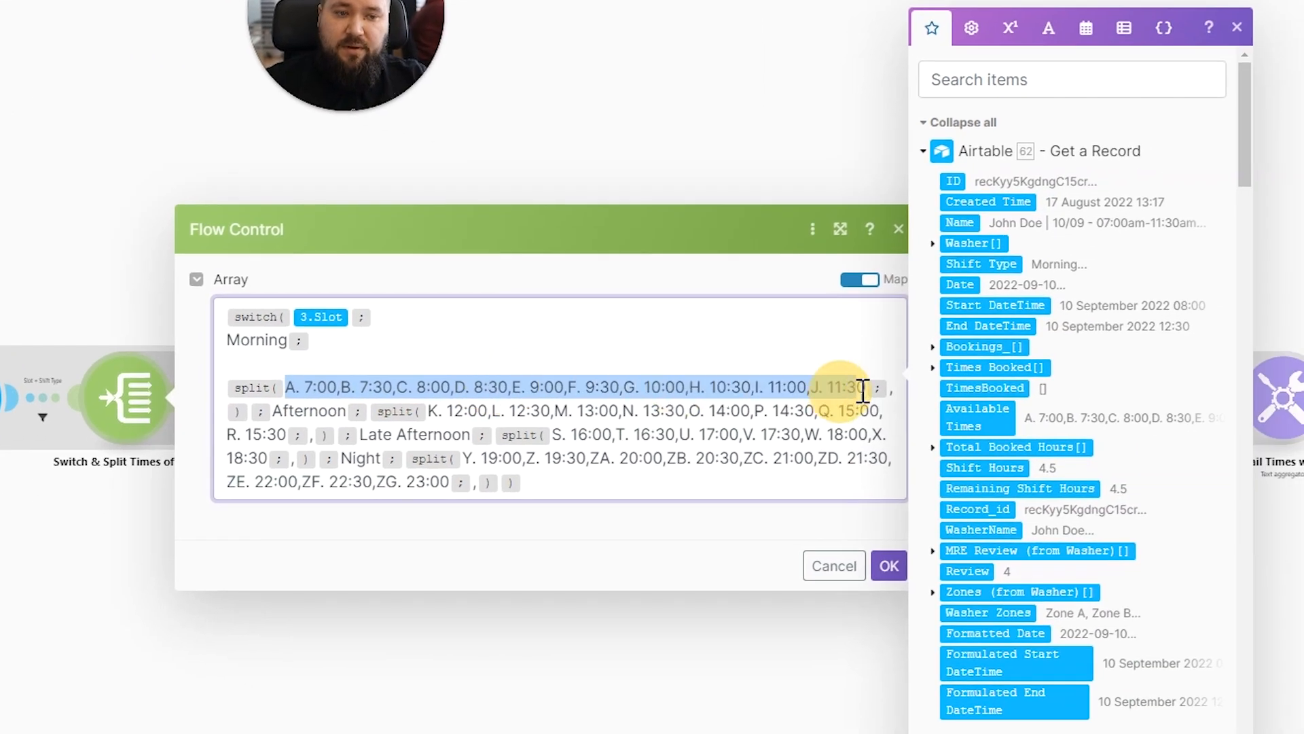
Separate the Afternoon case with blank lines after the Morning split and before the Afternoon split function.
click(898, 394)
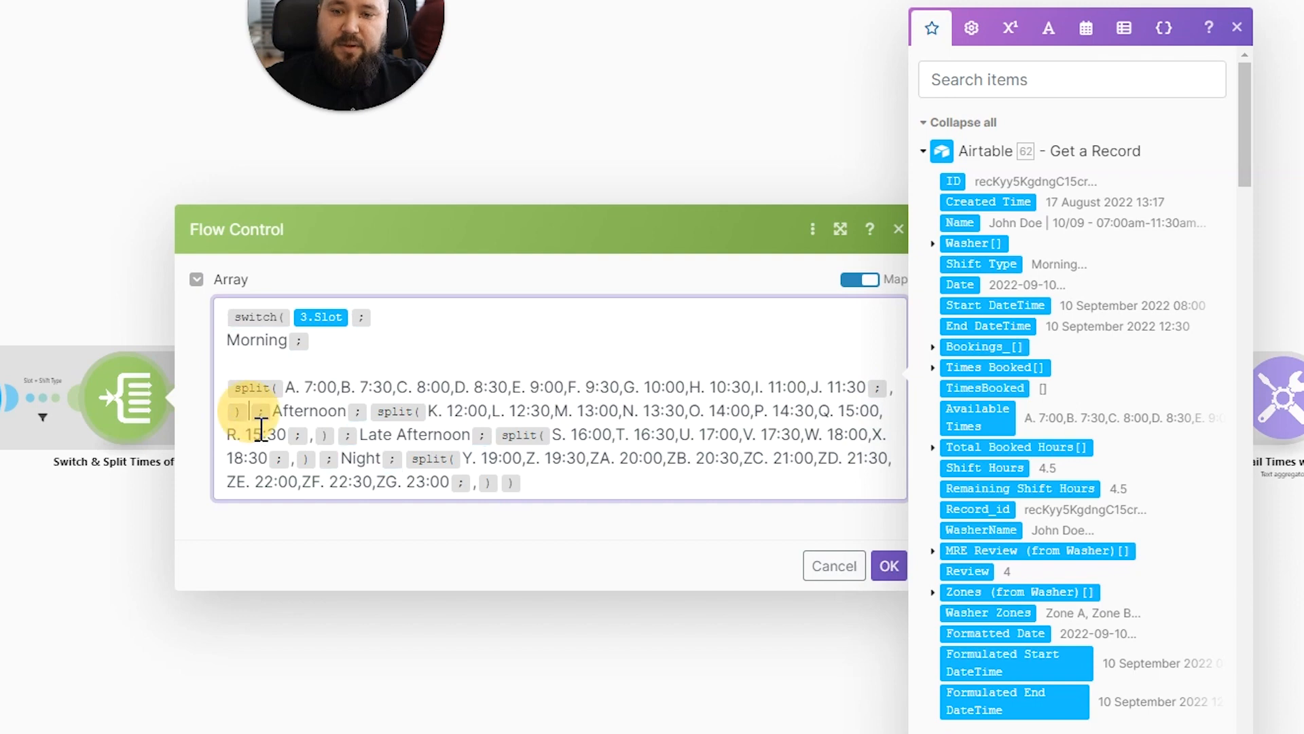
key(Return)
key(Return)
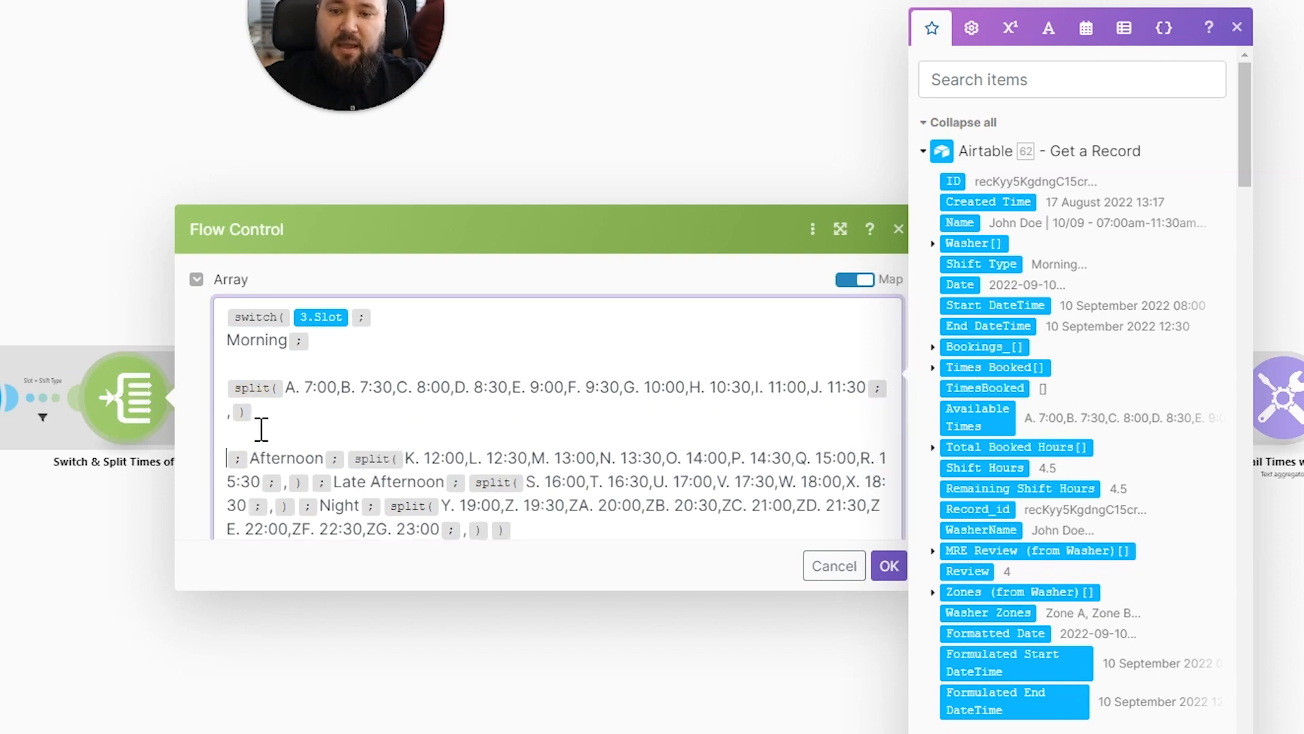
click(345, 458)
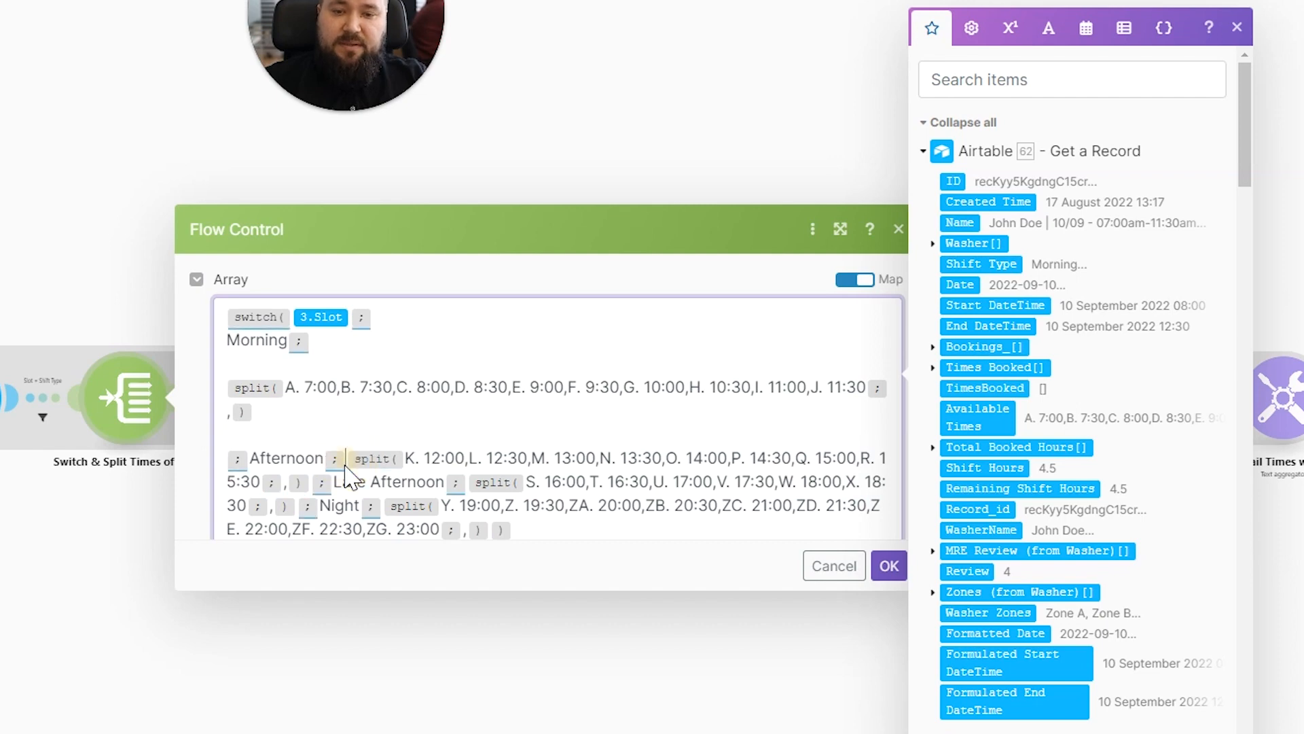
key(Return)
key(Return)
scroll(335, 440, down, 1)
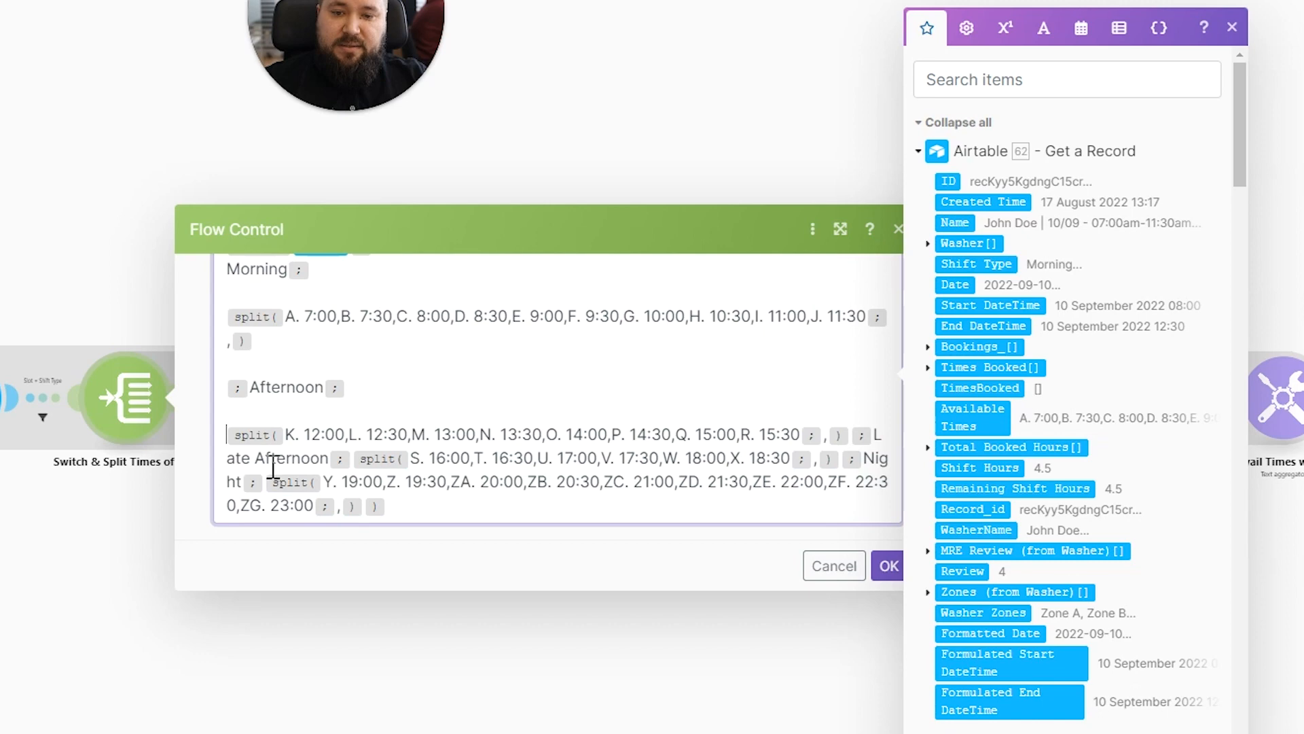
Review the split lists for the remaining parts of the day and cancel the formula's formatting changes.
click(826, 436)
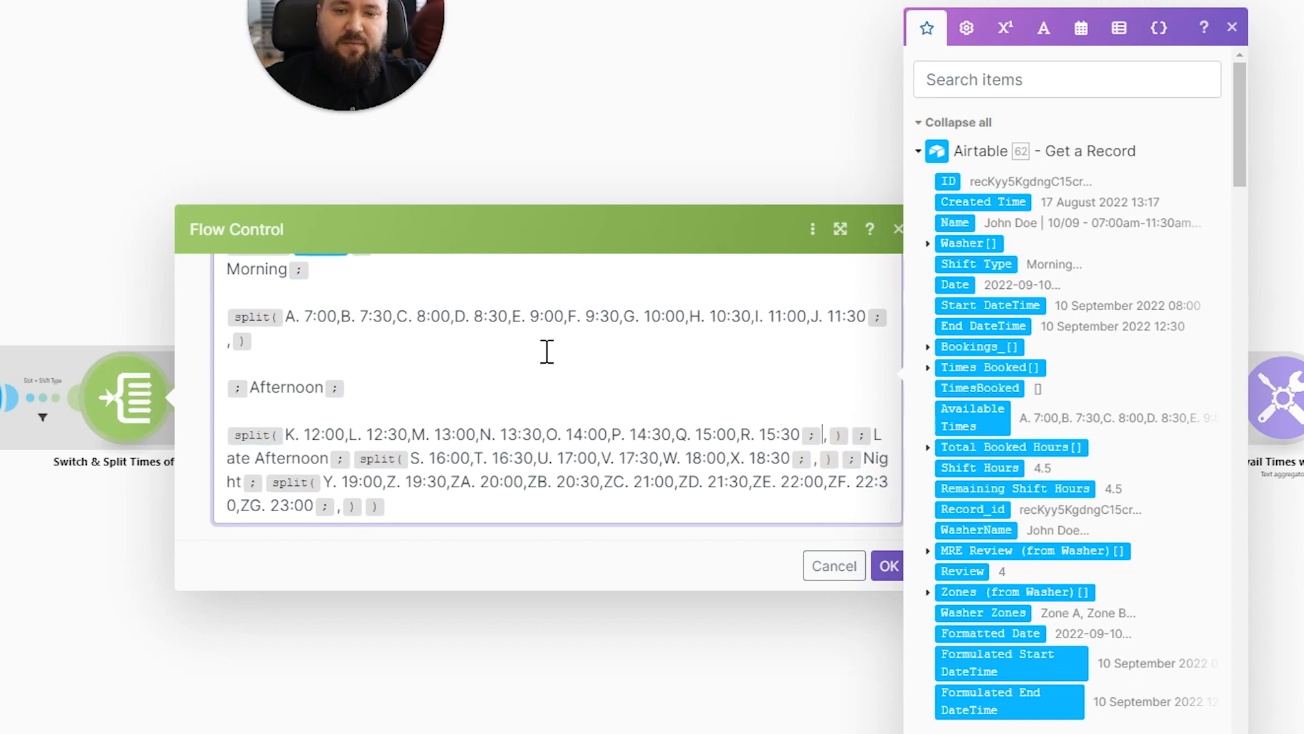
scroll(354, 394, up, 1)
scroll(278, 441, down, 1)
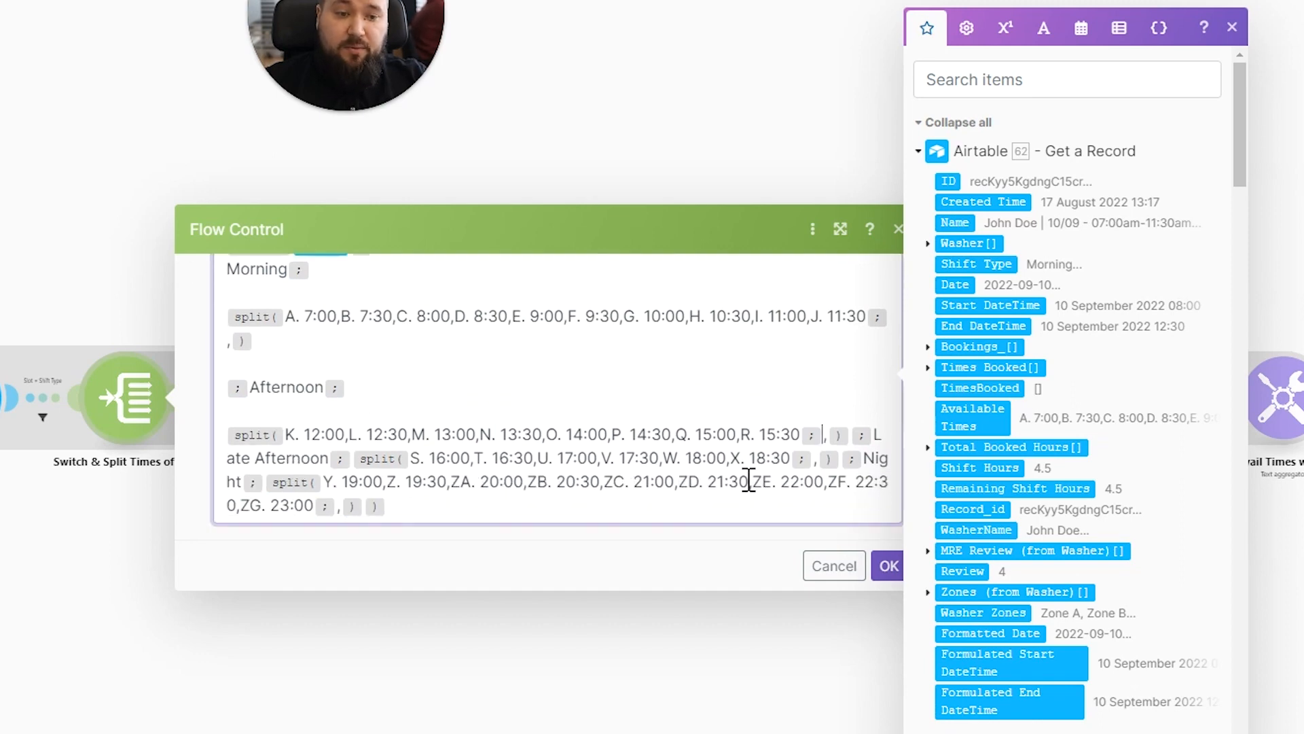
click(818, 566)
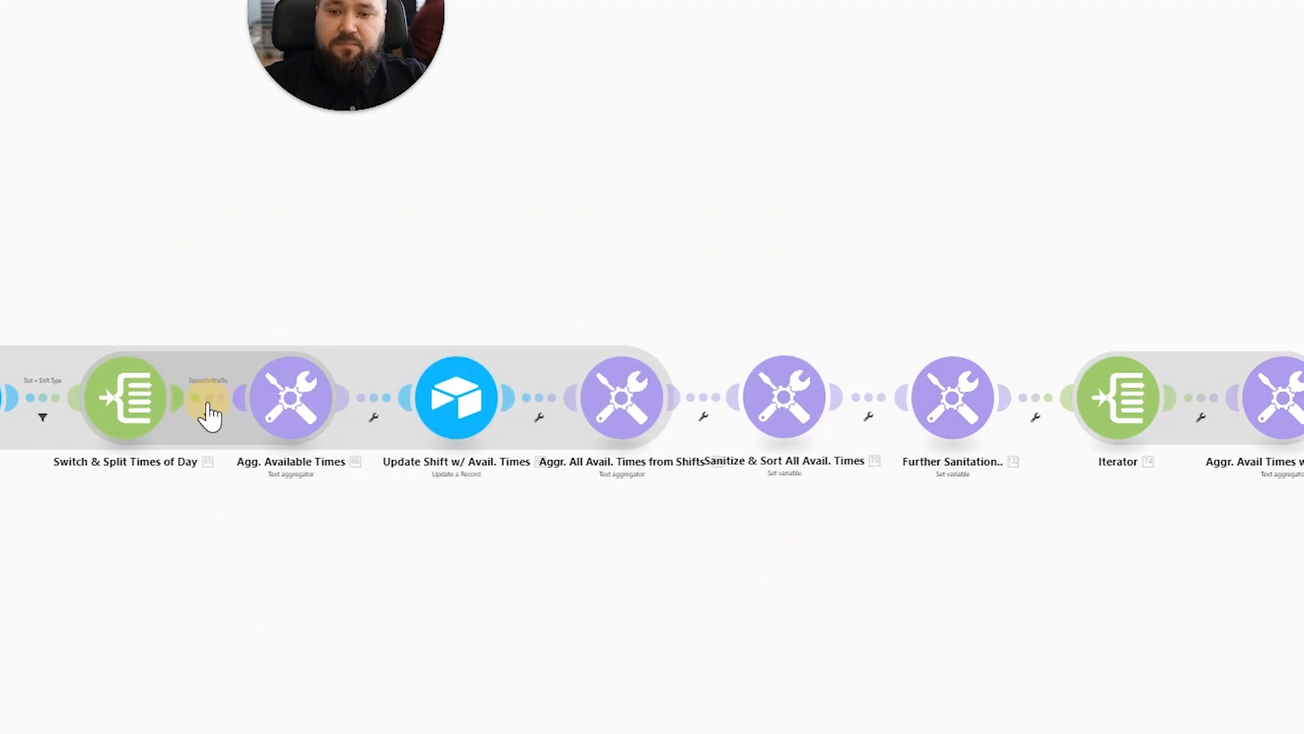
Review the Times booked from Shift not Time filter and the settings of the Agg. Available Times text aggregator.
click(210, 408)
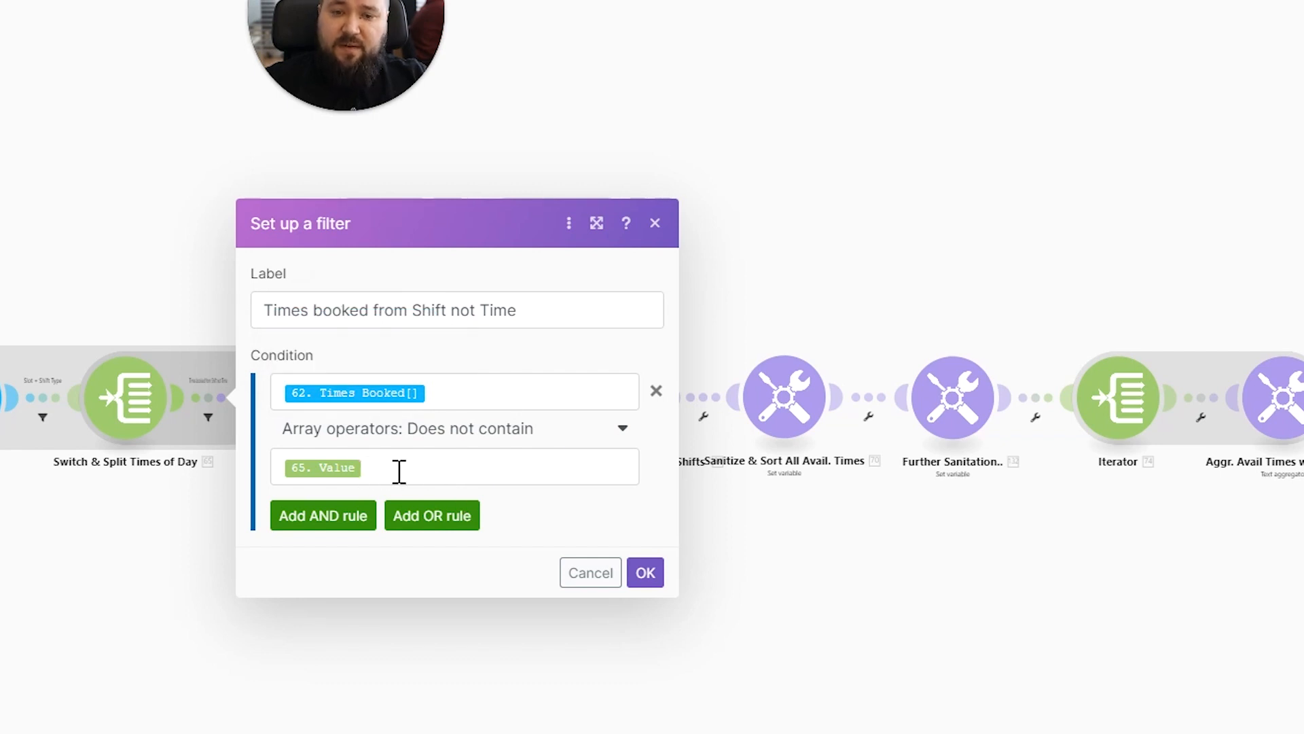
scroll(116, 391, up, 1)
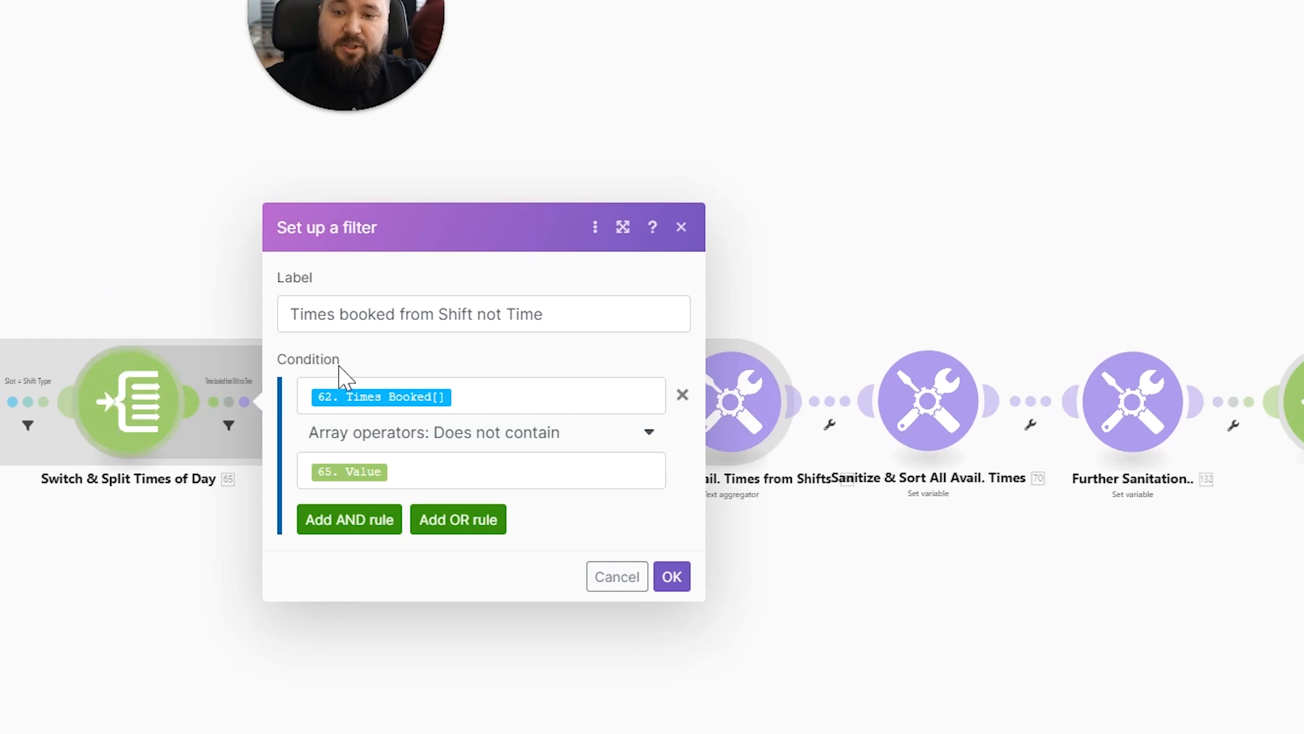
click(672, 577)
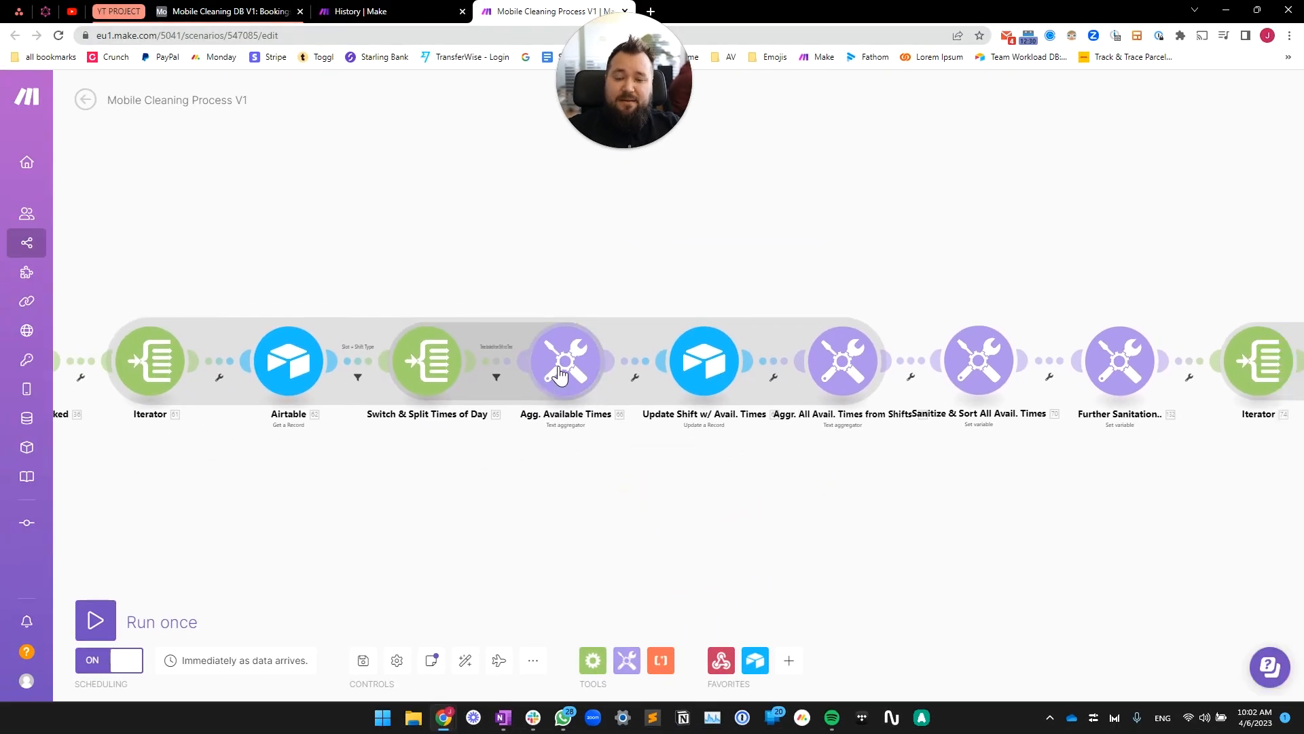
click(559, 374)
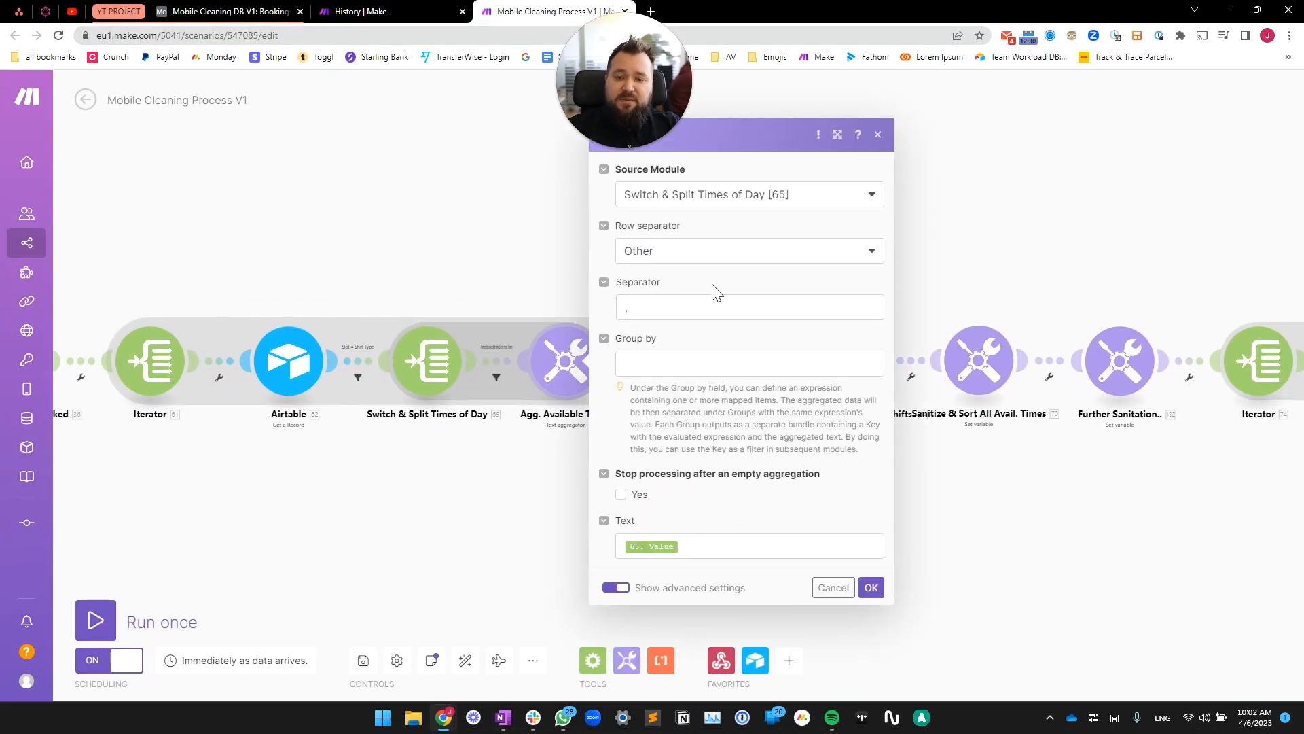
click(543, 469)
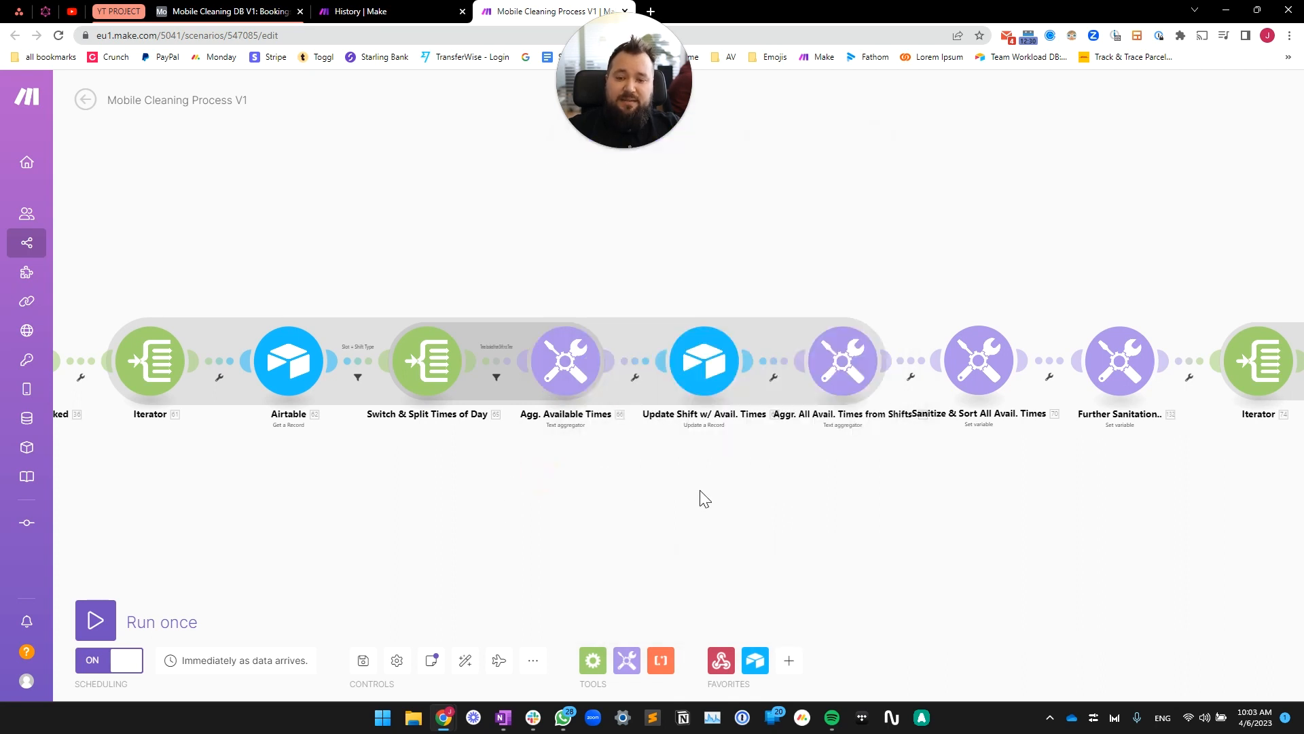
drag(700, 490, 640, 503)
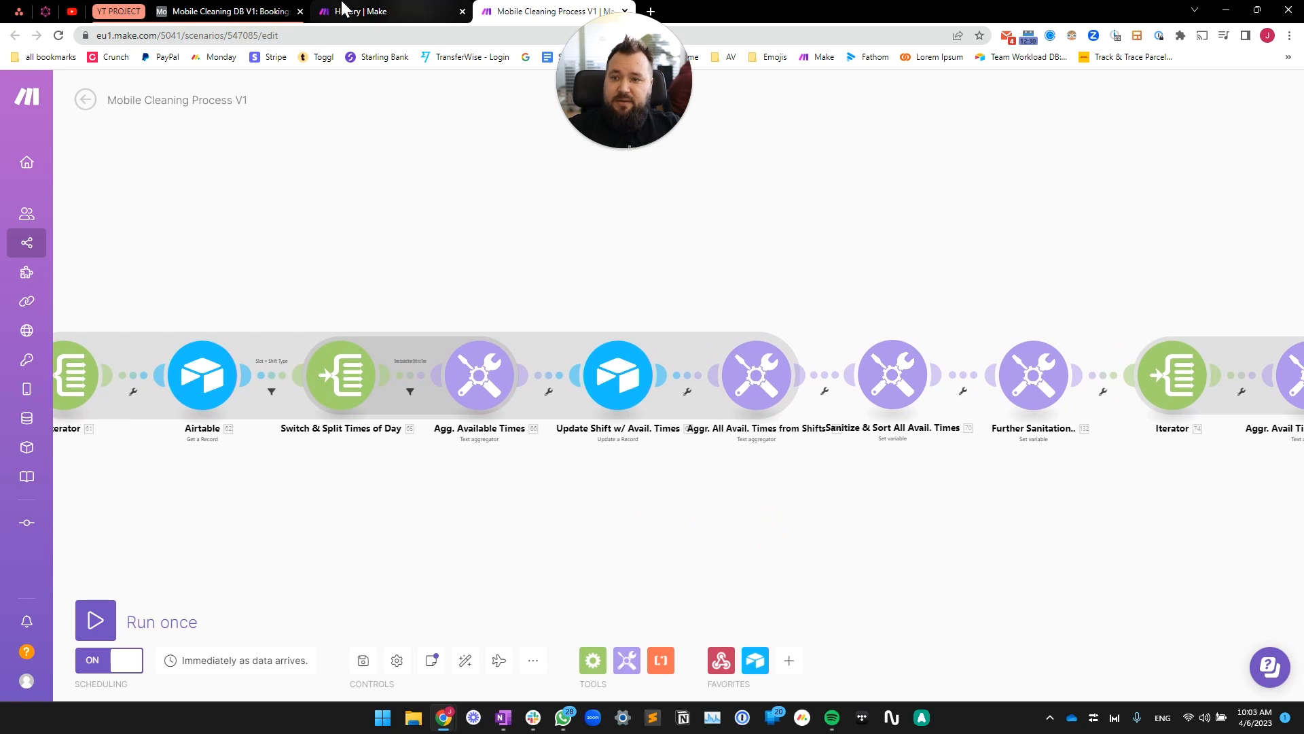
Switch to the Airtable base and inspect the Available Times of the Morning shifts in the Shifts_ table.
click(224, 11)
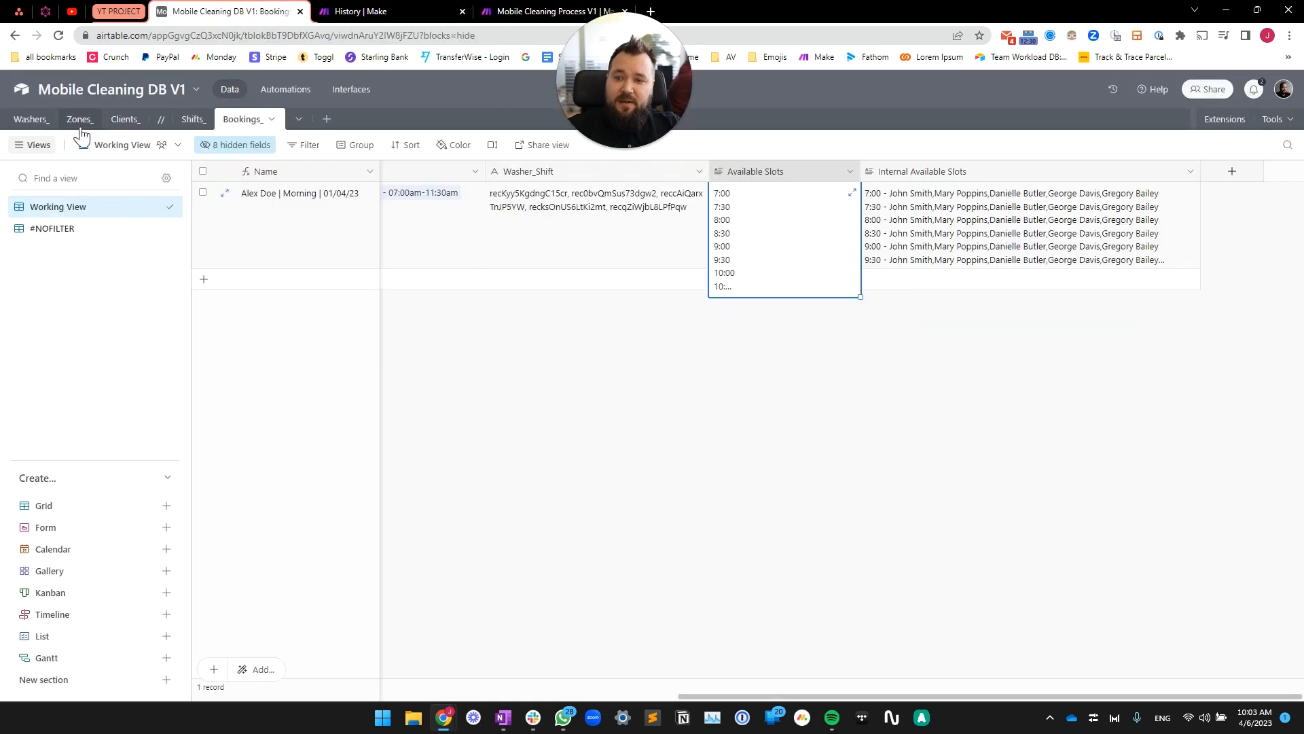
click(193, 119)
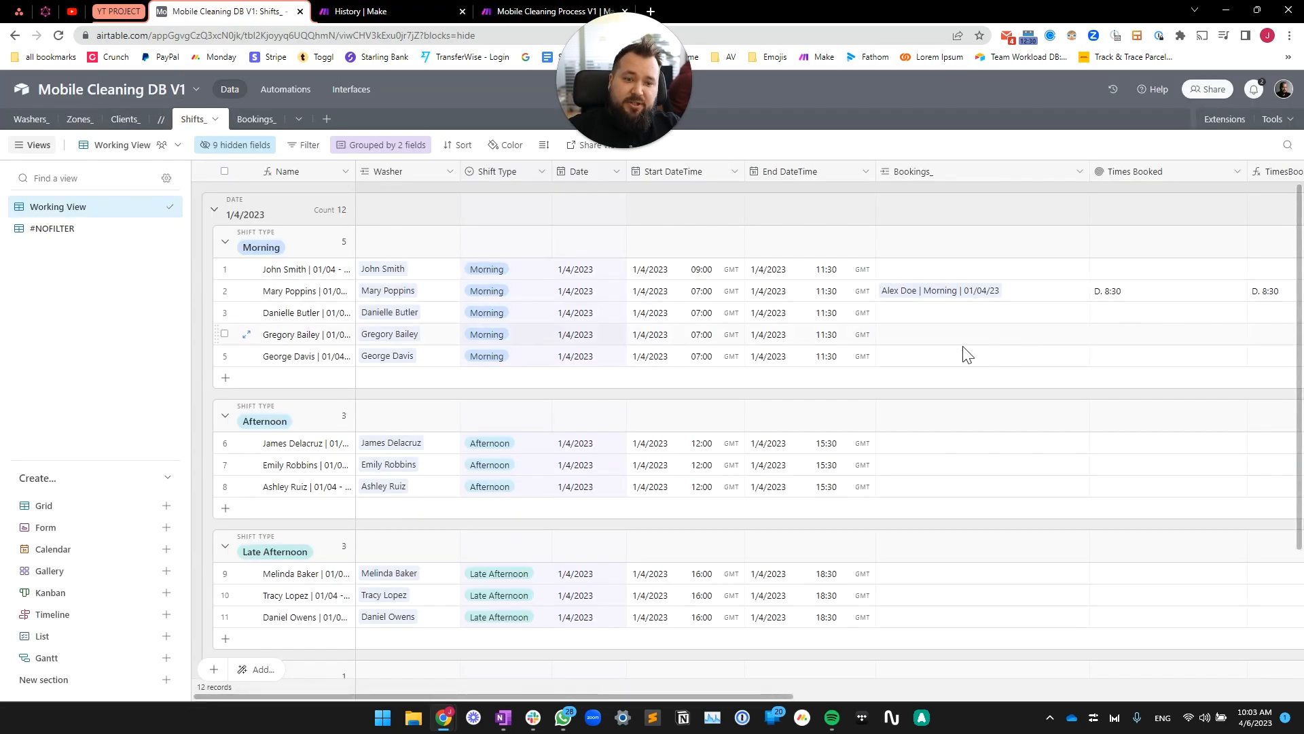
scroll(952, 350, right, 5)
click(774, 275)
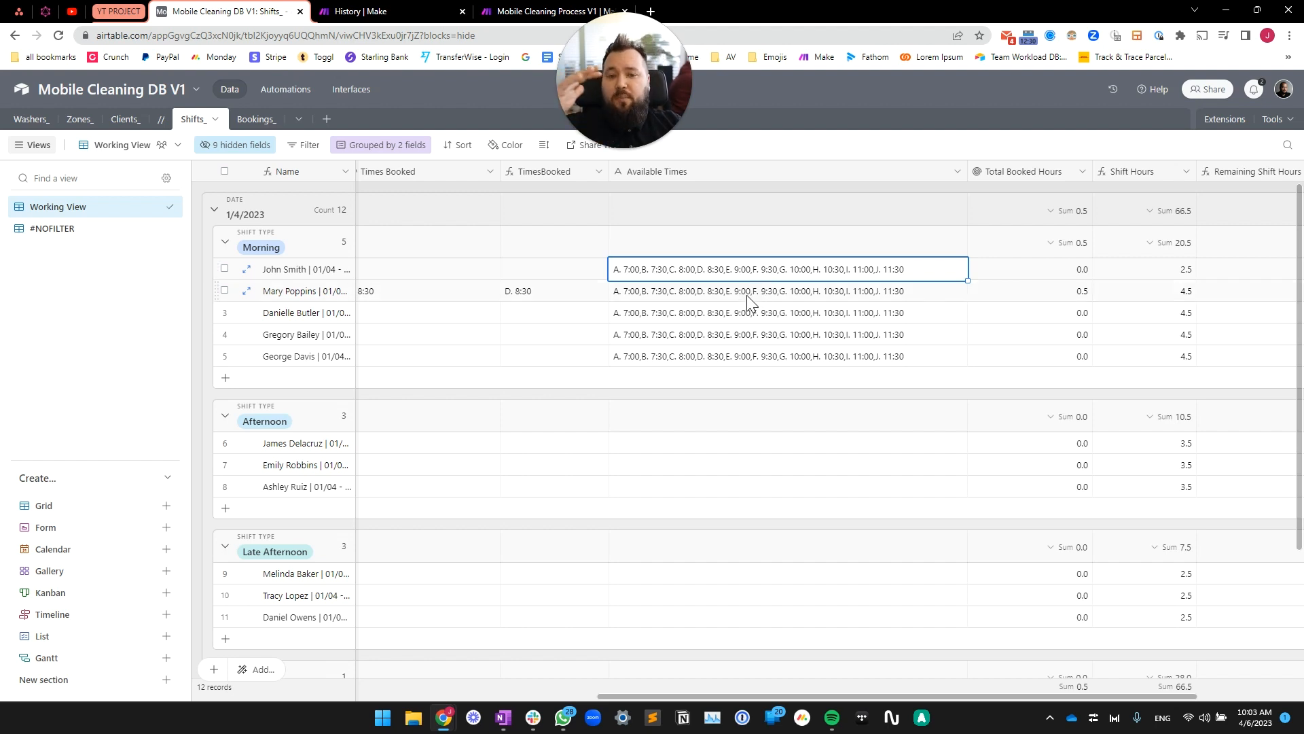
Return to the Make scenario and check the text mapping in the Aggr. All Avail. Times from Shifts aggregator.
click(484, 11)
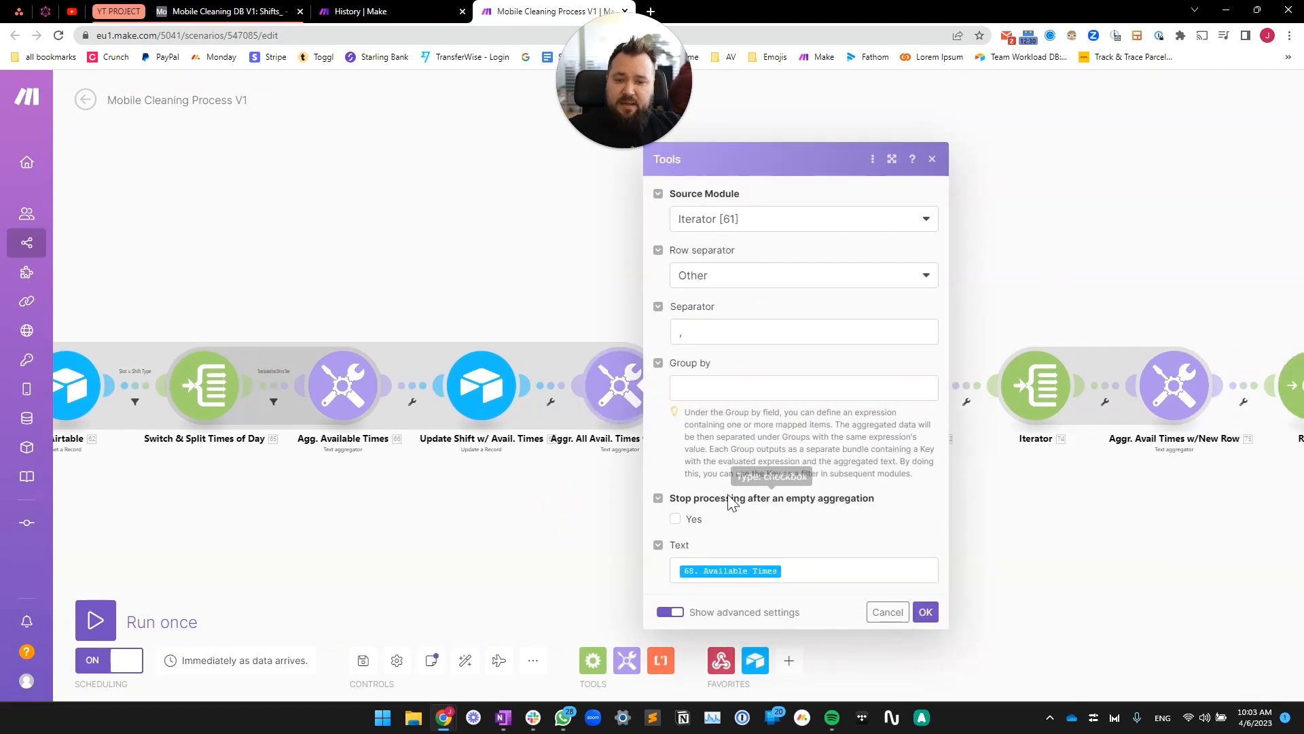
click(802, 569)
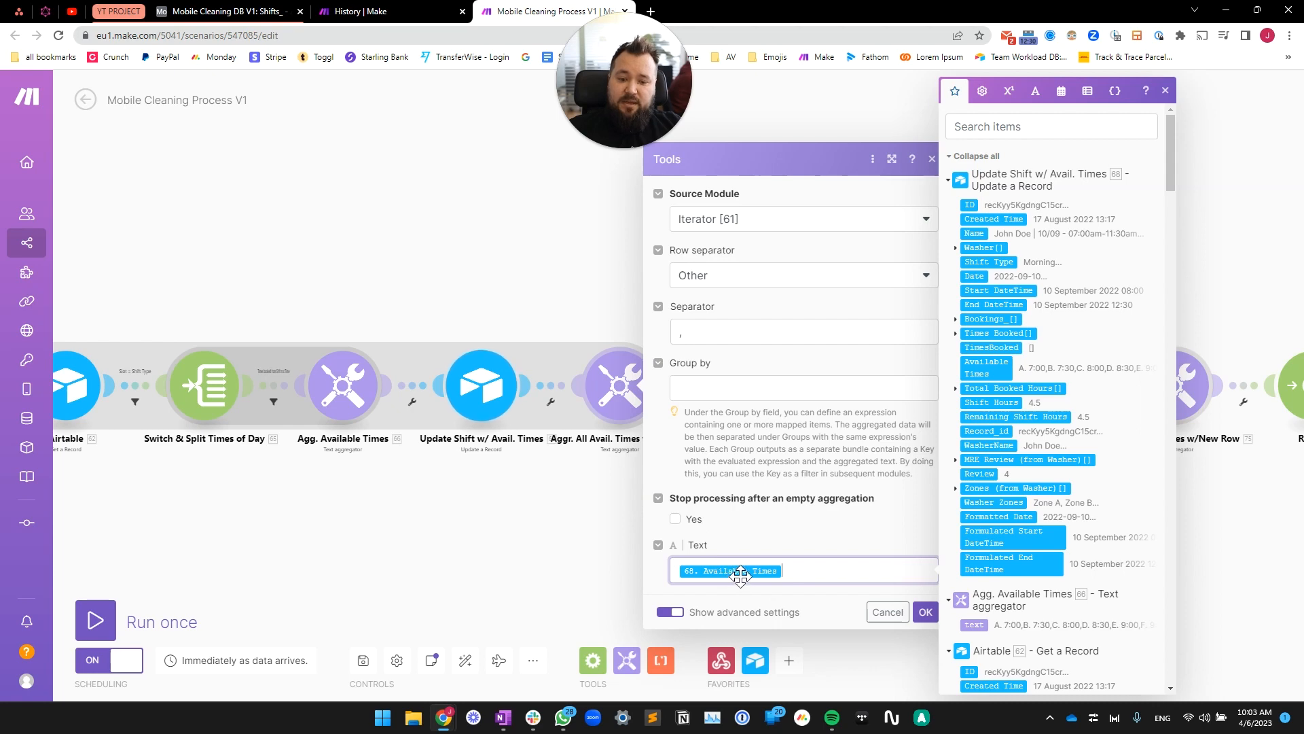
click(501, 521)
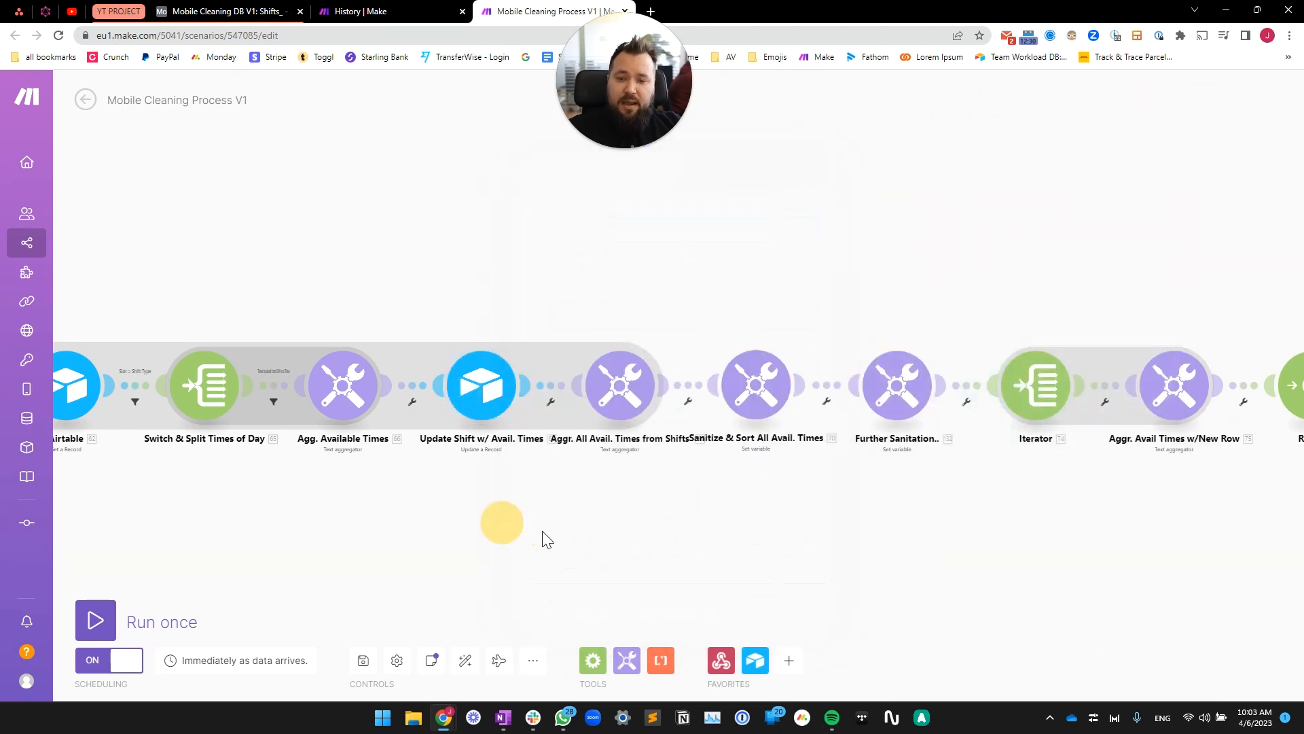
Look over the variable value formula in the Sanitize & Sort All Avail. Times module and close its settings.
drag(876, 506, 652, 507)
click(541, 405)
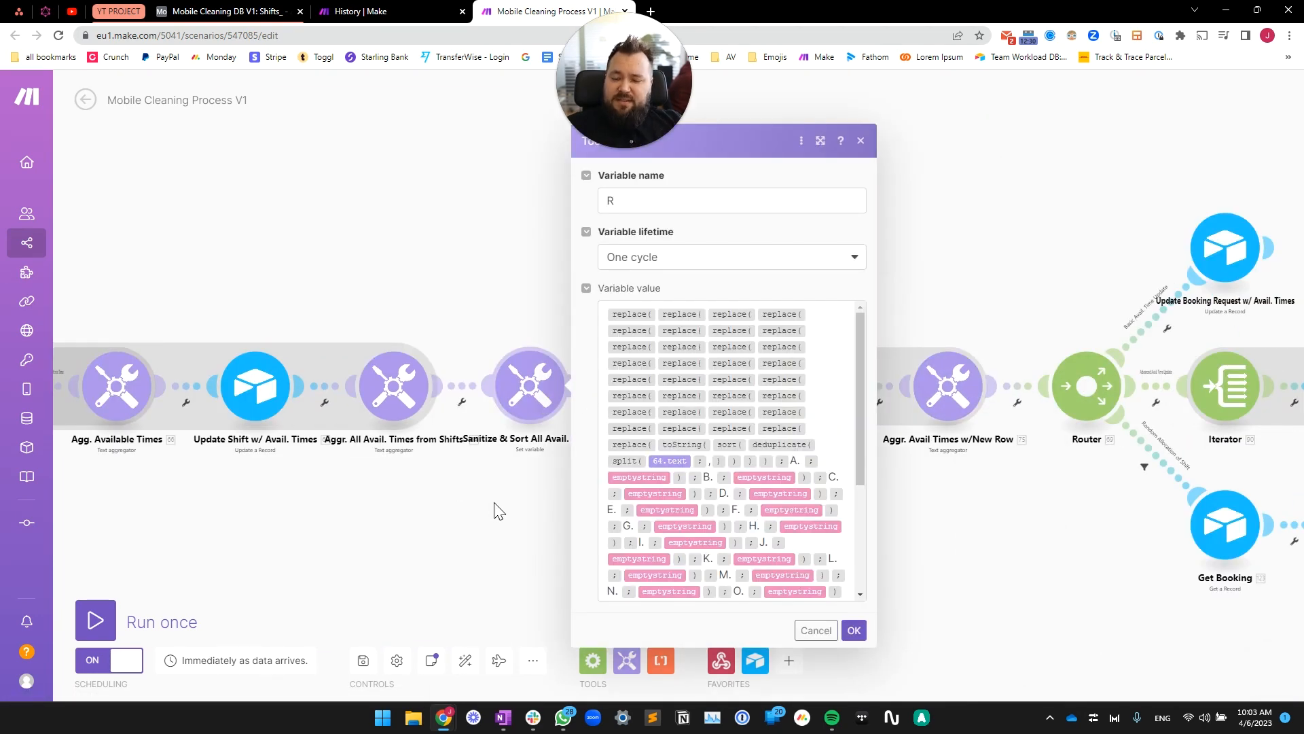
drag(492, 510, 455, 514)
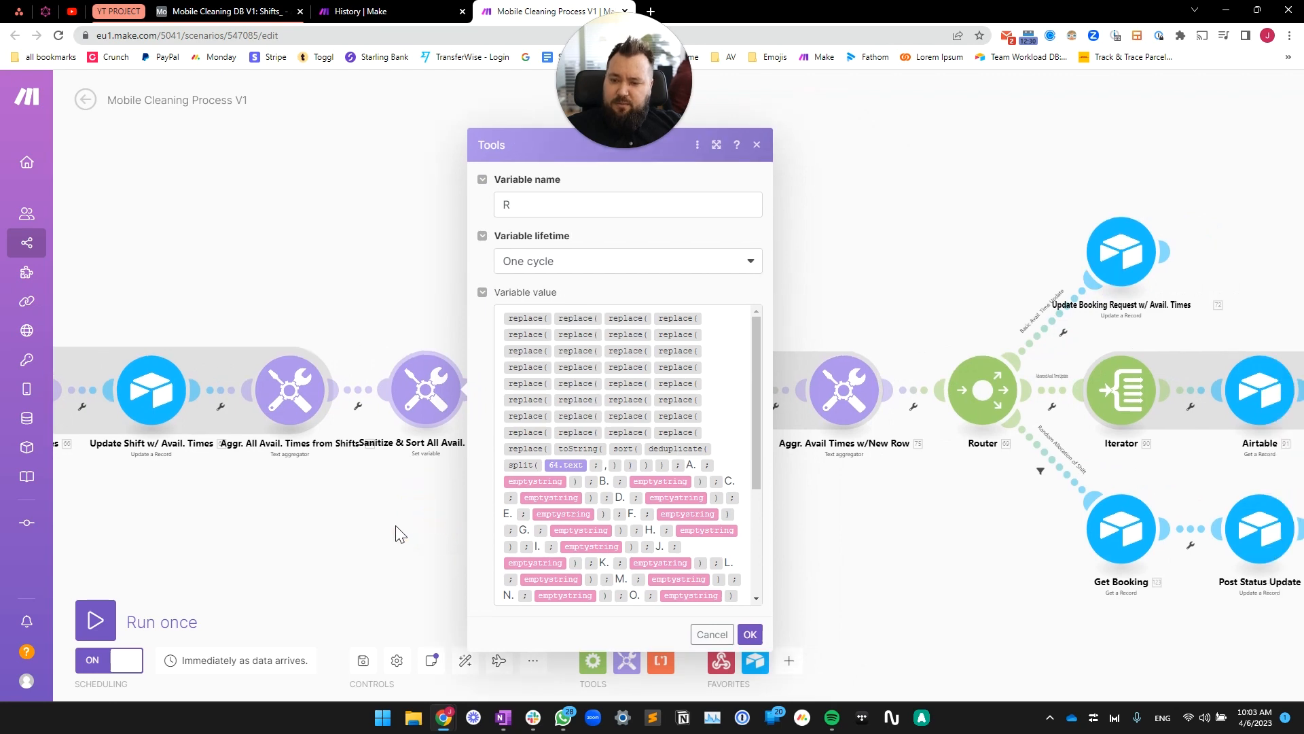
click(389, 527)
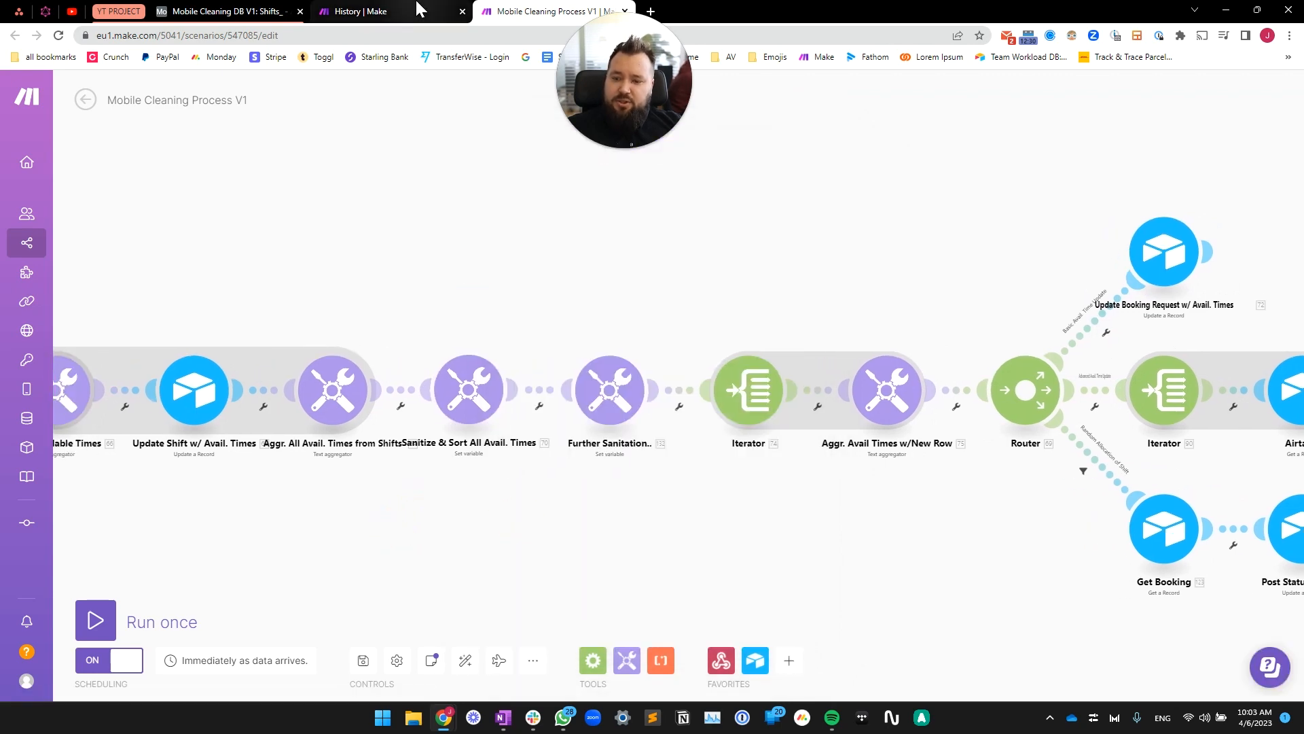
Switch to the scenario's 1 April 2023 run history and locate the text aggregator that follows the Airtable shift update.
click(419, 9)
drag(902, 397, 233, 411)
drag(843, 379, 667, 401)
scroll(770, 377, up, 3)
scroll(770, 376, up, 2)
drag(839, 405, 586, 420)
scroll(579, 313, up, 3)
drag(577, 330, 427, 348)
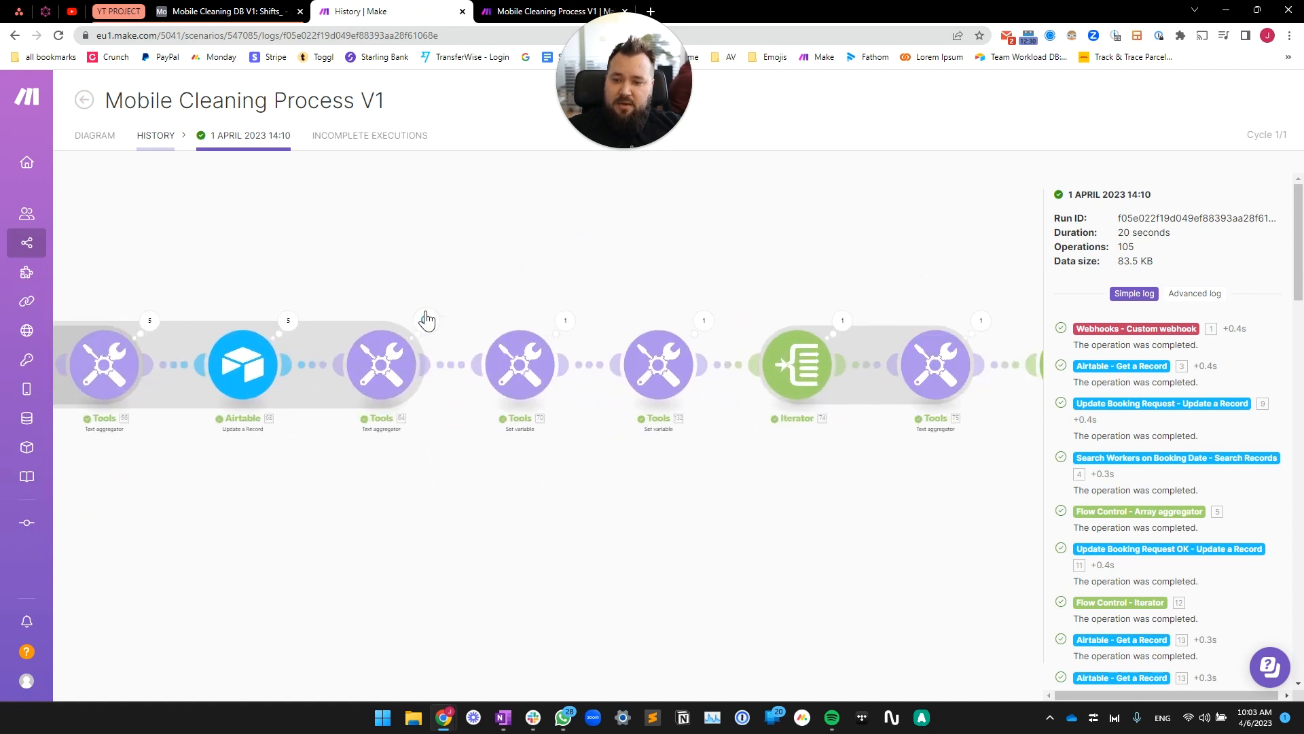
click(426, 320)
drag(520, 380, 597, 451)
drag(315, 445, 669, 448)
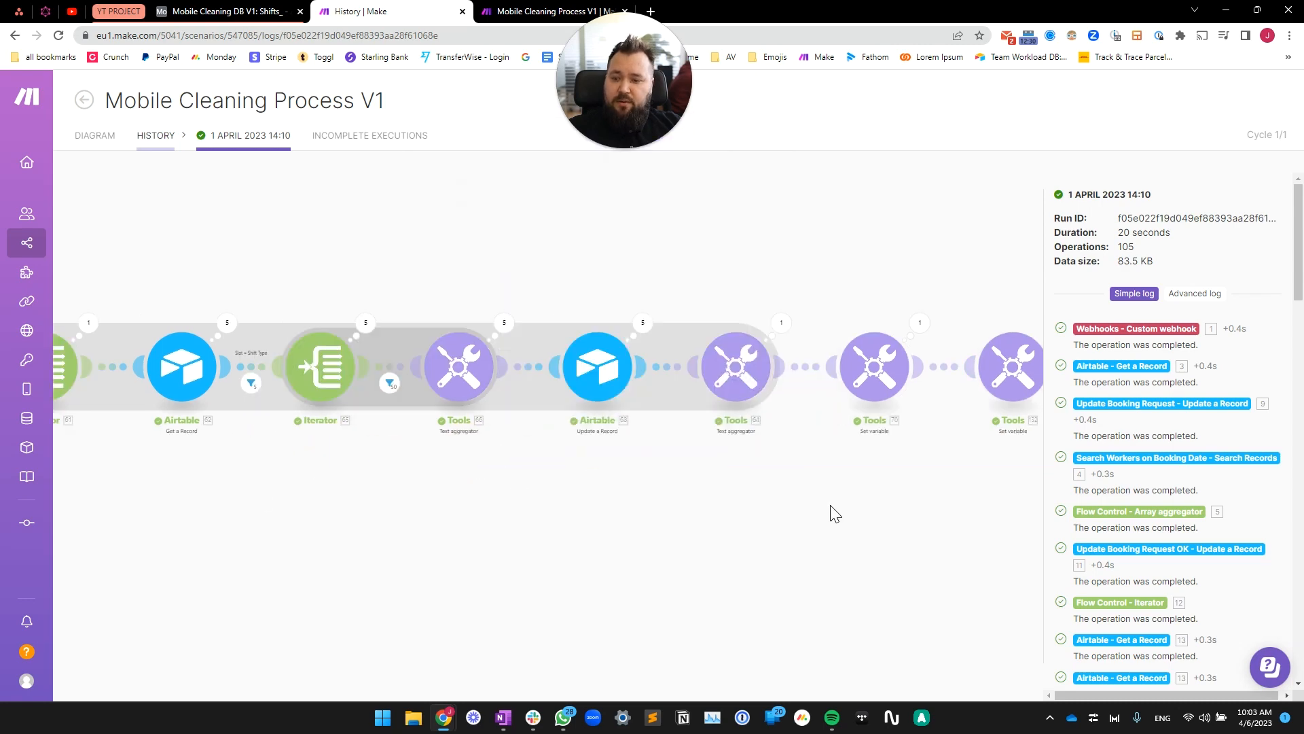
scroll(538, 457, down, 3)
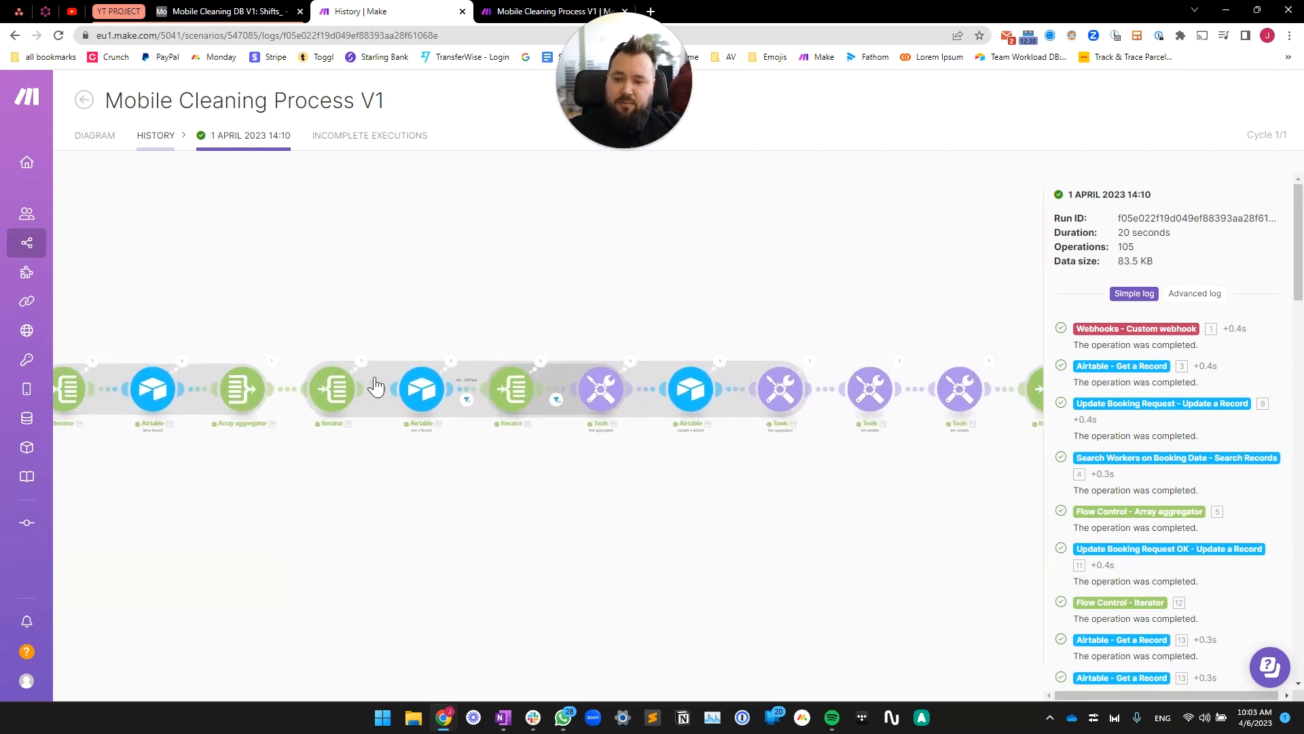
scroll(721, 475, up, 5)
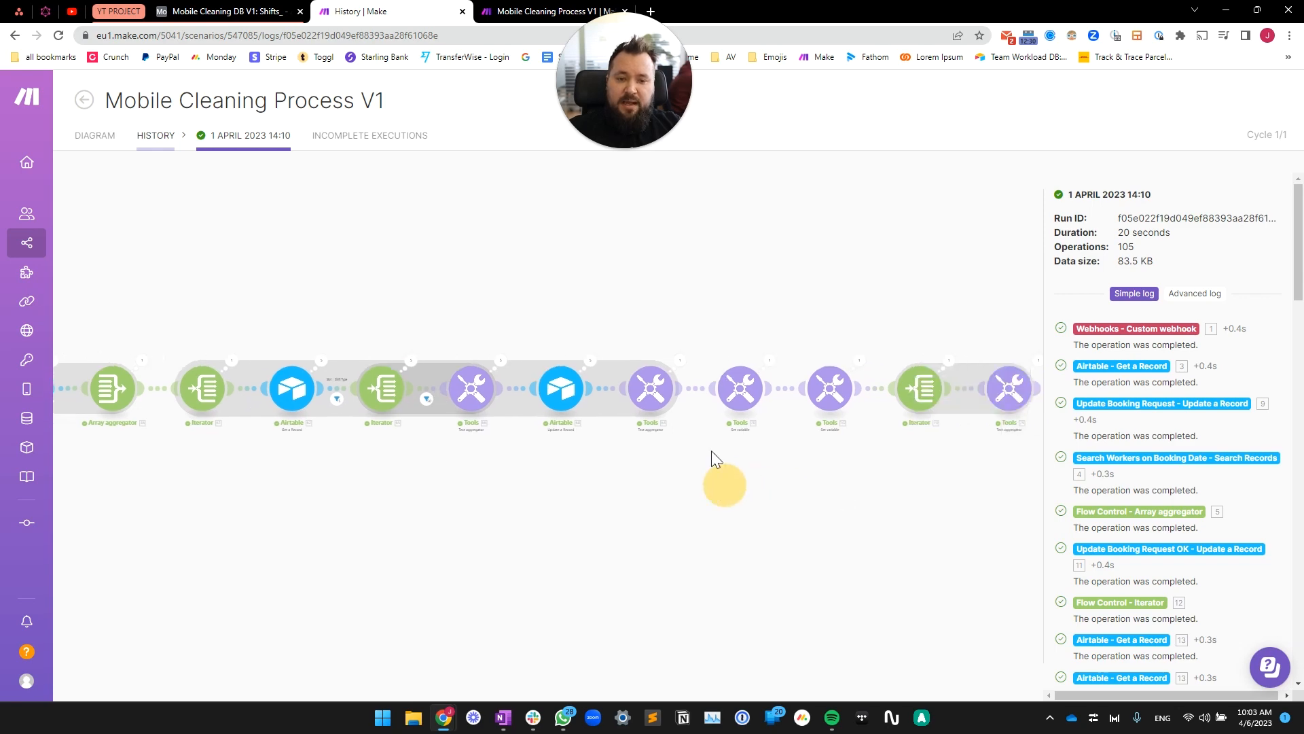
Examine the input bundles and combined output text of that aggregator's operation and close its details.
click(649, 338)
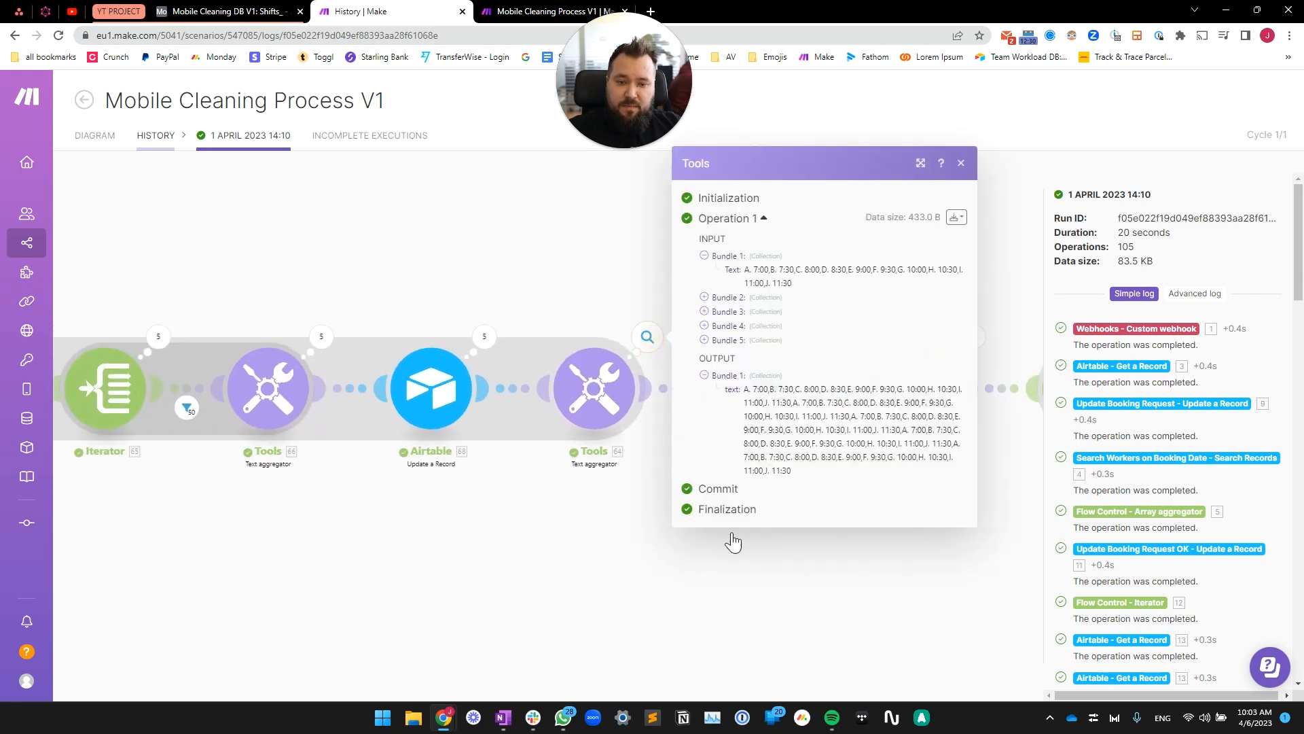
drag(507, 484, 664, 525)
drag(489, 484, 523, 483)
drag(724, 523, 603, 591)
click(594, 581)
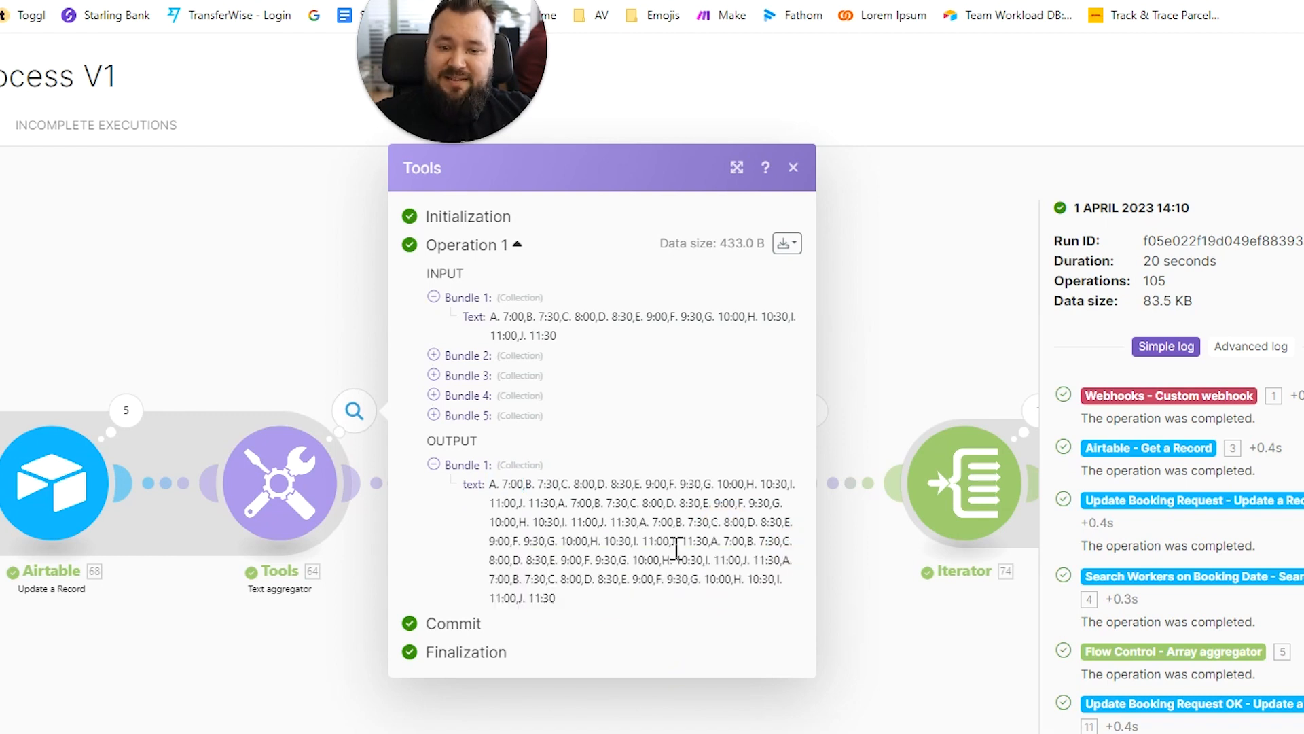
click(239, 713)
drag(913, 582, 722, 573)
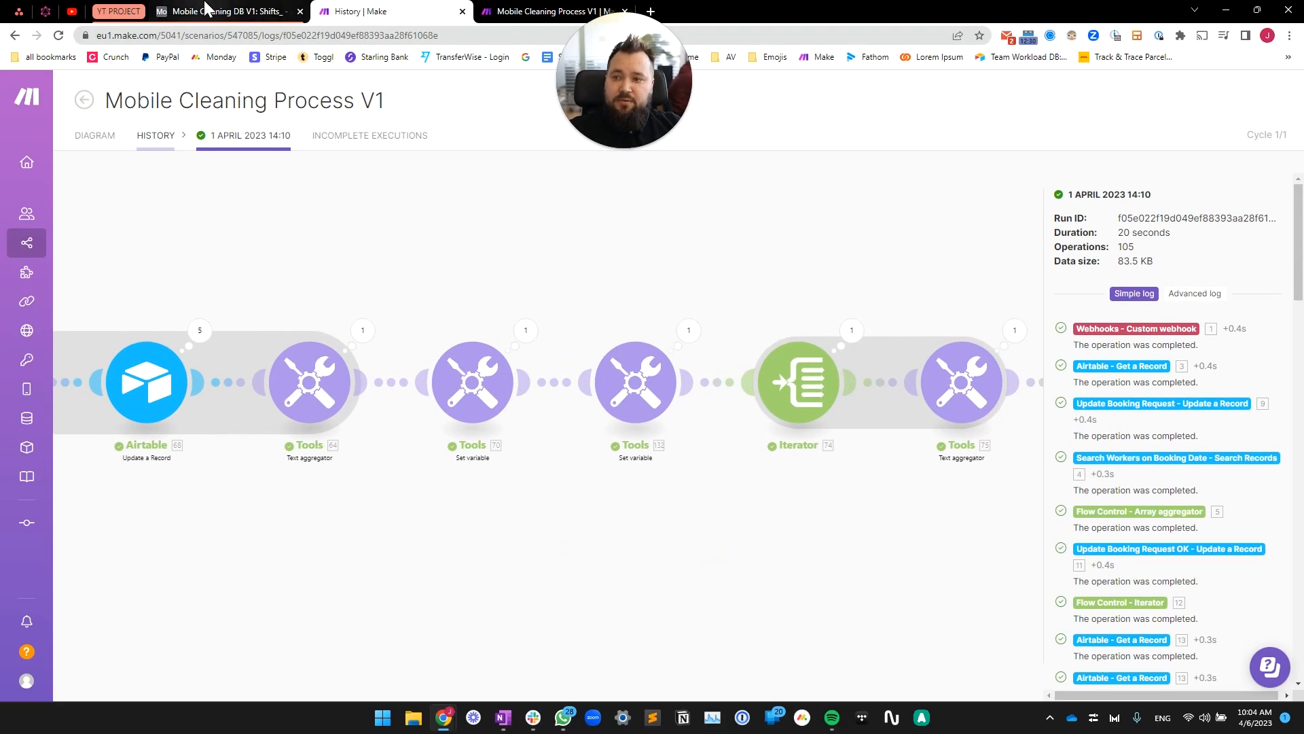
Switch to Airtable and inspect the Available Slots of the booking in the Bookings_ table.
click(207, 10)
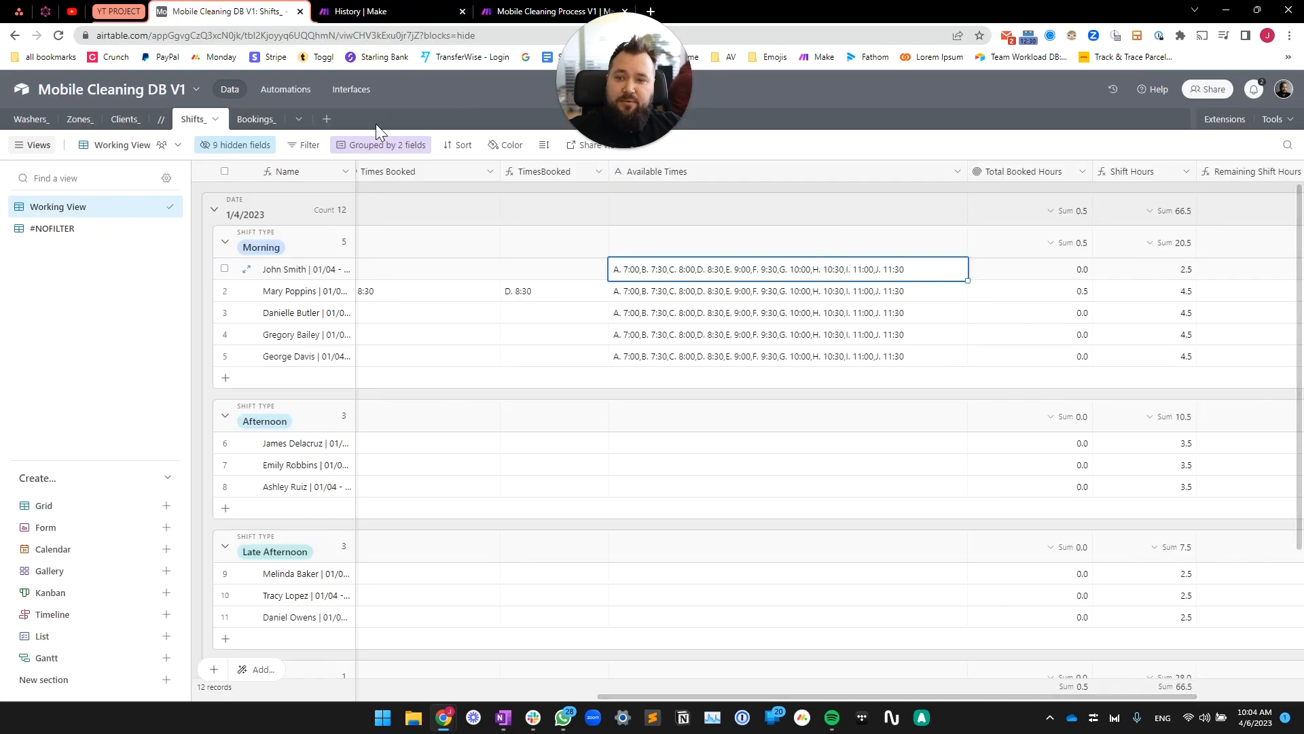
click(252, 119)
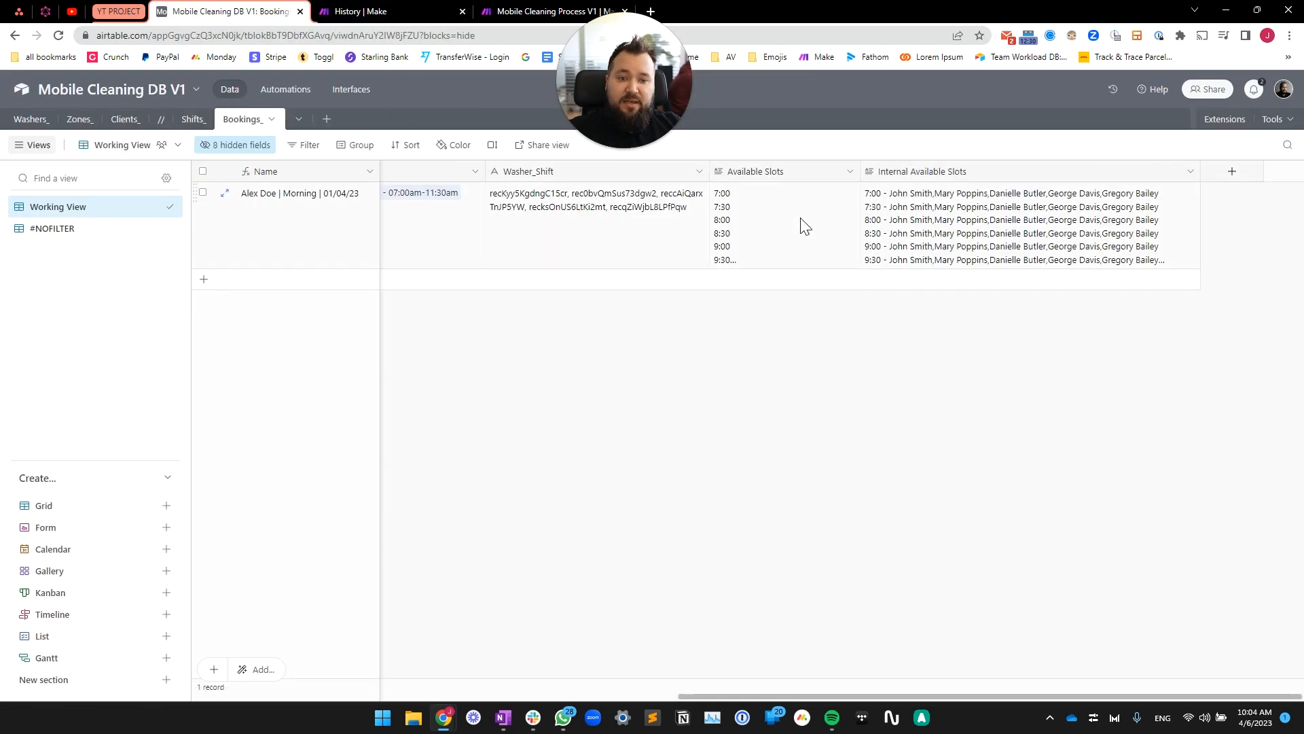
click(736, 195)
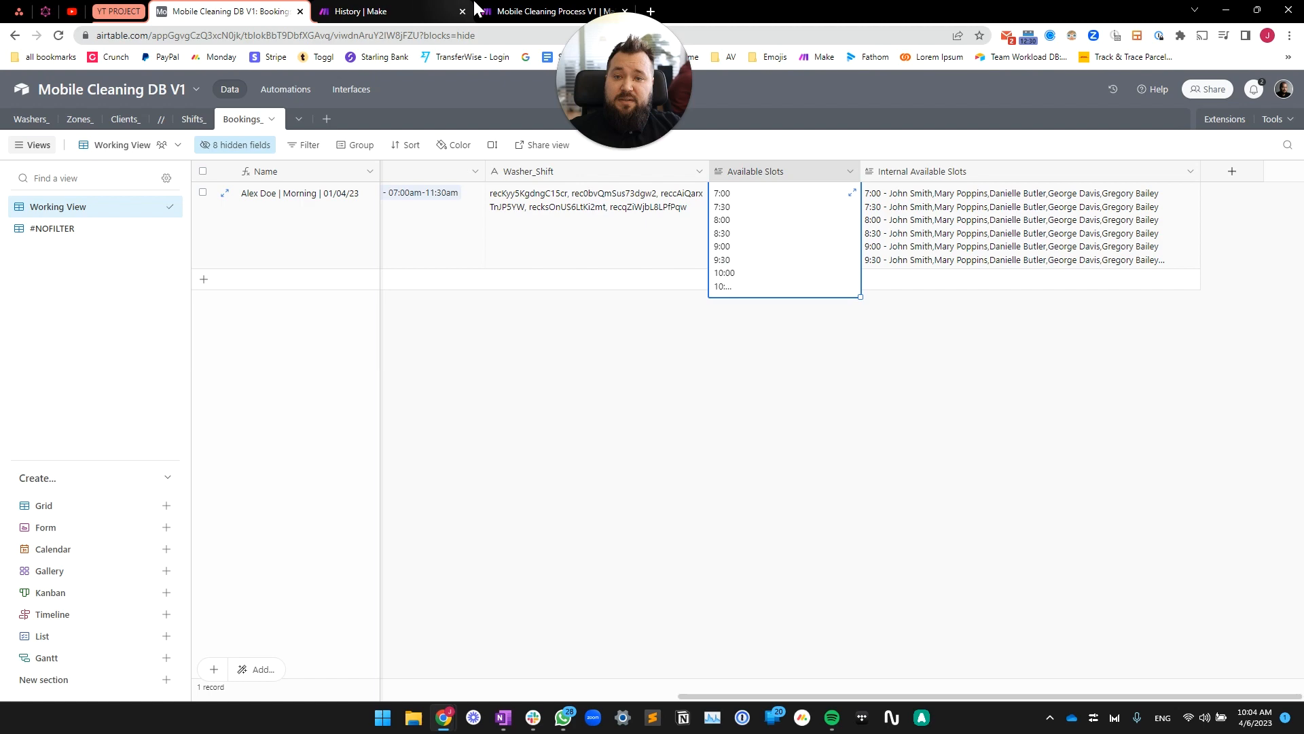
Return to the Make scenario, open the Sanitize & Sort All Avail. Times settings and enlarge the dialog to show the full formula.
click(492, 11)
drag(654, 509, 553, 519)
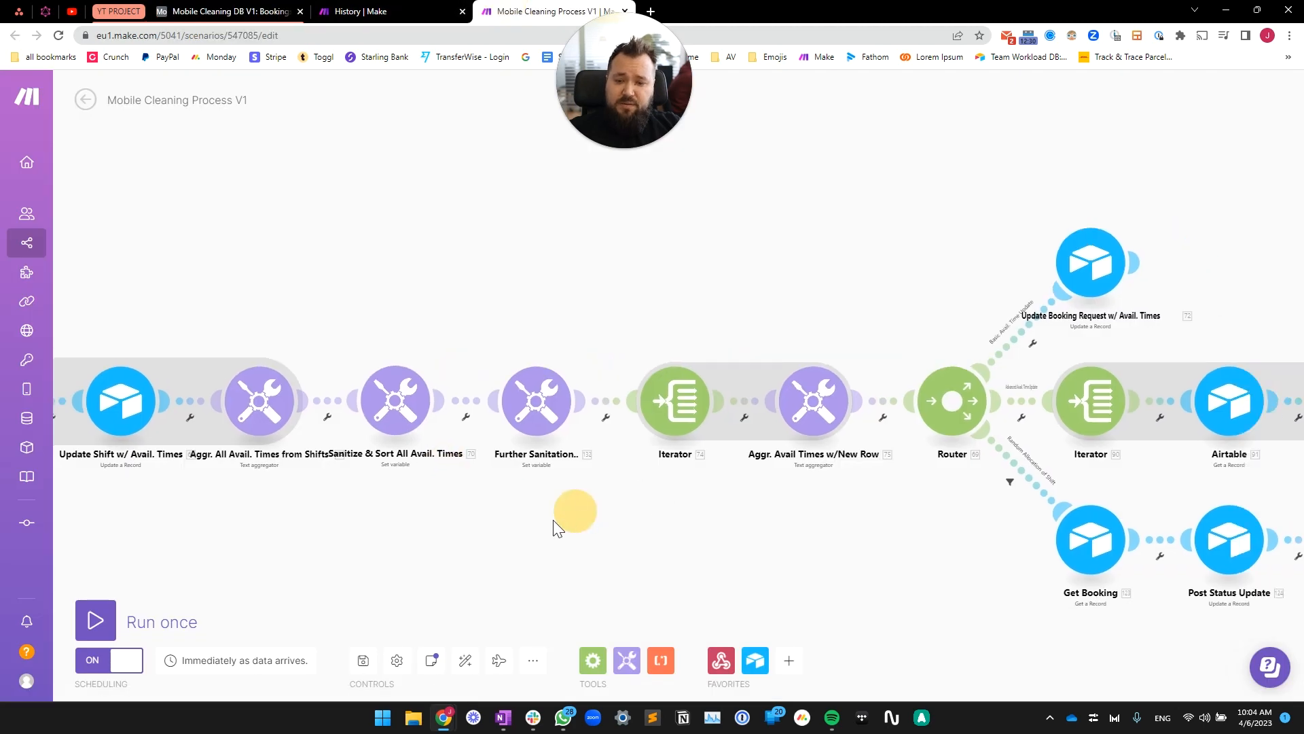
click(394, 400)
click(684, 156)
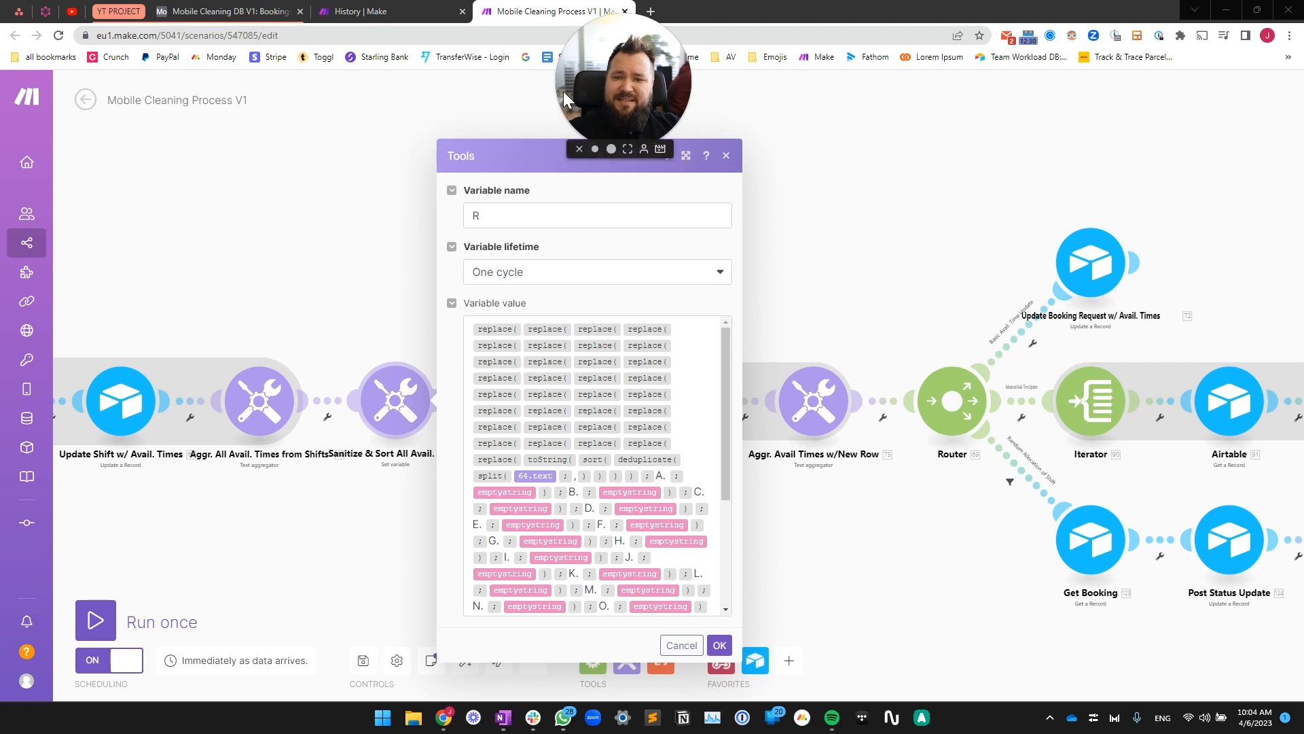
drag(597, 102, 99, 111)
click(686, 155)
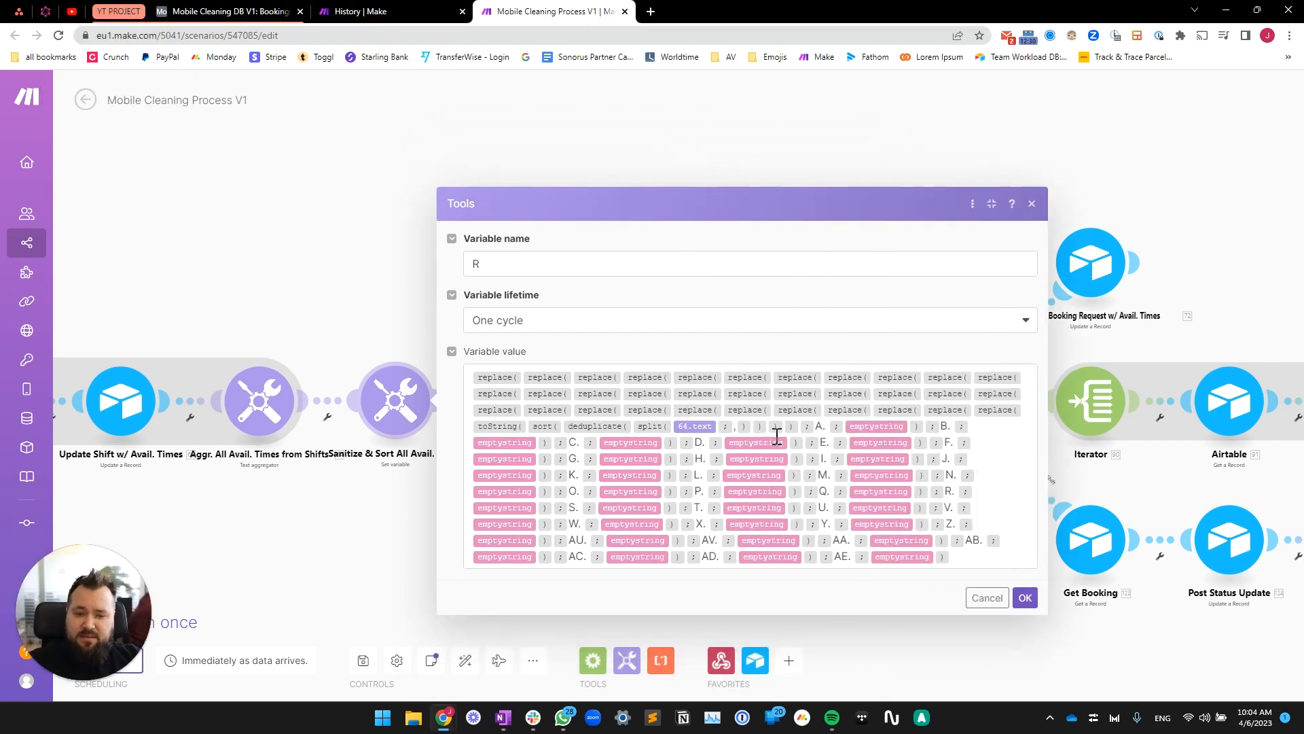
drag(305, 568, 257, 548)
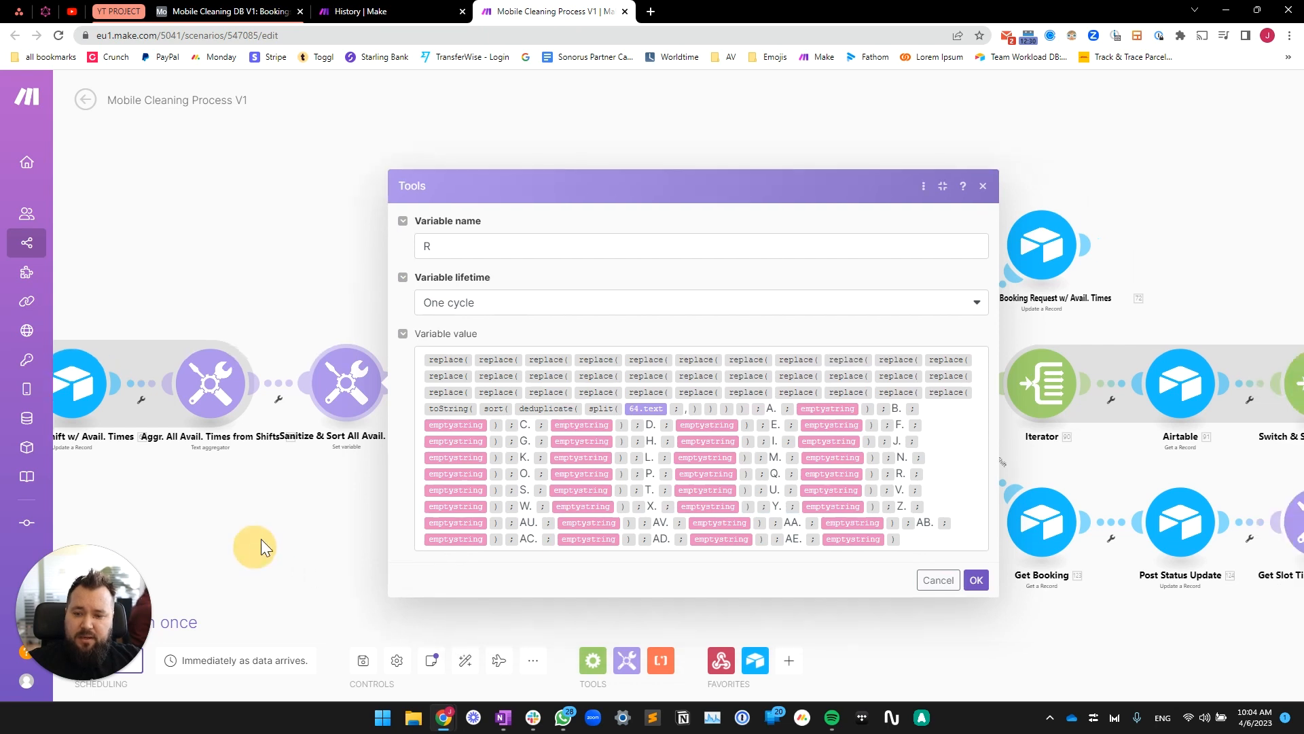
Highlight the A. prefix in the replace formula, examine how split, deduplicate, sort and replace are nested, and accept the settings.
click(781, 408)
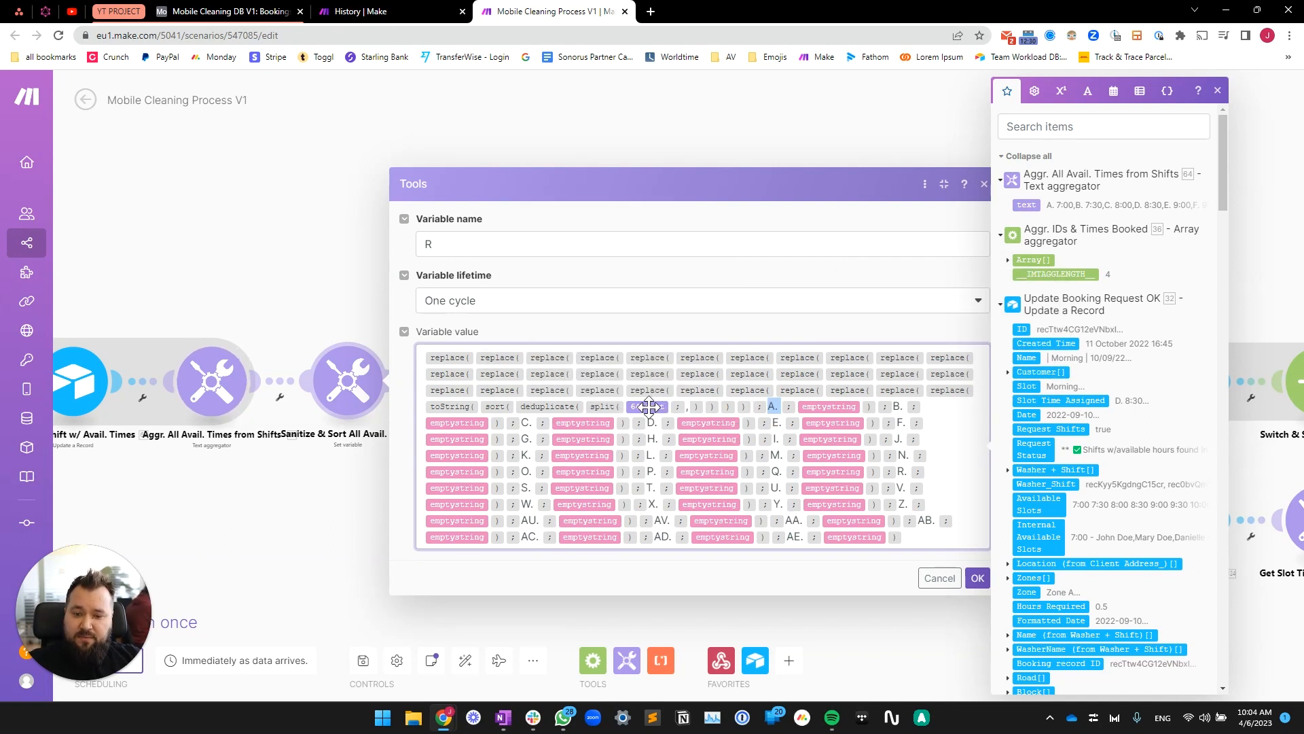
click(687, 406)
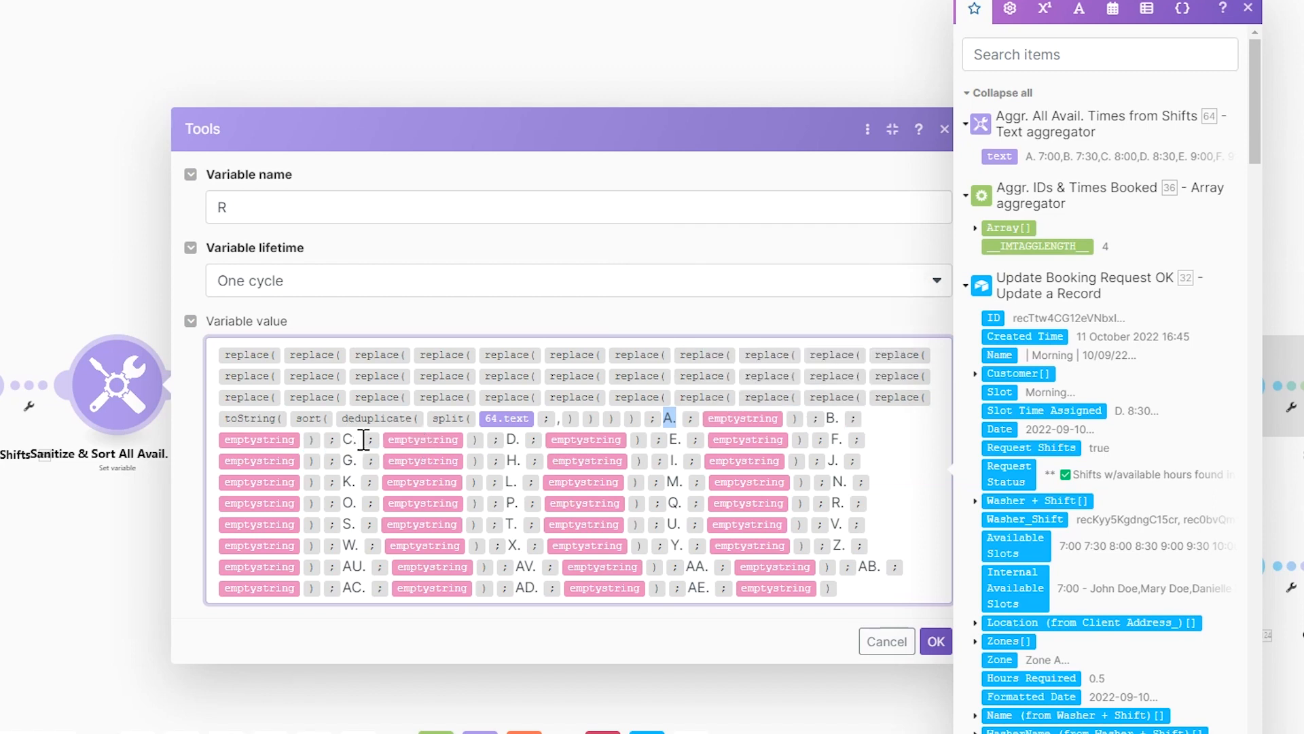
click(936, 641)
Check the split and replace formula in the array of the Iterator after Further Sanitation and close its settings.
drag(775, 535, 647, 534)
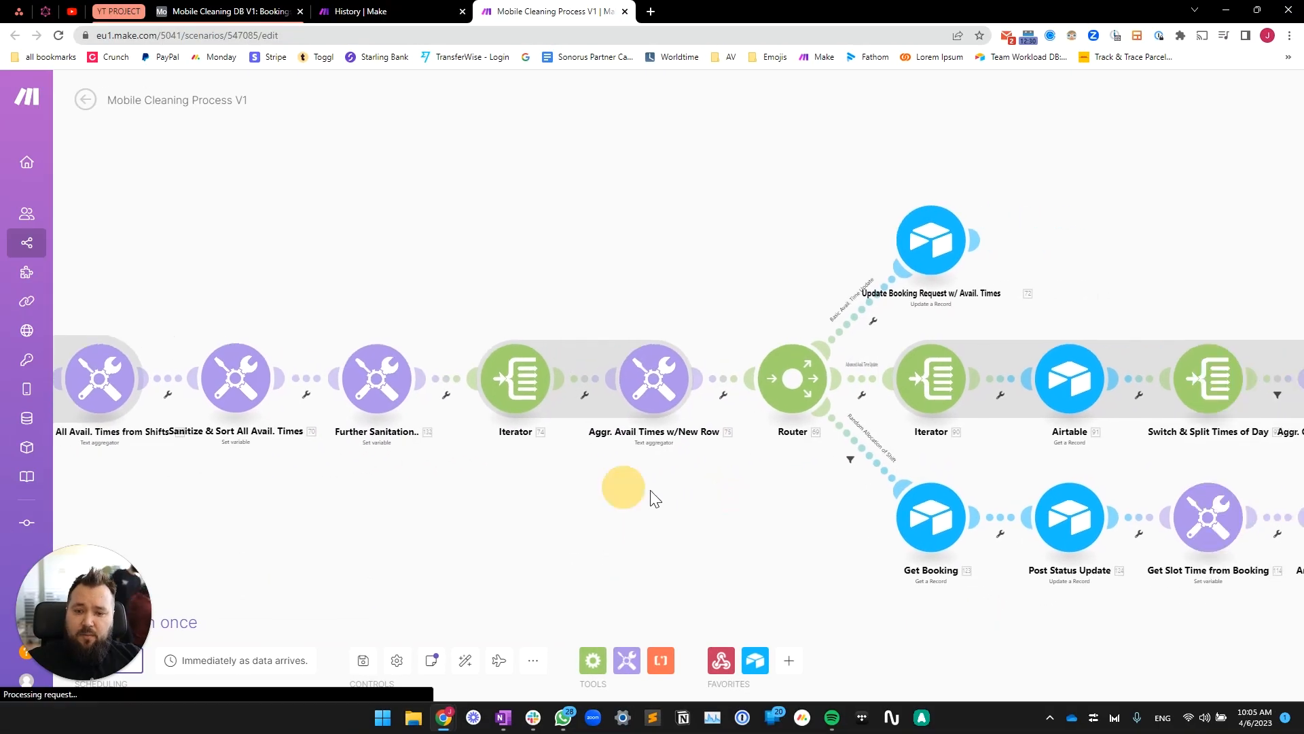
drag(617, 490, 614, 490)
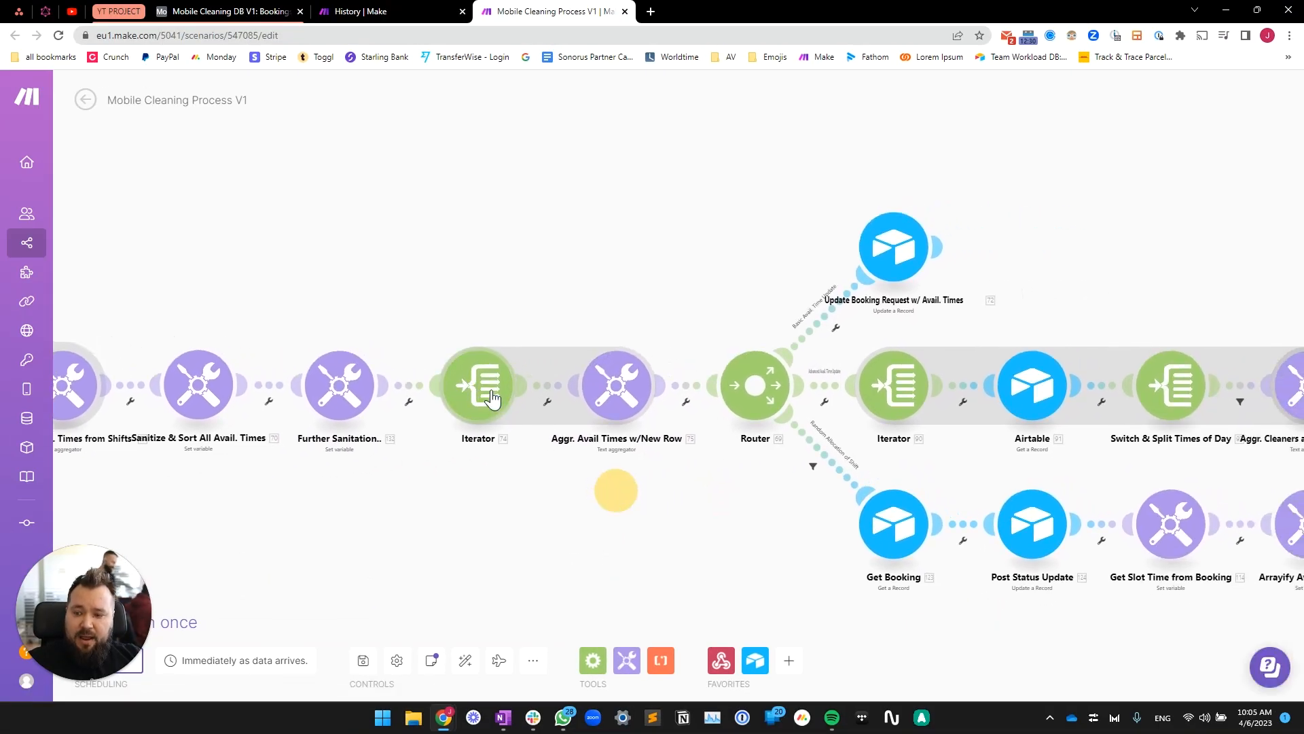
click(491, 393)
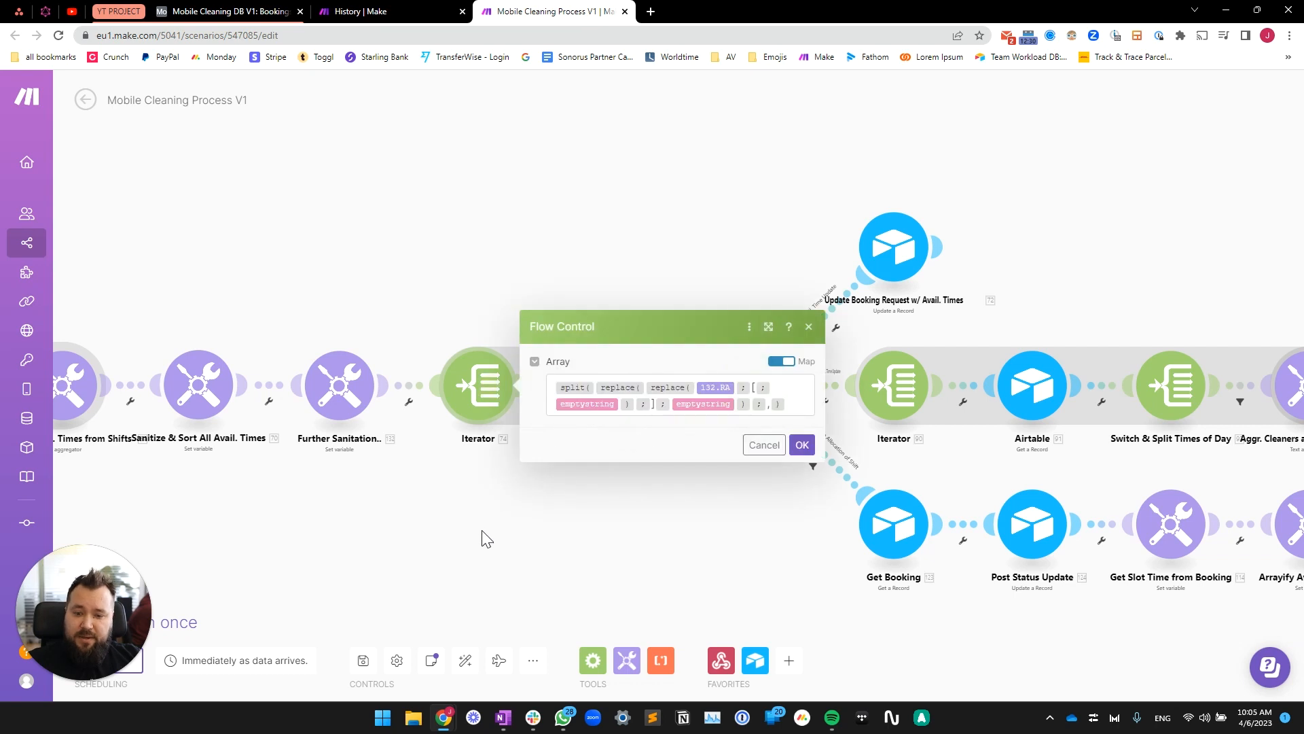
drag(352, 485, 562, 474)
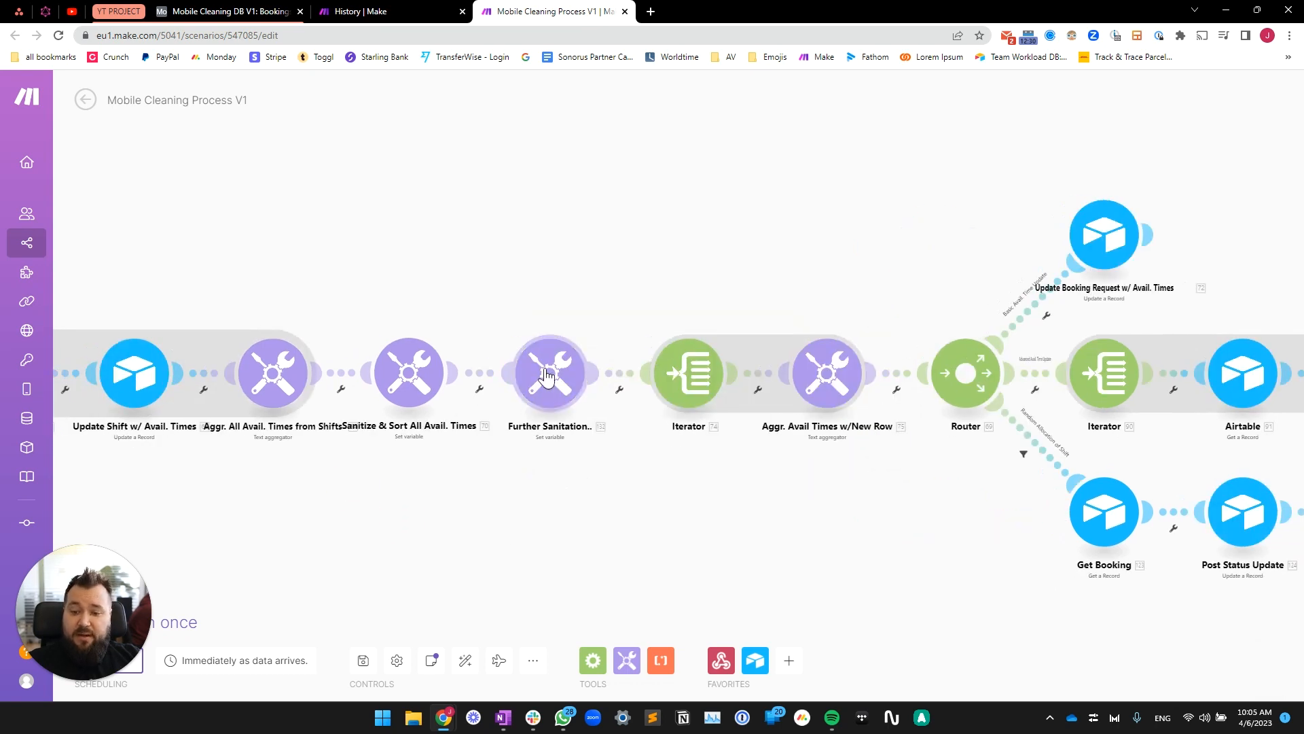
Inspect the replace formula in the Further Sanitation settings, and check the R output of Set variable module 70 in the run history.
click(548, 386)
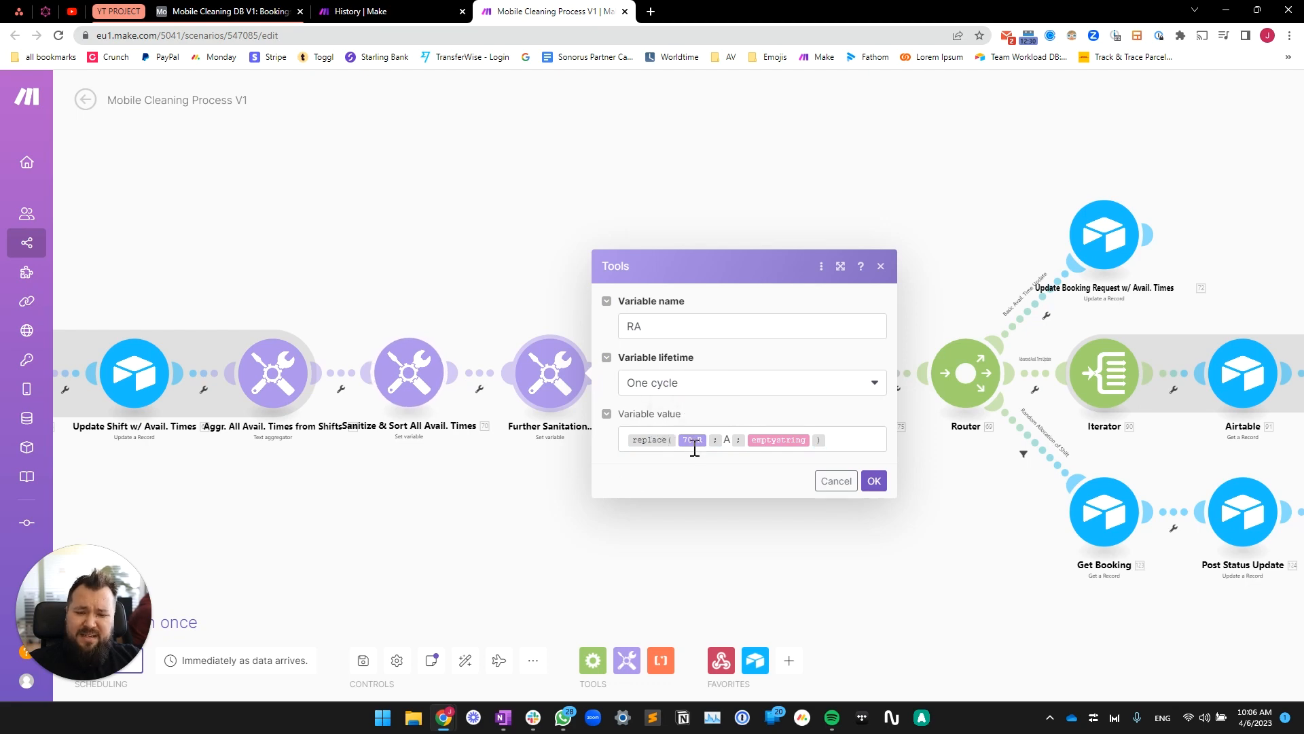
click(727, 440)
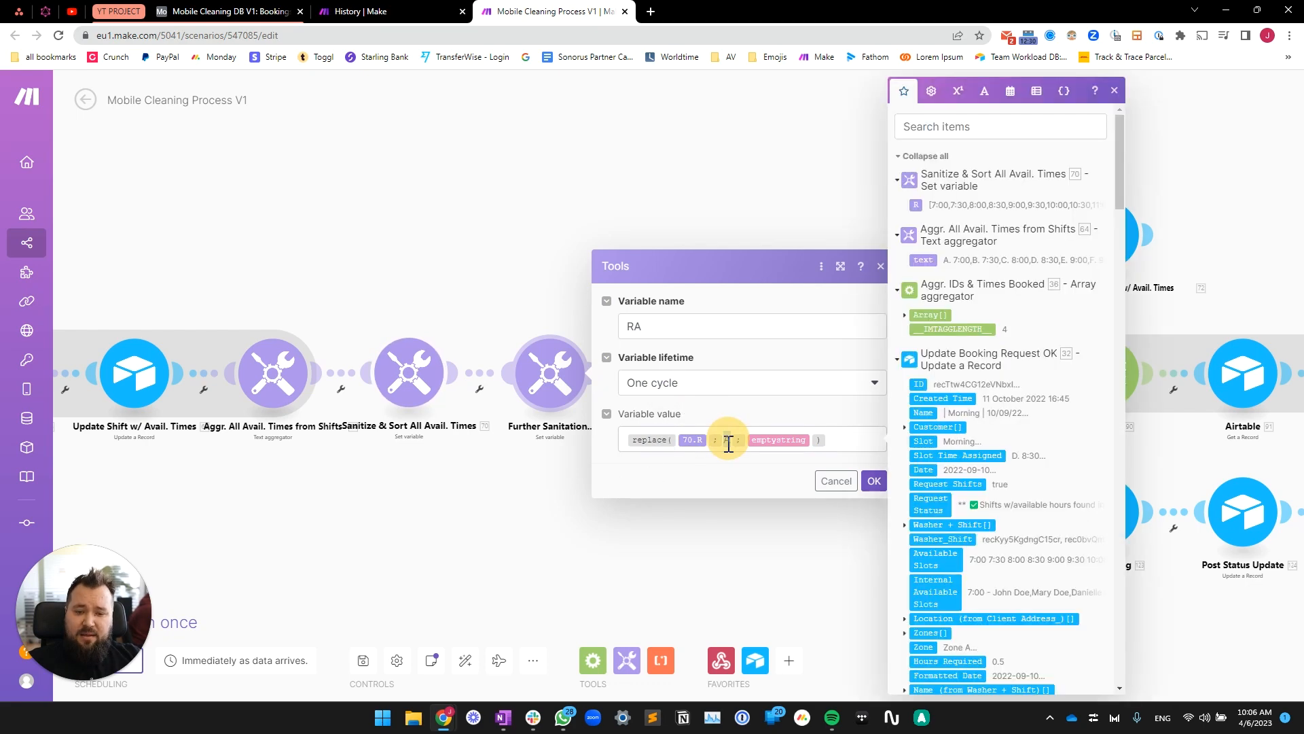
click(380, 12)
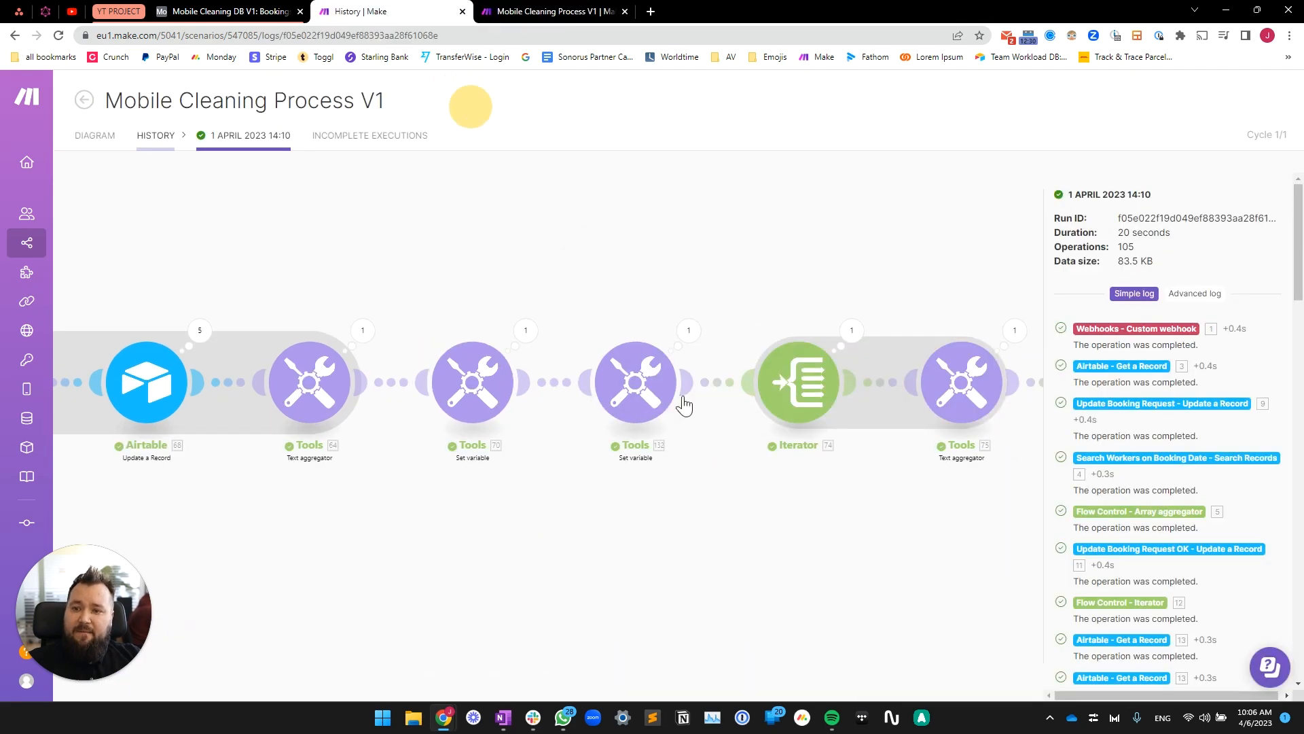
click(424, 303)
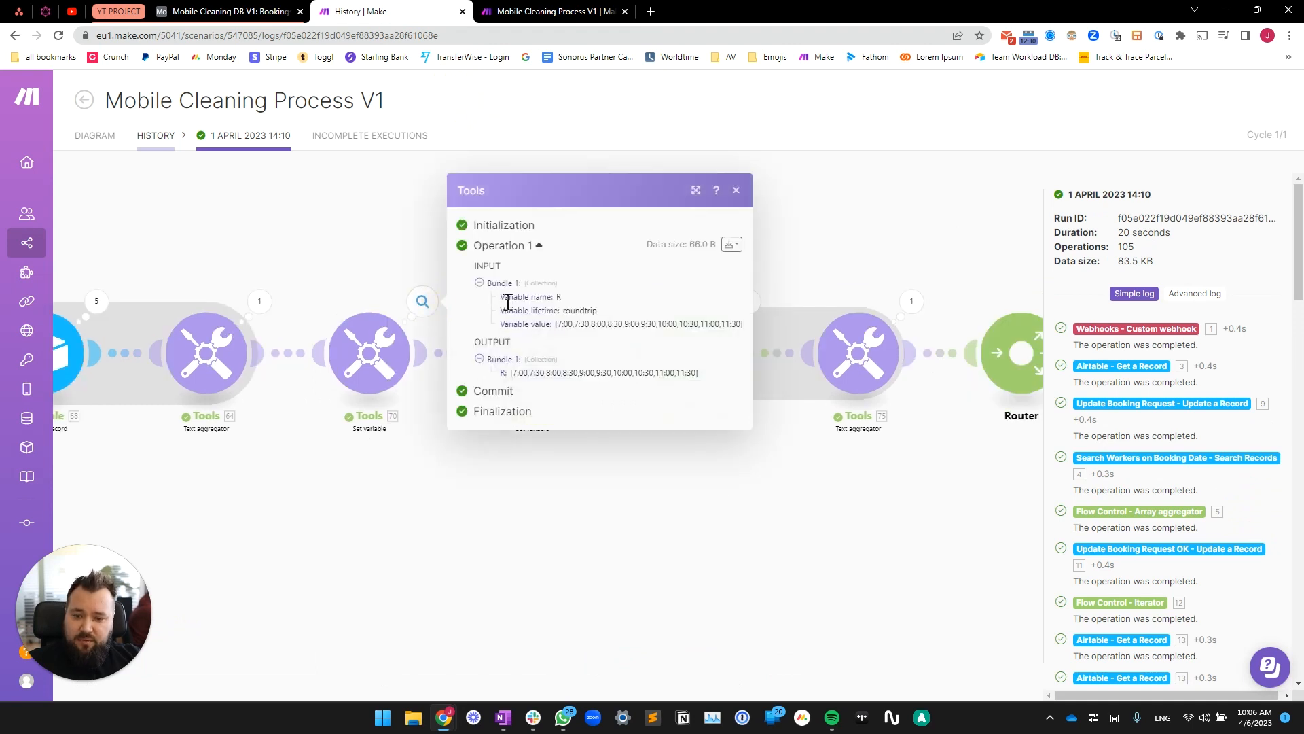
click(571, 517)
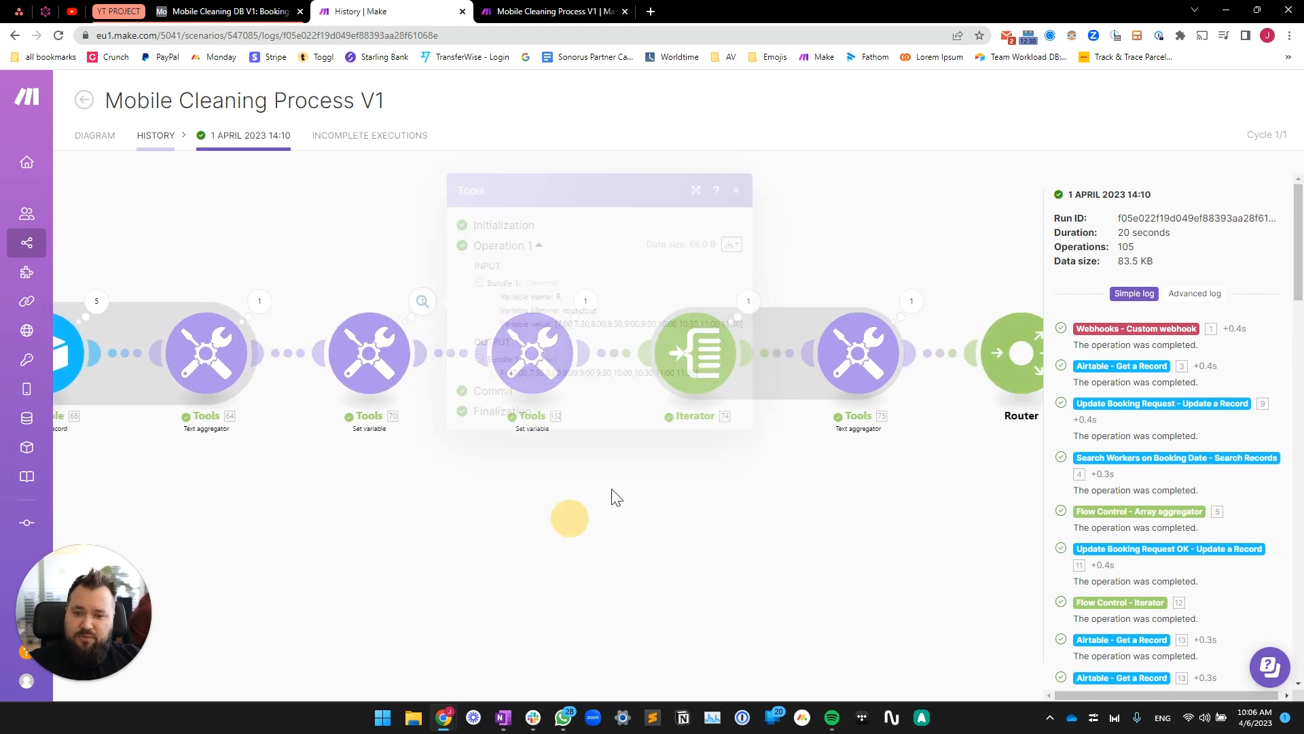
In the run history, re-examine the output of Set variable module 70 and inspect the mappings of Set variable module 132.
drag(609, 470, 528, 477)
click(504, 311)
click(340, 307)
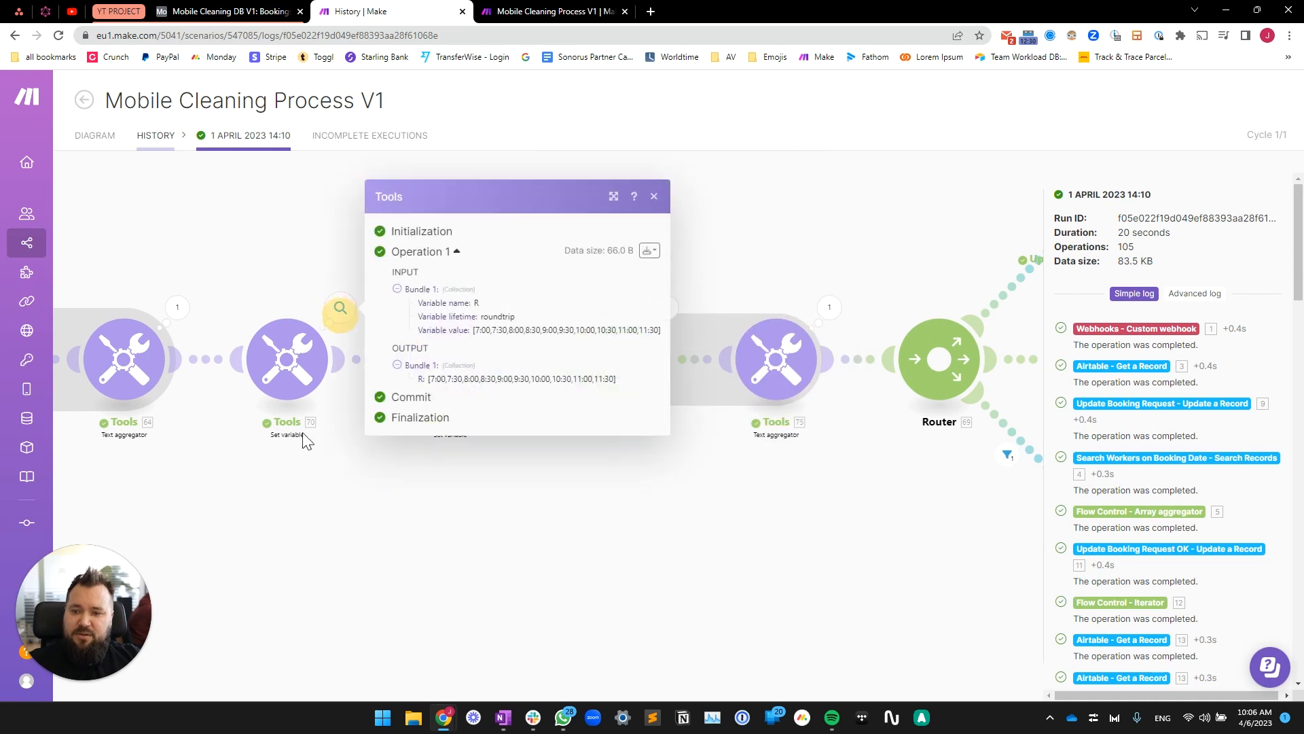
click(488, 466)
drag(442, 226, 632, 235)
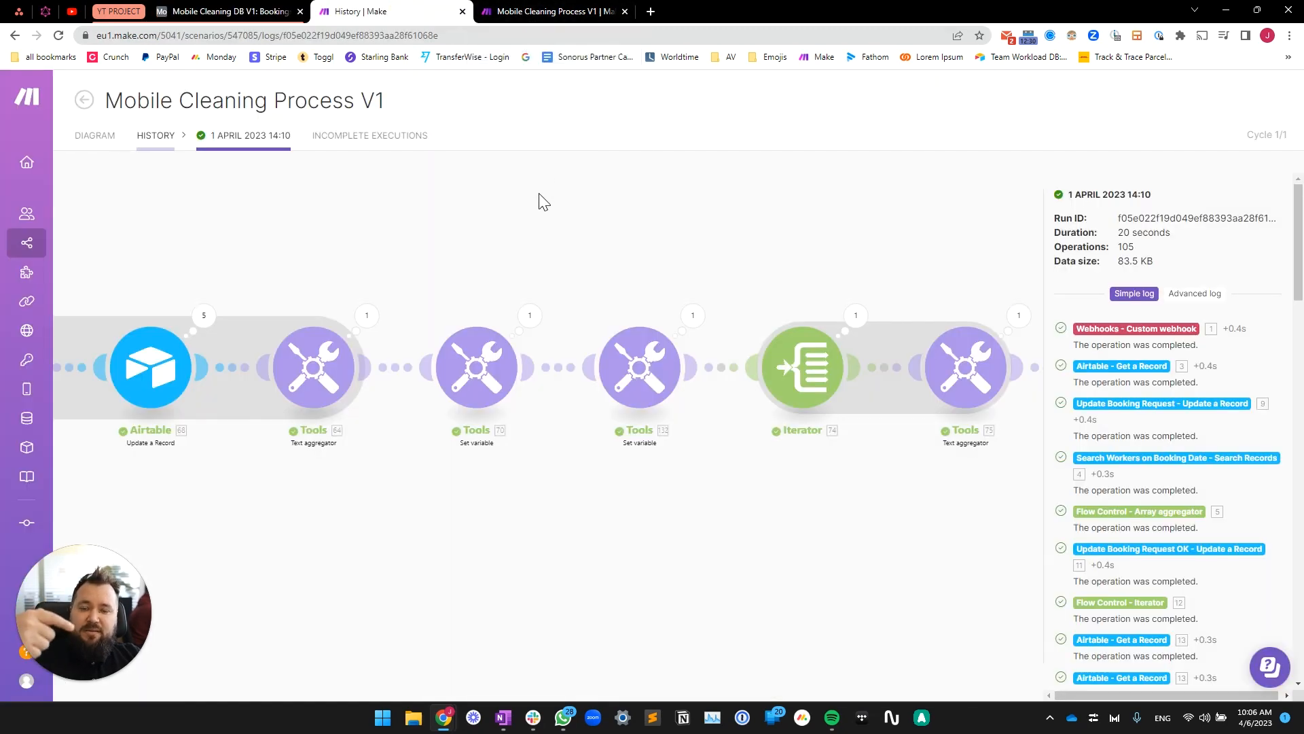
click(629, 373)
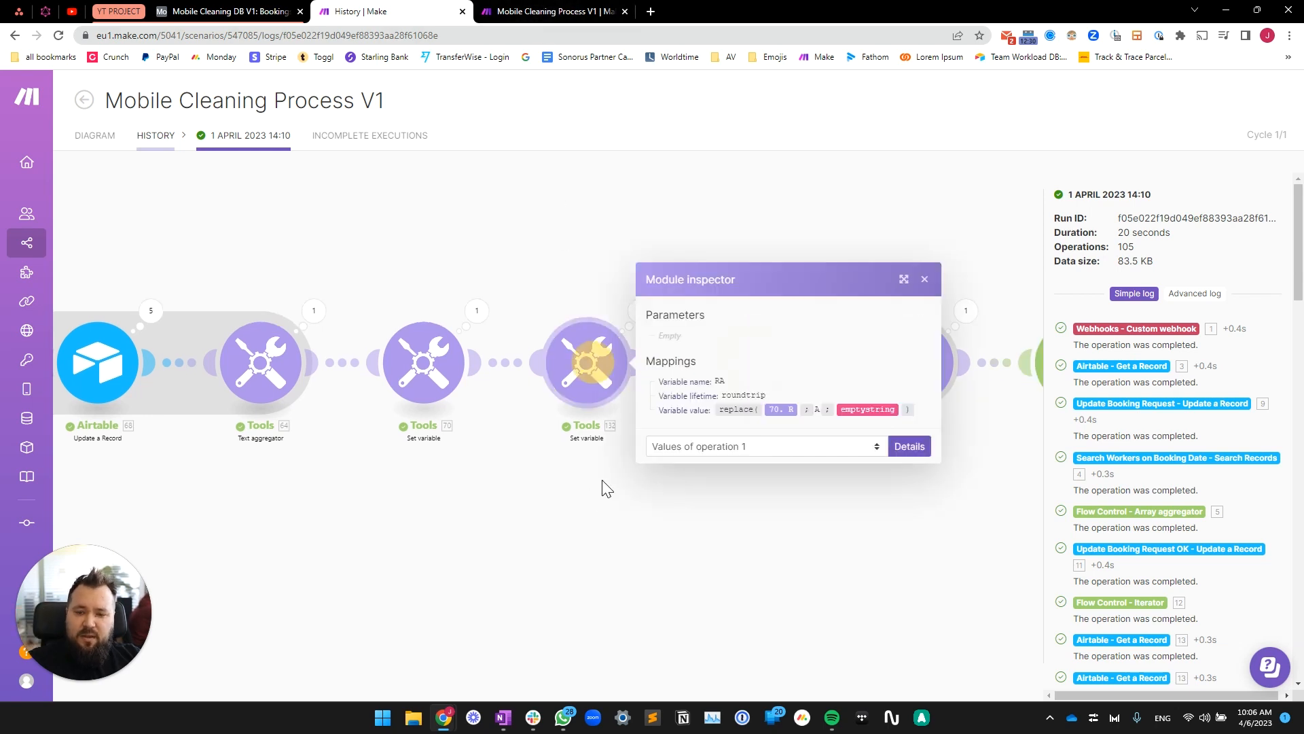
click(537, 531)
Return to the scenario editor, review which variable the Further Sanitation formula takes as its source, and close the settings.
key(ctrl+Tab)
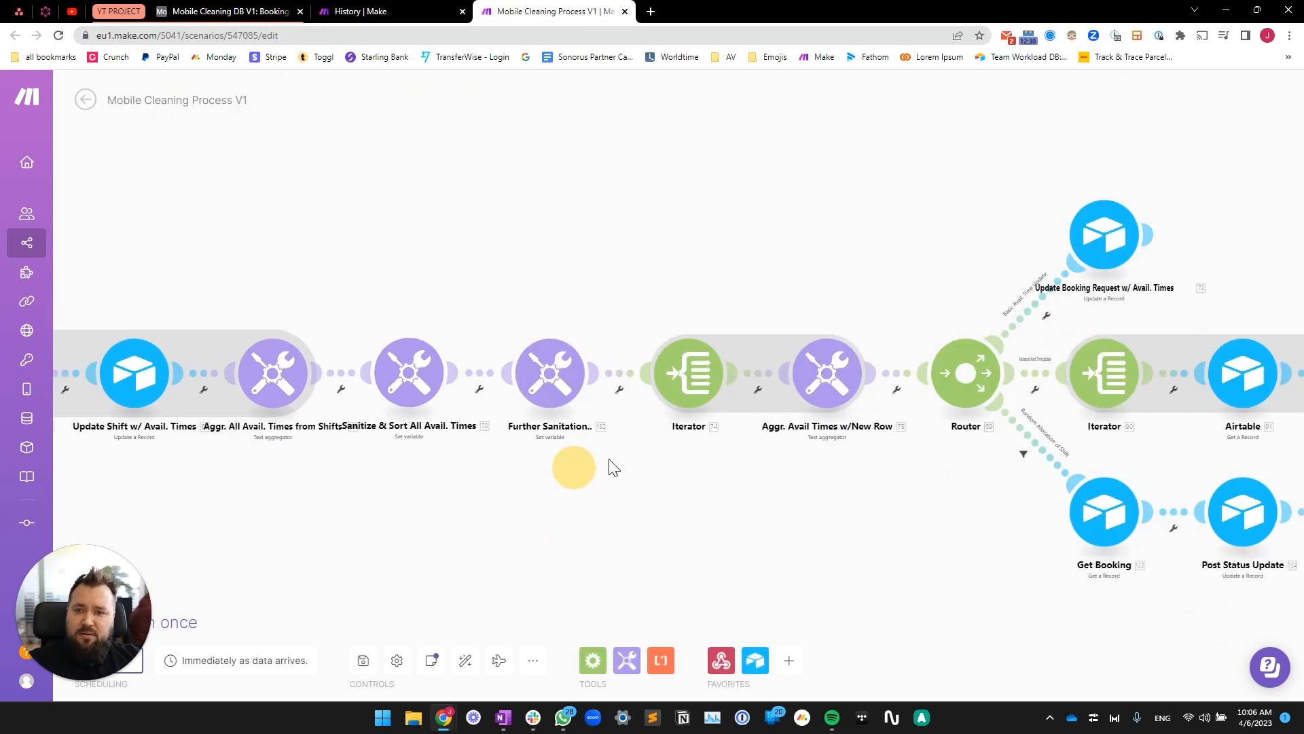
click(569, 387)
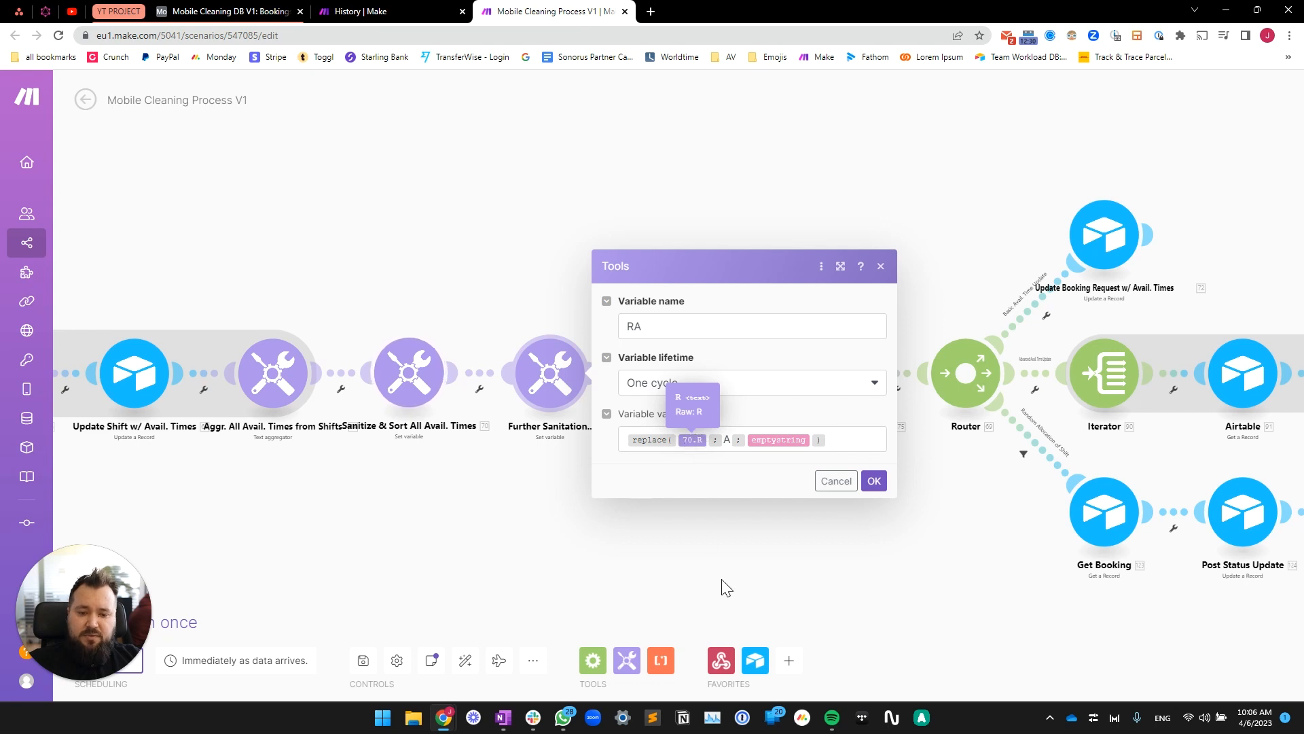
click(800, 572)
Compare the Iterator's split and replace array formula with the RA output of module 132 in the run history, and close the Iterator settings.
drag(913, 534, 754, 541)
click(529, 405)
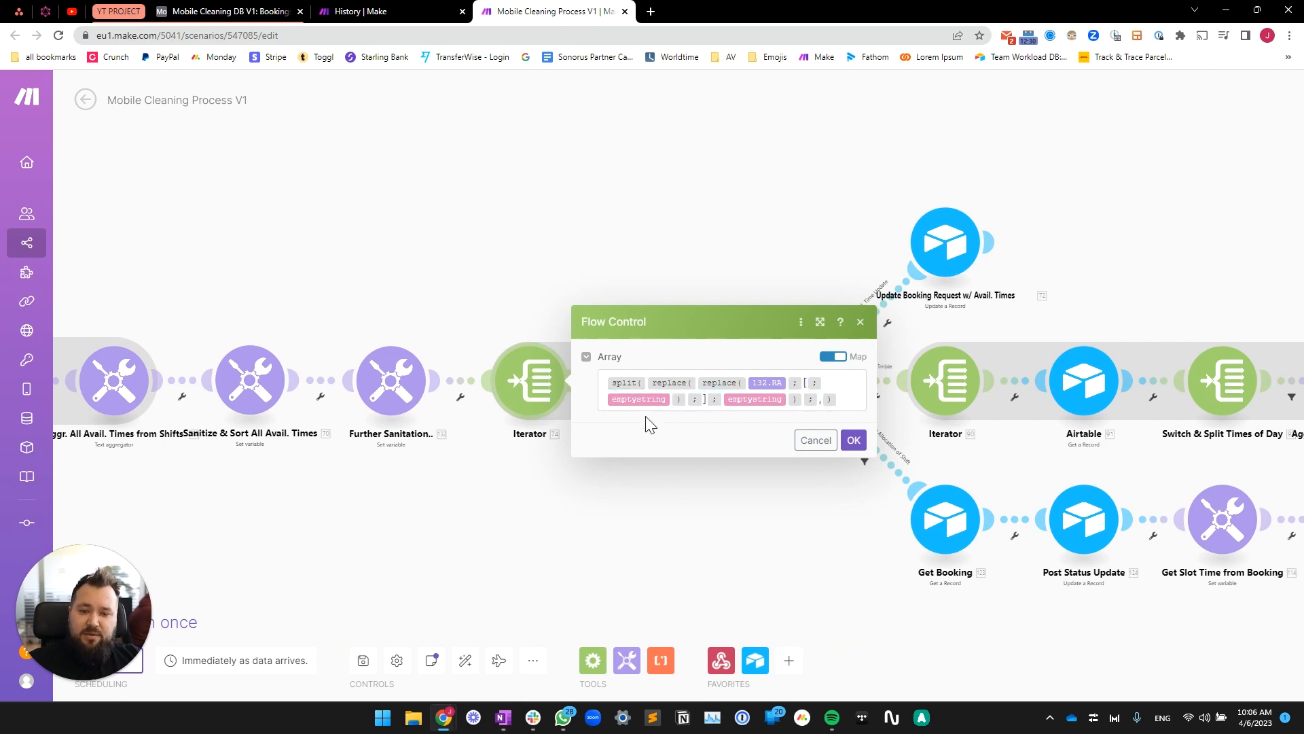
click(373, 10)
drag(735, 381, 739, 381)
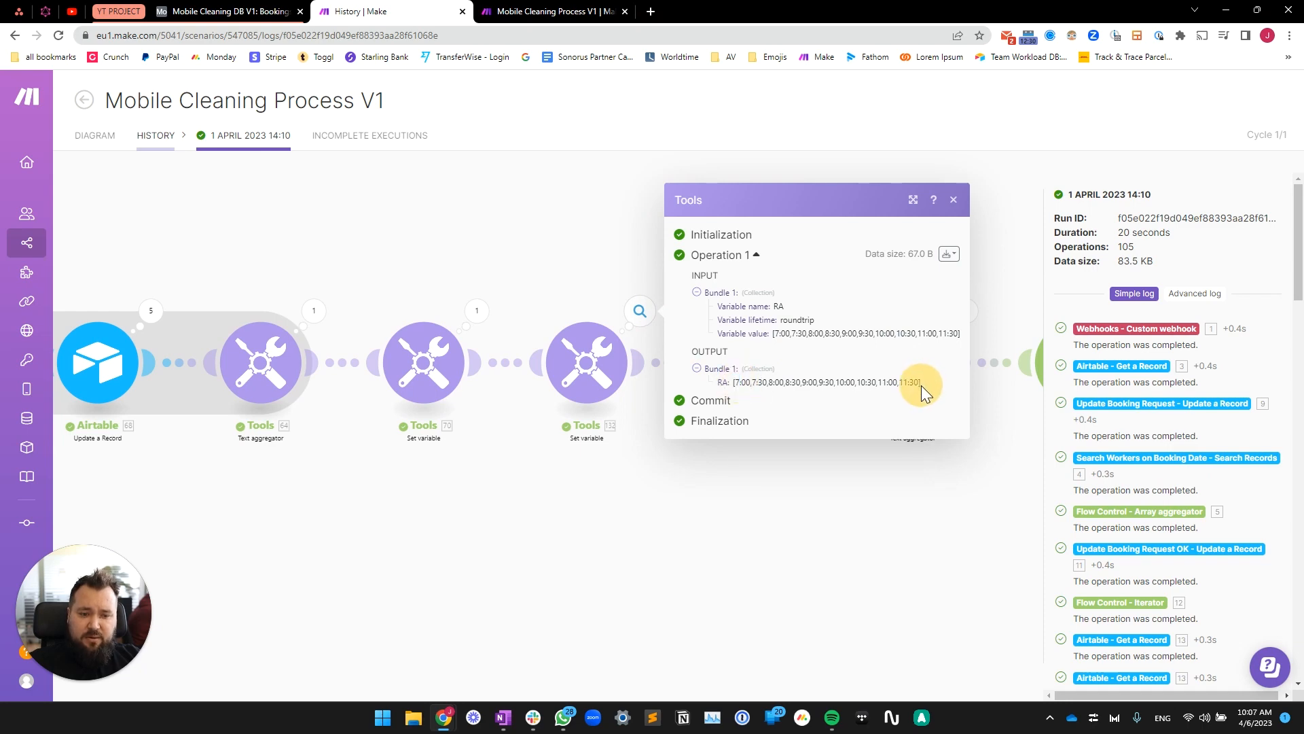
click(591, 509)
click(506, 11)
drag(756, 501, 651, 494)
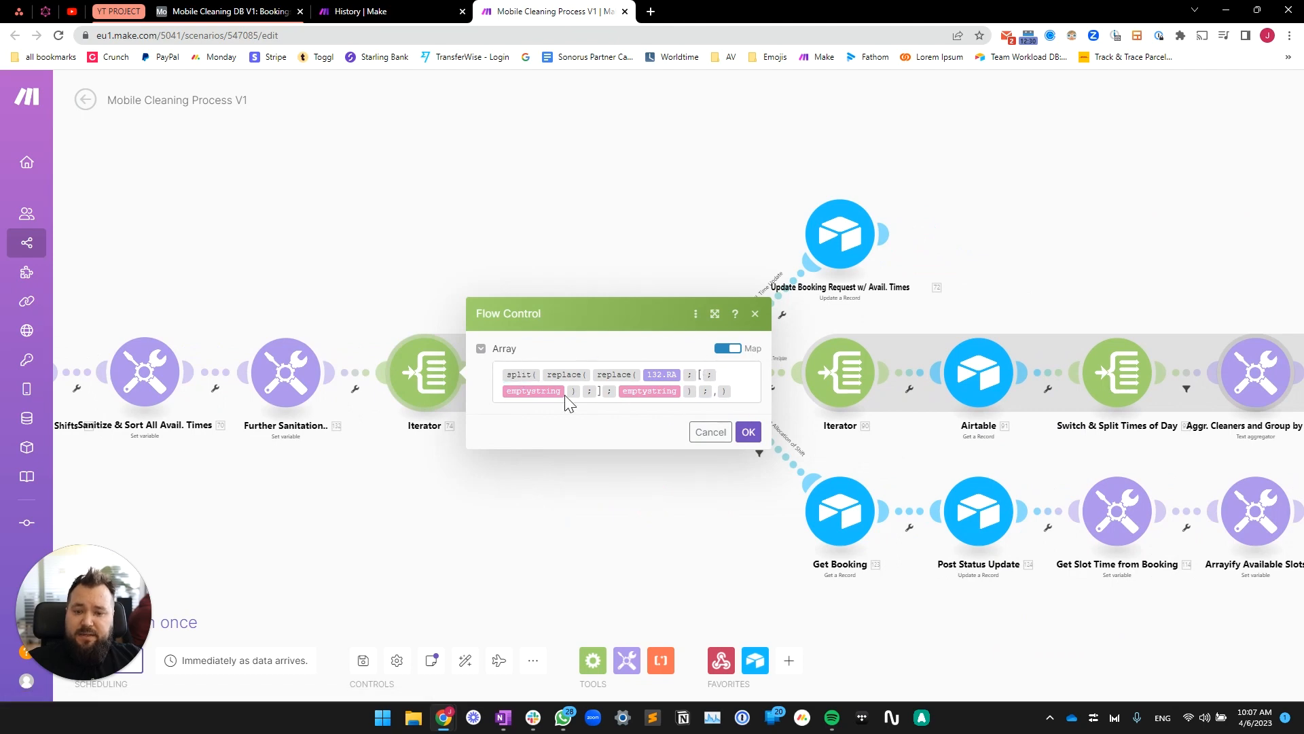
click(717, 394)
click(521, 551)
Highlight the list of times between the square brackets in the RA output of module 132 in the run history.
click(367, 11)
drag(701, 439, 525, 417)
click(638, 284)
click(464, 285)
click(552, 356)
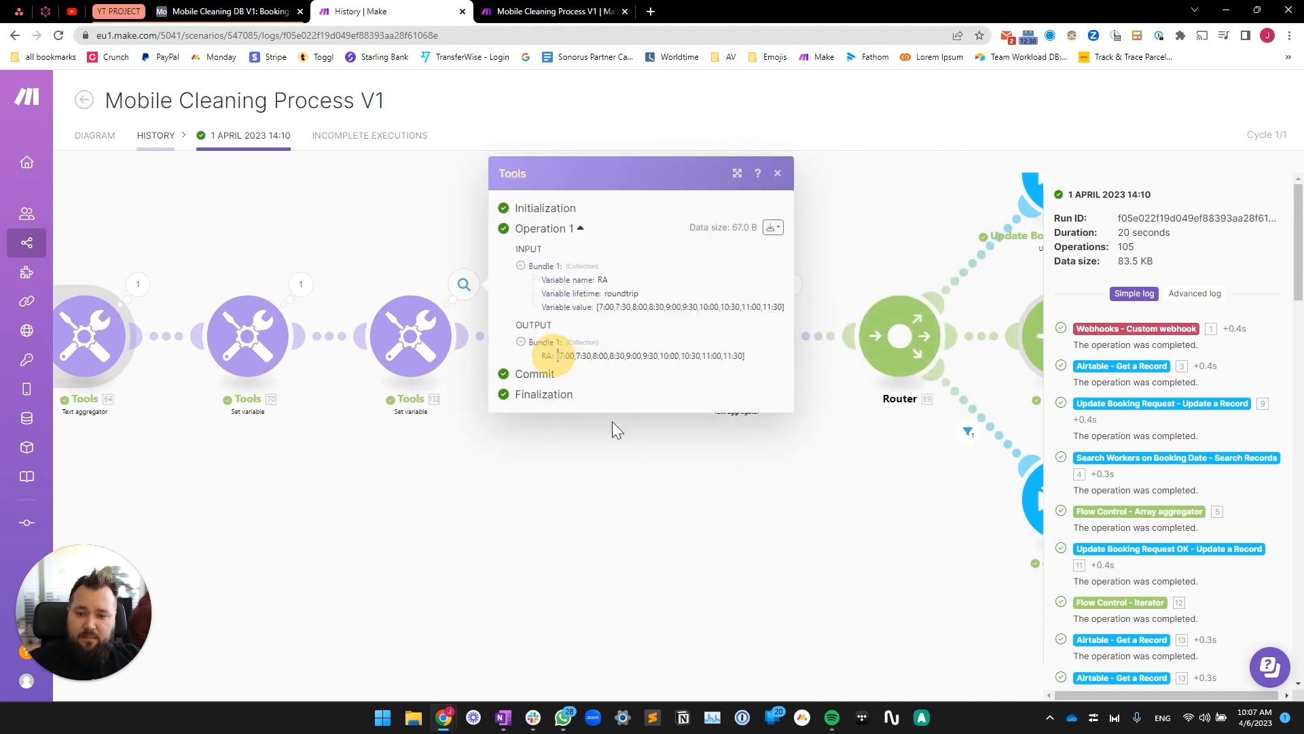
click(751, 362)
drag(558, 356, 746, 356)
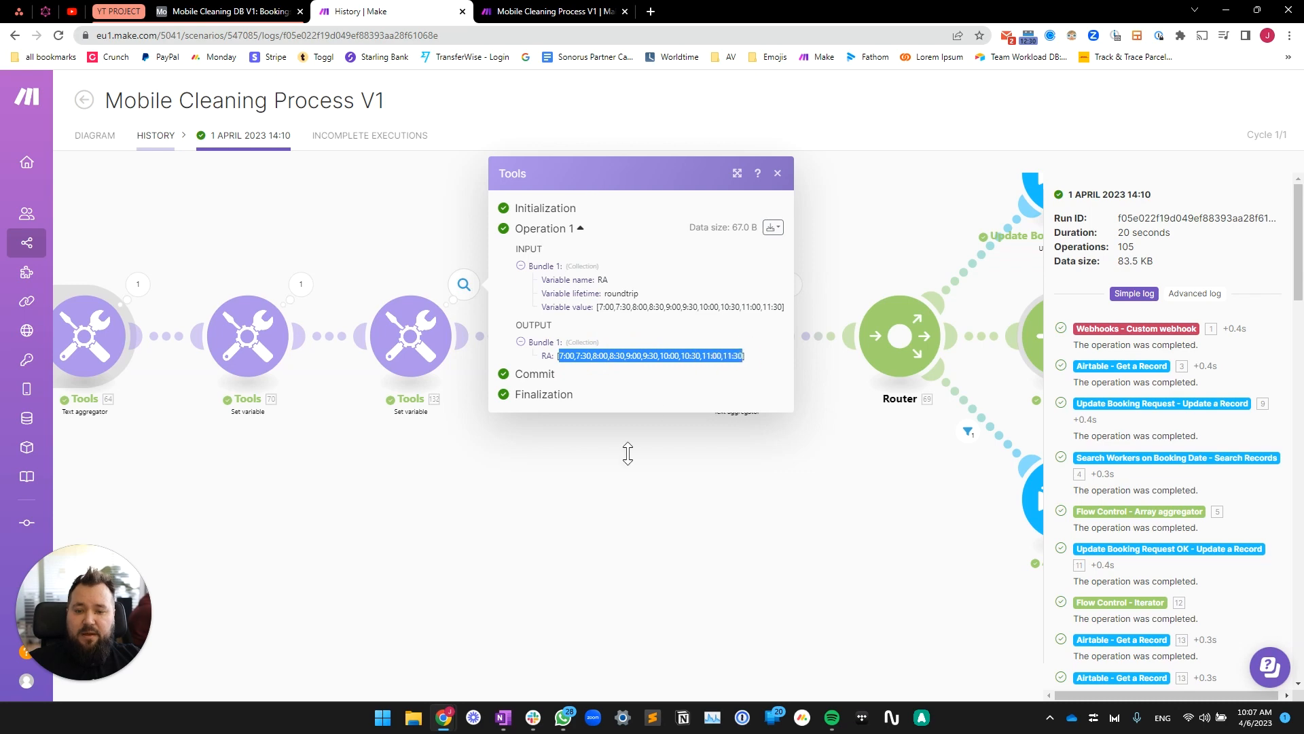
click(602, 504)
Review the source module, row separator and text mapping of Aggr. Avail Times w/New Row in the scenario editor, and close its settings.
click(560, 11)
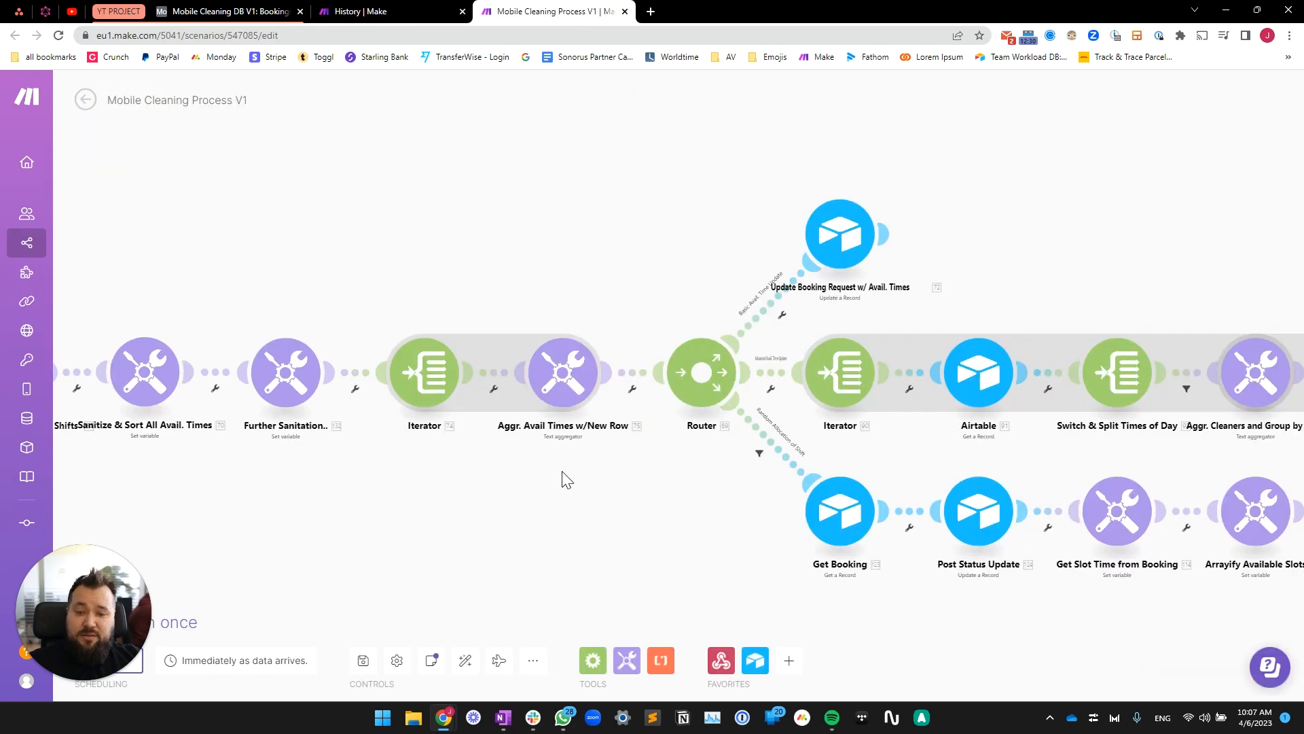
click(562, 373)
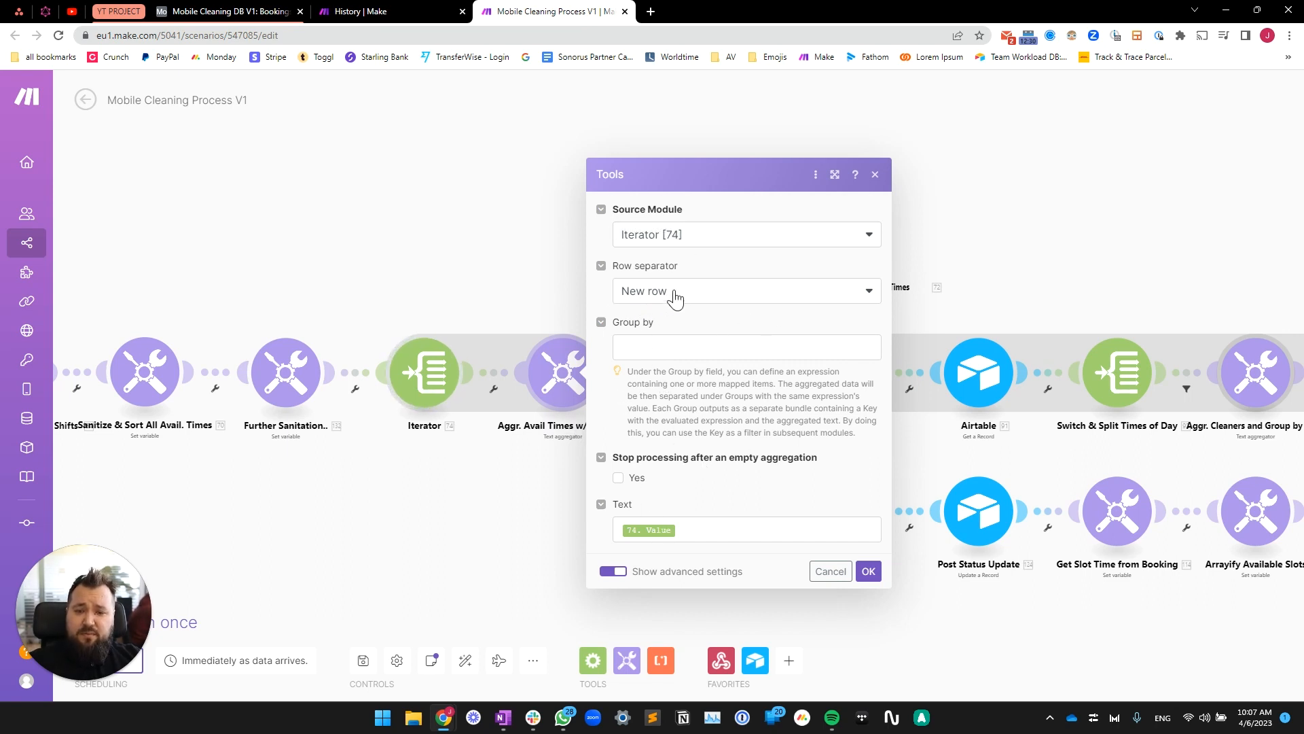
click(686, 535)
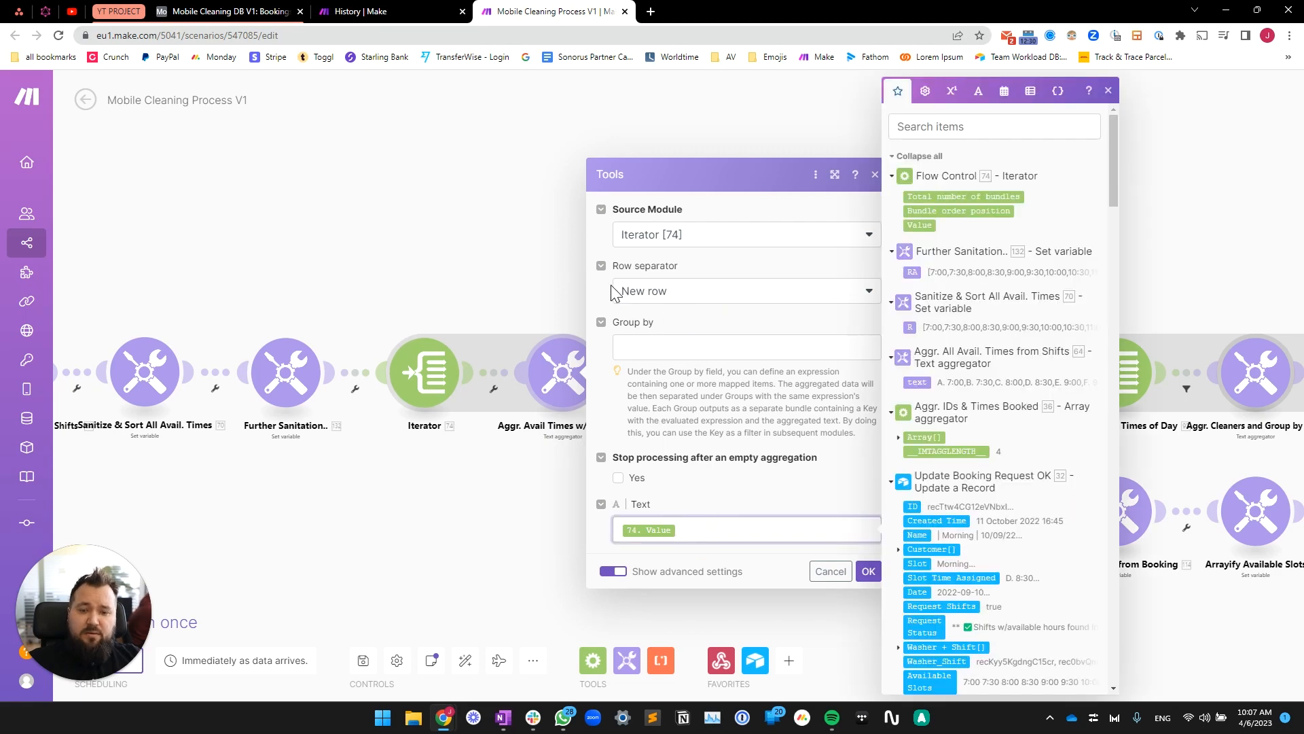
click(502, 501)
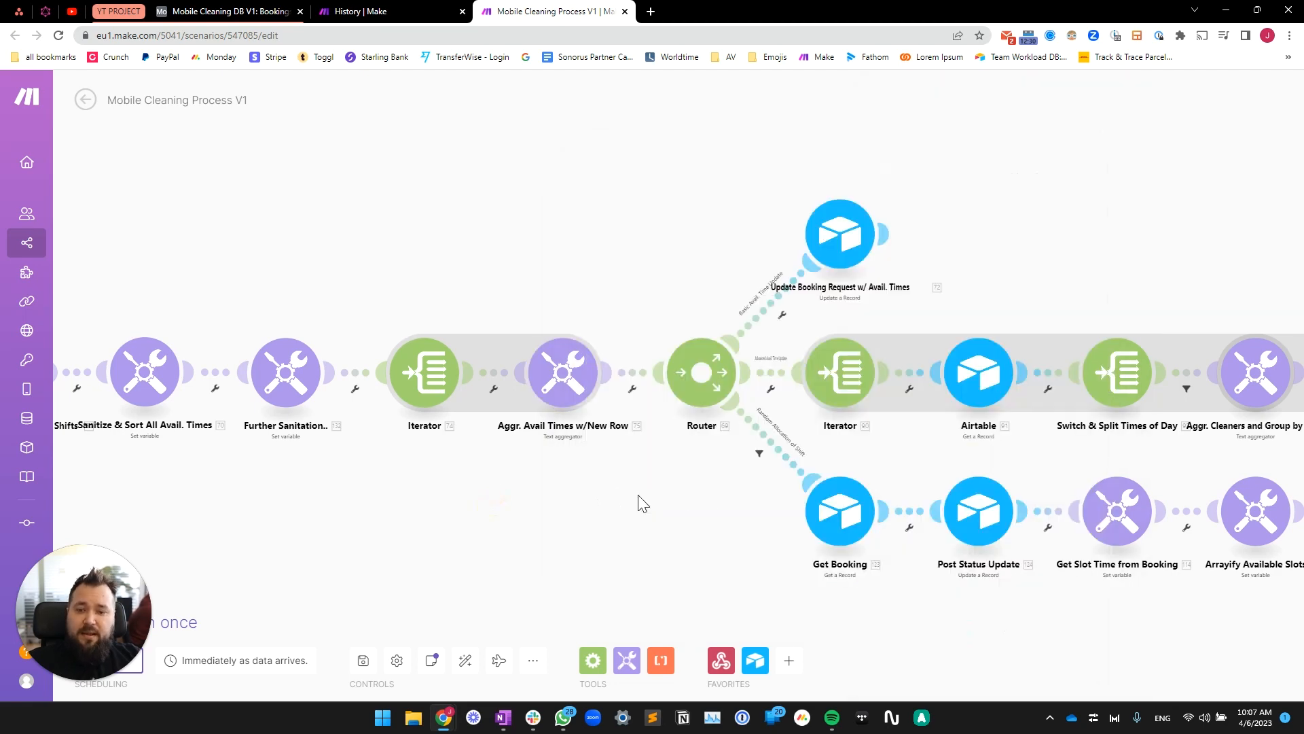
Highlight the row-separated times in the output of text aggregator 75 in the run history, and close the bundle details.
click(380, 11)
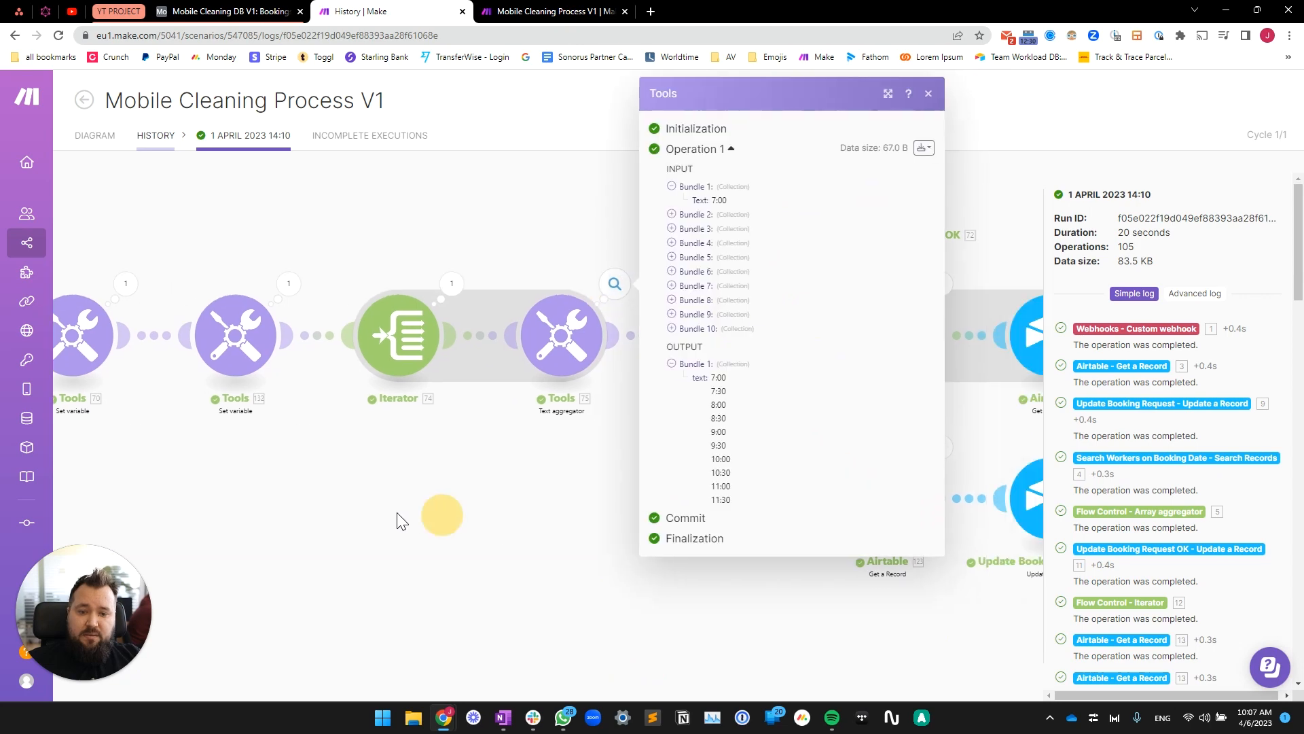
drag(658, 378, 689, 489)
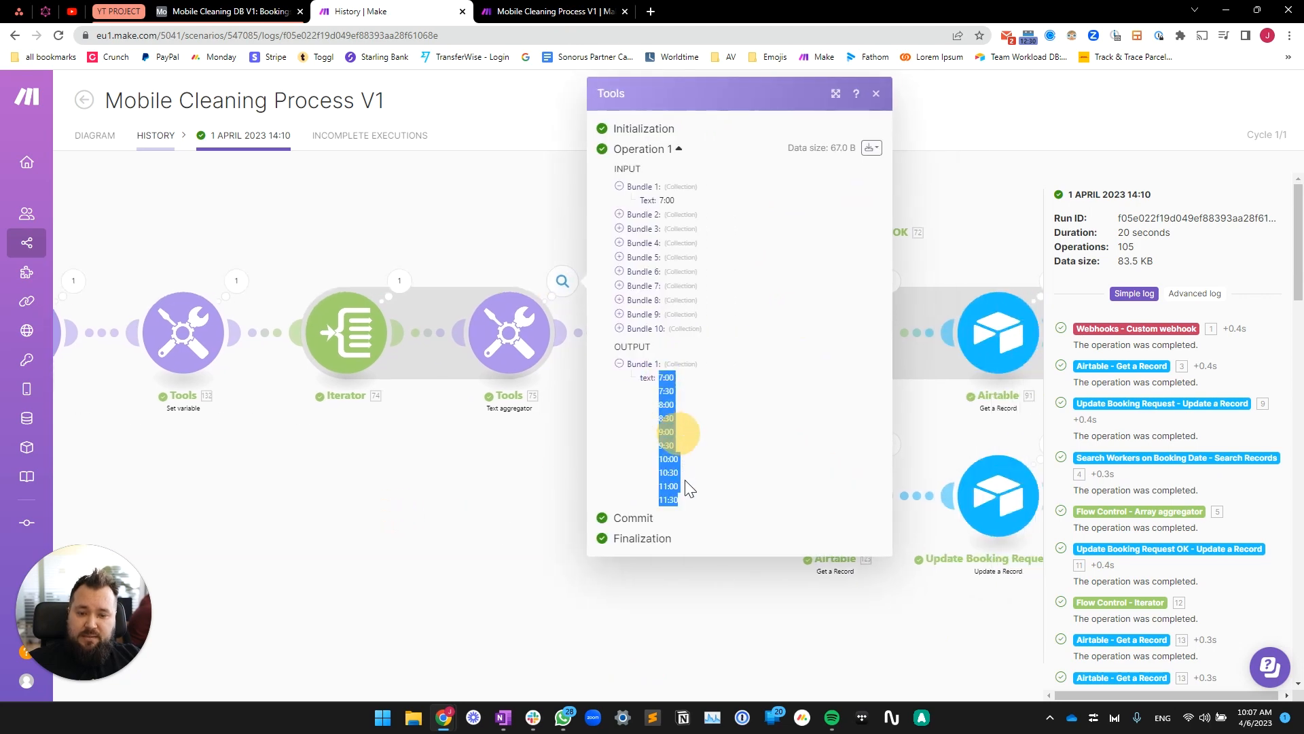
click(448, 474)
In the scenario editor, open Update Booking Request w/ Avail. Times and check what is mapped to the Available Slots field.
click(549, 11)
drag(695, 212, 422, 238)
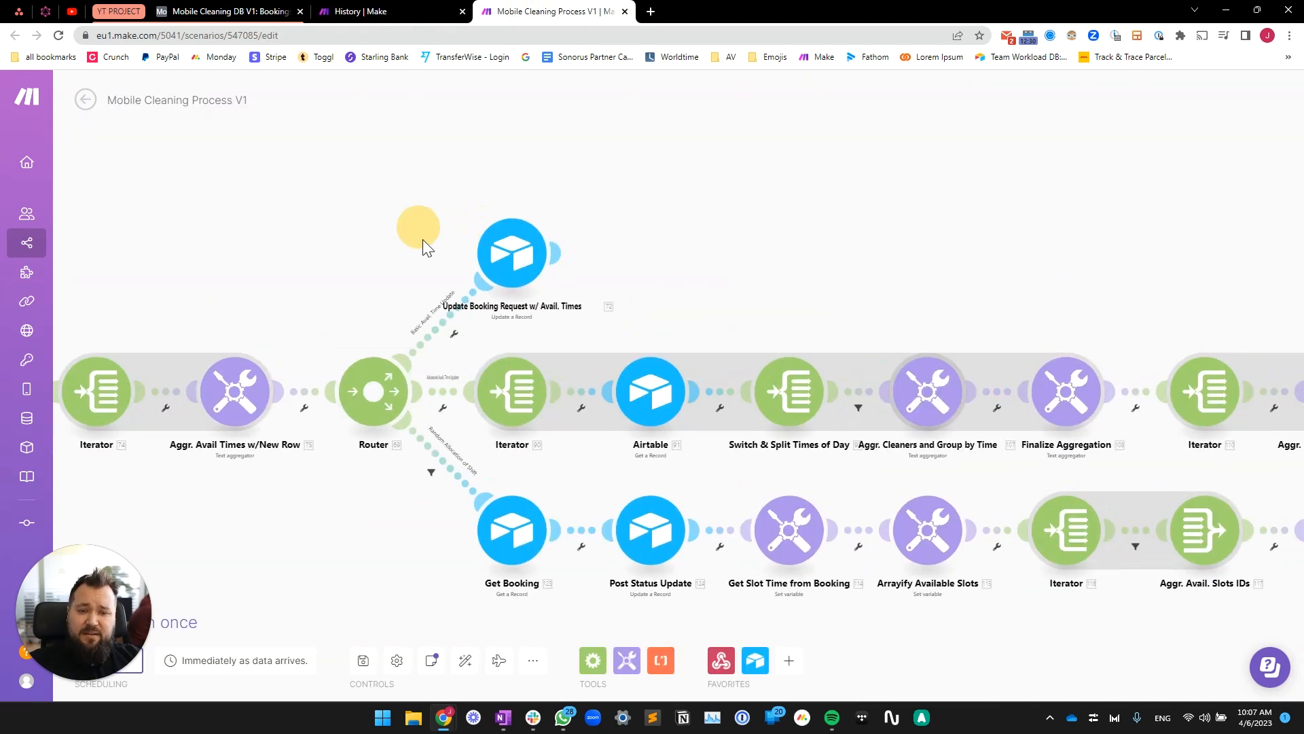
click(470, 258)
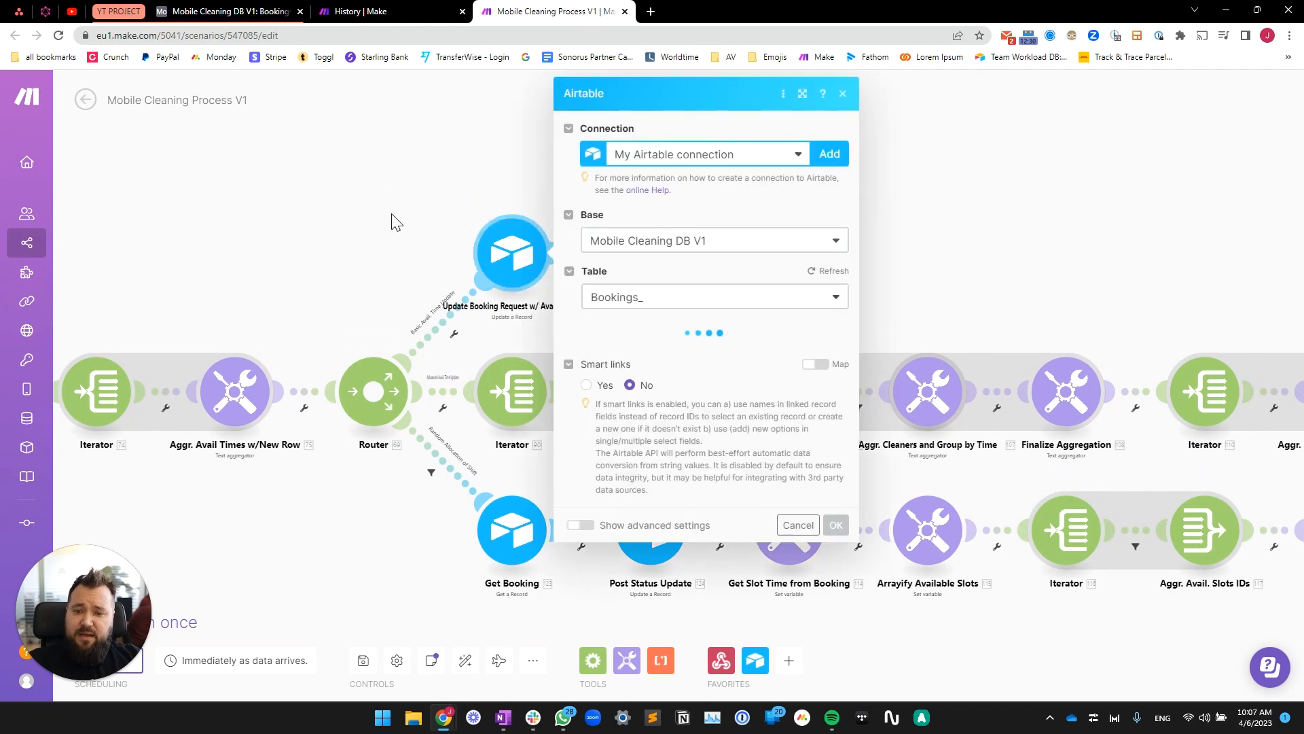
scroll(731, 300, down, 8)
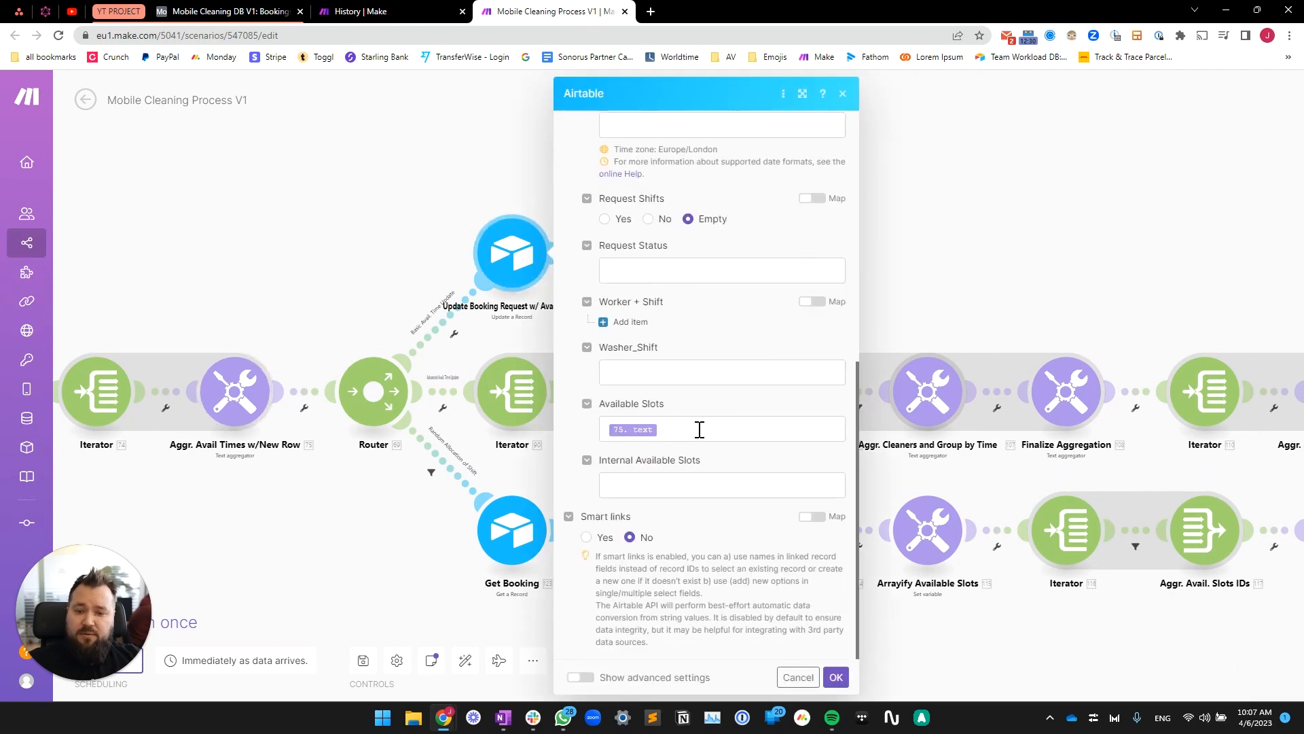
click(700, 430)
Switch to Airtable to view the booking's Available Slots, return to the Make scenario editor and close the update module's settings.
key(ctrl+Page_Up)
key(ctrl+Page_Up)
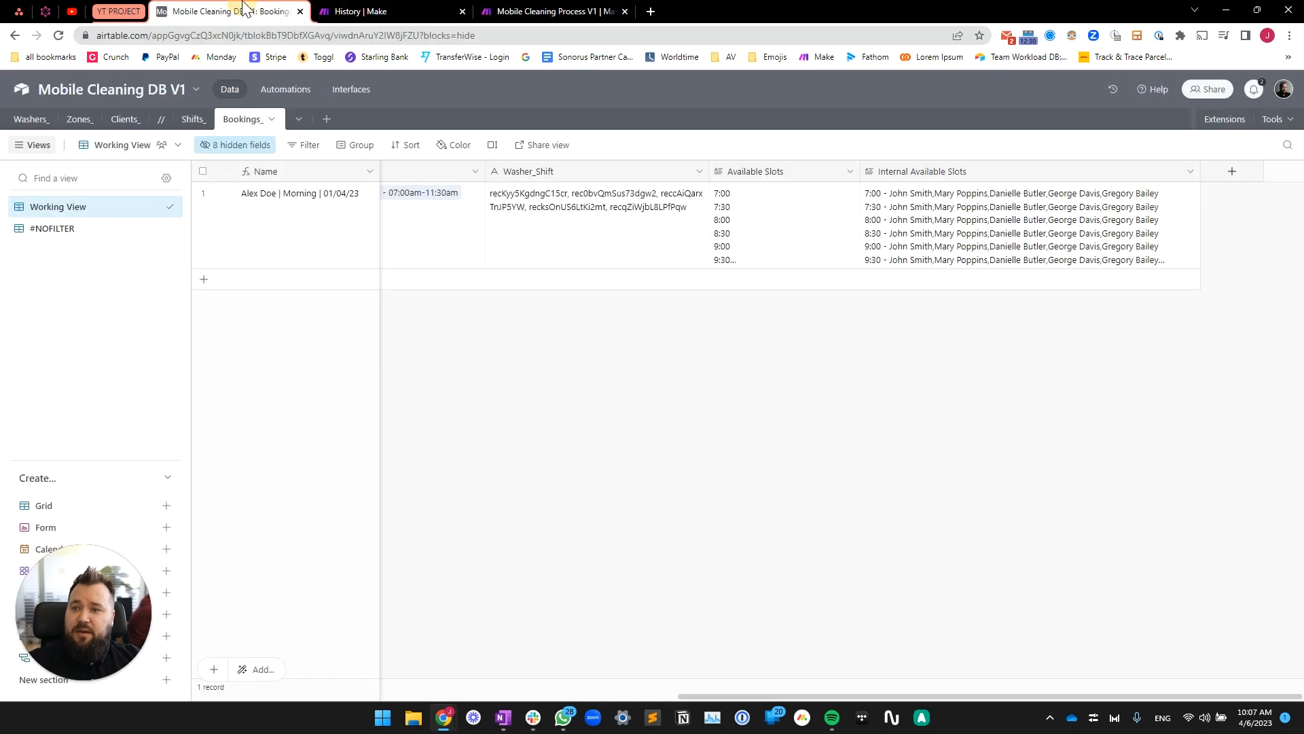
click(800, 228)
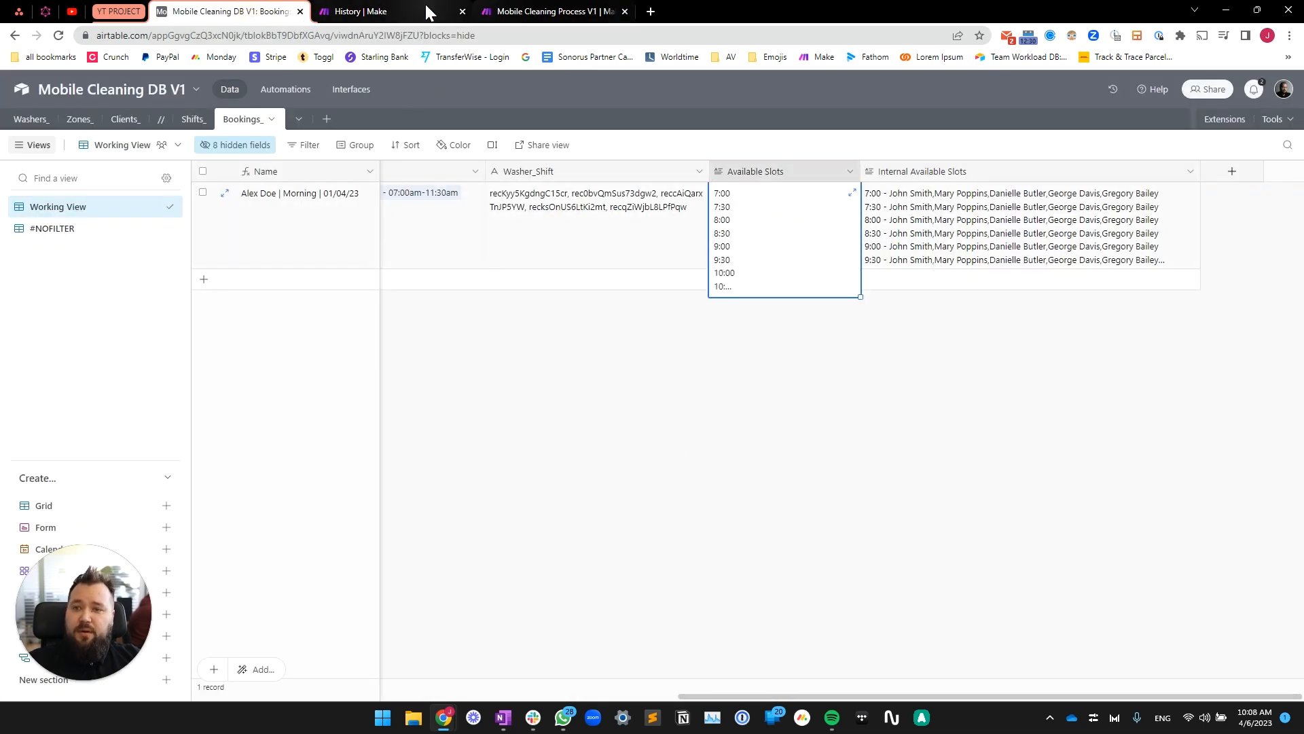
click(524, 11)
click(438, 184)
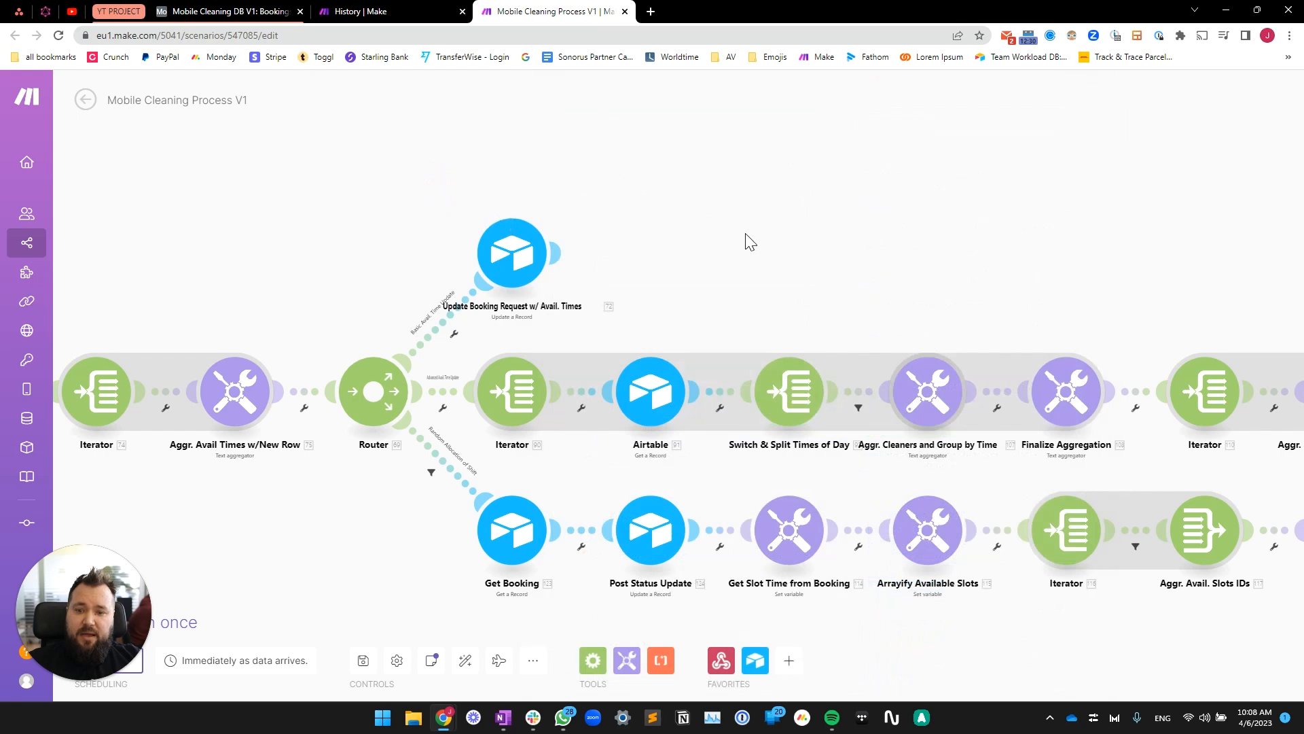
Look over the Router branches, switch to Airtable and compare the booking's Internal Available Slots with its Available Slots.
scroll(746, 236, down, 1)
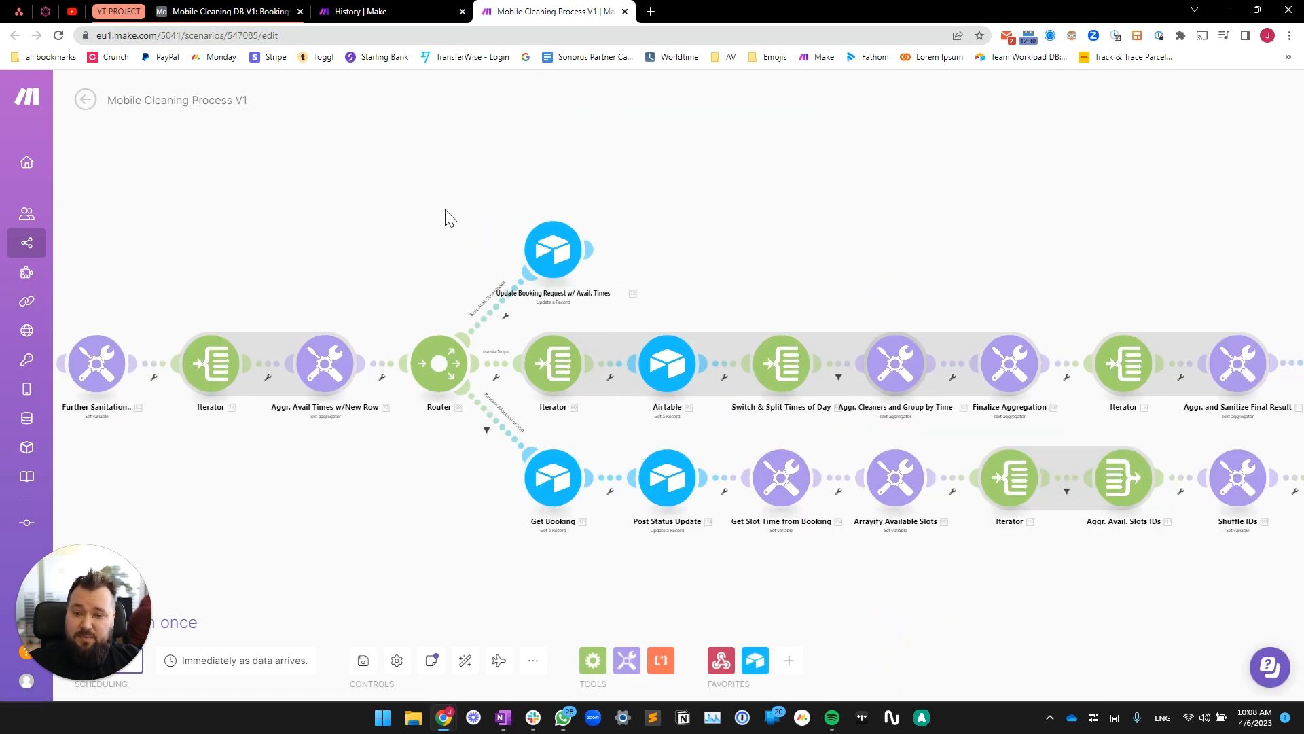
drag(373, 218, 288, 195)
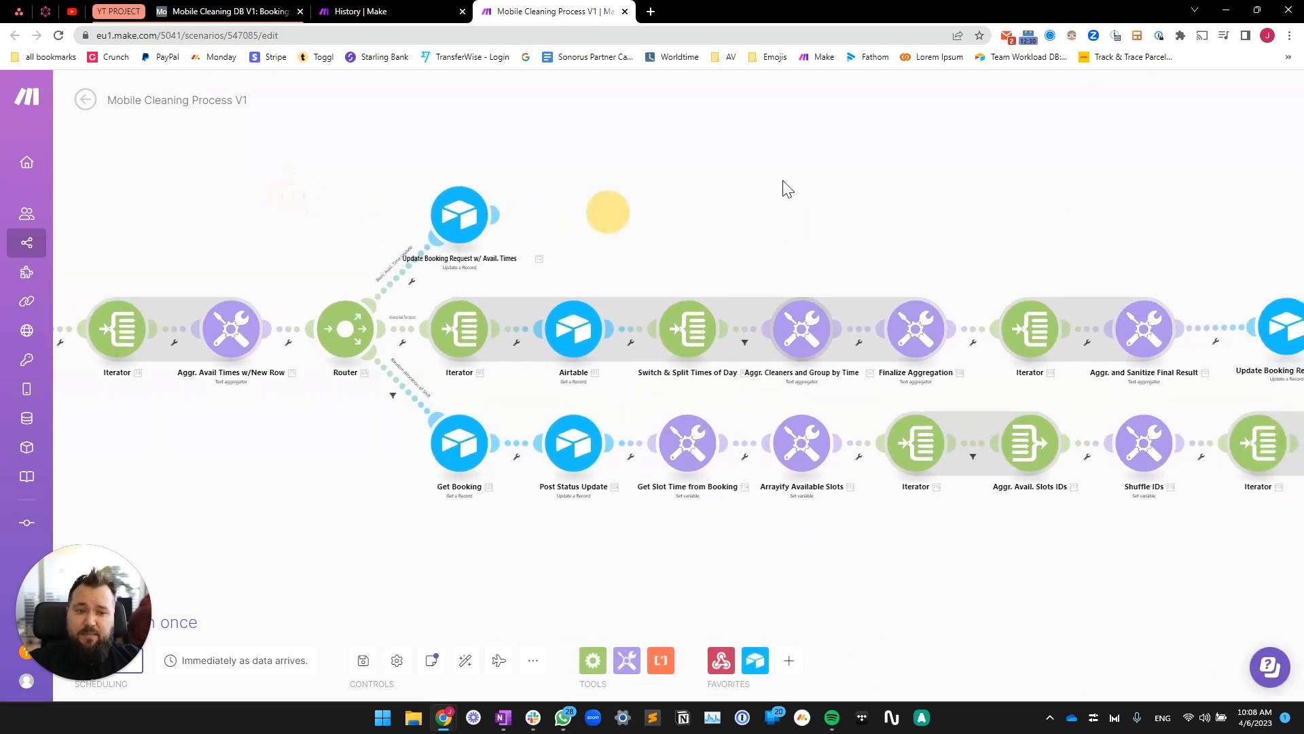
click(224, 11)
click(947, 237)
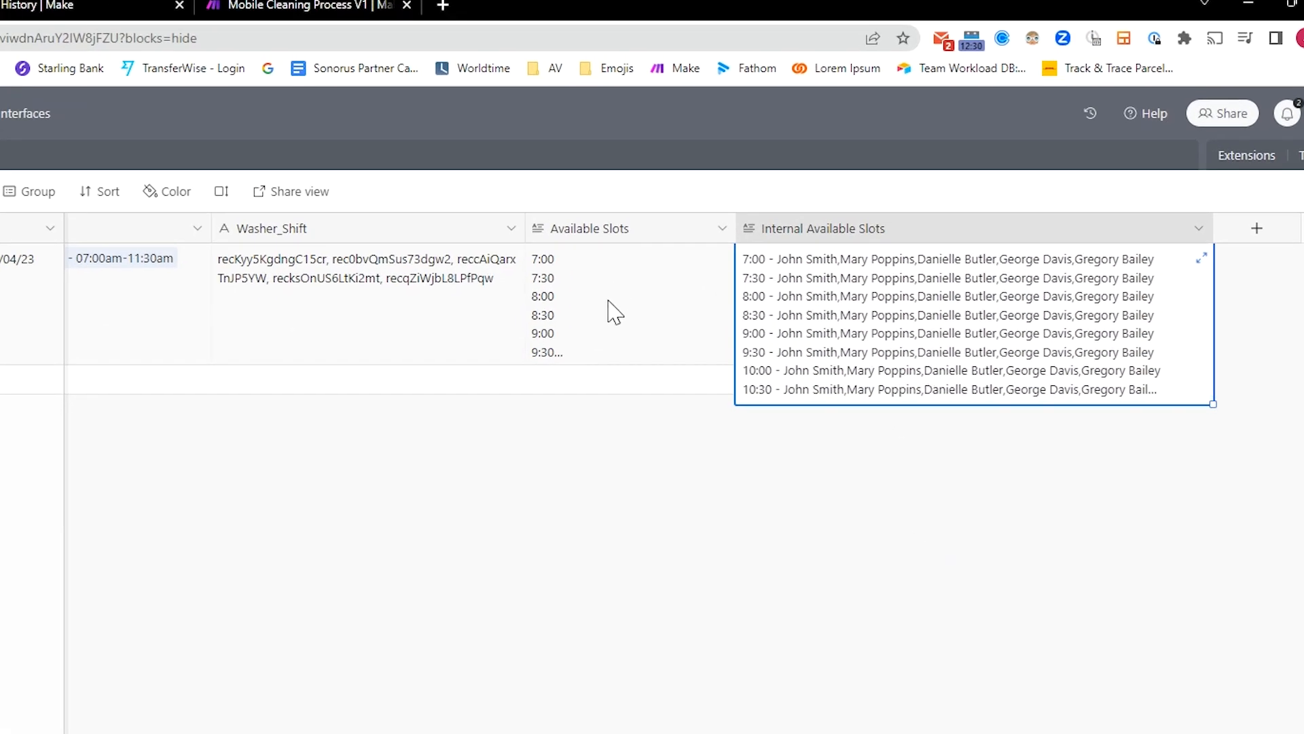
click(591, 266)
click(898, 311)
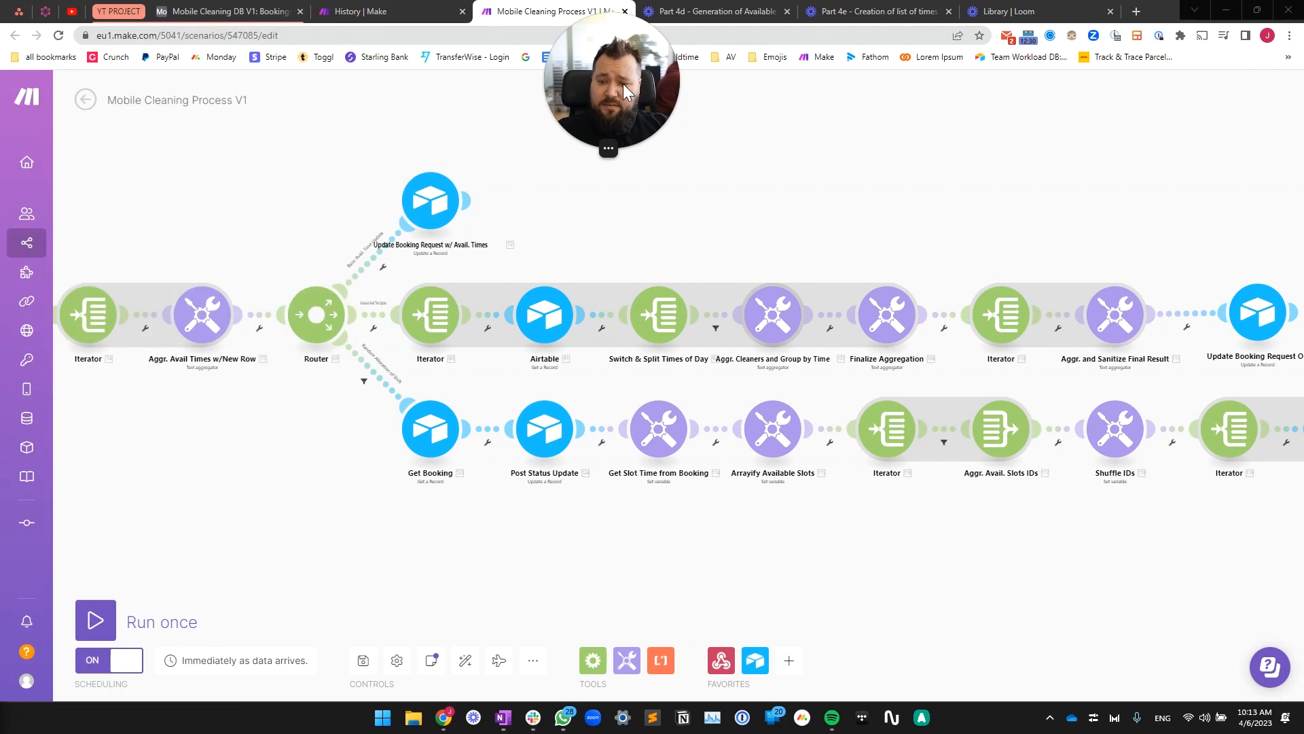
In the Make scenario, survey the Router's branches and follow the middle route through to Update Booking Request OK.
drag(624, 84, 95, 617)
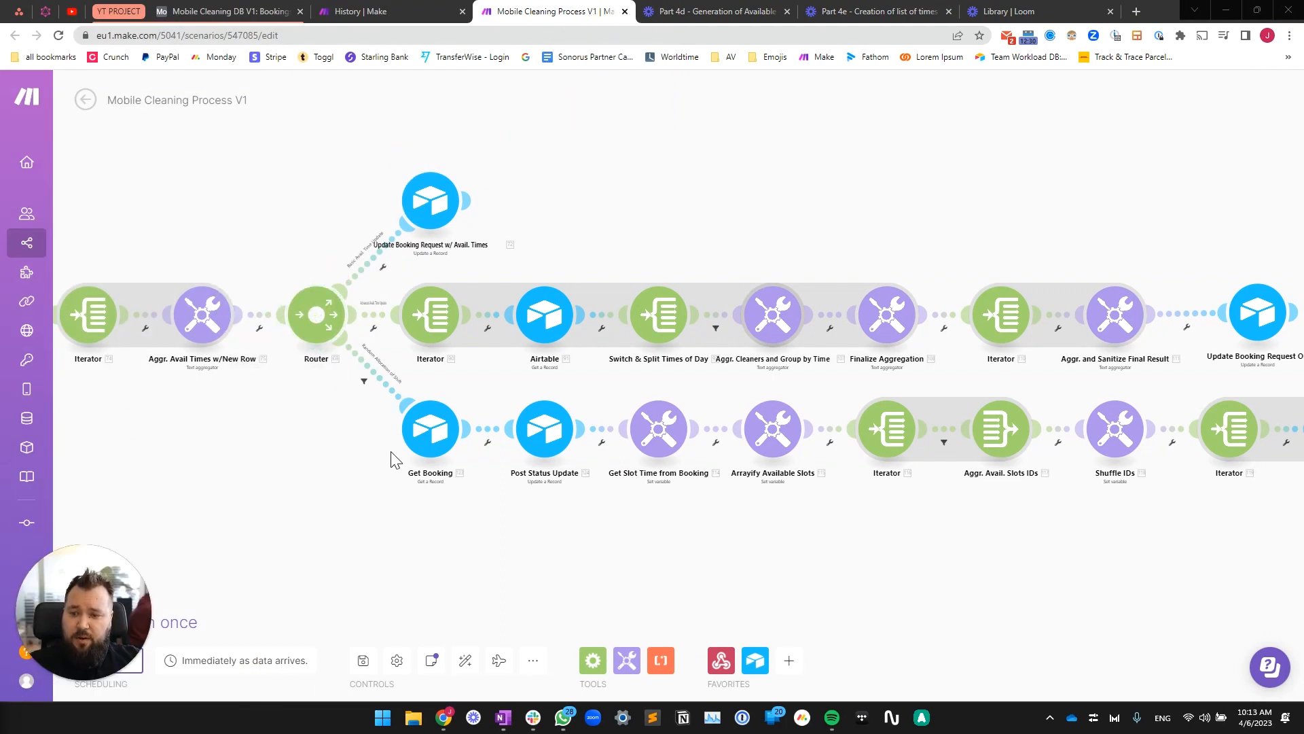
drag(1017, 553, 835, 517)
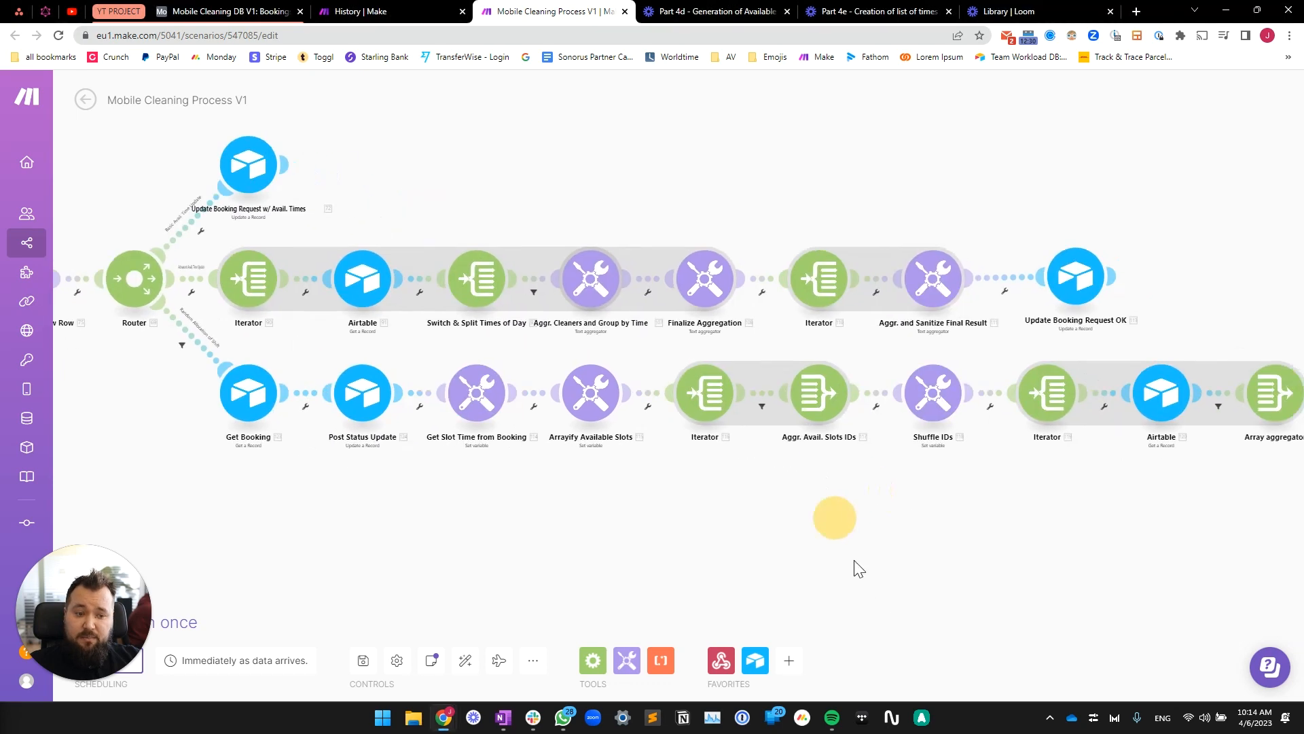
drag(921, 514, 891, 467)
drag(135, 330, 449, 409)
scroll(393, 331, up, 3)
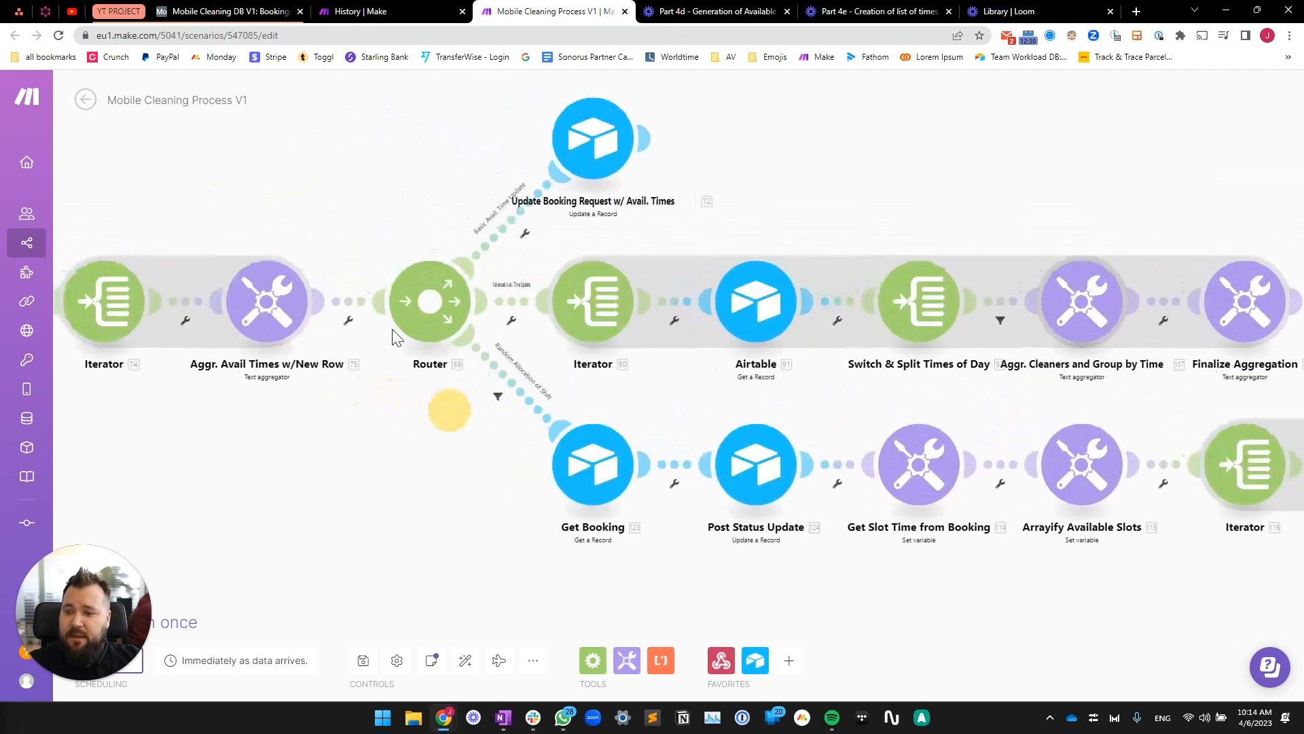
scroll(970, 364, down, 3)
drag(1107, 353, 775, 343)
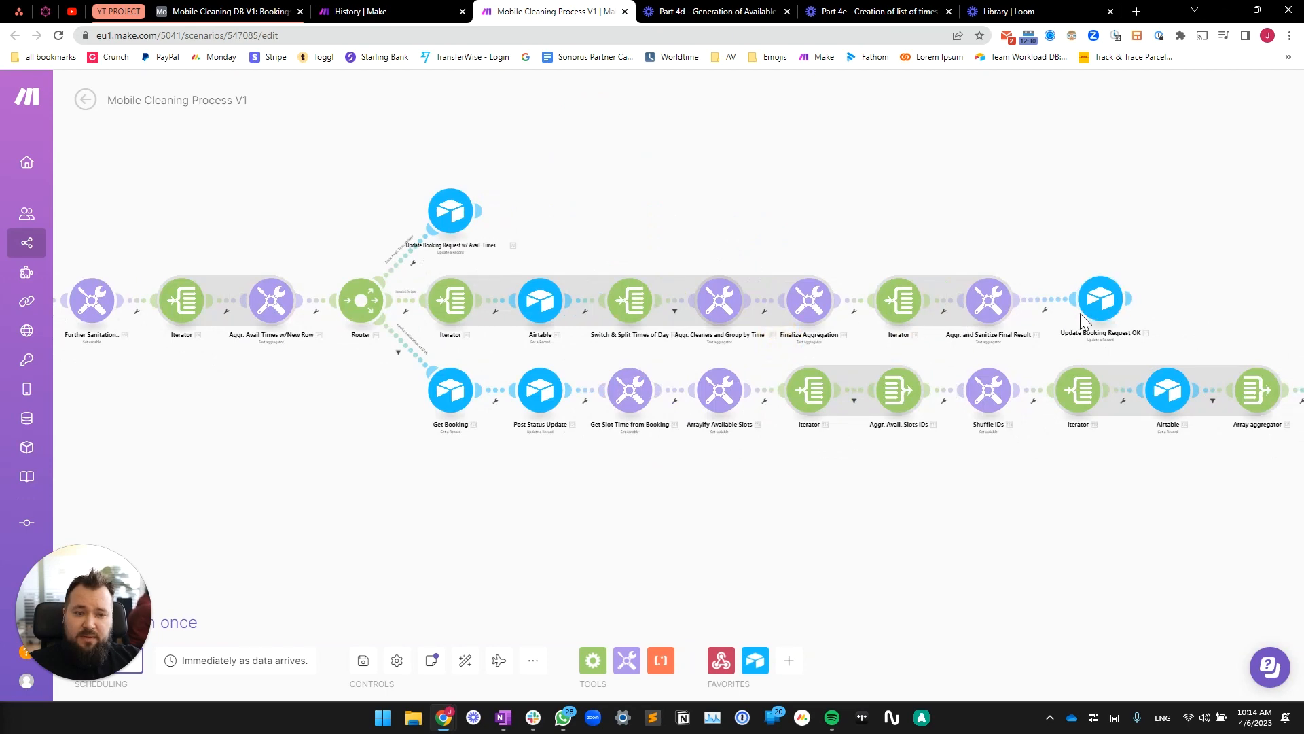
In the Make scenario, open the Random Allocation of Shift filter after the Router and check the field used in its condition.
drag(1102, 311, 1087, 311)
scroll(392, 381, up, 2)
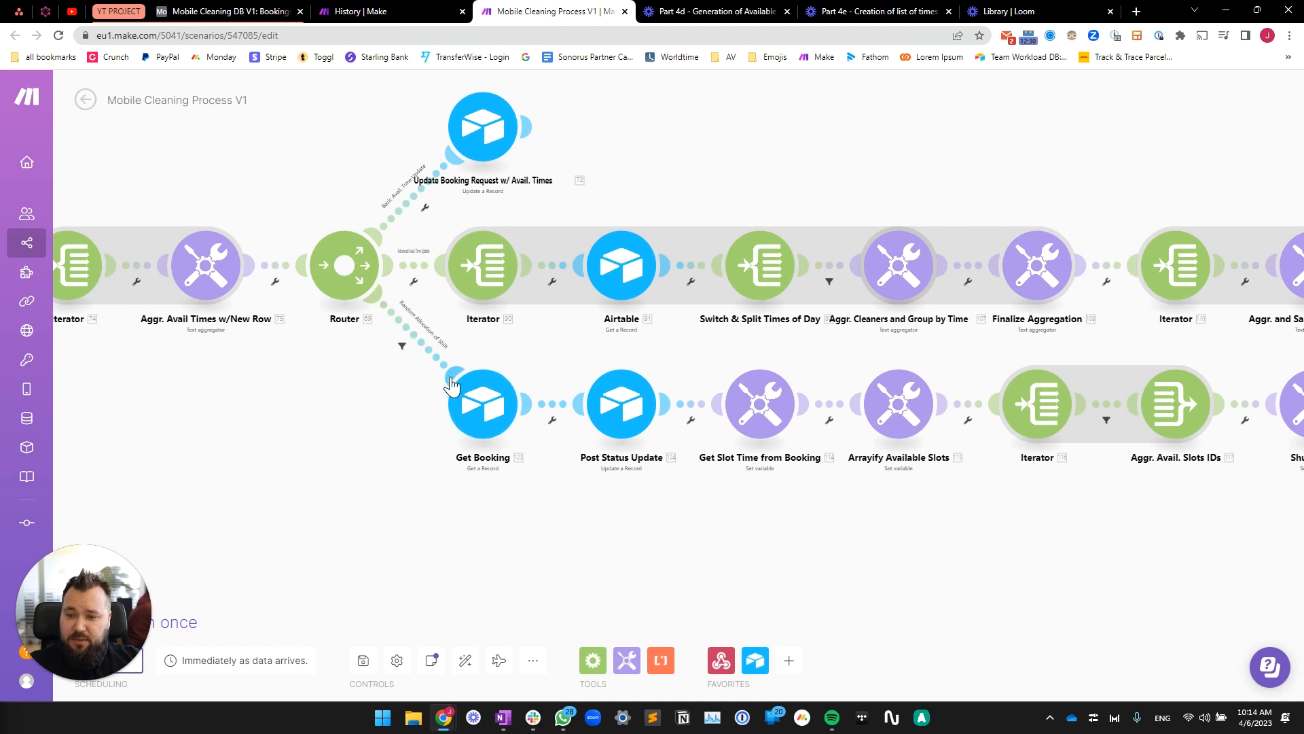
click(417, 354)
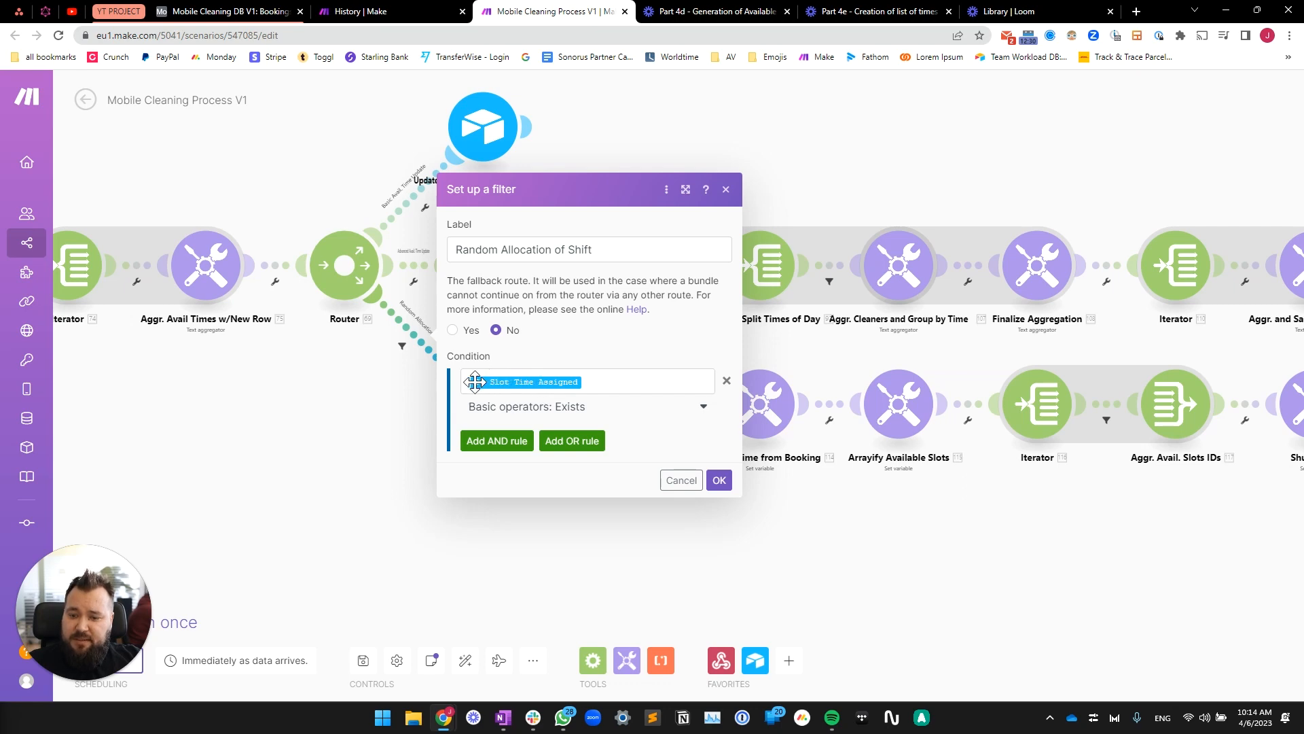
click(618, 385)
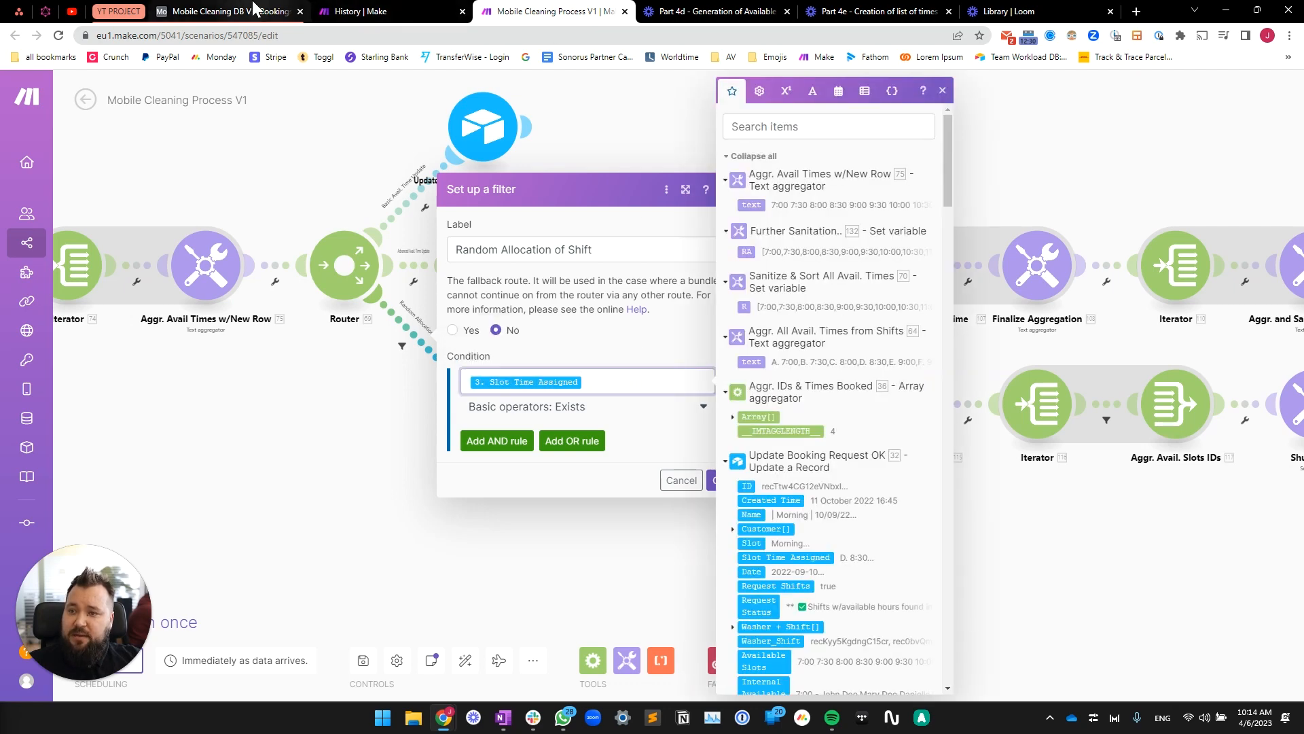
Switch to Airtable to view the booking's Slot Time Assigned, return to the Make scenario editor and close the filter settings.
click(230, 12)
scroll(463, 226, left, 10)
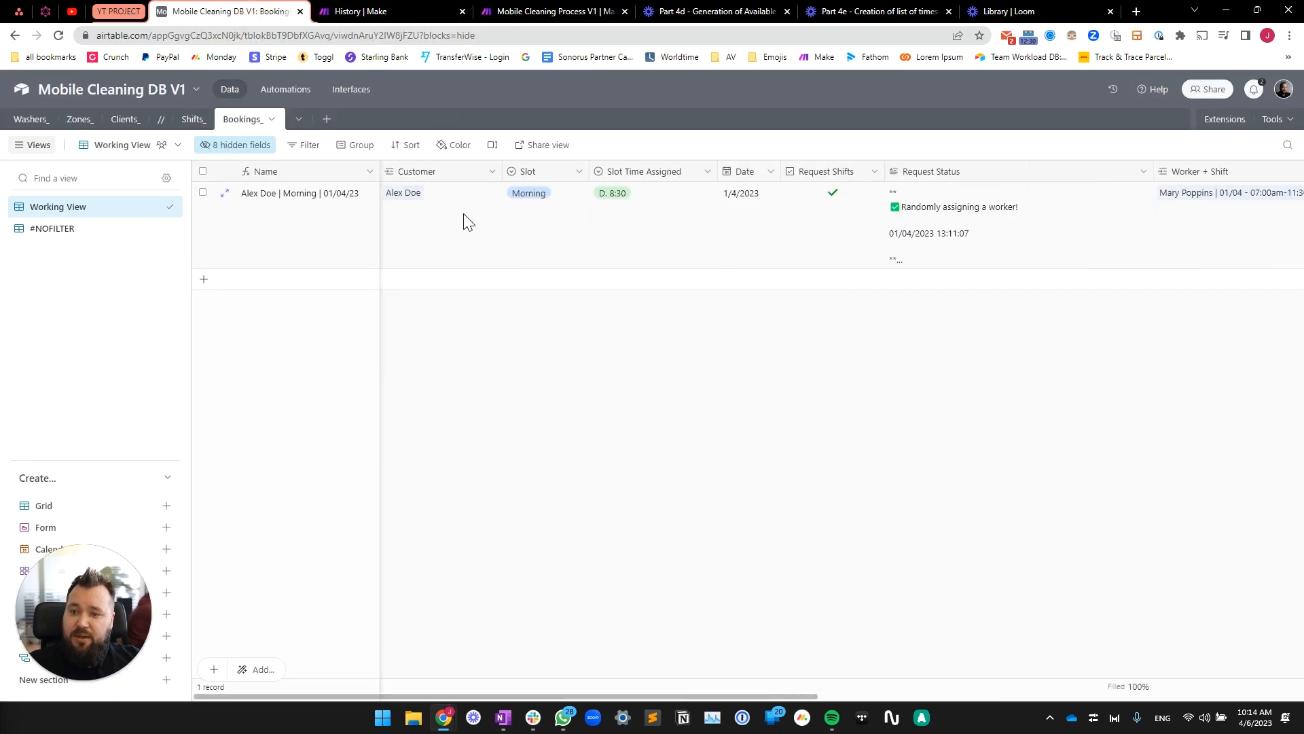
click(667, 190)
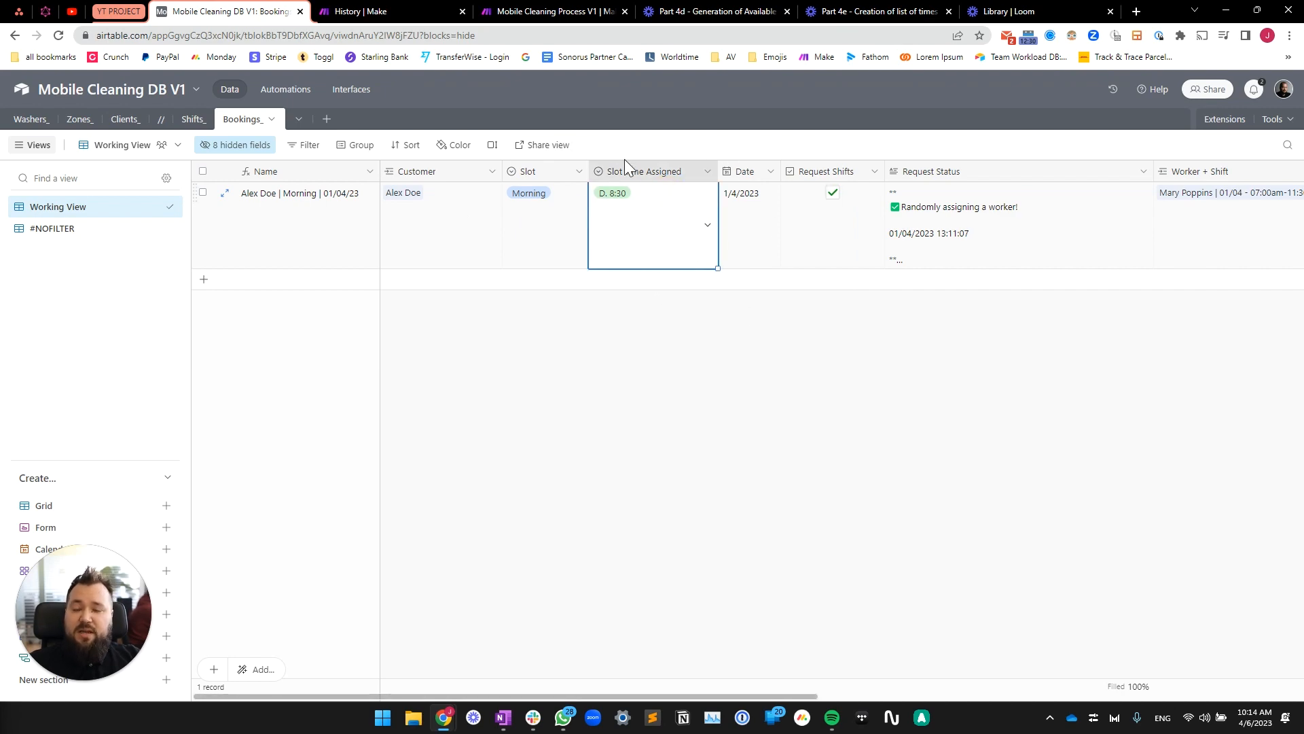
click(553, 12)
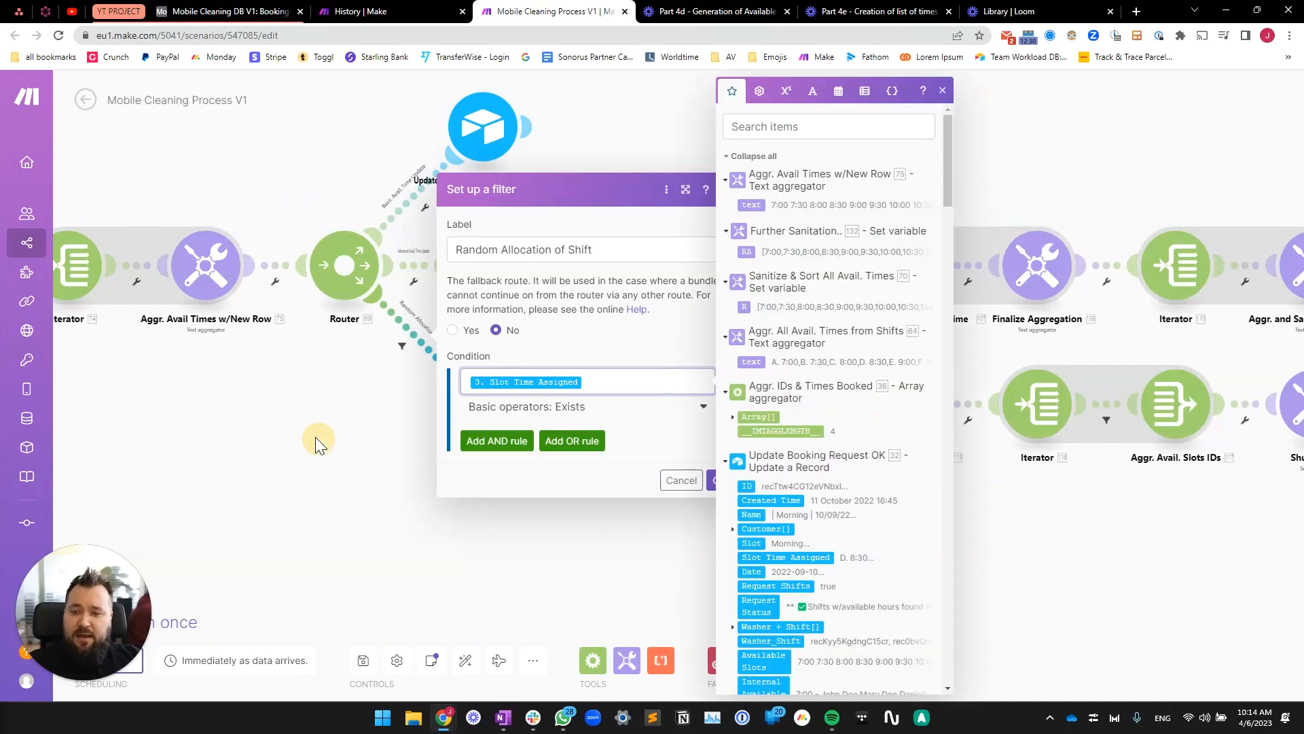
click(315, 437)
Survey the Router's three routes in the scenario, with a brief switch to the Airtable bookings and back to Make.
scroll(285, 186, down, 2)
drag(306, 199, 809, 160)
drag(1159, 166, 843, 176)
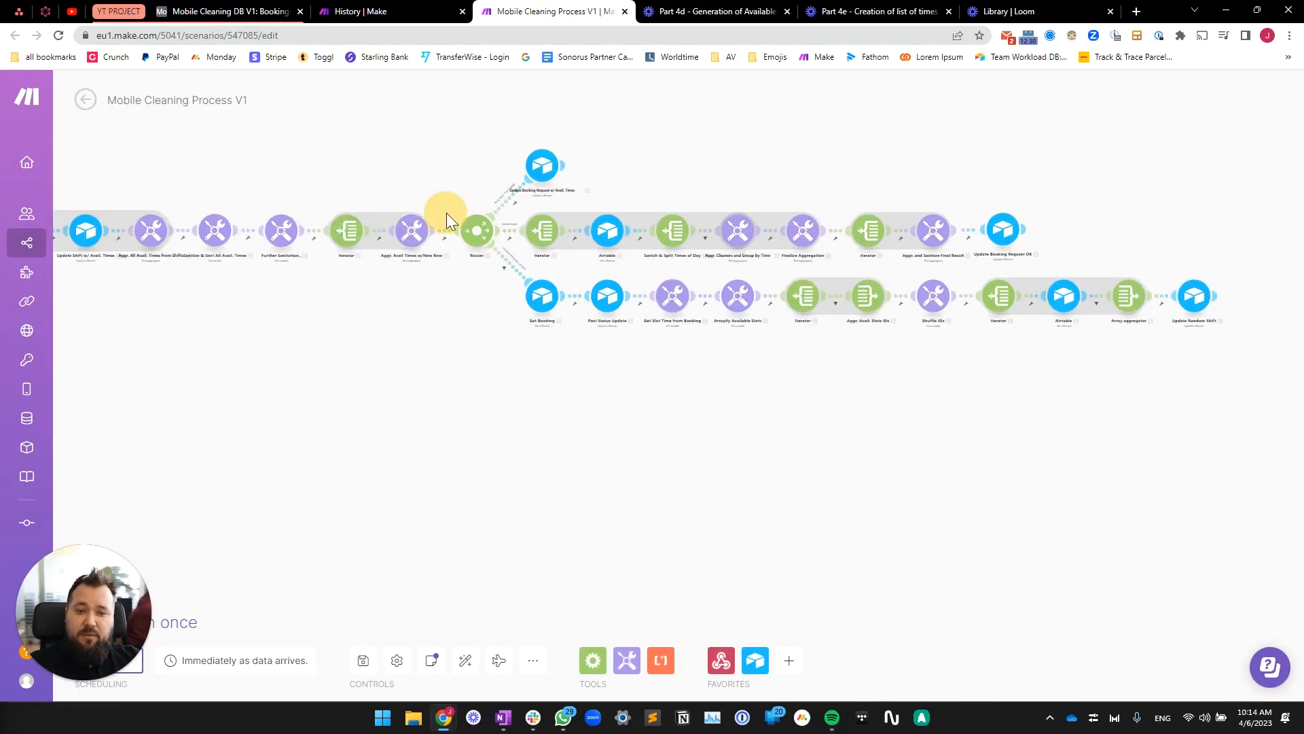
click(256, 12)
click(524, 11)
drag(602, 361, 539, 377)
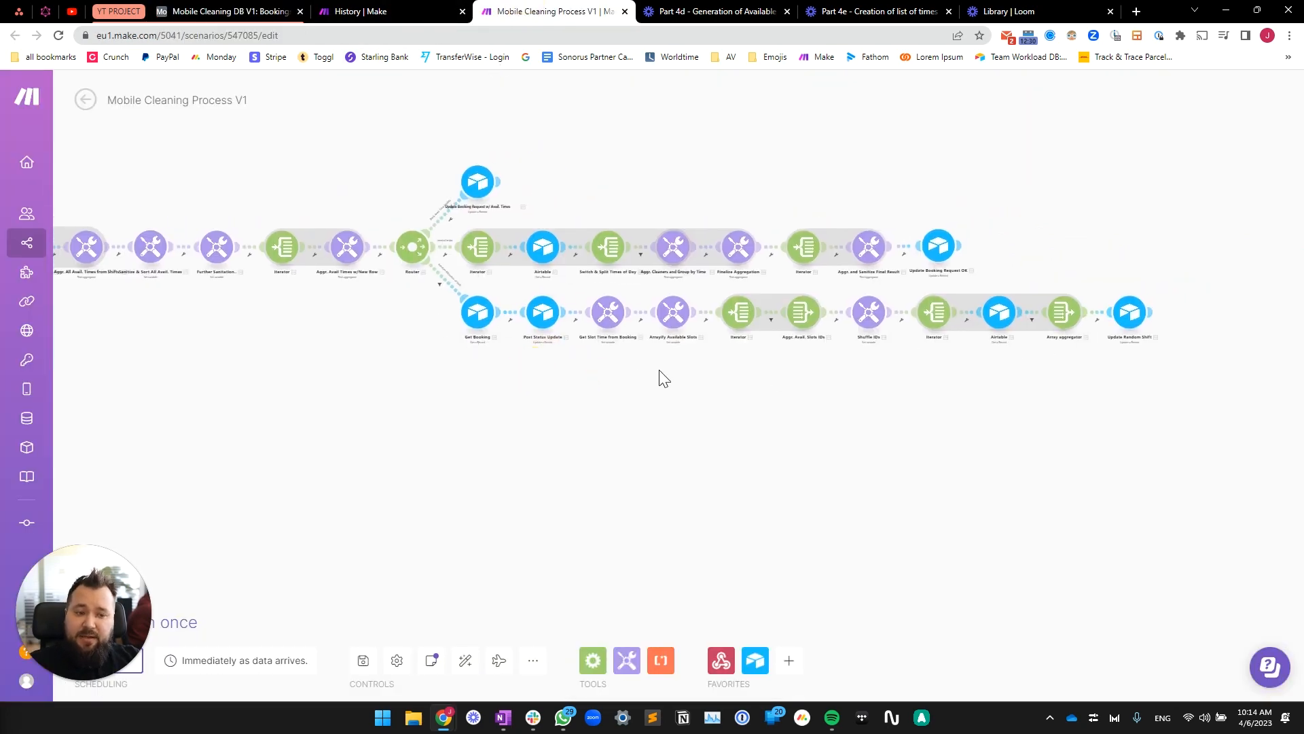
Open Get Booking on the random allocation route, trace its Record ID to the webhook's recordID, and close the settings.
scroll(495, 367, up, 3)
click(410, 366)
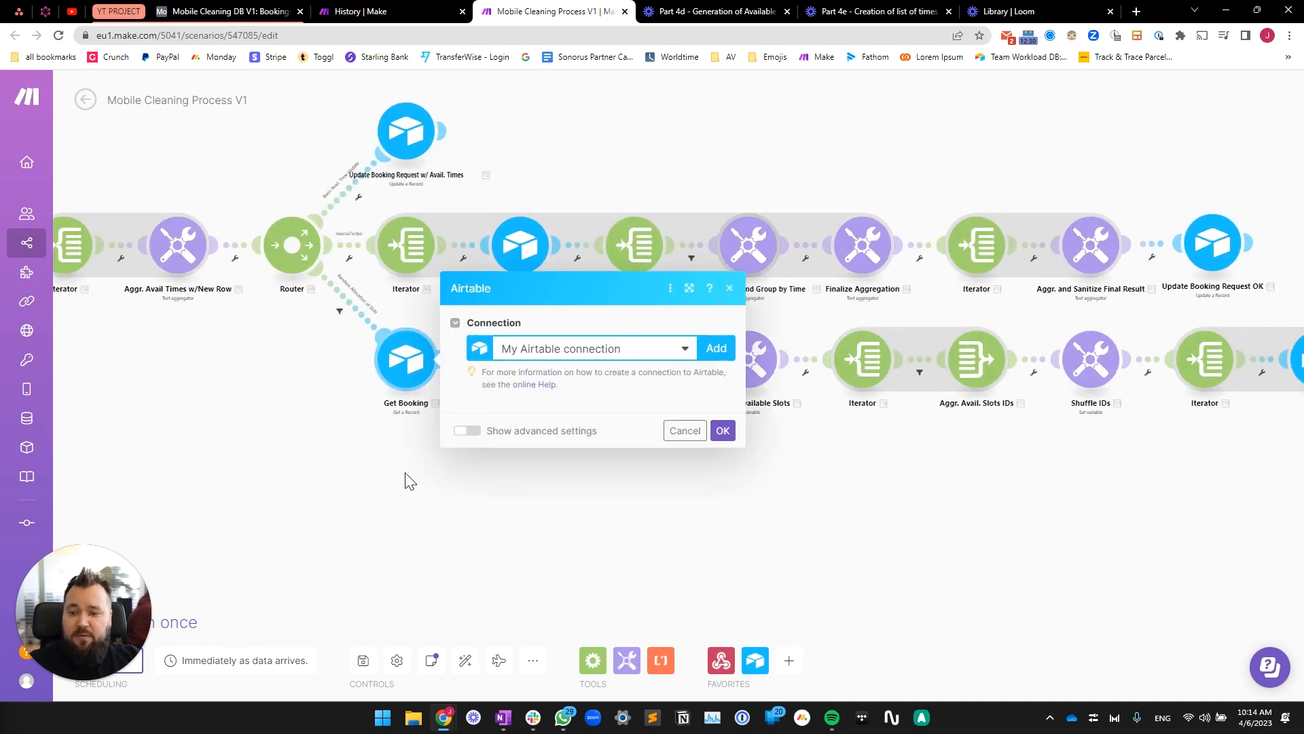
click(588, 477)
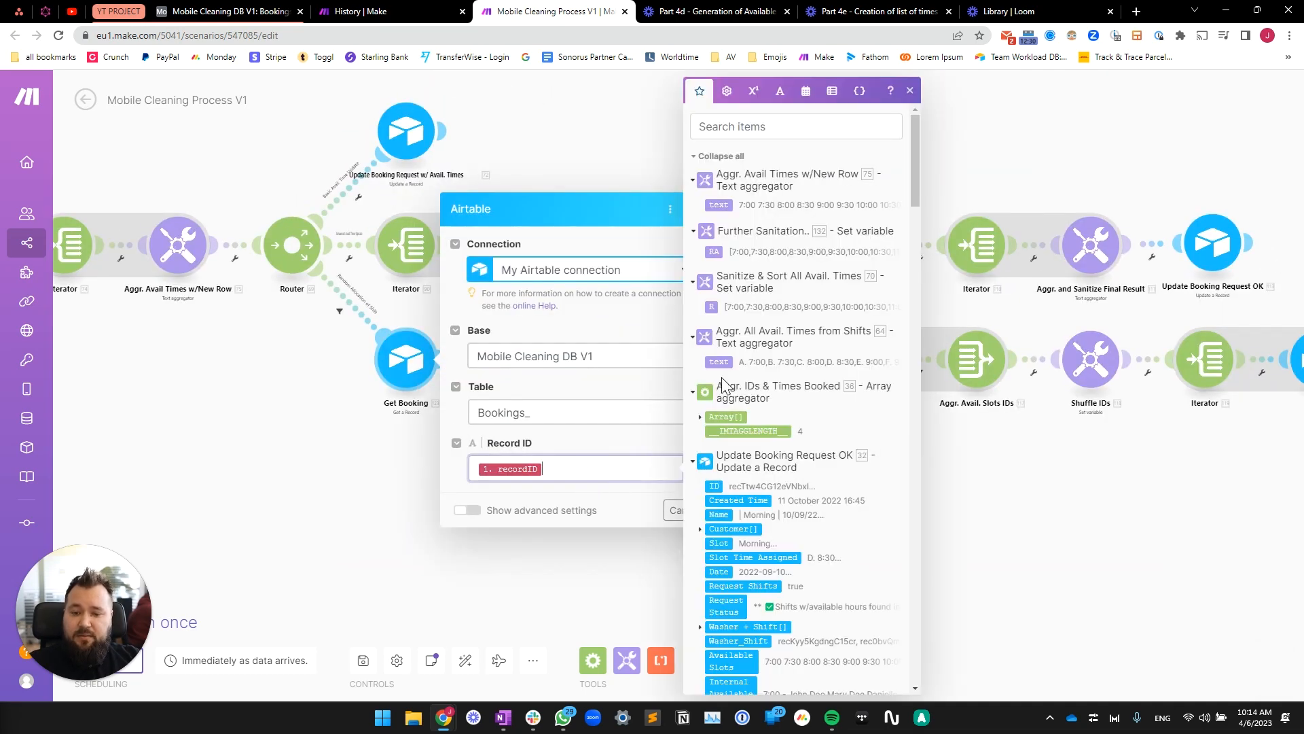
scroll(734, 359, down, 15)
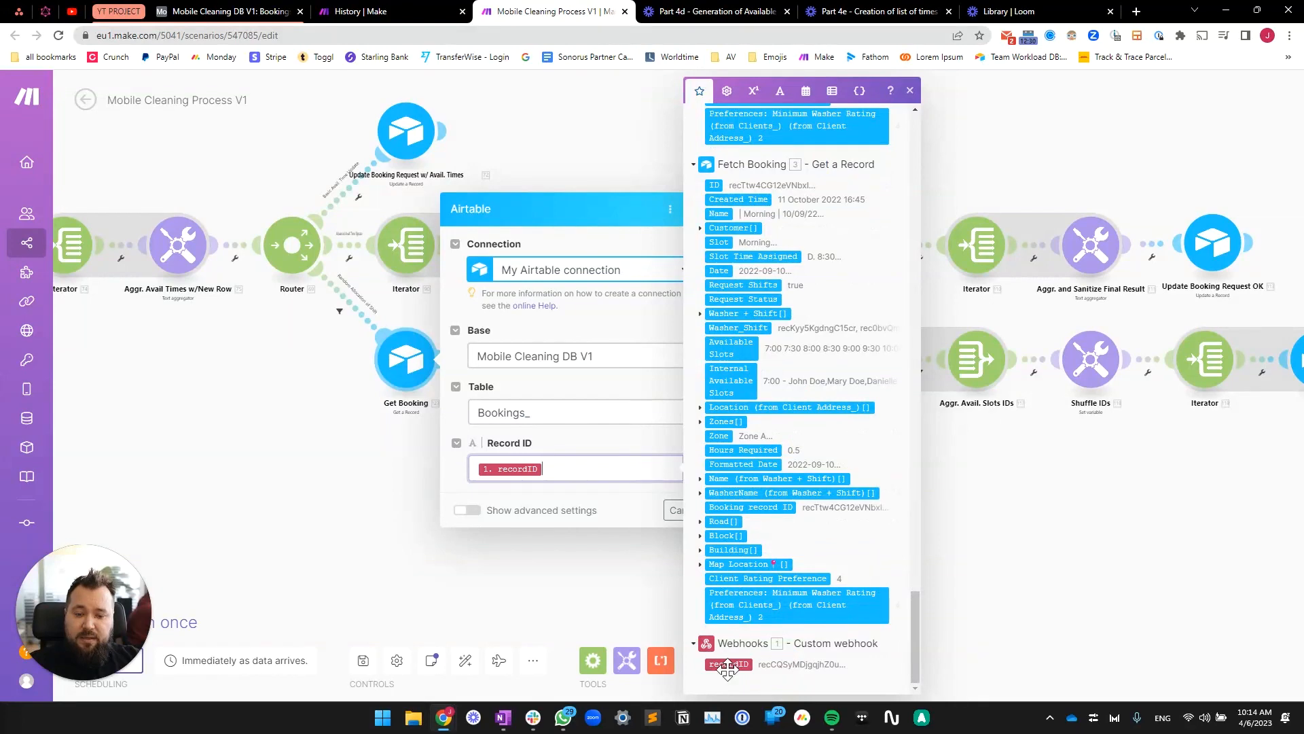
click(518, 567)
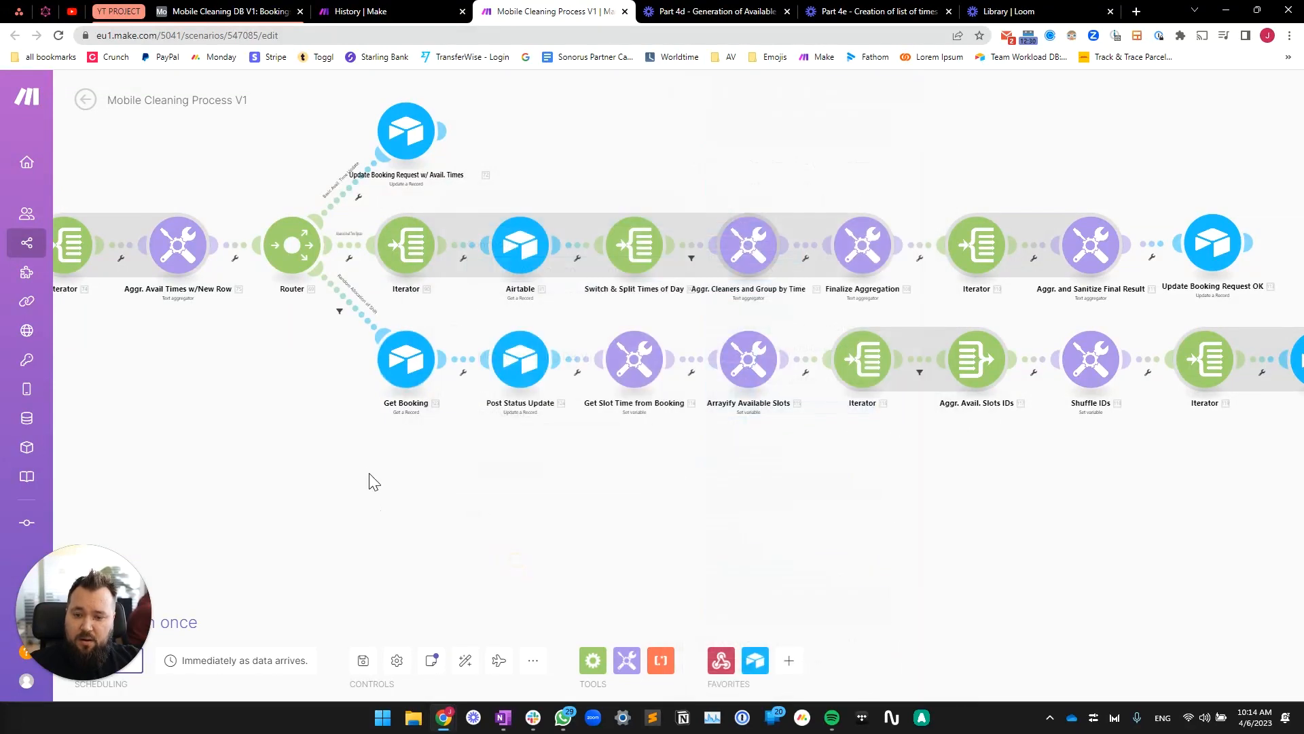
Open Post Status Update, review the text mapped to the Request Status field, and close the settings.
click(518, 360)
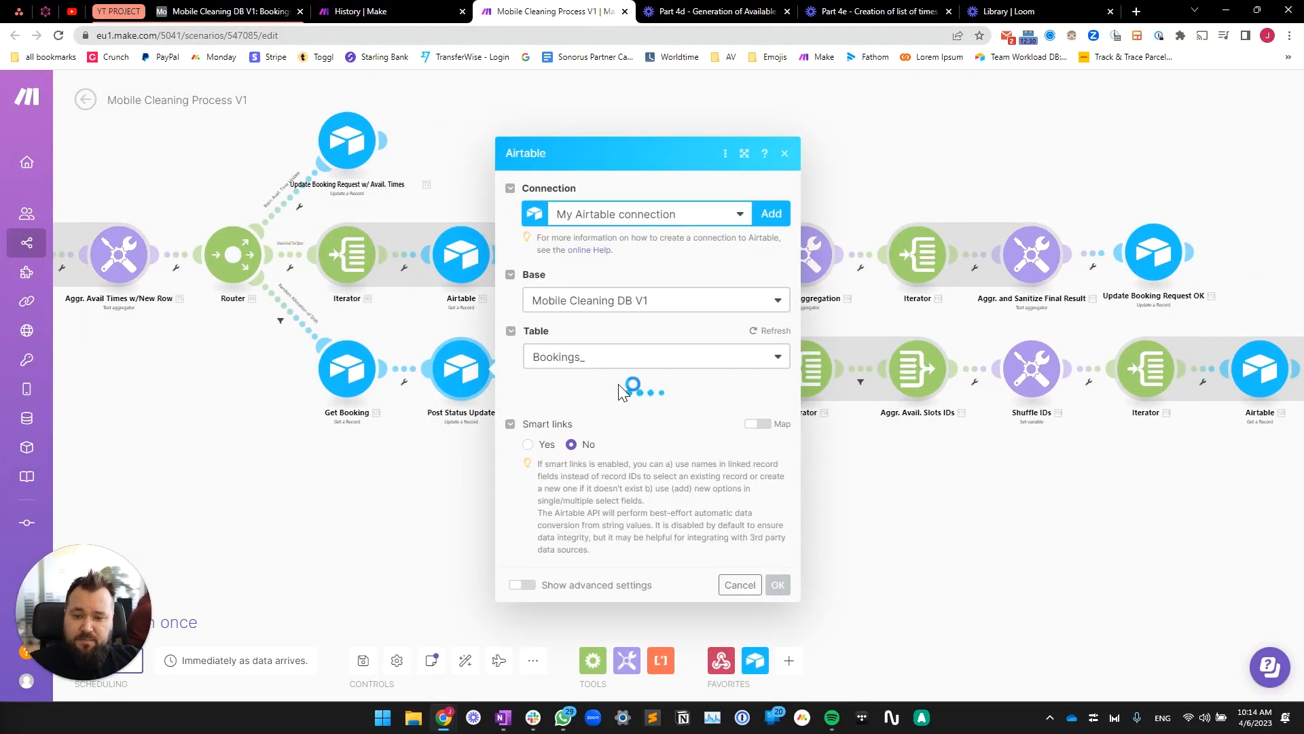
scroll(601, 436, down, 10)
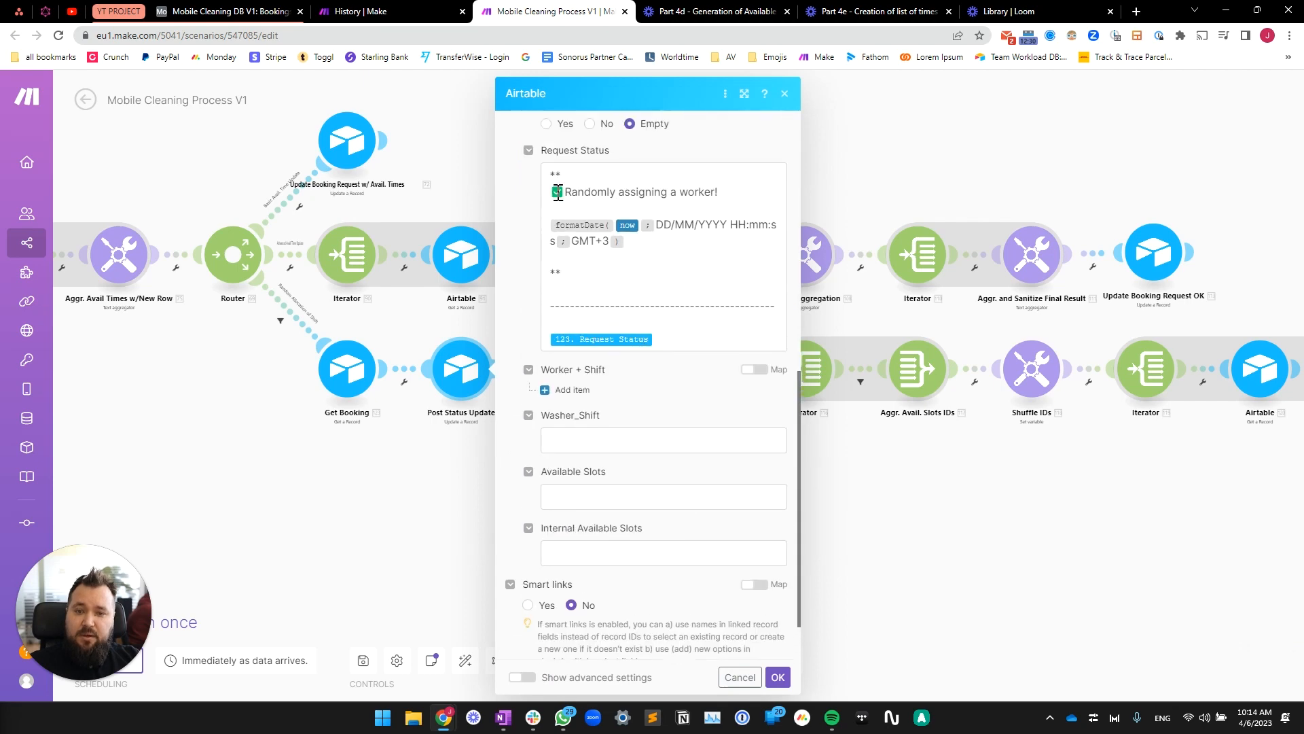
click(339, 512)
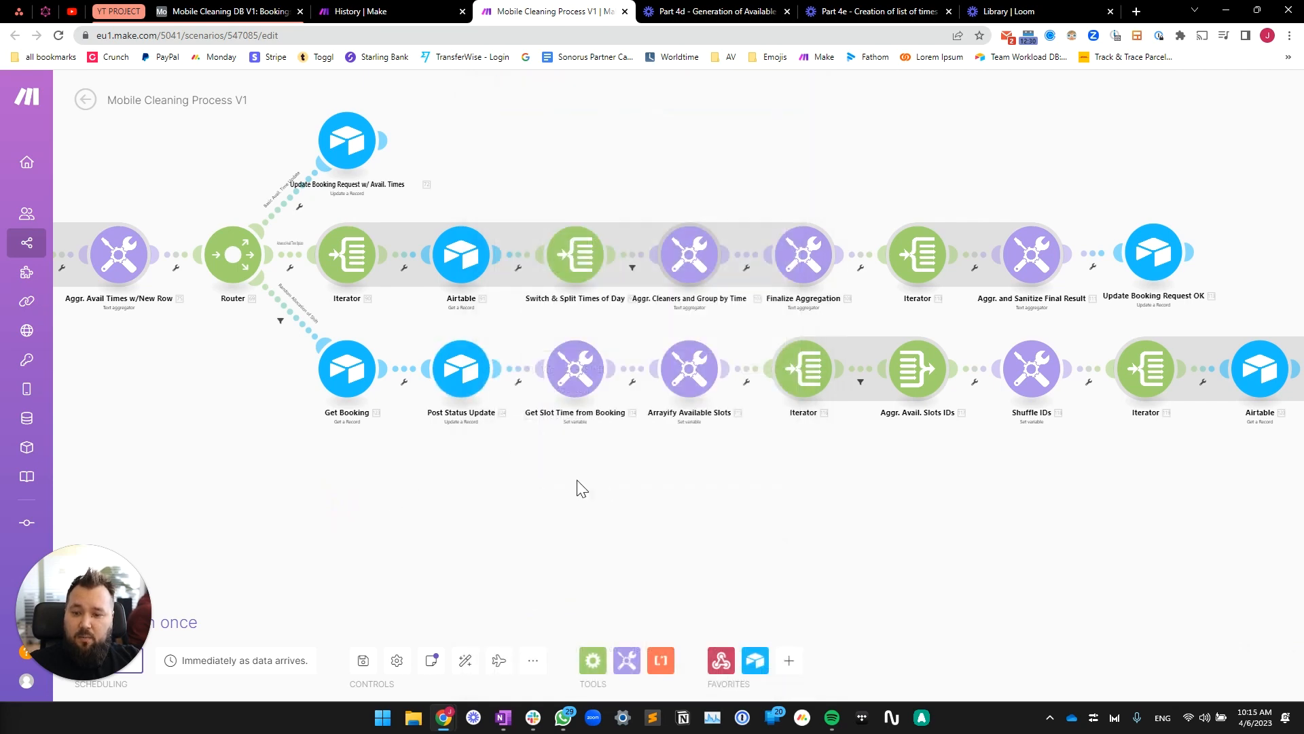
Open Get Slot Time from Booking, examine the formula that splits Slot Time Assigned, and close the settings.
click(497, 384)
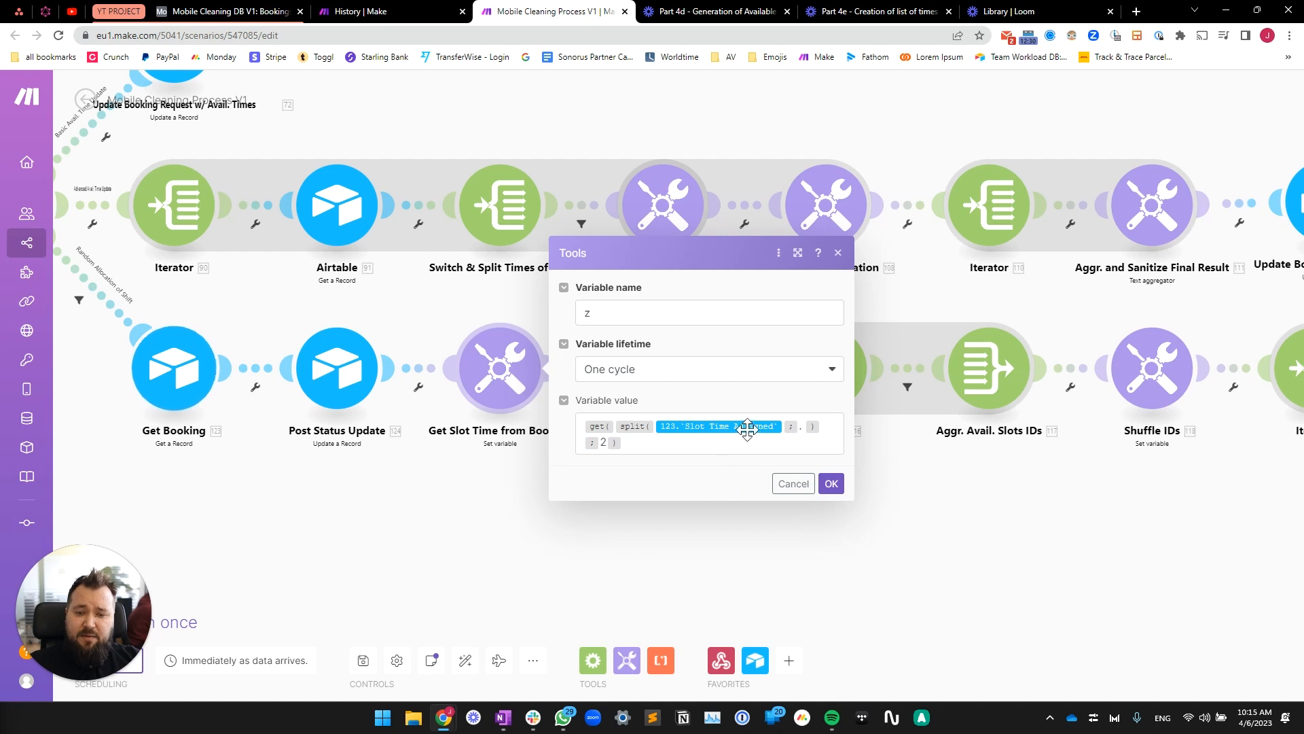
click(696, 570)
drag(748, 541, 675, 545)
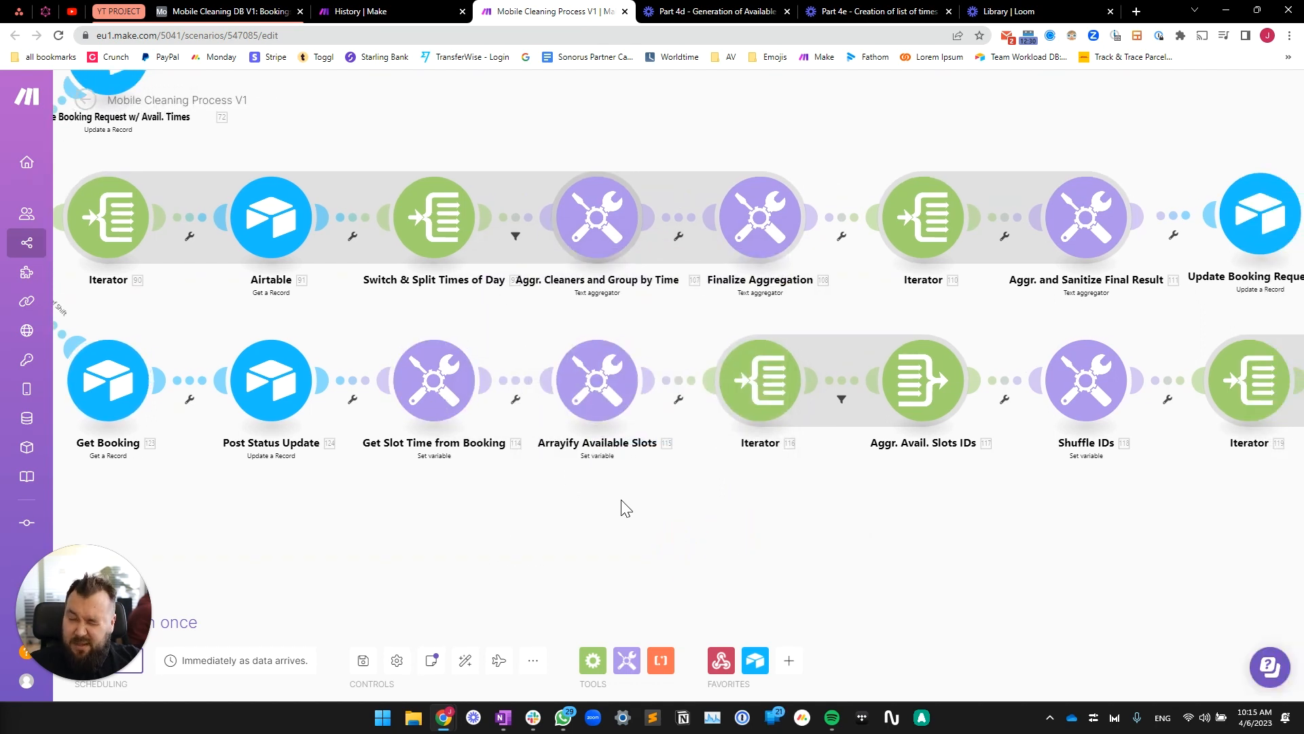
Check the Arrayify Available Slots formula against the booking's Internal Available Slots in Airtable, then return to Make and close the module's settings.
click(581, 410)
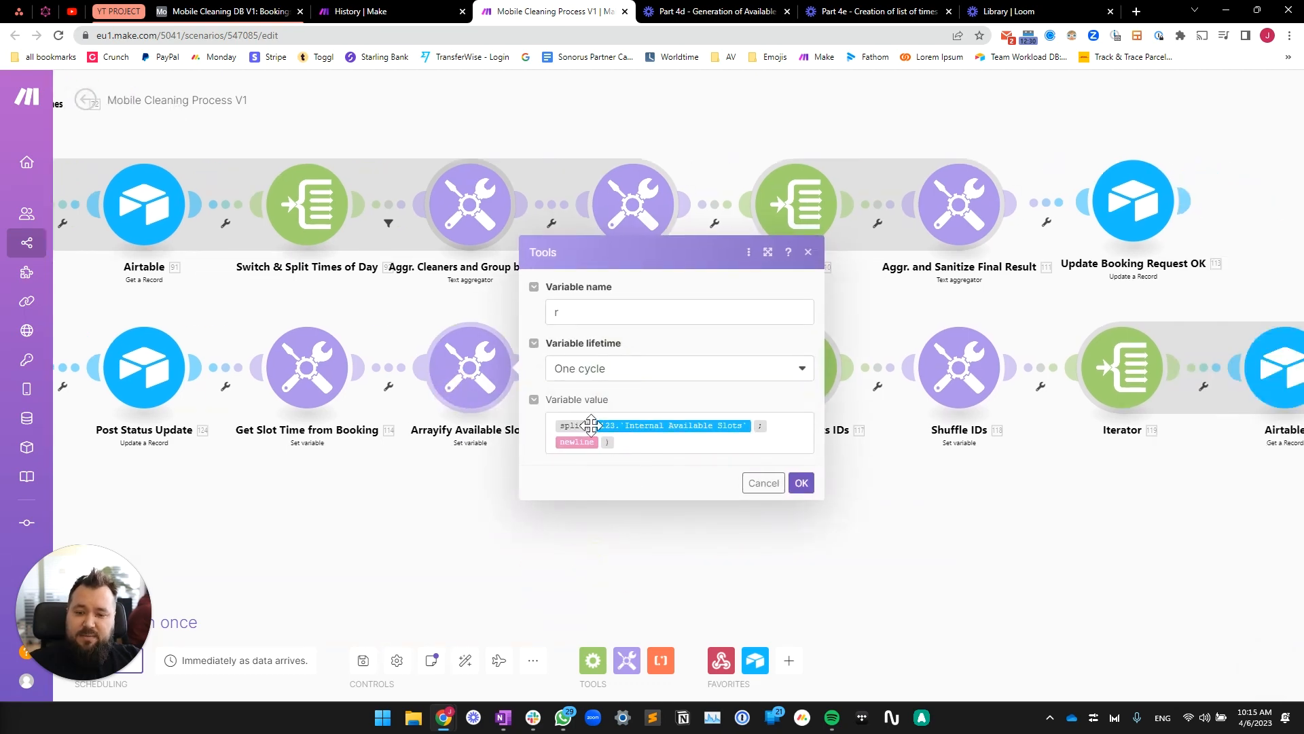
click(592, 424)
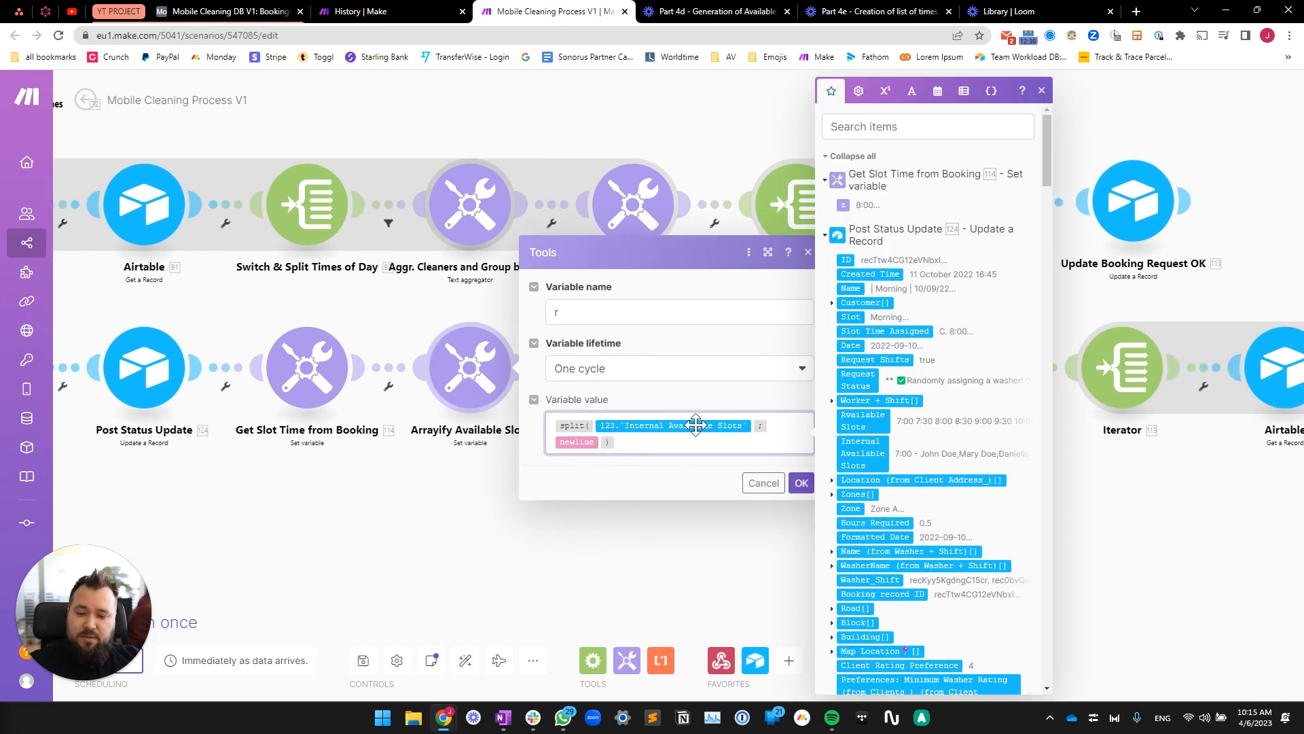
click(217, 12)
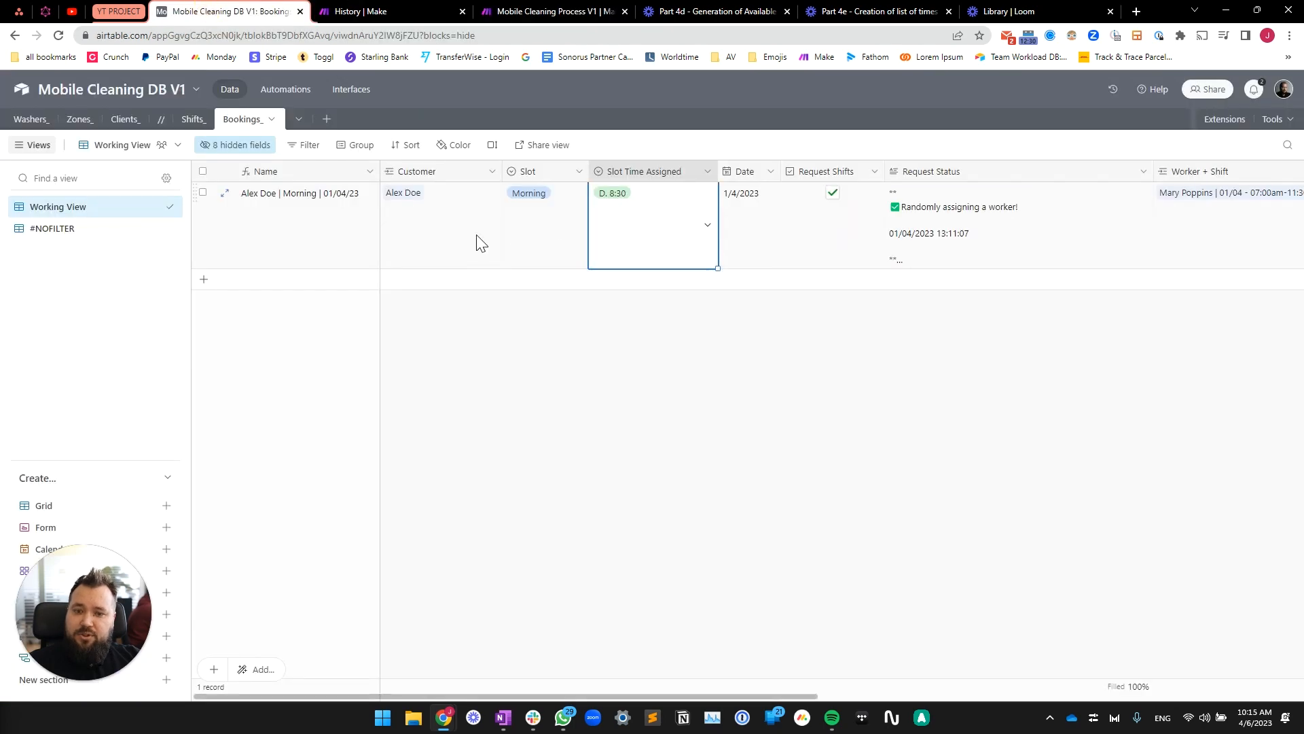
click(224, 146)
text(in)
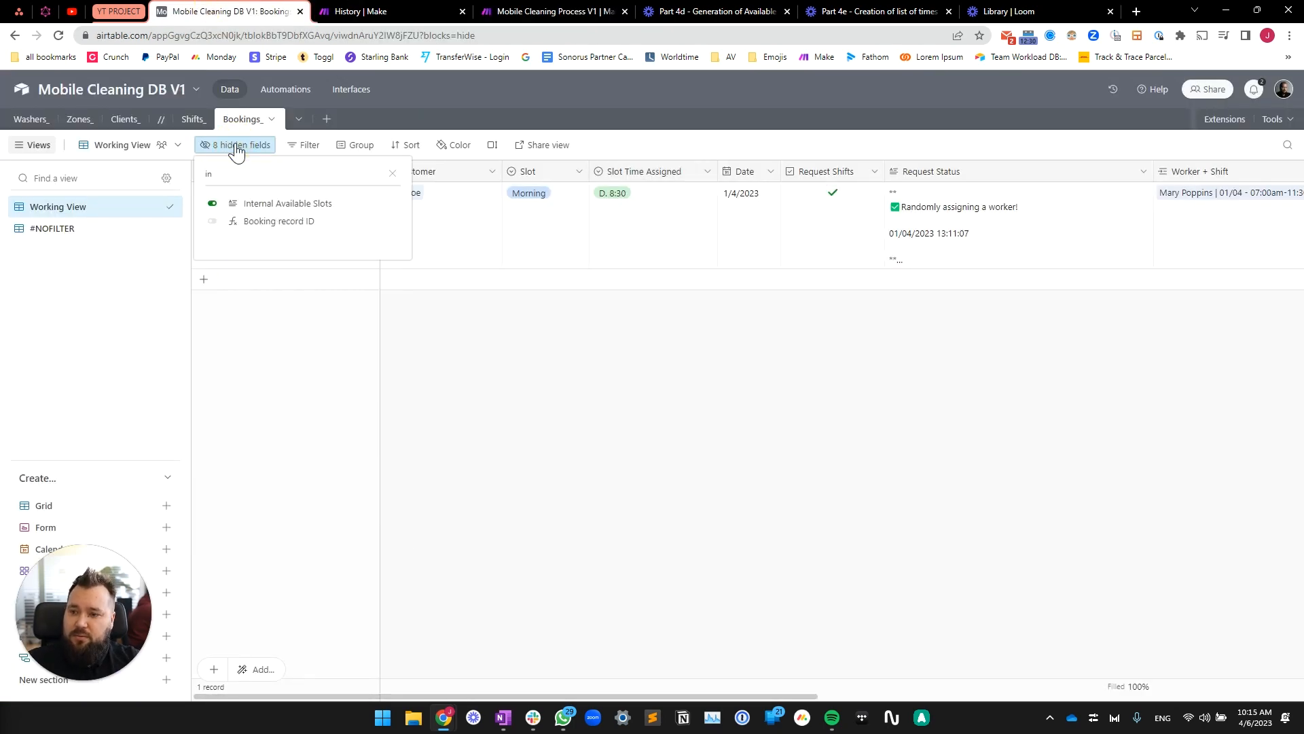
click(752, 333)
scroll(761, 326, right, 5)
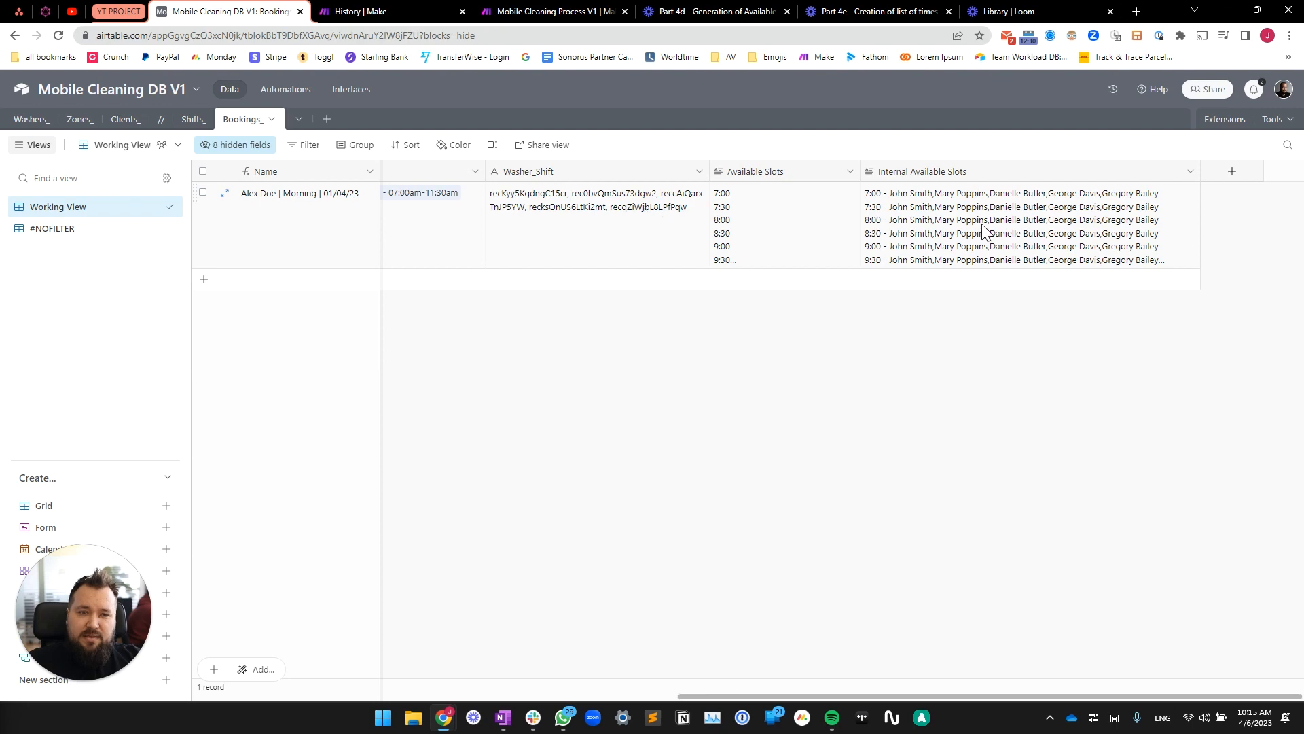
click(936, 216)
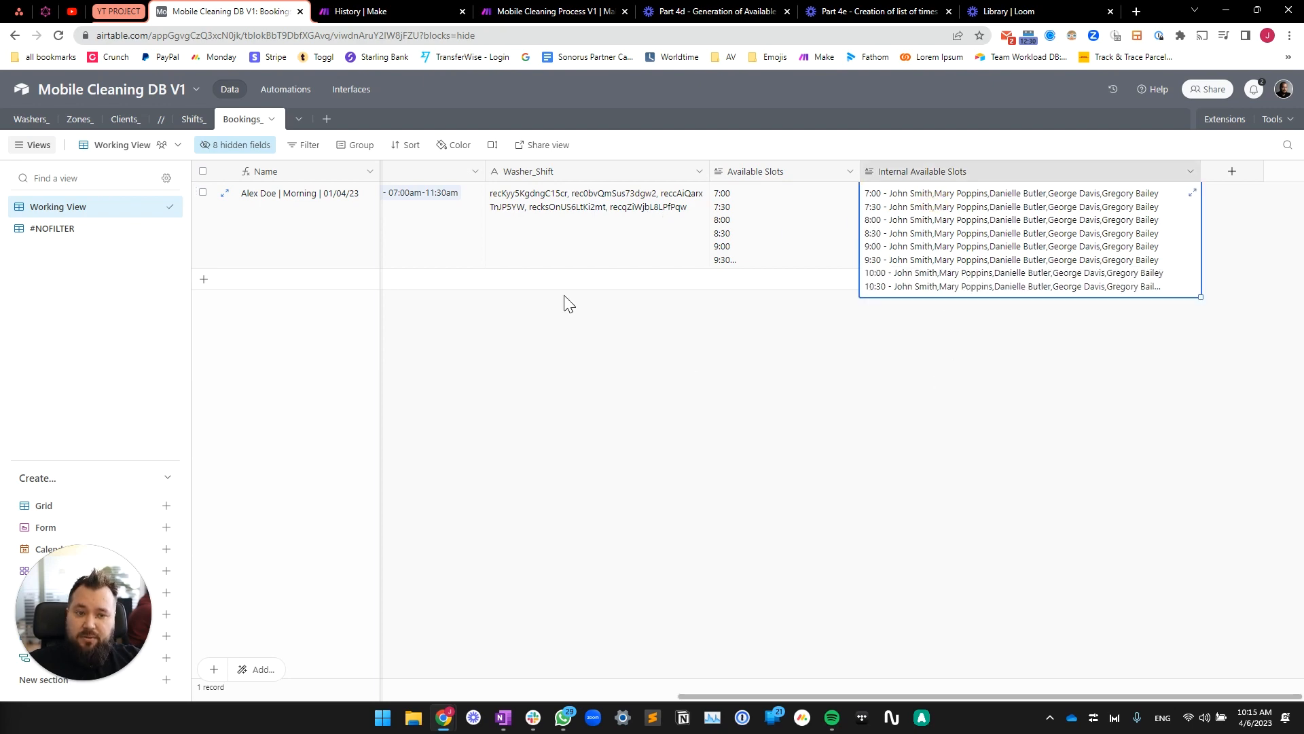
click(543, 11)
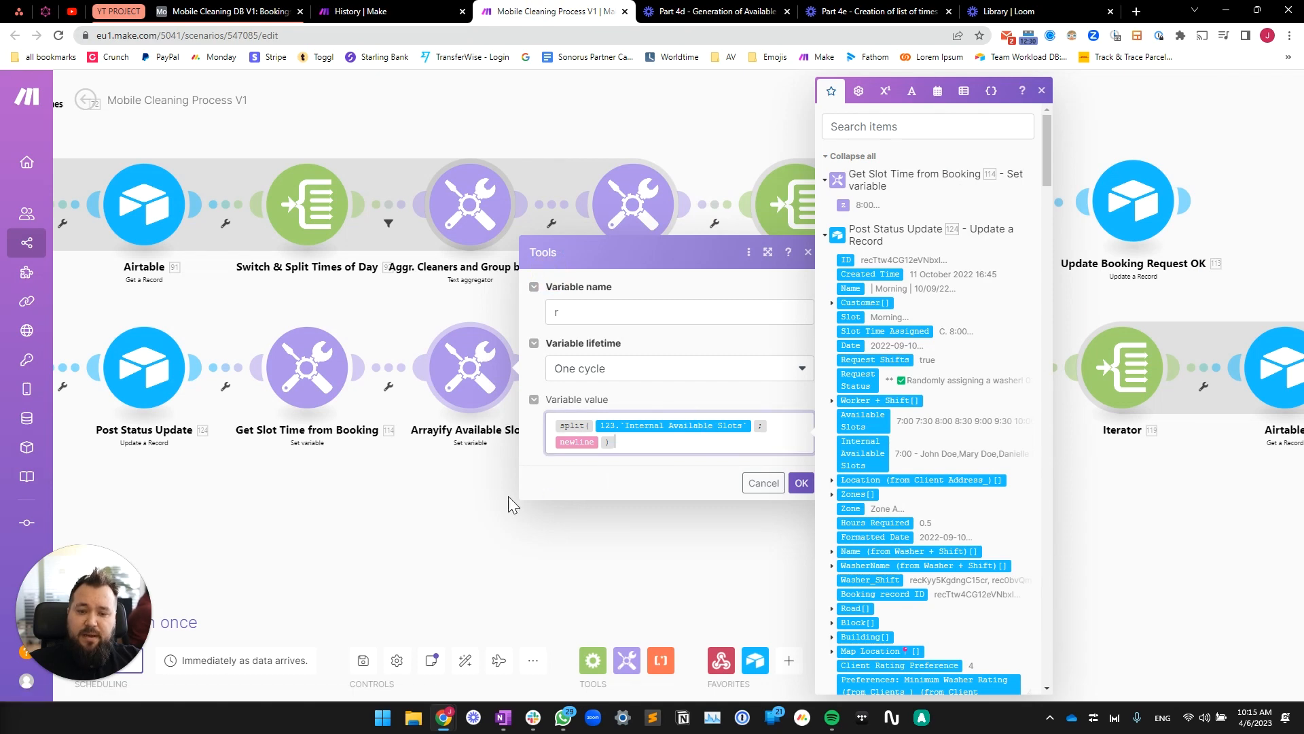
click(475, 518)
Open the filter between the Iterator and Aggr. Avail. Slots IDs, examine both sides of its Contains condition, and close it.
click(445, 365)
click(589, 494)
click(571, 370)
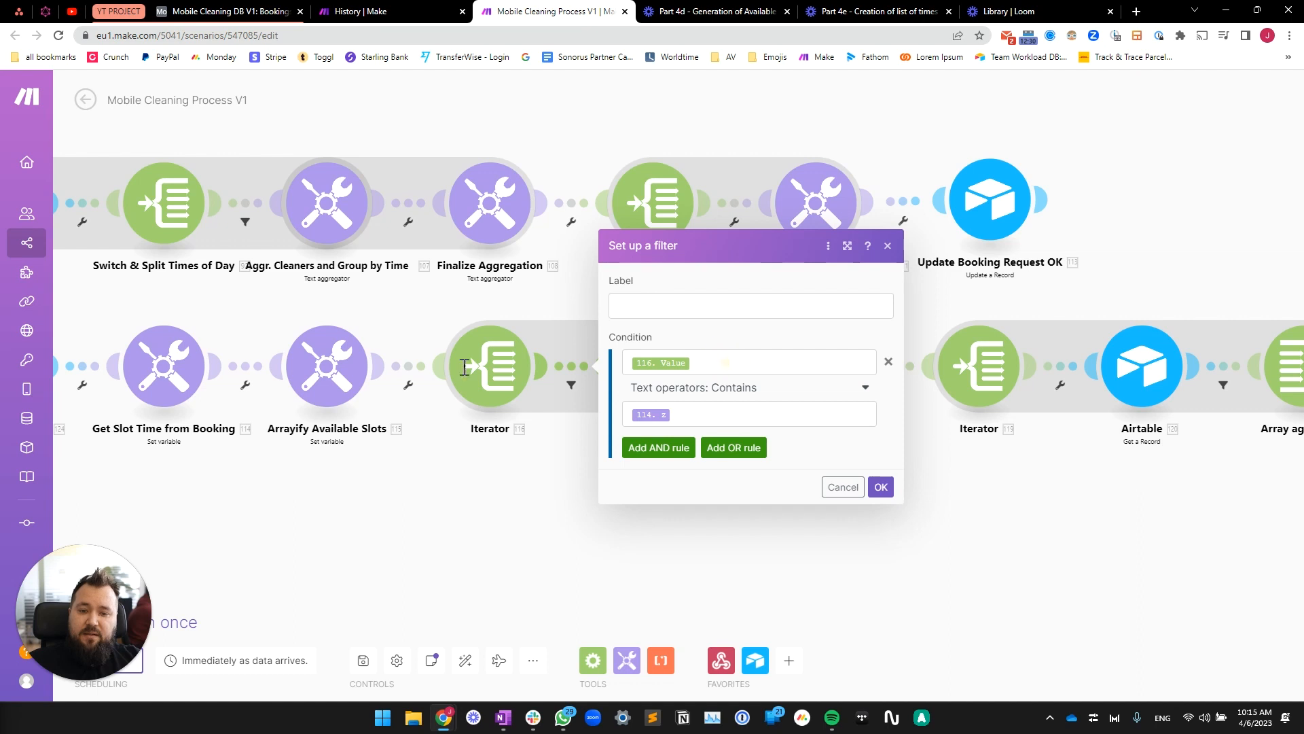
click(727, 364)
click(703, 413)
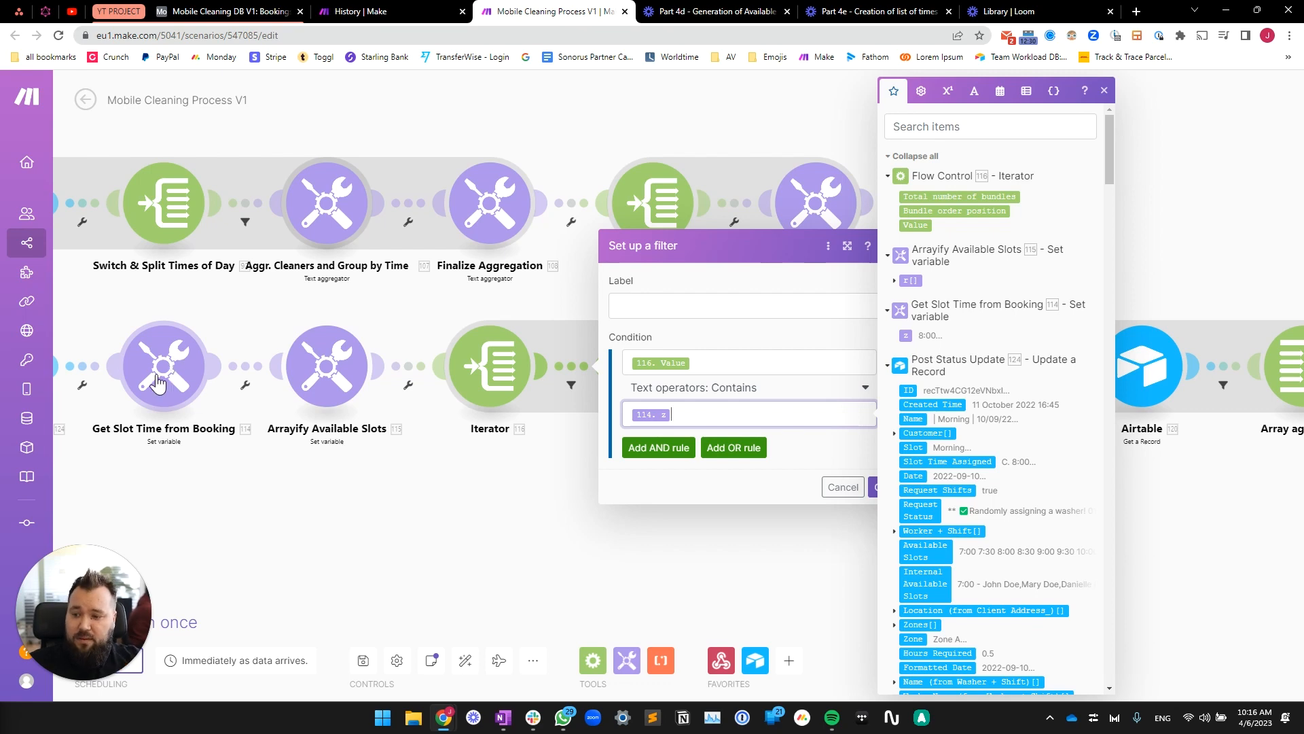
click(409, 523)
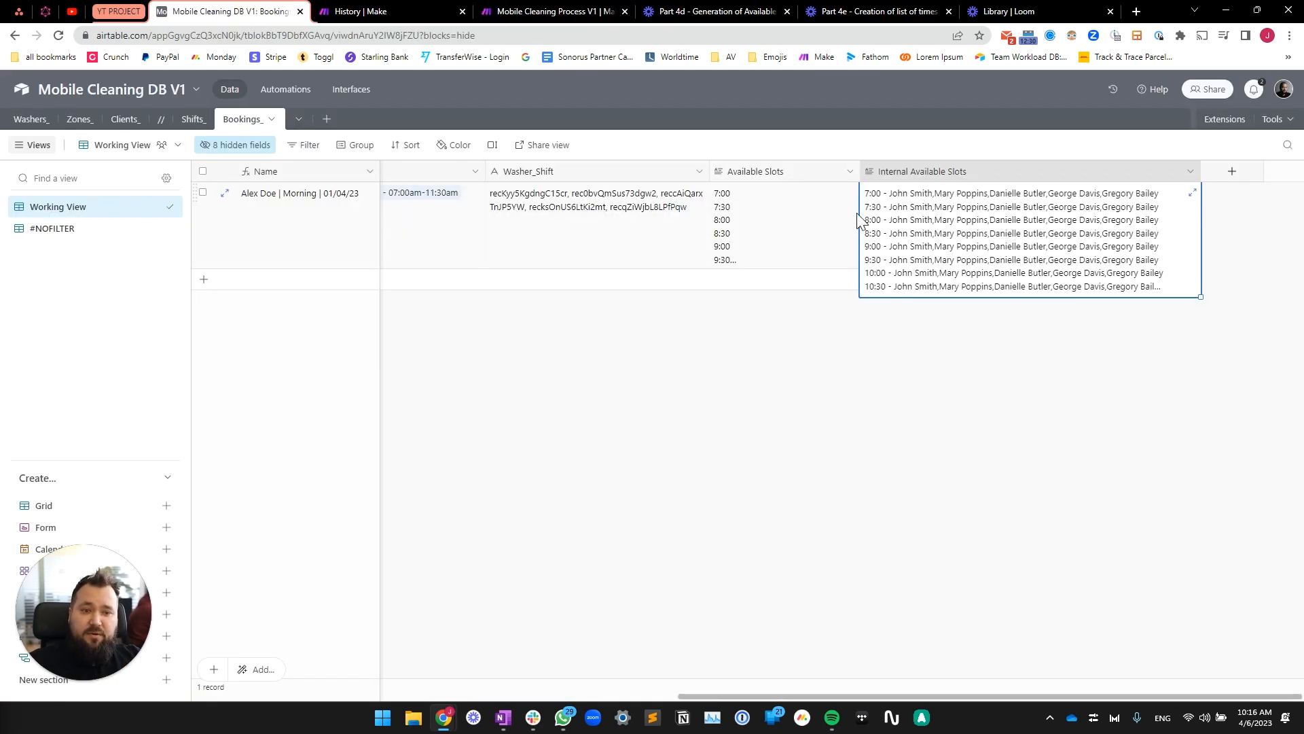
Return from Airtable to the Make scenario and review the aggregated fields of Aggr. Avail. Slots IDs, then close the settings.
click(506, 11)
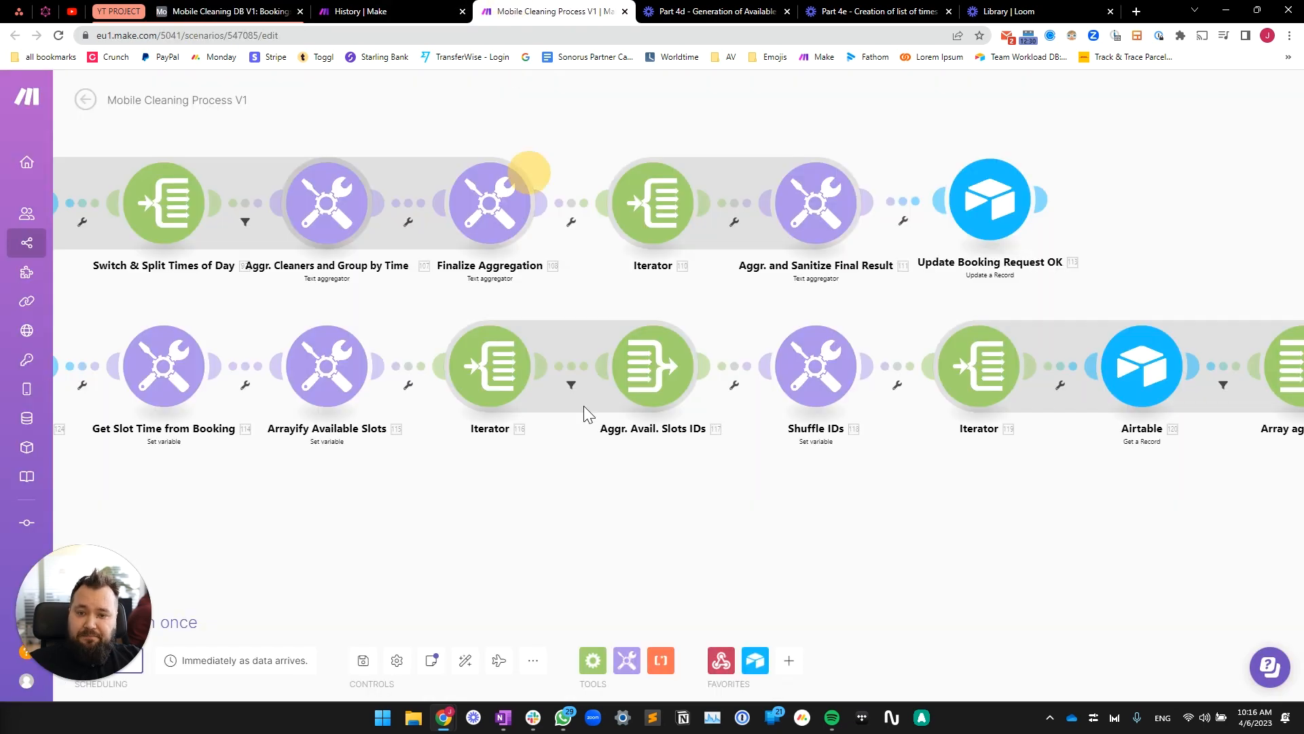
click(635, 375)
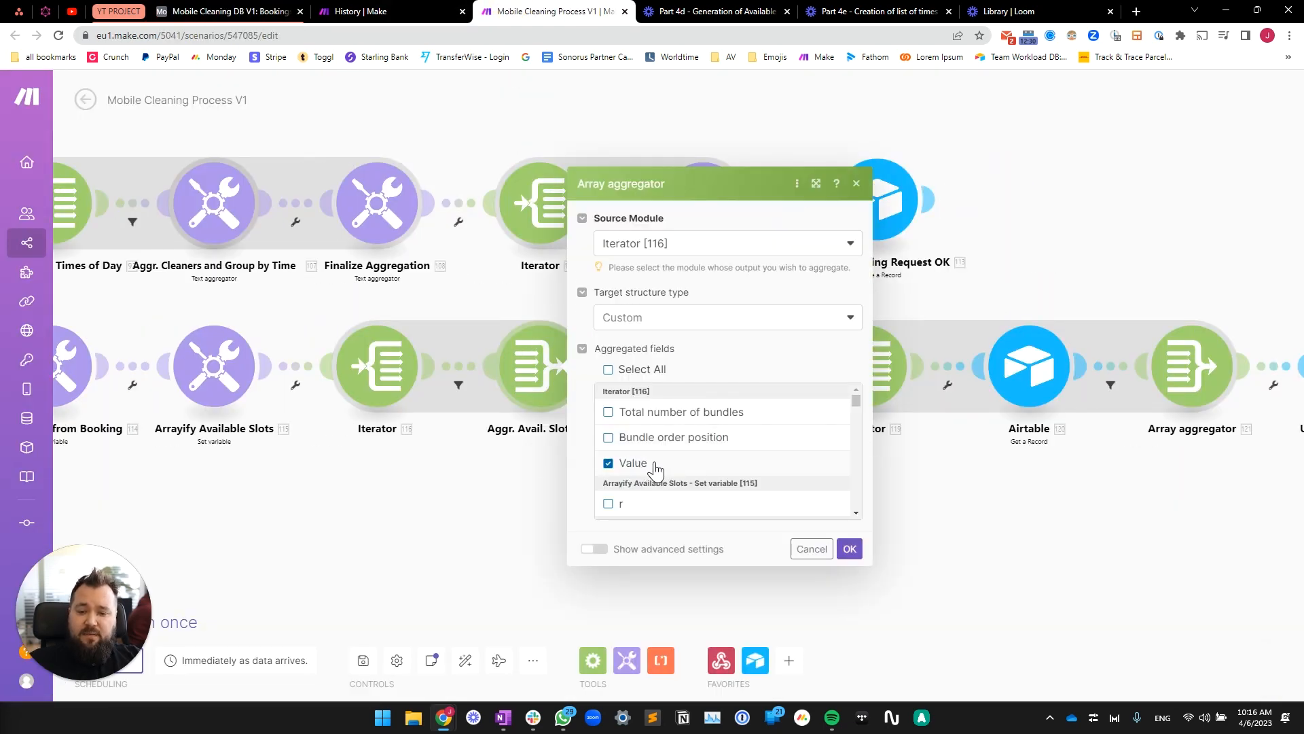
click(497, 466)
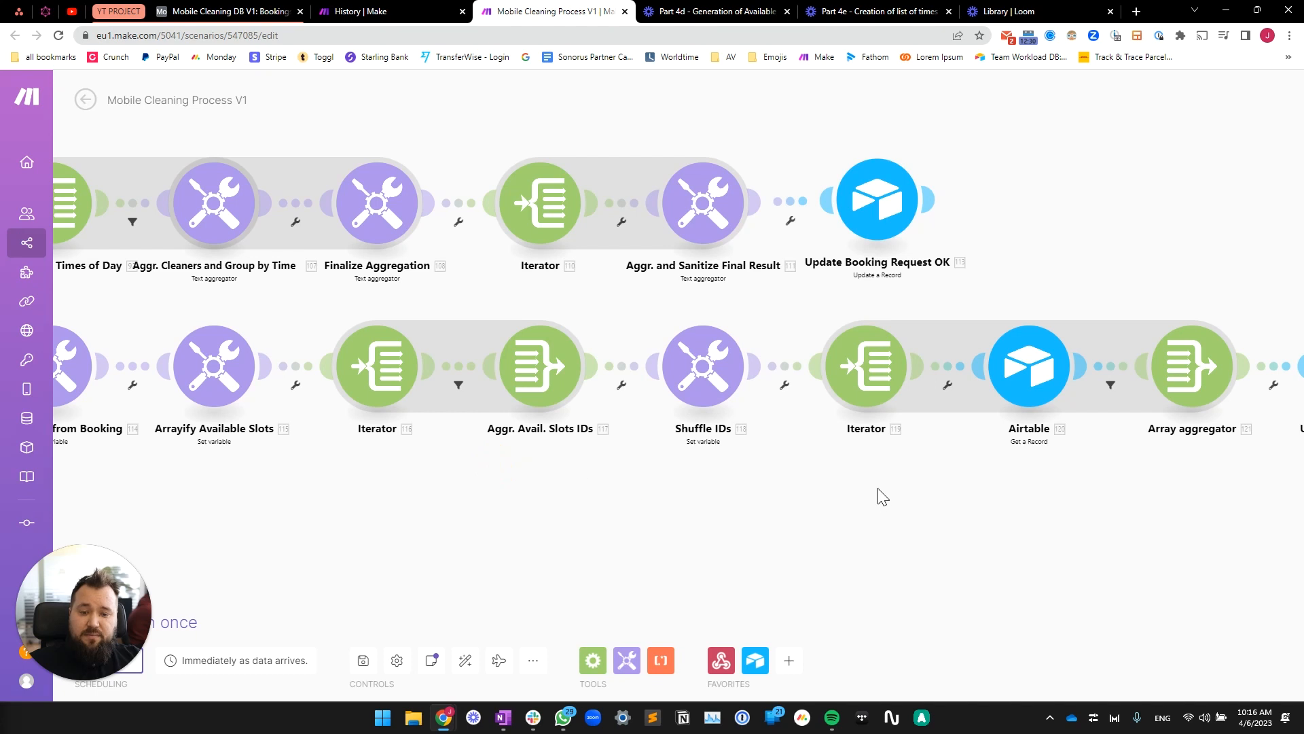
Open Shuffle IDs, examine the inner split function's dash separator, and compare it with the booking's Internal Available Slots in Airtable before returning to Make.
click(703, 365)
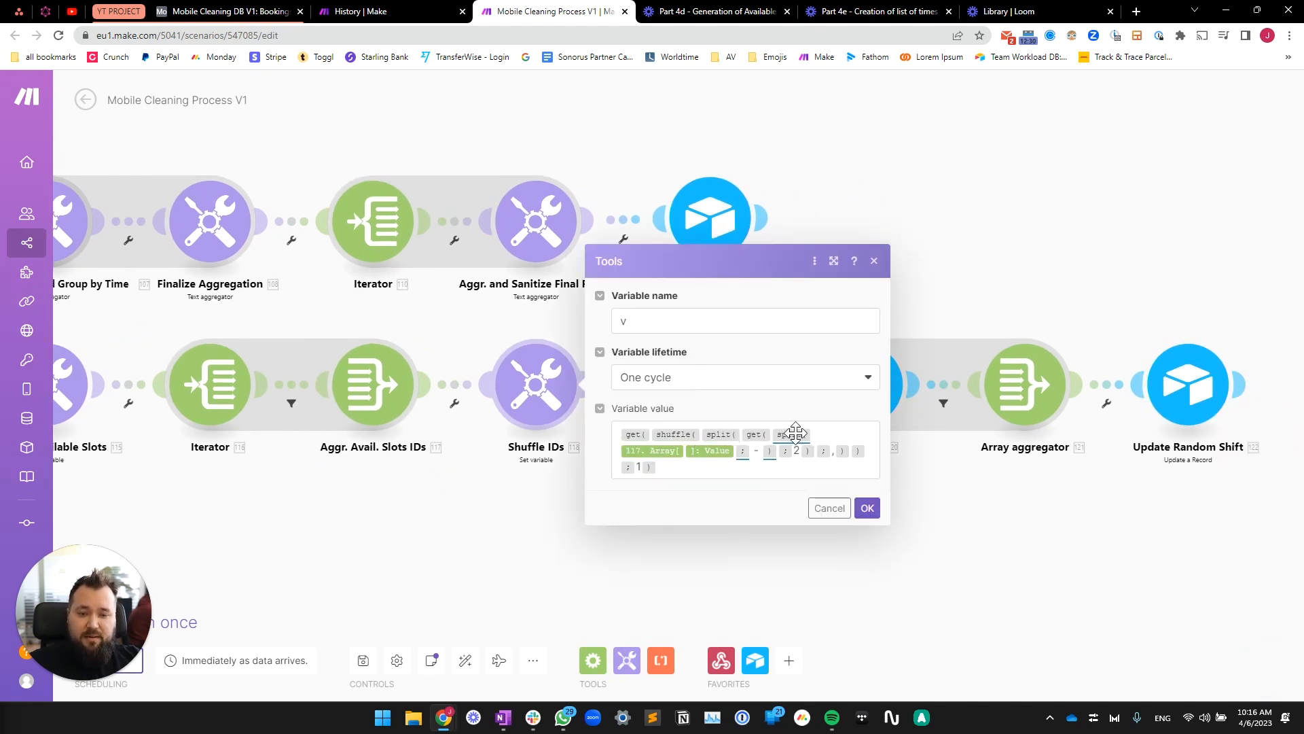
double_click(755, 451)
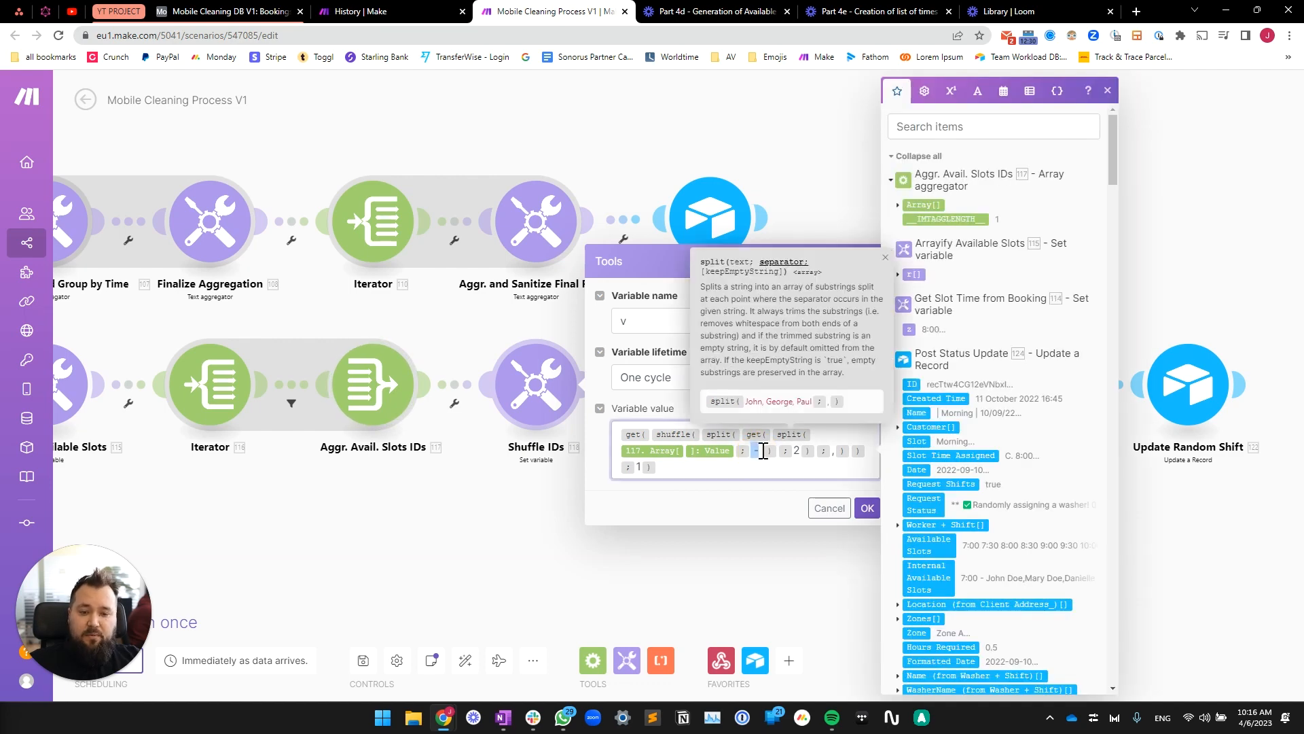
click(224, 11)
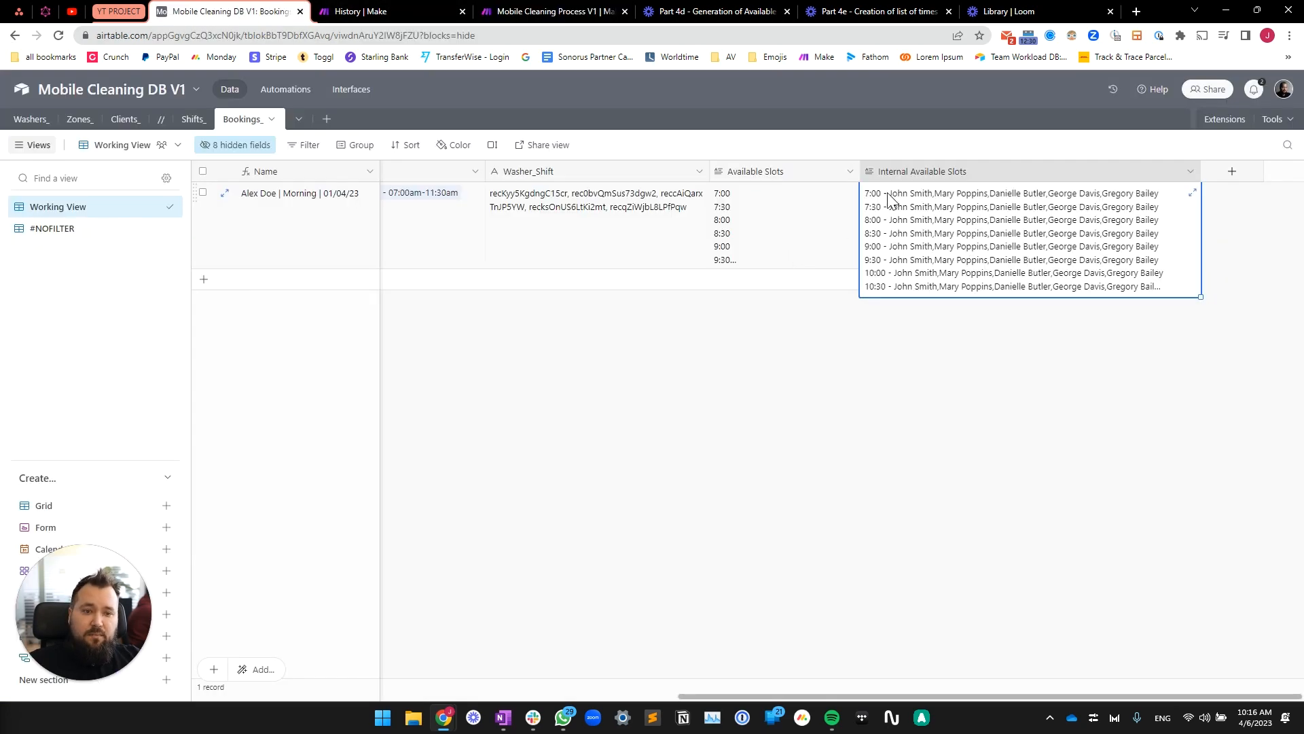
click(547, 10)
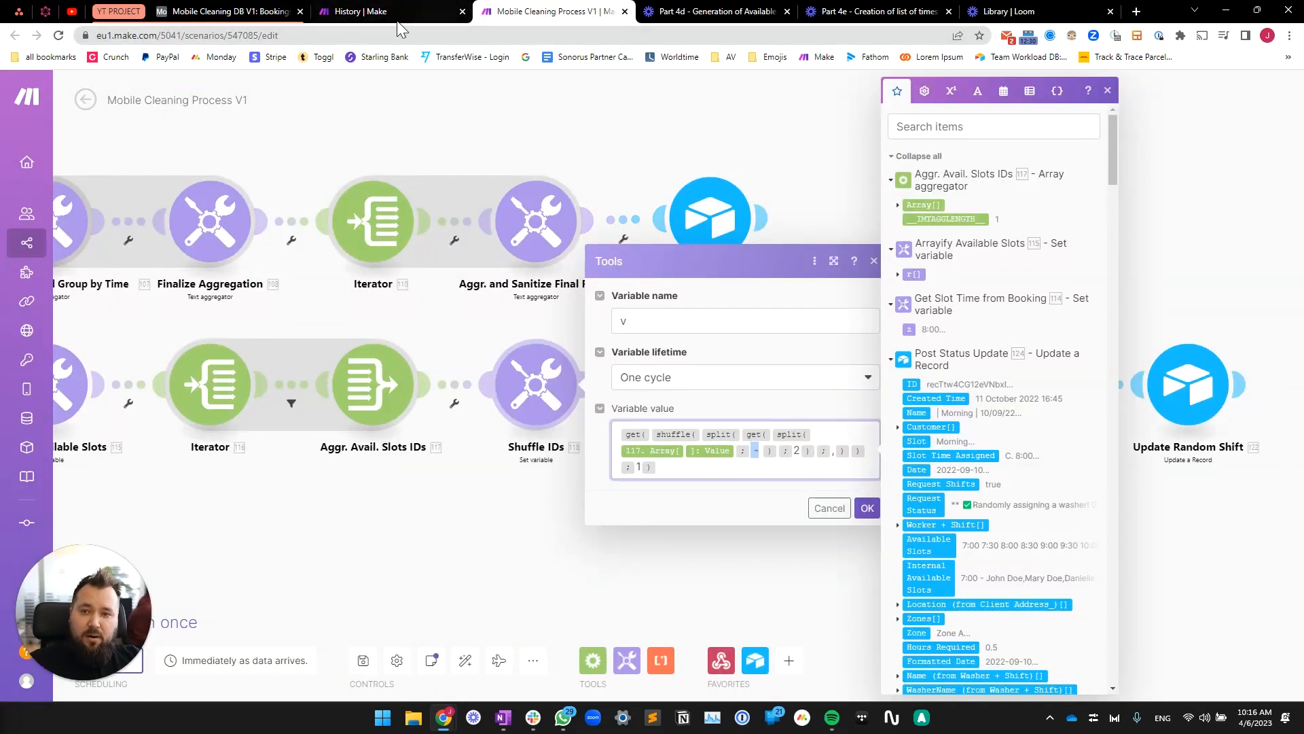
Inspect the worker lists following the dash in the booking's Internal Available Slots in Airtable, then return to the Make scenario.
click(230, 11)
double_click(894, 195)
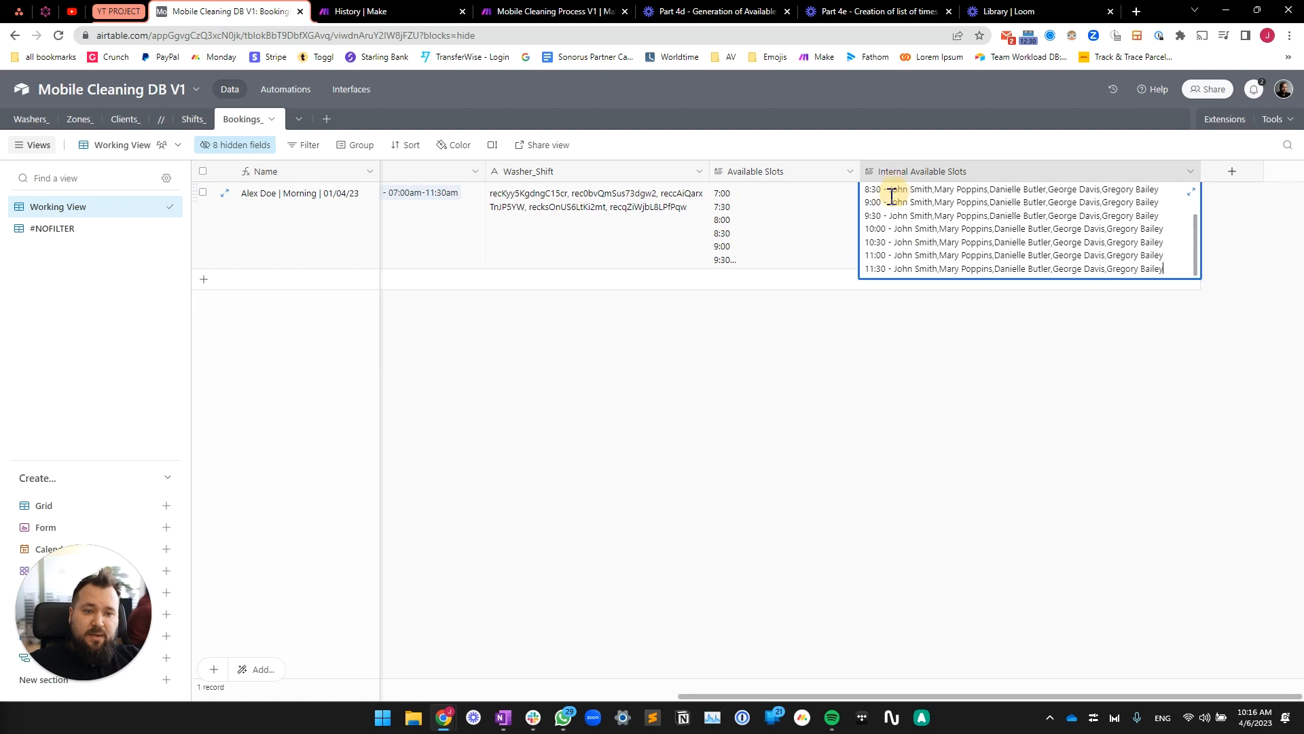
drag(891, 191, 1159, 207)
click(902, 207)
key(ctrl+Tab)
key(ctrl+Tab)
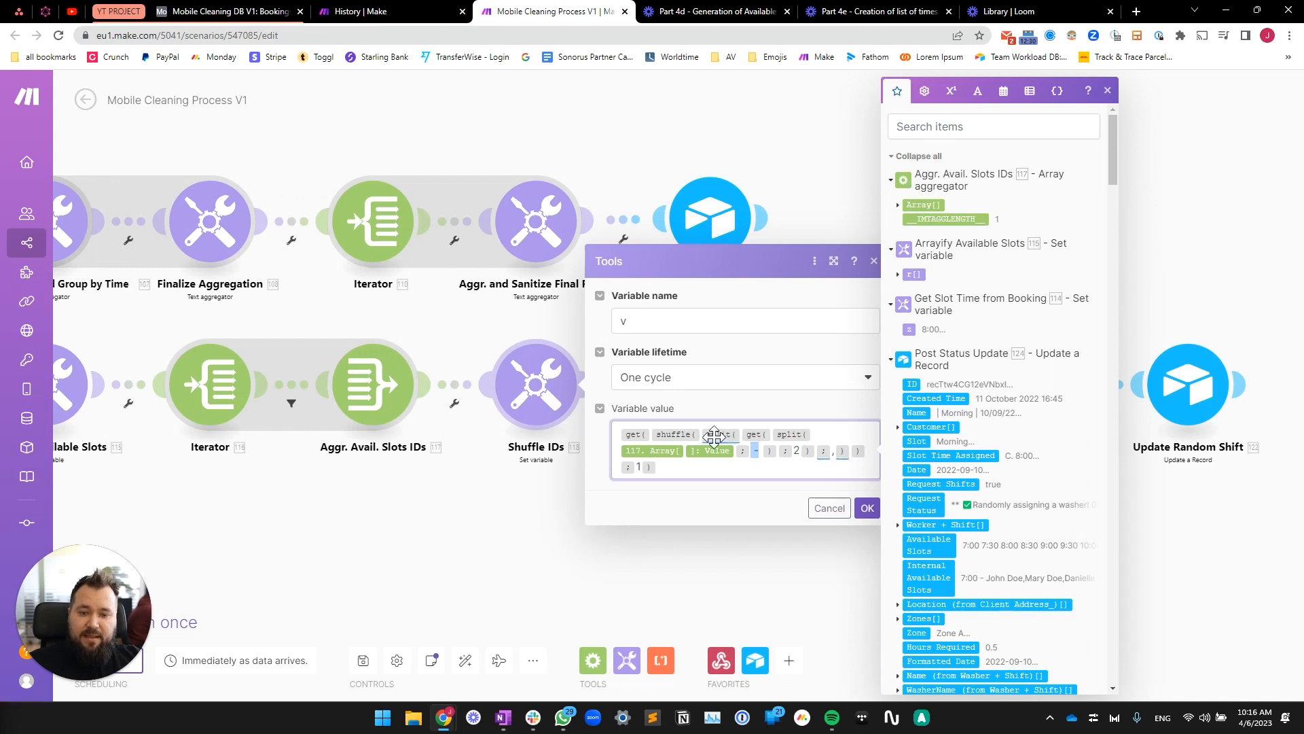
Compare the outer split function of Shuffle IDs with the comma-separated workers of the 8:00 slot in Airtable, then close the settings in Make.
mouse_move(719, 438)
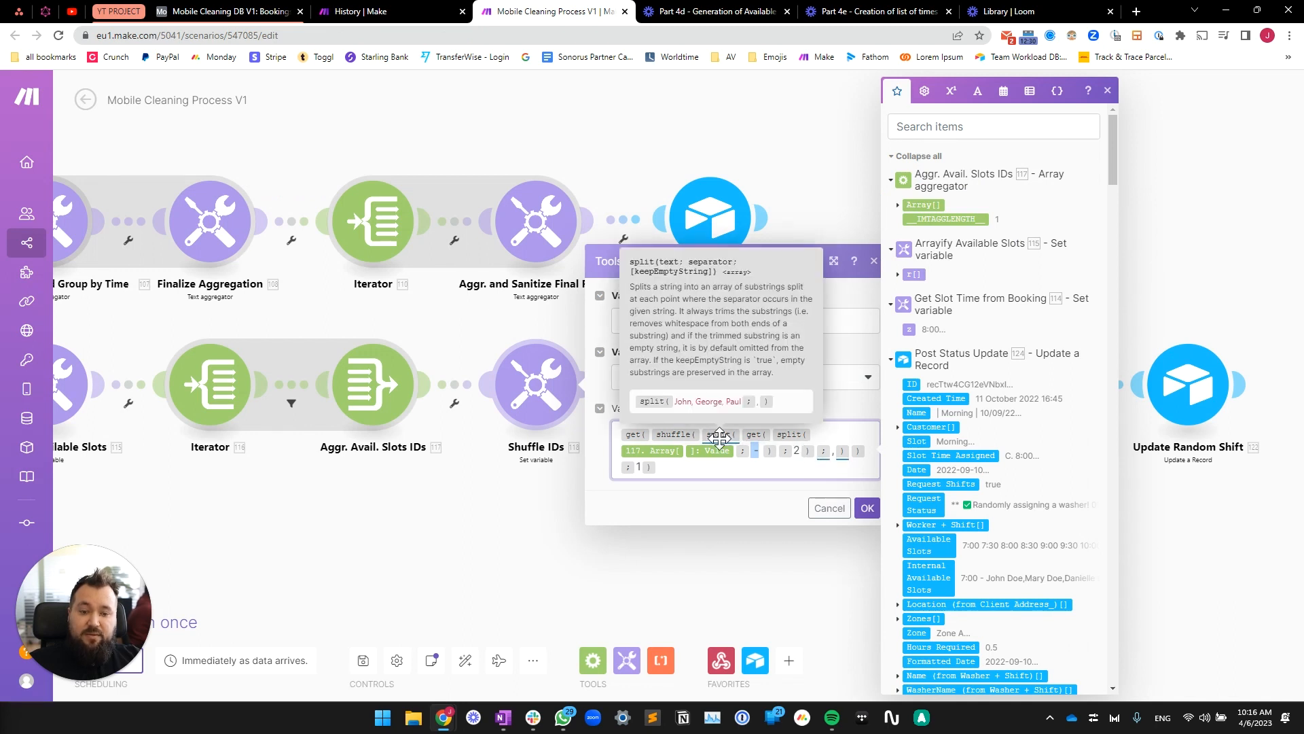
key(ctrl+shift+Tab)
key(ctrl+shift+Tab)
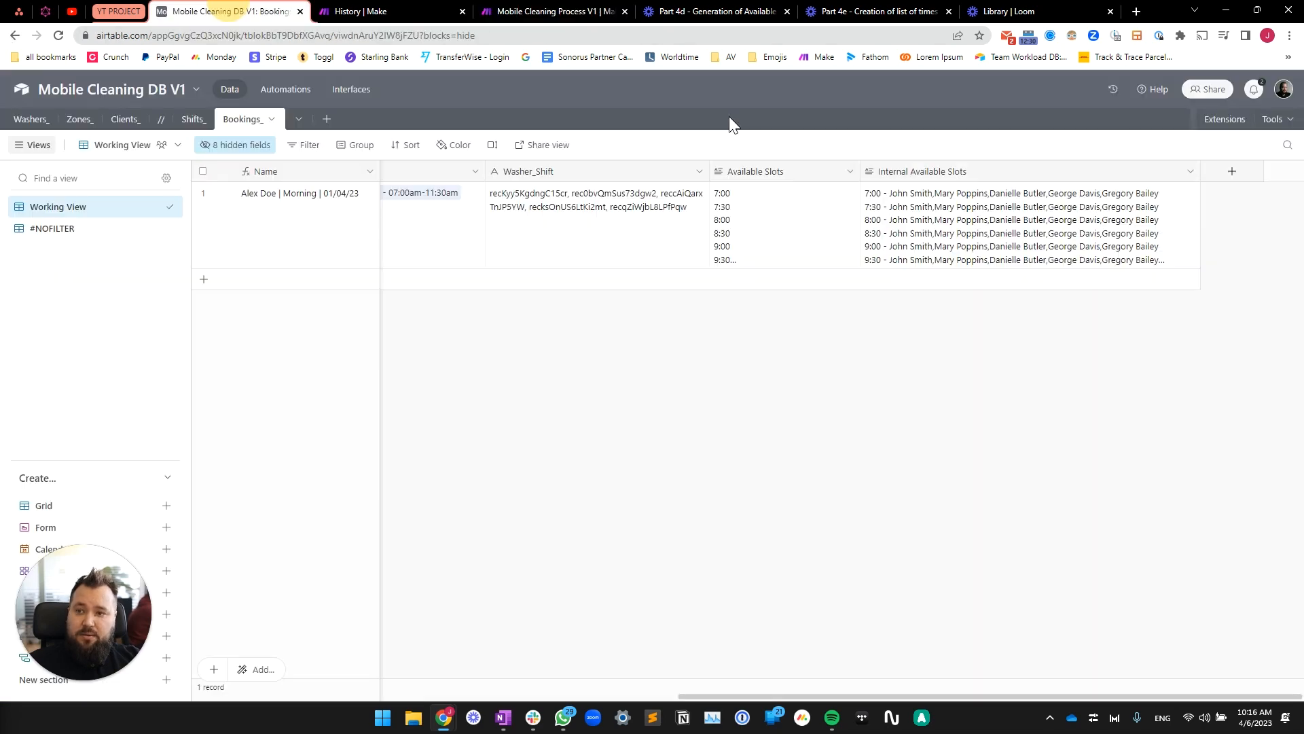
double_click(907, 216)
drag(886, 233, 899, 190)
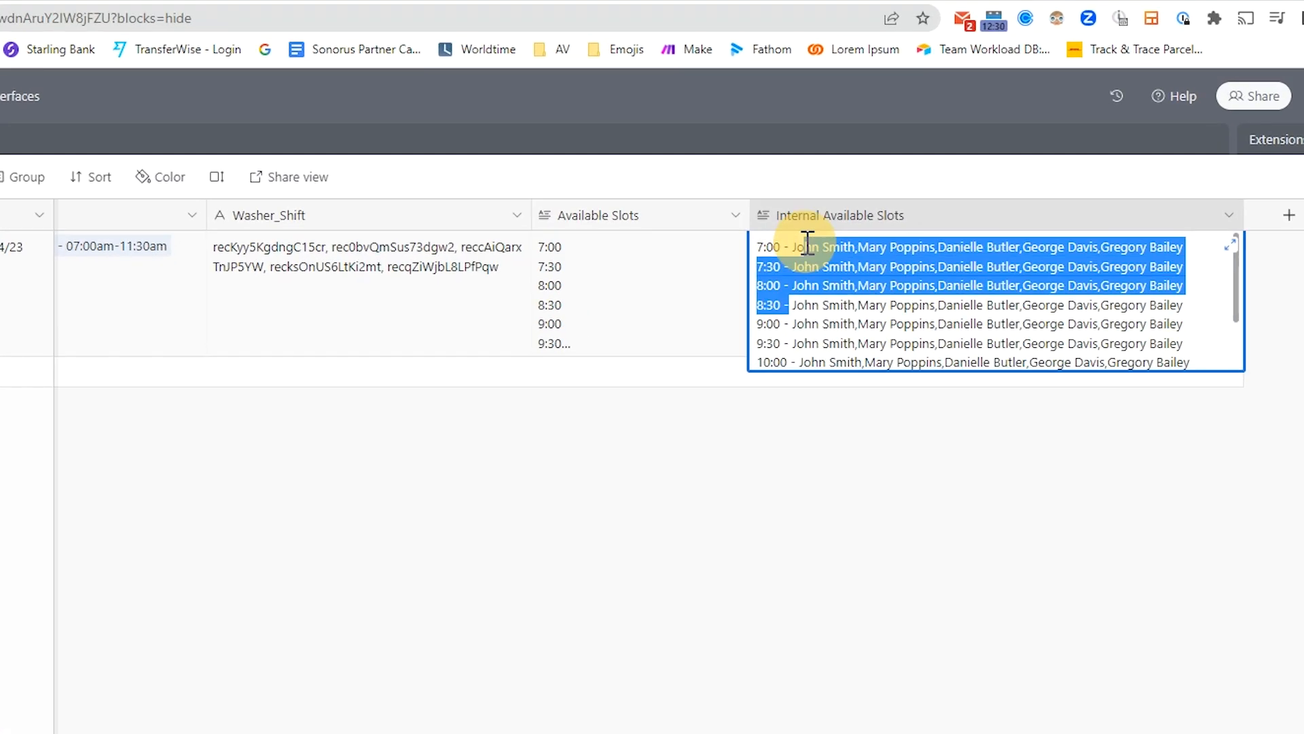
click(823, 304)
double_click(855, 286)
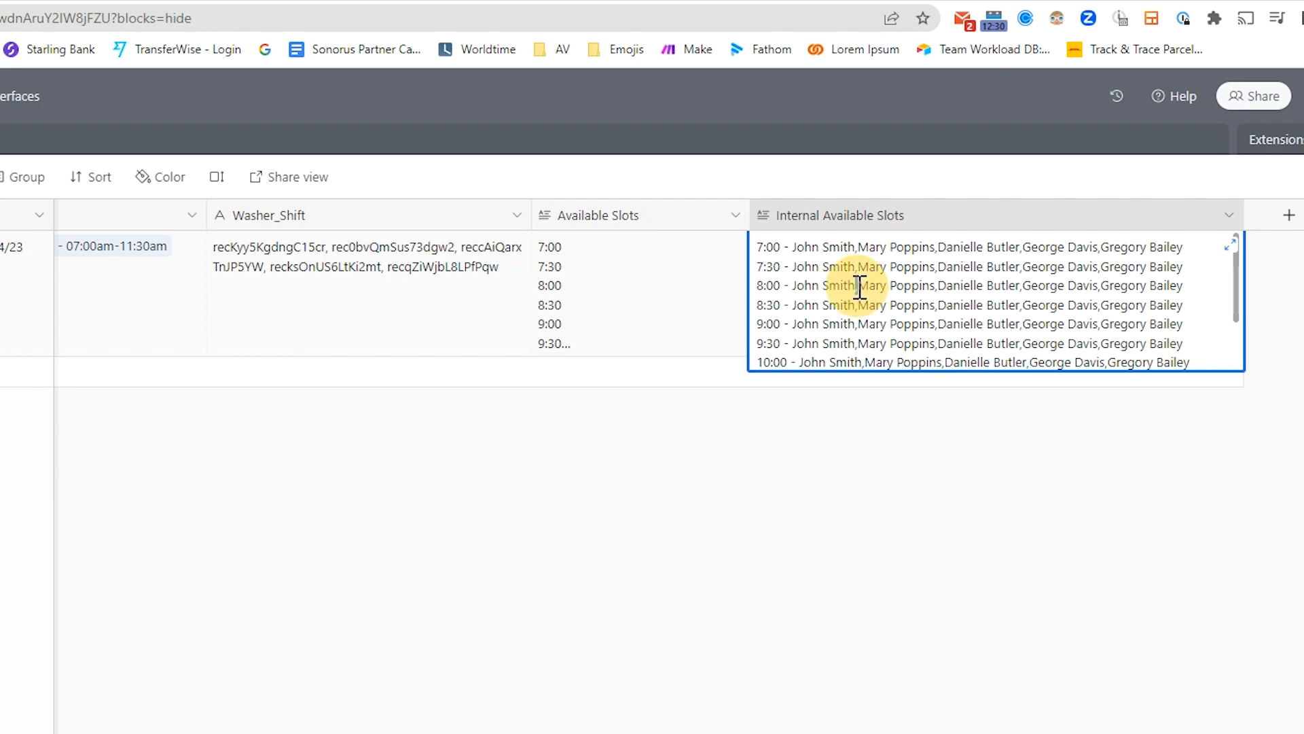
drag(798, 286, 1187, 282)
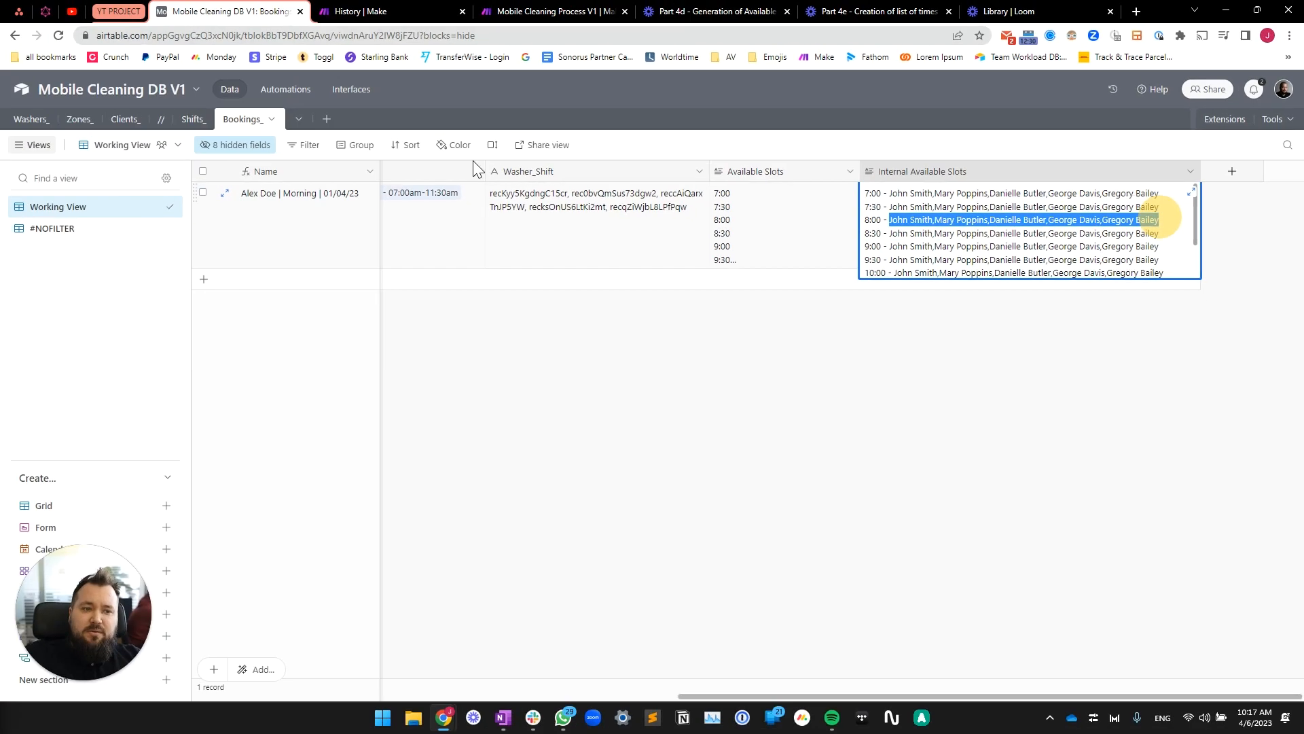
click(551, 11)
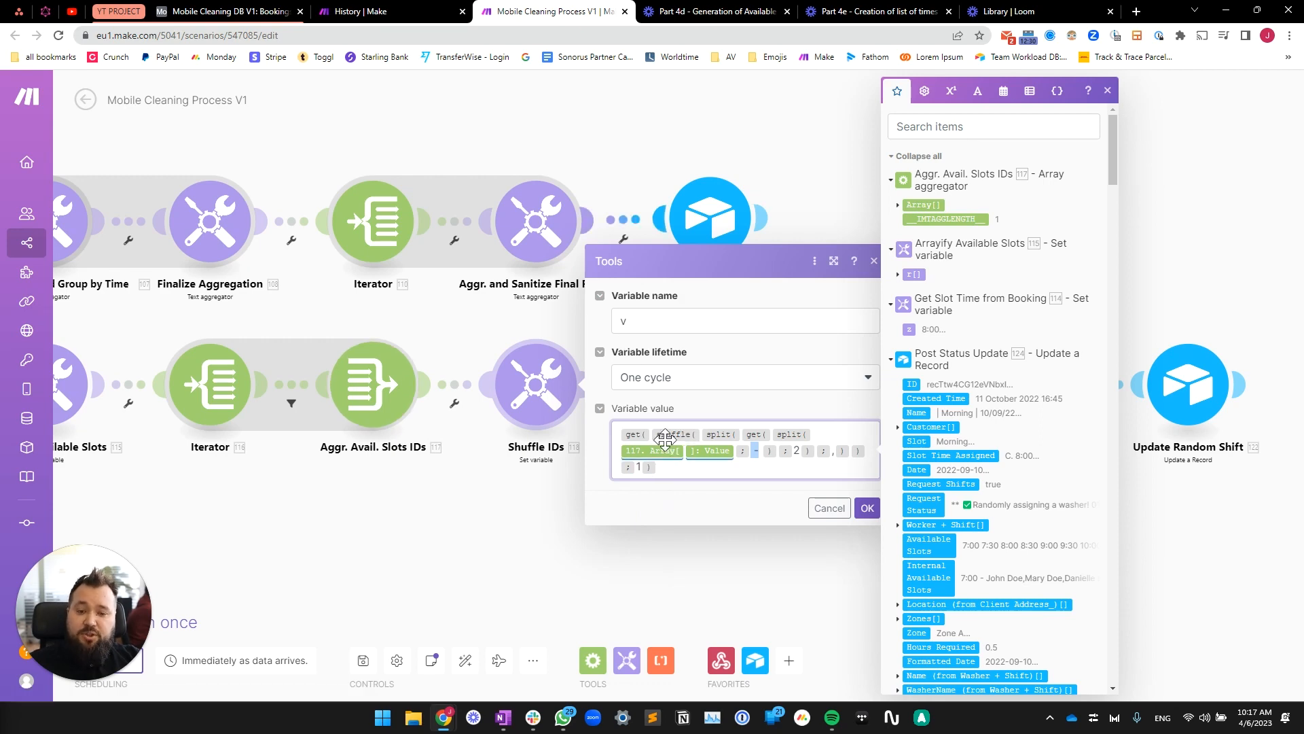
click(672, 136)
Examine the Iterator's split of Washer_Shift after Shuffle IDs, glance at the Airtable Get a Record module, and close their settings.
drag(838, 510, 597, 509)
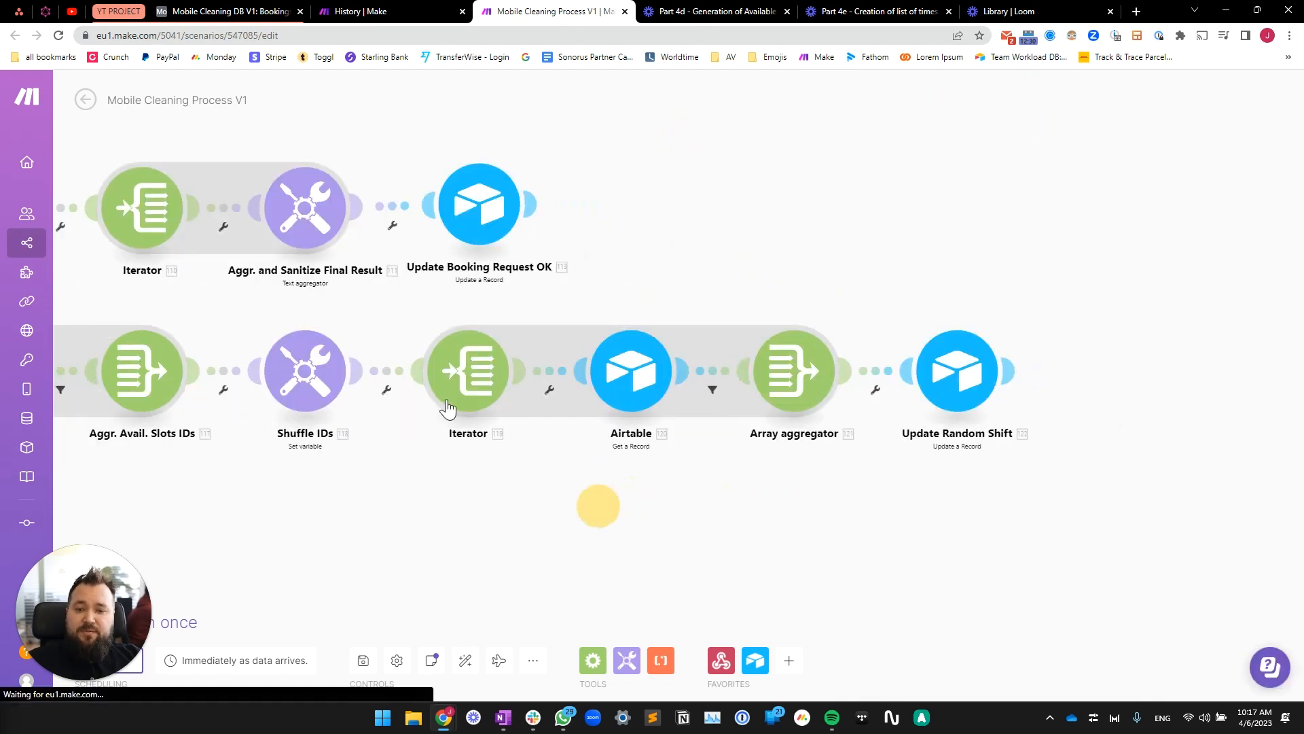
click(462, 393)
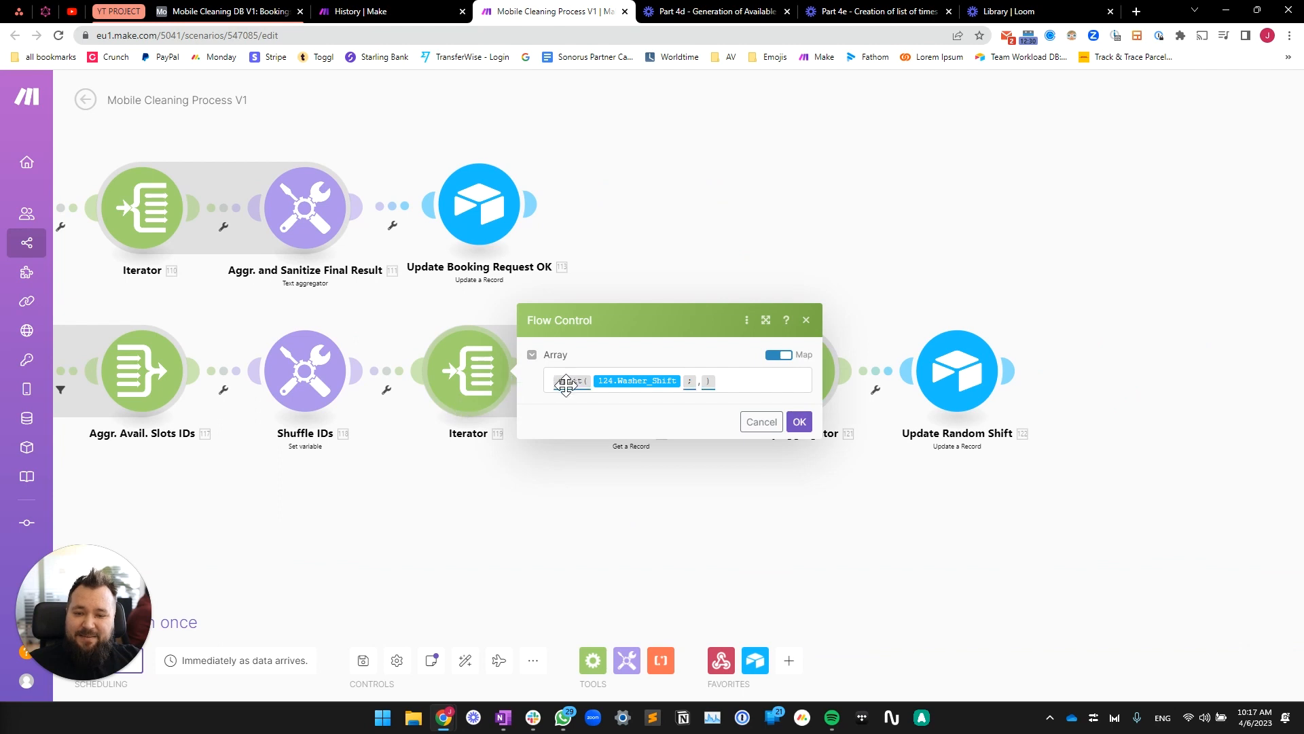
click(707, 494)
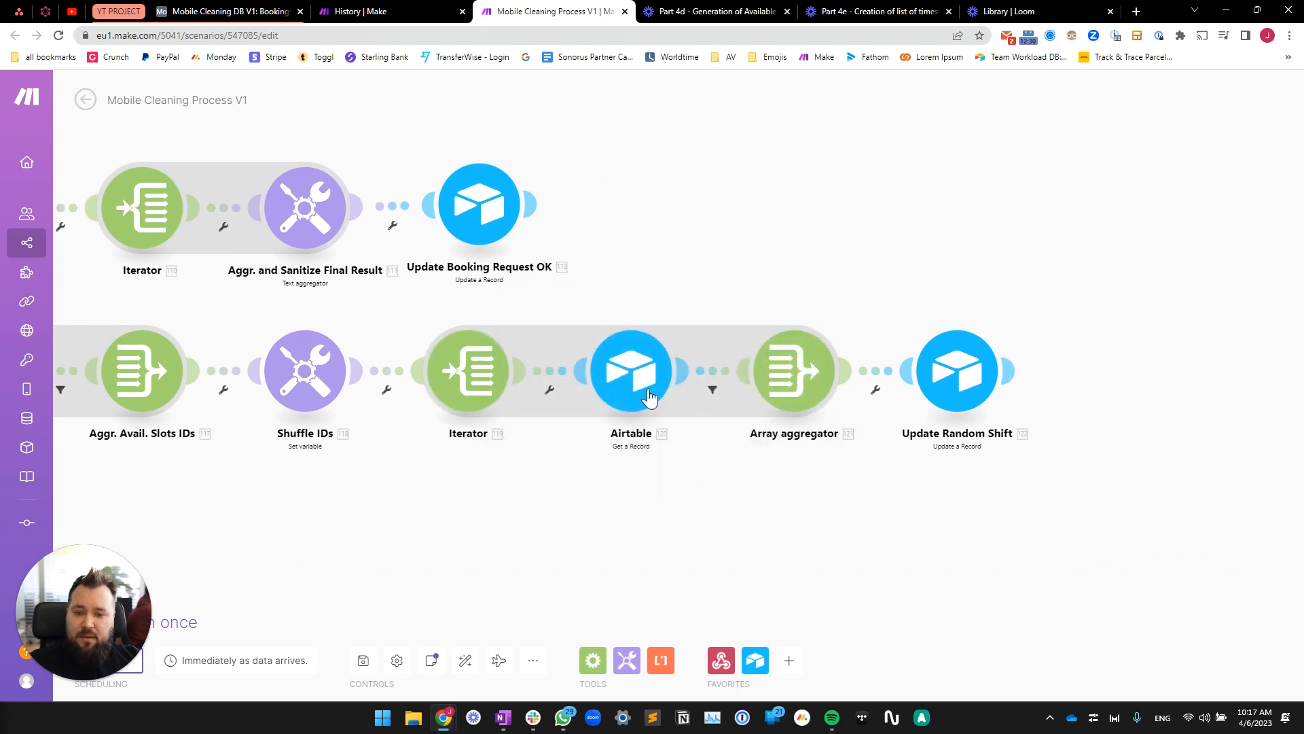
click(645, 396)
click(577, 507)
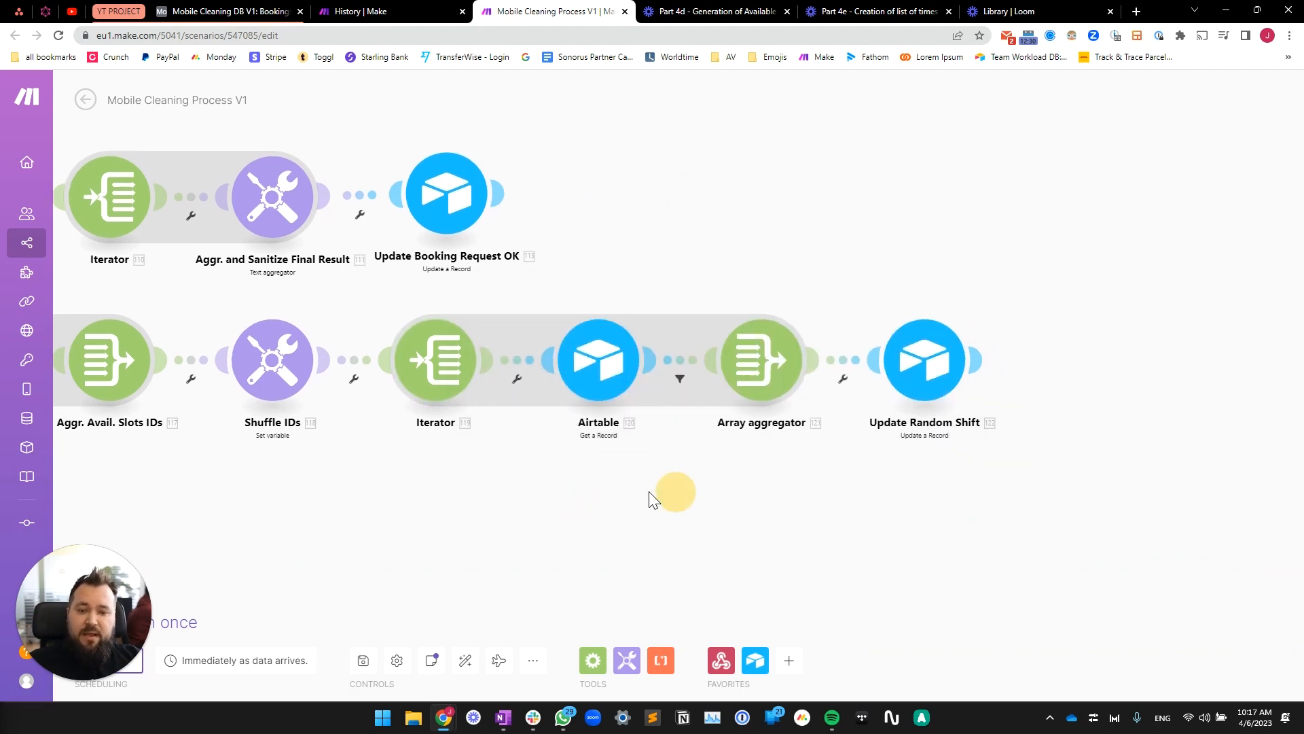
Open the filter between Airtable and the Array aggregator, examine the WasherName Equal to condition against the Shuffle IDs variable, and close it.
click(648, 376)
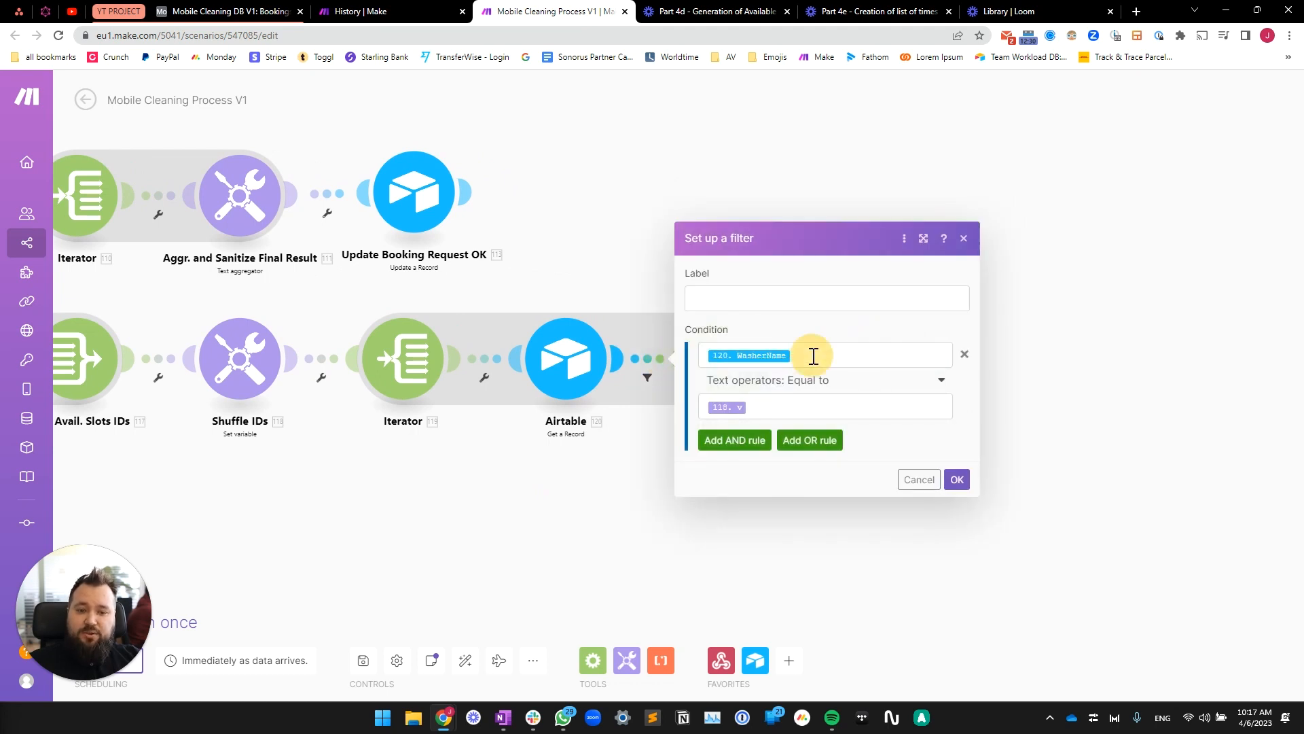
click(813, 356)
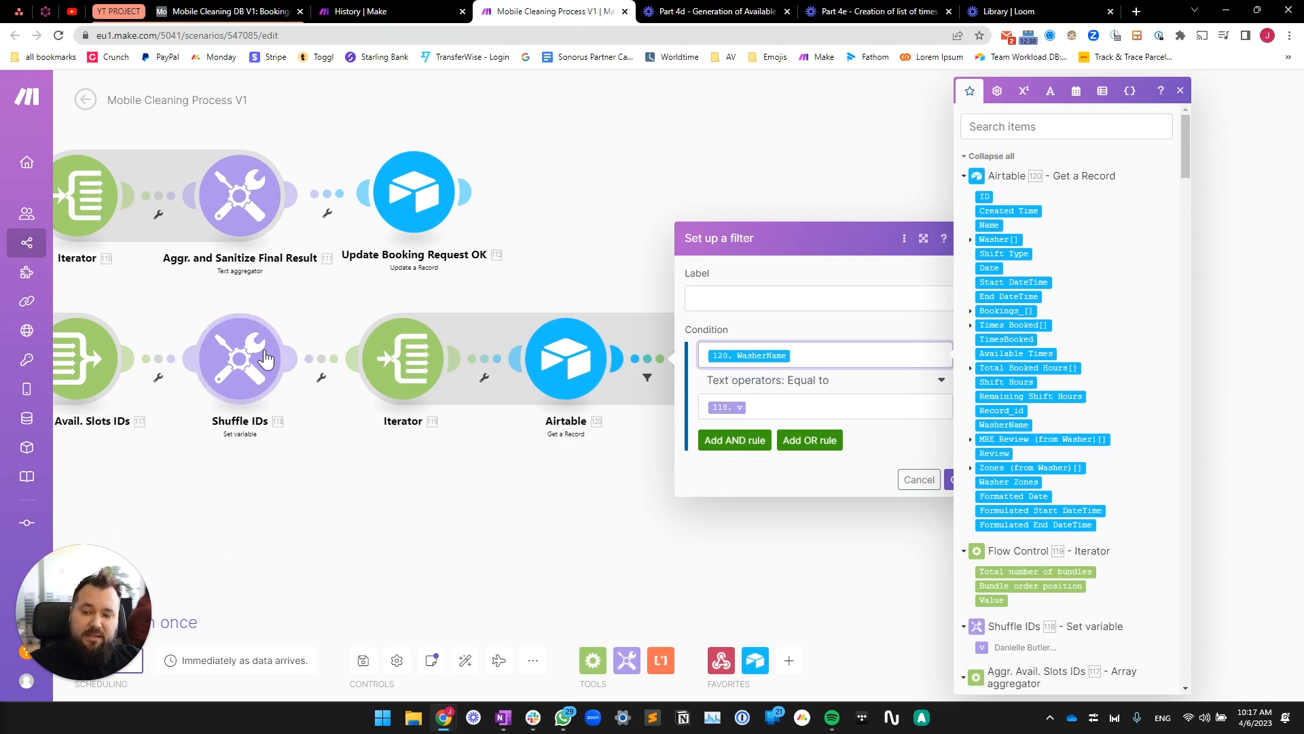
click(731, 408)
click(600, 525)
Review the Array aggregator's aggregated ID field and the Shifts_ record lookup in the Airtable Get a Record module, closing both.
drag(871, 536, 718, 525)
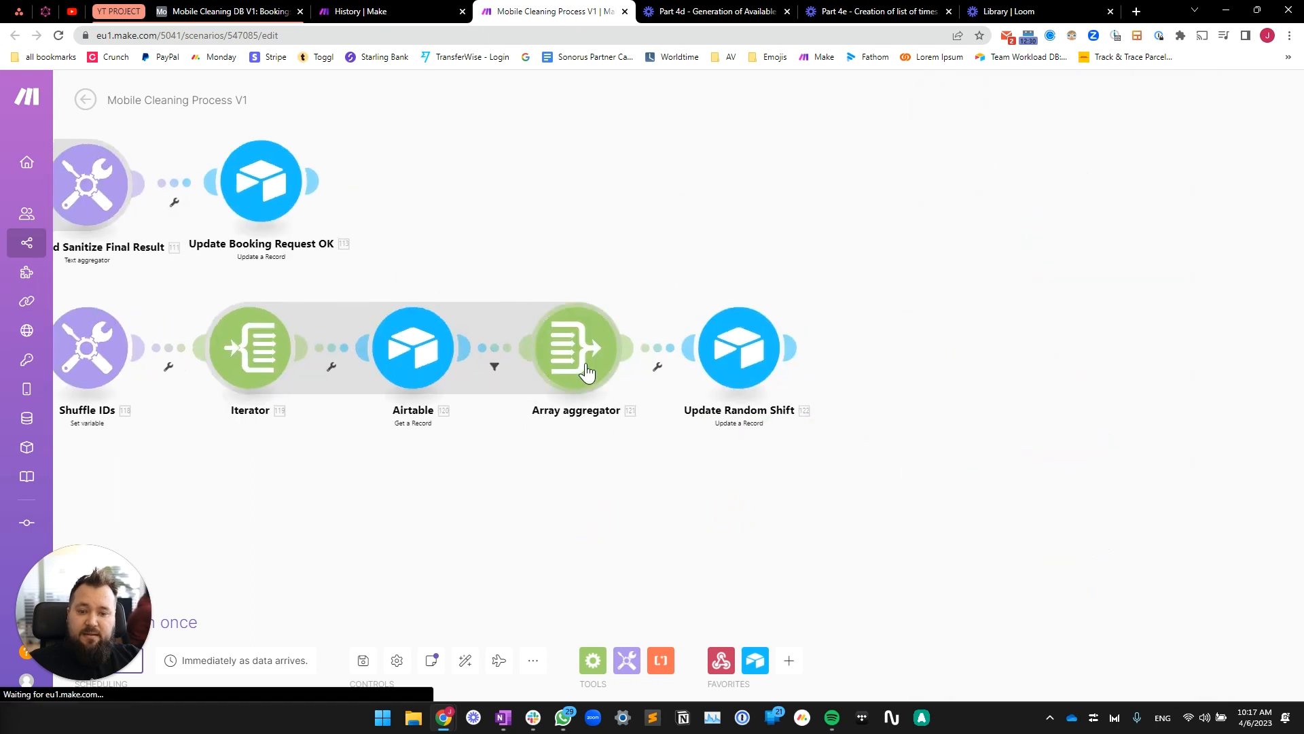
click(586, 372)
click(644, 394)
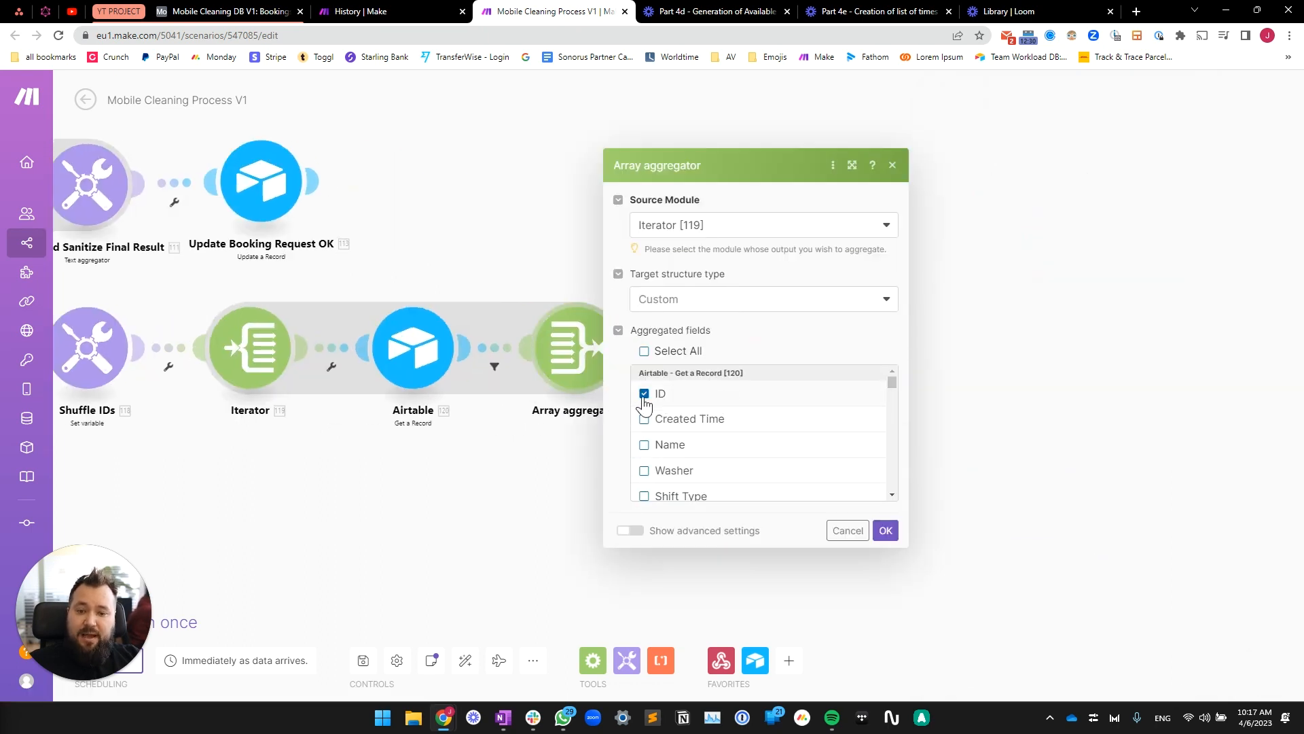
click(475, 503)
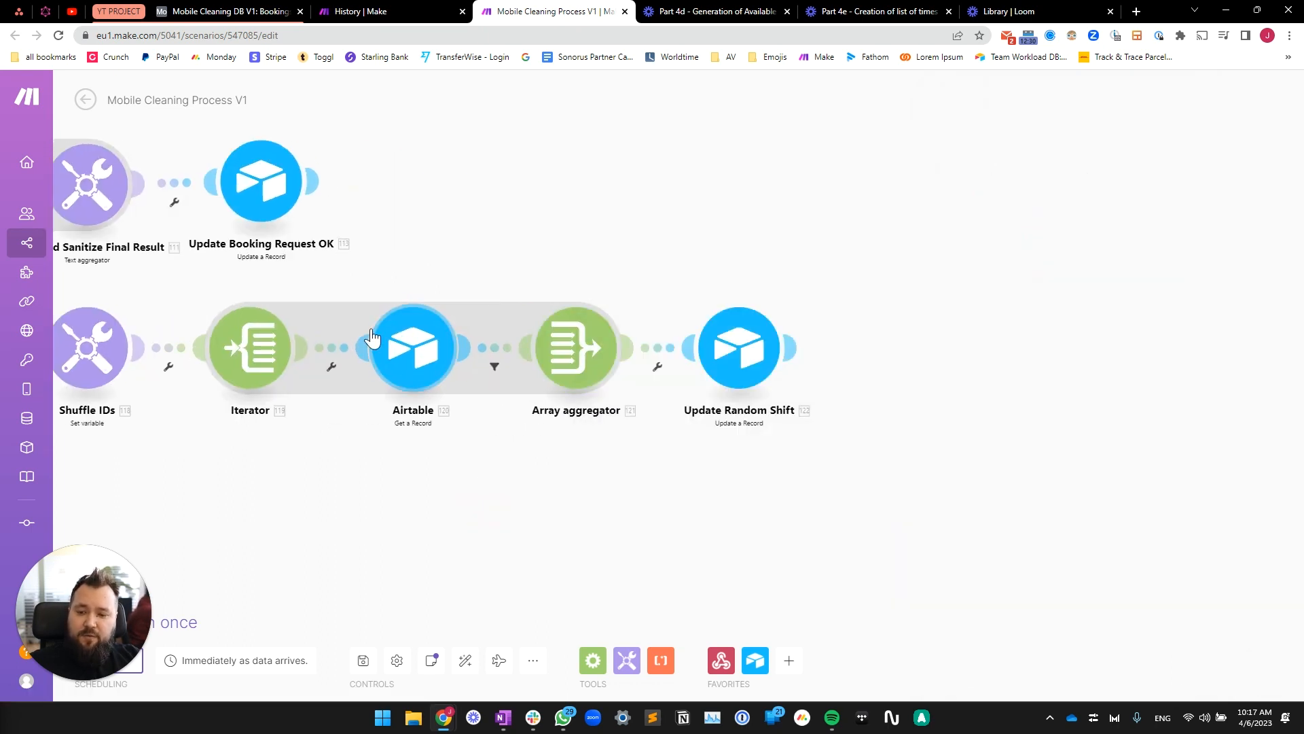
click(427, 355)
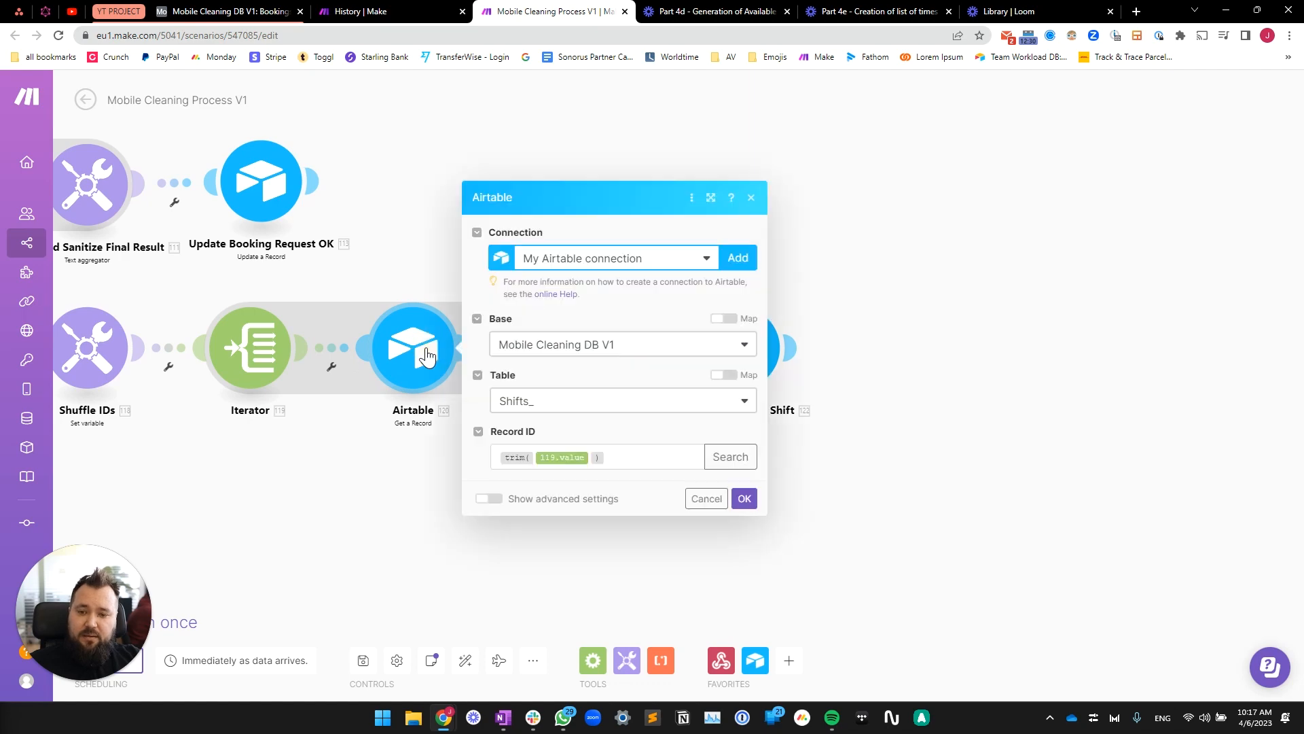
click(365, 451)
Open Update Random Shift, examine the aggregated ID mapped to Record ID 1 under Worker + Shift, and close the settings.
drag(674, 473, 553, 480)
click(619, 360)
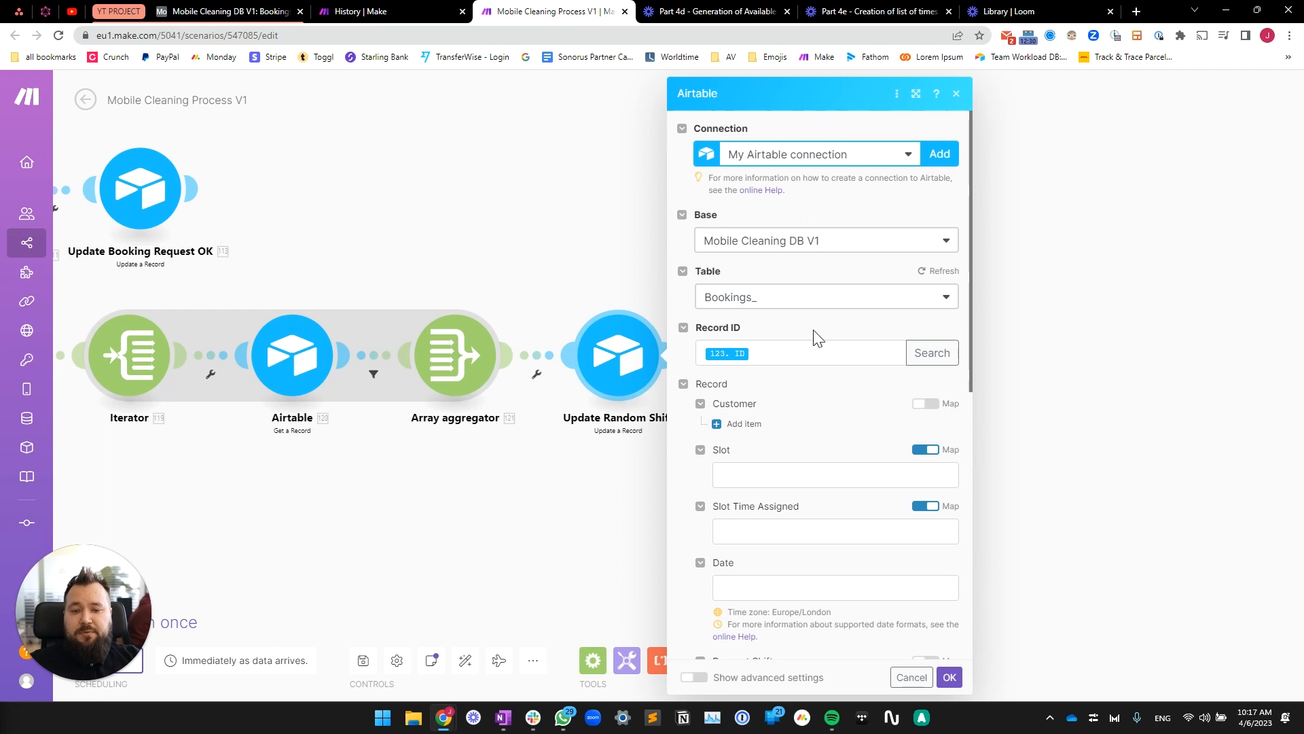
scroll(770, 288, down, 7)
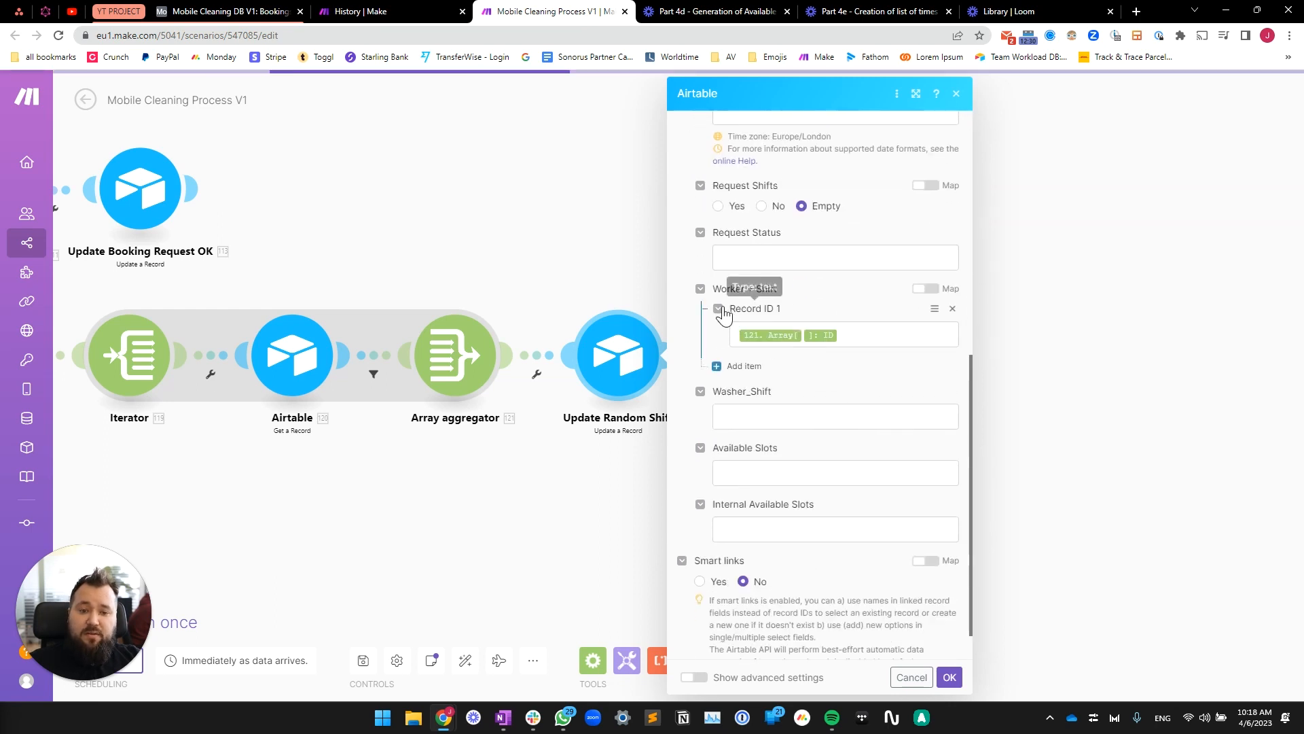
click(865, 335)
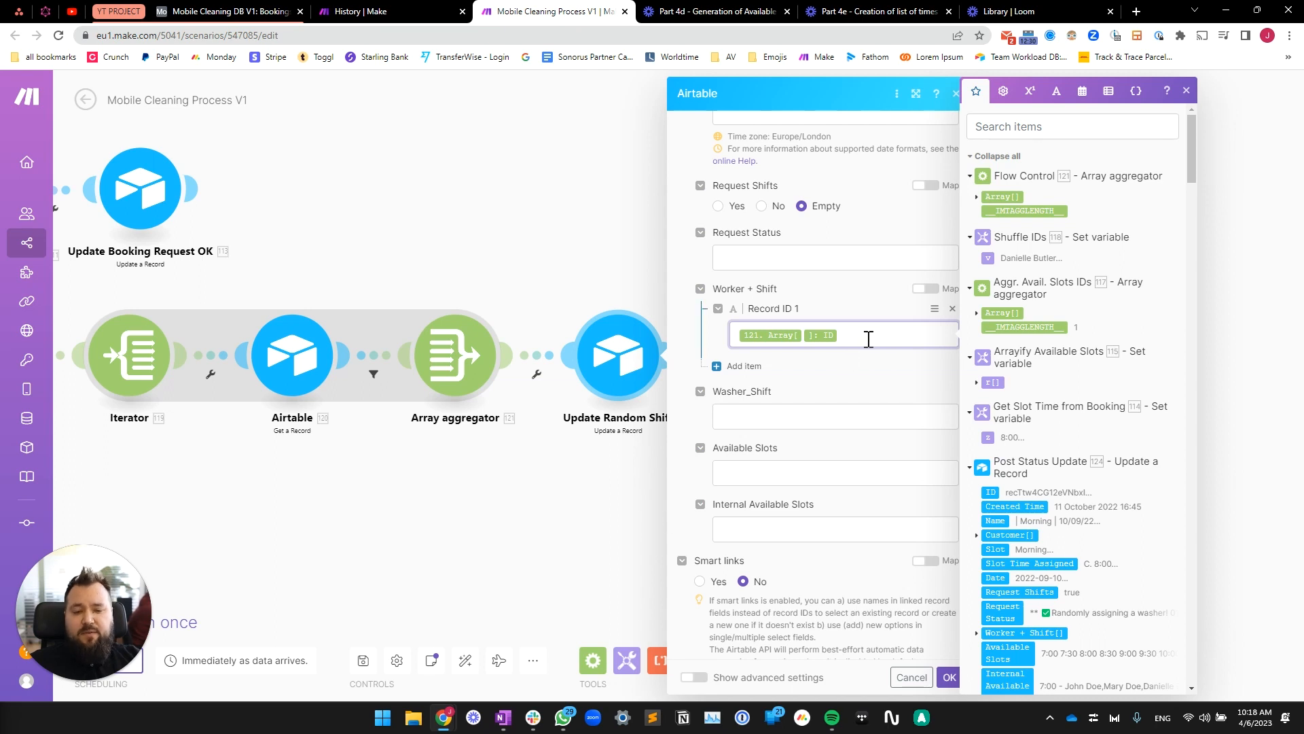
click(862, 364)
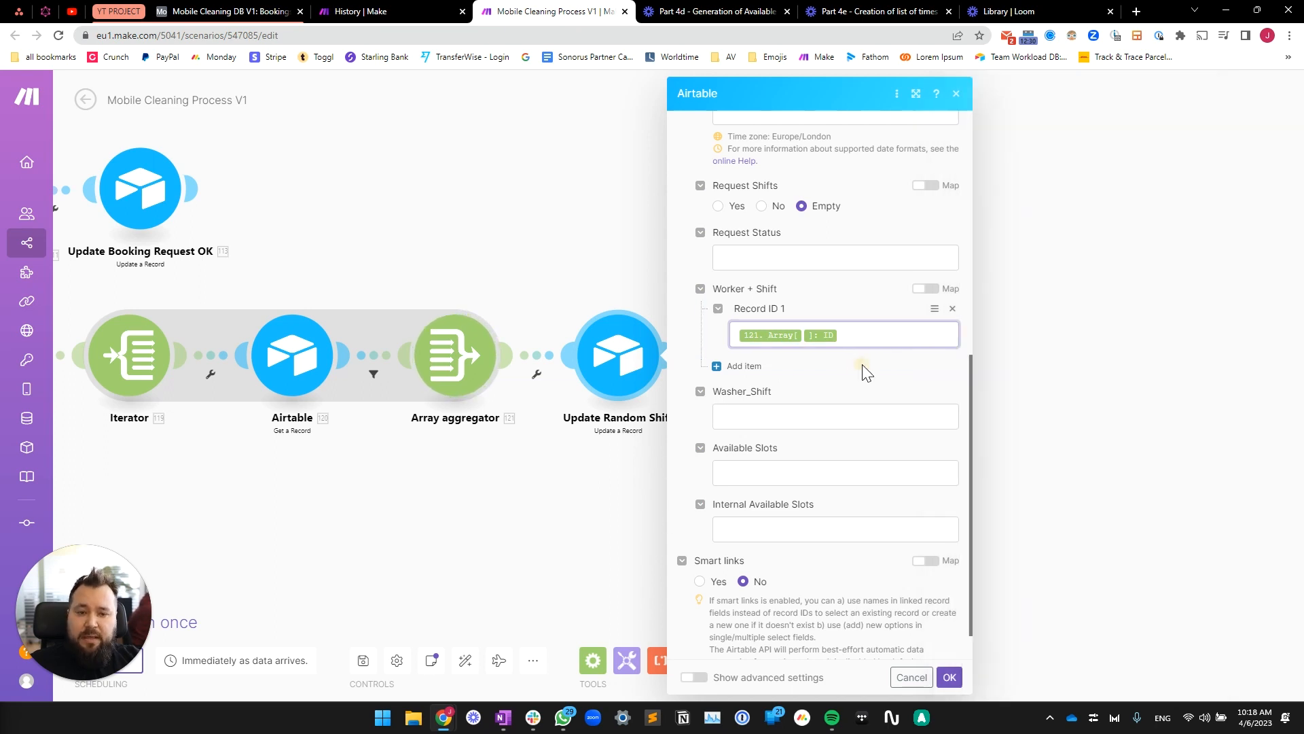
click(567, 567)
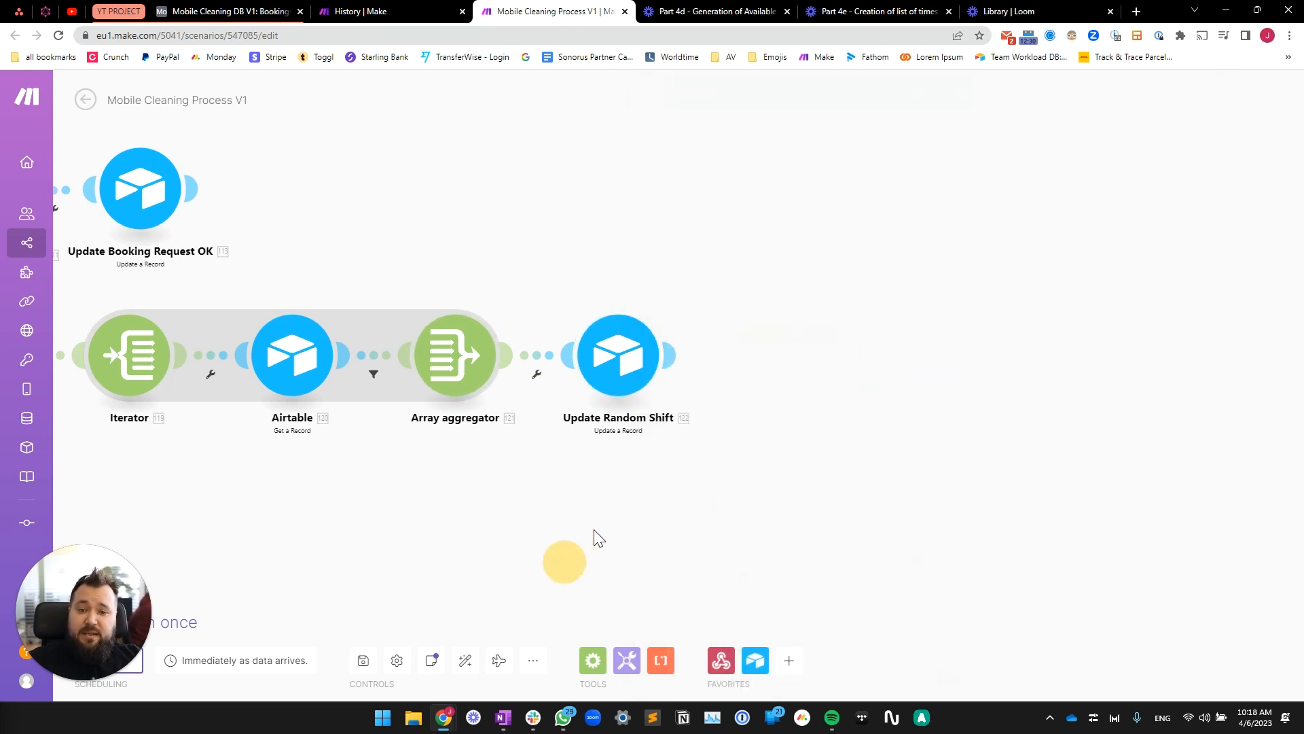
Survey the whole scenario from Update Random Shift back through its routers and earlier branches.
click(951, 540)
drag(428, 536, 794, 504)
scroll(736, 467, down, 5)
scroll(716, 515, down, 4)
drag(556, 509, 786, 419)
drag(556, 470, 739, 410)
drag(556, 433, 995, 377)
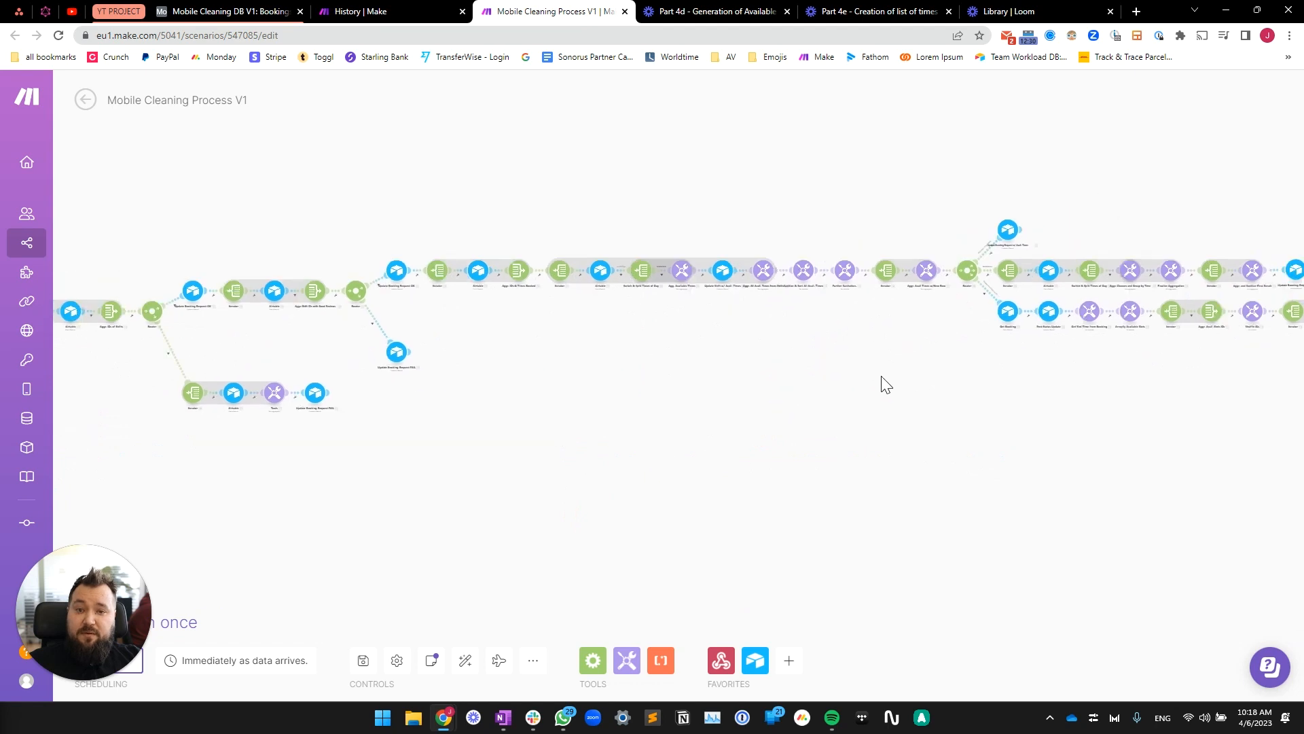